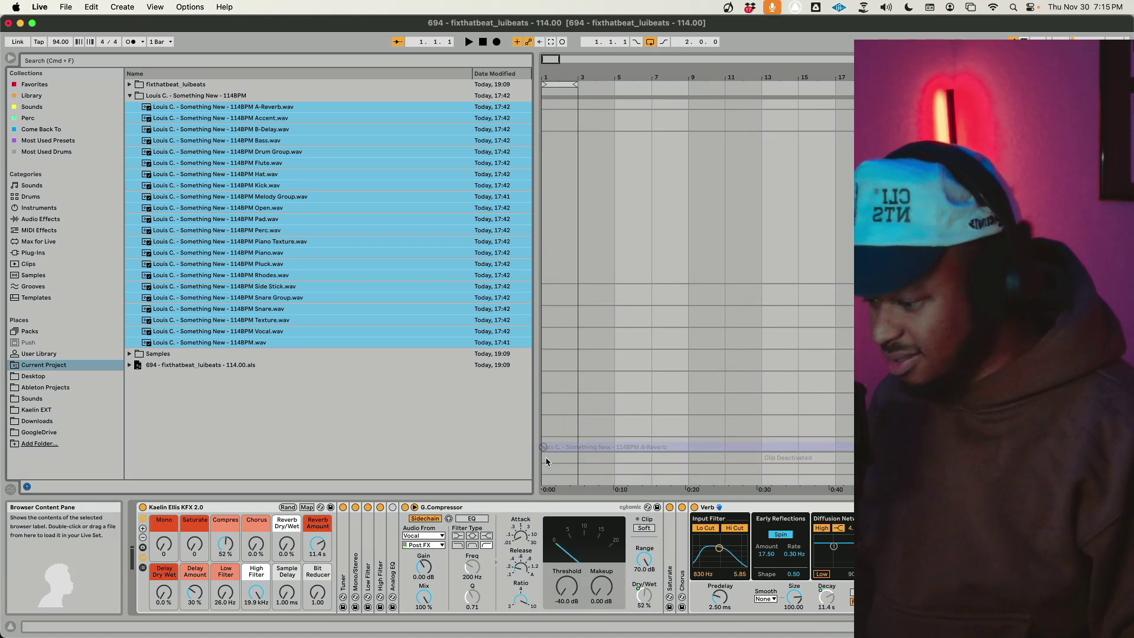
# Step: Drag the Something New 114BPM stem WAVs into the arrangement, each onto its own track
pyautogui.moveTo(547, 462); pyautogui.dragTo(358, 293)
pyautogui.scroll(-3, 593, 380)
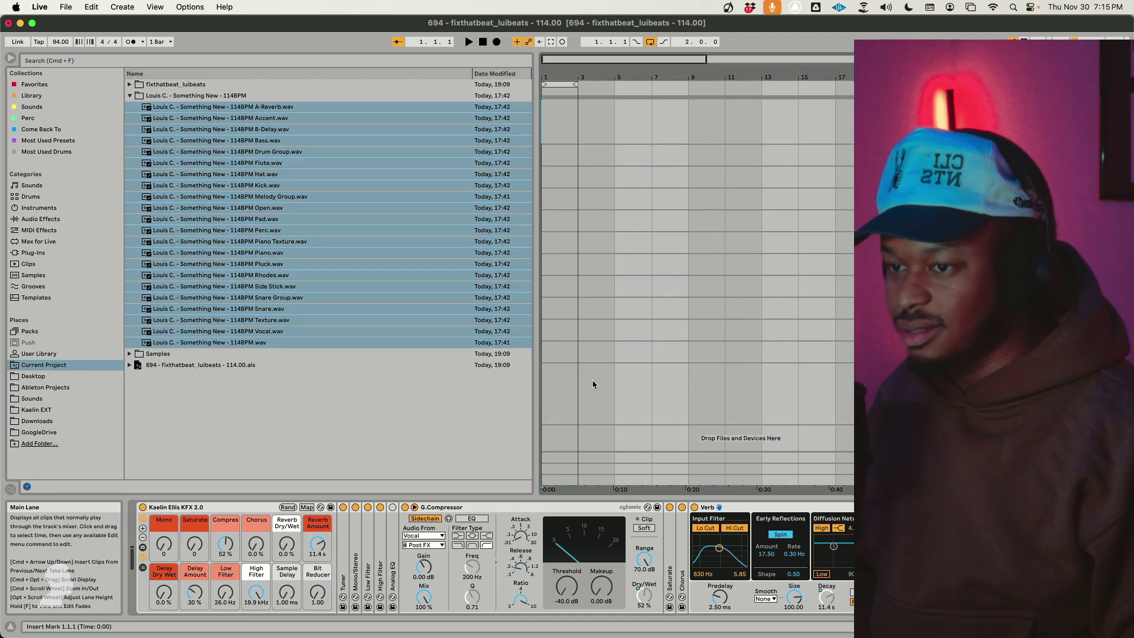
pyautogui.moveTo(246, 111); pyautogui.dragTo(542, 421)
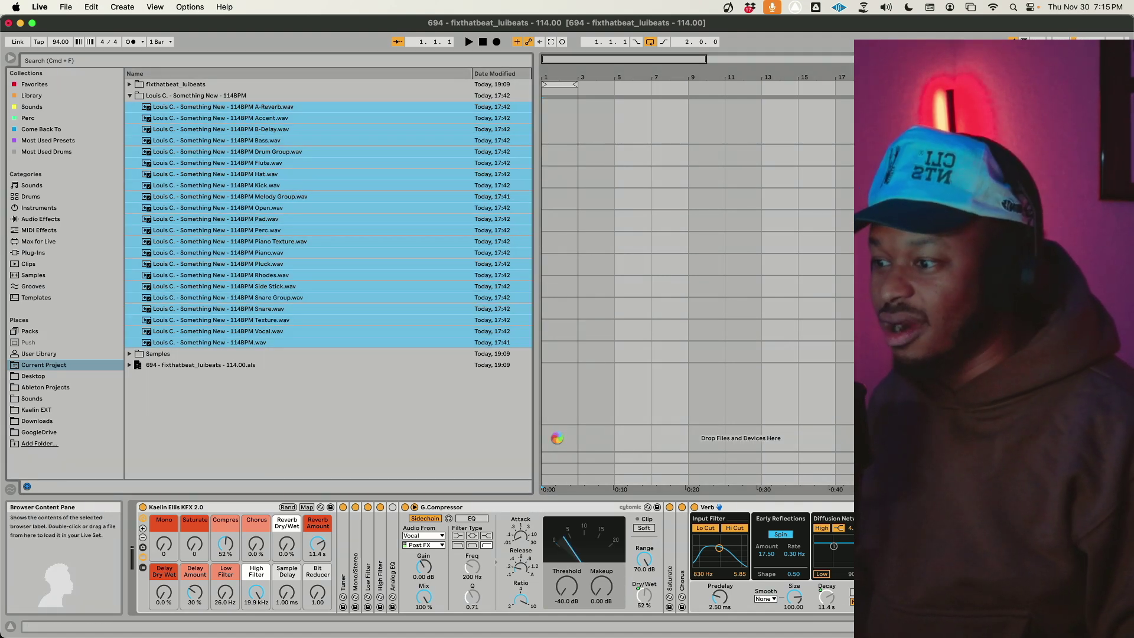
pyautogui.moveTo(559, 442); pyautogui.dragTo(549, 437)
pyautogui.press('super')
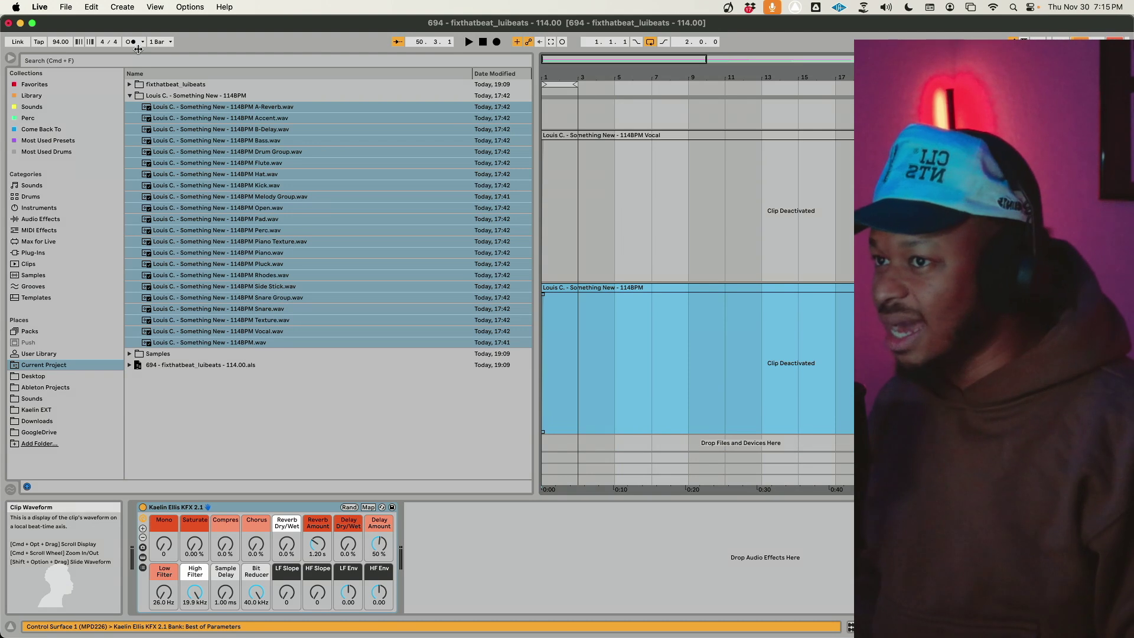
# Step: Set the project tempo to 114 and zoom out to see the whole arrangement
pyautogui.click(60, 43)
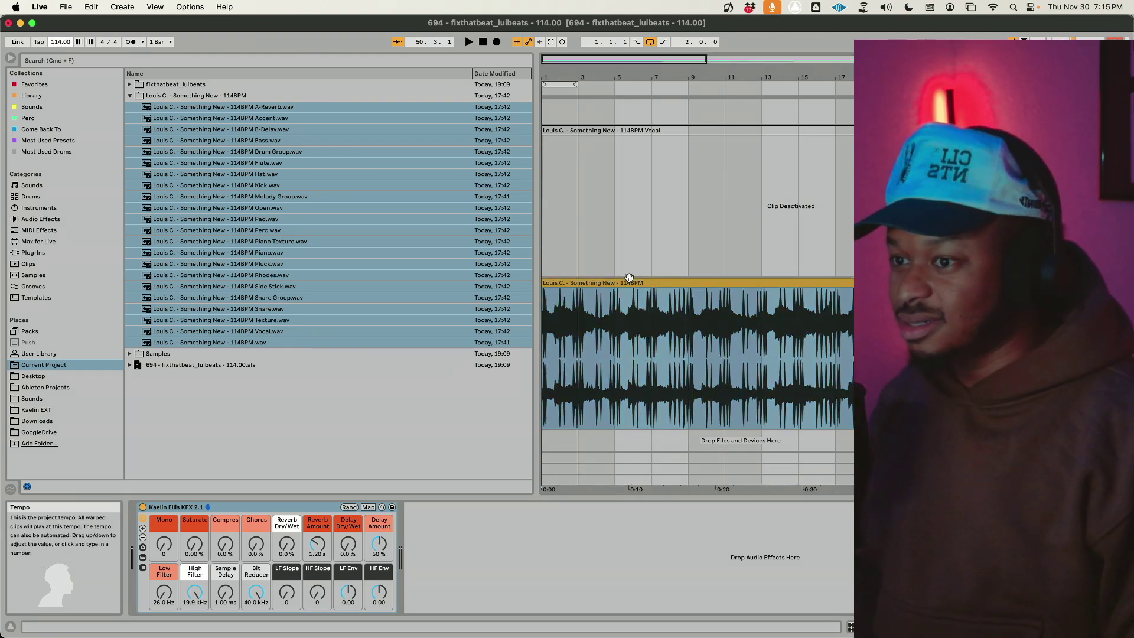
pyautogui.click(622, 282)
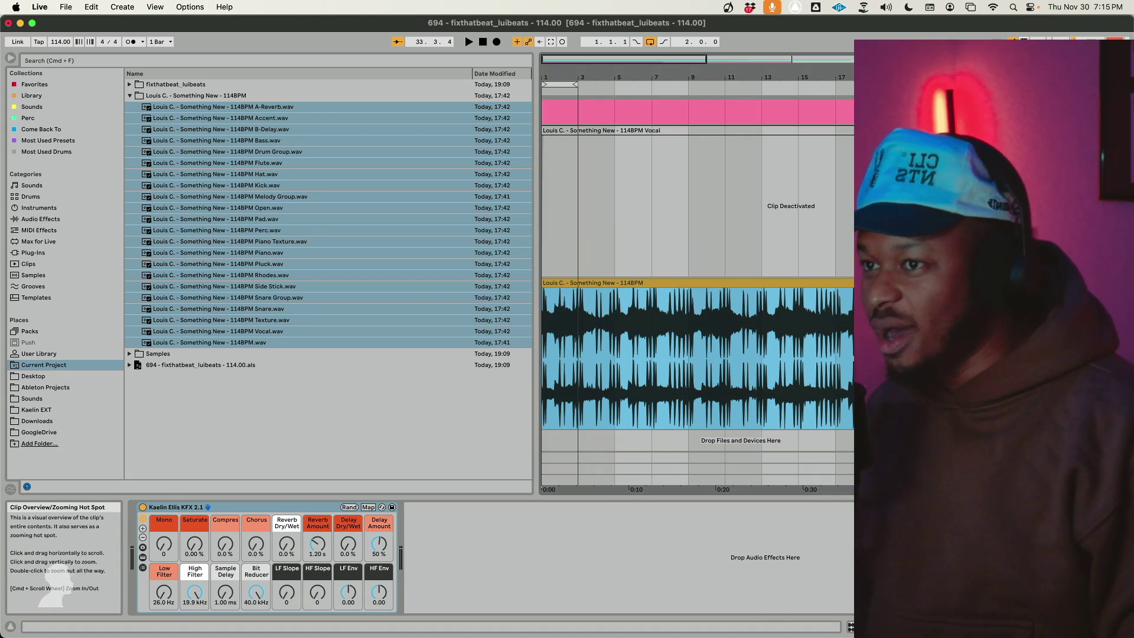
pyautogui.moveTo(650, 59); pyautogui.dragTo(650, 29)
pyautogui.scroll(5, 571, 284)
pyautogui.scroll(10, 573, 286)
pyautogui.scroll(10, 573, 285)
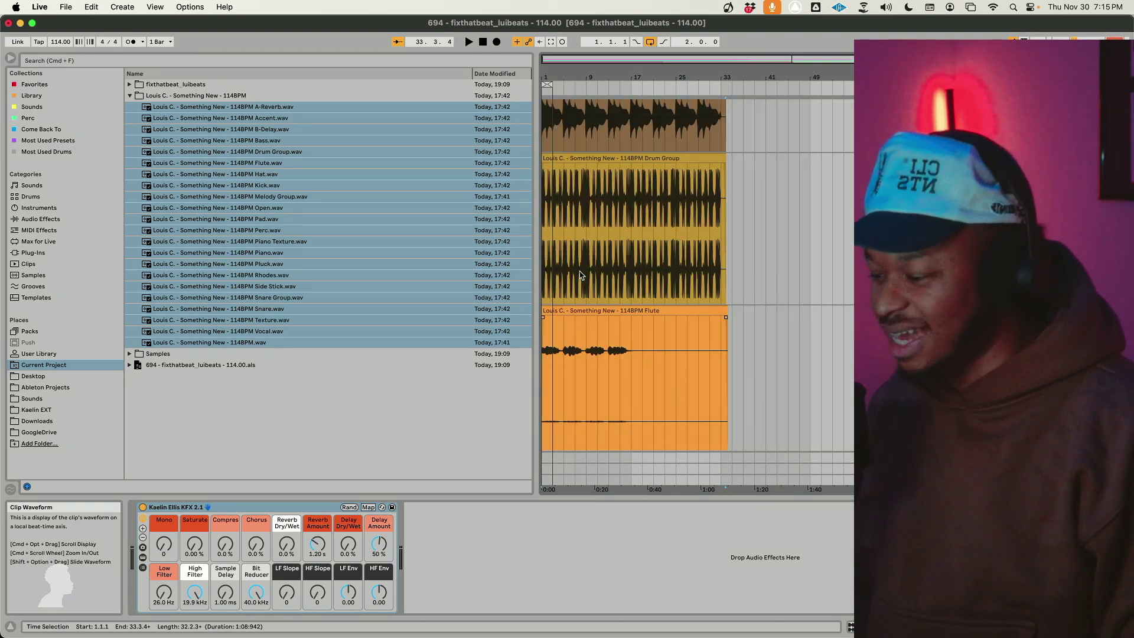
pyautogui.scroll(10, 580, 274)
pyautogui.scroll(4, 580, 274)
pyautogui.scroll(-6, 580, 274)
# Step: Turn Warp off on all selected stem clips and fit every track's height into view
pyautogui.keyDown('shift'); pyautogui.click(598, 255); pyautogui.keyUp('shift')
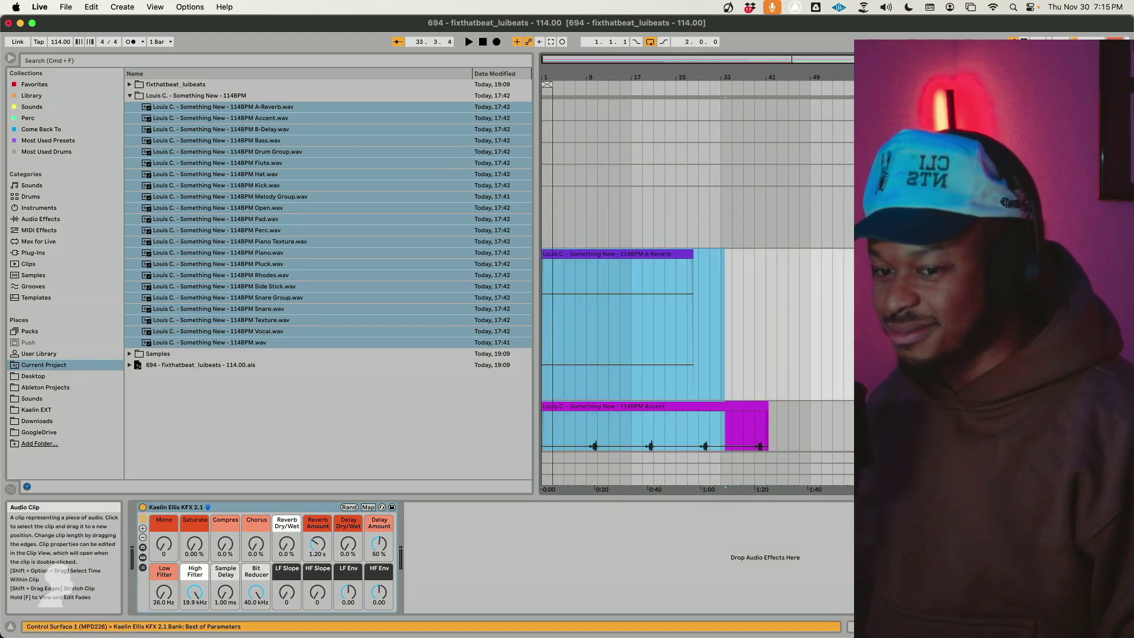
pyautogui.hotkey('shift', 'Tab')
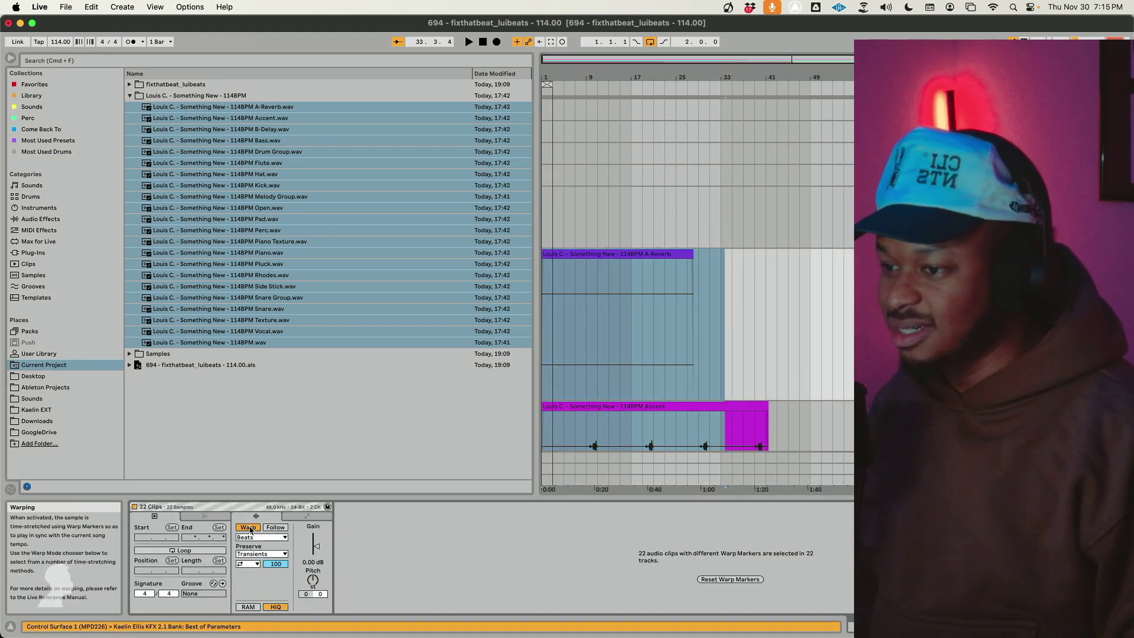
pyautogui.click(248, 527)
pyautogui.click(604, 281)
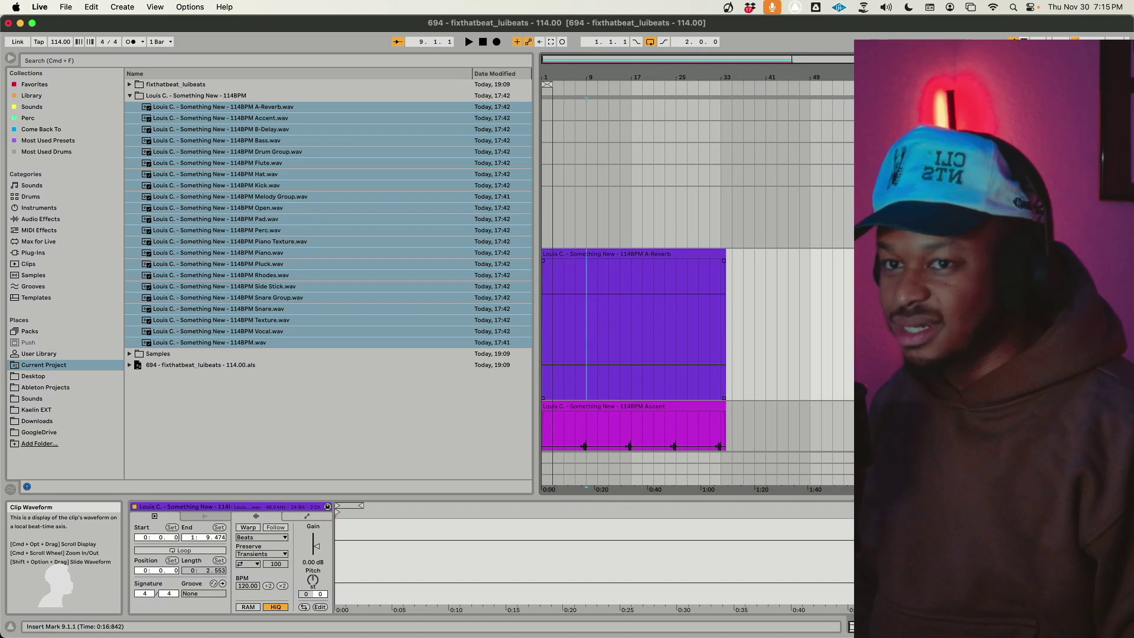
pyautogui.press('h')
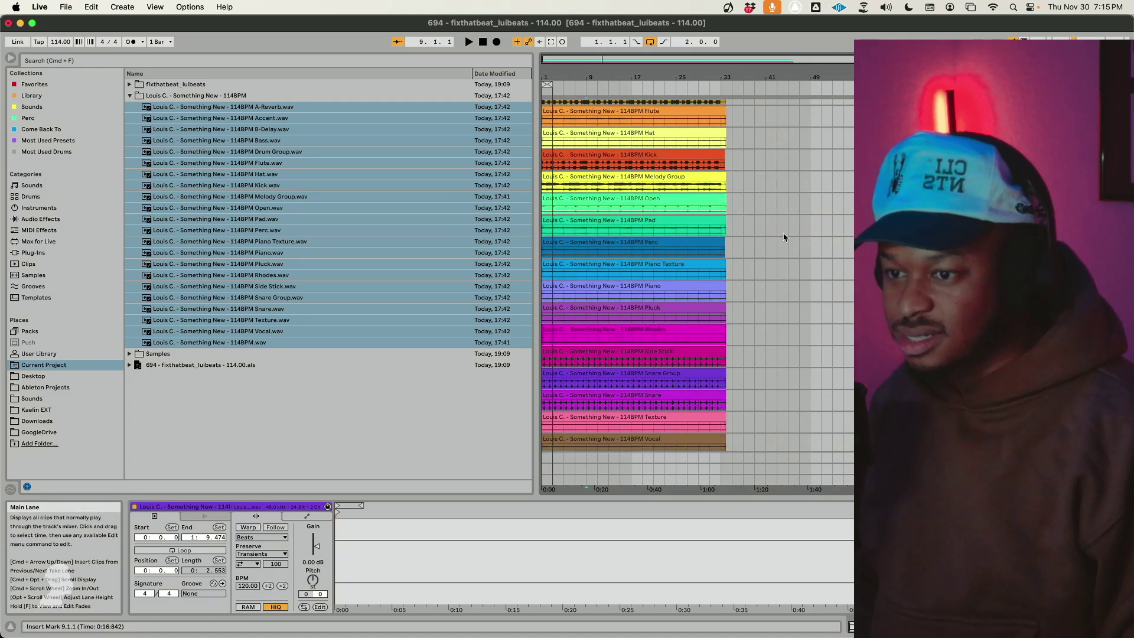
# Step: Hide the browser, widen the window, hide the In/Out and Mixer sections, and zoom to about 39 bars
pyautogui.click(10, 58)
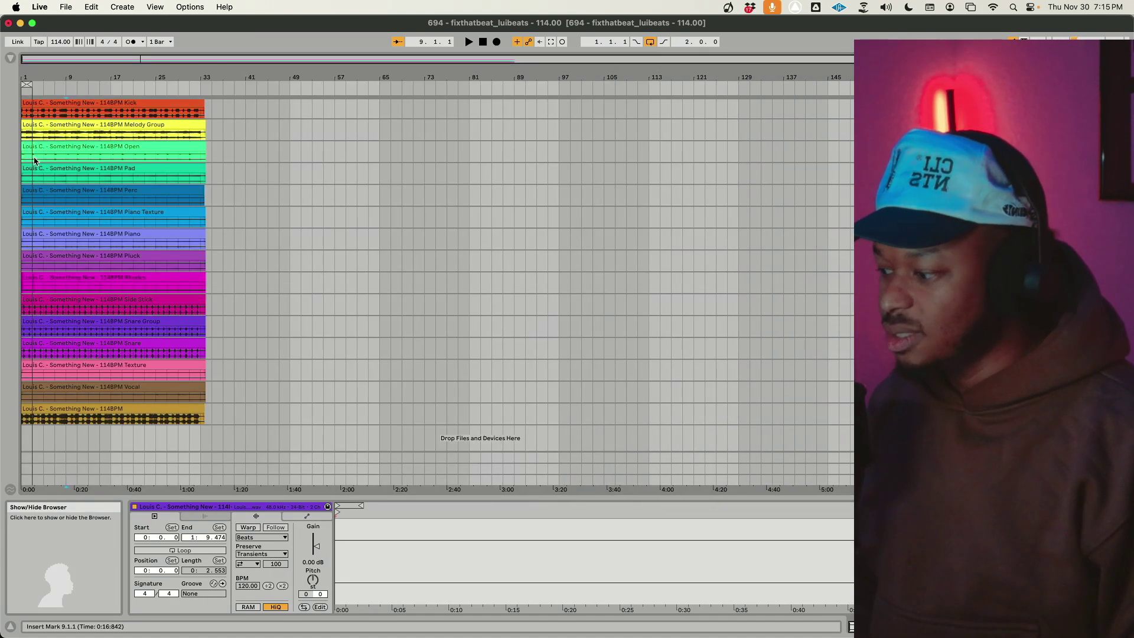
pyautogui.moveTo(1130, 24); pyautogui.dragTo(852, 25)
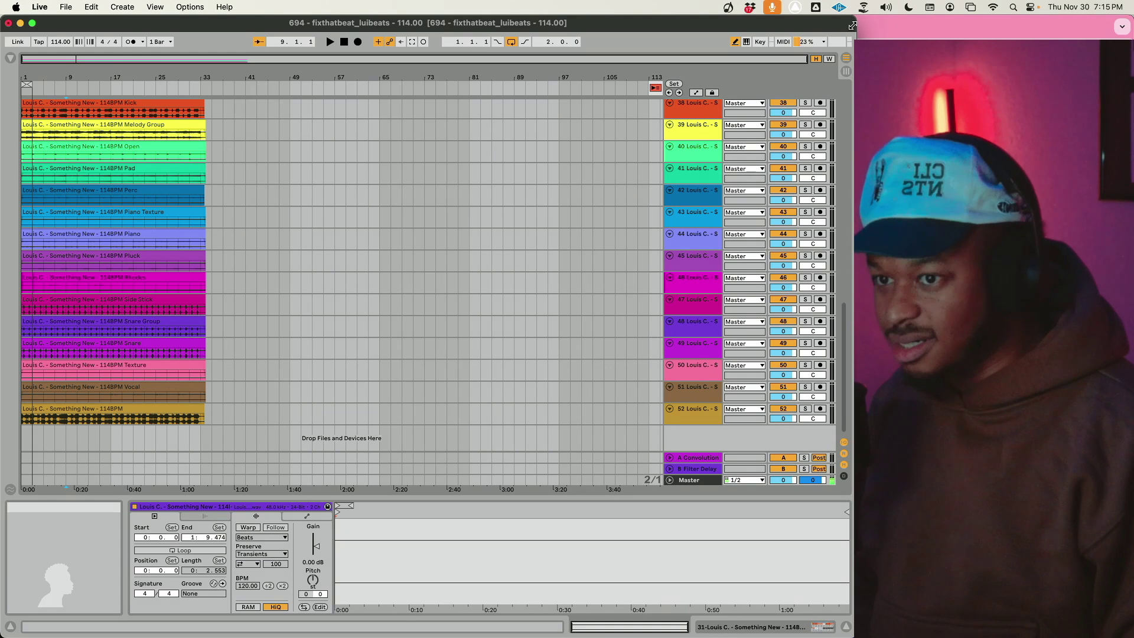
pyautogui.click(844, 442)
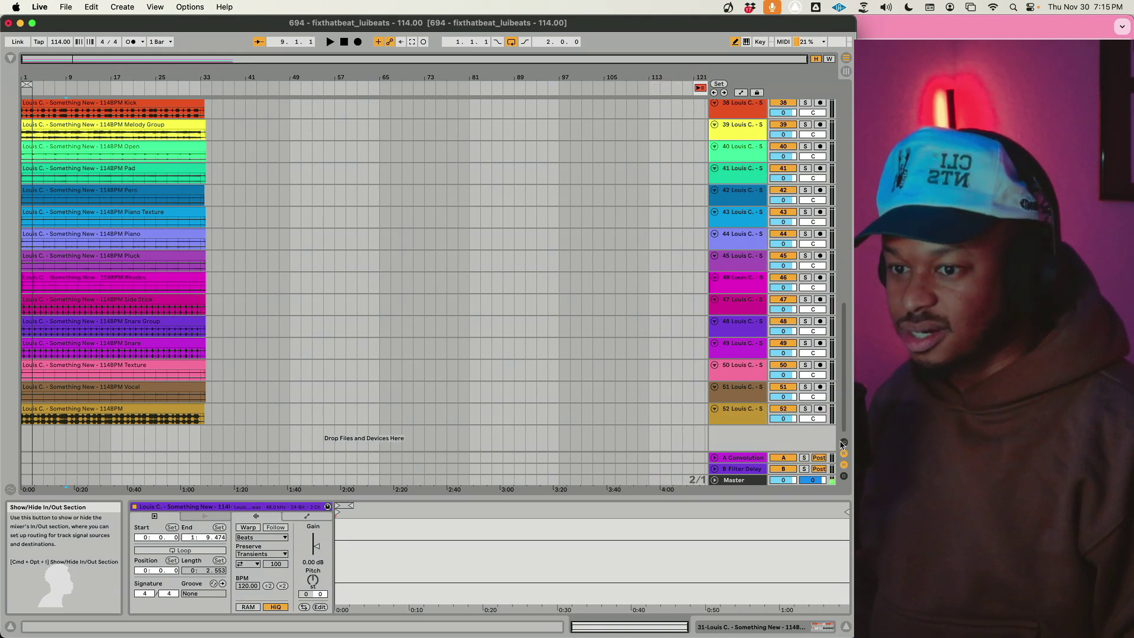
pyautogui.click(844, 443)
pyautogui.click(843, 443)
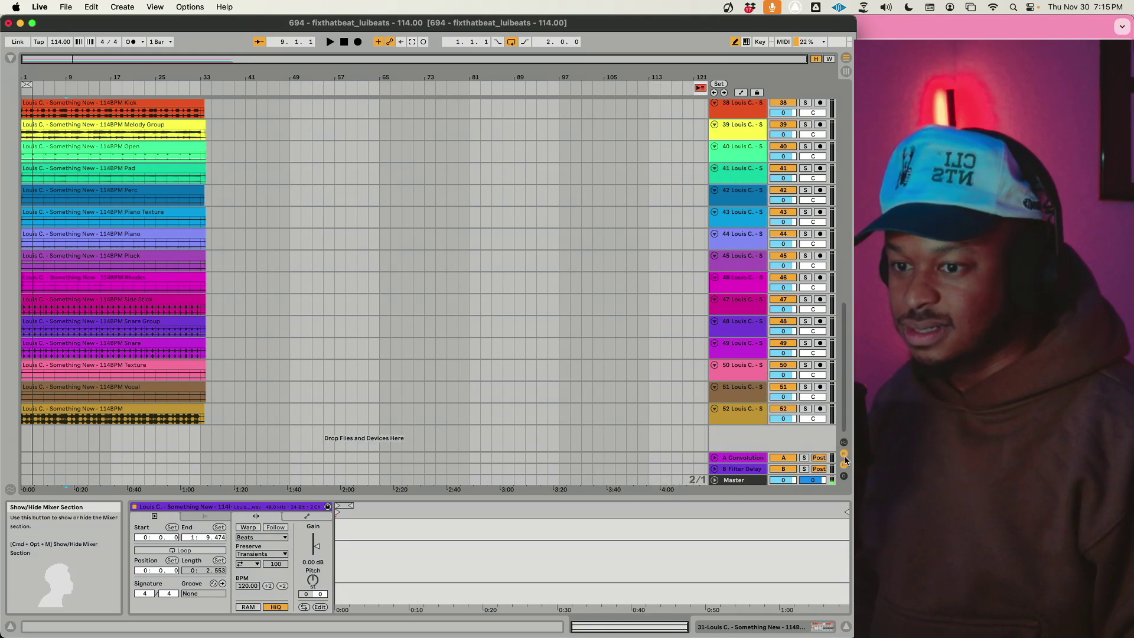
pyautogui.click(844, 465)
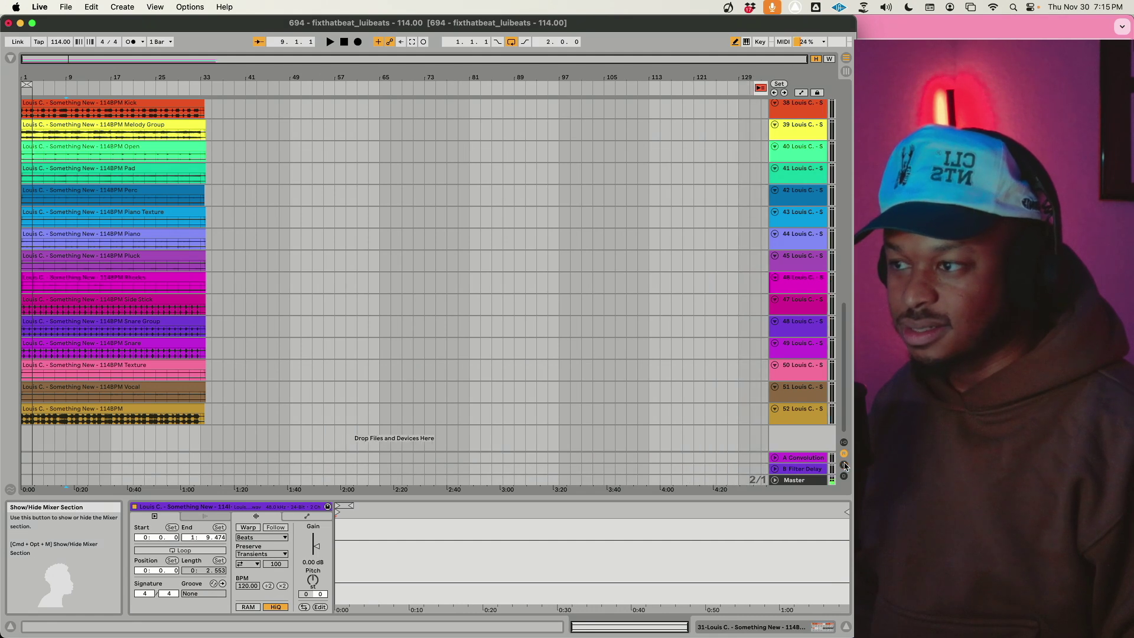
pyautogui.moveTo(45, 61); pyautogui.dragTo(46, 112)
# Step: Reset the Snare and Piano stem clips' start points to 0:0.0
pyautogui.hscroll(-2, 120, 354)
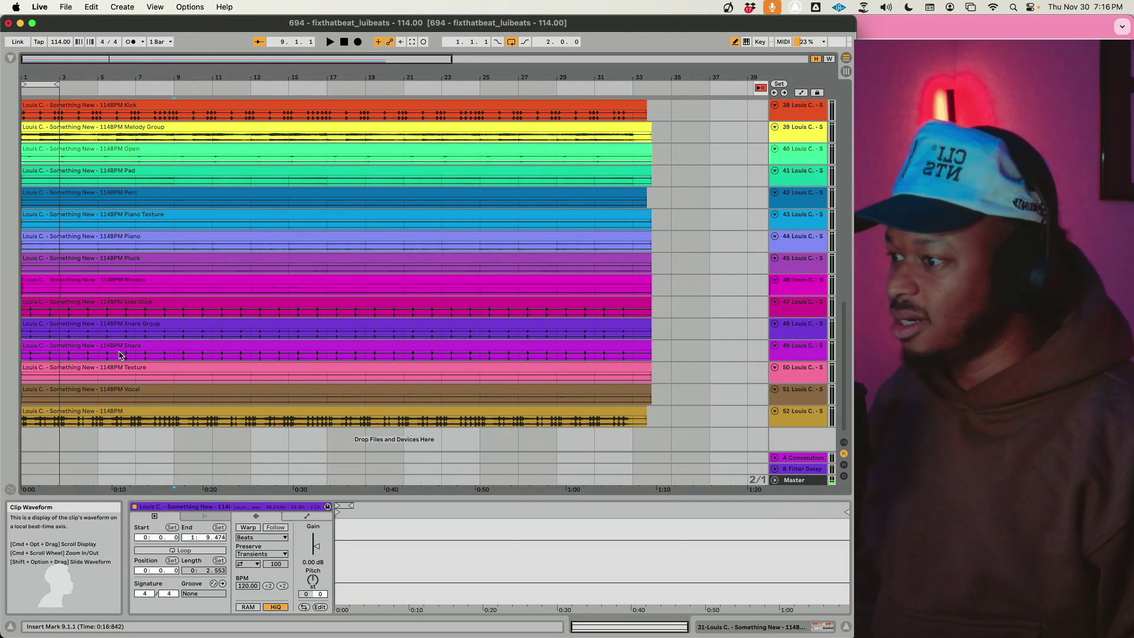
pyautogui.click(105, 415)
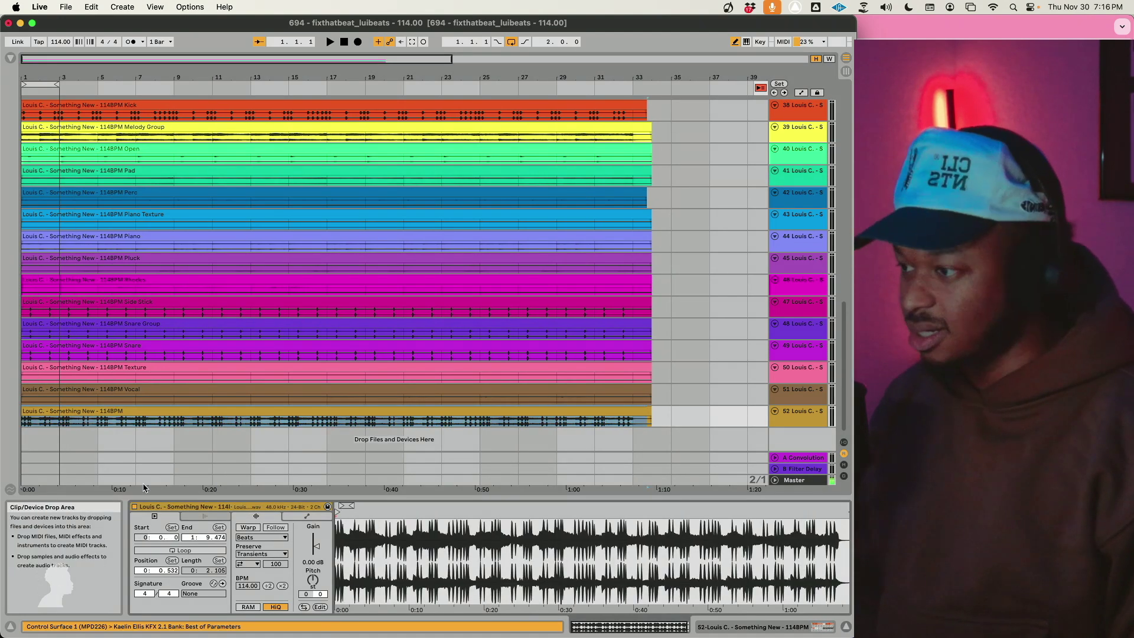
pyautogui.press('Up')
pyautogui.click(41, 366)
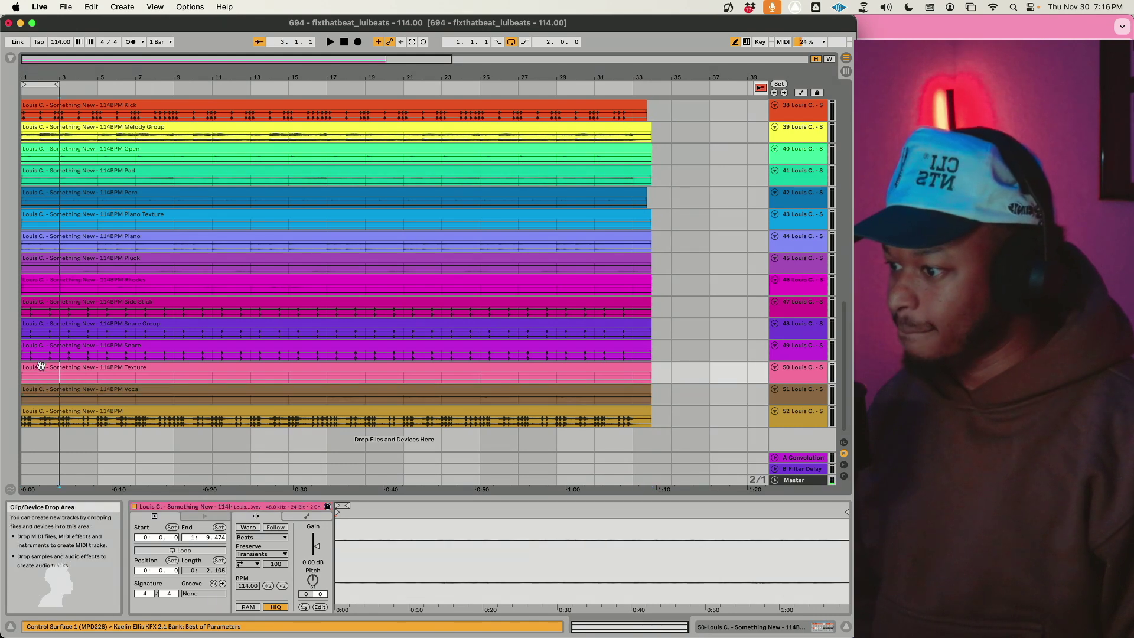
pyautogui.click(40, 343)
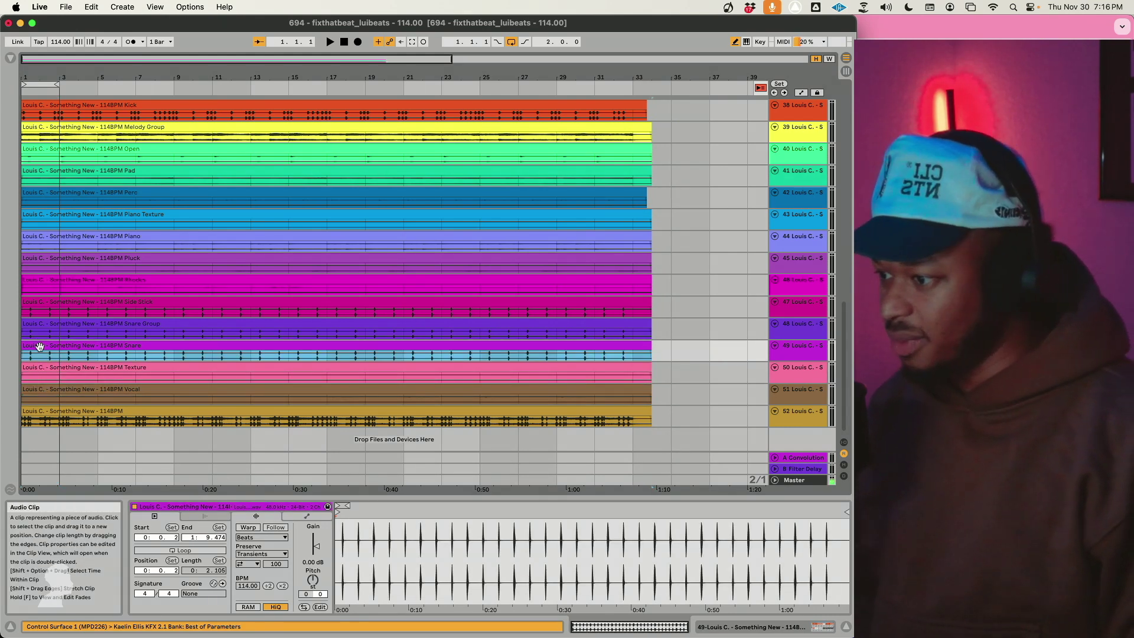
pyautogui.press('Up')
pyautogui.press('Down')
pyautogui.moveTo(141, 538); pyautogui.dragTo(142, 546)
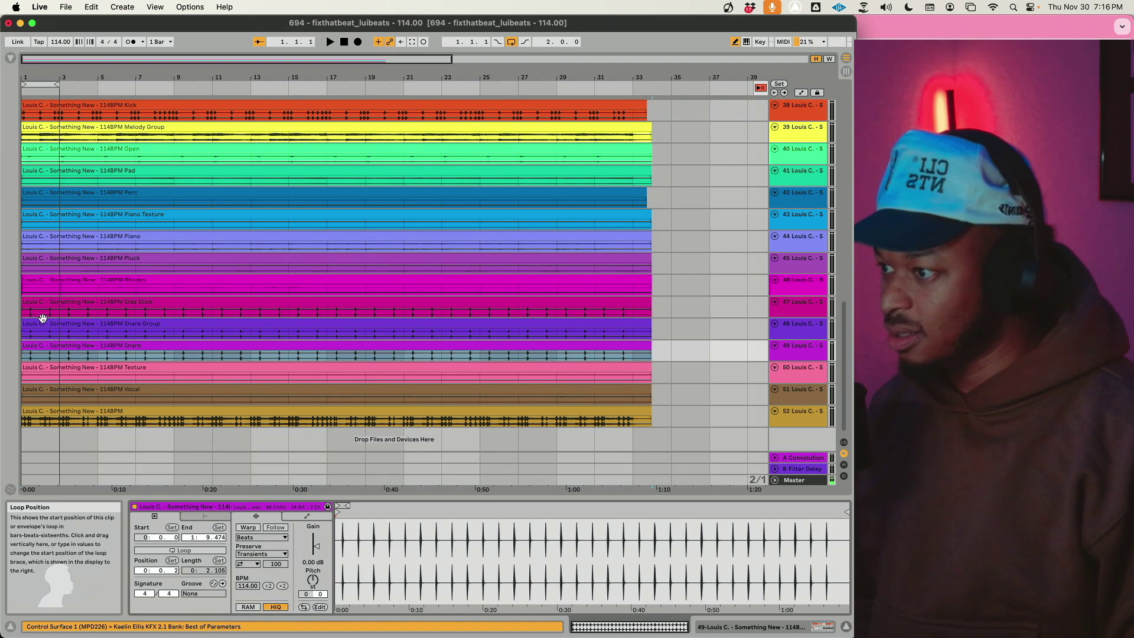
pyautogui.press('Up')
pyautogui.press('Up')
pyautogui.press('Up')
pyautogui.press('Up')
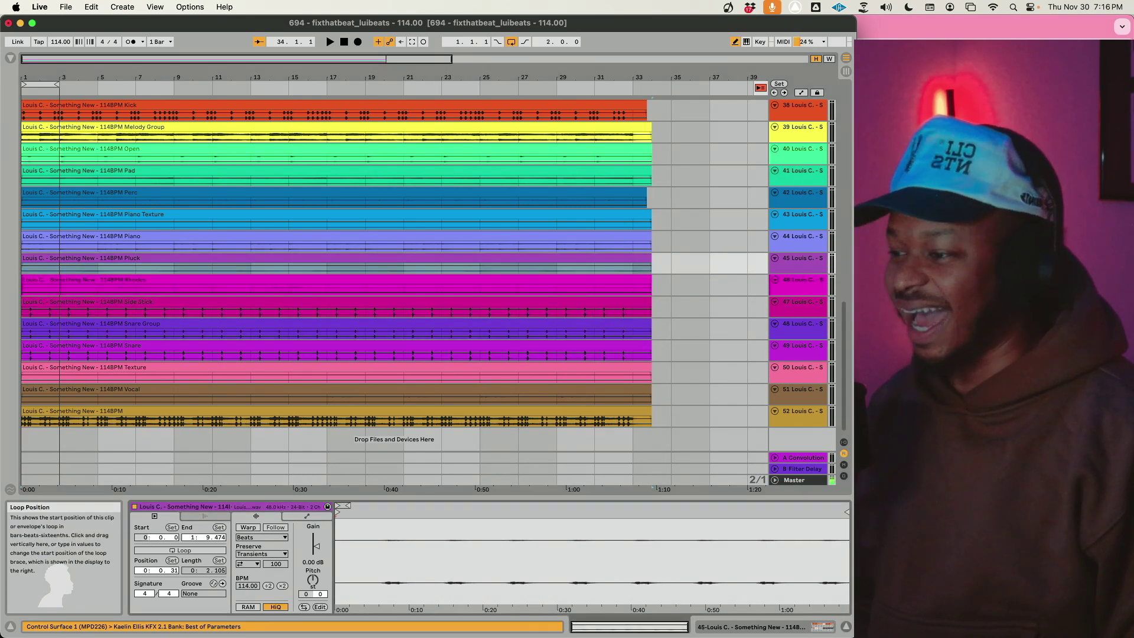
pyautogui.press('Up')
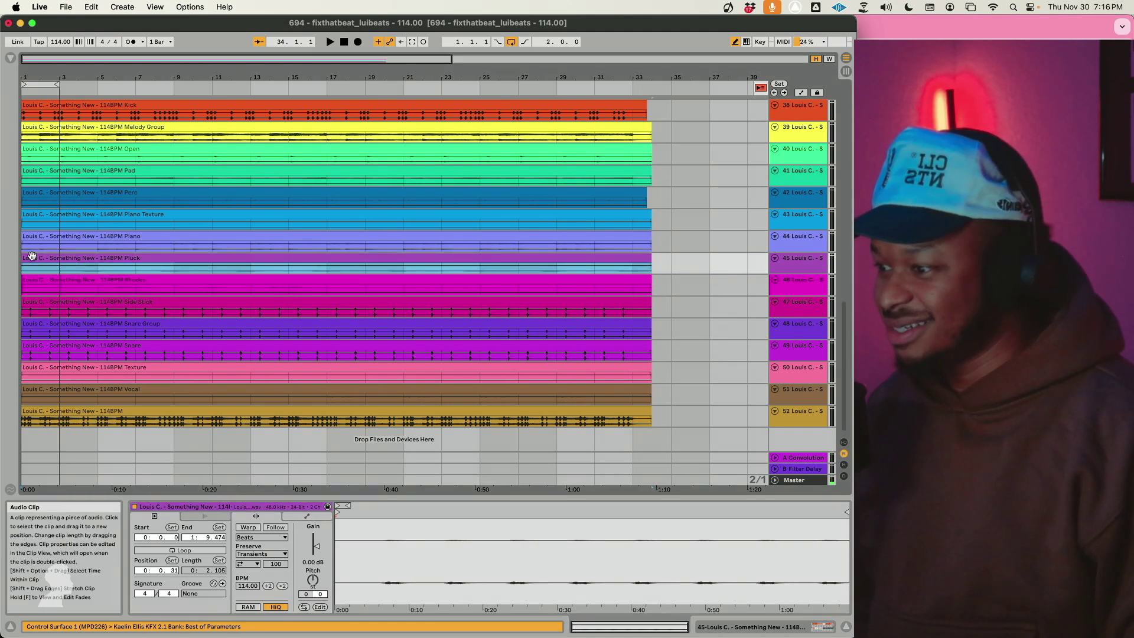
pyautogui.moveTo(145, 539); pyautogui.dragTo(145, 552)
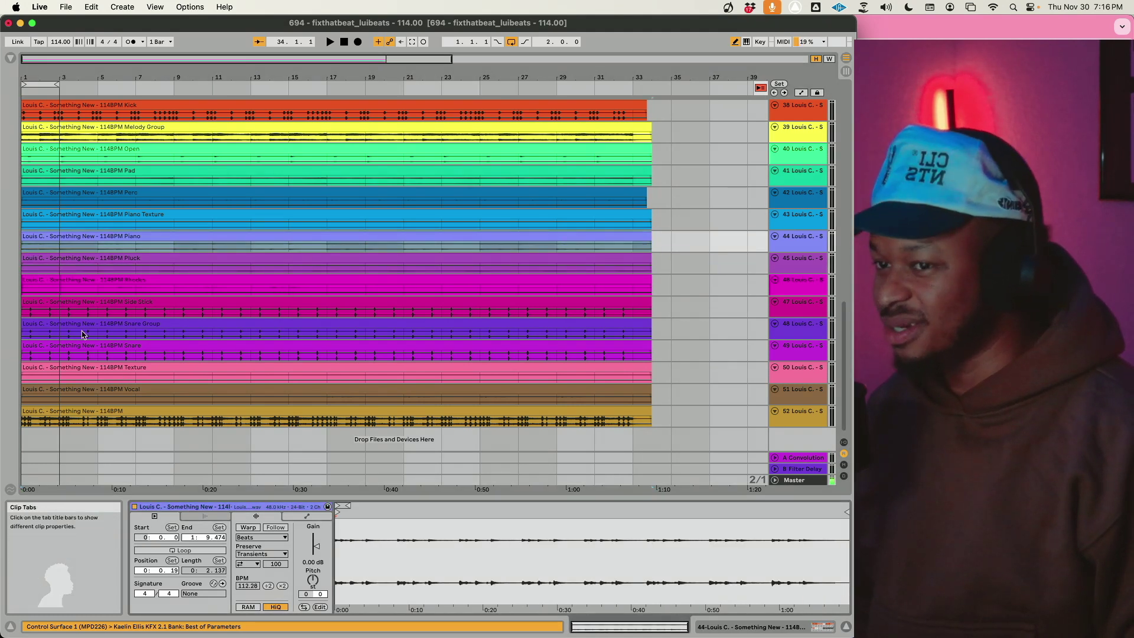
# Step: Zero the start points of the Perc, Pad and Melody Group clips as well
pyautogui.click(51, 220)
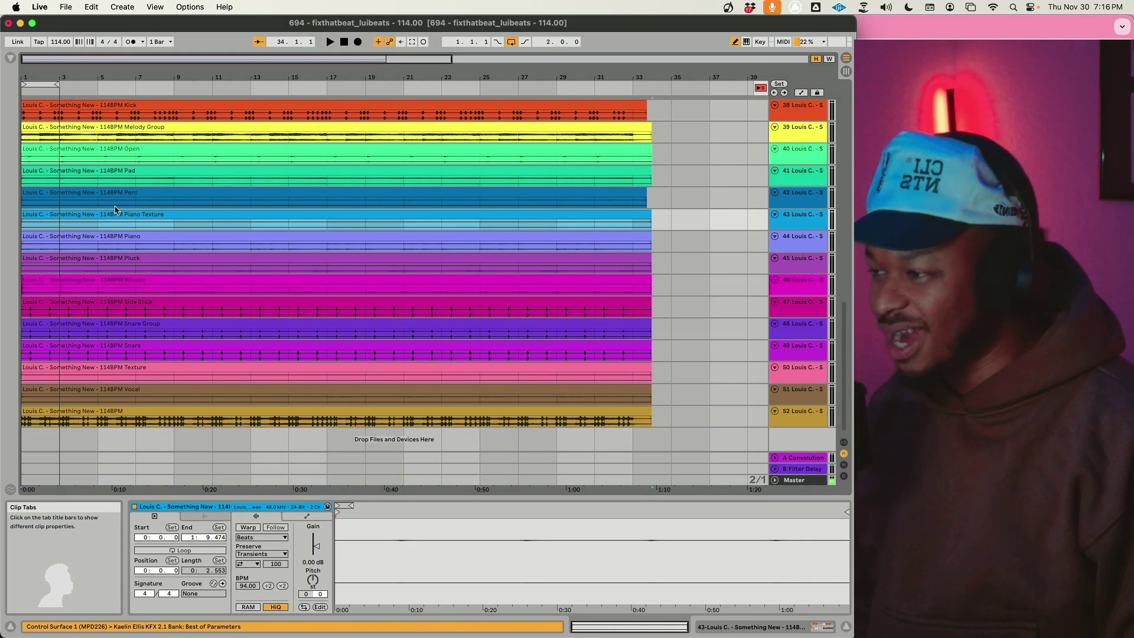
pyautogui.press('Up')
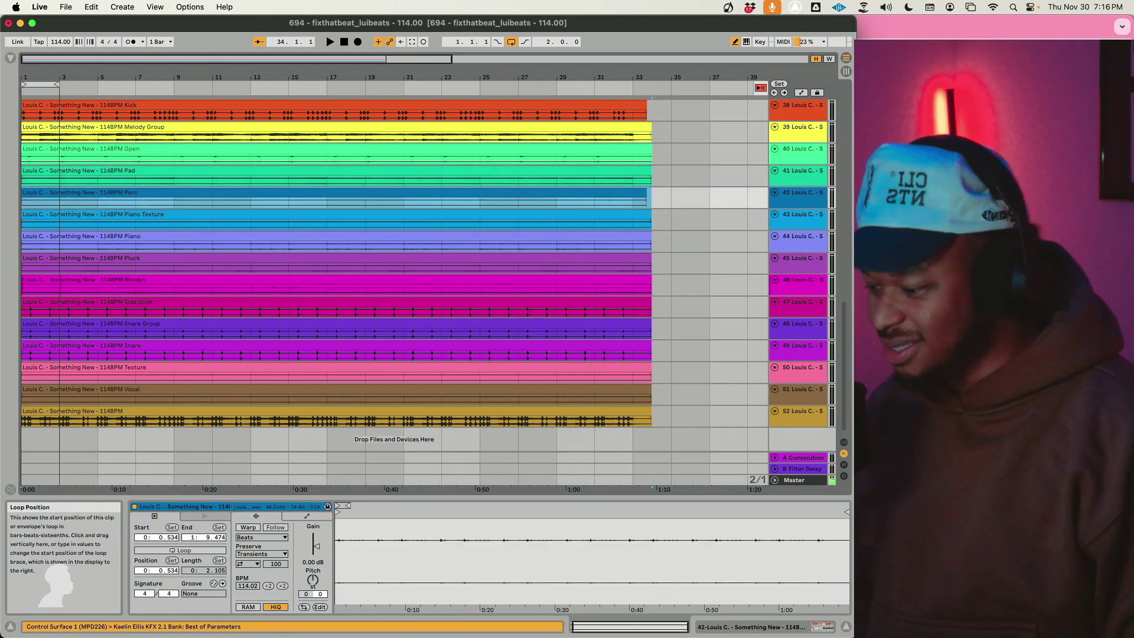
pyautogui.moveTo(142, 539); pyautogui.dragTo(142, 553)
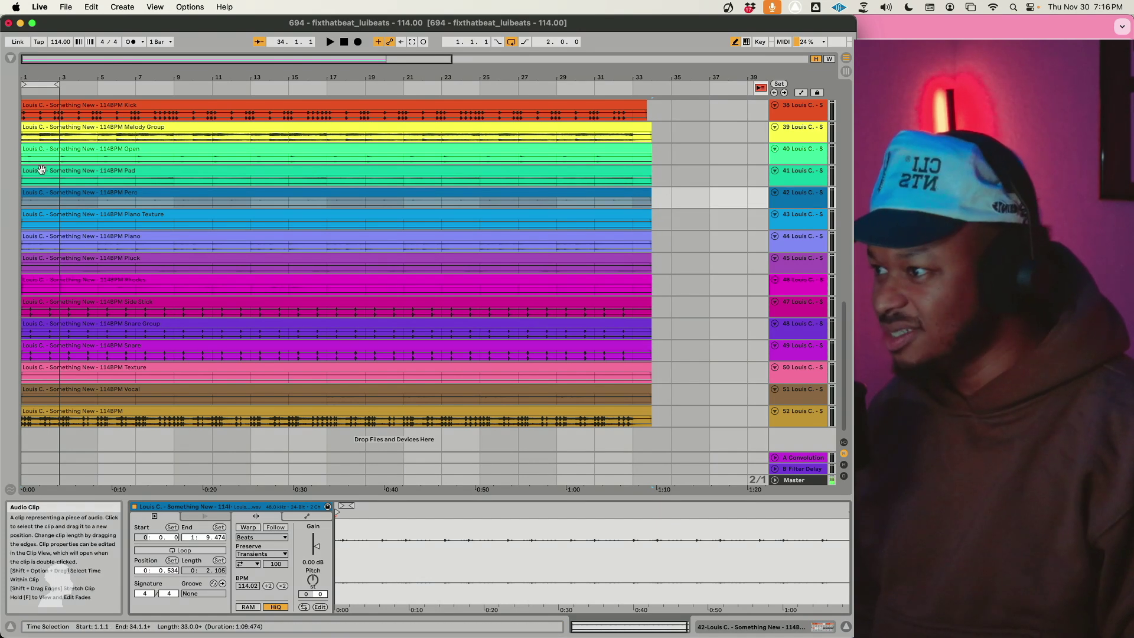
pyautogui.click(42, 170)
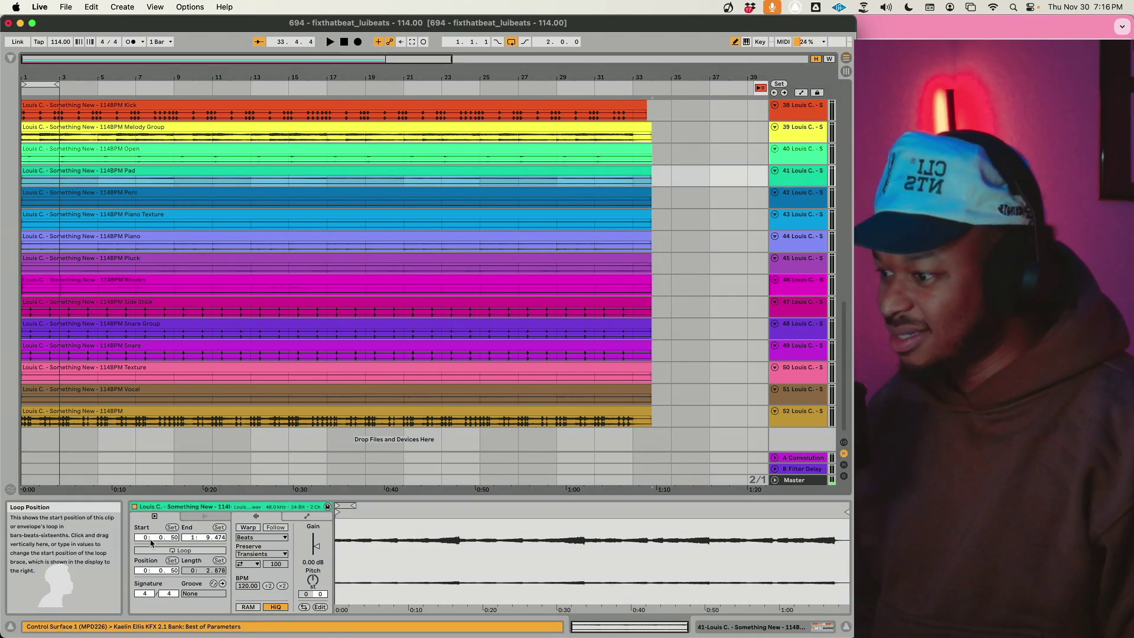
pyautogui.moveTo(151, 542); pyautogui.dragTo(152, 558)
pyautogui.click(55, 148)
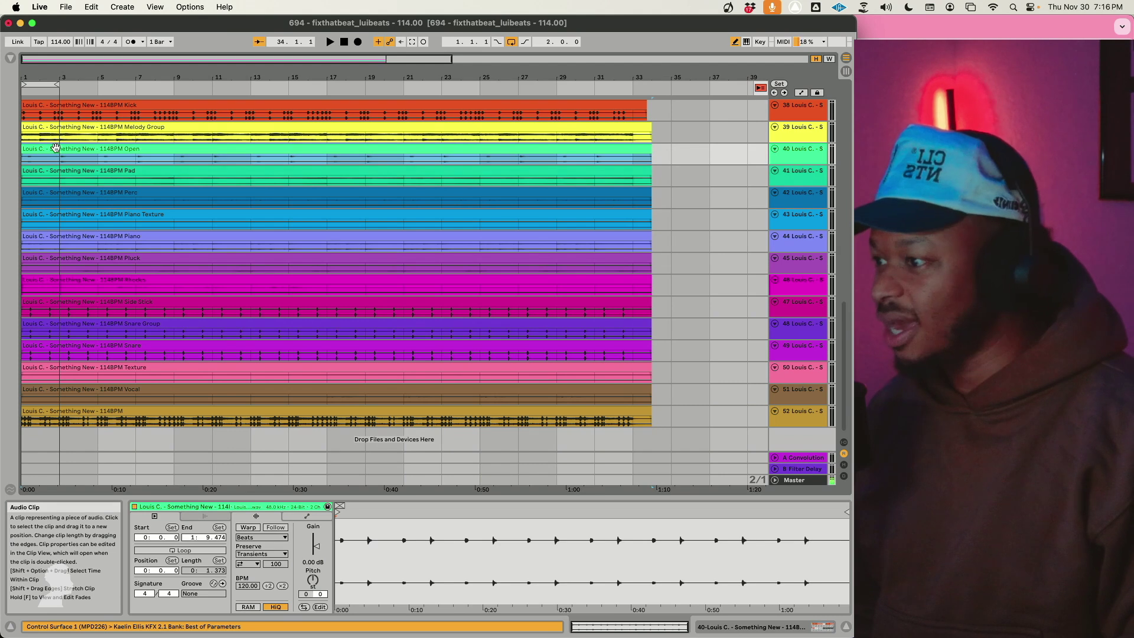
pyautogui.click(66, 127)
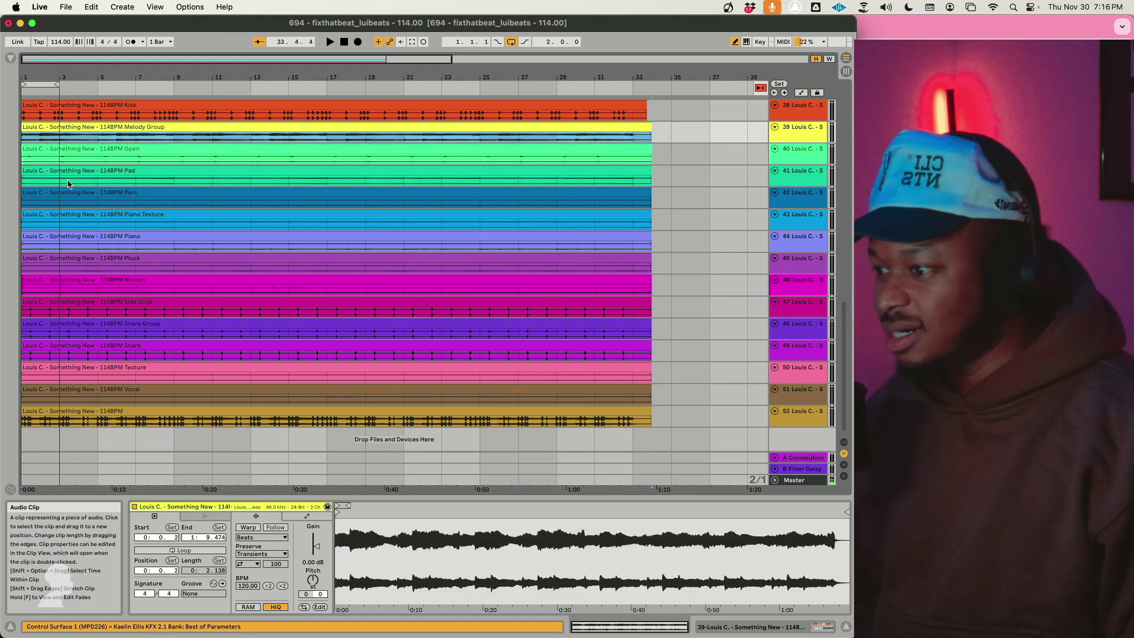
pyautogui.moveTo(152, 542); pyautogui.dragTo(153, 553)
pyautogui.scroll(1, 81, 136)
# Step: Reset the Kick, Hat and Flute clips' start points to zero
pyautogui.click(53, 135)
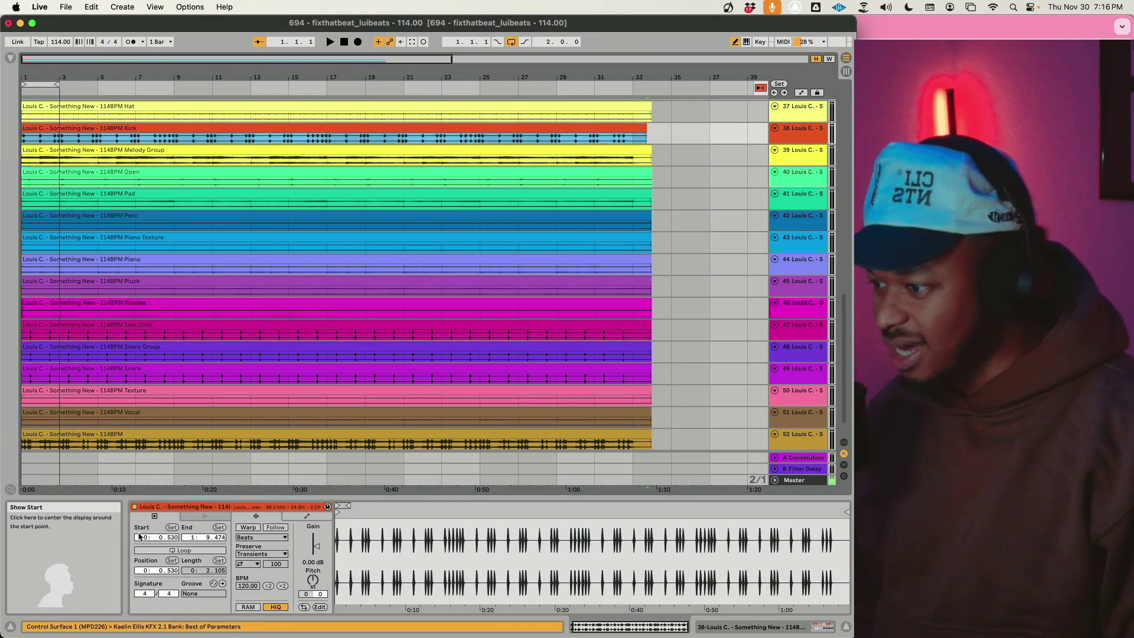
pyautogui.moveTo(142, 537); pyautogui.dragTo(141, 552)
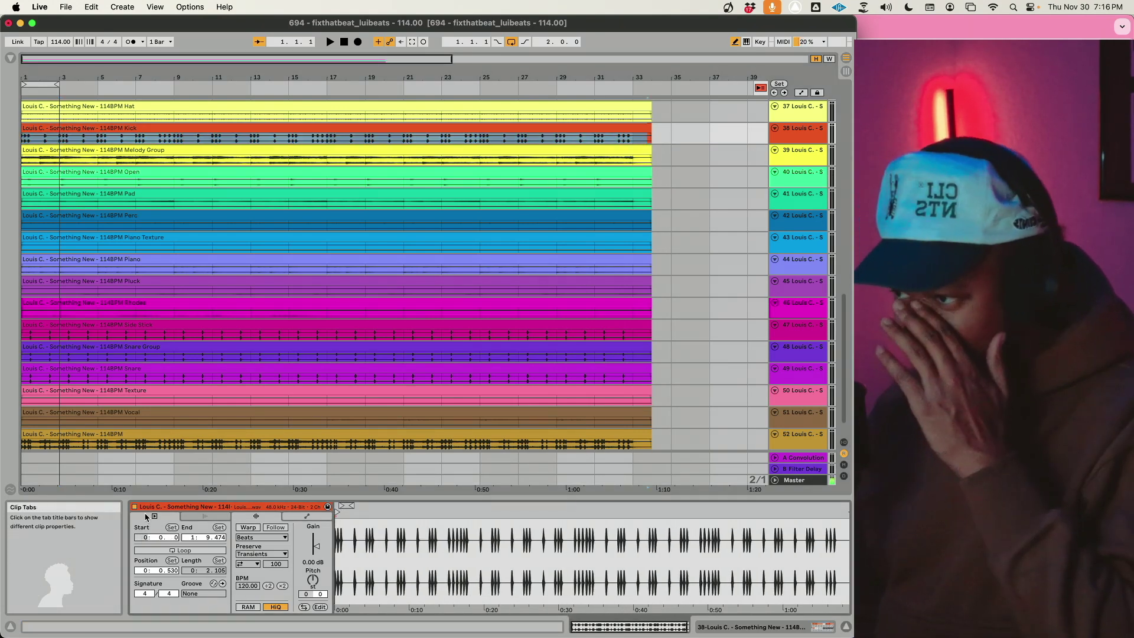
pyautogui.click(44, 104)
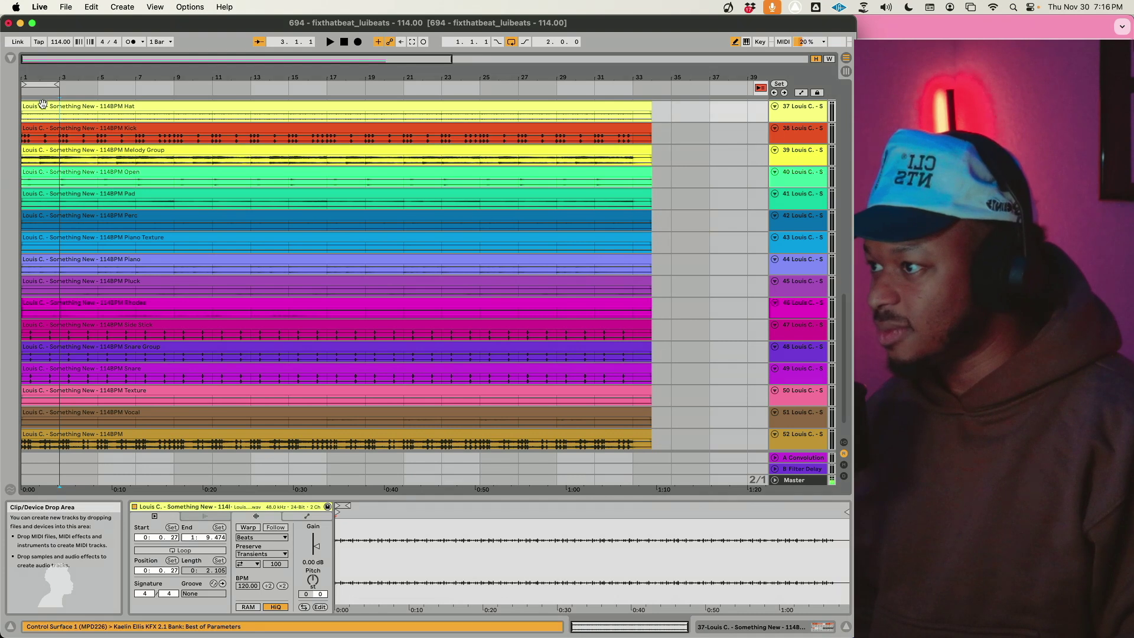
pyautogui.moveTo(146, 541); pyautogui.dragTo(146, 555)
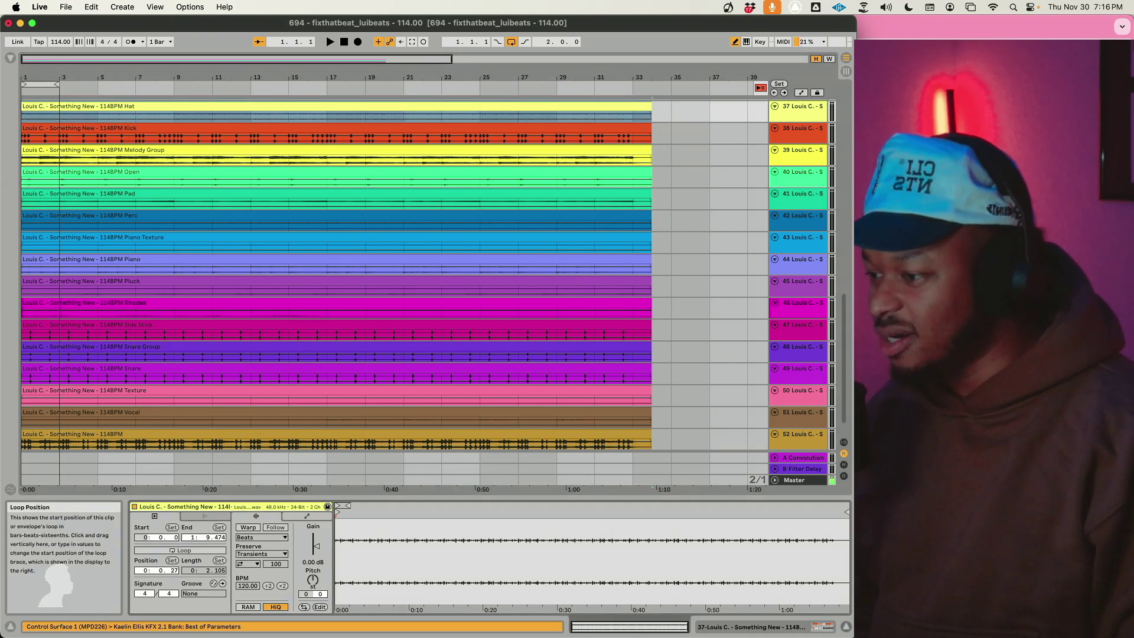
pyautogui.scroll(5, 92, 344)
pyautogui.scroll(1, 75, 256)
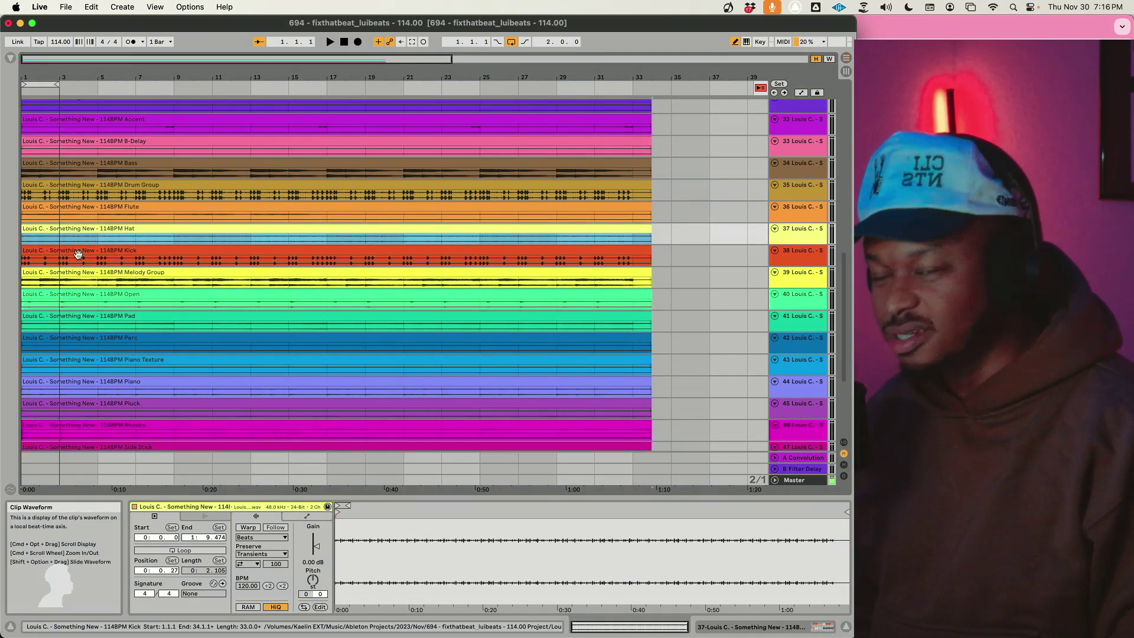
pyautogui.click(41, 210)
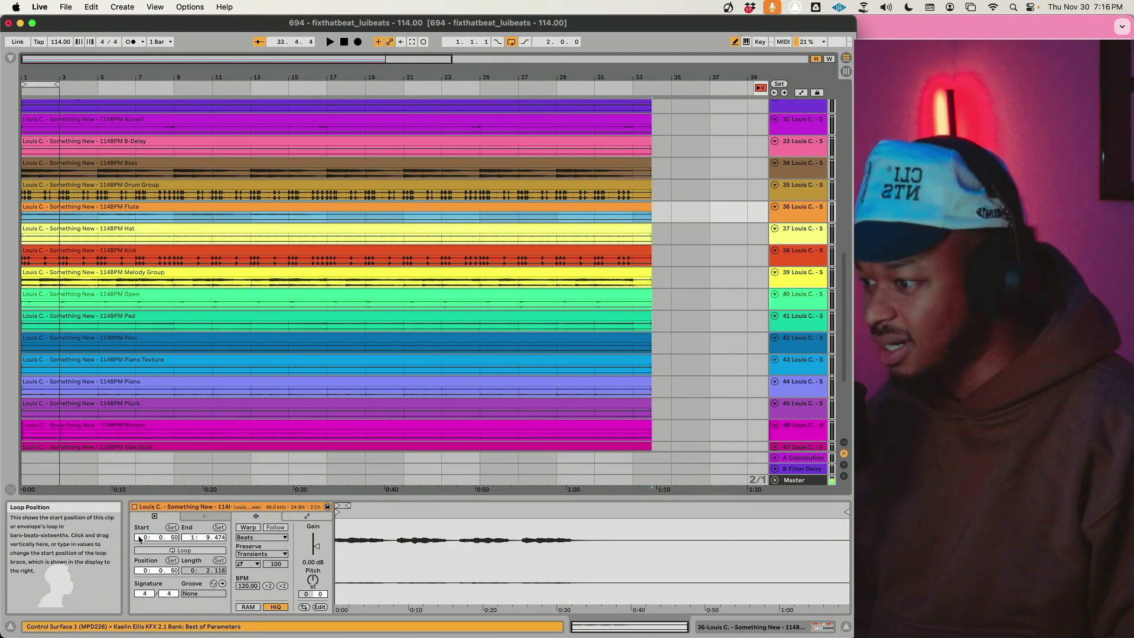
pyautogui.moveTo(140, 538); pyautogui.dragTo(139, 548)
# Step: Zero the Drum Group clip's start, check the remaining clips up to A-Reverb, and stop playback
pyautogui.click(35, 184)
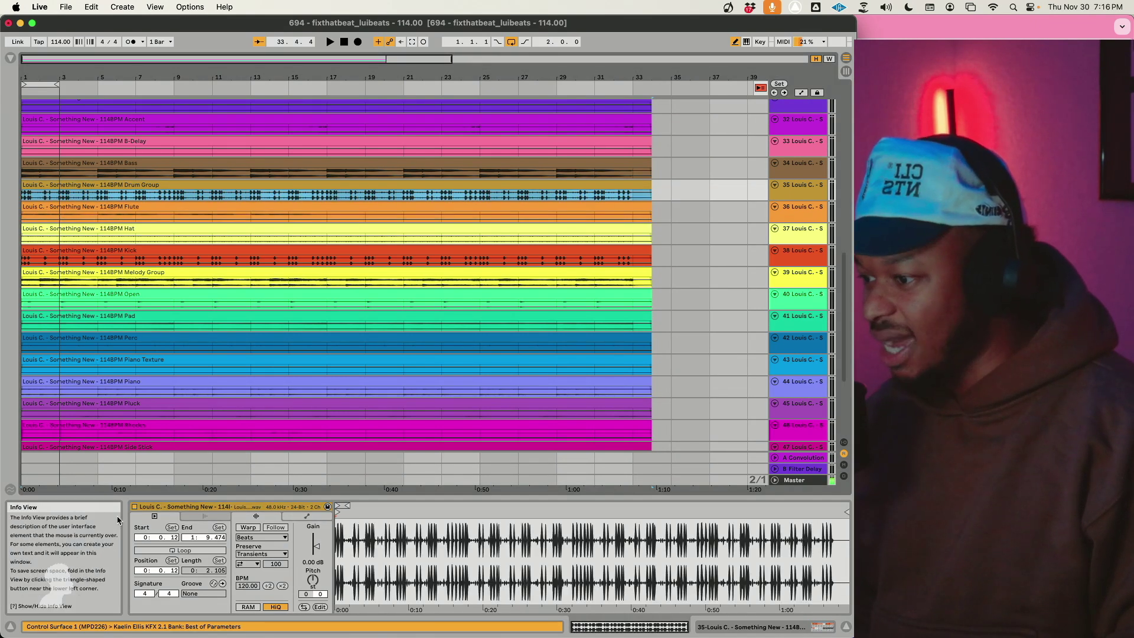
pyautogui.click(150, 538)
pyautogui.moveTo(150, 539); pyautogui.dragTo(150, 549)
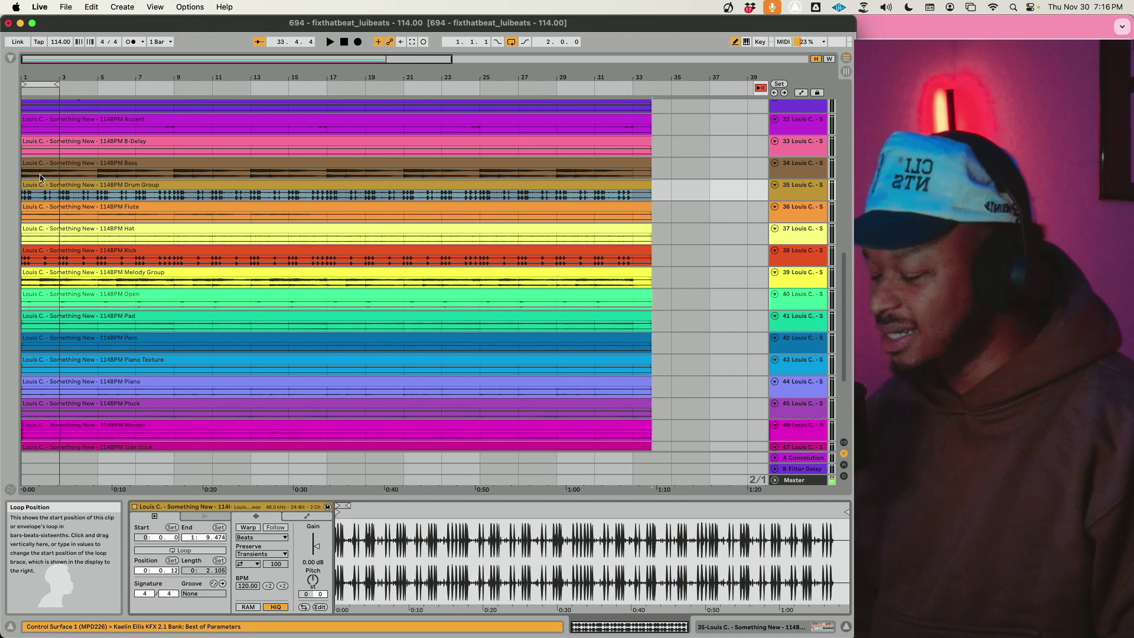
pyautogui.press('Up')
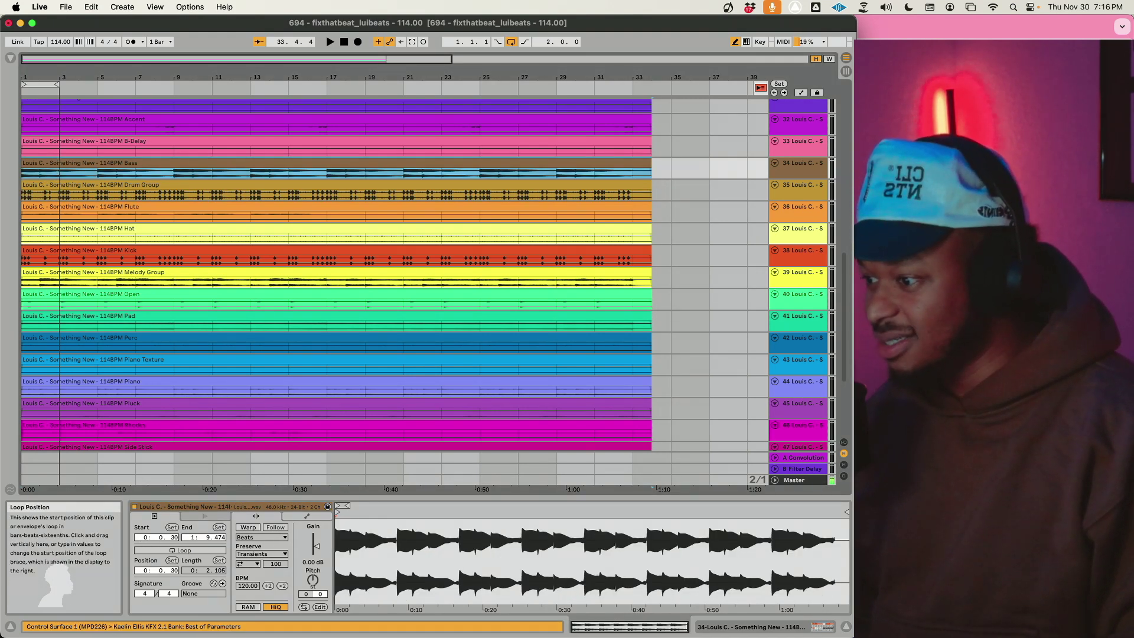
pyautogui.press('Up')
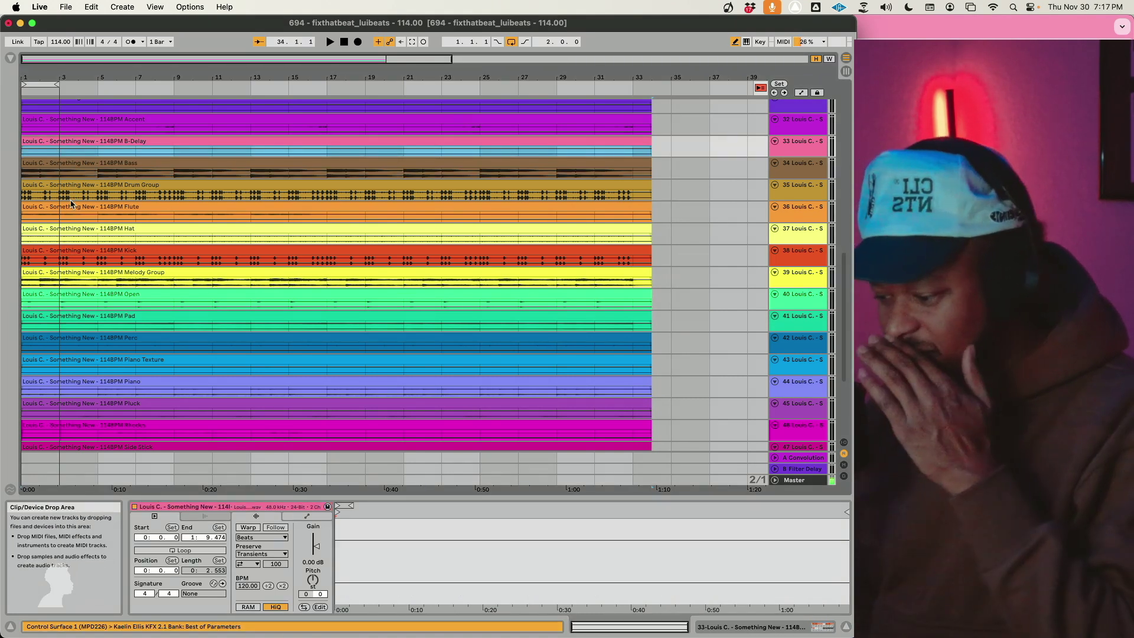
pyautogui.scroll(3, 81, 182)
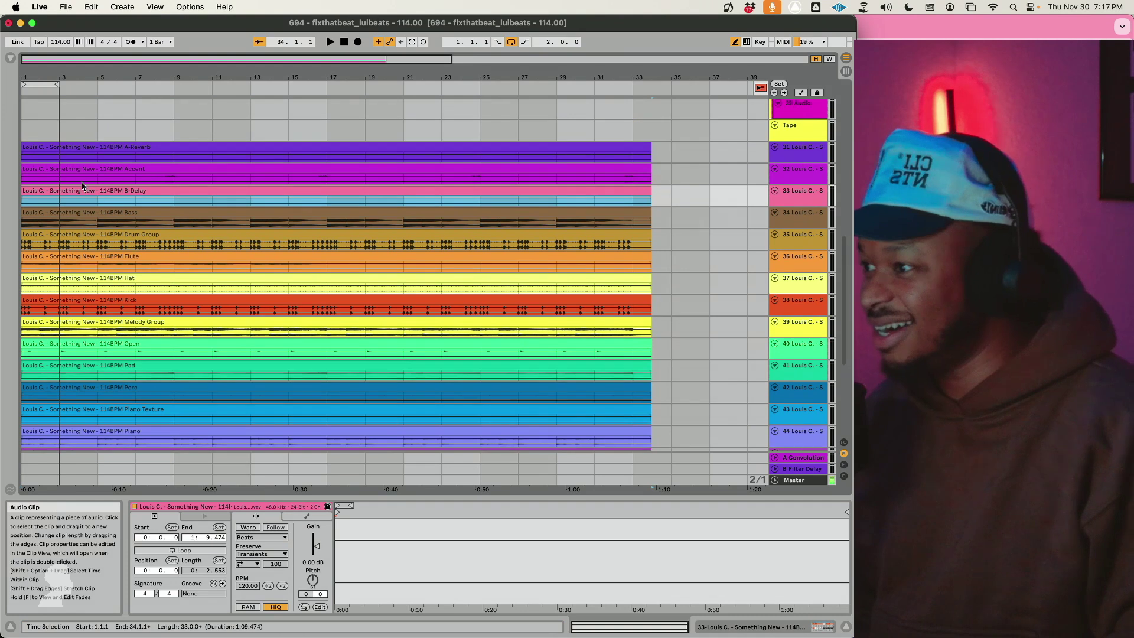
pyautogui.press('Up')
pyautogui.click(84, 157)
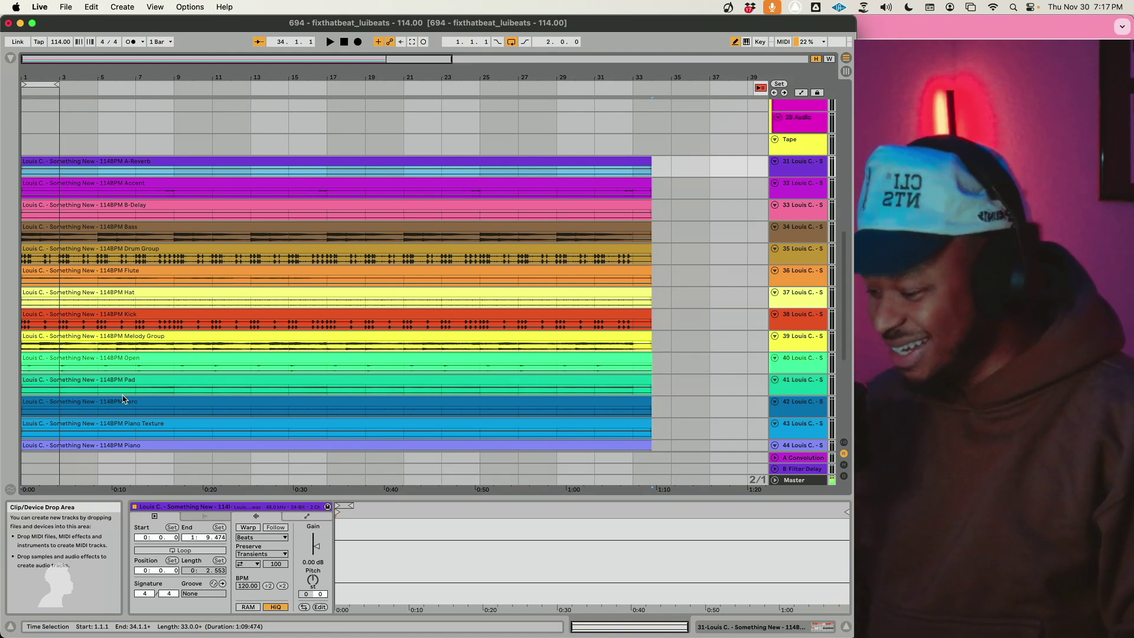
pyautogui.press('space')
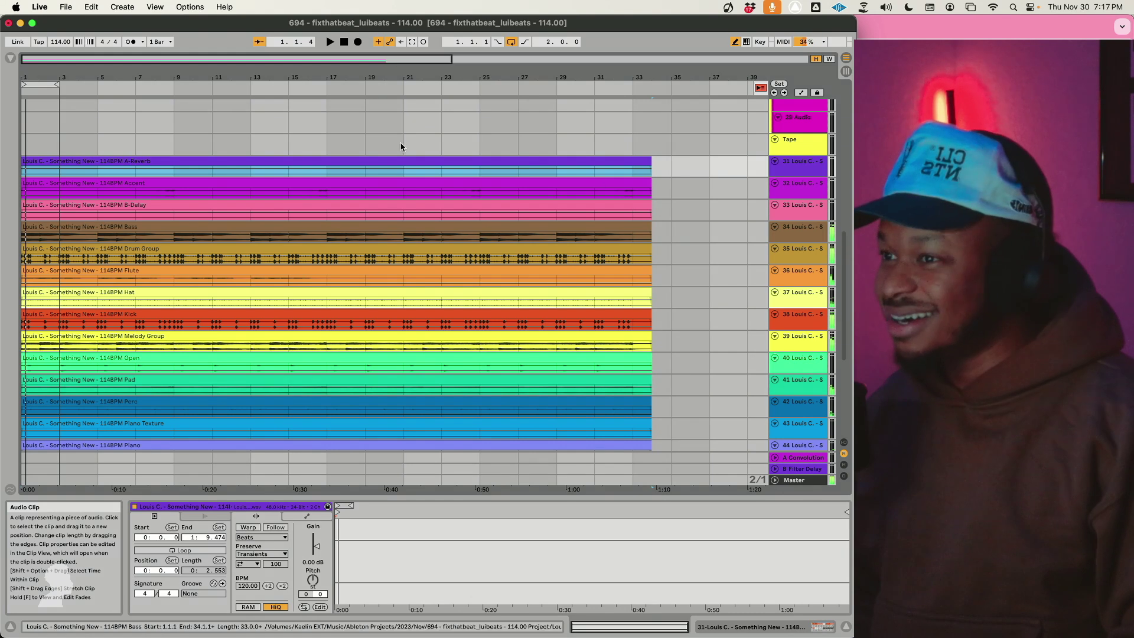
pyautogui.click(521, 43)
pyautogui.scroll(-8, 524, 177)
# Step: Select the clips on tracks 51 and 52 and loop playback over their full 33 bars
pyautogui.click(439, 405)
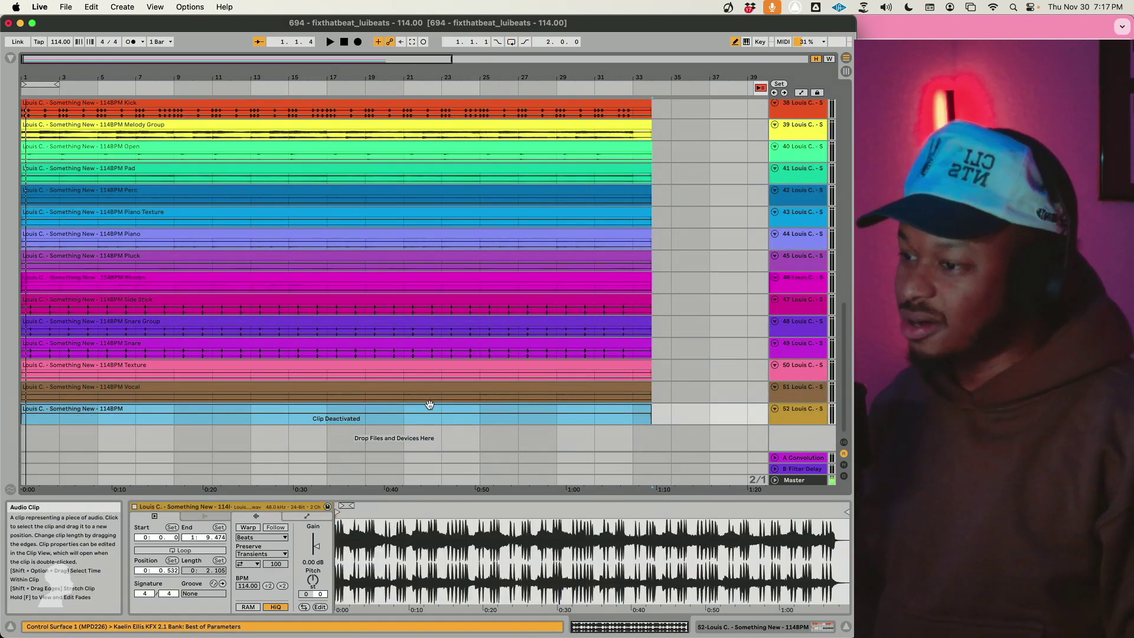
pyautogui.keyDown('shift'); pyautogui.click(424, 389); pyautogui.keyUp('shift')
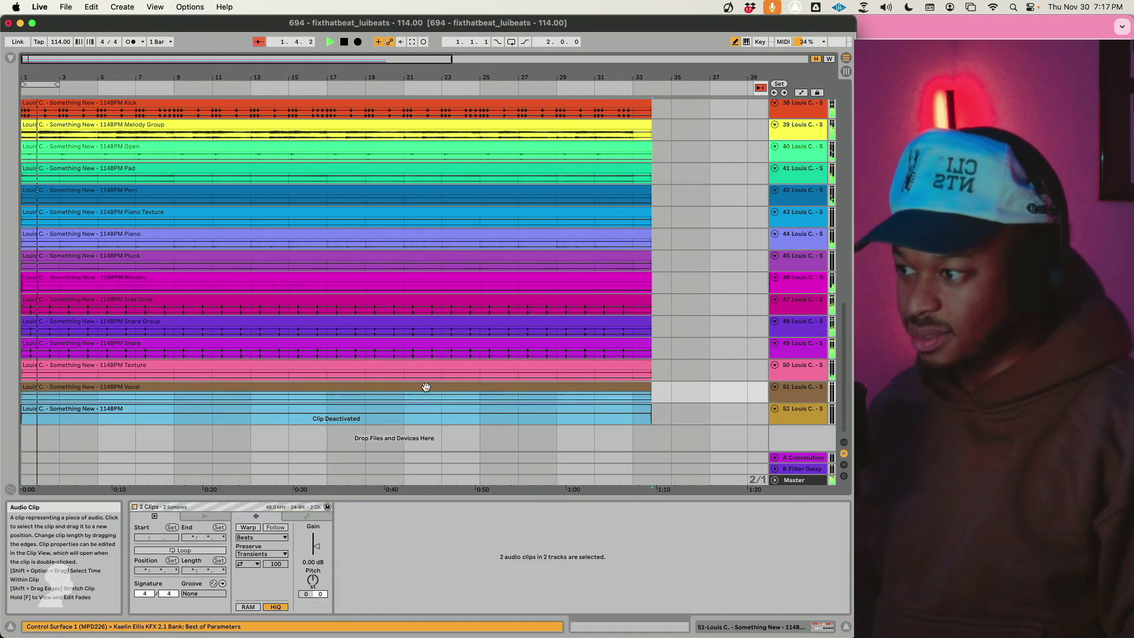
pyautogui.rightClick(425, 387)
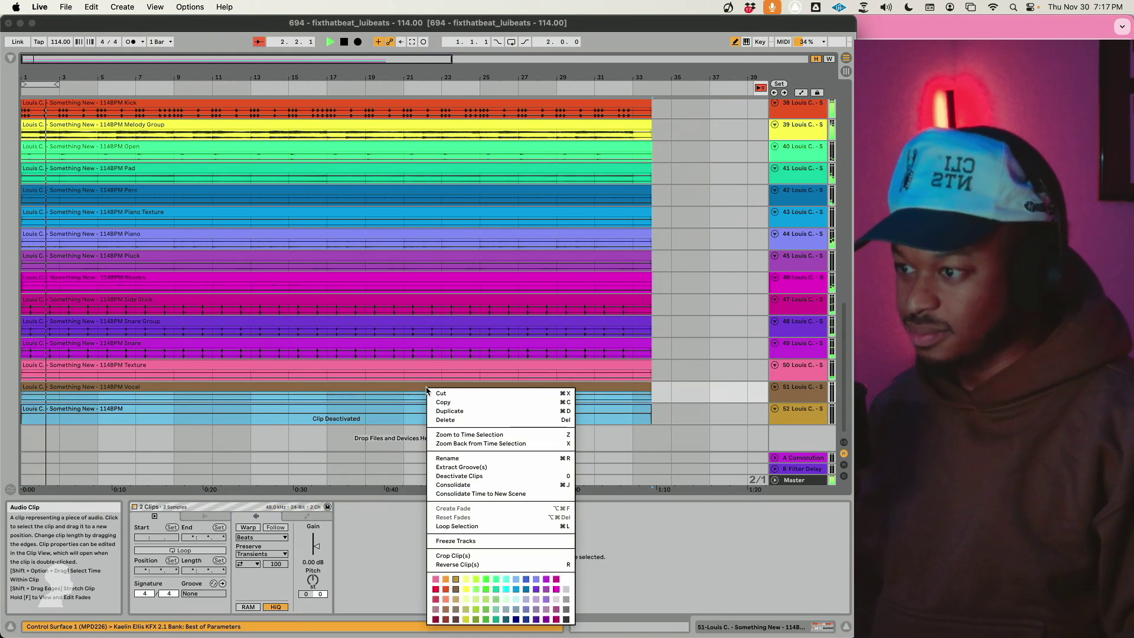
pyautogui.click(458, 526)
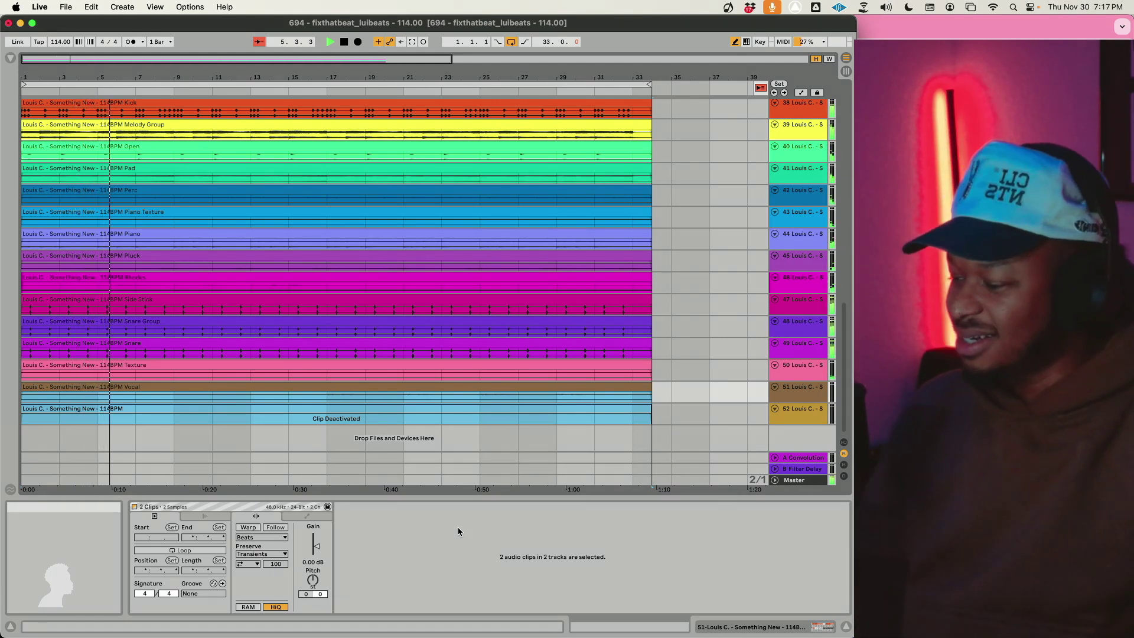
# Step: Show the mixer section, solo the Vocal track, and collapse the clip detail panel
pyautogui.scroll(15, 530, 323)
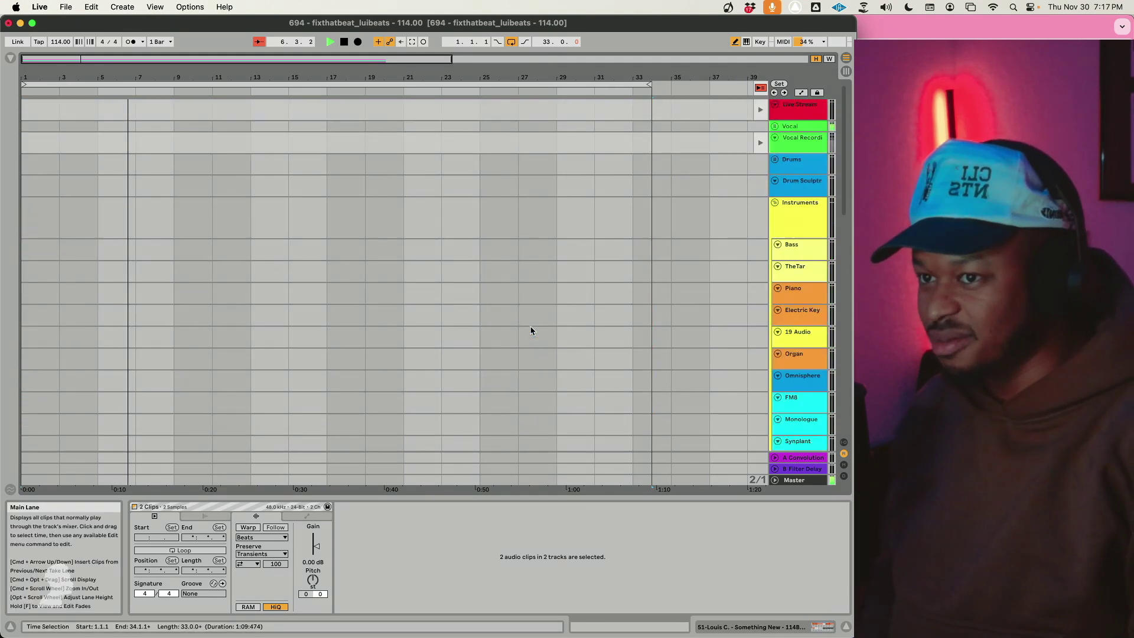
pyautogui.click(843, 466)
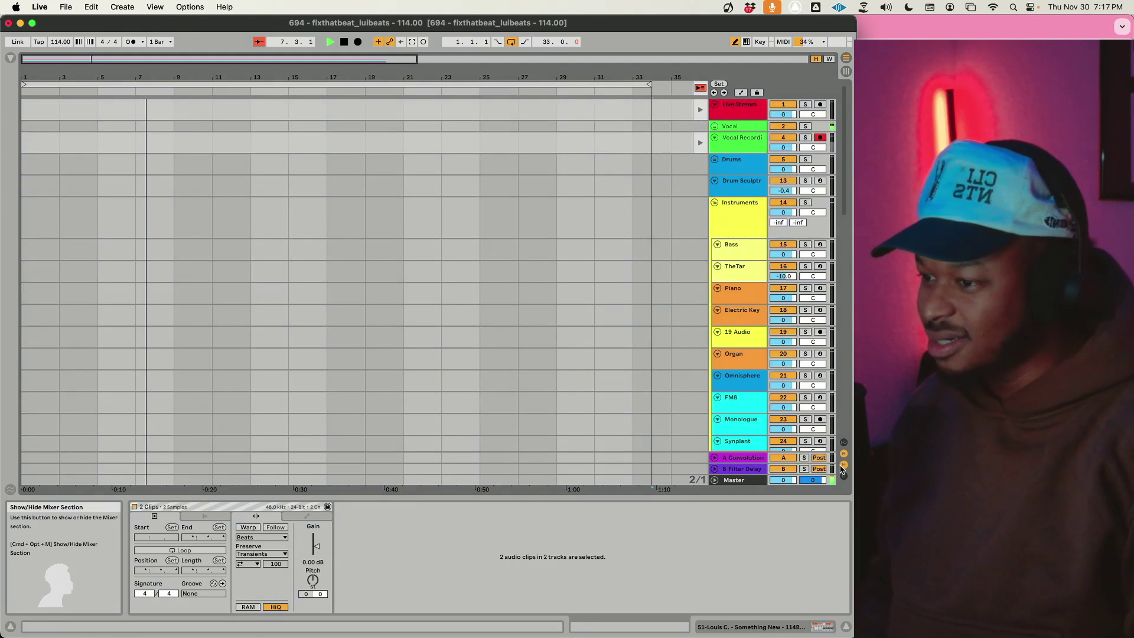
pyautogui.click(805, 127)
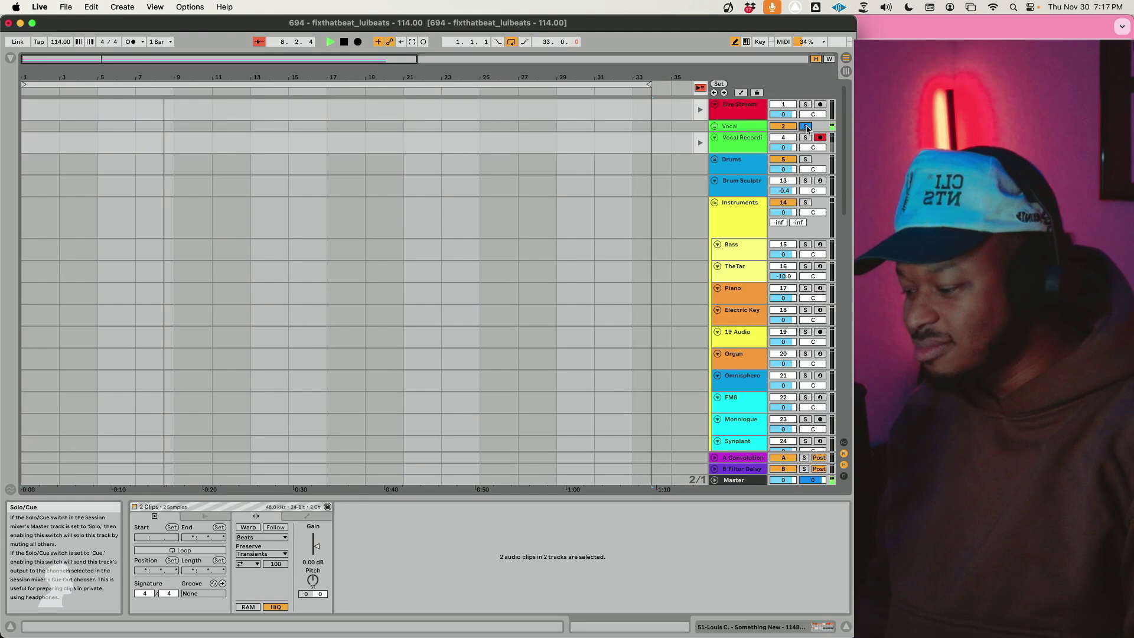
pyautogui.scroll(-15, 342, 296)
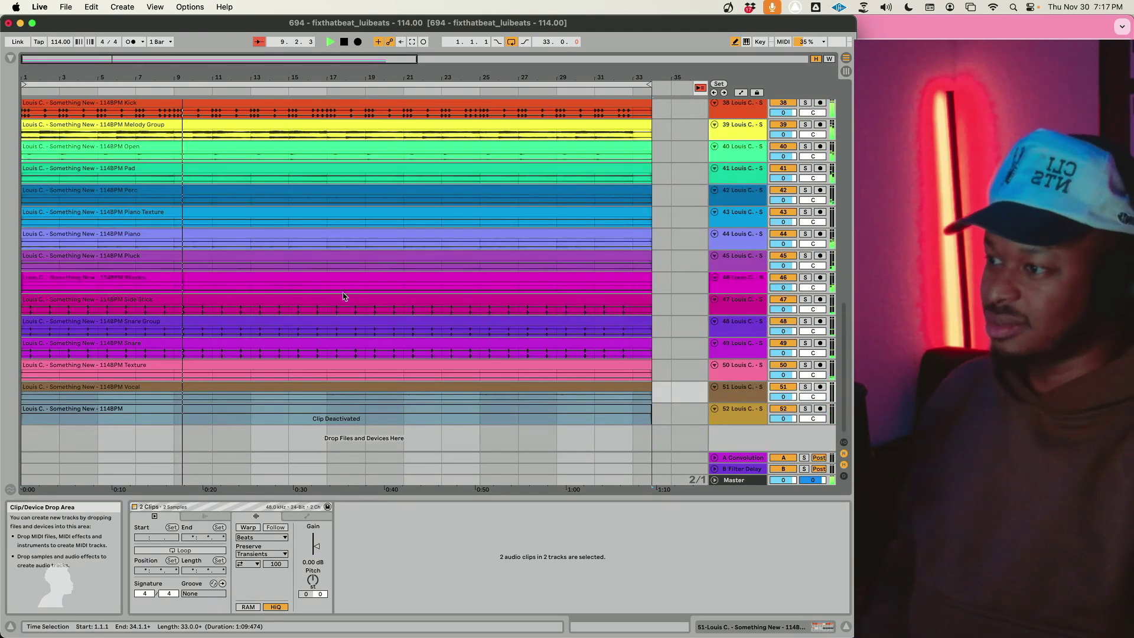
pyautogui.scroll(15, 333, 293)
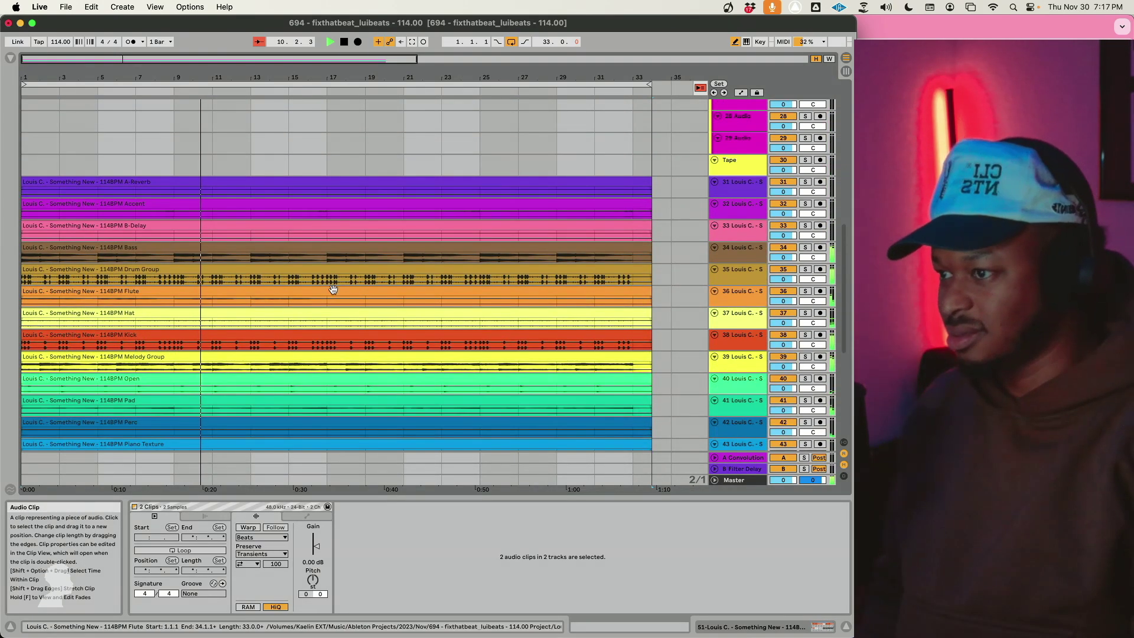
pyautogui.scroll(-7, 335, 293)
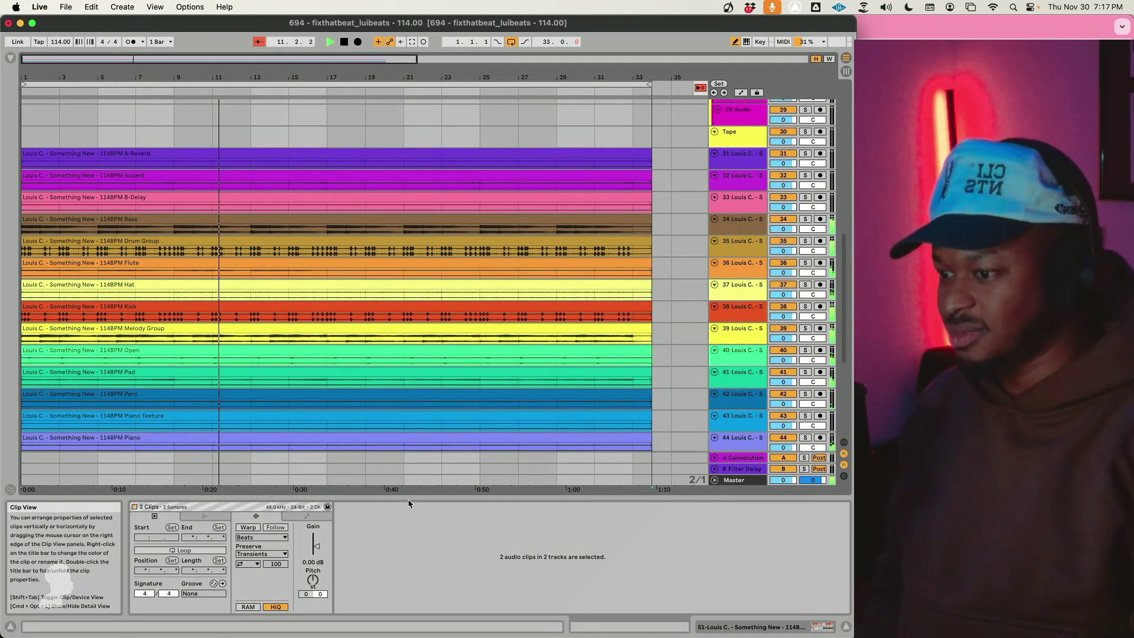
pyautogui.moveTo(408, 498); pyautogui.dragTo(408, 614)
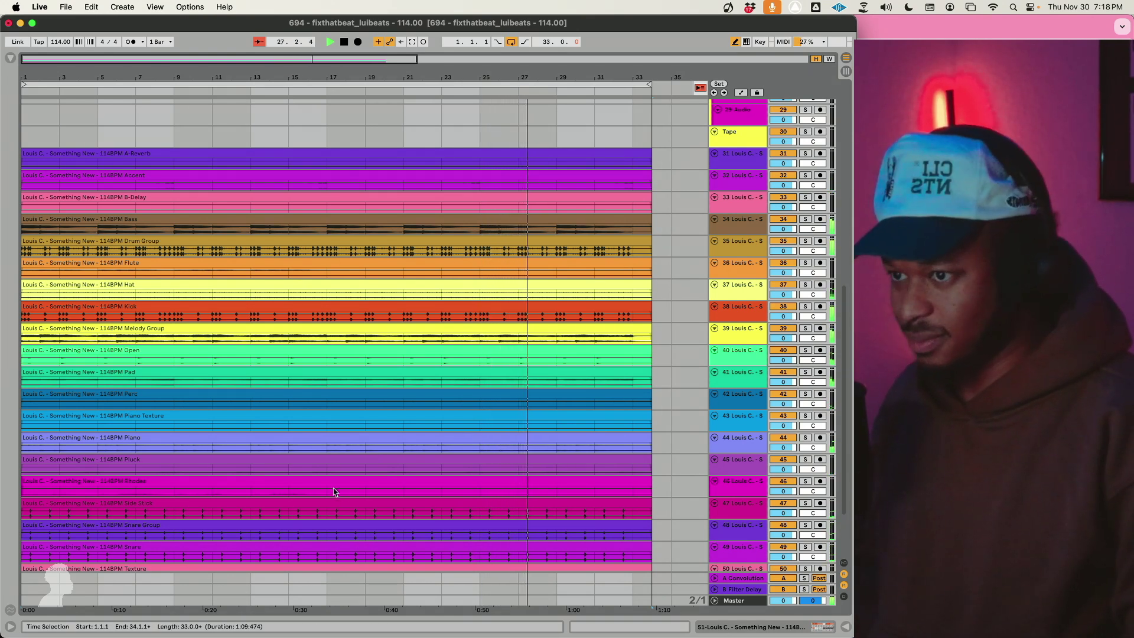
pyautogui.scroll(3, 423, 328)
pyautogui.scroll(-1, 424, 328)
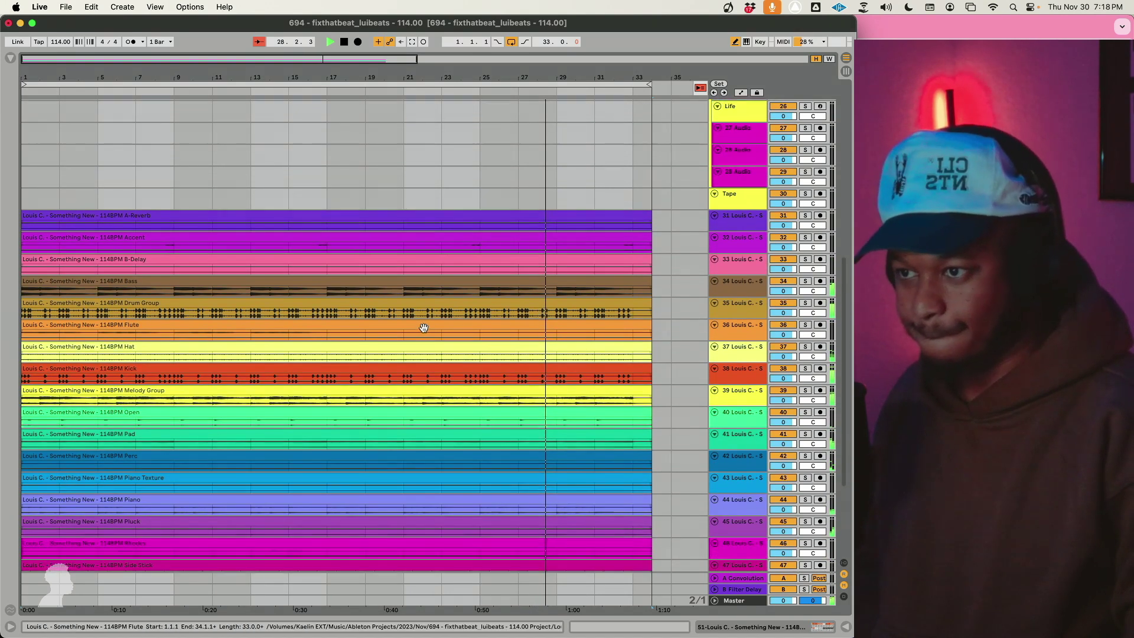
pyautogui.scroll(-1, 422, 333)
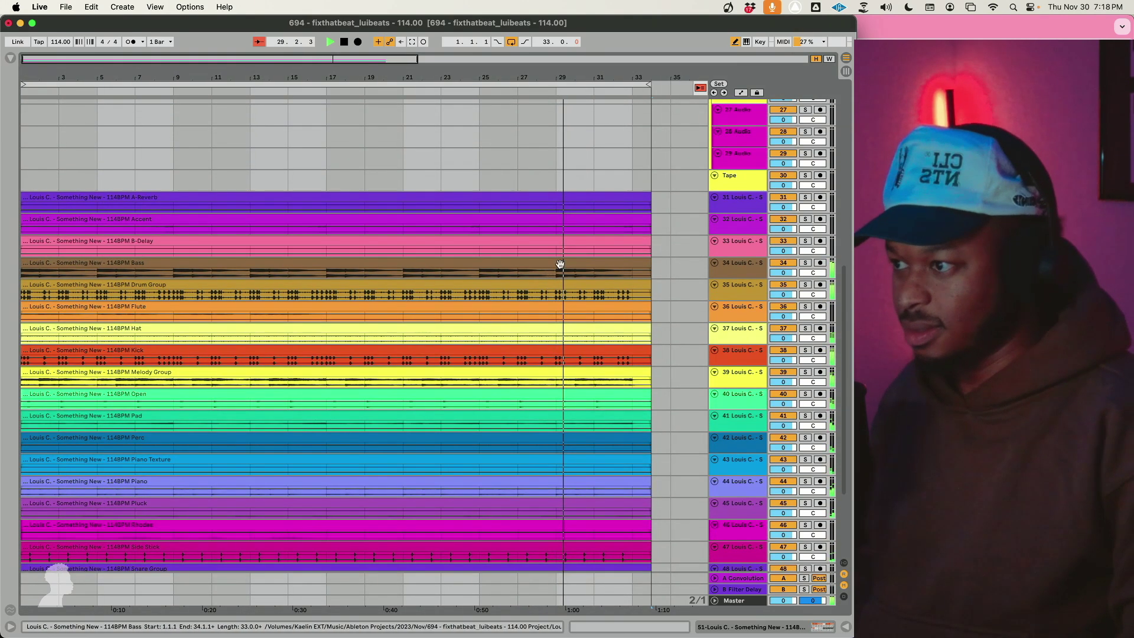
pyautogui.click(442, 254)
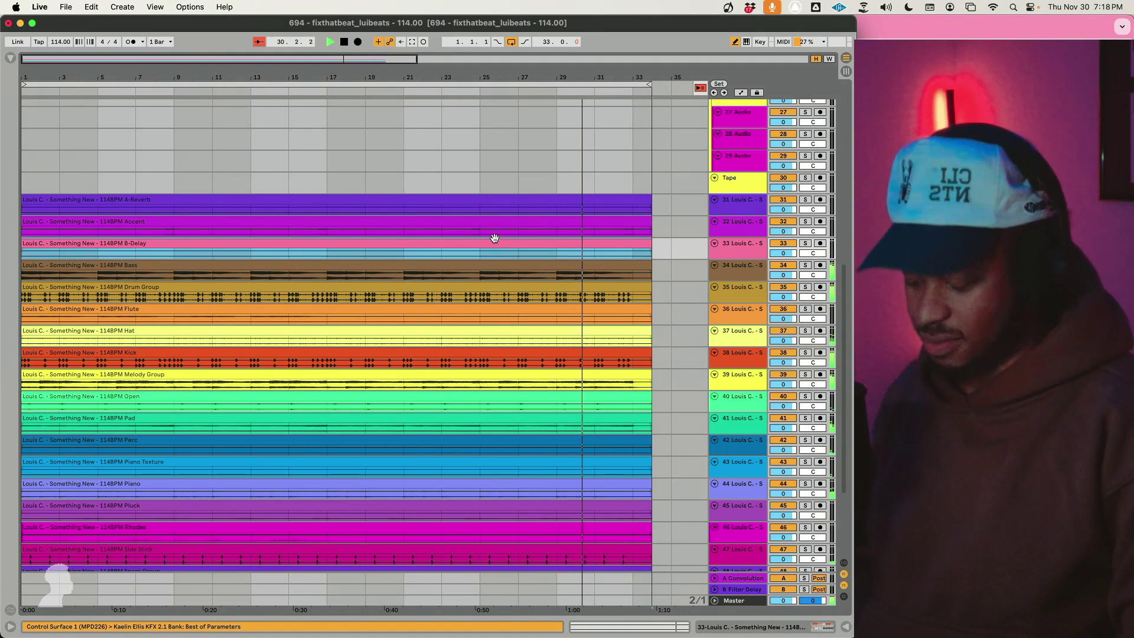
pyautogui.click(735, 206)
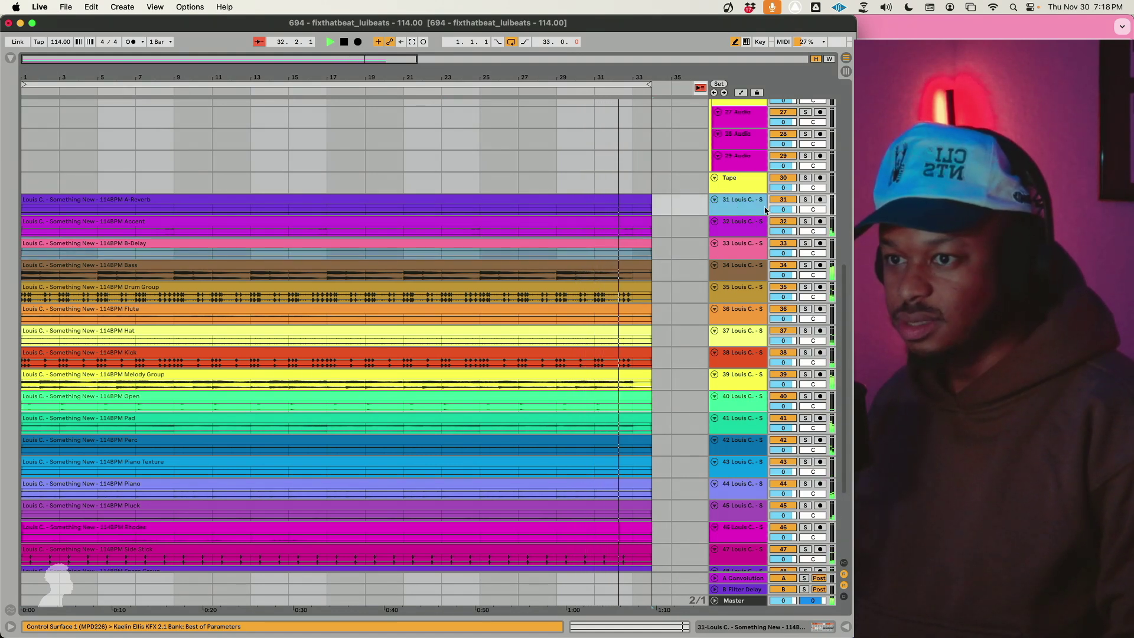
pyautogui.moveTo(710, 213)
pyautogui.mouseDown()
pyautogui.moveTo(711, 434)
pyautogui.moveTo(711, 221)
pyautogui.mouseUp()
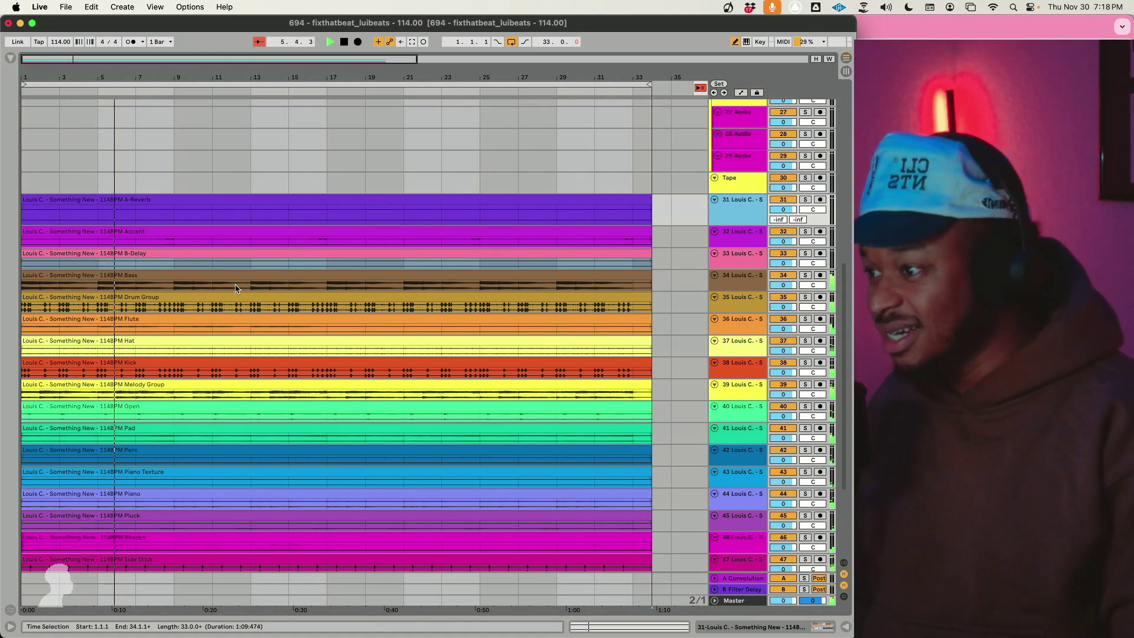
pyautogui.scroll(-5, 423, 398)
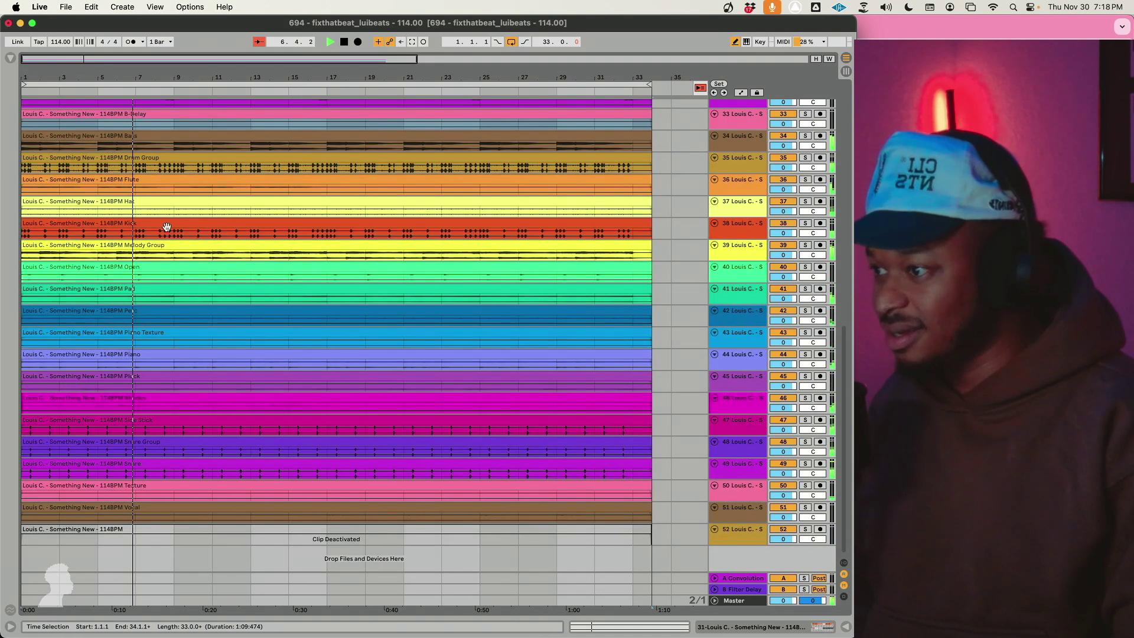
pyautogui.click(805, 245)
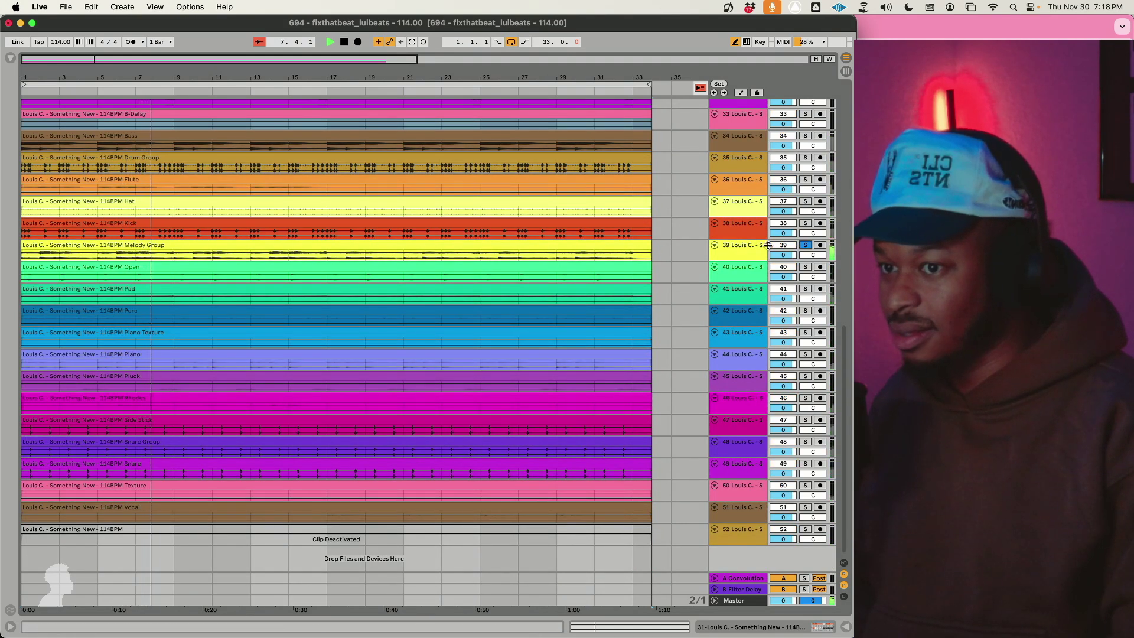
pyautogui.click(804, 246)
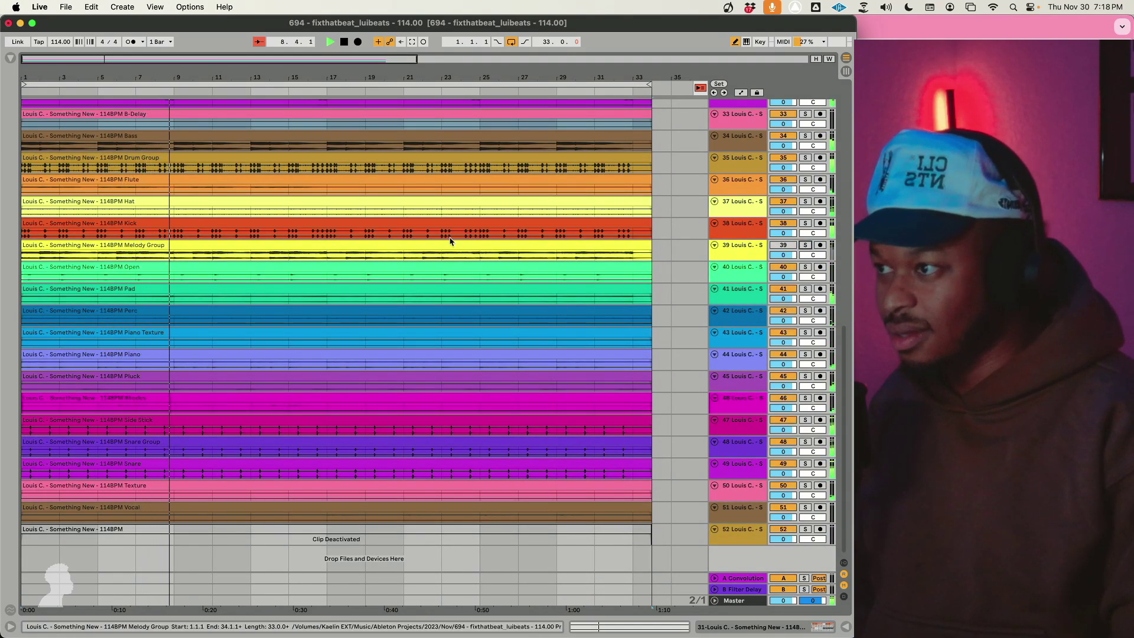
pyautogui.click(716, 141)
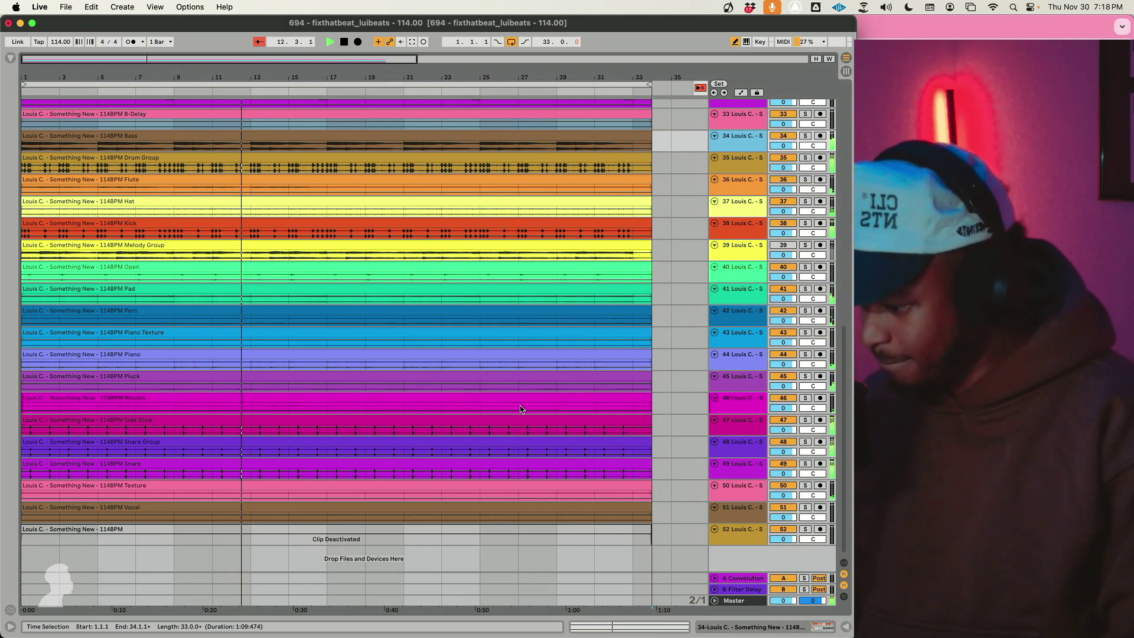
pyautogui.click(786, 247)
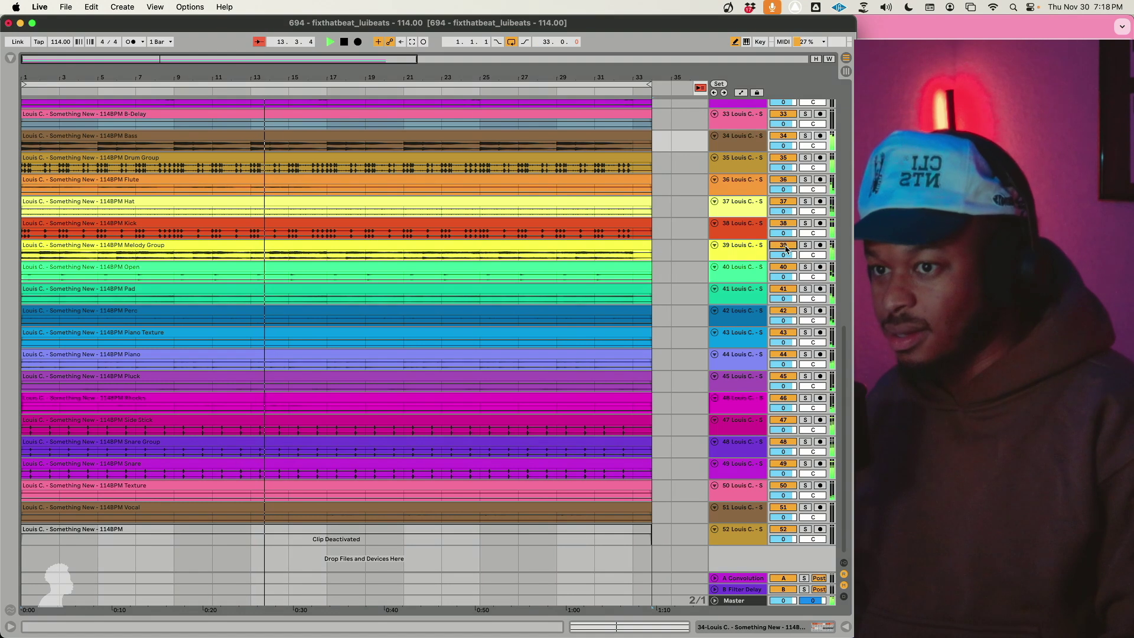
pyautogui.doubleClick(733, 145)
# Step: Delete the Melody Group track, start playback, then select the Kick track and its clip
pyautogui.click(759, 244)
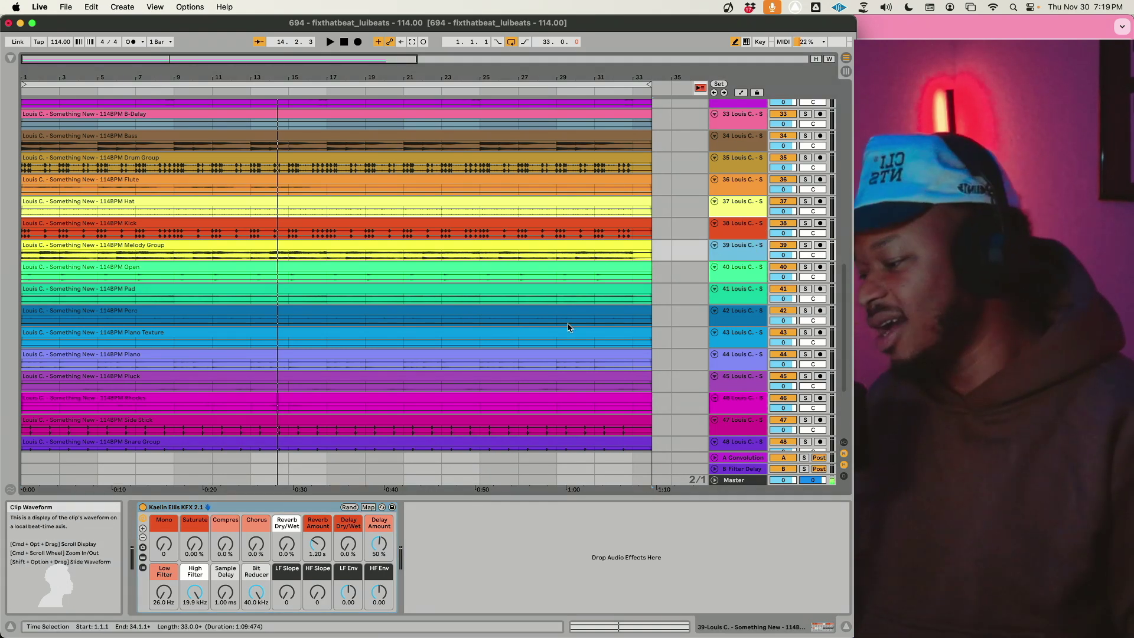
pyautogui.press('Delete')
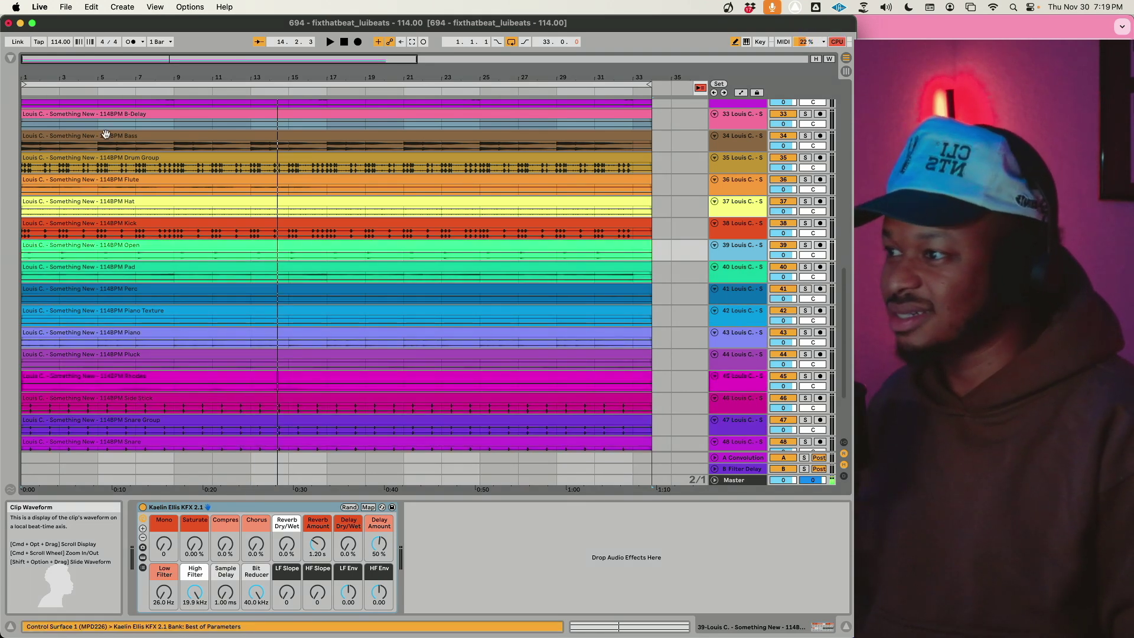
pyautogui.click(104, 136)
pyautogui.press('space')
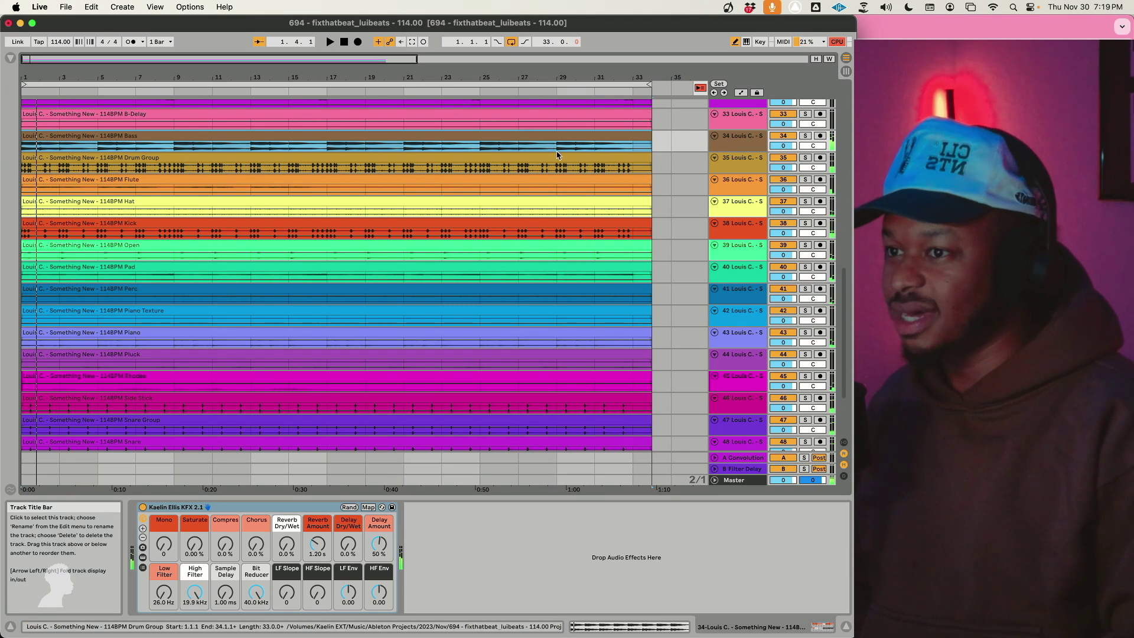
pyautogui.click(558, 157)
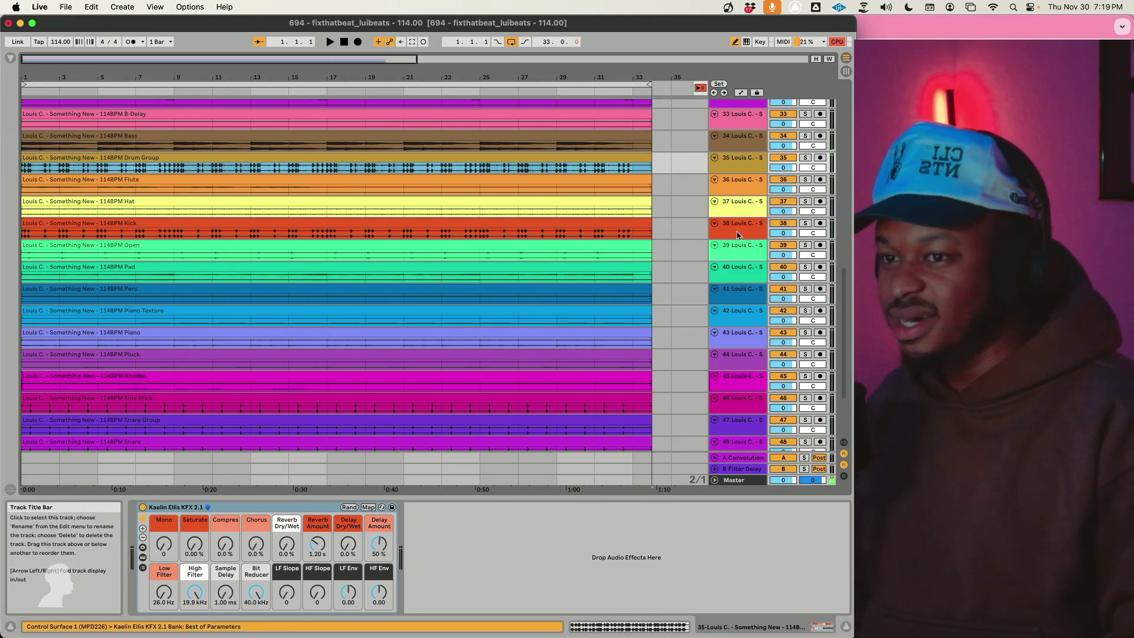
pyautogui.click(737, 234)
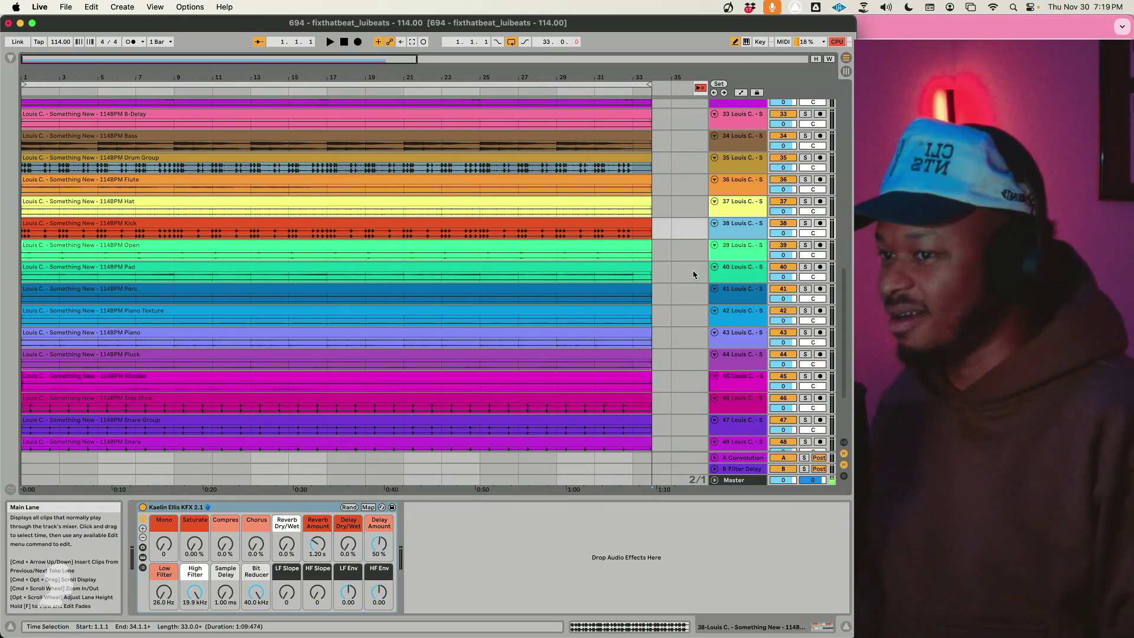
pyautogui.click(400, 224)
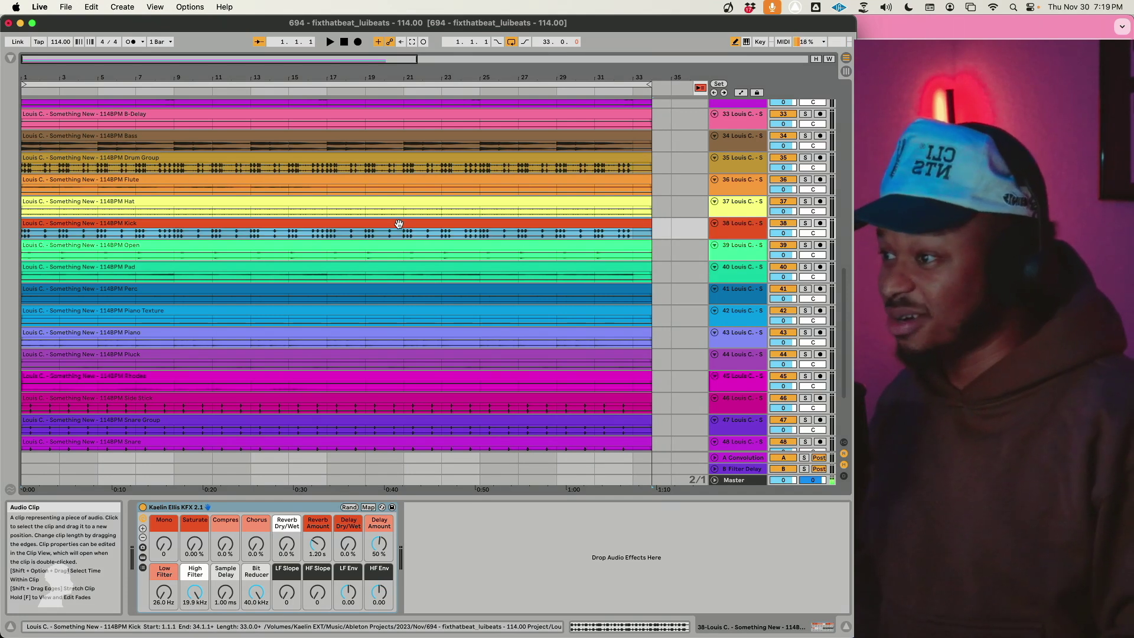
# Step: Enlarge the A-Reverb lane to inspect it, then delete the A-Reverb track
pyautogui.scroll(5, 163, 179)
pyautogui.scroll(-1, 165, 179)
pyautogui.moveTo(741, 208); pyautogui.dragTo(732, 368)
pyautogui.click(410, 278)
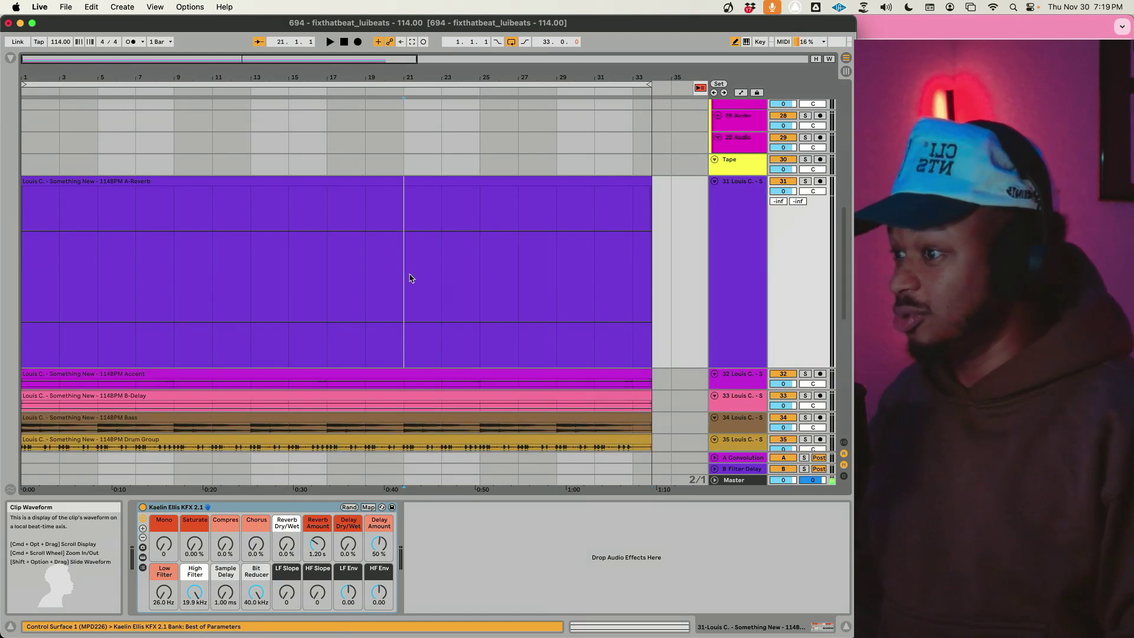
pyautogui.click(742, 208)
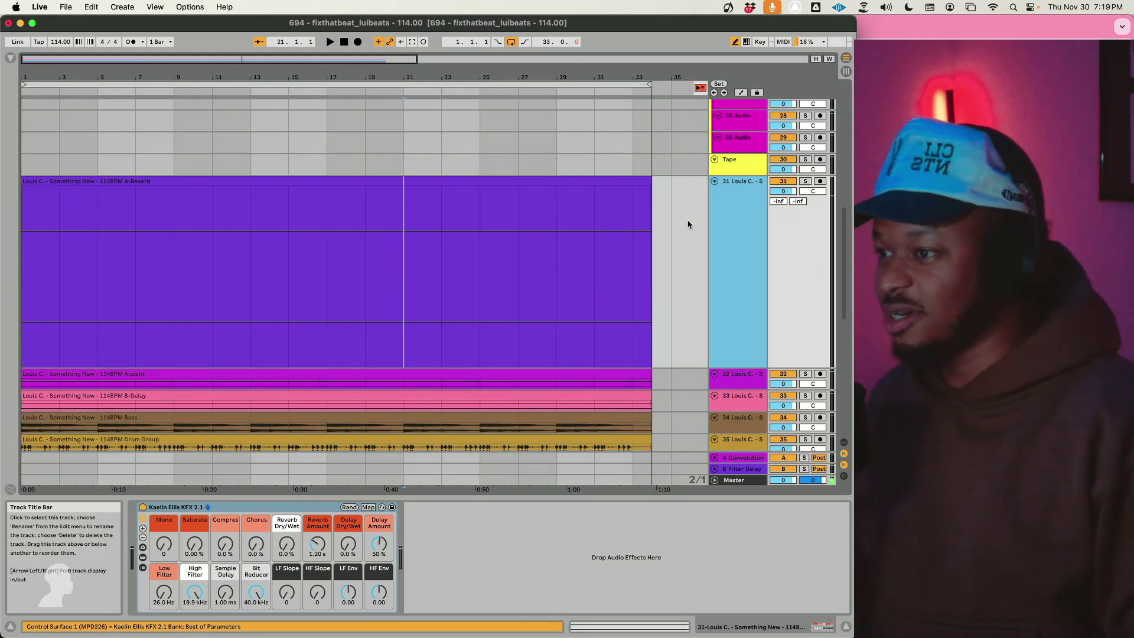
pyautogui.press('BackSpace')
# Step: Inspect and delete the B-Delay track, then delete the track holding the deactivated full-mix clip
pyautogui.click(734, 217)
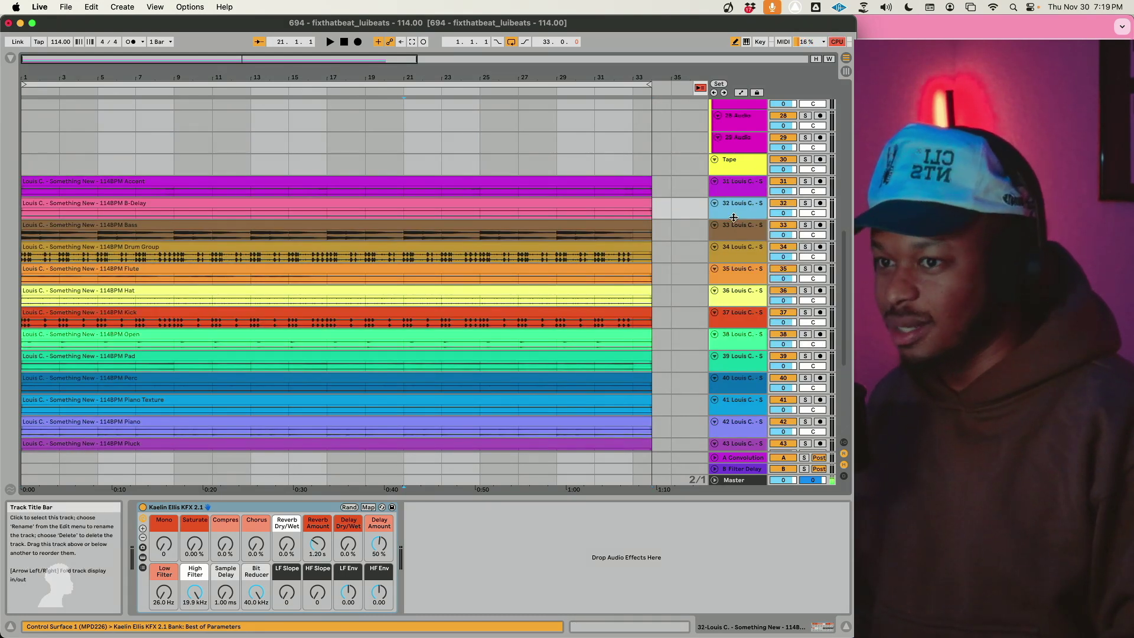
pyautogui.moveTo(734, 217); pyautogui.dragTo(624, 366)
pyautogui.click(622, 279)
pyautogui.click(720, 255)
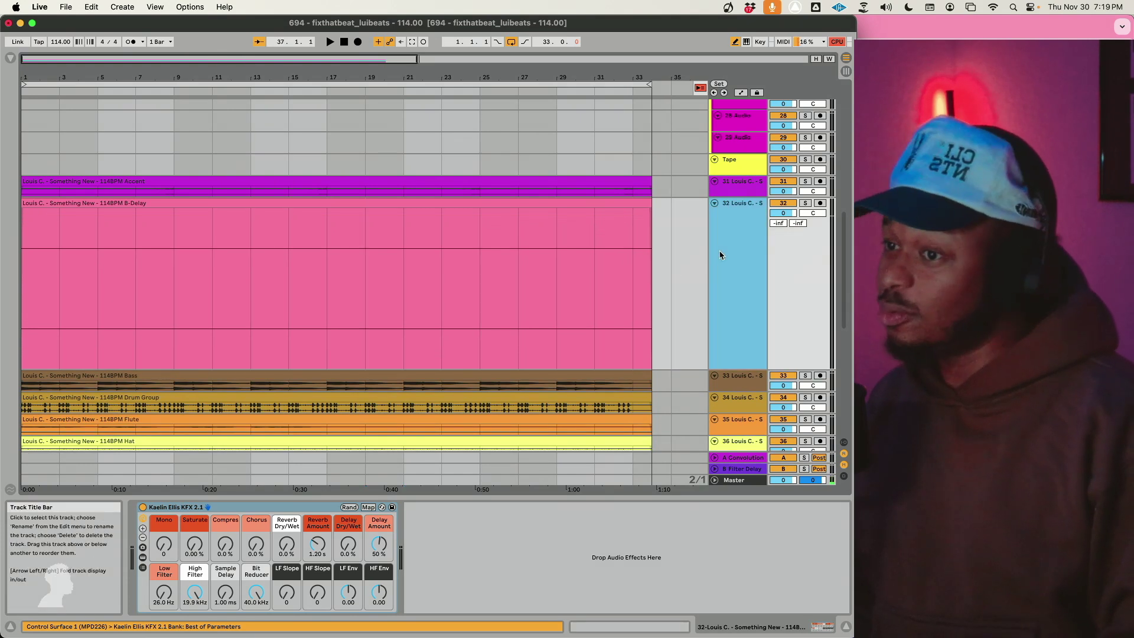
pyautogui.press('BackSpace')
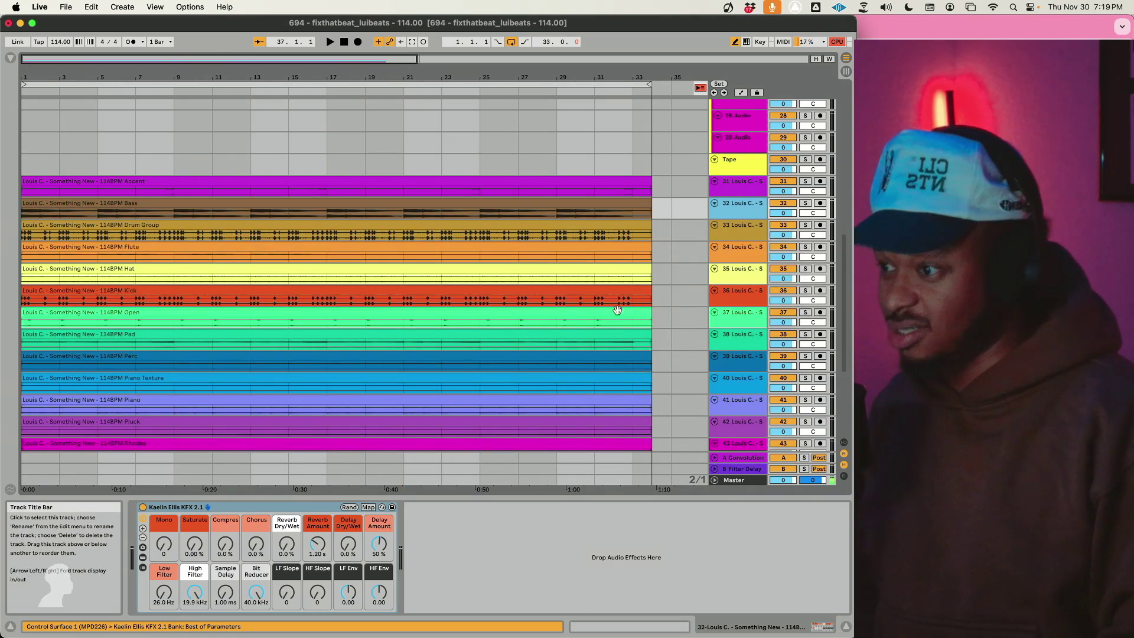
pyautogui.scroll(-8, 617, 310)
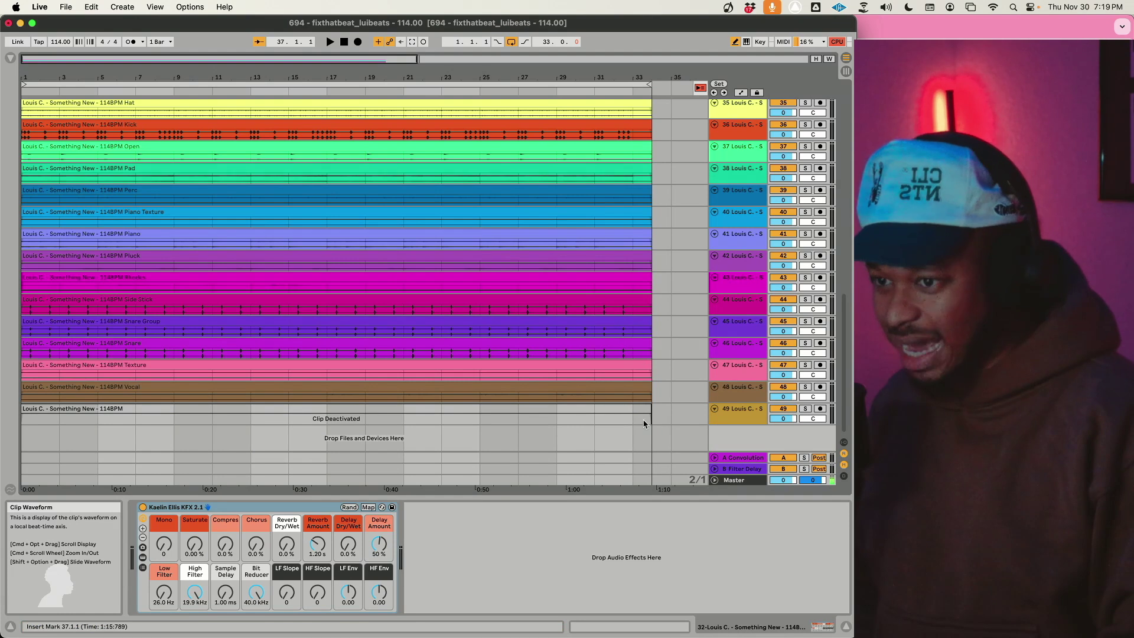
pyautogui.click(728, 420)
pyautogui.press('BackSpace')
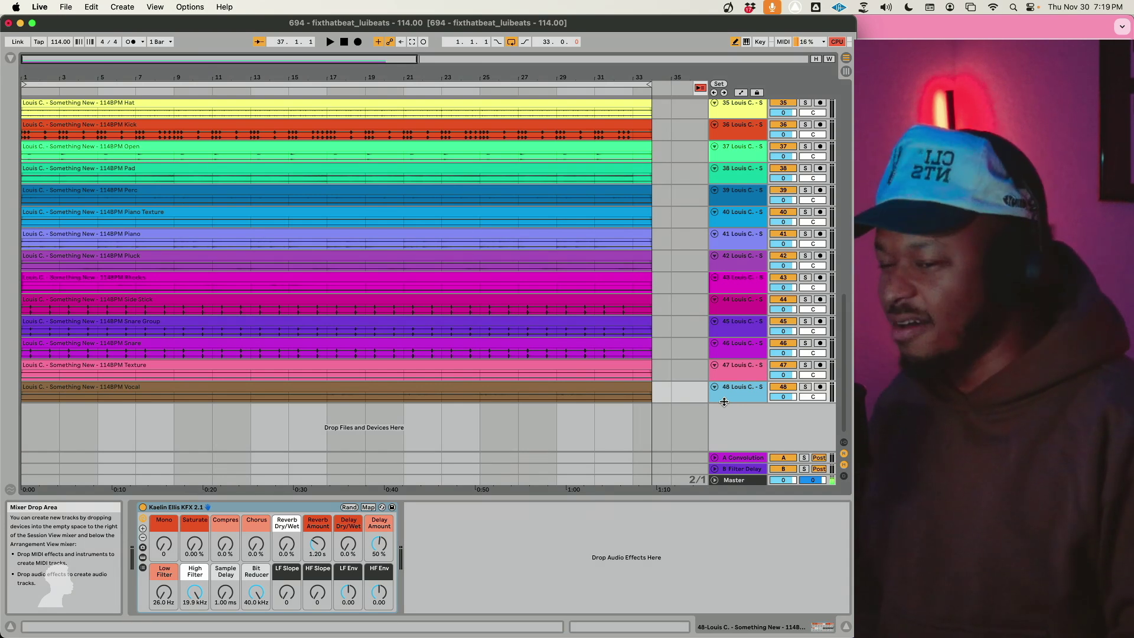
# Step: Enlarge the Vocal lane, rename it 'vocal', then play and briefly solo the Snare track
pyautogui.moveTo(728, 400); pyautogui.dragTo(731, 452)
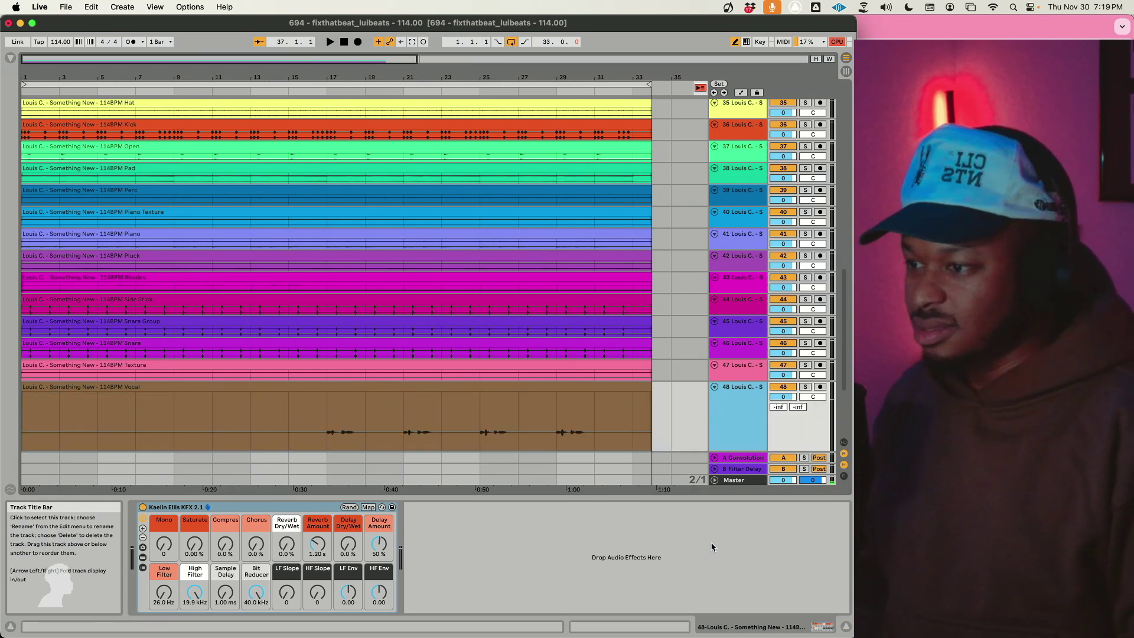
pyautogui.press('super+r')
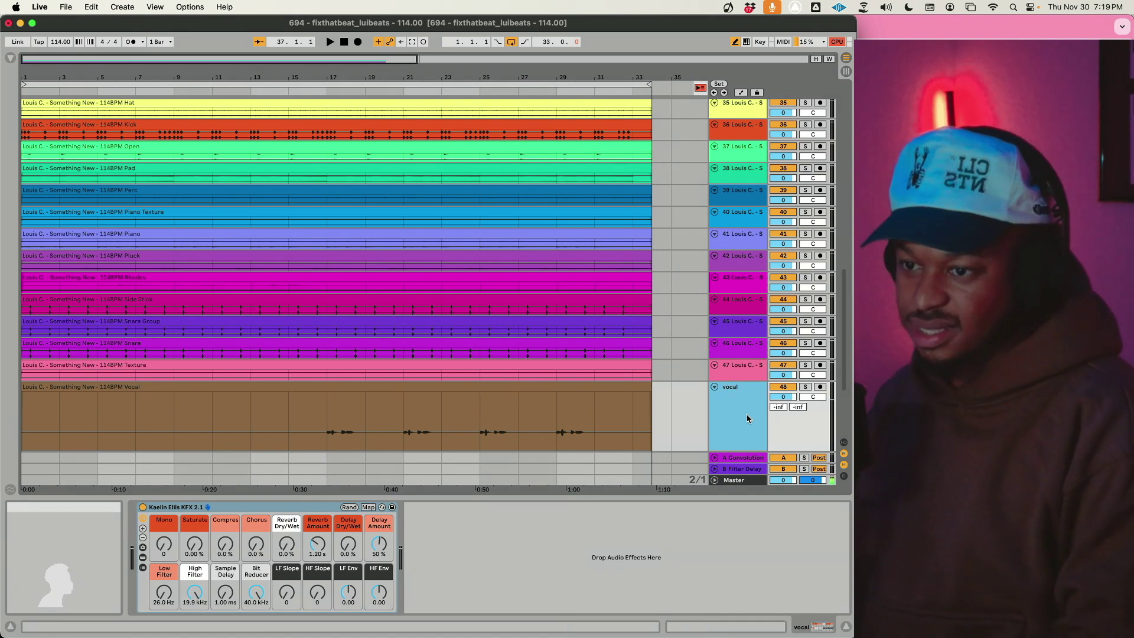
pyautogui.press('space')
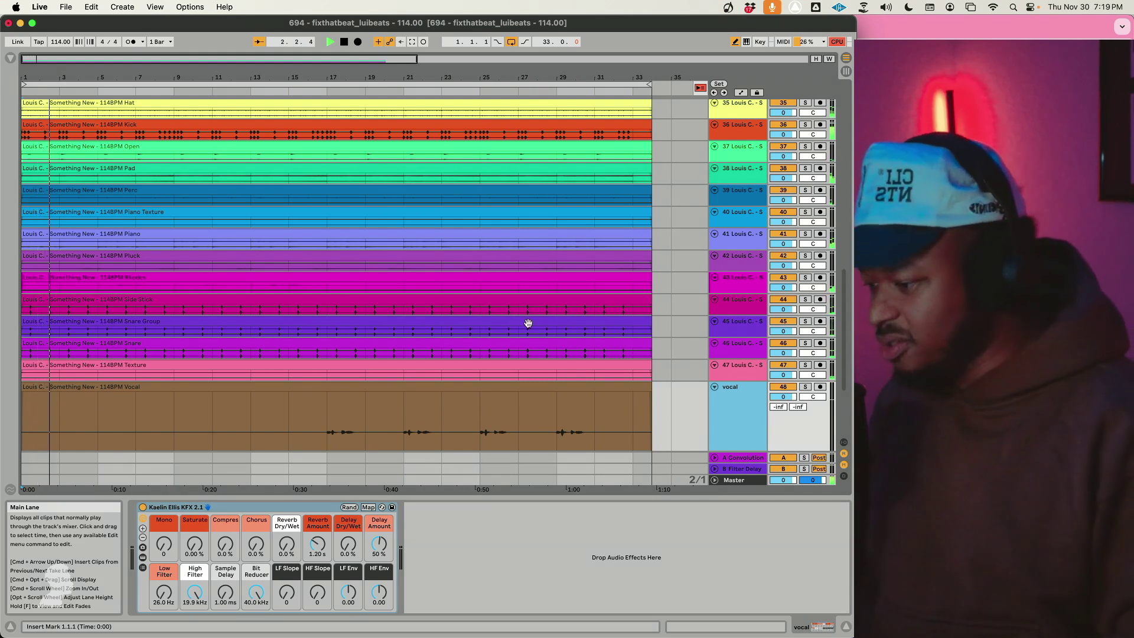
pyautogui.scroll(8, 291, 356)
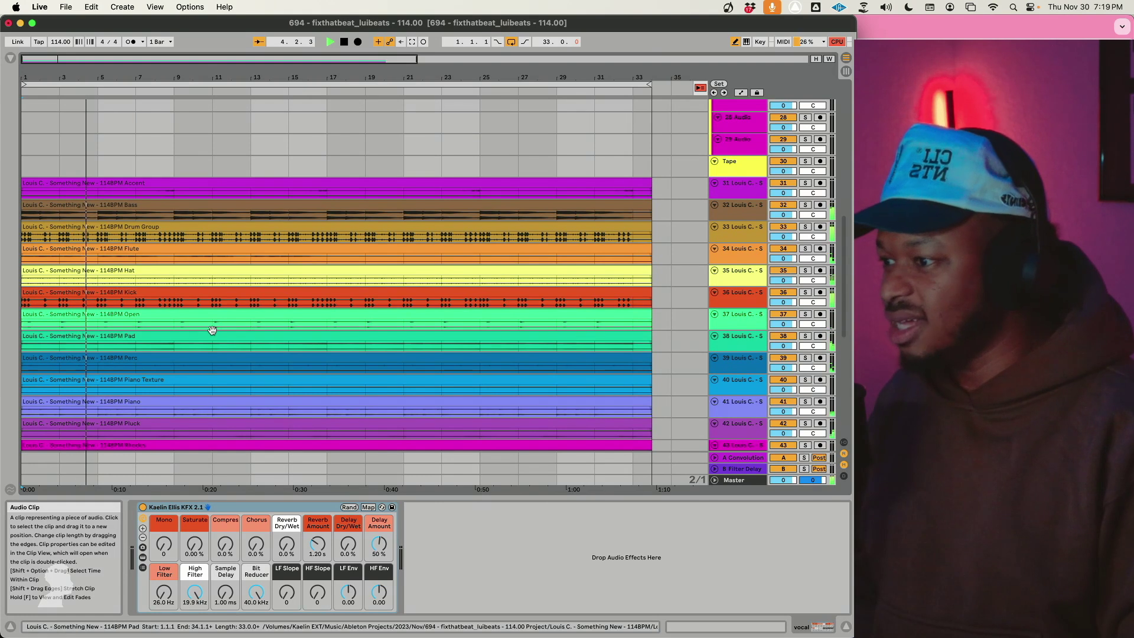
pyautogui.scroll(-9, 212, 330)
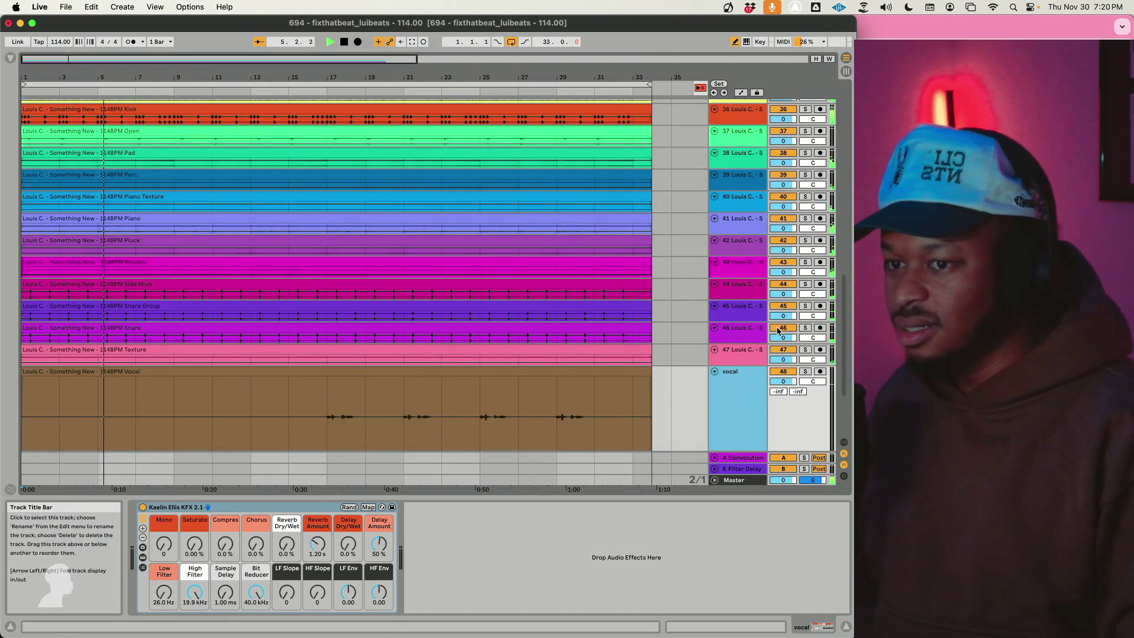
pyautogui.click(804, 328)
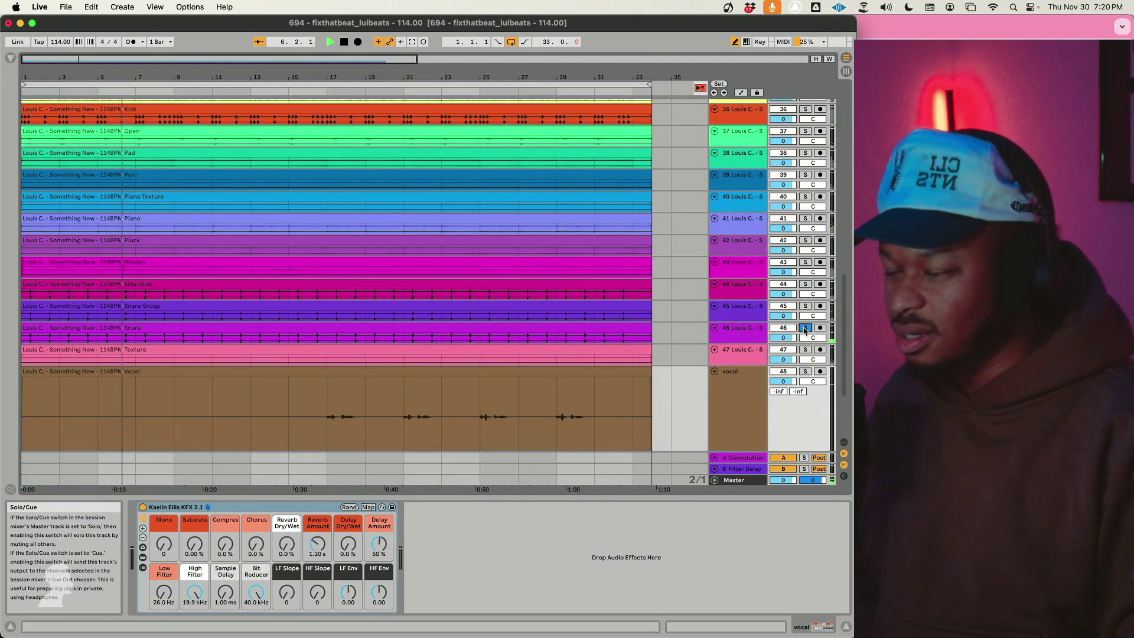
pyautogui.click(805, 328)
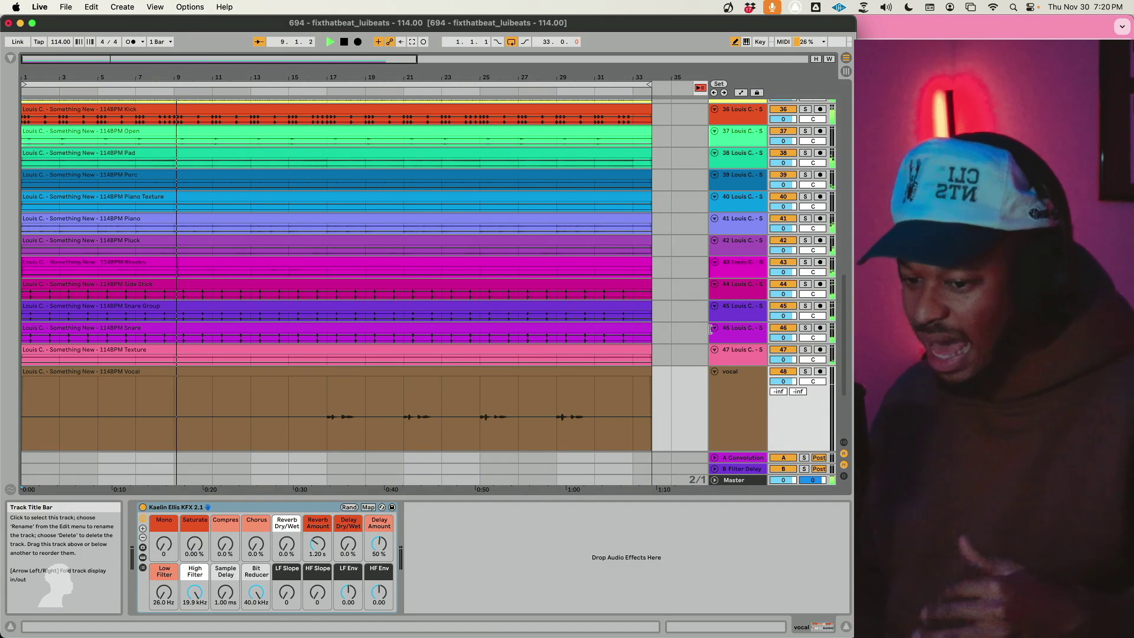
# Step: Delete the Snare Group and Drum Group tracks so the stem tracks move up
pyautogui.click(753, 339)
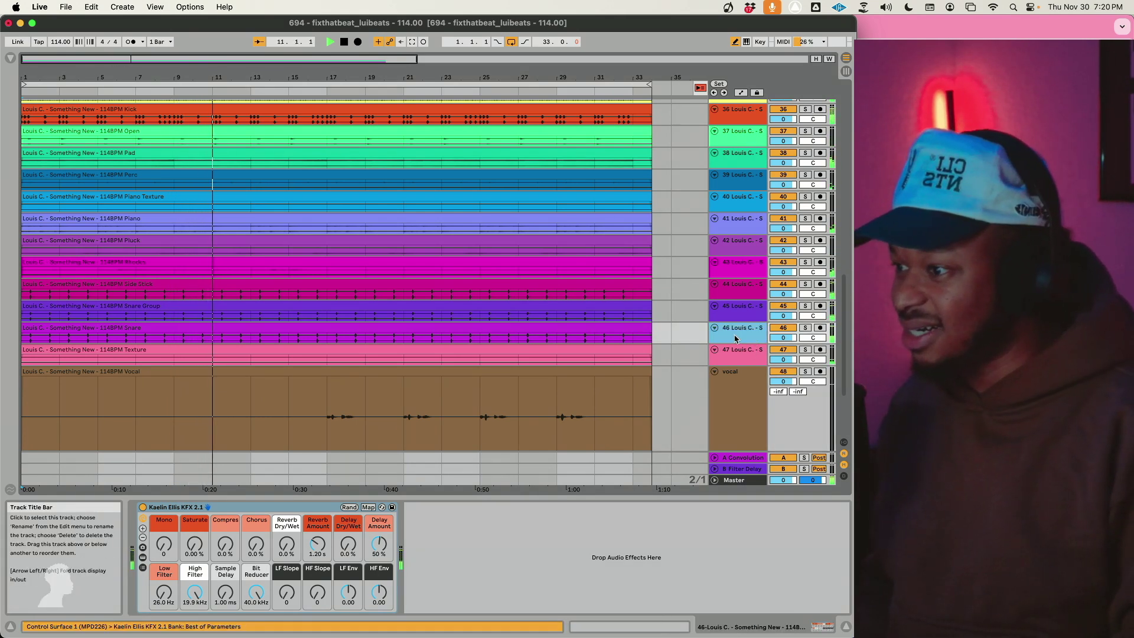
pyautogui.click(745, 317)
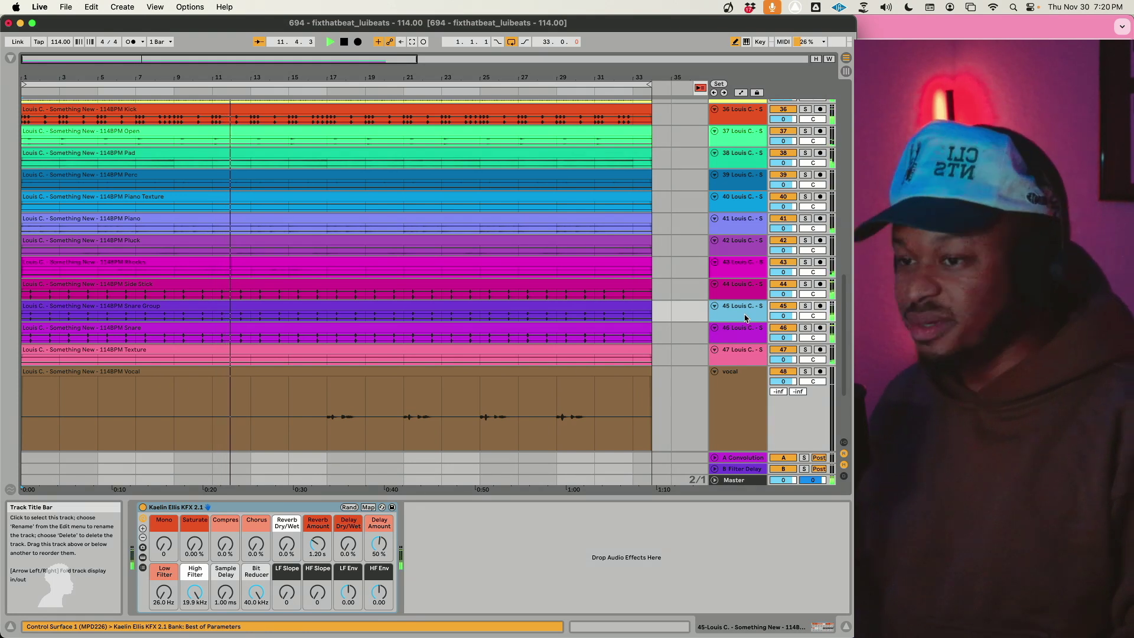
pyautogui.press('Delete')
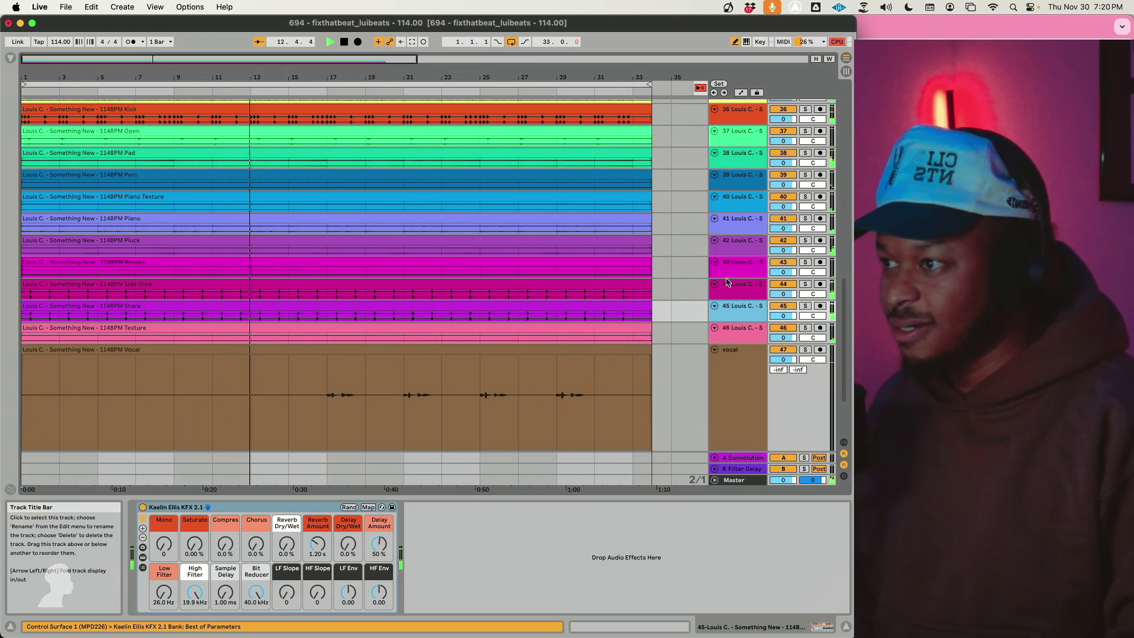
pyautogui.scroll(5, 735, 254)
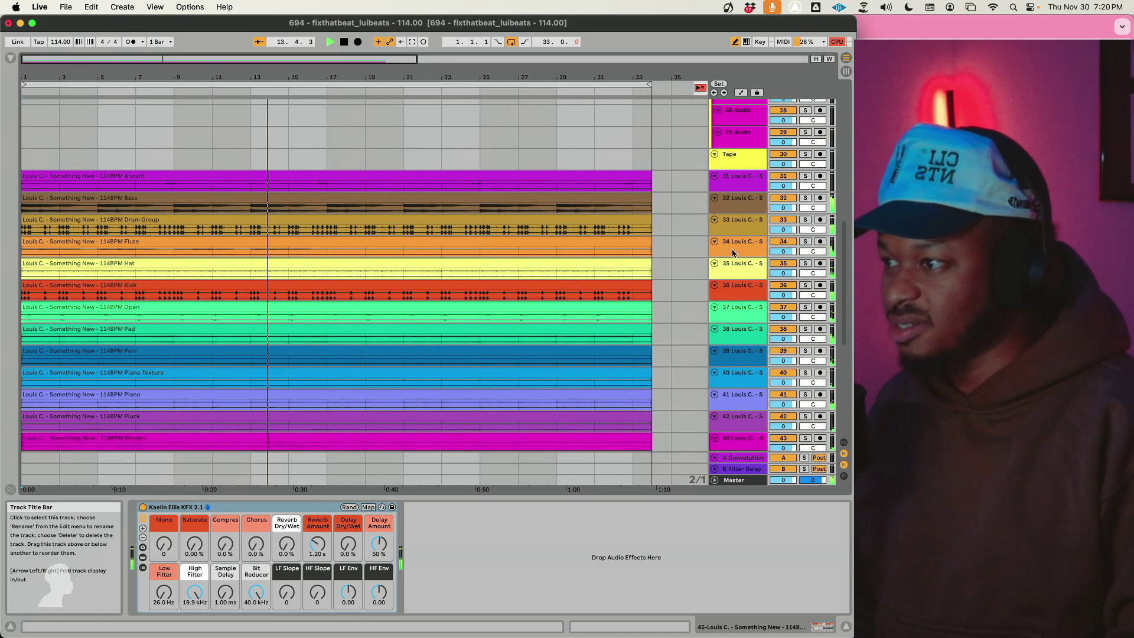
pyautogui.click(746, 229)
pyautogui.press('Delete')
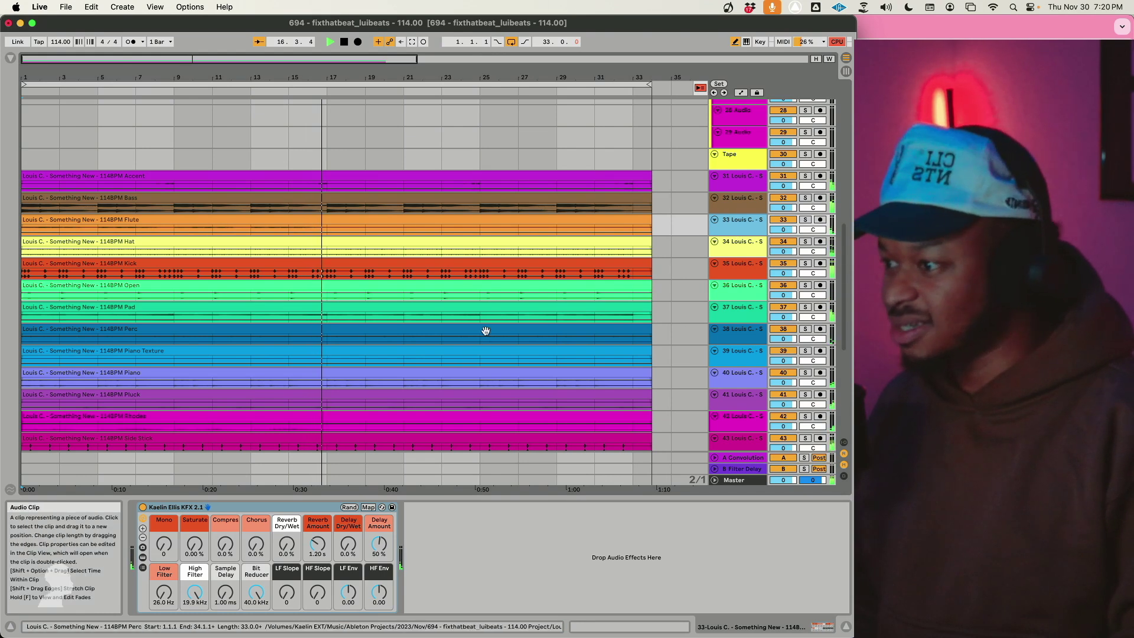
# Step: Select the Pad track's clip, then the Pluck track
pyautogui.click(739, 318)
pyautogui.click(601, 315)
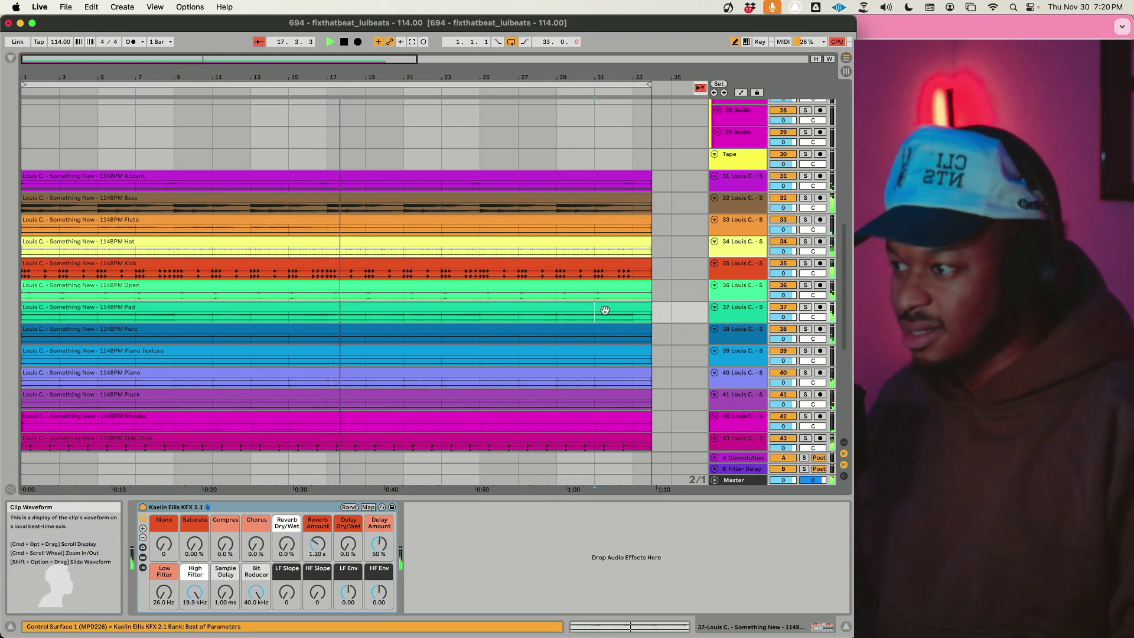
pyautogui.click(629, 309)
pyautogui.scroll(-2, 557, 329)
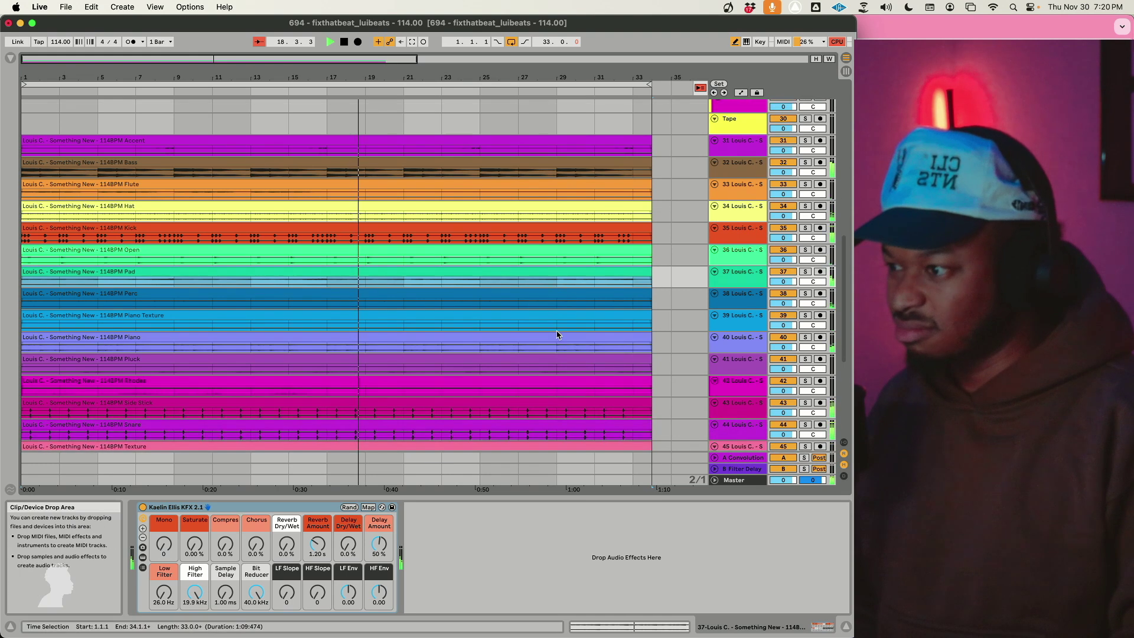
pyautogui.click(716, 370)
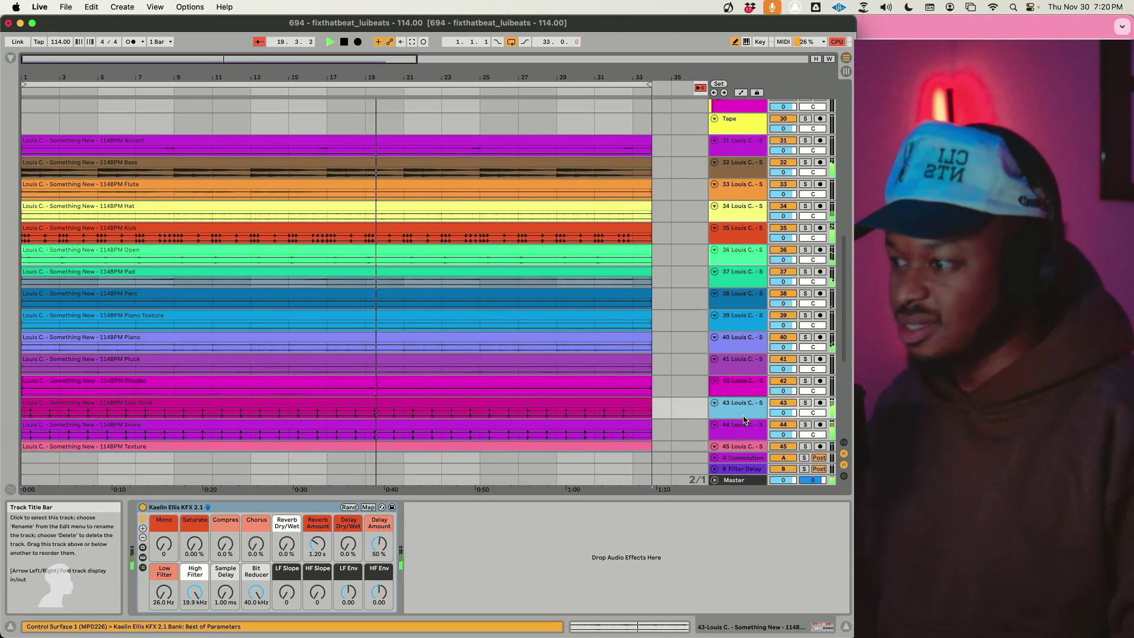
# Step: Rename the tracks from Kick onward to kick, pad, perc and piano texture
pyautogui.click(750, 234)
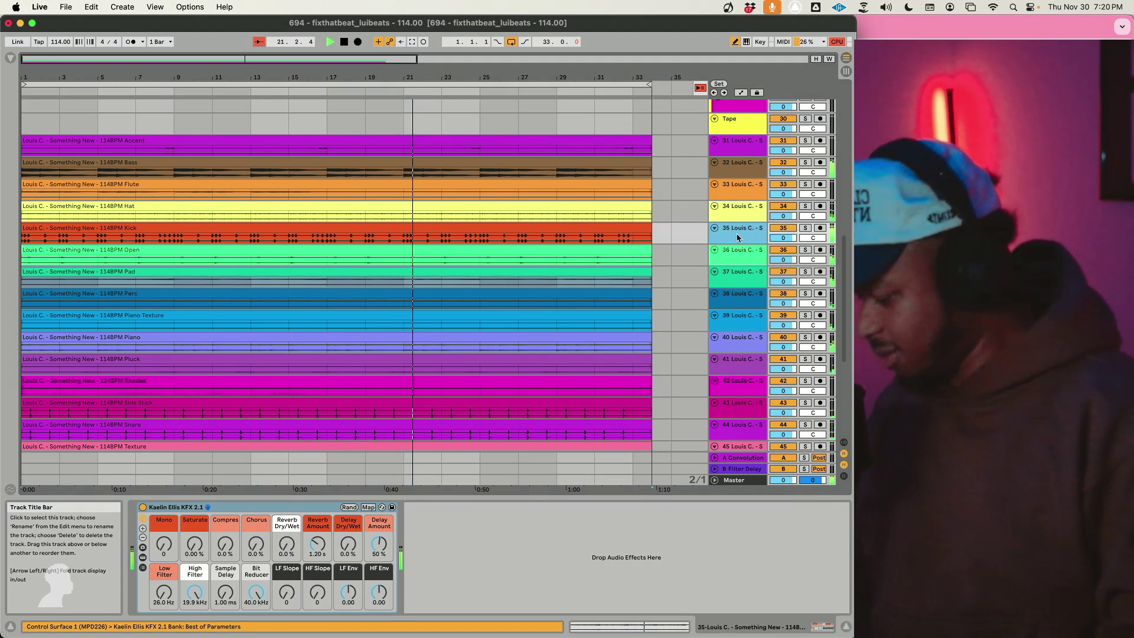
pyautogui.press('super+r')
pyautogui.write('kick')
pyautogui.press('Tab')
pyautogui.write('pad')
pyautogui.press('Tab')
pyautogui.write('p')
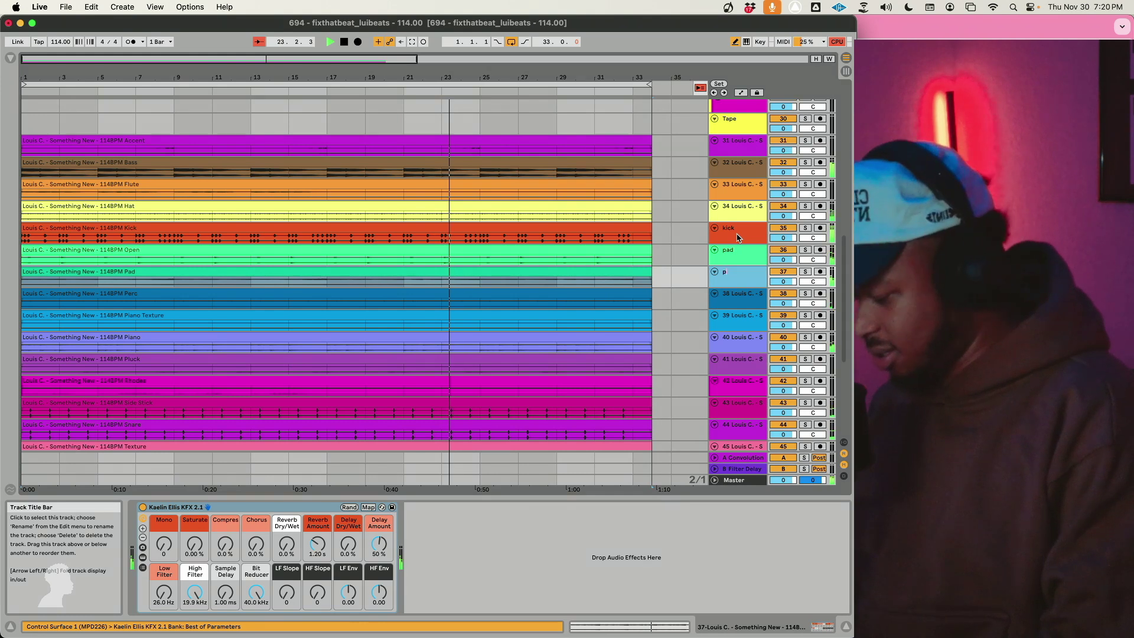
pyautogui.write('erc')
pyautogui.press('Tab')
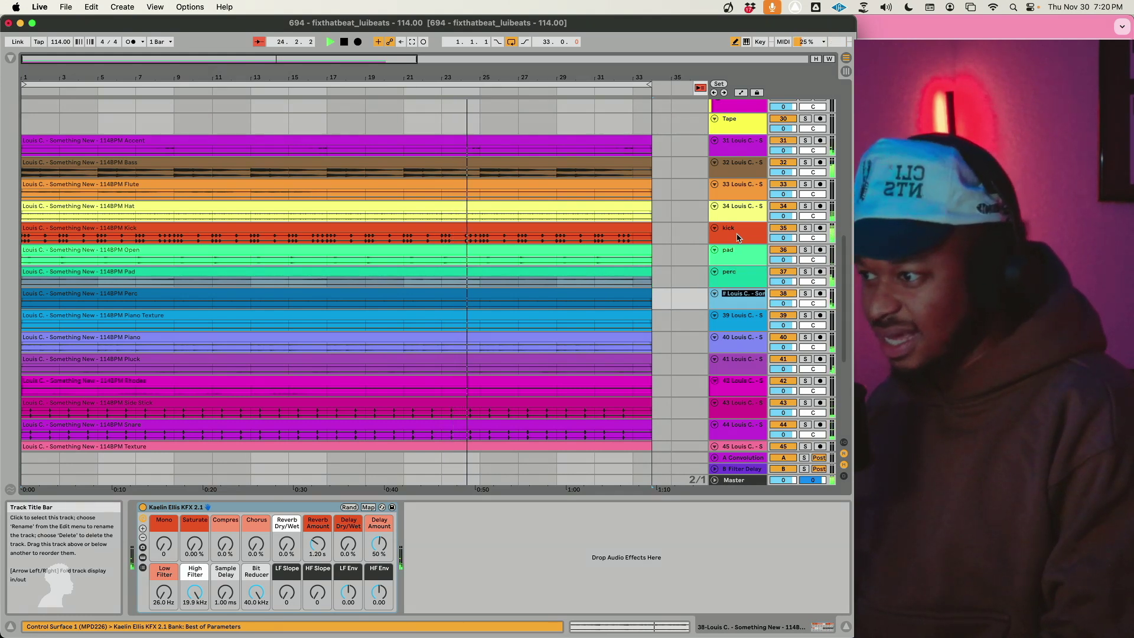
pyautogui.write('piano')
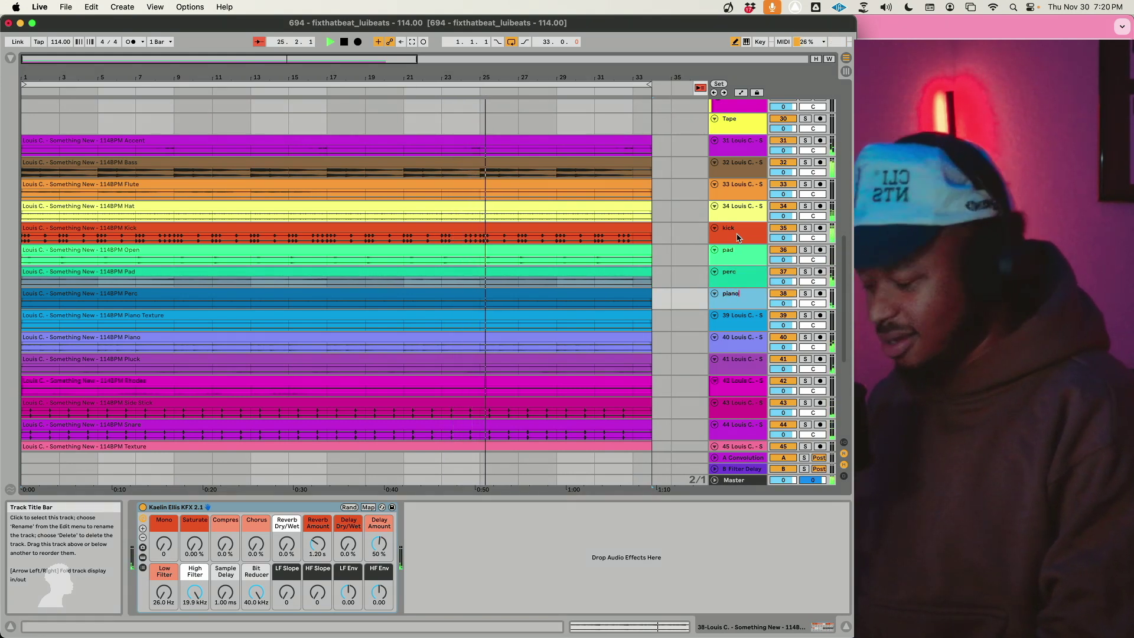
pyautogui.write(' texture')
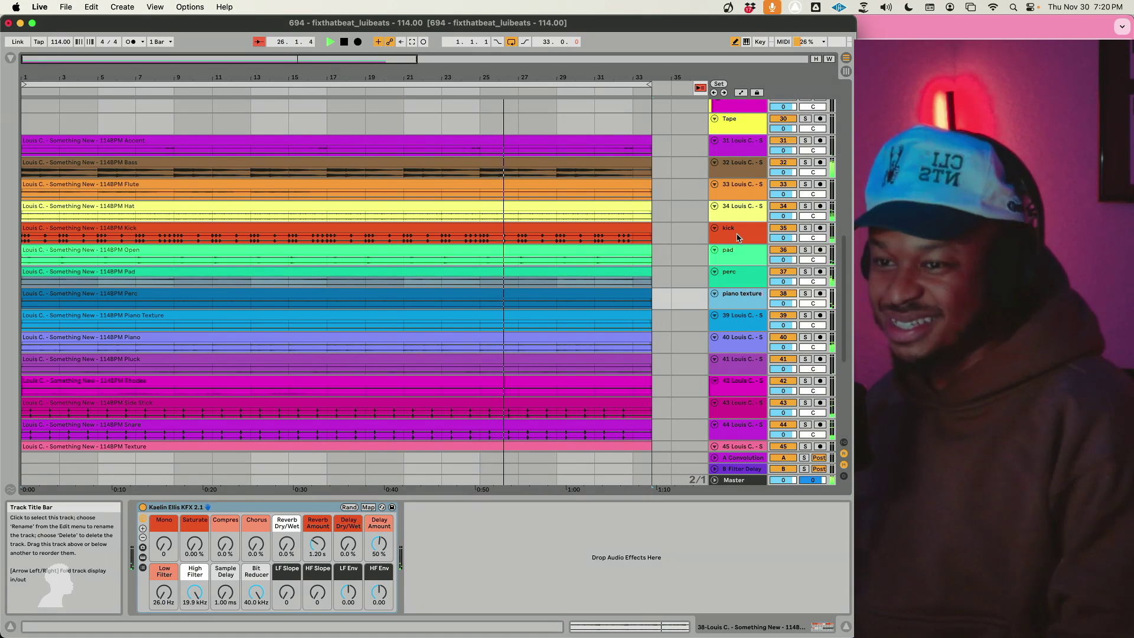
pyautogui.press('Tab')
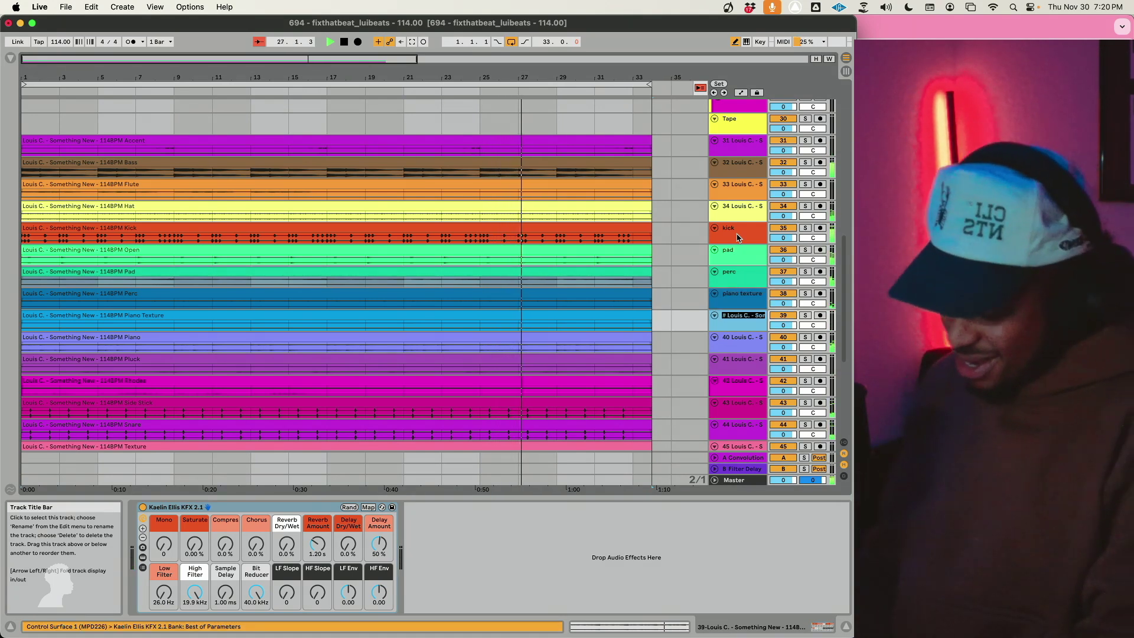
pyautogui.write('pia')
pyautogui.write('ano')
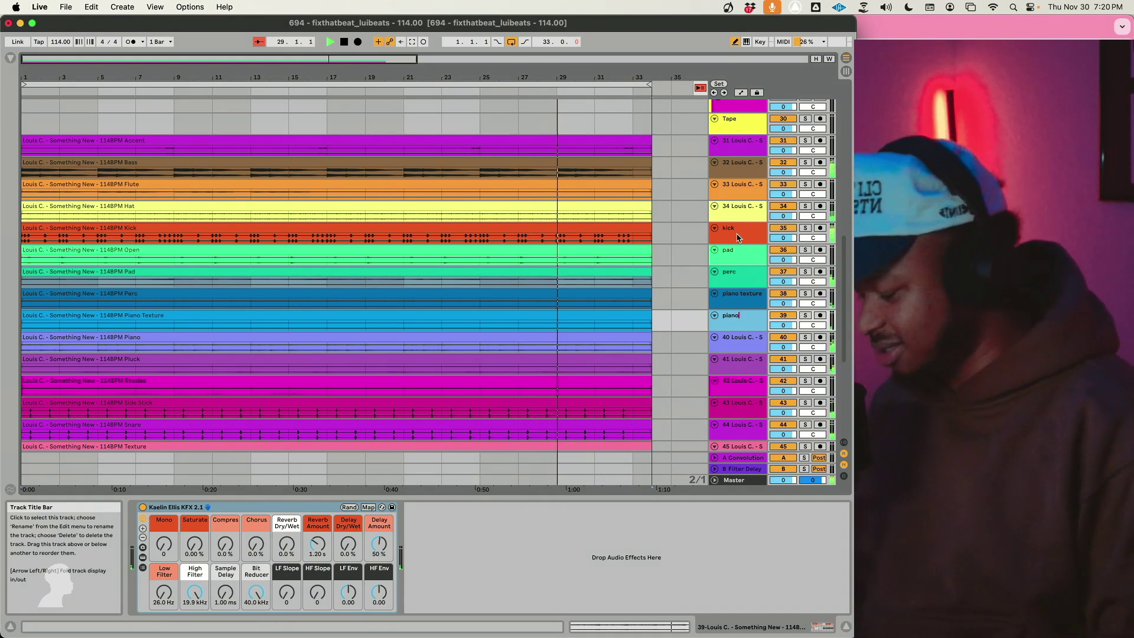
# Step: Correct the next two track names to texture and piano
pyautogui.press('Return')
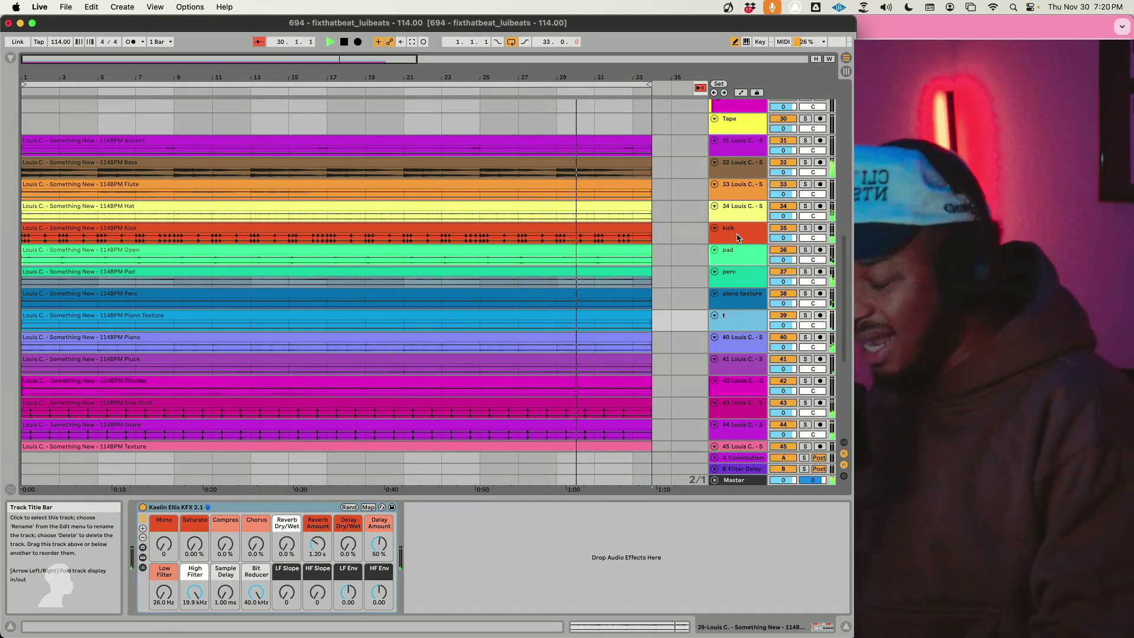
pyautogui.write('texture')
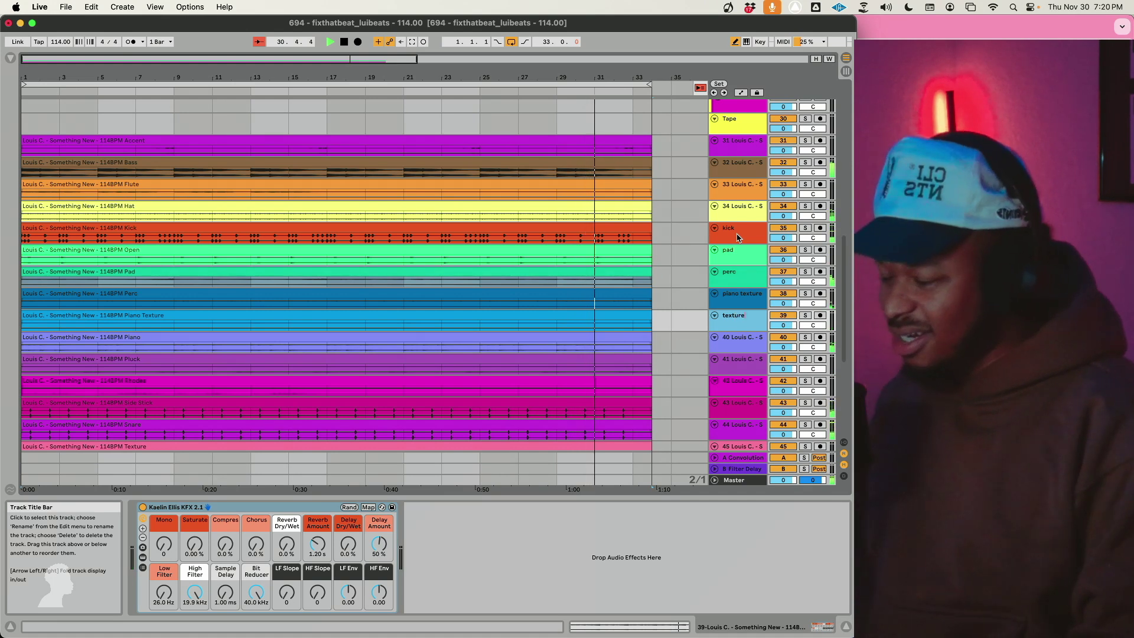
pyautogui.press('Tab')
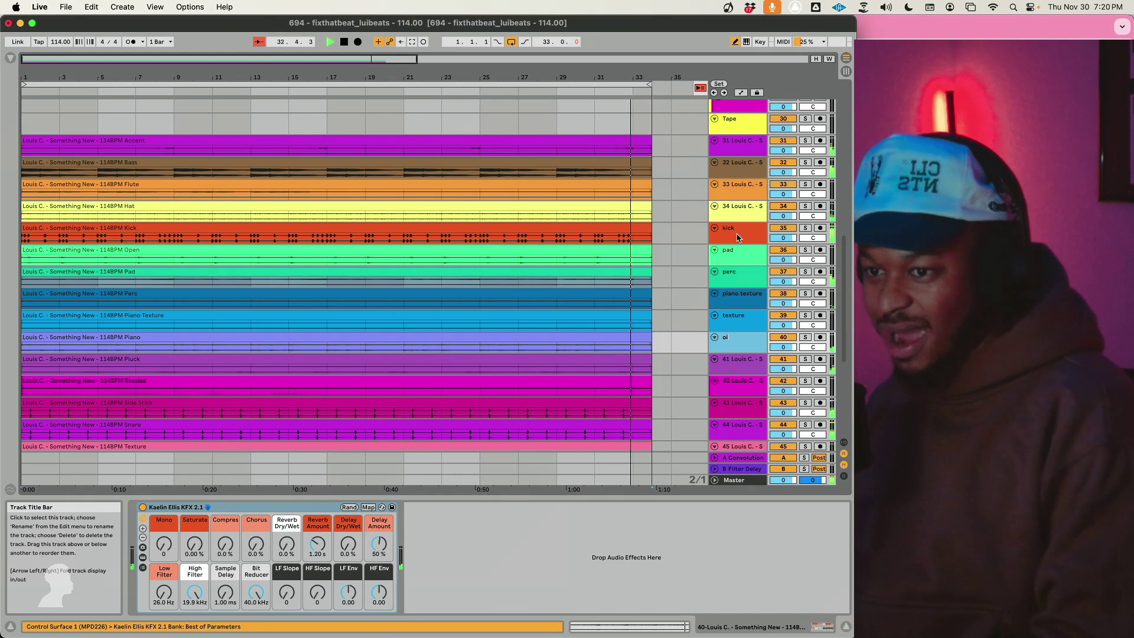
pyautogui.write('pian')
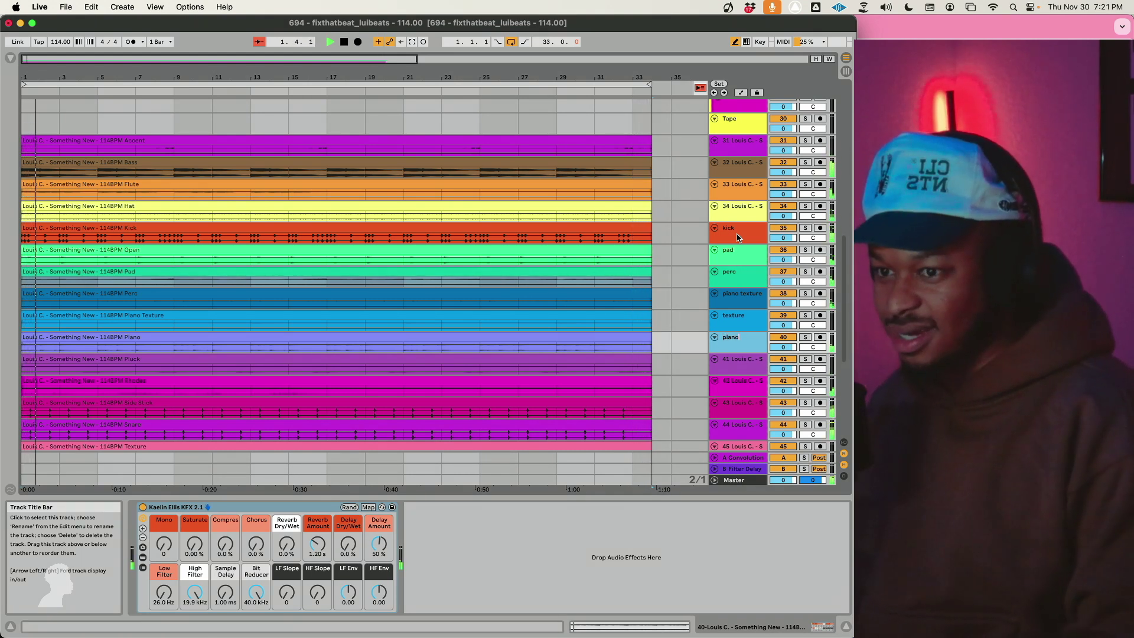
pyautogui.write('o')
pyautogui.press('Return')
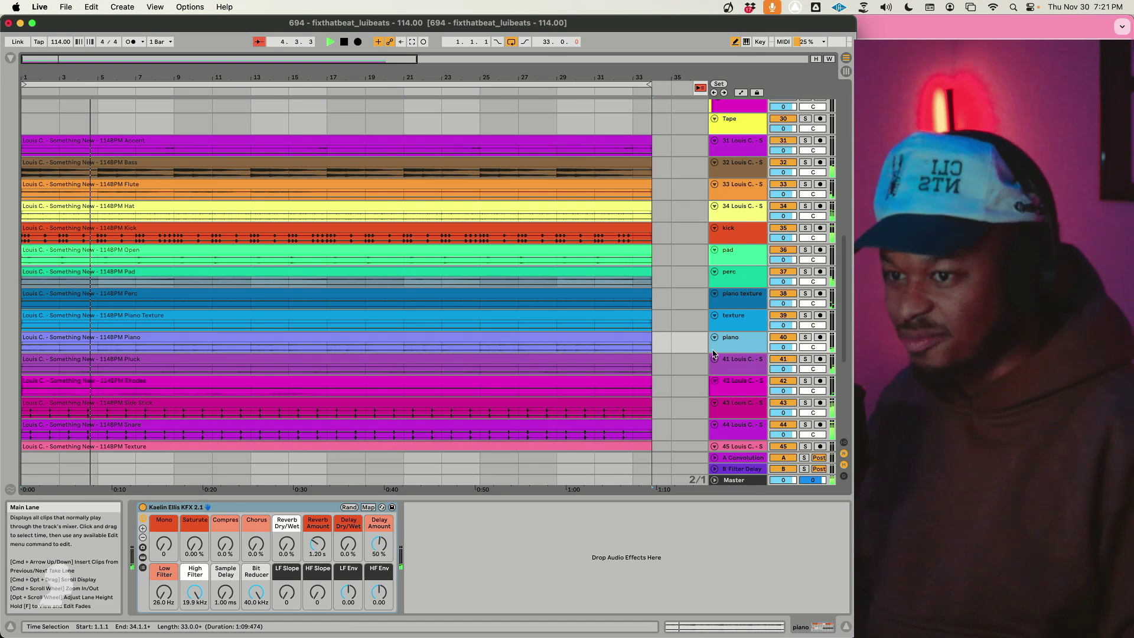
# Step: Rename the Pluck track to 'pluvk' and try editing the effect device's name
pyautogui.click(739, 372)
pyautogui.press('super+r')
pyautogui.write('pluvk')
pyautogui.click(738, 386)
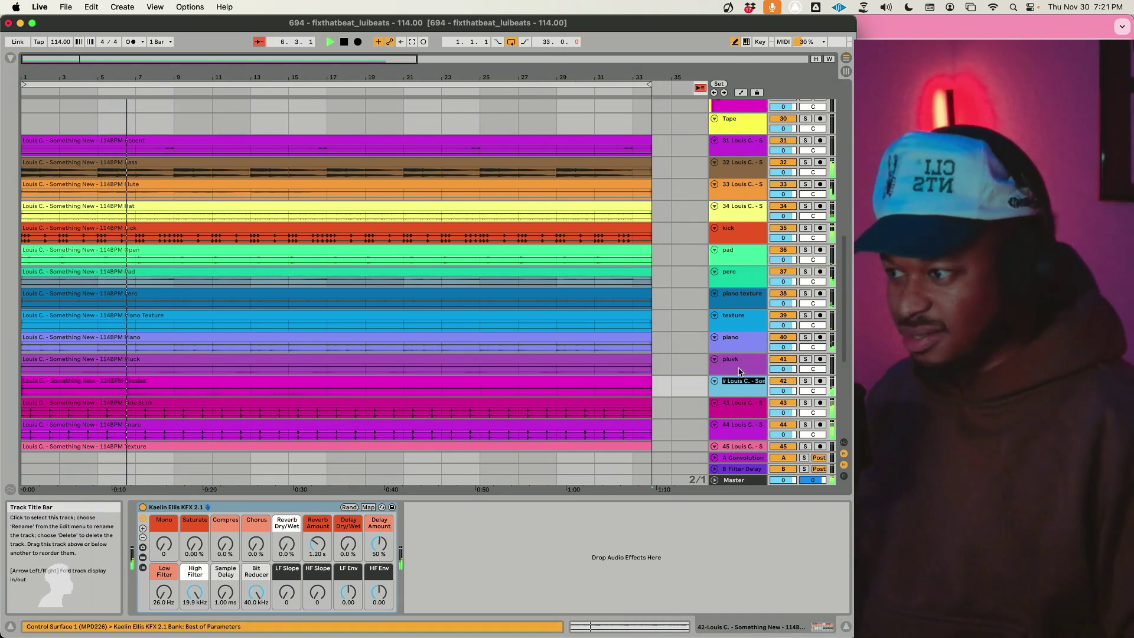
pyautogui.click(737, 391)
pyautogui.doubleClick(737, 391)
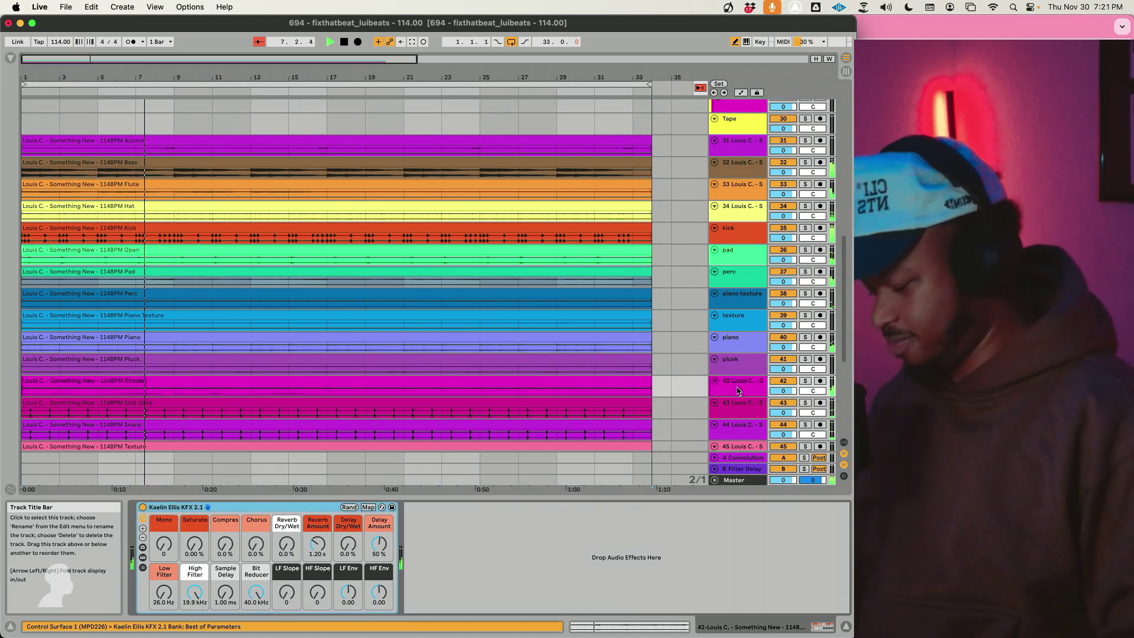
pyautogui.press('super+r')
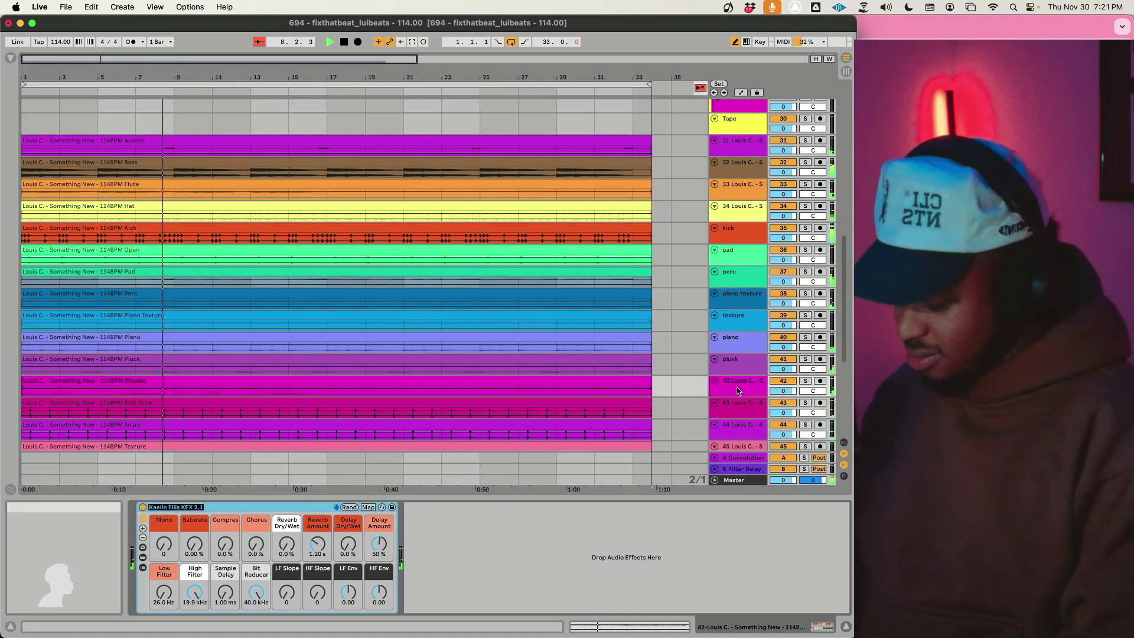
# Step: Name track 42 Rhodes and the following tracks Stick, snare and texture 2
pyautogui.click(738, 387)
pyautogui.press('super+r')
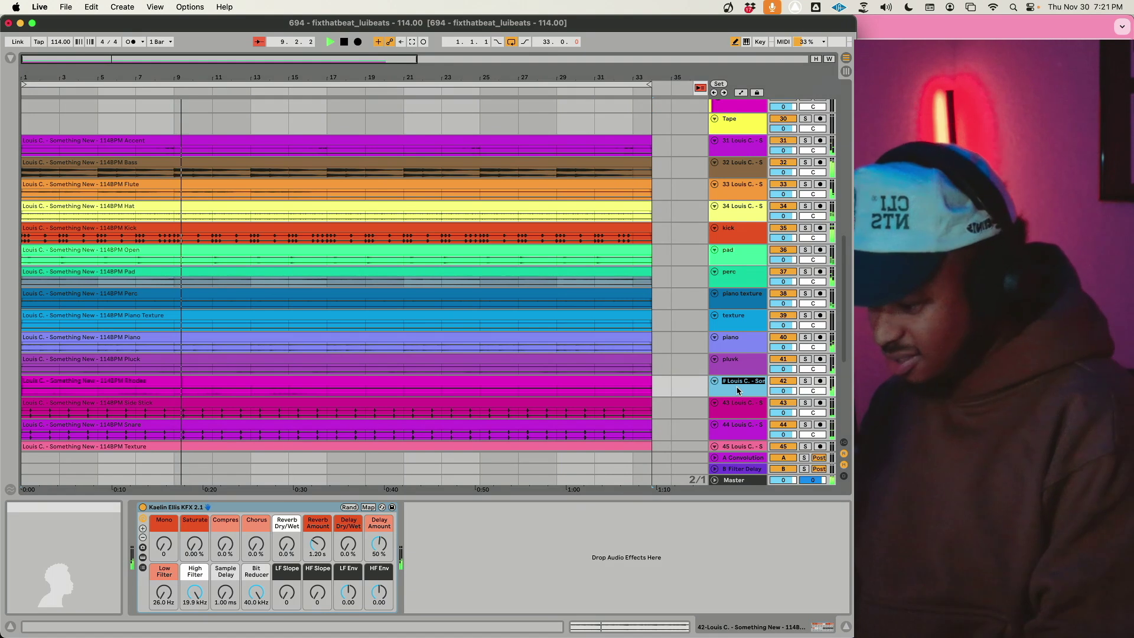
pyautogui.write('Rhodes')
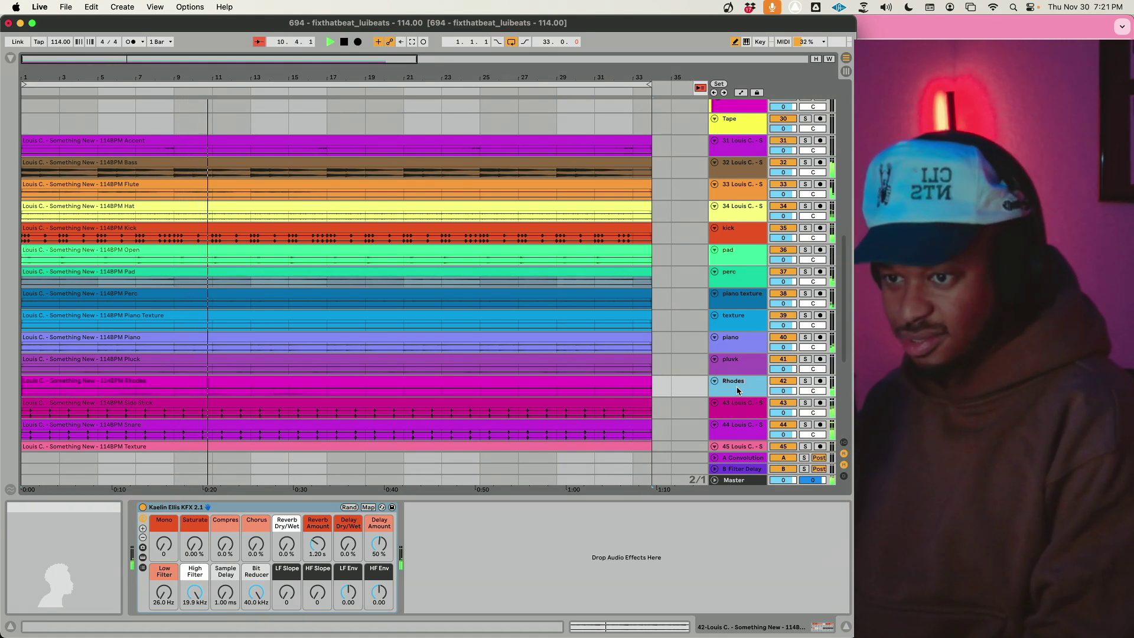
pyautogui.press('Tab')
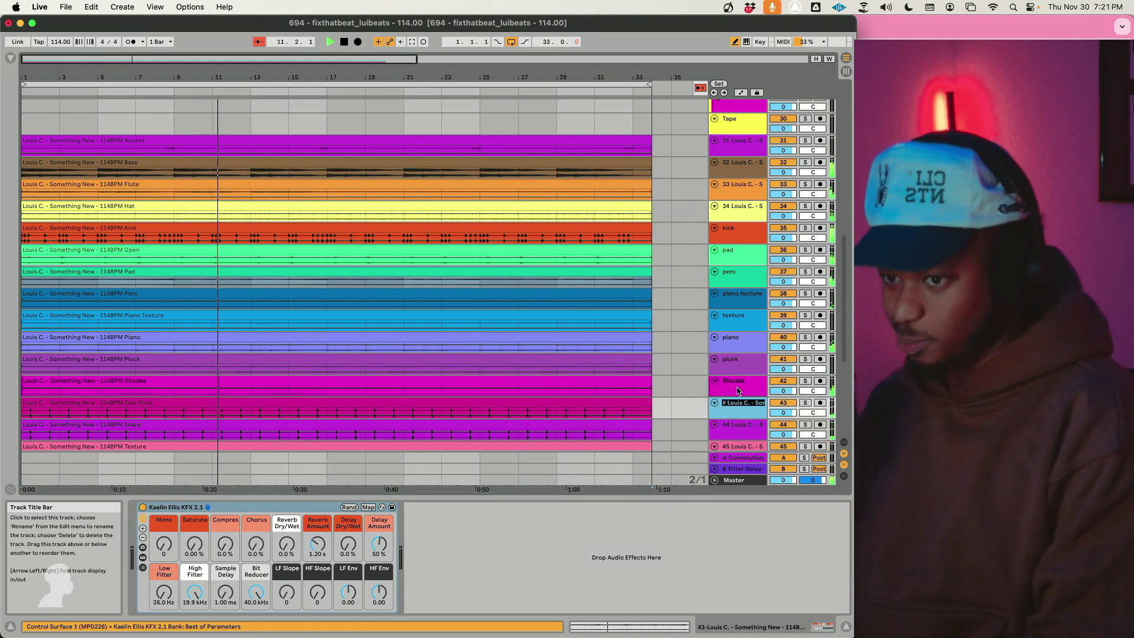
pyautogui.write('Sti')
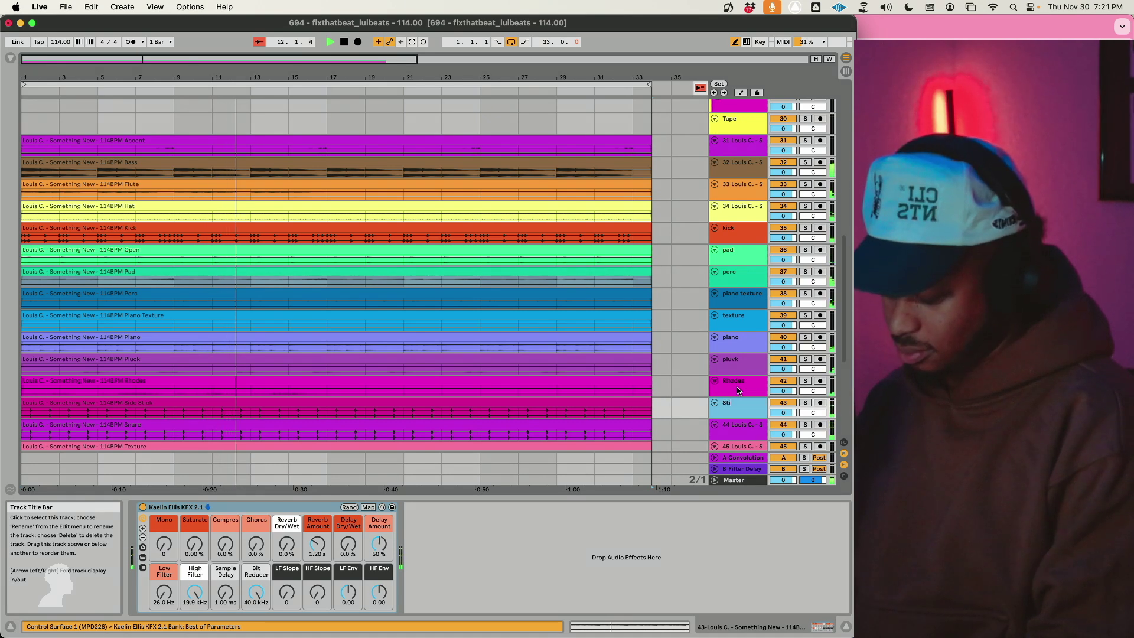
pyautogui.write('ck')
pyautogui.press('Tab')
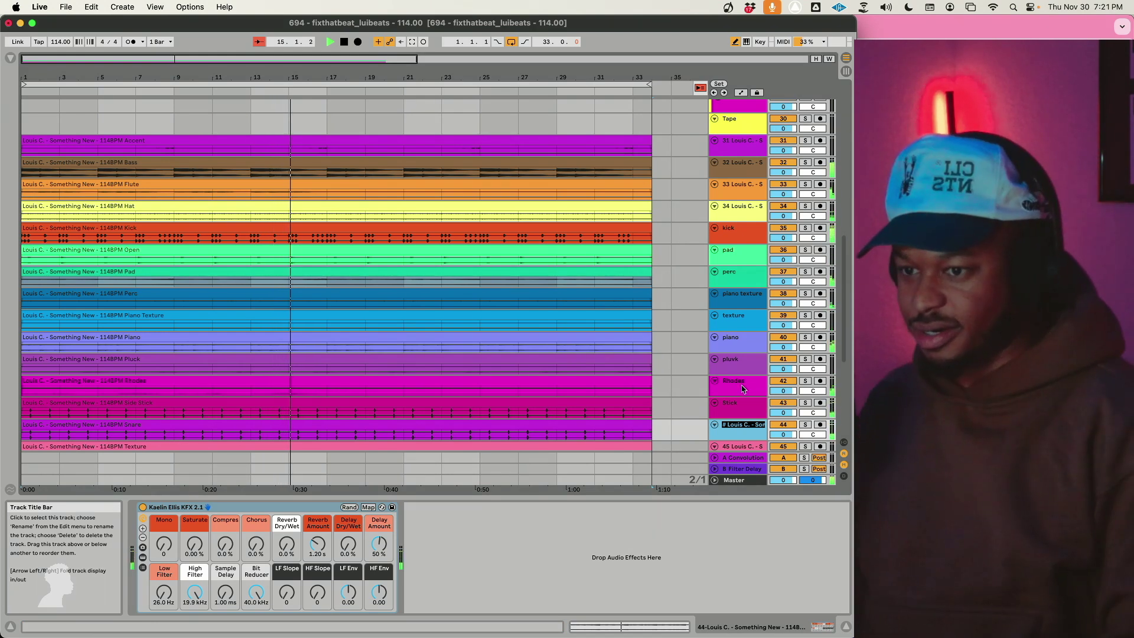
pyautogui.write('snar')
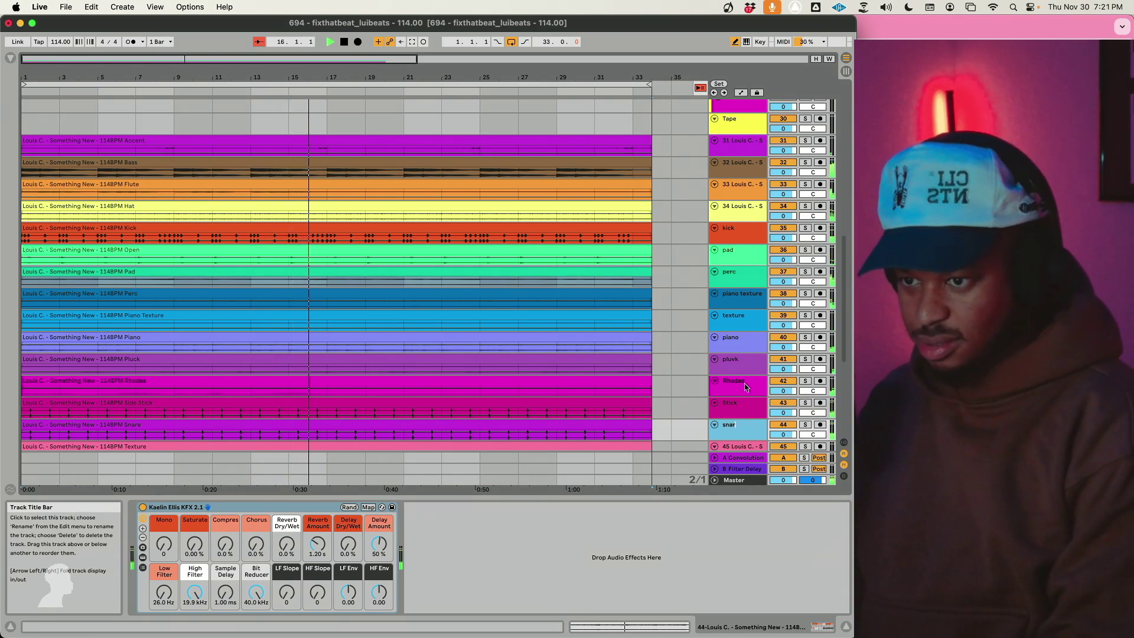
pyautogui.write('e')
pyautogui.press('Tab')
pyautogui.write('texture 2')
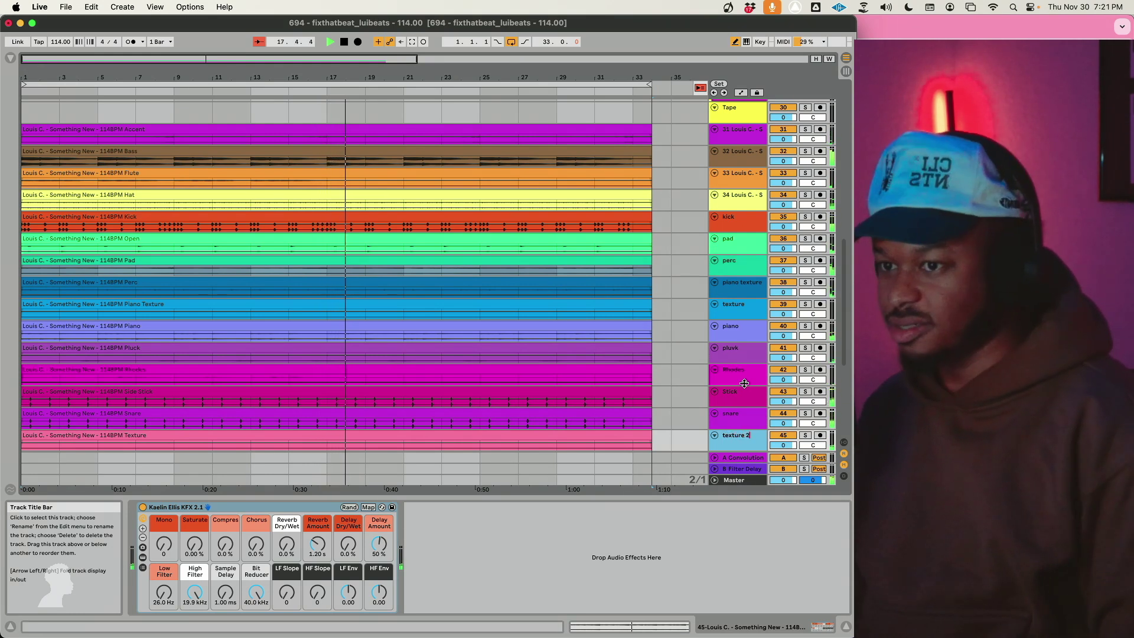
pyautogui.click(747, 318)
# Step: Move the piano texture track down to sit just above texture 2
pyautogui.moveTo(739, 286); pyautogui.dragTo(743, 429)
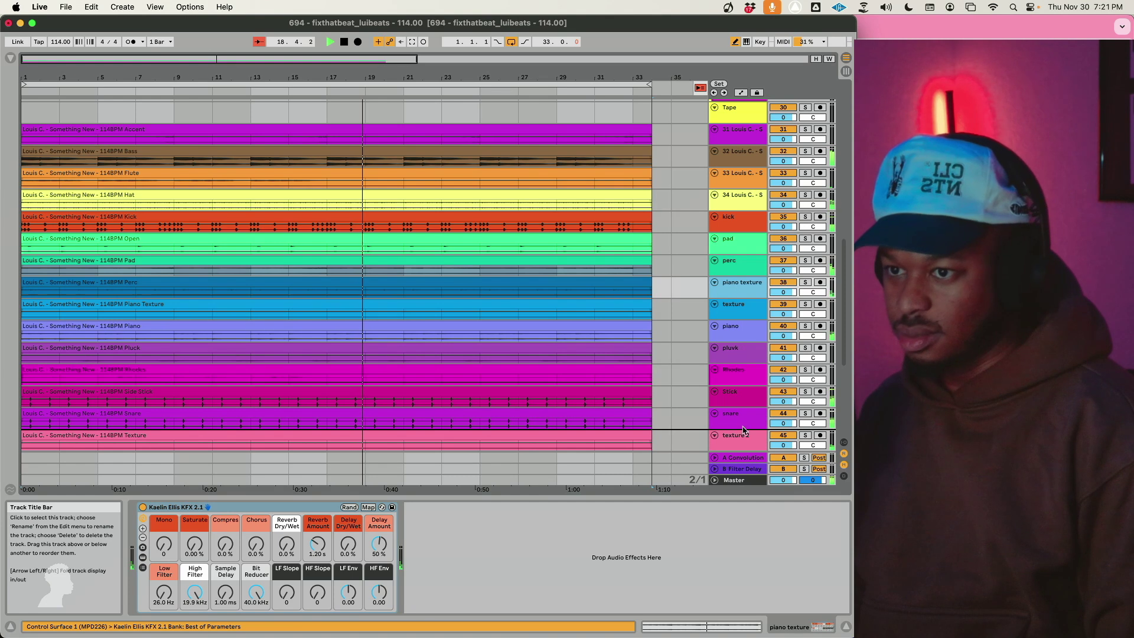
pyautogui.moveTo(744, 318); pyautogui.dragTo(742, 427)
pyautogui.click(740, 220)
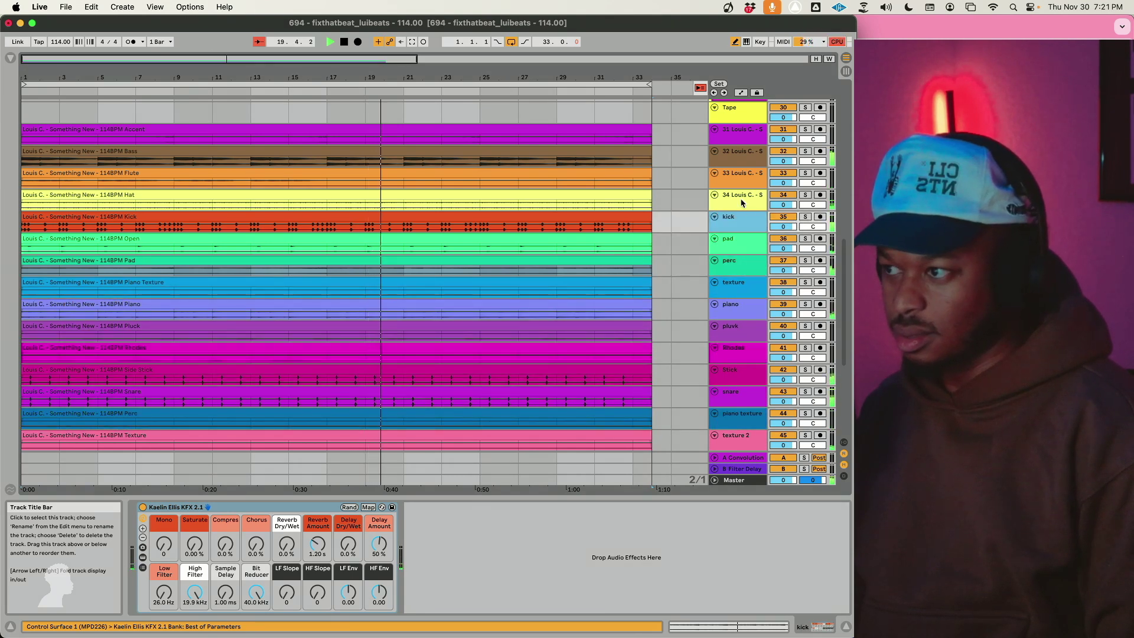
pyautogui.doubleClick(742, 203)
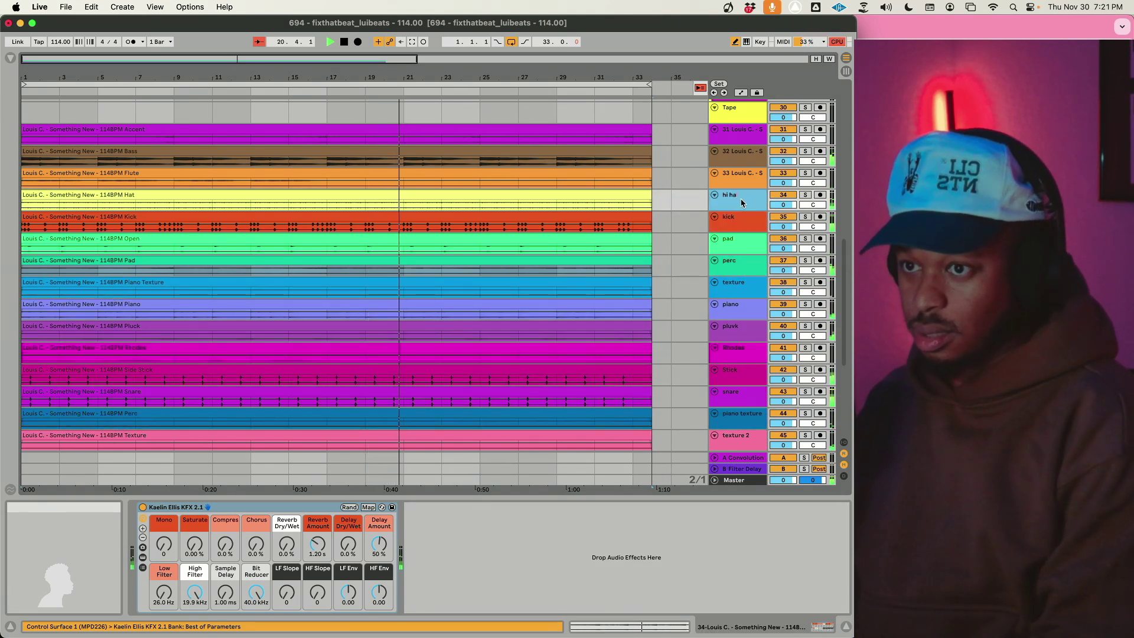
pyautogui.write('t')
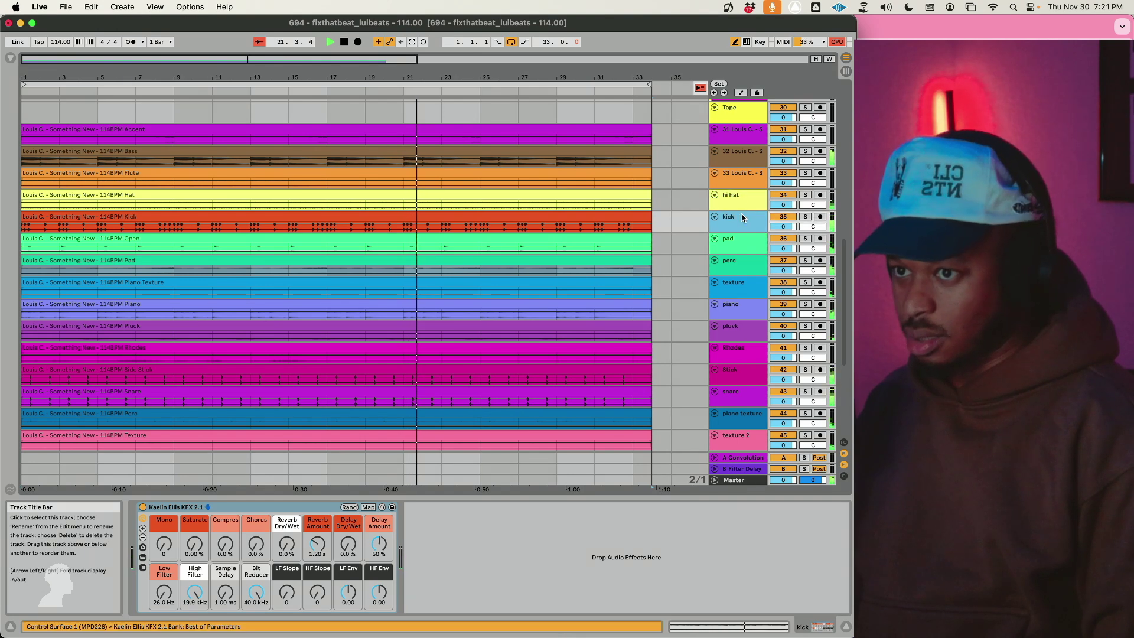
# Step: Name the remaining stem tracks flute, bass and accent
pyautogui.click(739, 180)
pyautogui.press('super+r')
pyautogui.write('flute')
pyautogui.hotkey('shift', 'Tab')
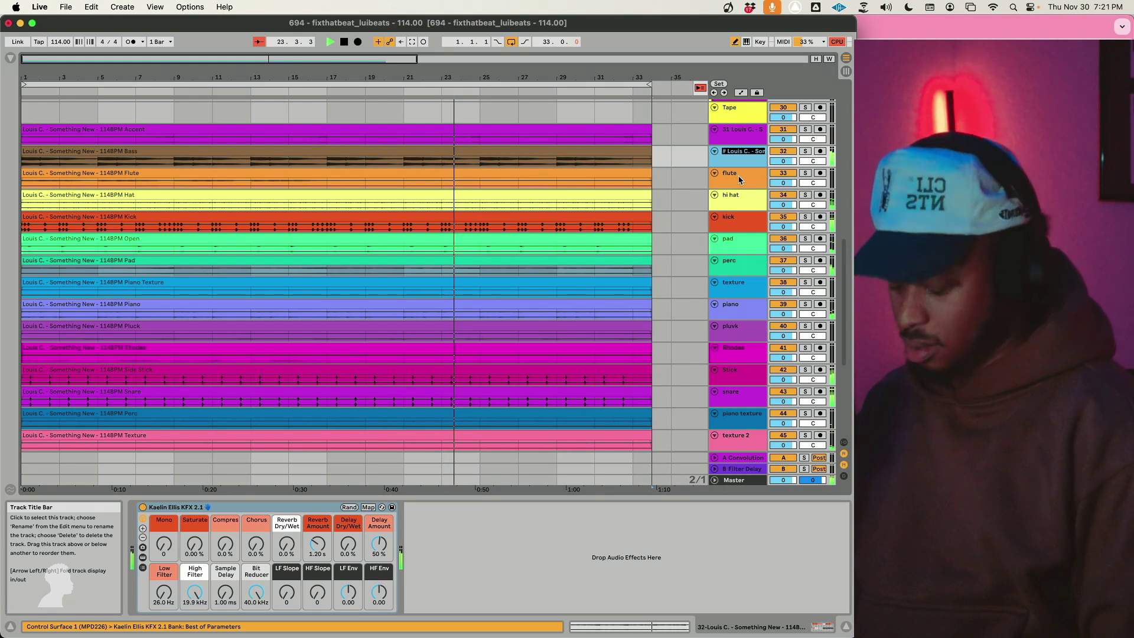
pyautogui.write('bass')
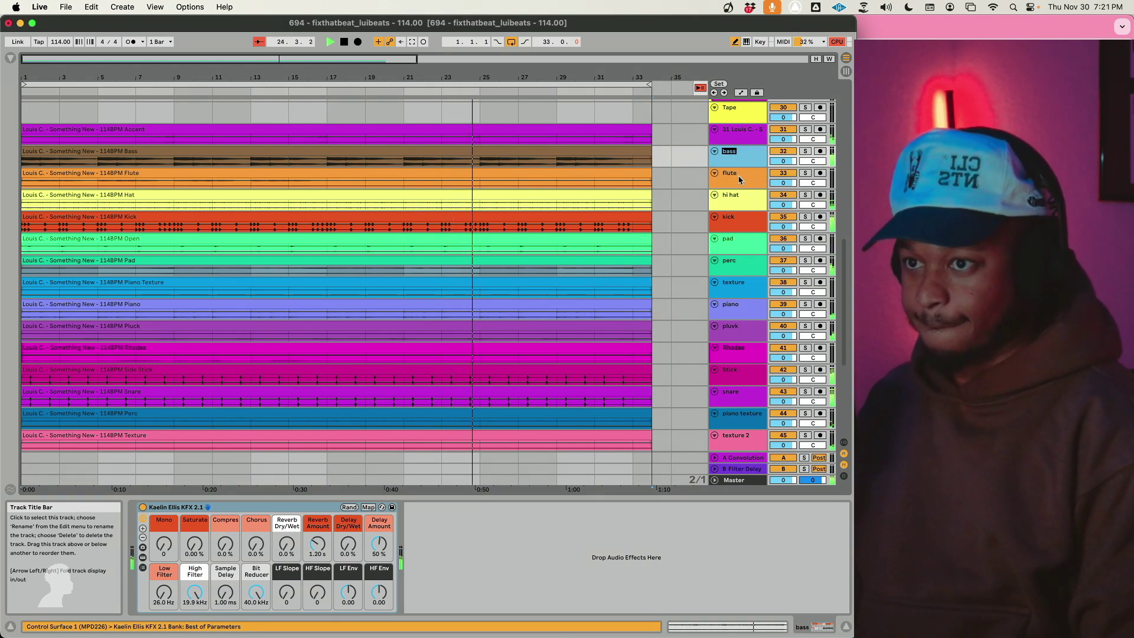
pyautogui.hotkey('shift', 'Tab')
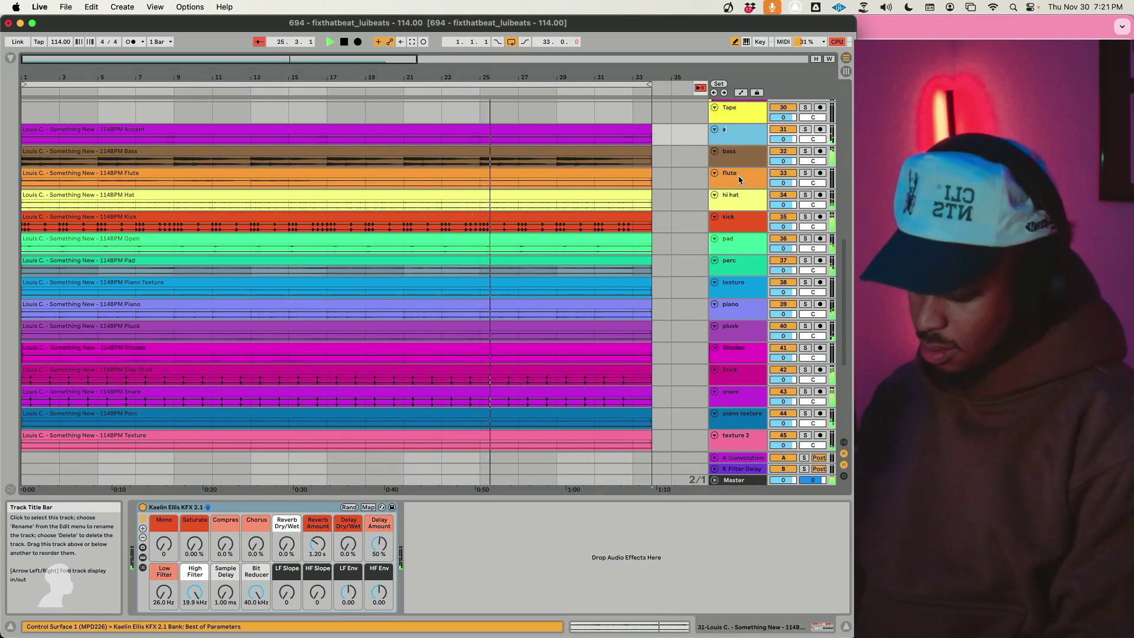
pyautogui.write('accent')
pyautogui.press('Return')
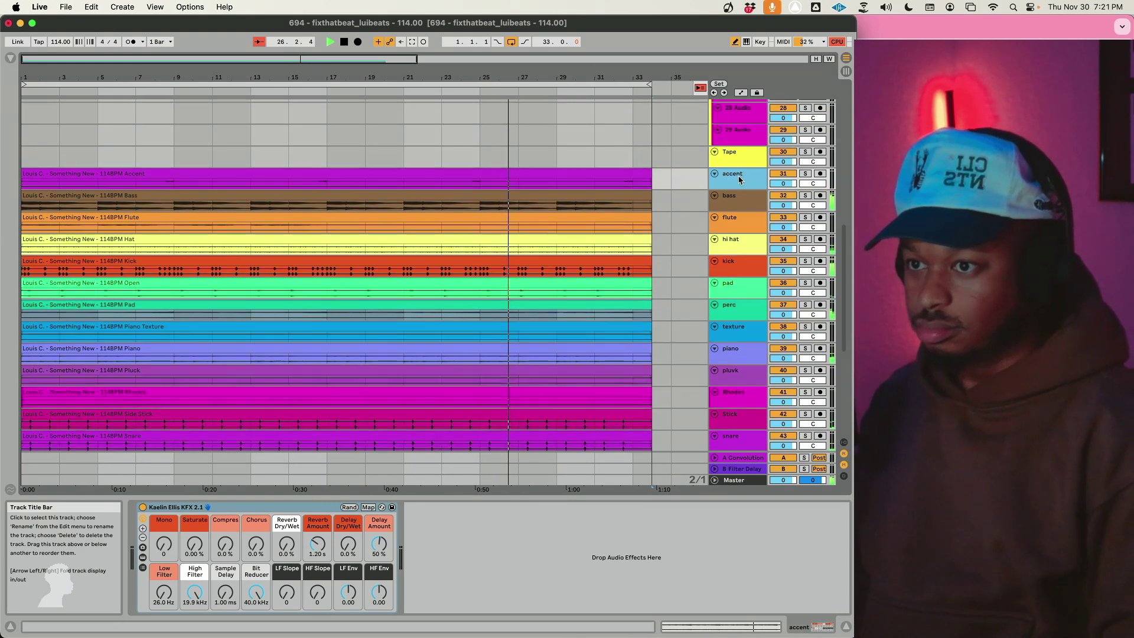
pyautogui.scroll(-1, 740, 183)
# Step: Move kick to the top, hi hat right under it, then Stick and snare beneath hi hat
pyautogui.moveTo(735, 206); pyautogui.dragTo(749, 121)
pyautogui.click(743, 227)
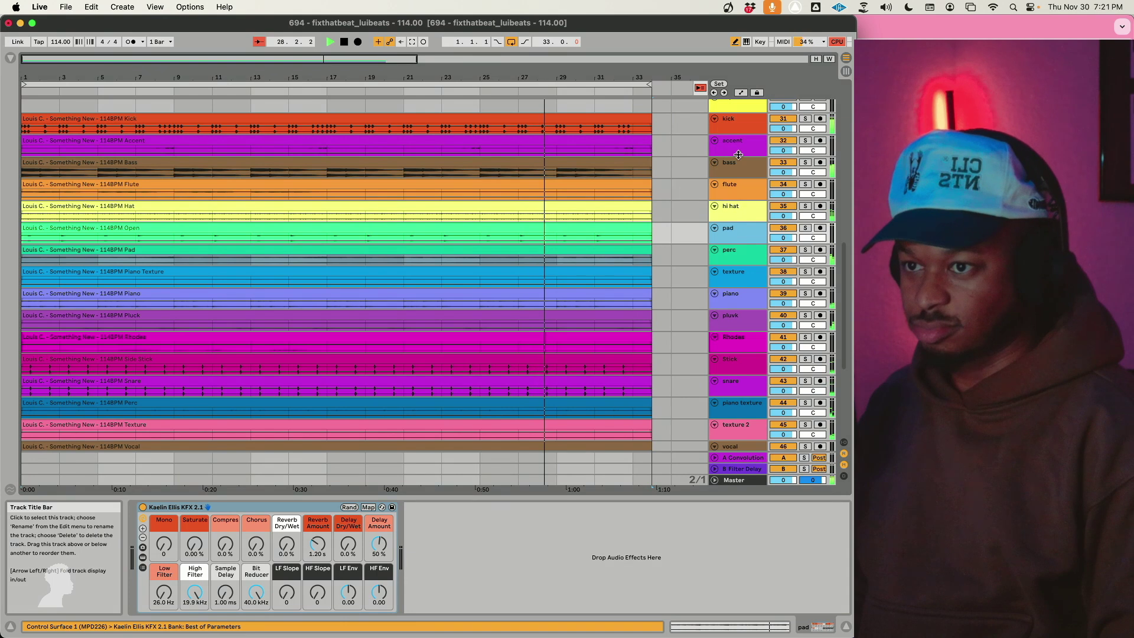
pyautogui.click(742, 210)
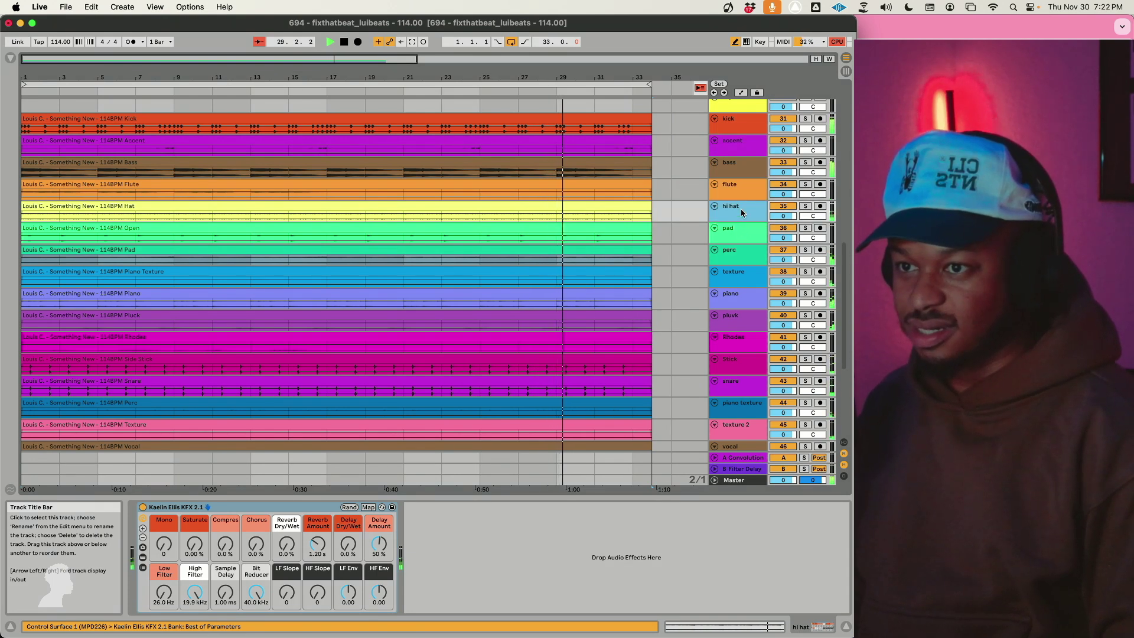
pyautogui.moveTo(743, 147); pyautogui.dragTo(742, 144)
pyautogui.click(743, 382)
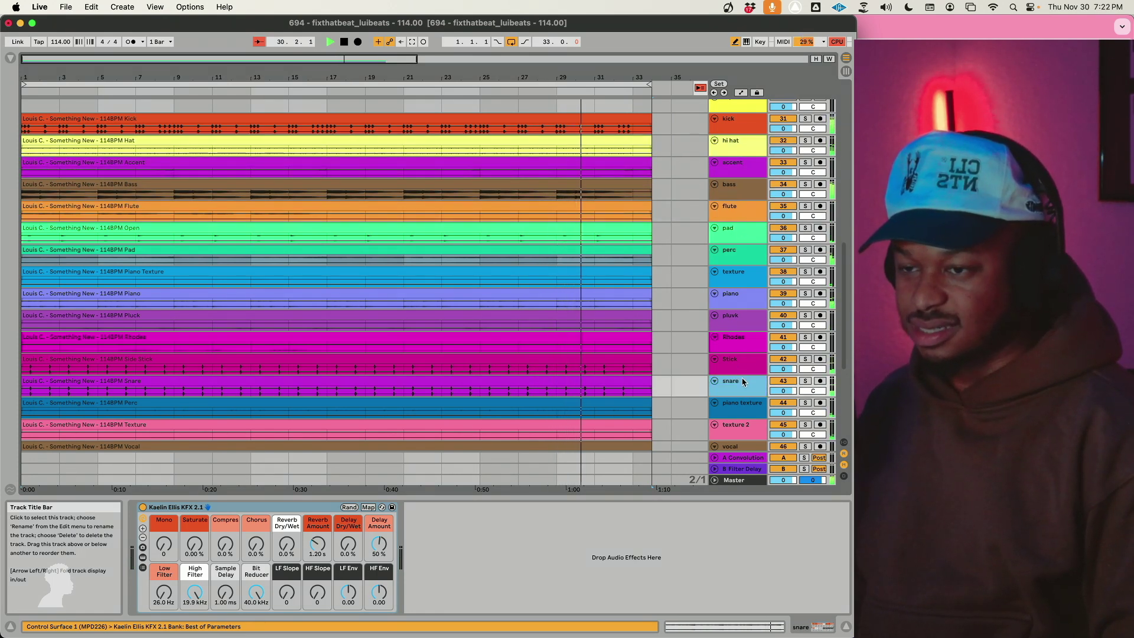
pyautogui.keyDown('shift'); pyautogui.click(742, 363); pyautogui.keyUp('shift')
pyautogui.moveTo(733, 365); pyautogui.dragTo(748, 168)
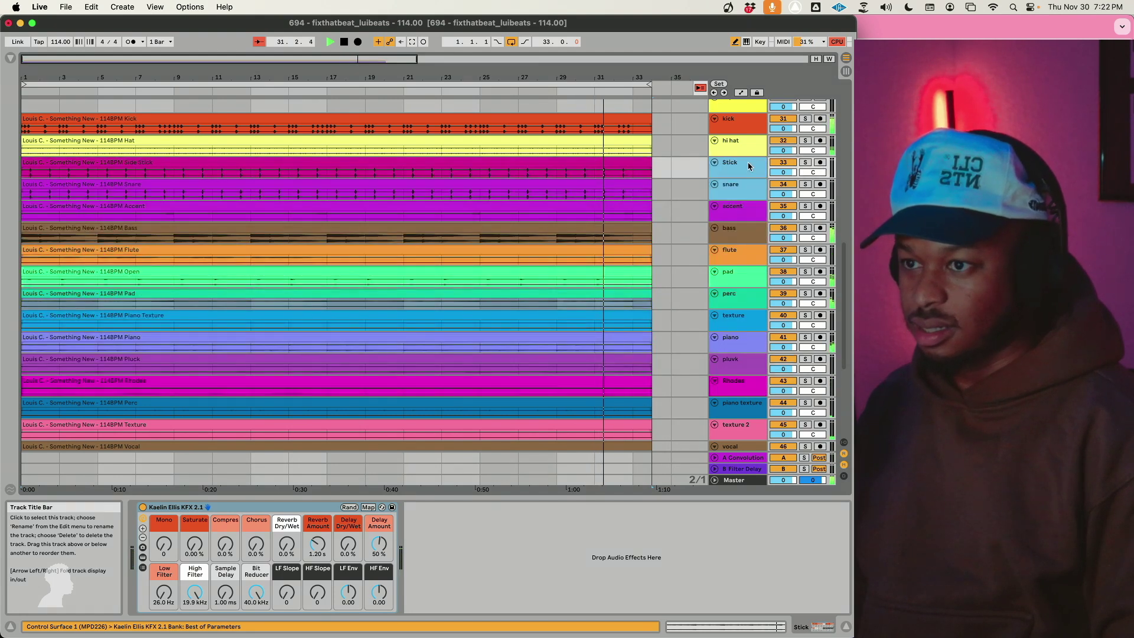
# Step: Solo and unsolo the accent track, then select the accent and vocal tracks
pyautogui.click(805, 206)
pyautogui.click(805, 206)
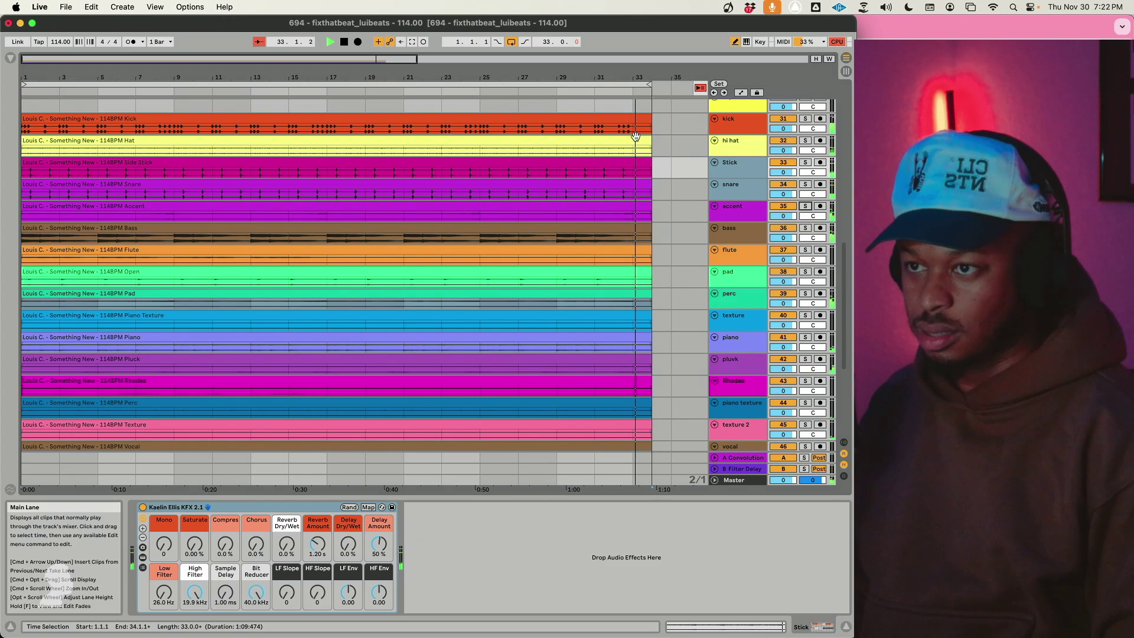
pyautogui.scroll(3, 638, 294)
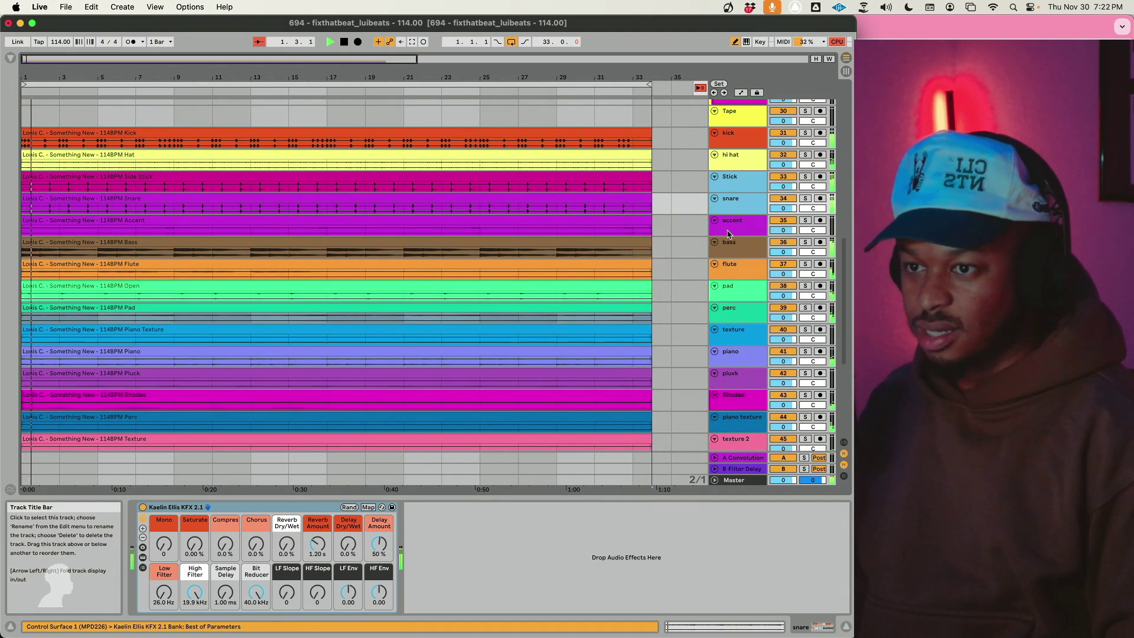
pyautogui.click(731, 284)
pyautogui.scroll(-2, 731, 285)
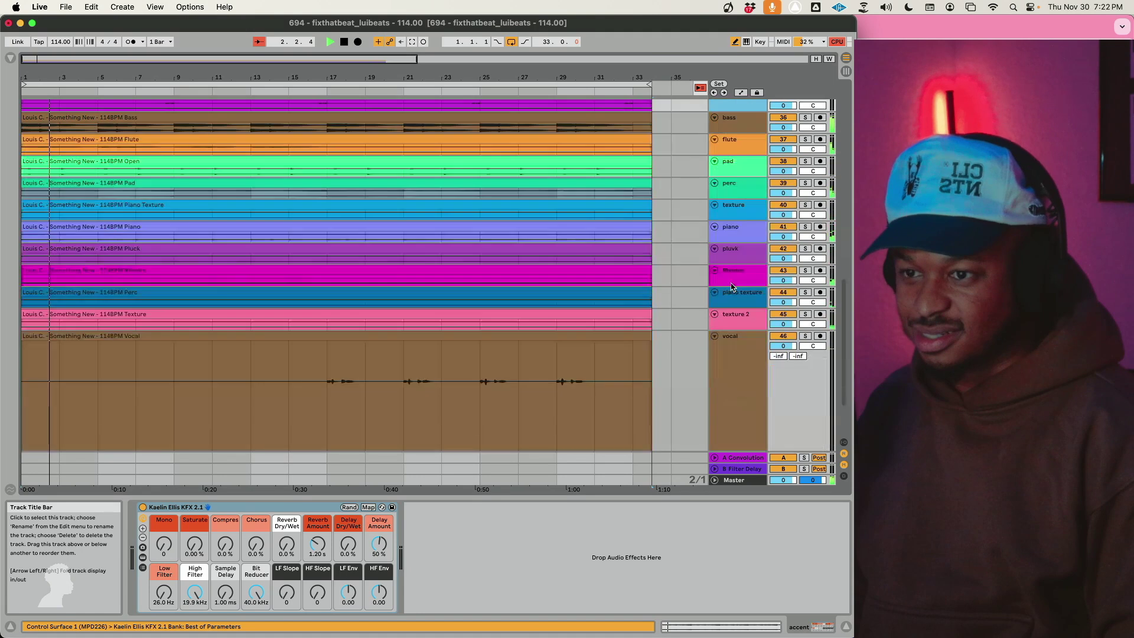
pyautogui.scroll(-5, 732, 281)
pyautogui.click(735, 275)
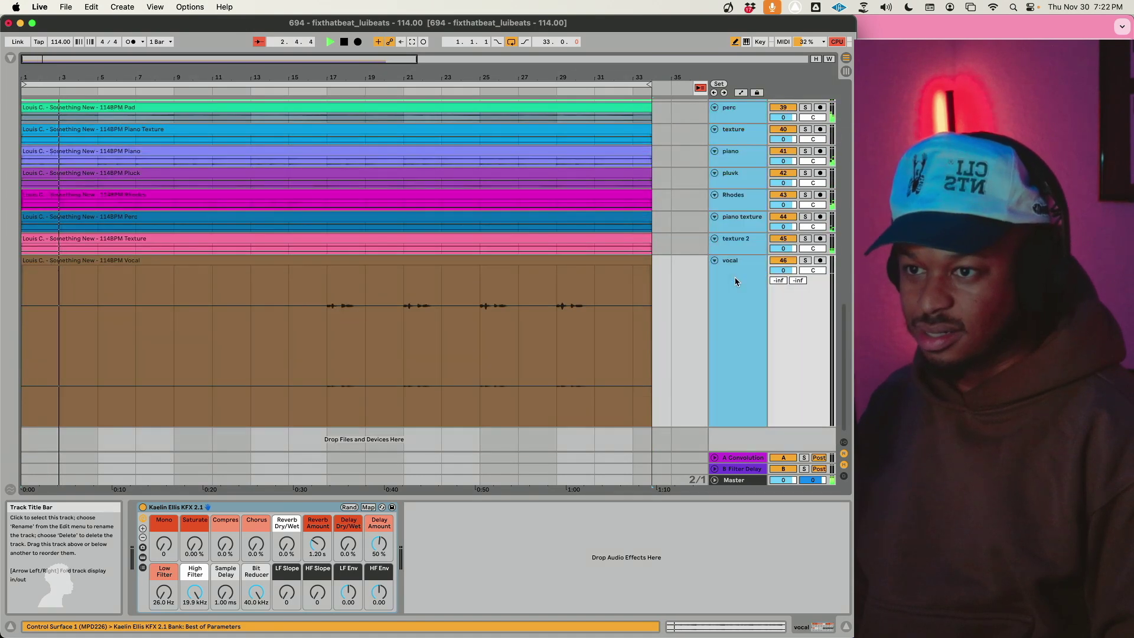
pyautogui.scroll(10, 707, 372)
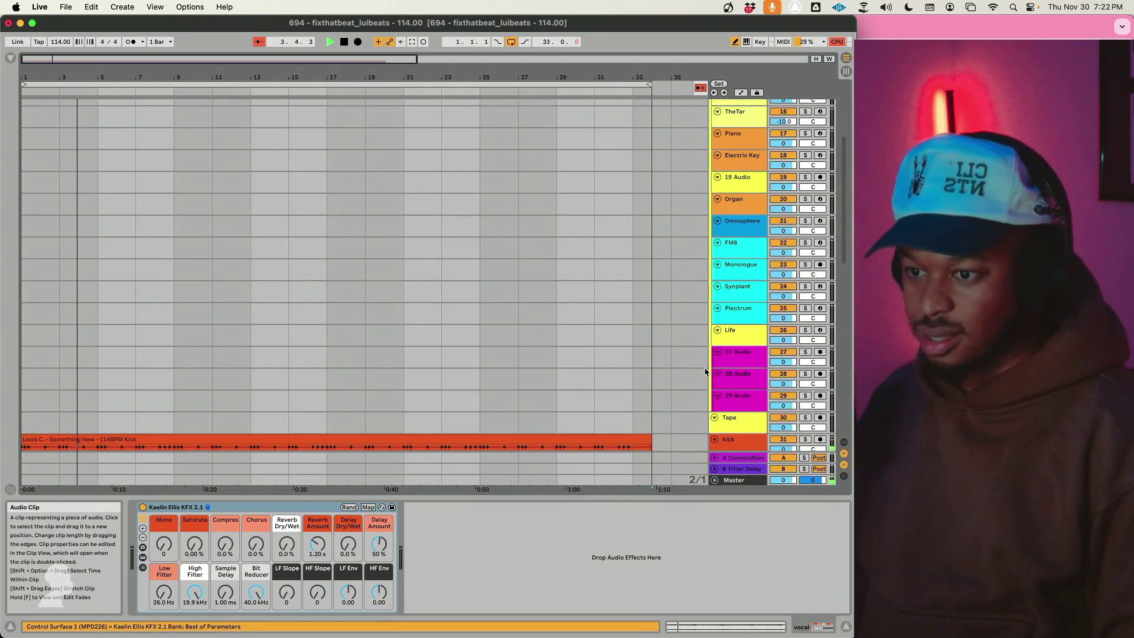
# Step: Select the tracks from kick down to accent, then narrow the selection to the kick track
pyautogui.click(709, 371)
pyautogui.scroll(-3, 732, 349)
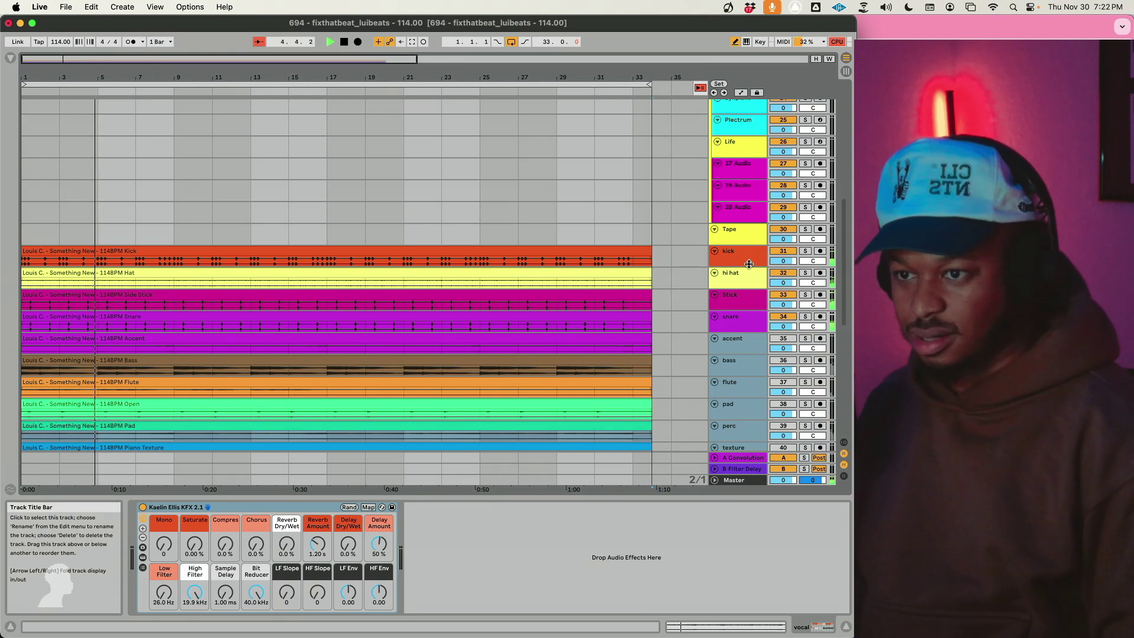
pyautogui.keyDown('shift'); pyautogui.click(733, 341); pyautogui.keyUp('shift')
pyautogui.rightClick(731, 341)
pyautogui.press('Escape')
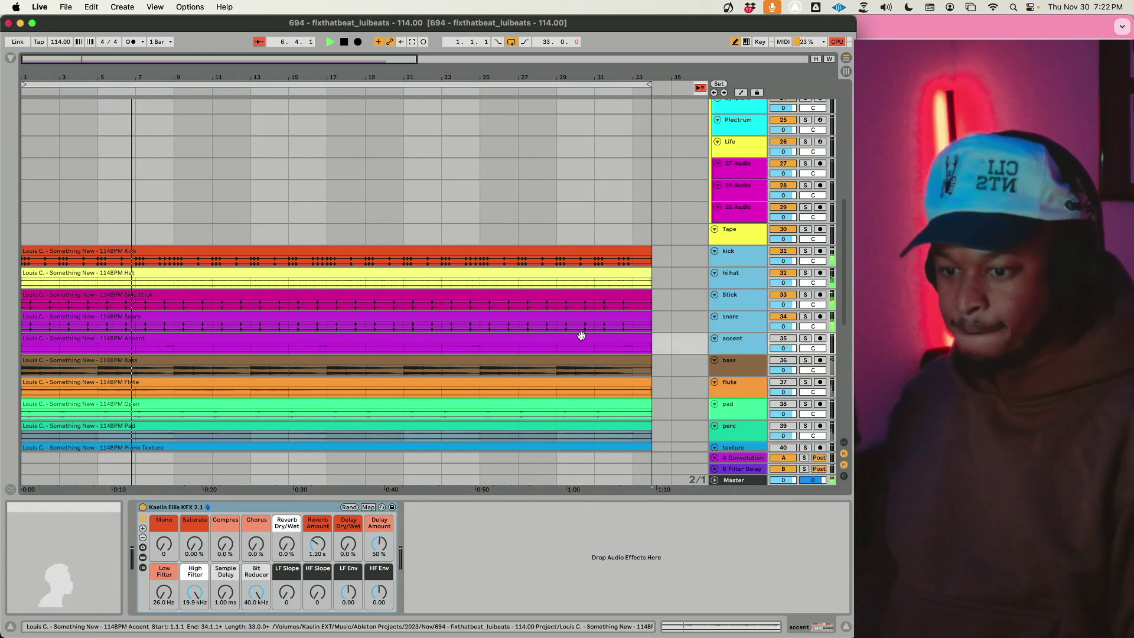
pyautogui.click(727, 266)
# Step: Stop playback, loop bars 7–9 of the kick clip, and widen the loop to bars 3–9
pyautogui.moveTo(138, 260)
pyautogui.mouseDown()
pyautogui.moveTo(172, 263)
pyautogui.moveTo(137, 265)
pyautogui.mouseUp()
pyautogui.press('space')
pyautogui.click(167, 265)
pyautogui.rightClick(113, 260)
pyautogui.press('Escape')
pyautogui.rightClick(133, 264)
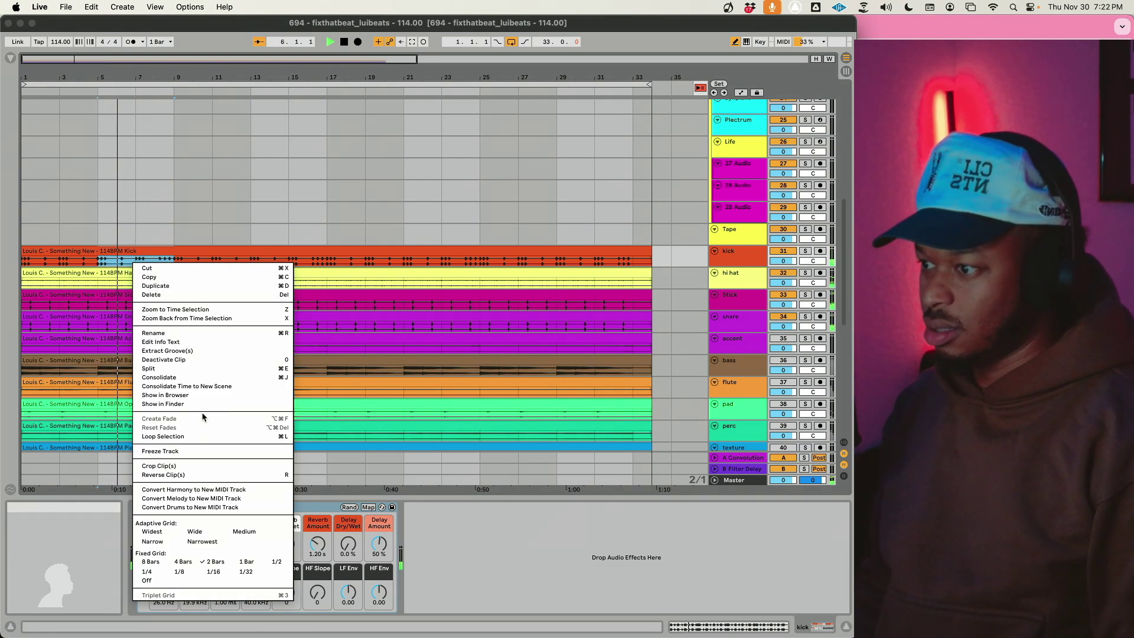
pyautogui.click(162, 437)
pyautogui.moveTo(140, 84); pyautogui.dragTo(24, 85)
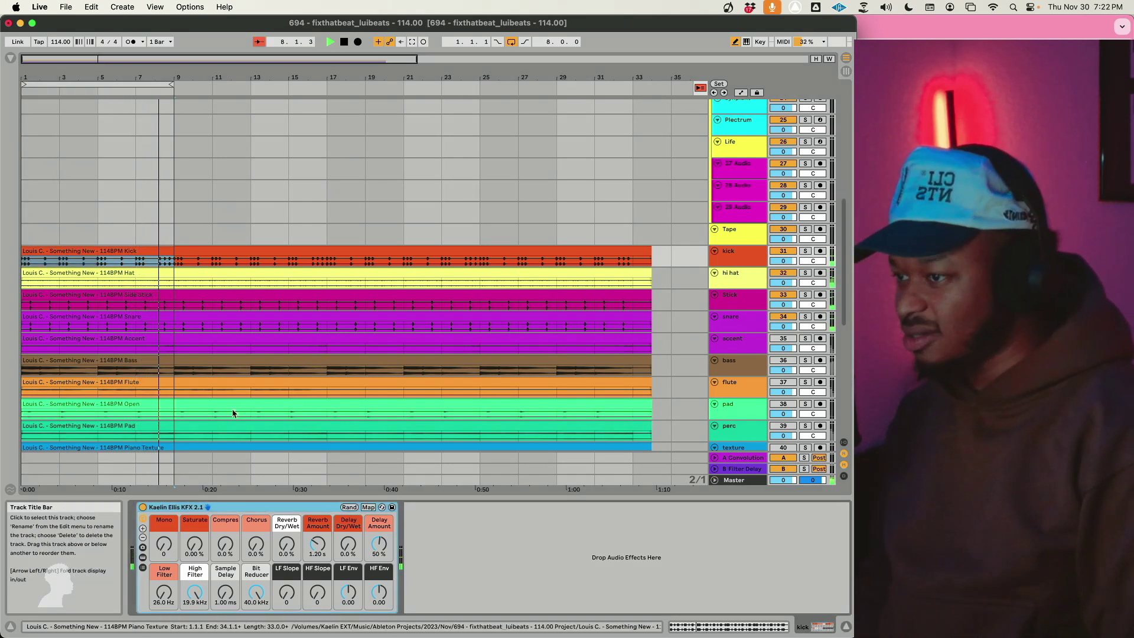
pyautogui.click(742, 263)
pyautogui.scroll(-1, 740, 264)
# Step: Turn the kick rack's Saturate macro up to 100%
pyautogui.scroll(-10, 740, 264)
pyautogui.scroll(6, 745, 237)
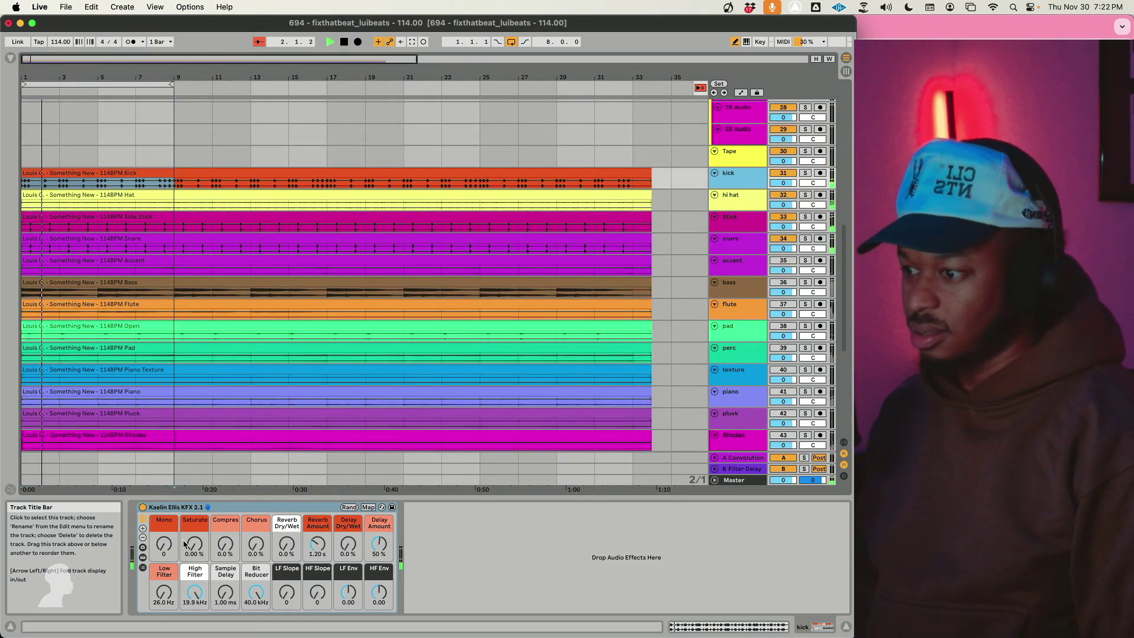
pyautogui.moveTo(195, 546); pyautogui.dragTo(194, 452)
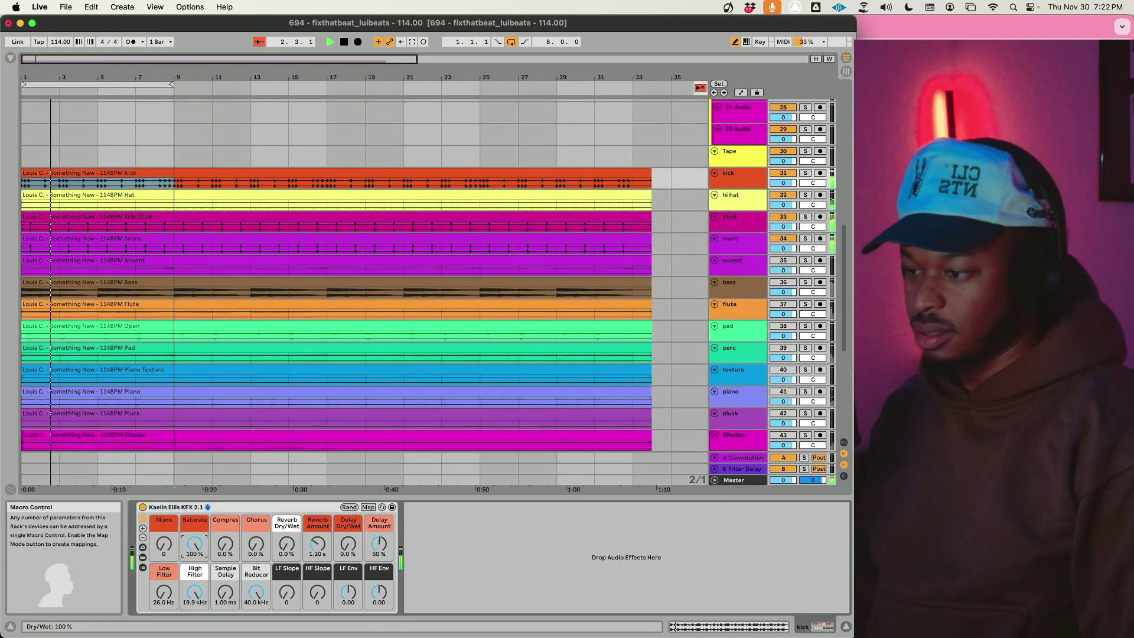
pyautogui.click(731, 217)
pyautogui.click(732, 175)
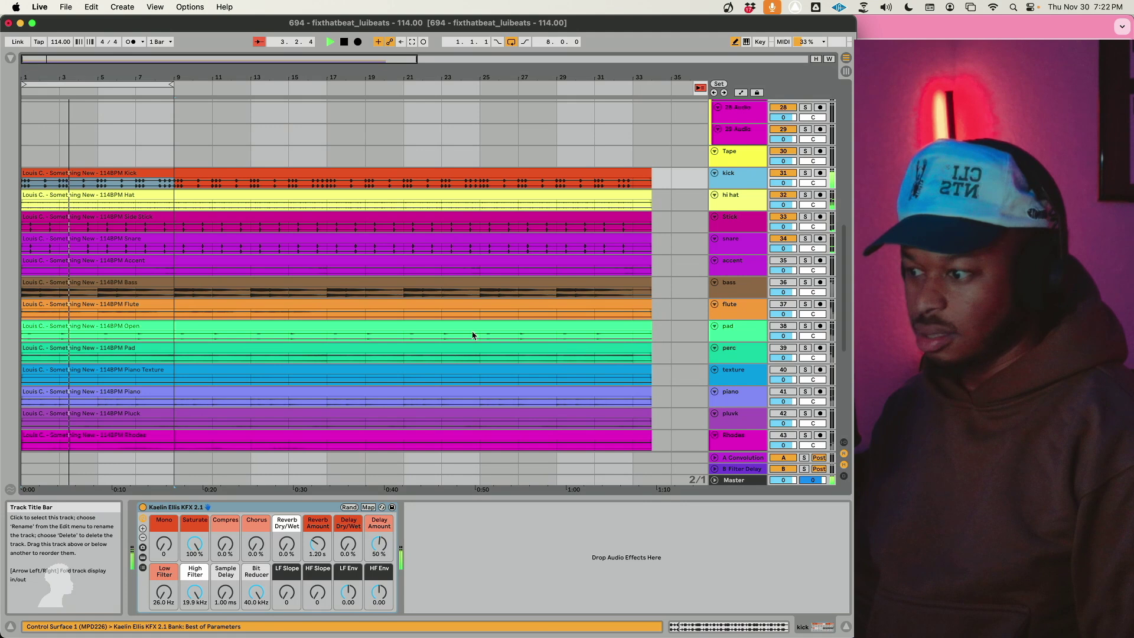
# Step: In the kick's Saturator, keep Analog Clip, raise Drive to 8 dB and enable Soft Clip
pyautogui.click(143, 557)
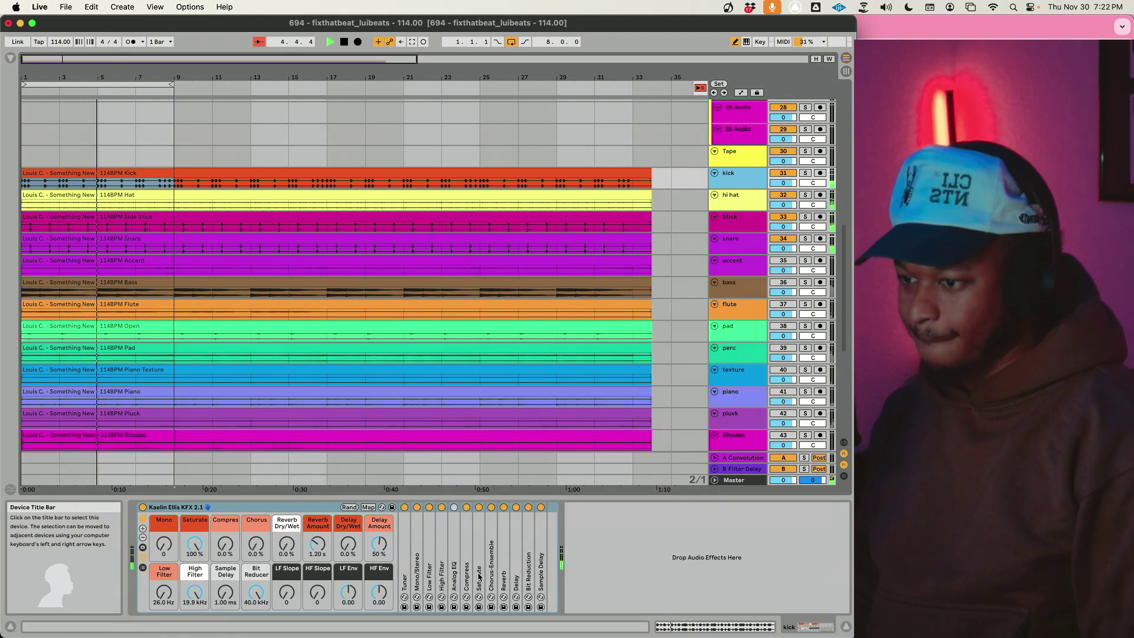
pyautogui.doubleClick(479, 579)
pyautogui.click(518, 568)
pyautogui.click(503, 550)
pyautogui.moveTo(489, 540); pyautogui.dragTo(489, 531)
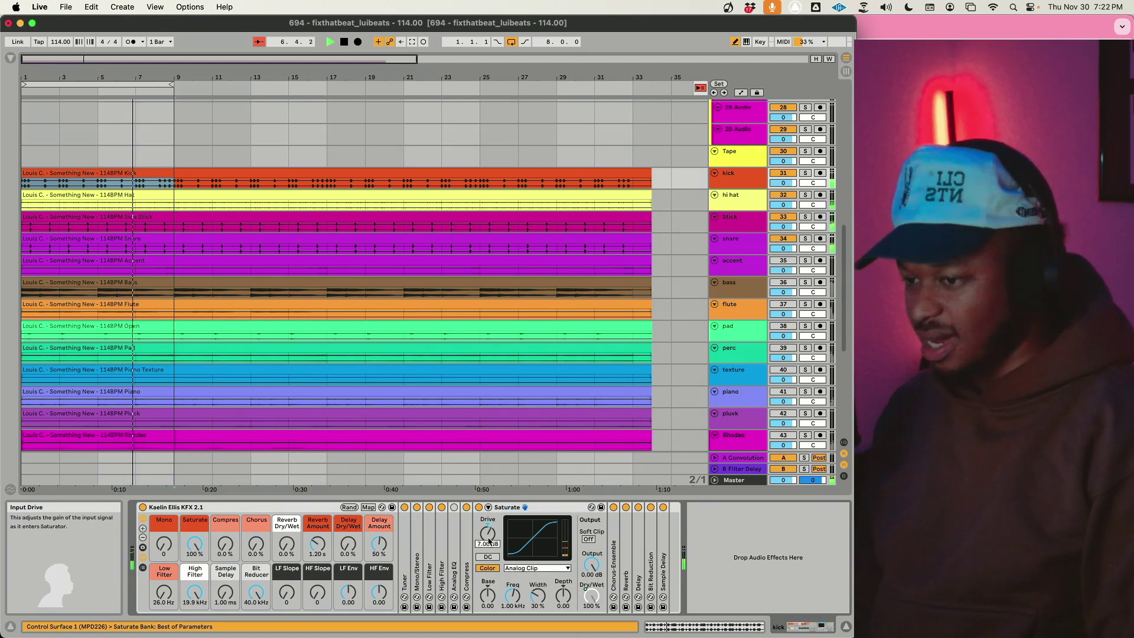
pyautogui.click(586, 540)
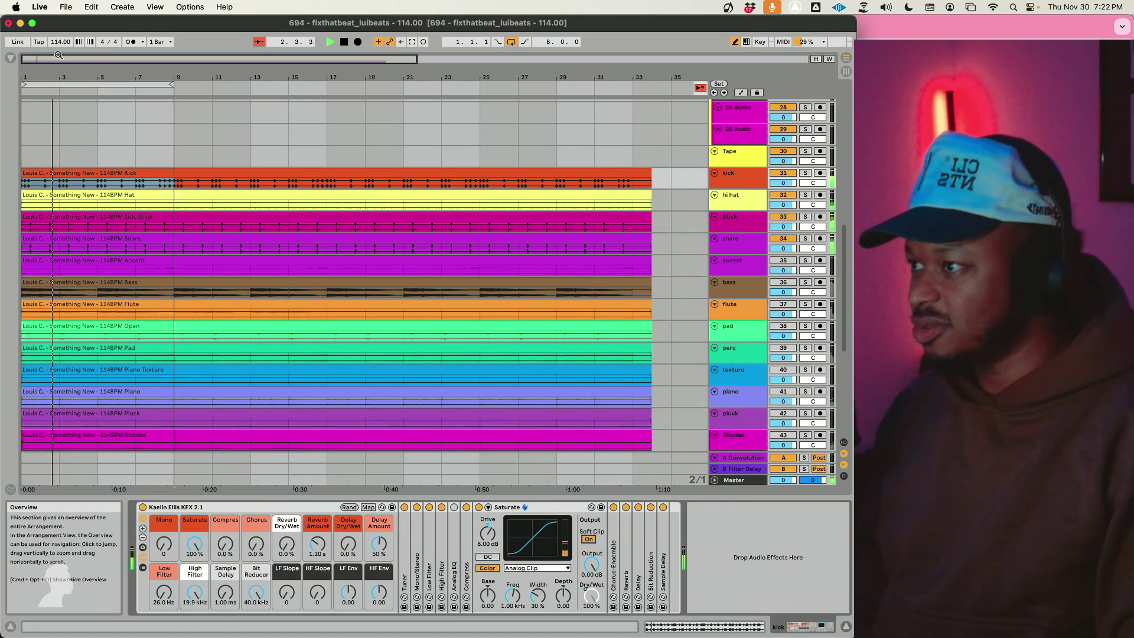
# Step: Raise the hi hat clip's gain to 7.06 dB
pyautogui.moveTo(55, 59); pyautogui.dragTo(56, 89)
pyautogui.click(195, 201)
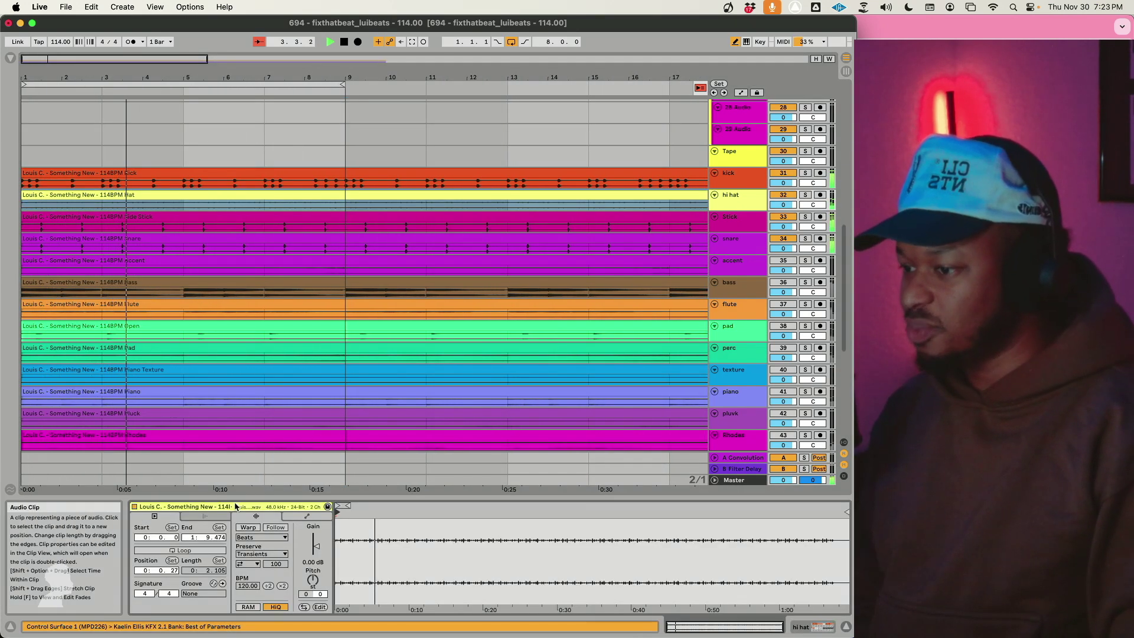
pyautogui.moveTo(315, 547); pyautogui.dragTo(315, 541)
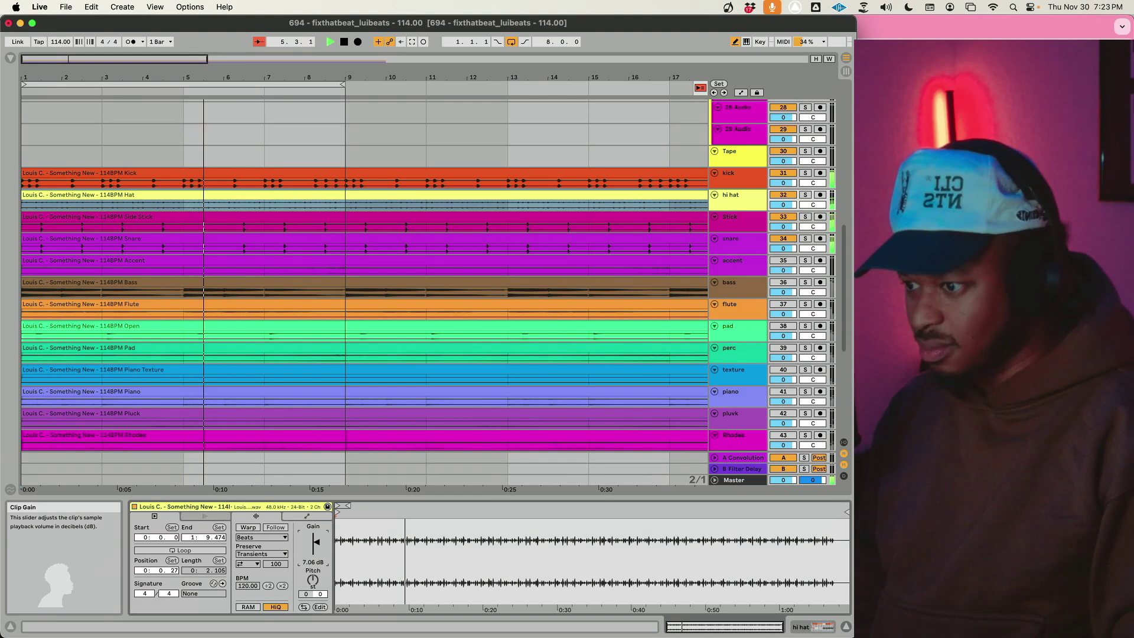
# Step: Delay the hi hat track by about 8 ms
pyautogui.click(739, 205)
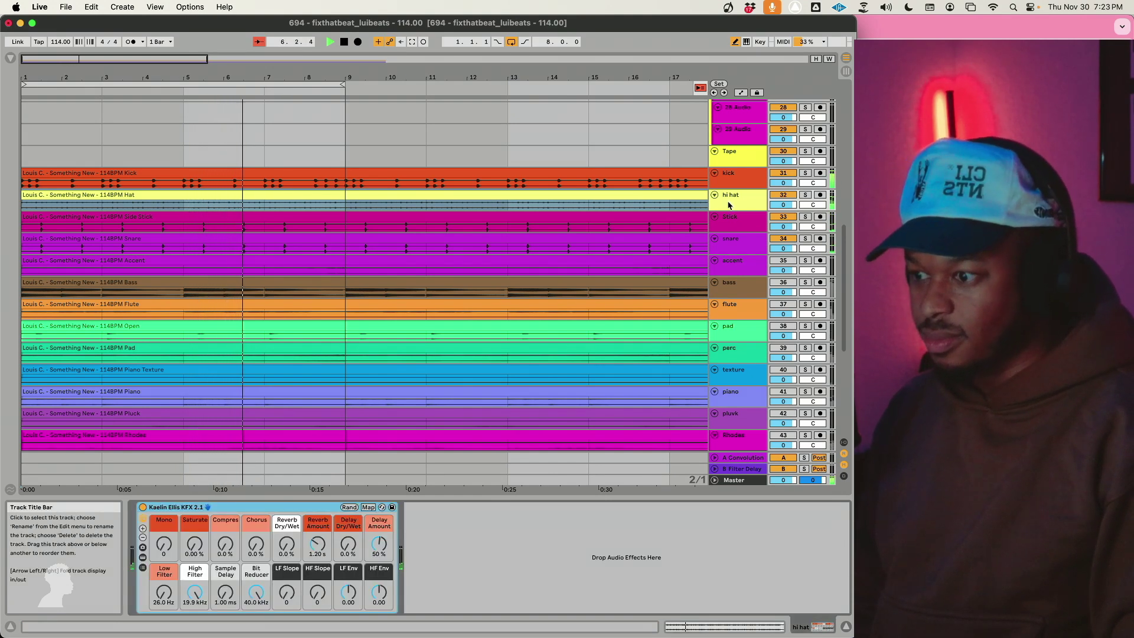
pyautogui.moveTo(228, 593); pyautogui.dragTo(228, 585)
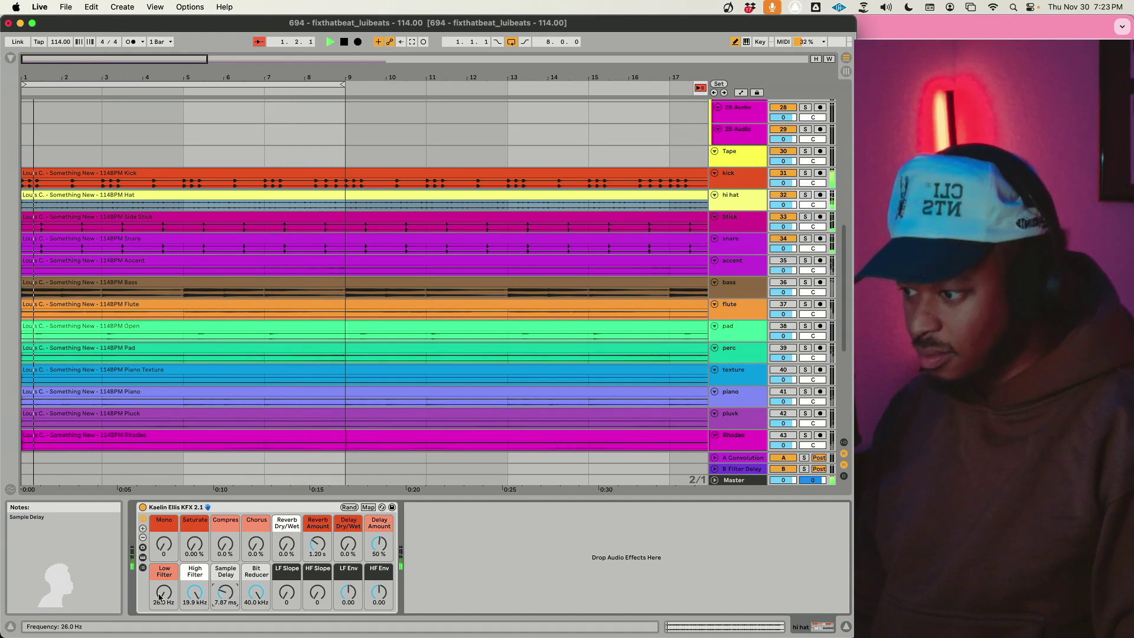
pyautogui.click(732, 185)
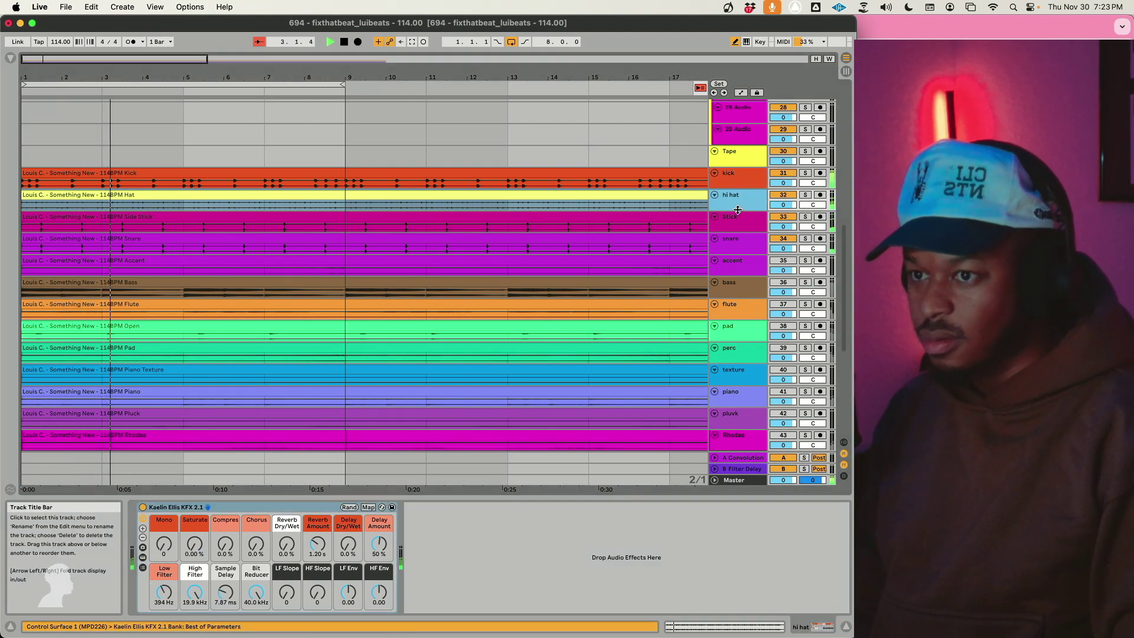
# Step: Solo the snare, turn its saturation to 100%, then solo and unsolo Stick
pyautogui.click(805, 238)
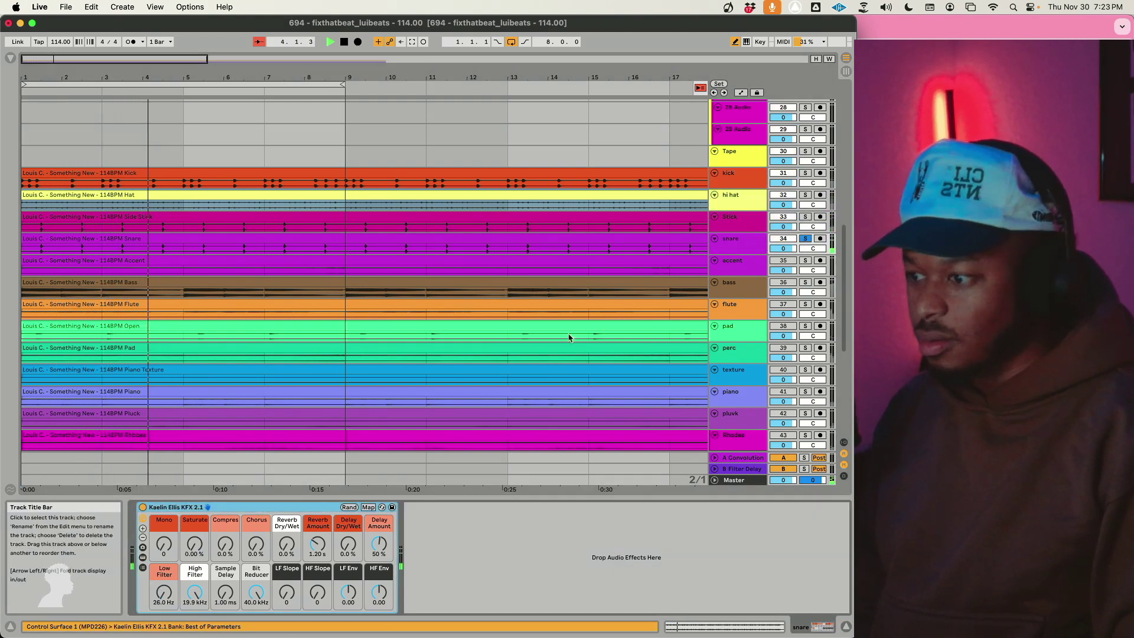
pyautogui.moveTo(193, 549); pyautogui.dragTo(193, 472)
pyautogui.click(805, 240)
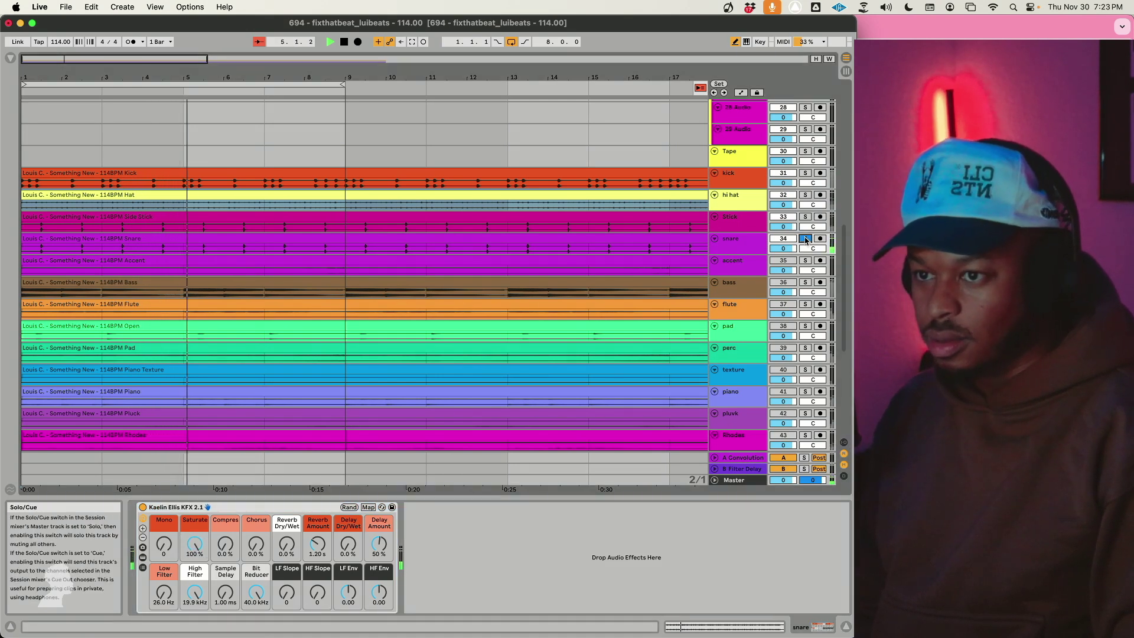
pyautogui.click(805, 217)
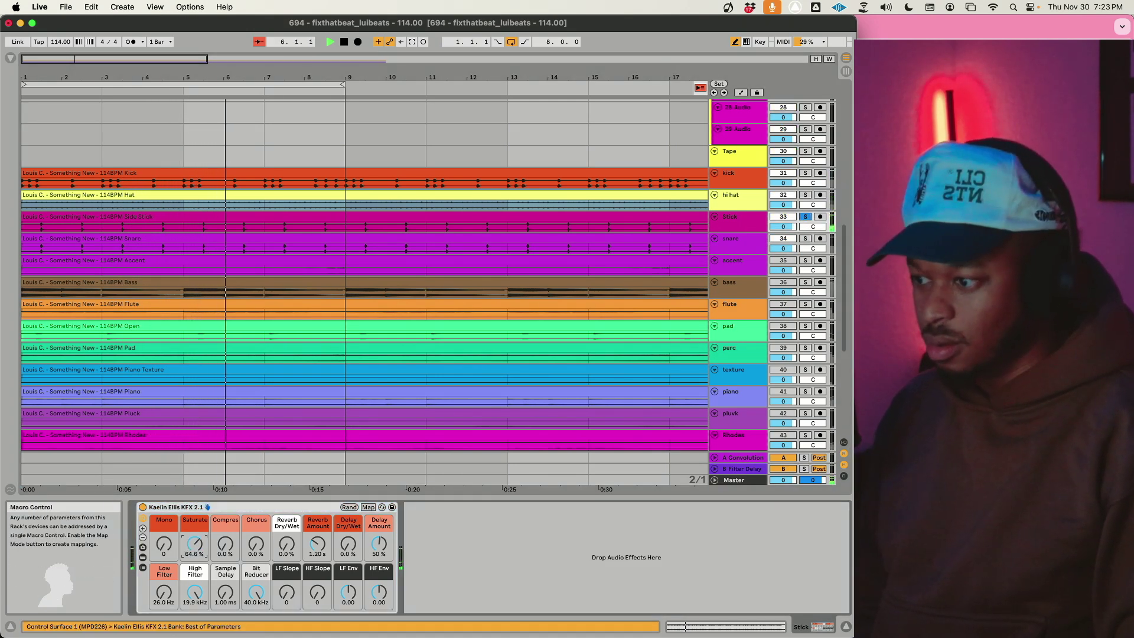
pyautogui.click(805, 217)
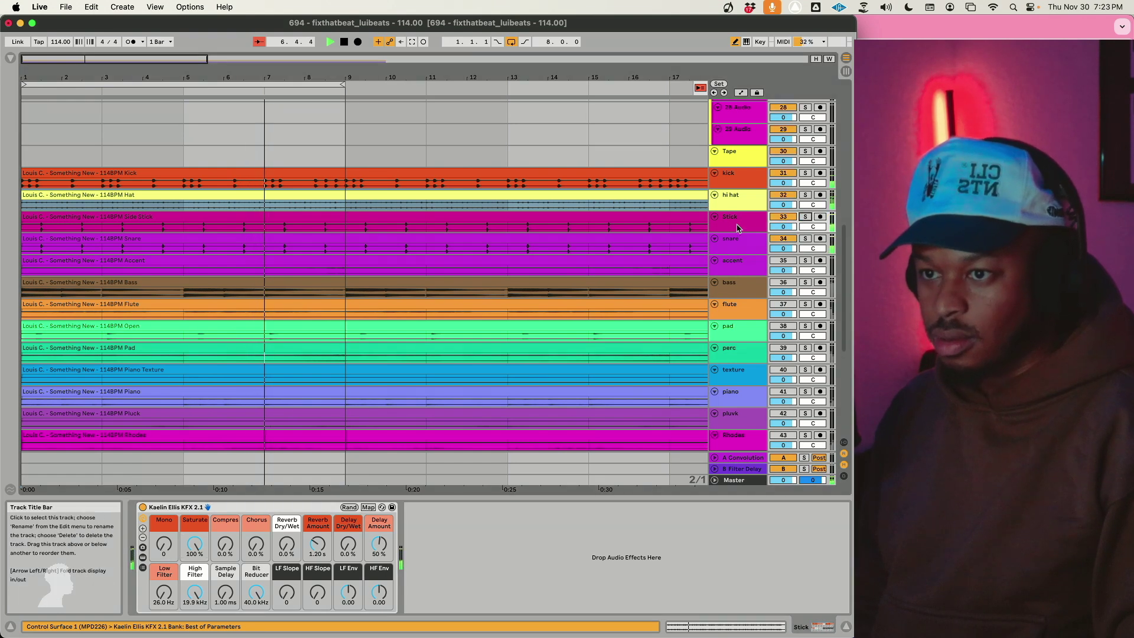
# Step: Make the hi hat lane taller and zoom the timeline in on the first bars
pyautogui.click(737, 228)
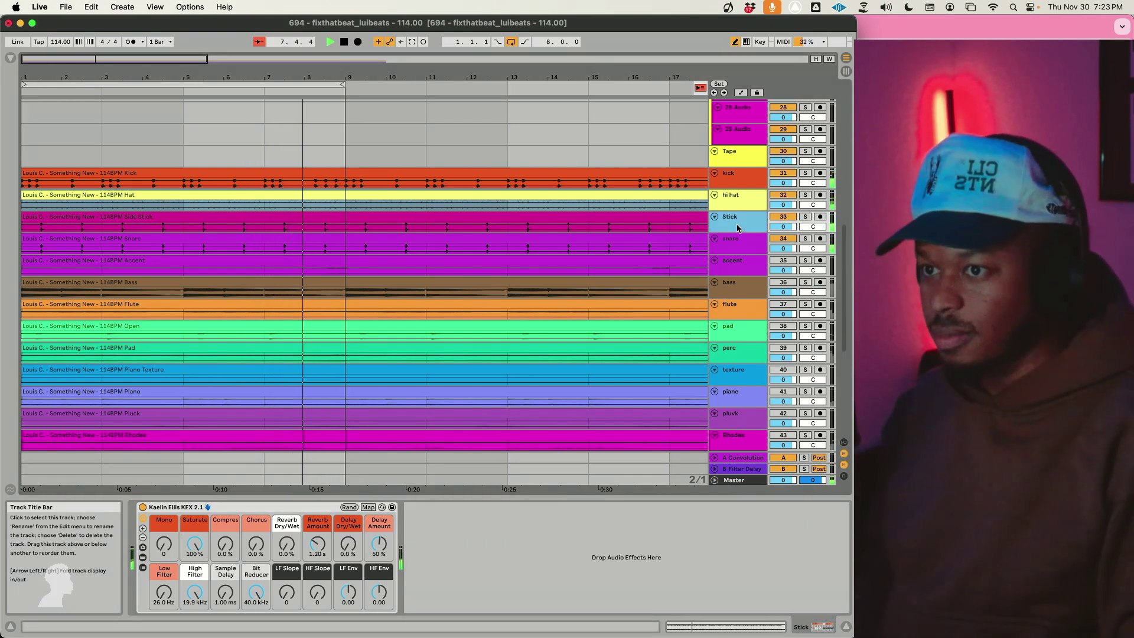
pyautogui.click(724, 205)
pyautogui.moveTo(721, 211); pyautogui.dragTo(719, 261)
pyautogui.moveTo(43, 69); pyautogui.dragTo(44, 121)
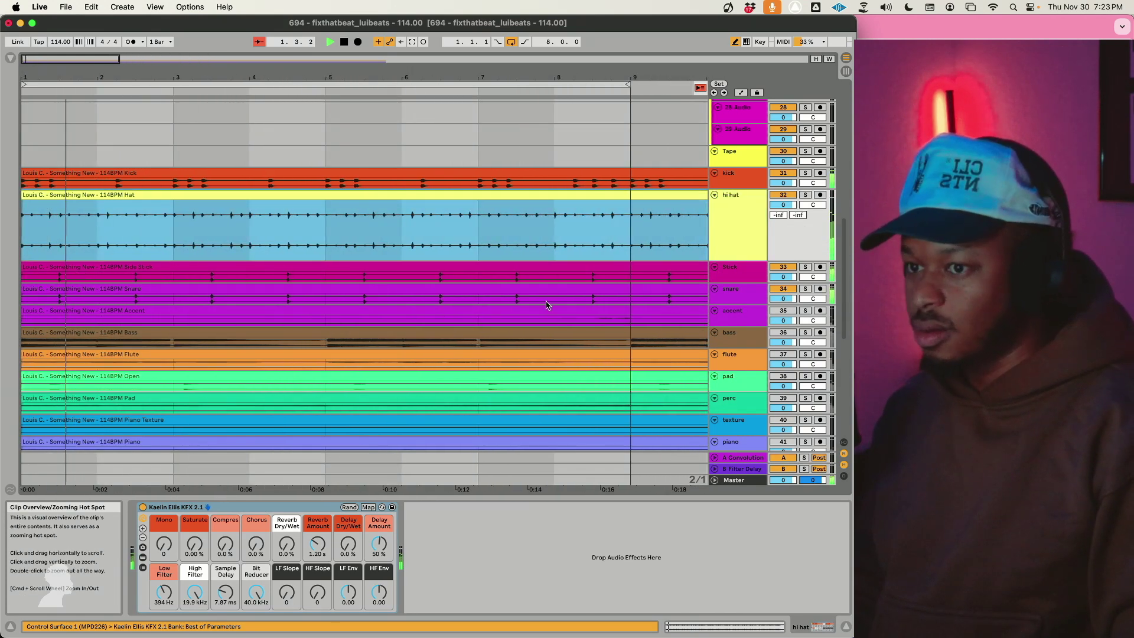
# Step: Set Stick's low filter to 288 Hz and hi hat saturation to 100%, then show browser Favorites
pyautogui.click(729, 281)
pyautogui.moveTo(172, 599); pyautogui.dragTo(171, 583)
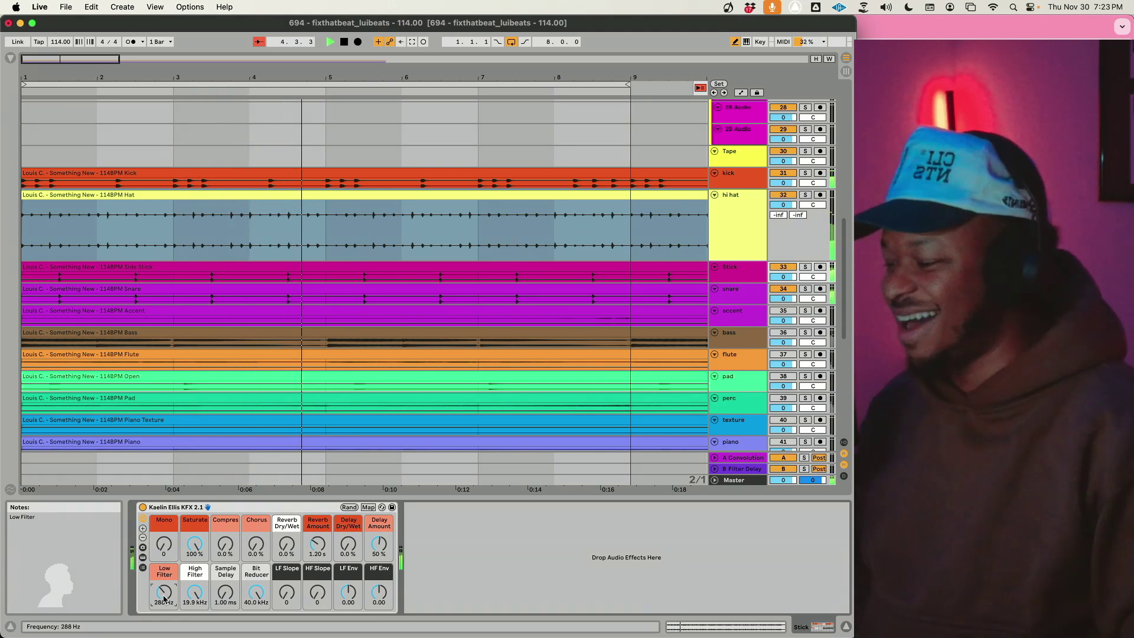
pyautogui.click(742, 236)
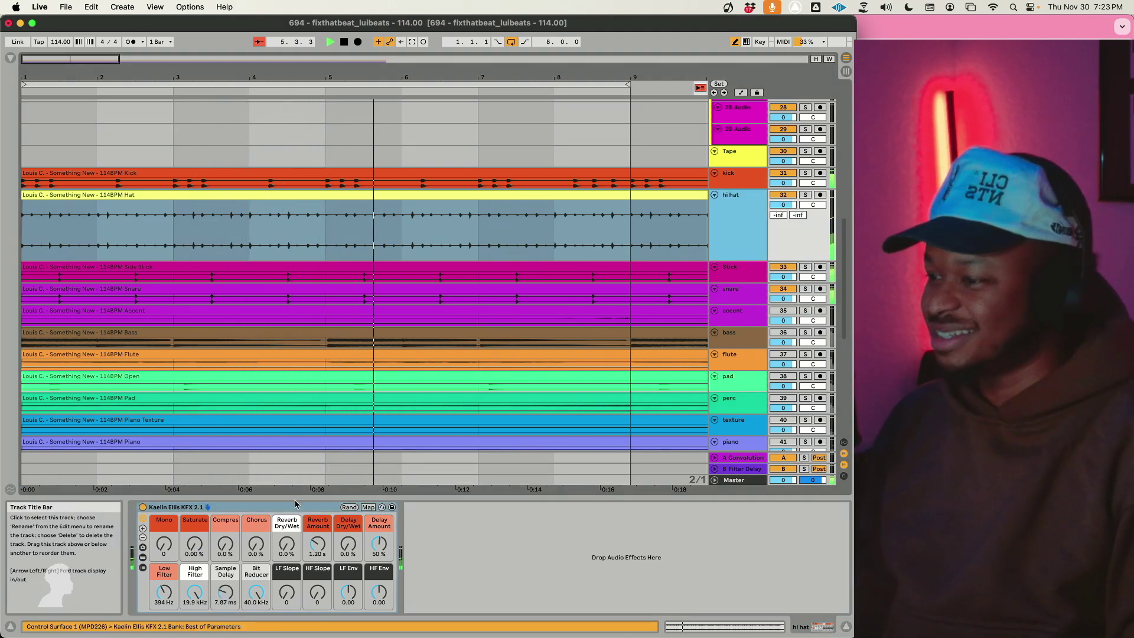
pyautogui.moveTo(194, 548); pyautogui.dragTo(194, 449)
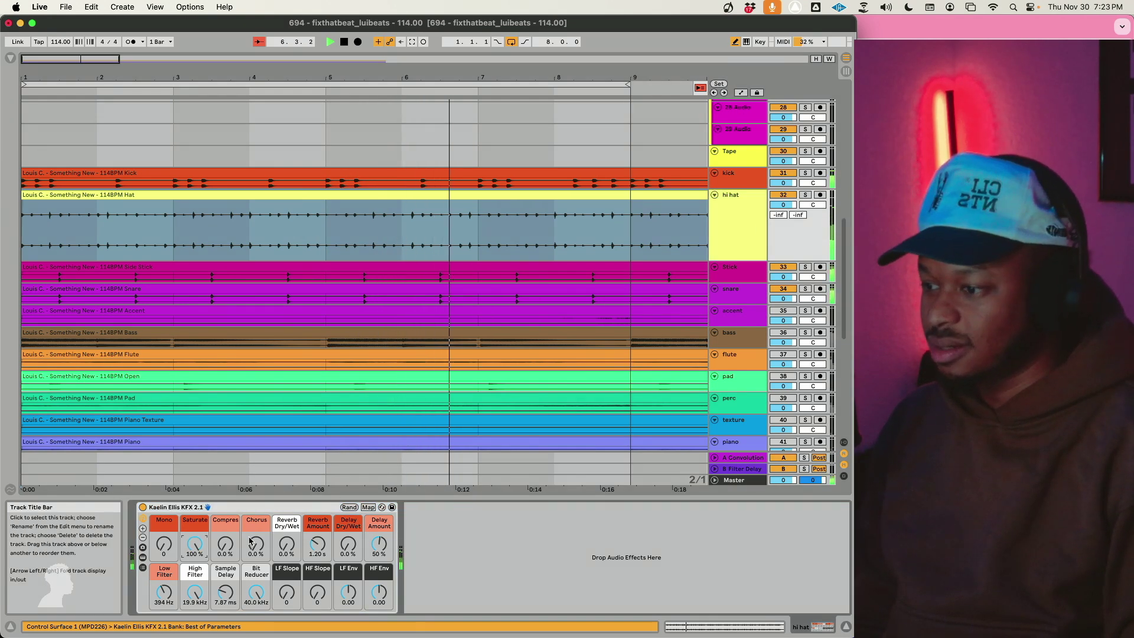
pyautogui.click(12, 59)
pyautogui.click(34, 84)
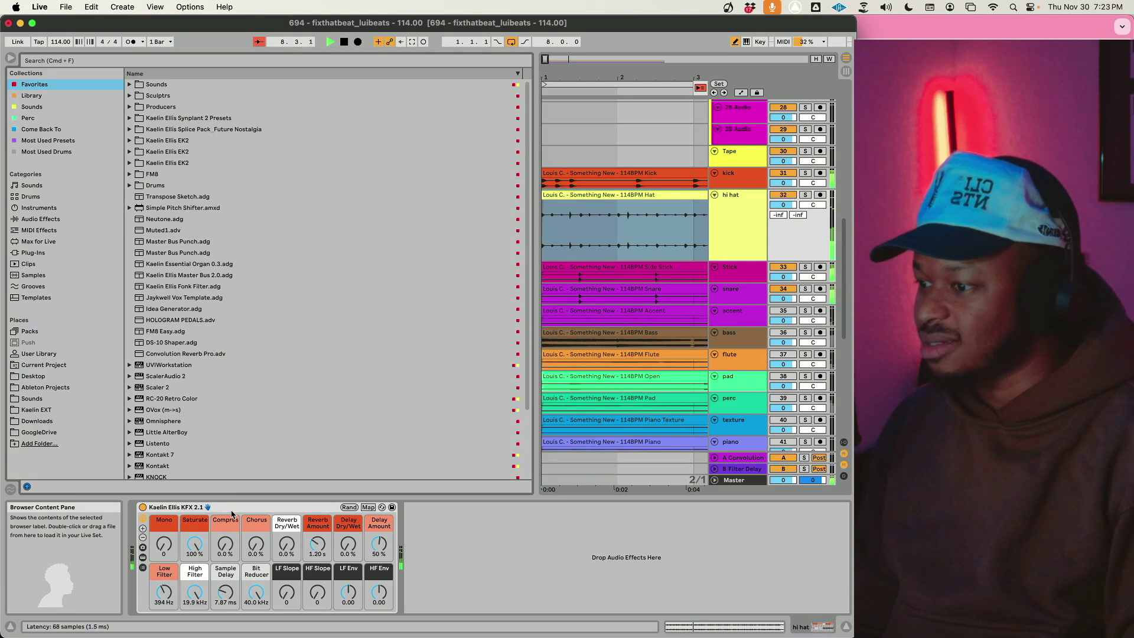
# Step: Raise the hi hat's reverb dry/wet and add DS-10 Shaper with attack -41% and slightly more Mojo
pyautogui.moveTo(275, 551); pyautogui.dragTo(275, 535)
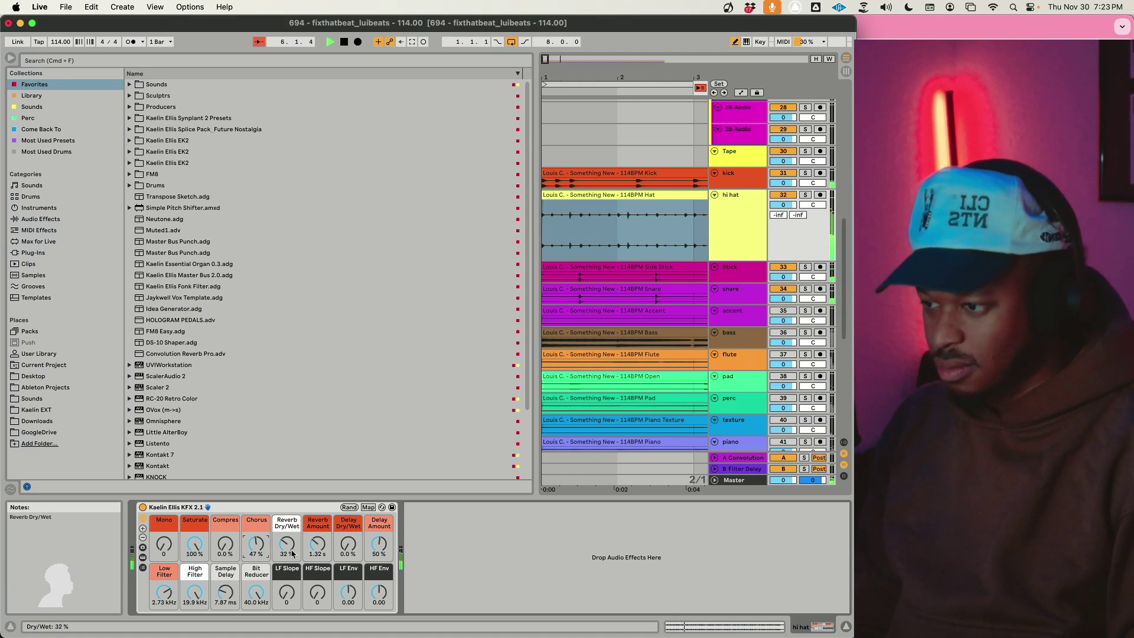
pyautogui.moveTo(151, 343)
pyautogui.mouseDown()
pyautogui.moveTo(555, 551)
pyautogui.moveTo(472, 570)
pyautogui.mouseUp()
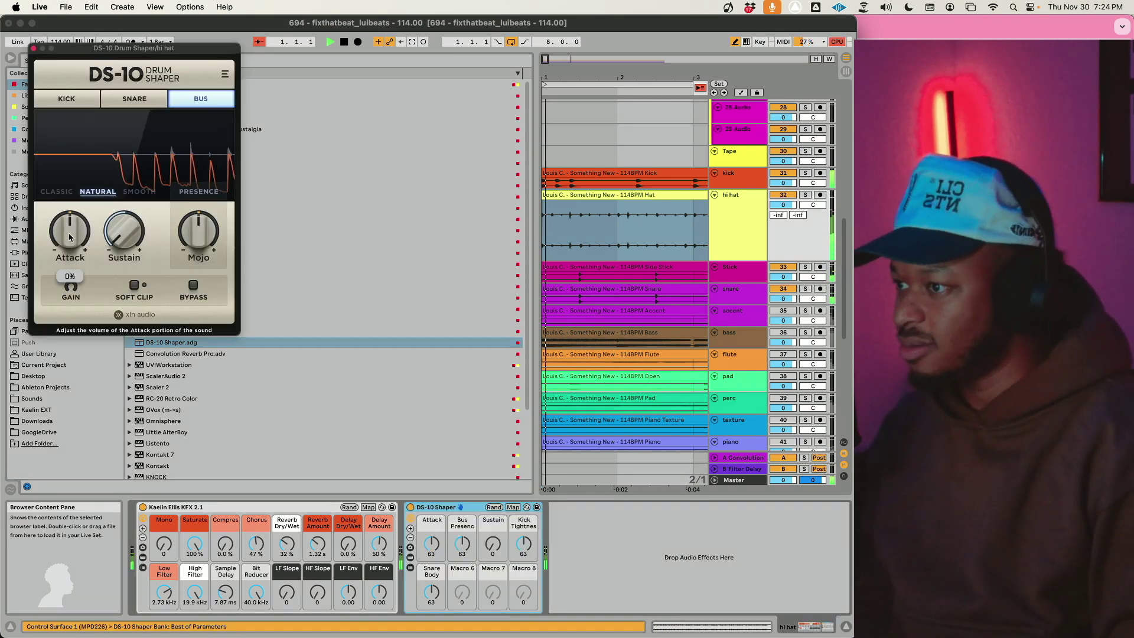
pyautogui.moveTo(69, 237); pyautogui.dragTo(60, 305)
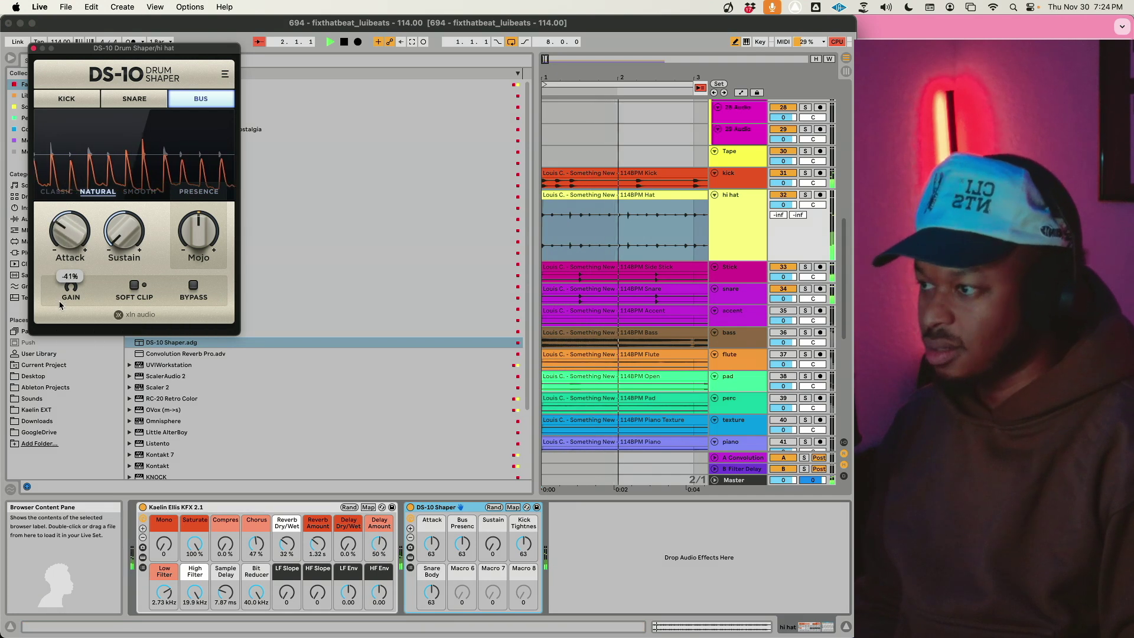
pyautogui.moveTo(202, 228); pyautogui.dragTo(207, 215)
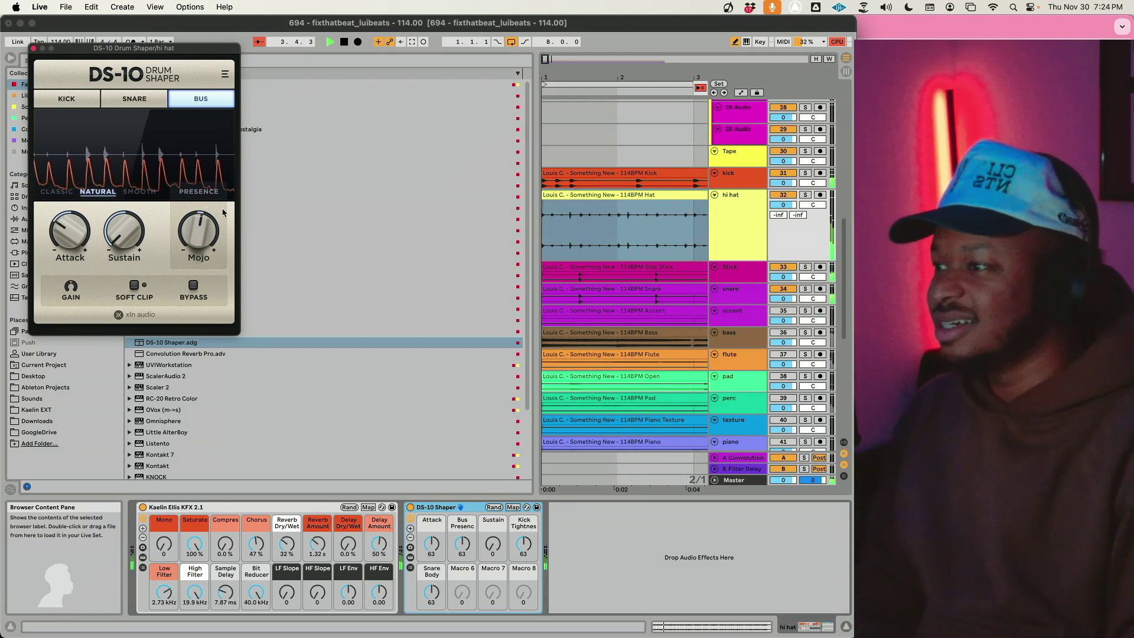
pyautogui.click(33, 49)
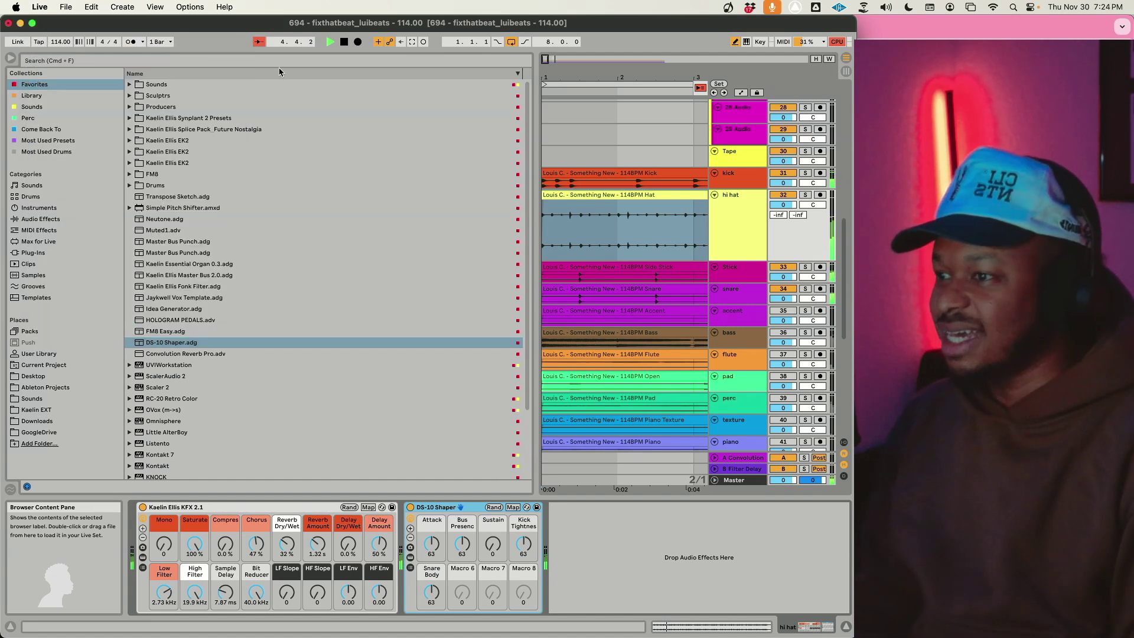
# Step: Hide the browser and copy the DS-10 Shaper onto Stick with higher attack and sustain 0.54
pyautogui.moveTo(534, 103); pyautogui.dragTo(287, 163)
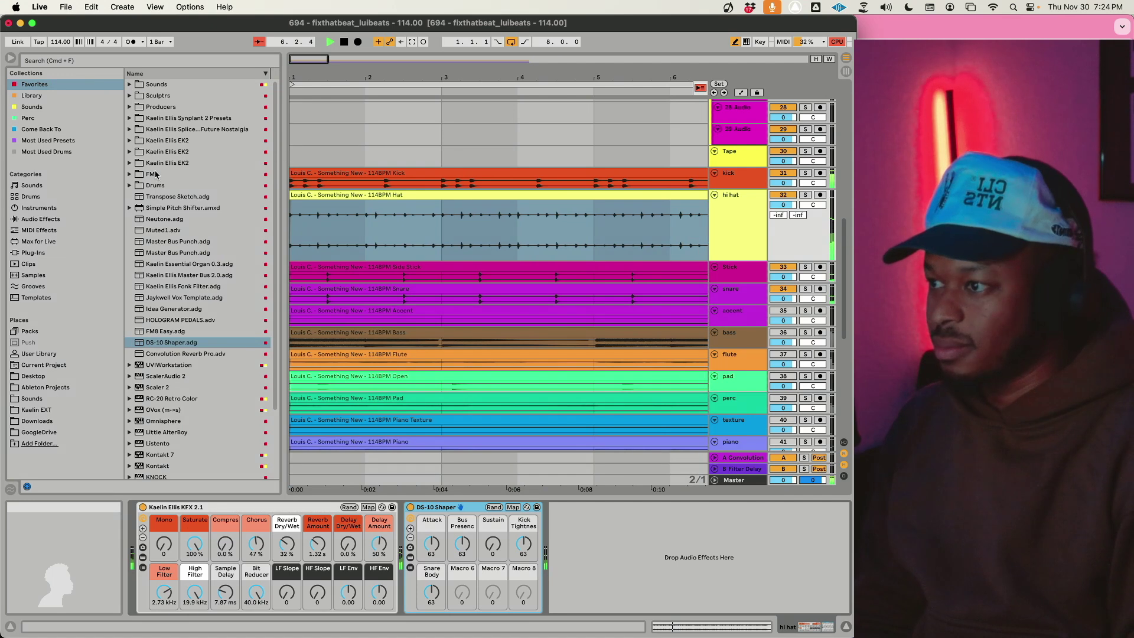
pyautogui.click(10, 59)
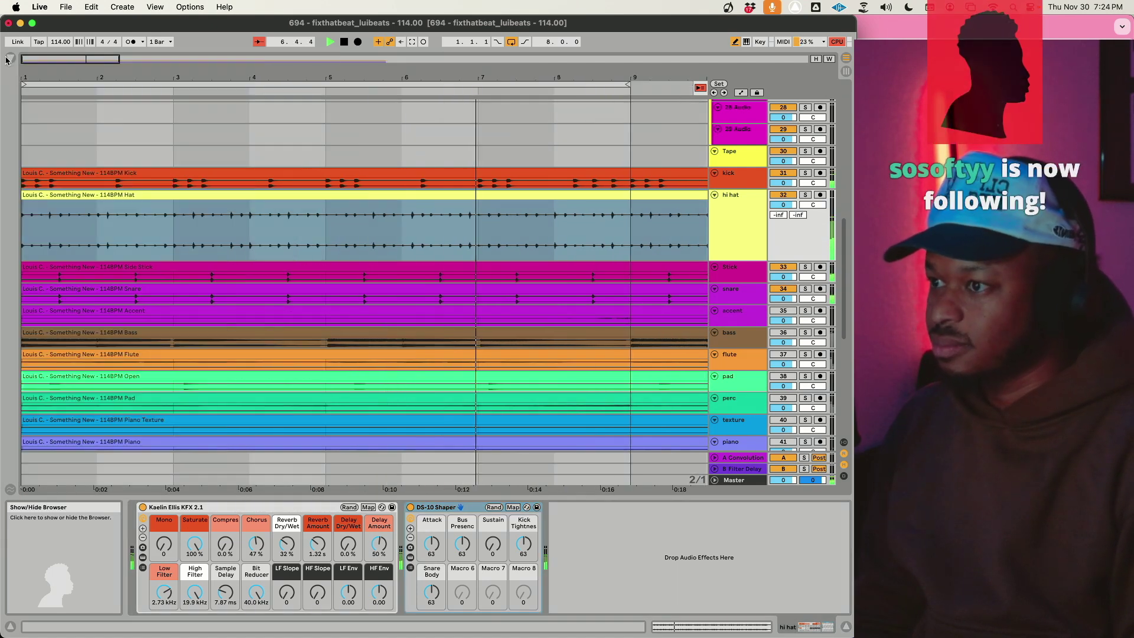
pyautogui.click(608, 270)
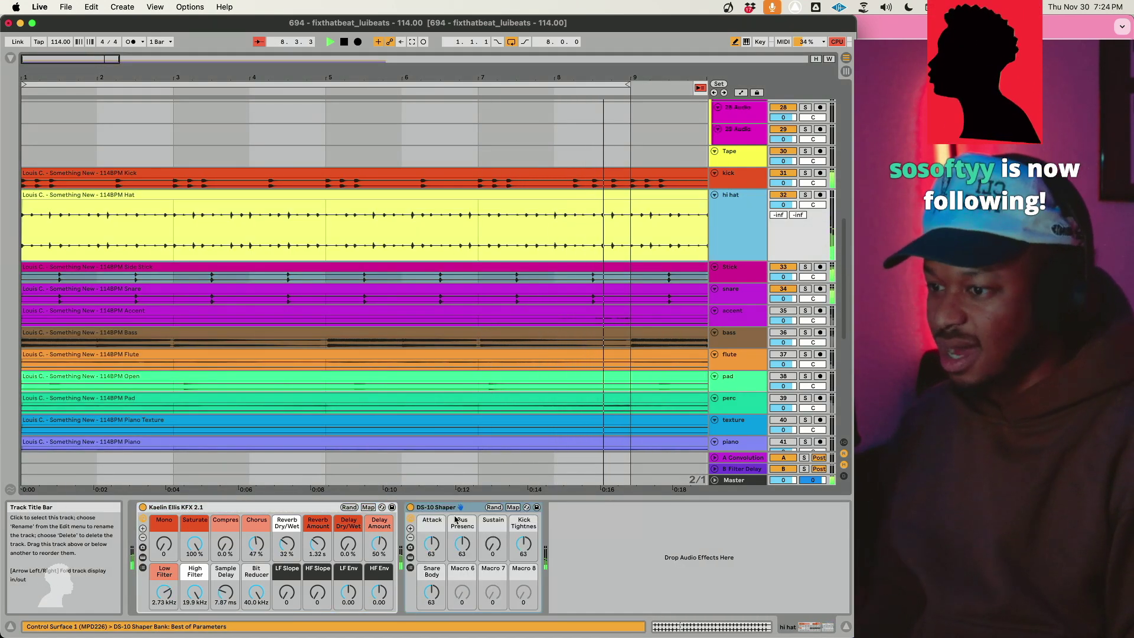
pyautogui.moveTo(444, 508); pyautogui.dragTo(723, 276)
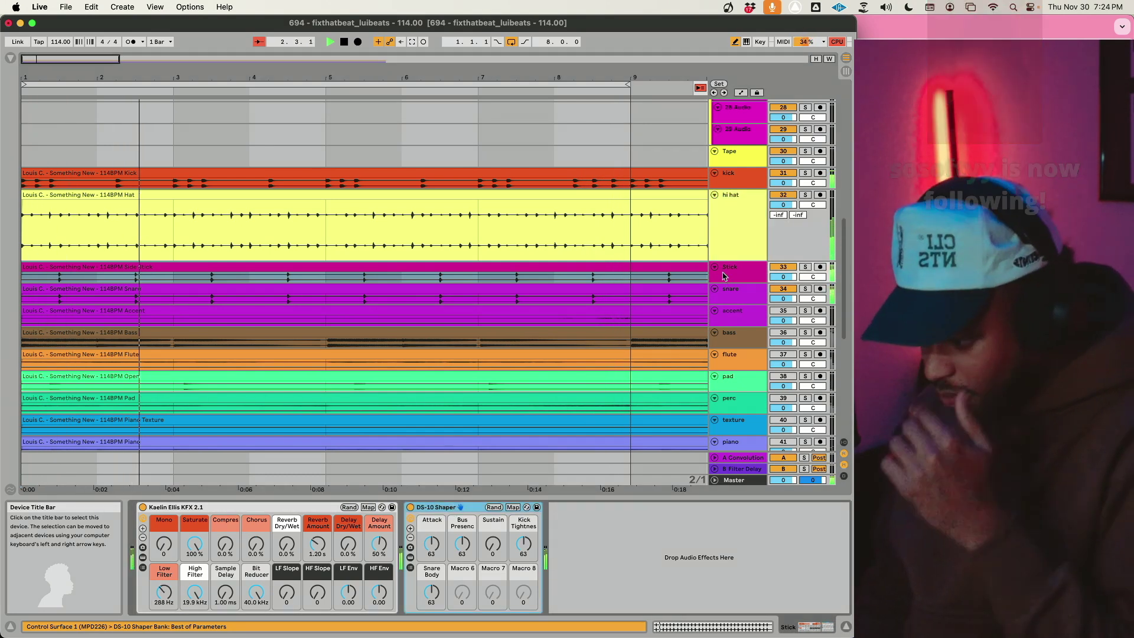
pyautogui.moveTo(432, 543); pyautogui.dragTo(432, 523)
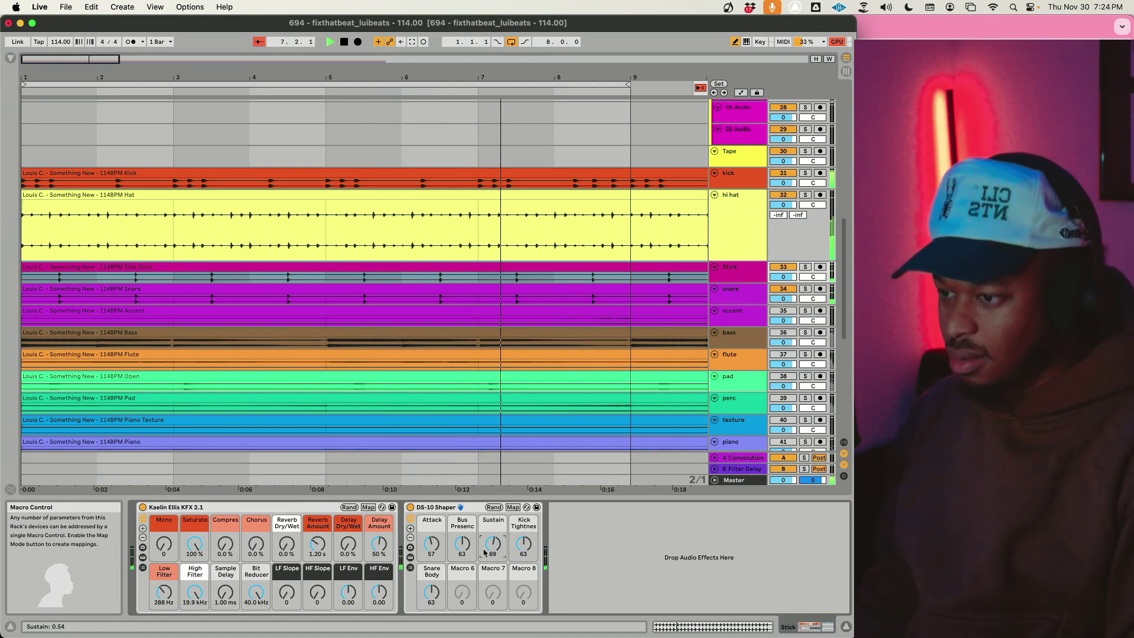
# Step: Raise the snare's low filter cutoff to 259 Hz
pyautogui.click(734, 301)
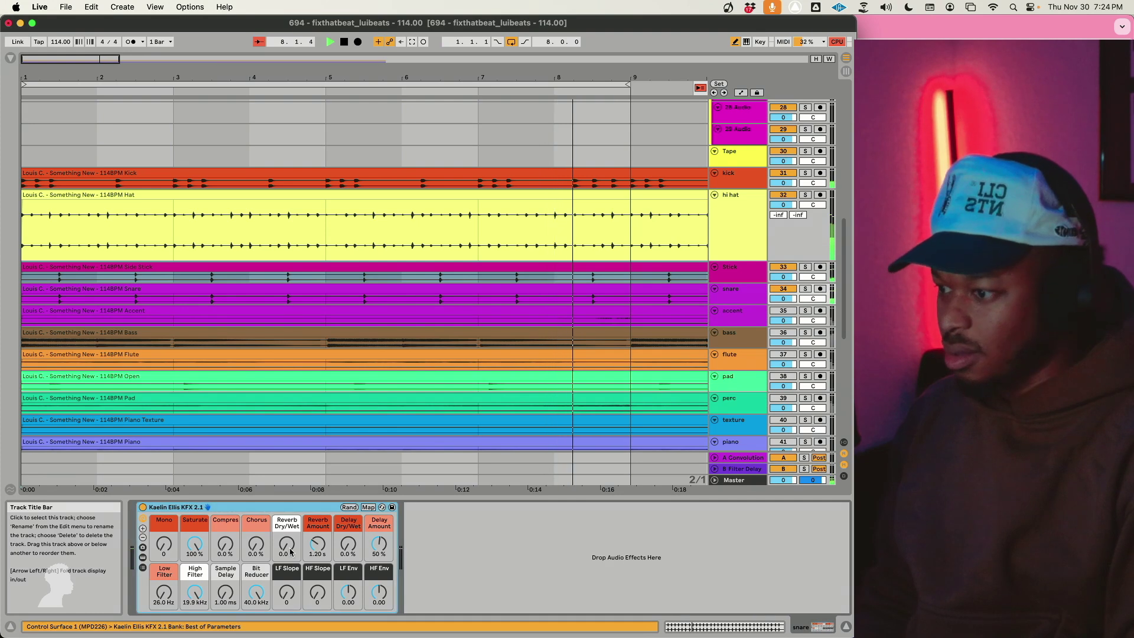
pyautogui.moveTo(171, 592); pyautogui.dragTo(164, 590)
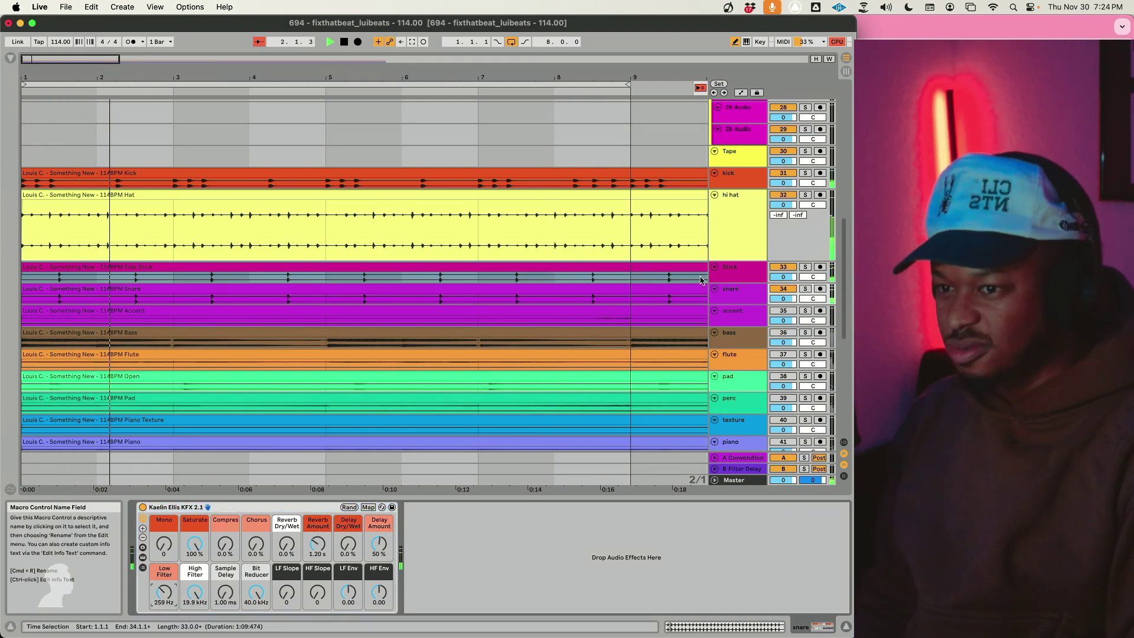
pyautogui.click(727, 237)
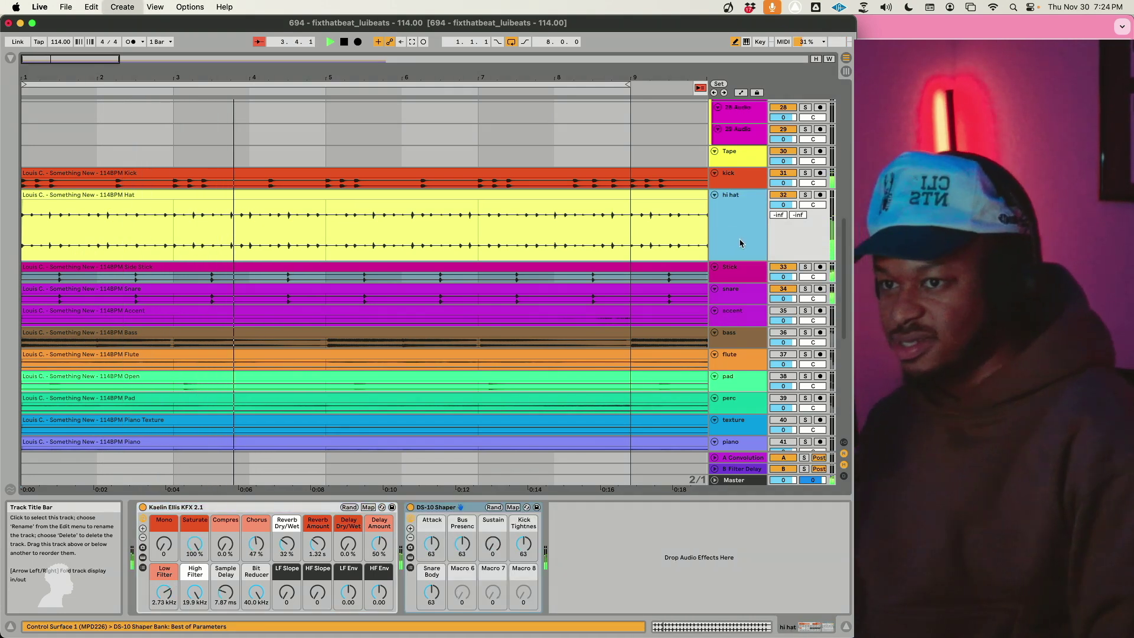
# Step: Insert a new audio track below the hi hat and split the hi hat clip at bar 9
pyautogui.press('super+t')
pyautogui.moveTo(630, 236); pyautogui.dragTo(95, 247)
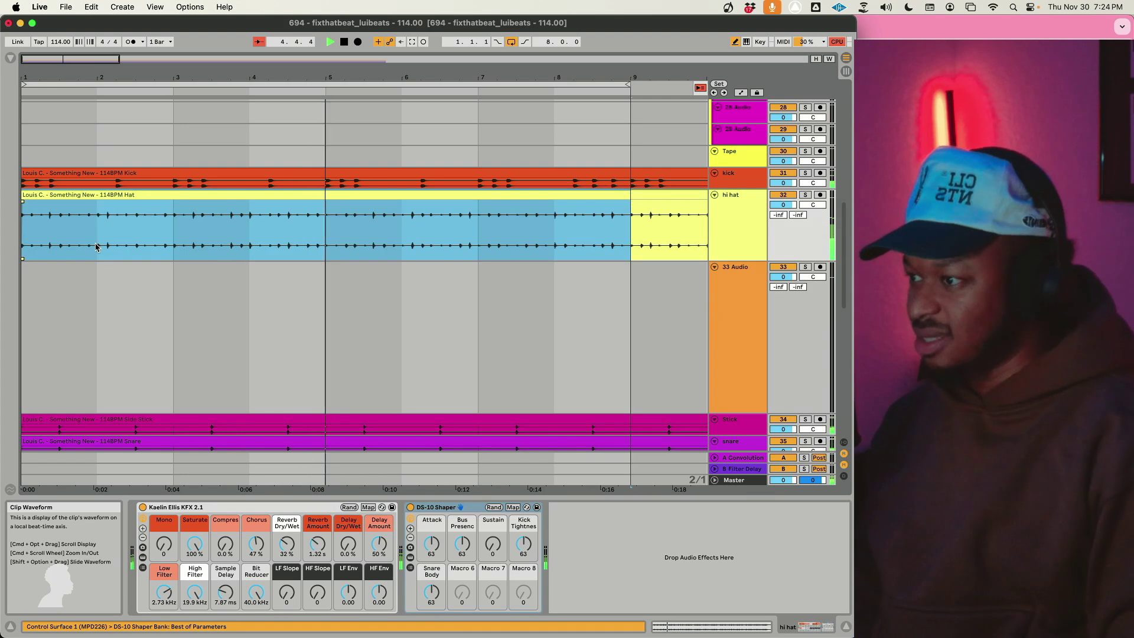
pyautogui.press('super+e')
pyautogui.press('space')
pyautogui.press('space')
# Step: Set the hi hat clip's grid to a fixed 1/8
pyautogui.rightClick(81, 222)
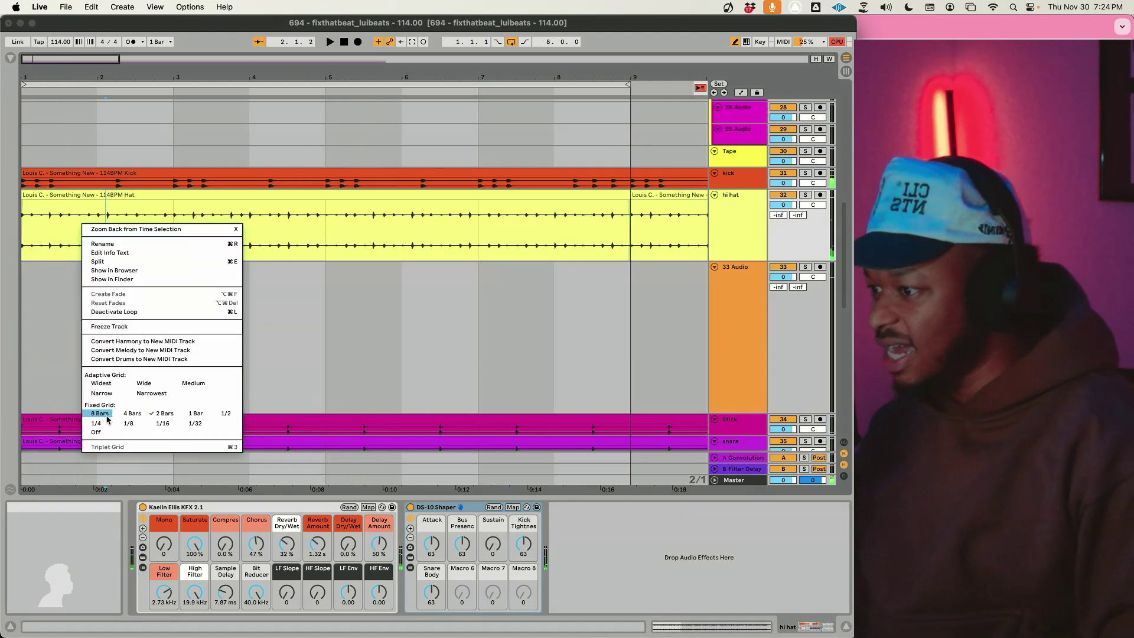
pyautogui.click(91, 325)
pyautogui.rightClick(52, 232)
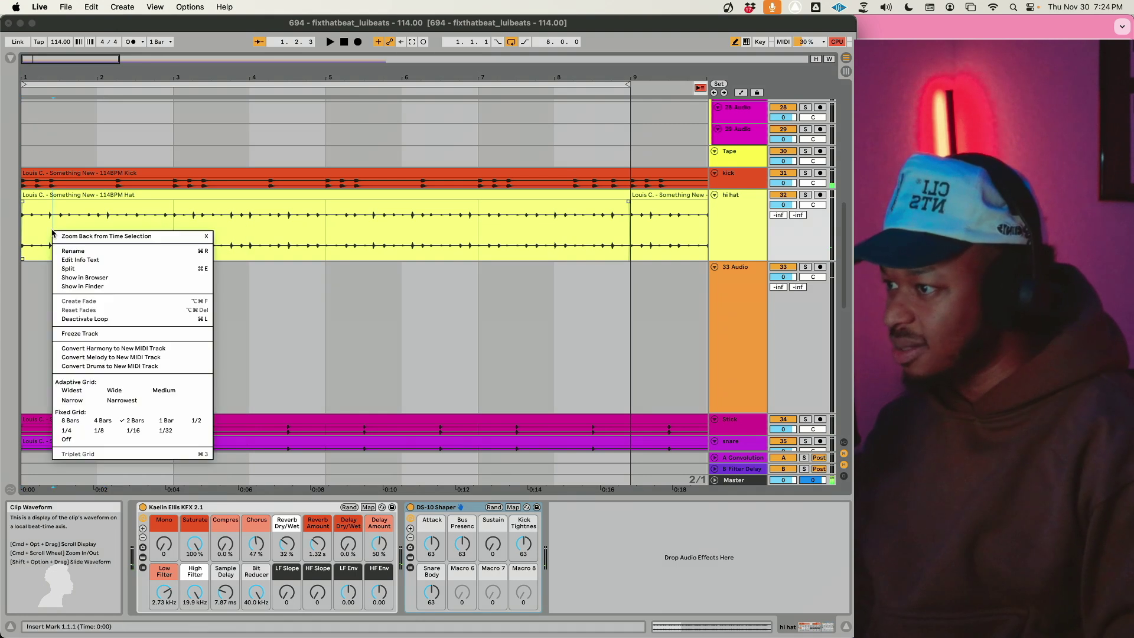
pyautogui.click(99, 430)
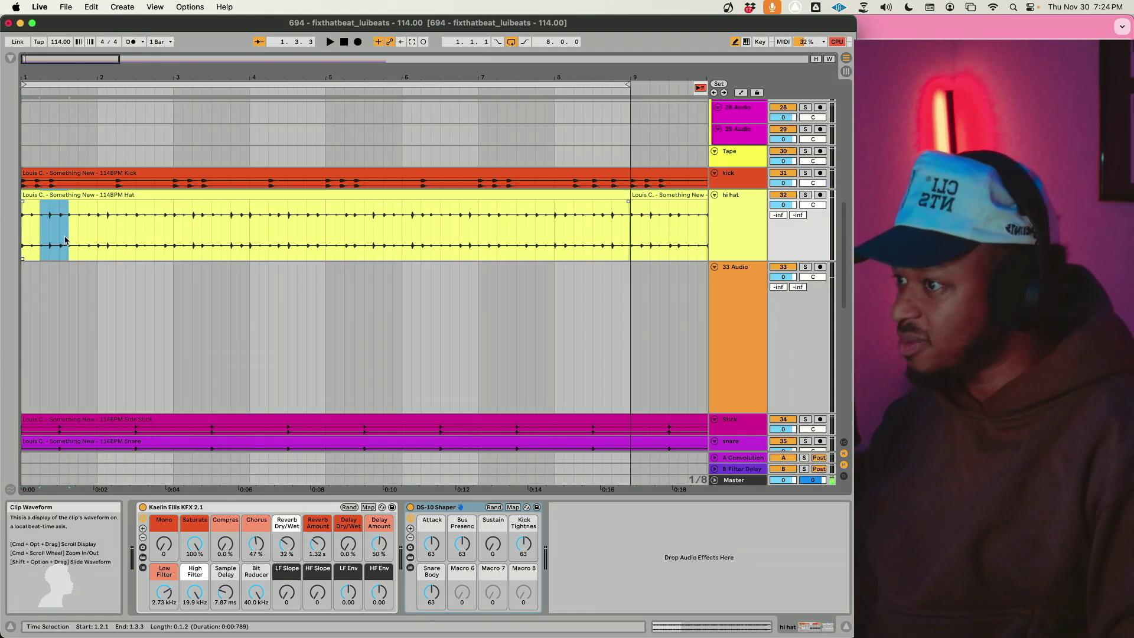
# Step: Give the hi hat clip a transient looping mode and halve its original tempo
pyautogui.click(35, 196)
pyautogui.press('space')
pyautogui.press('space')
pyautogui.click(36, 225)
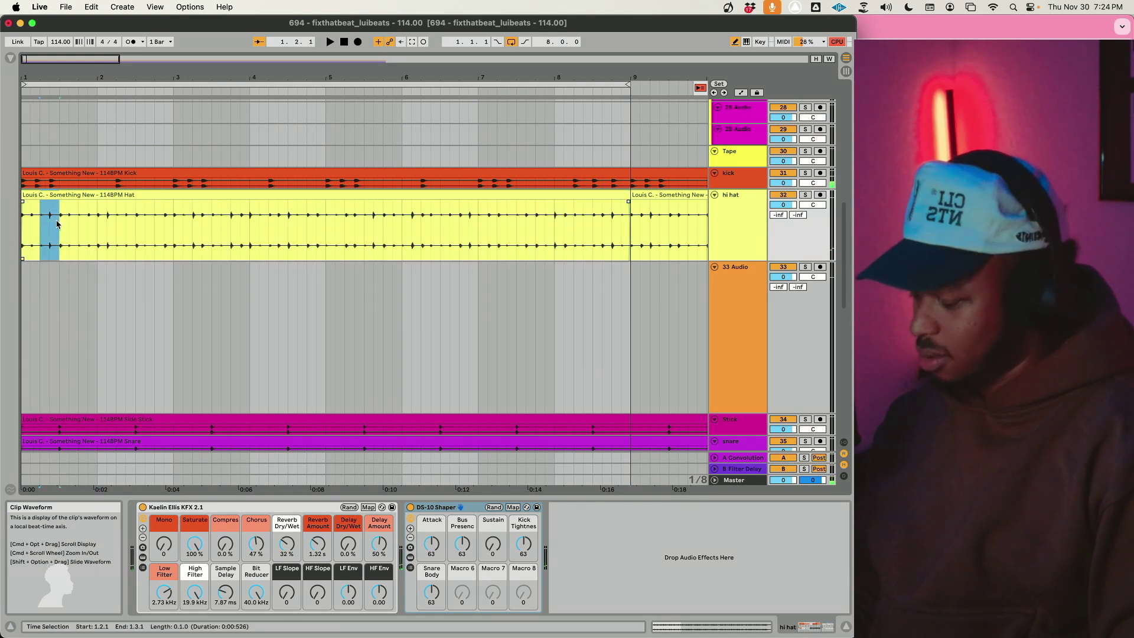
pyautogui.doubleClick(54, 214)
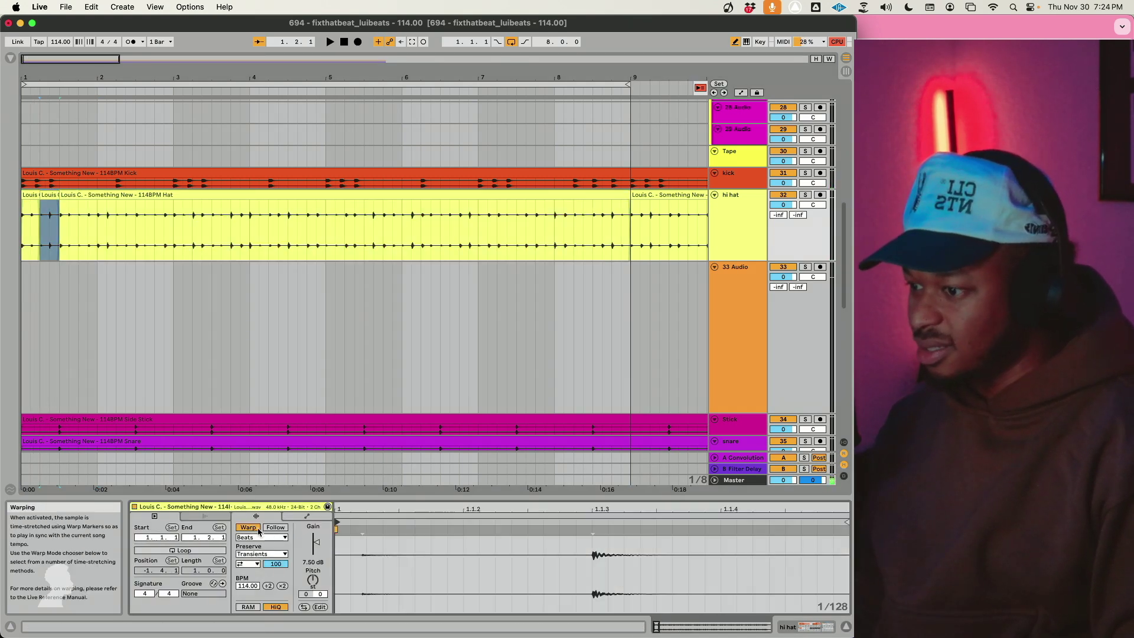
pyautogui.click(249, 564)
pyautogui.click(250, 568)
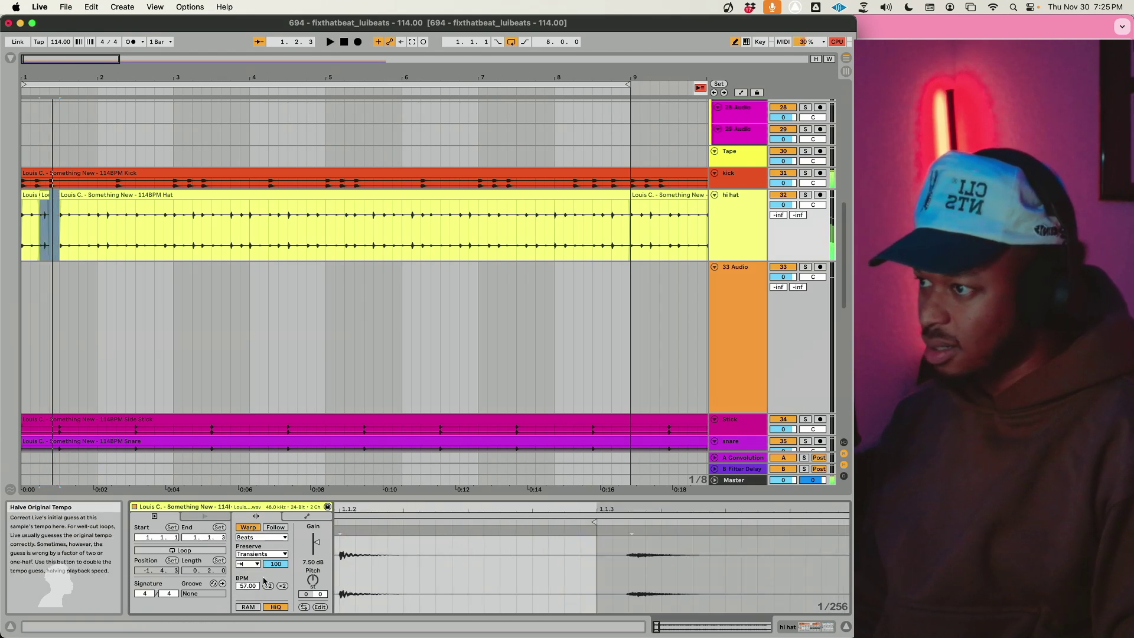
pyautogui.click(52, 251)
# Step: Turn on looping for the first hi hat slice and halve its tempo for half-time playback
pyautogui.click(46, 196)
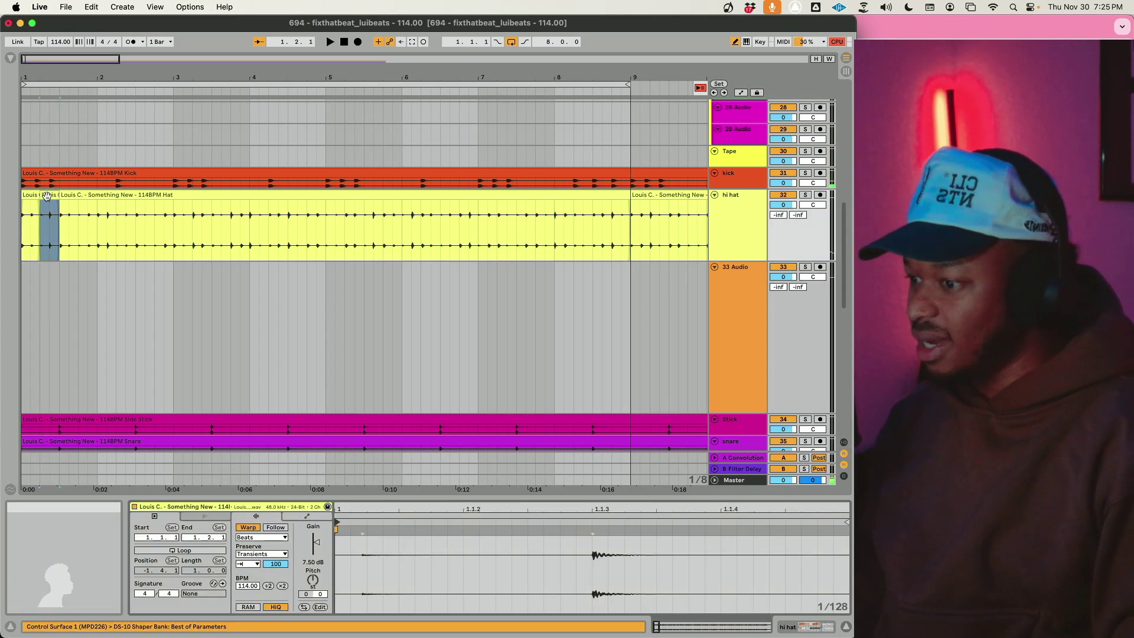
pyautogui.click(199, 551)
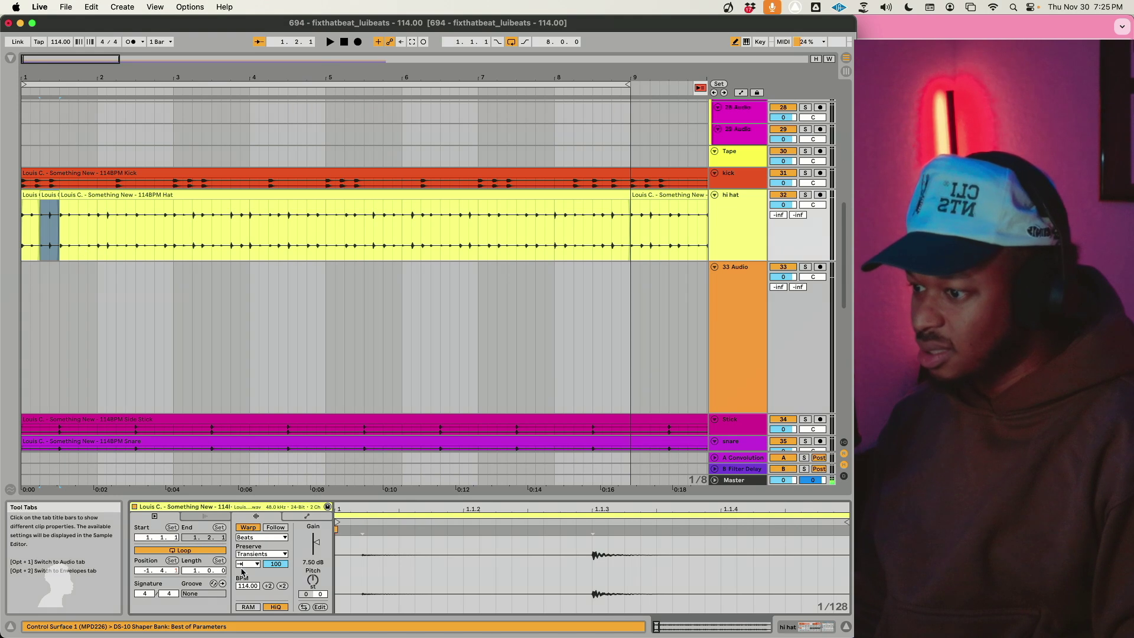
pyautogui.click(268, 586)
pyautogui.press('space')
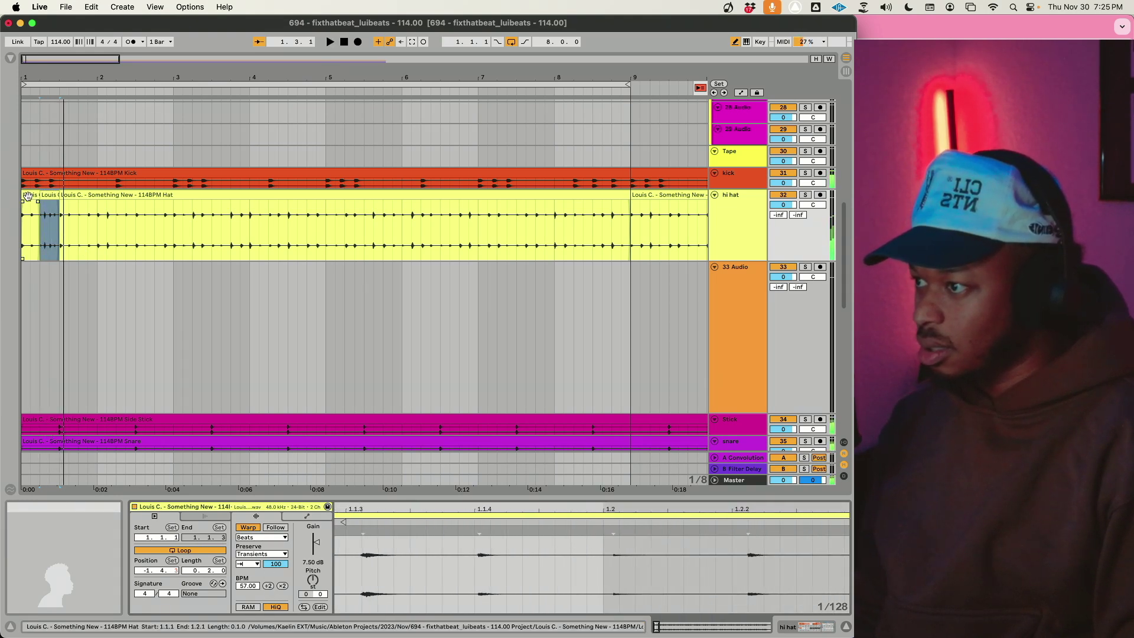
pyautogui.click(29, 195)
pyautogui.press('space')
pyautogui.press('space')
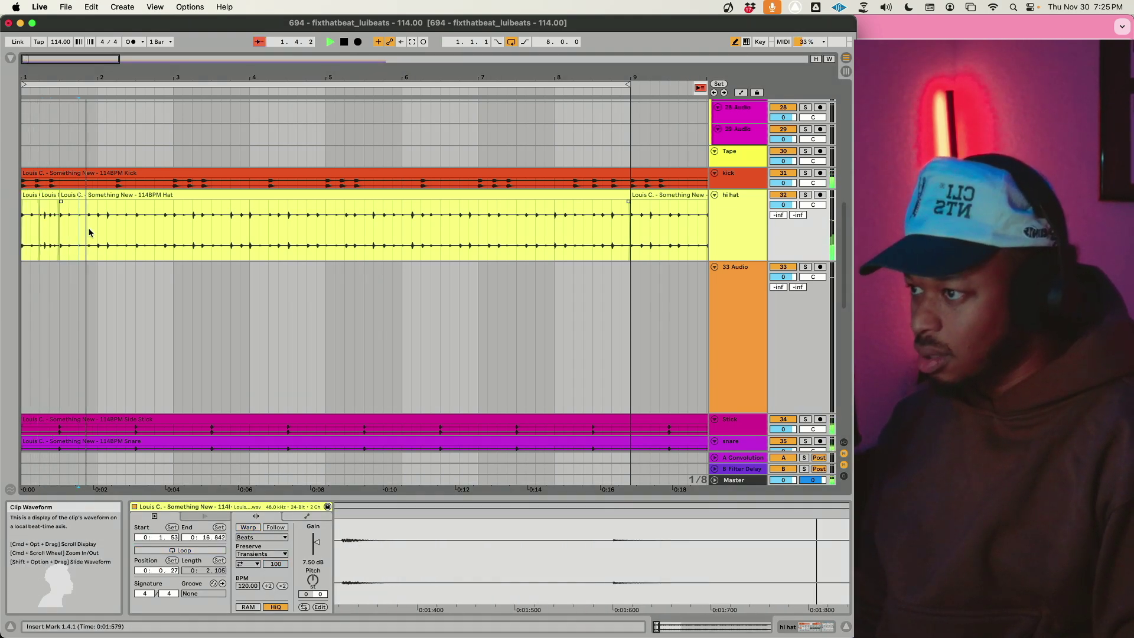
# Step: Move the second hi hat slice to 2.1.3 and loop the slices across bars 1–3
pyautogui.click(50, 195)
pyautogui.moveTo(50, 195); pyautogui.dragTo(108, 210)
pyautogui.click(88, 221)
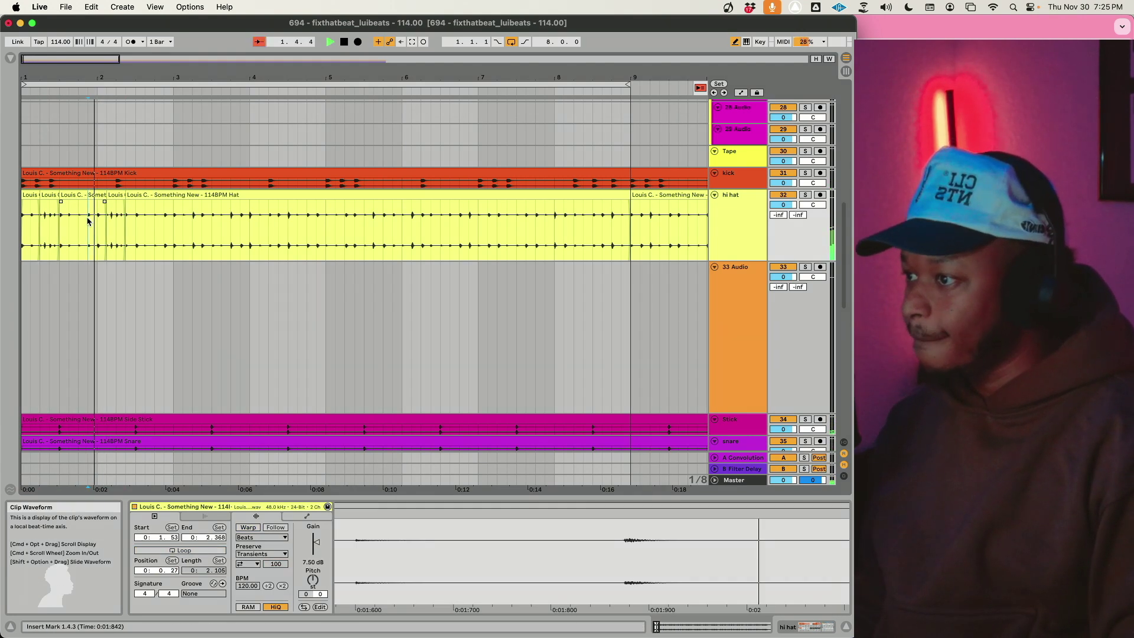
pyautogui.click(31, 195)
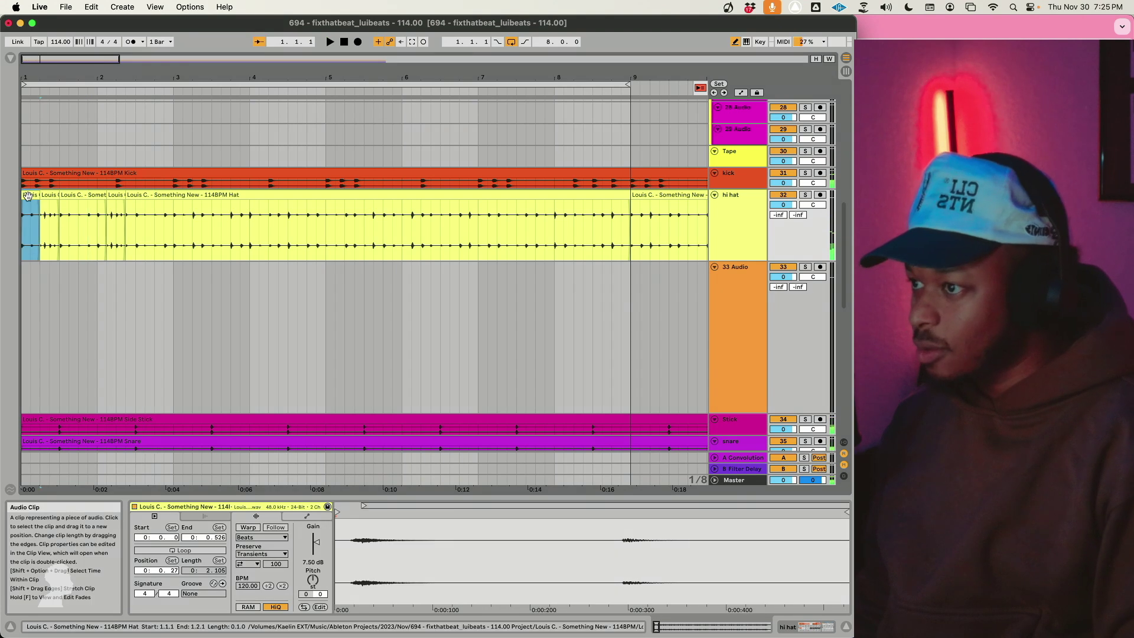
pyautogui.keyDown('shift'); pyautogui.click(172, 248); pyautogui.keyUp('shift')
pyautogui.rightClick(133, 236)
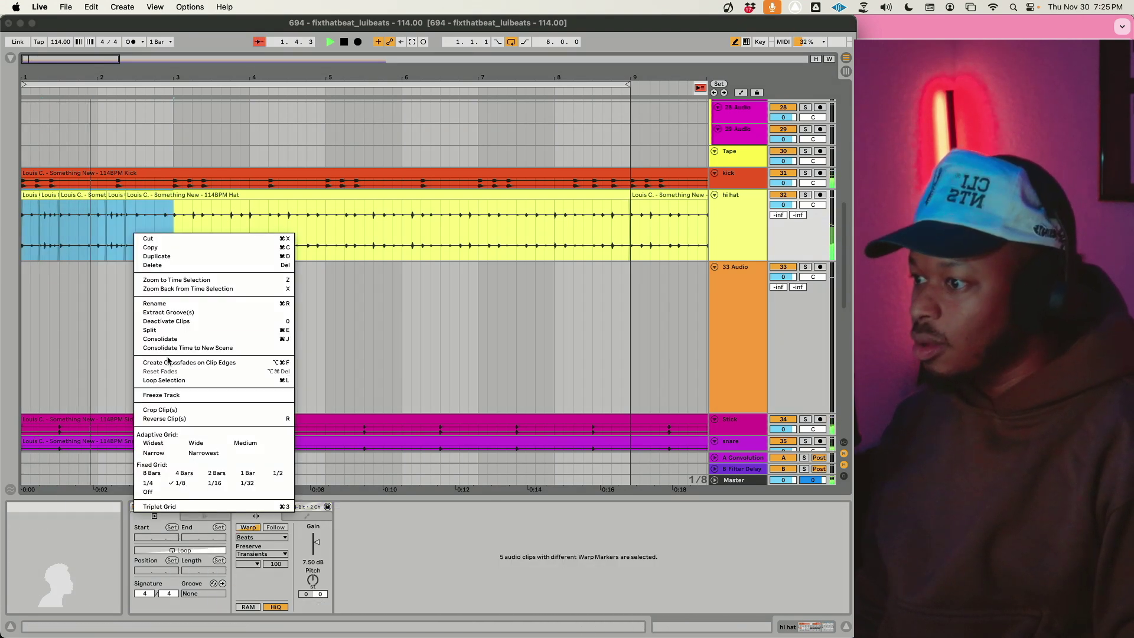
pyautogui.click(170, 375)
pyautogui.click(163, 244)
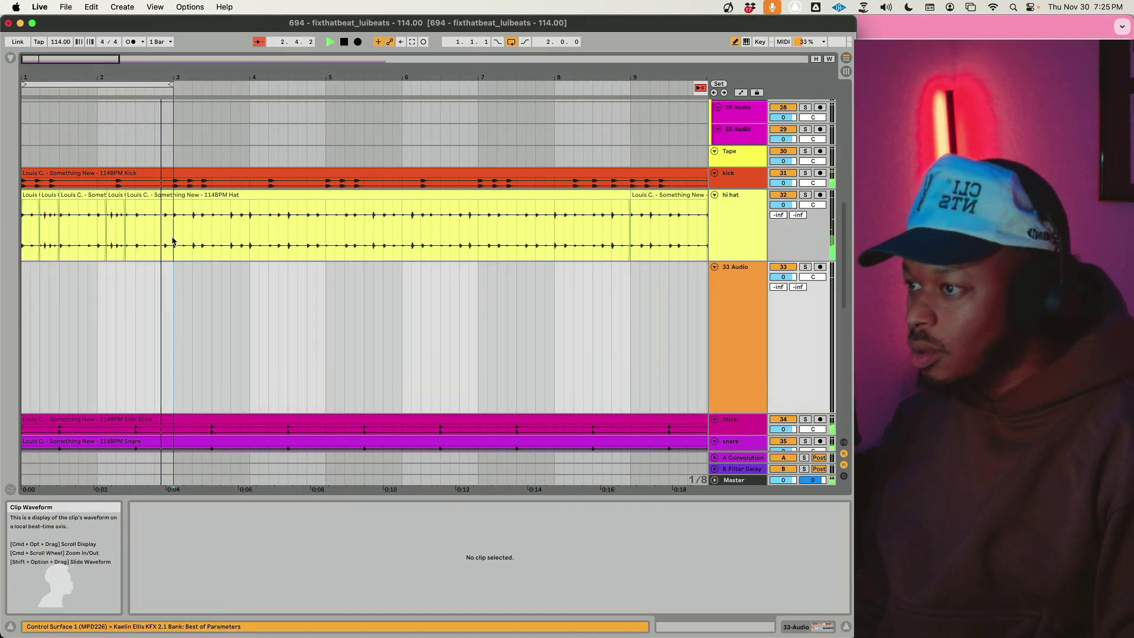
pyautogui.click(118, 194)
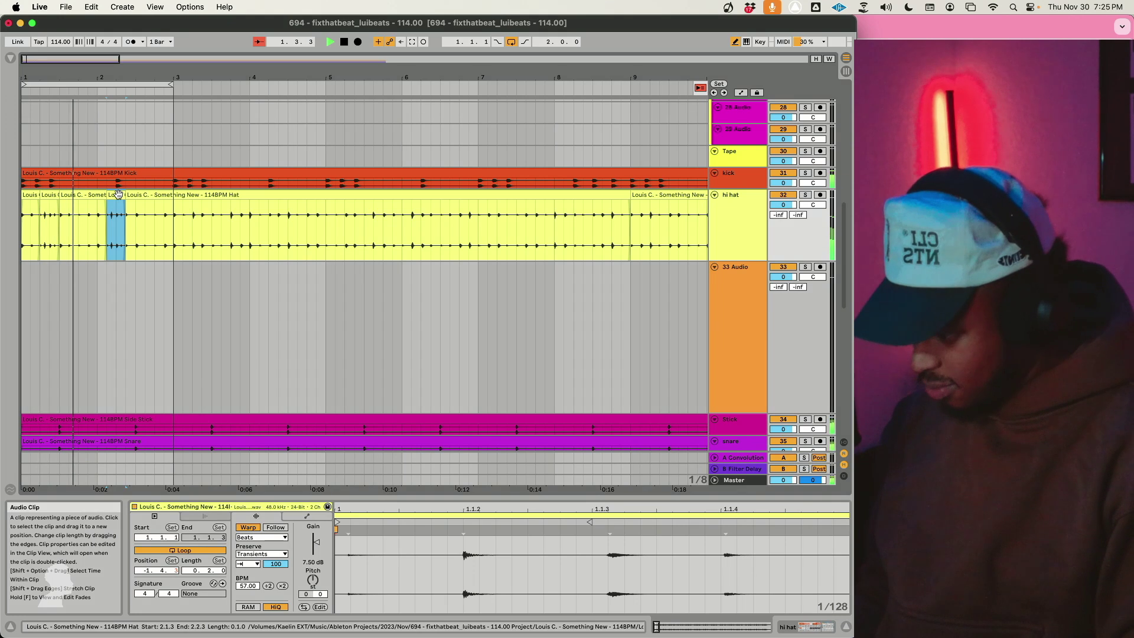
# Step: Shift the loop to bars 2–4, paste a hi hat hit at 3.2.3, and stretch the earlier clip to fill the gap
pyautogui.moveTo(112, 84); pyautogui.dragTo(188, 84)
pyautogui.click(201, 228)
pyautogui.click(197, 233)
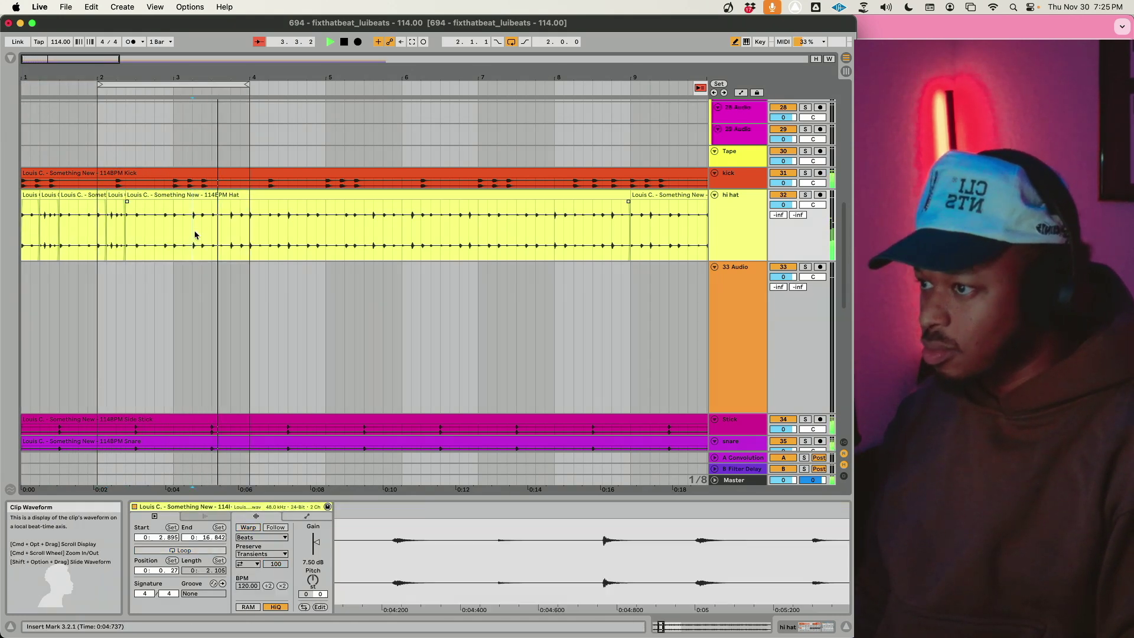
pyautogui.press('super+v')
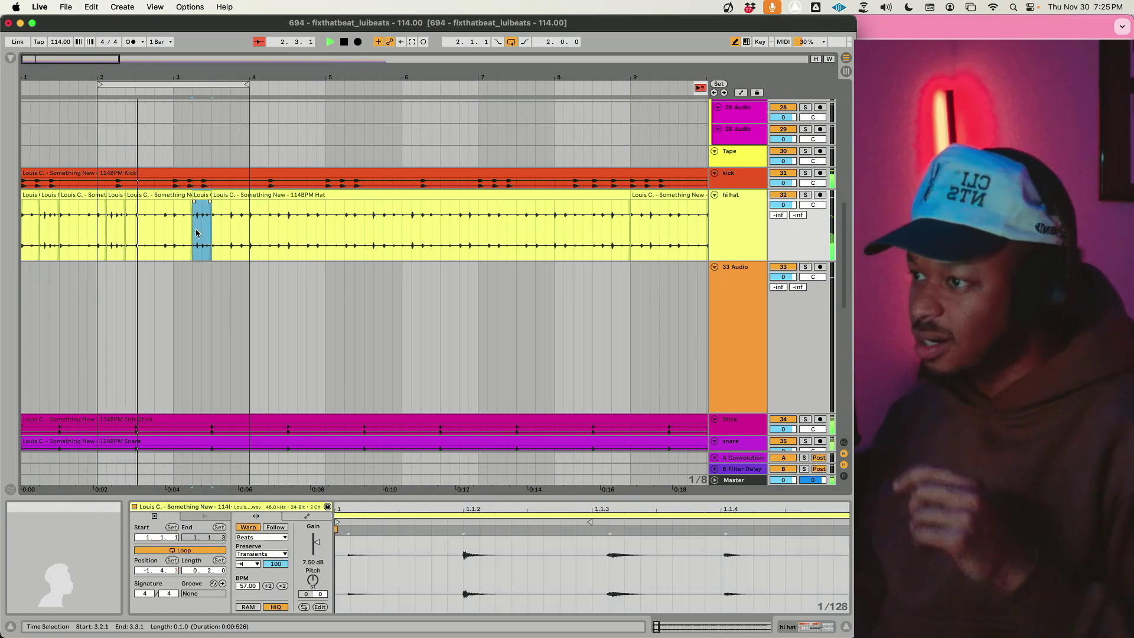
pyautogui.press('Right')
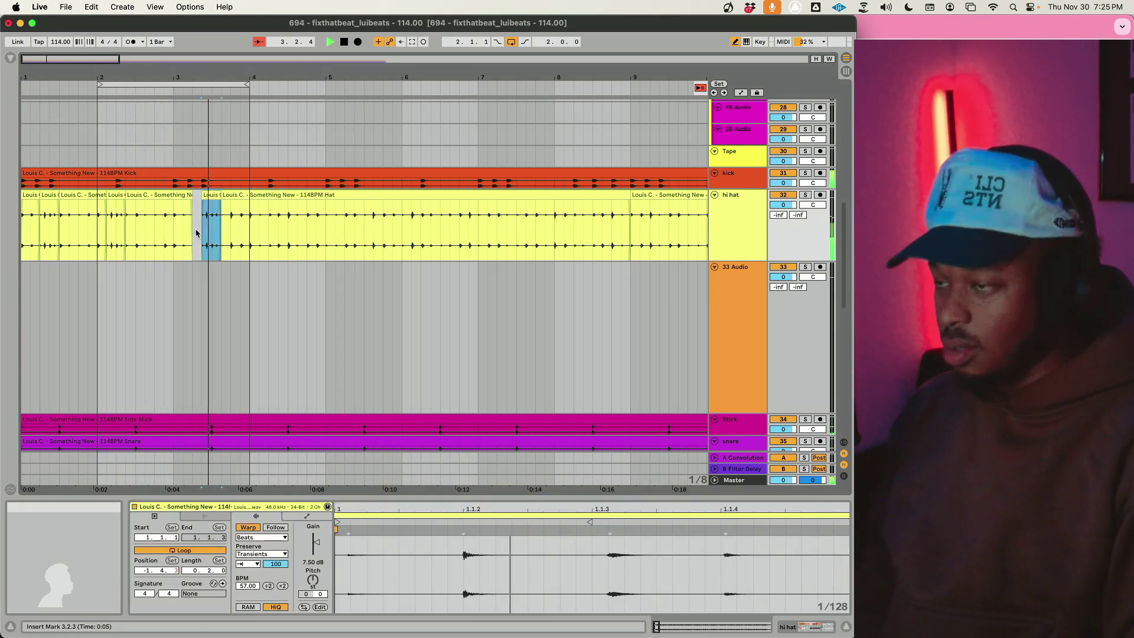
pyautogui.moveTo(192, 199); pyautogui.dragTo(201, 199)
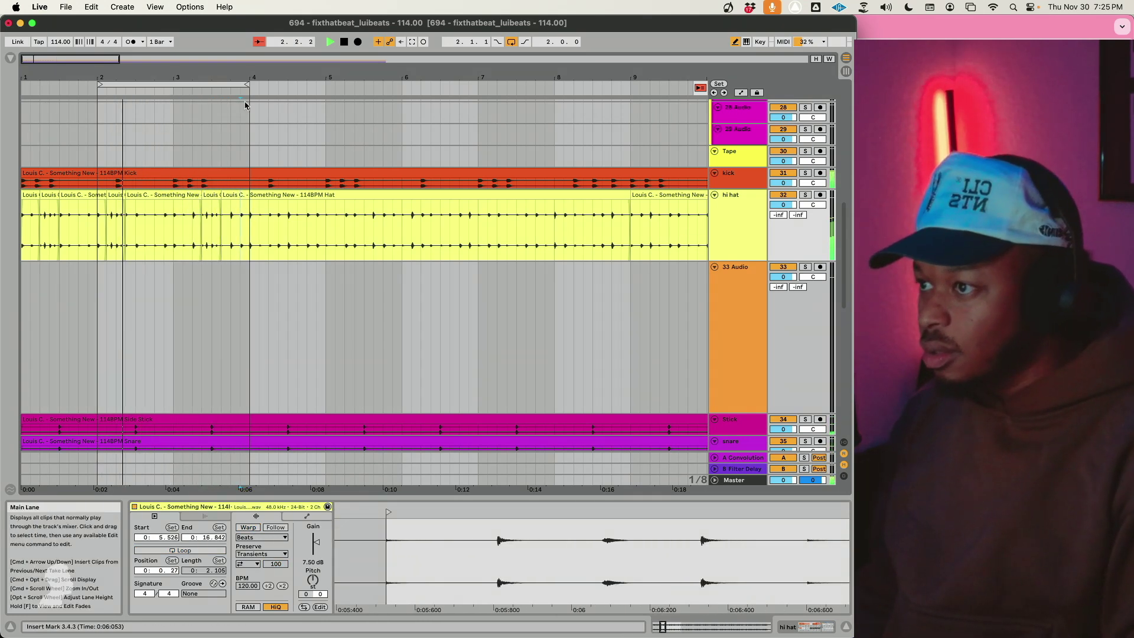
# Step: Move the loop half a bar later and paste another hi hat hit at 4.1.3
pyautogui.moveTo(246, 86); pyautogui.dragTo(319, 87)
pyautogui.click(266, 240)
pyautogui.press('space')
pyautogui.click(258, 235)
pyautogui.press('super+v')
pyautogui.click(254, 235)
pyautogui.press('space')
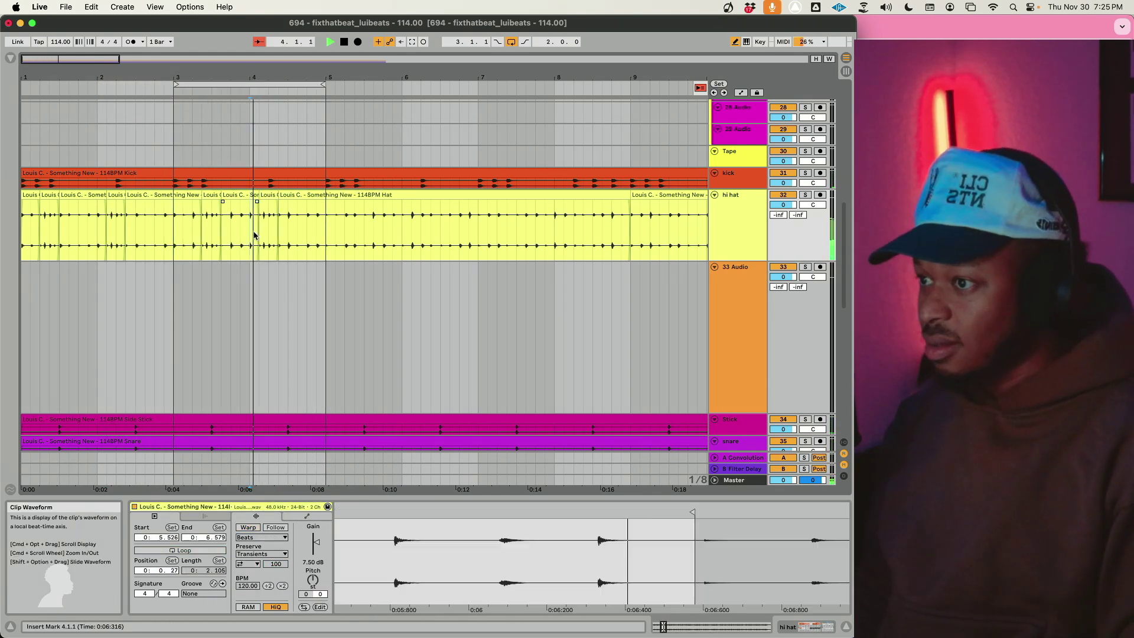
# Step: Select the hi hat pattern across bars 1–5 and duplicate it into bars 5–9
pyautogui.click(295, 196)
pyautogui.click(303, 223)
pyautogui.press('space')
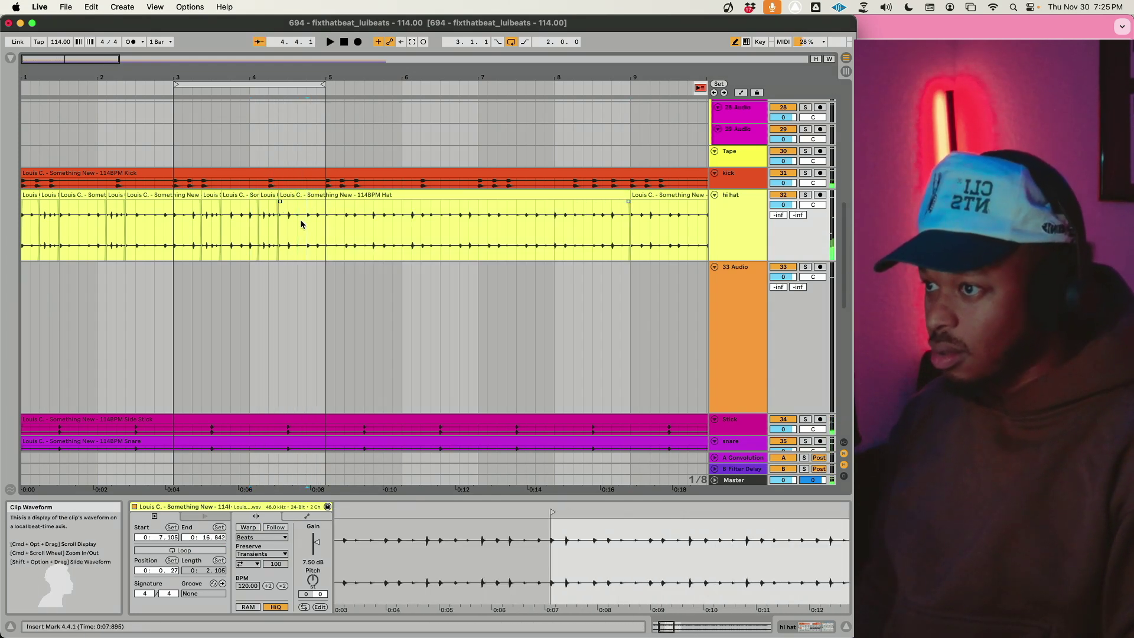
pyautogui.click(313, 221)
pyautogui.moveTo(313, 222); pyautogui.dragTo(15, 232)
pyautogui.press('space')
pyautogui.press('cmd+d')
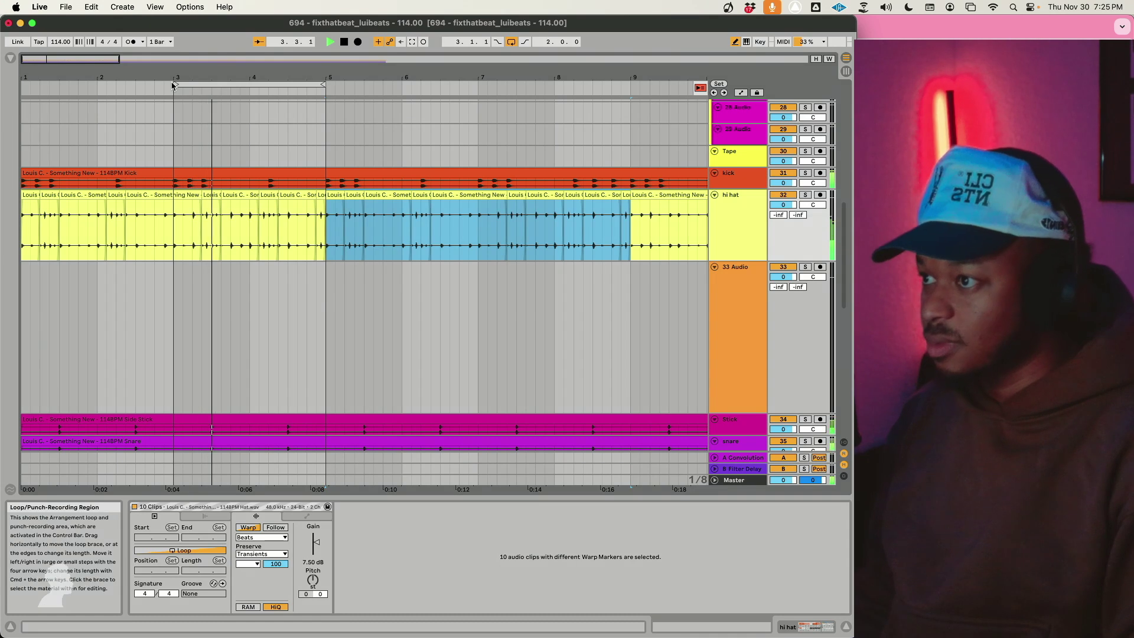
# Step: Copy the hi hat slices from bars 1–5 onto track 33
pyautogui.moveTo(175, 85); pyautogui.dragTo(24, 85)
pyautogui.moveTo(329, 241); pyautogui.dragTo(28, 269)
pyautogui.click(805, 267)
pyautogui.click(739, 303)
pyautogui.doubleClick(740, 303)
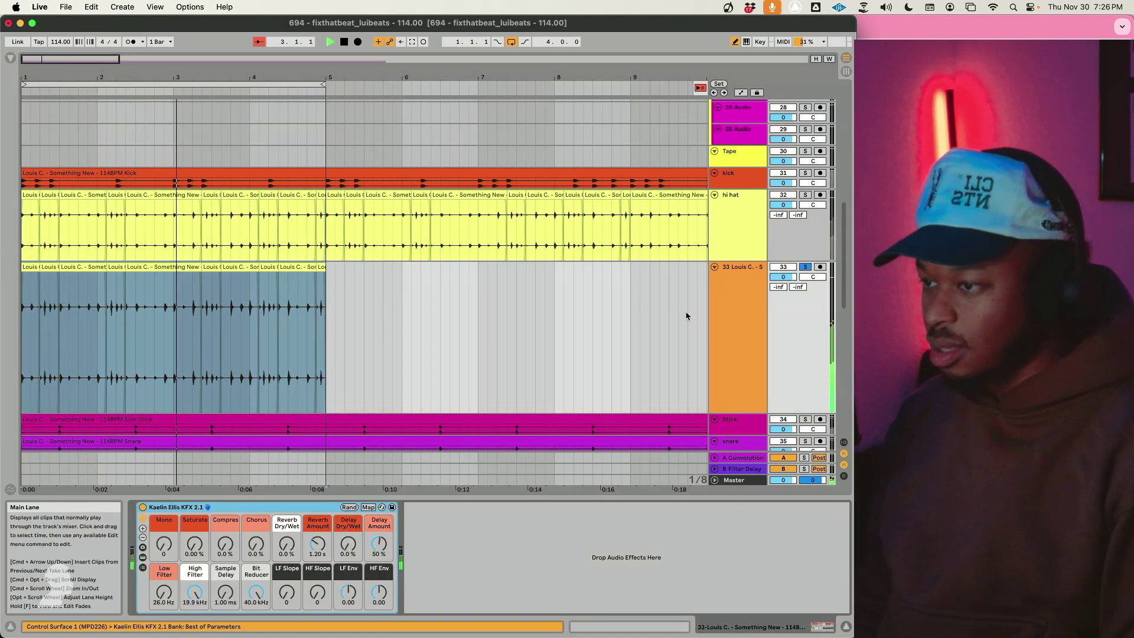
pyautogui.click(805, 267)
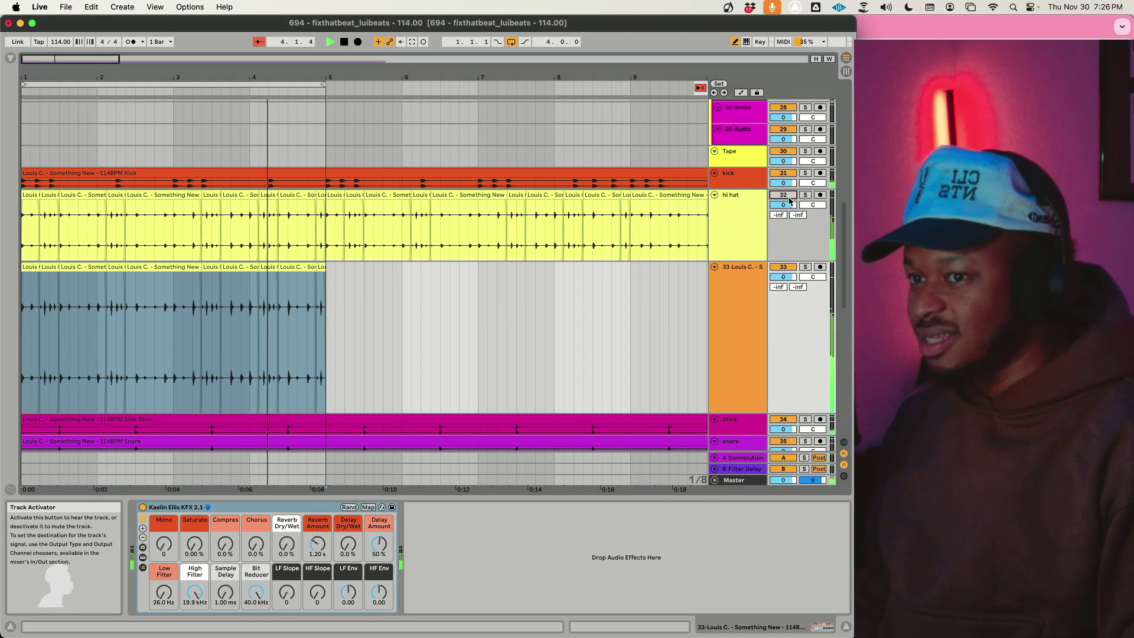
# Step: Lower track 33's KFX high filter to 2.88 kHz, raise the clips' gain to 17.9 dB, and turn transient looping off
pyautogui.moveTo(195, 593); pyautogui.dragTo(164, 587)
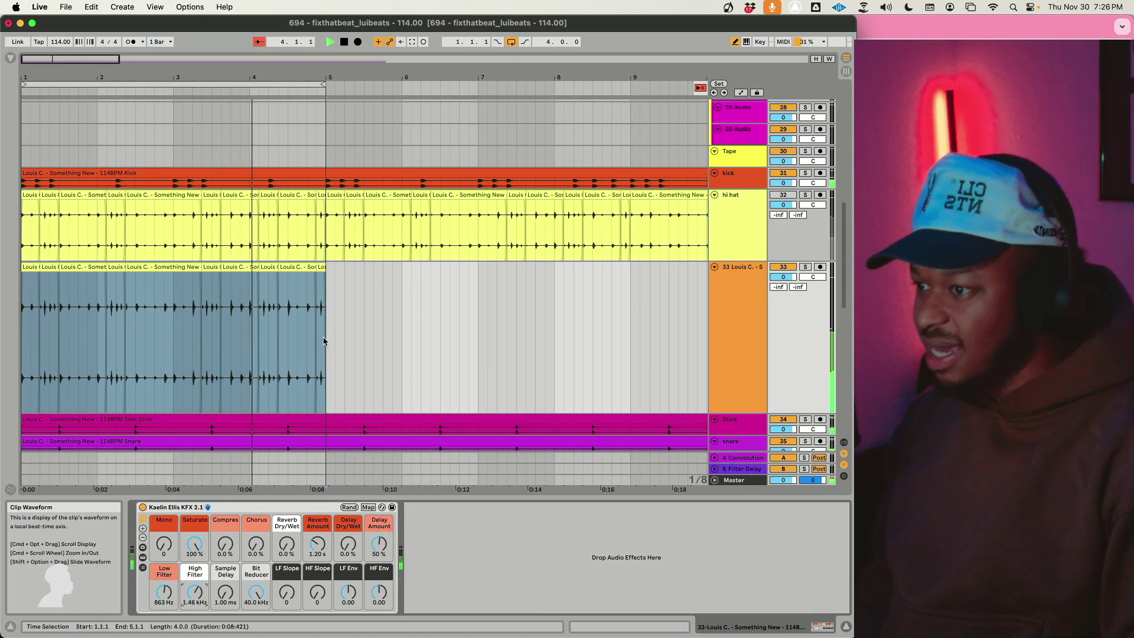
pyautogui.moveTo(332, 342); pyautogui.dragTo(2, 331)
pyautogui.click(593, 628)
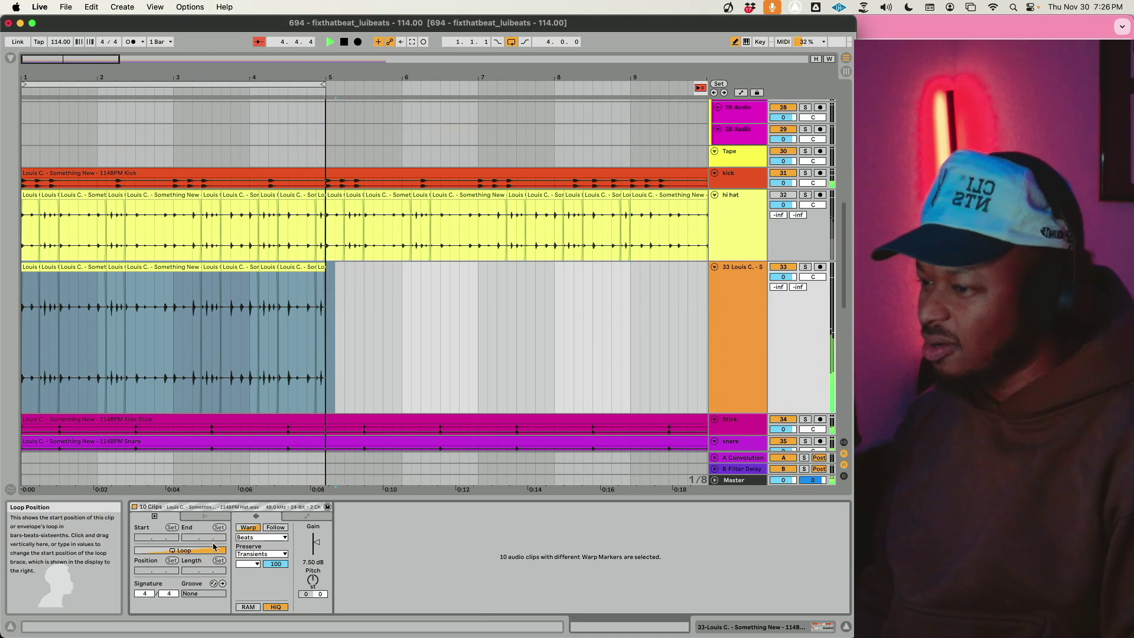
pyautogui.moveTo(316, 541); pyautogui.dragTo(316, 537)
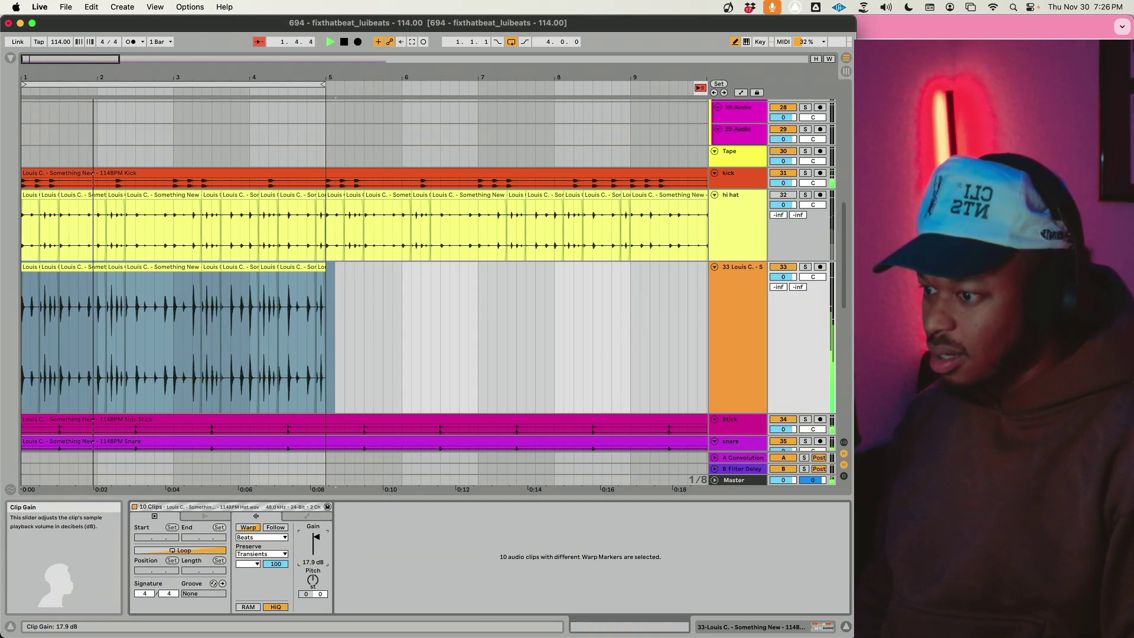
pyautogui.click(249, 564)
pyautogui.click(250, 572)
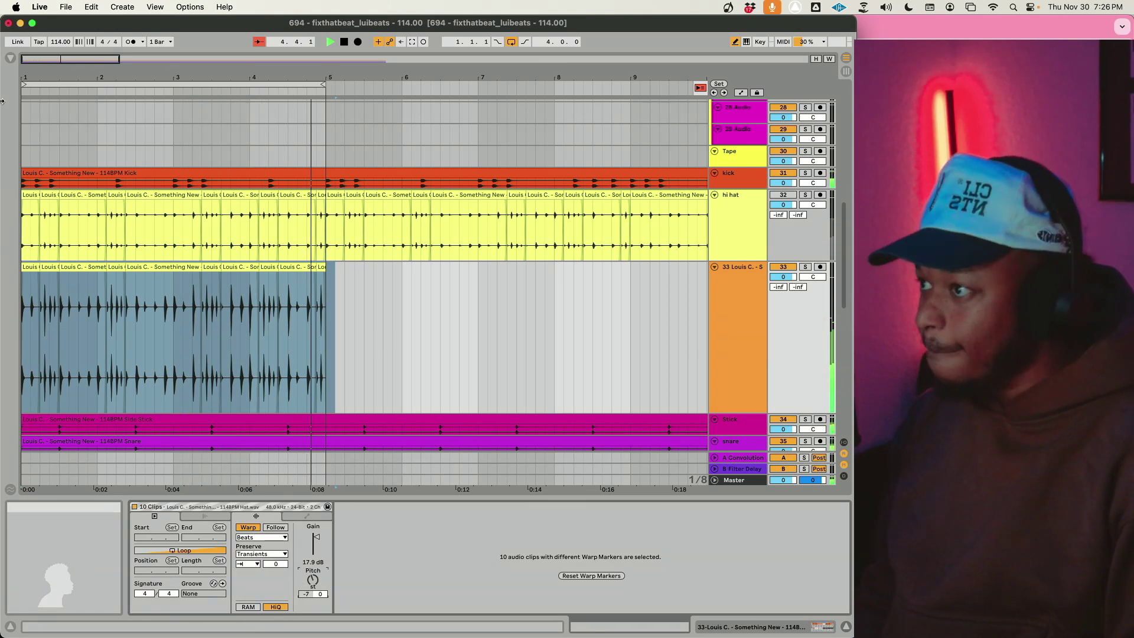
pyautogui.click(10, 57)
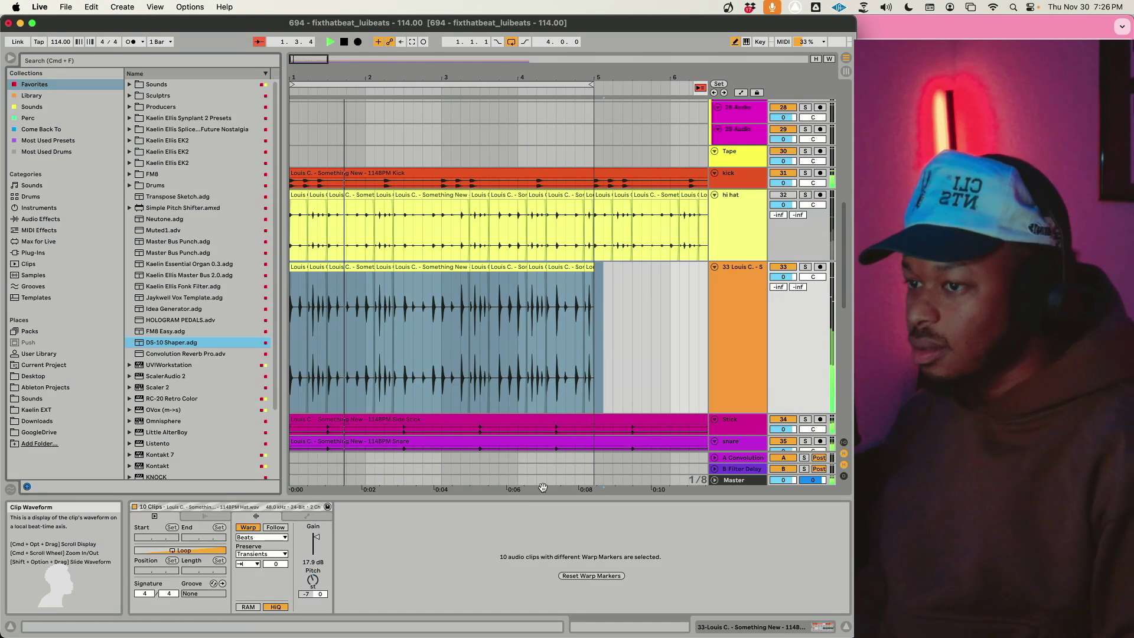
# Step: Add the Pipe Resonator preset from Corpus to track 33's effect chain
pyautogui.click(732, 362)
pyautogui.moveTo(225, 593); pyautogui.dragTo(225, 591)
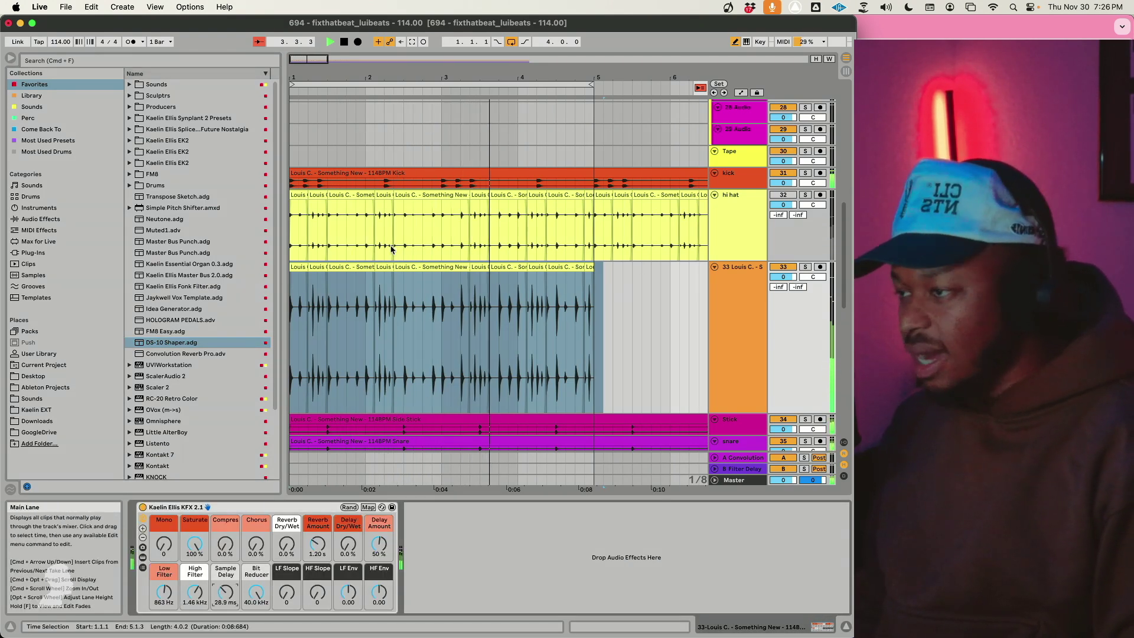
pyautogui.click(65, 220)
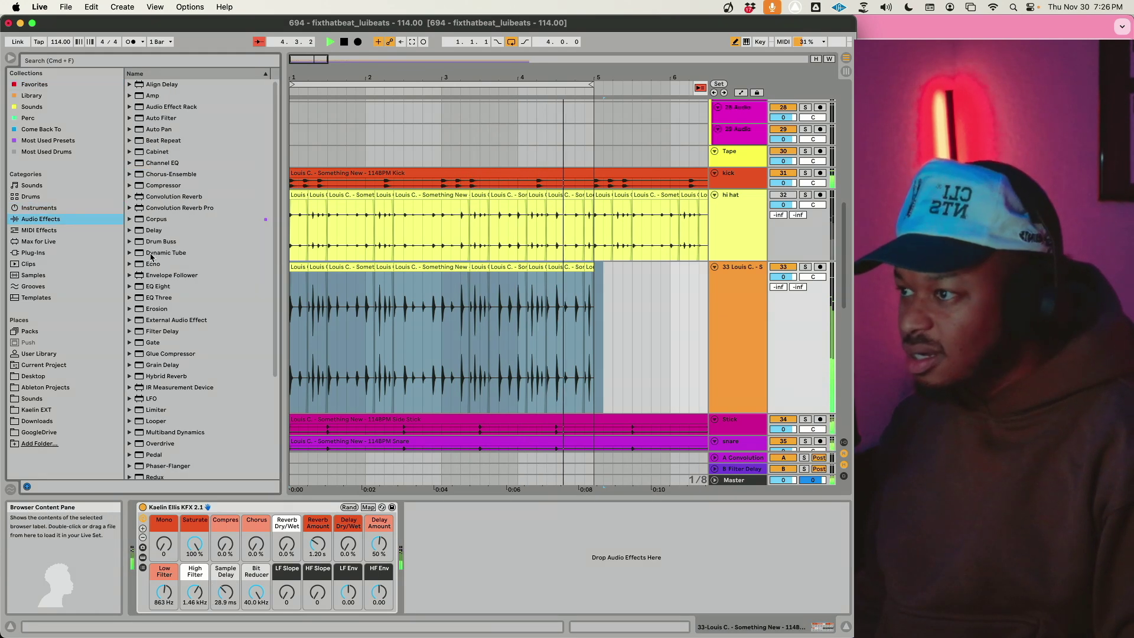
pyautogui.click(131, 220)
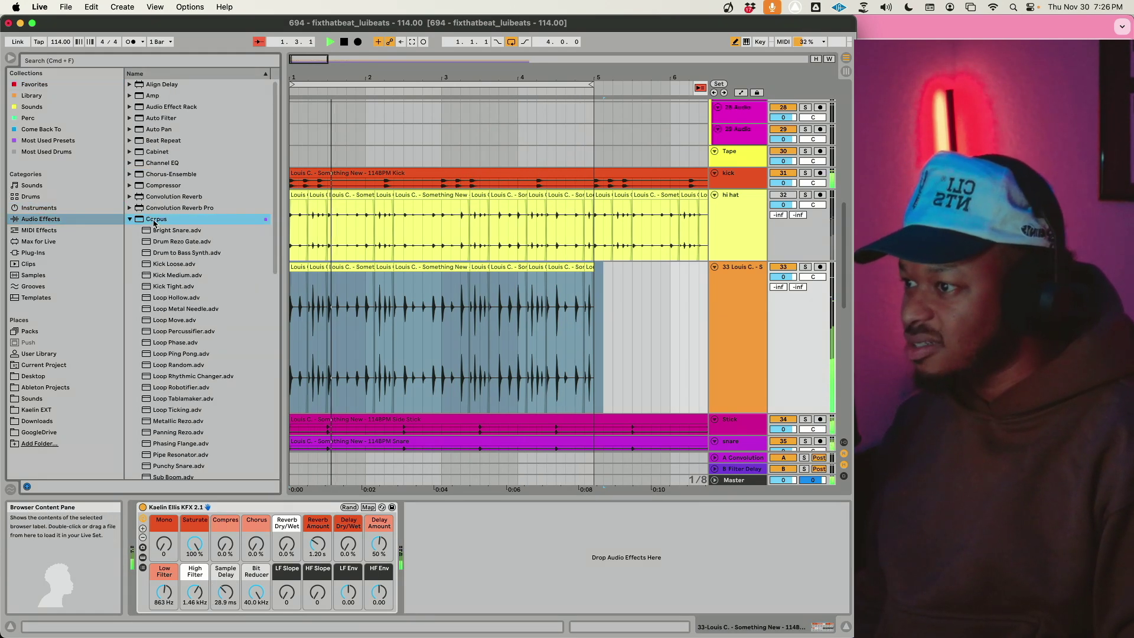
pyautogui.scroll(-5, 189, 307)
pyautogui.moveTo(176, 335); pyautogui.dragTo(332, 353)
pyautogui.moveTo(384, 443); pyautogui.dragTo(486, 523)
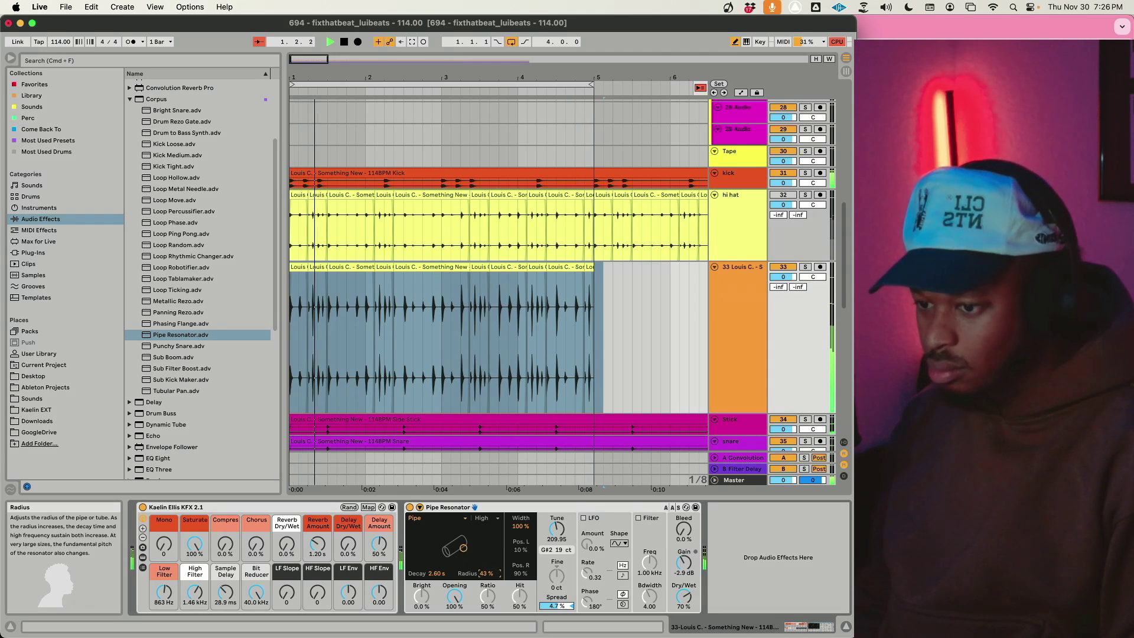
# Step: Set the Pipe Resonator fully wet with about 140 ms decay and 100% radius while the arrangement plays
pyautogui.moveTo(684, 597); pyautogui.dragTo(684, 570)
pyautogui.moveTo(463, 551); pyautogui.dragTo(456, 550)
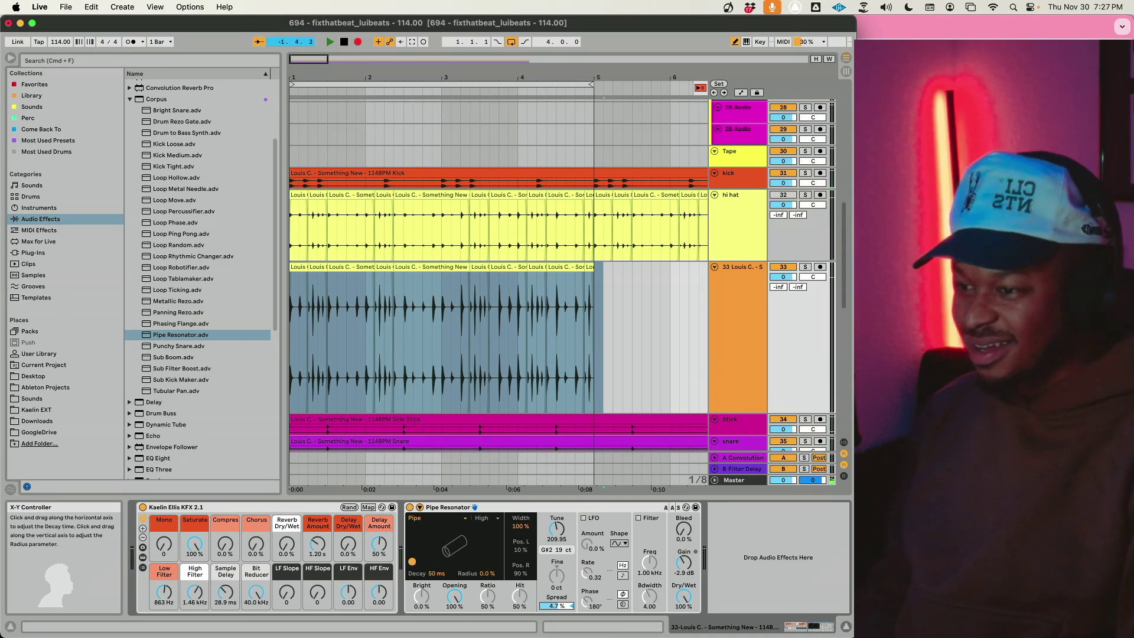
pyautogui.moveTo(413, 561); pyautogui.dragTo(432, 530)
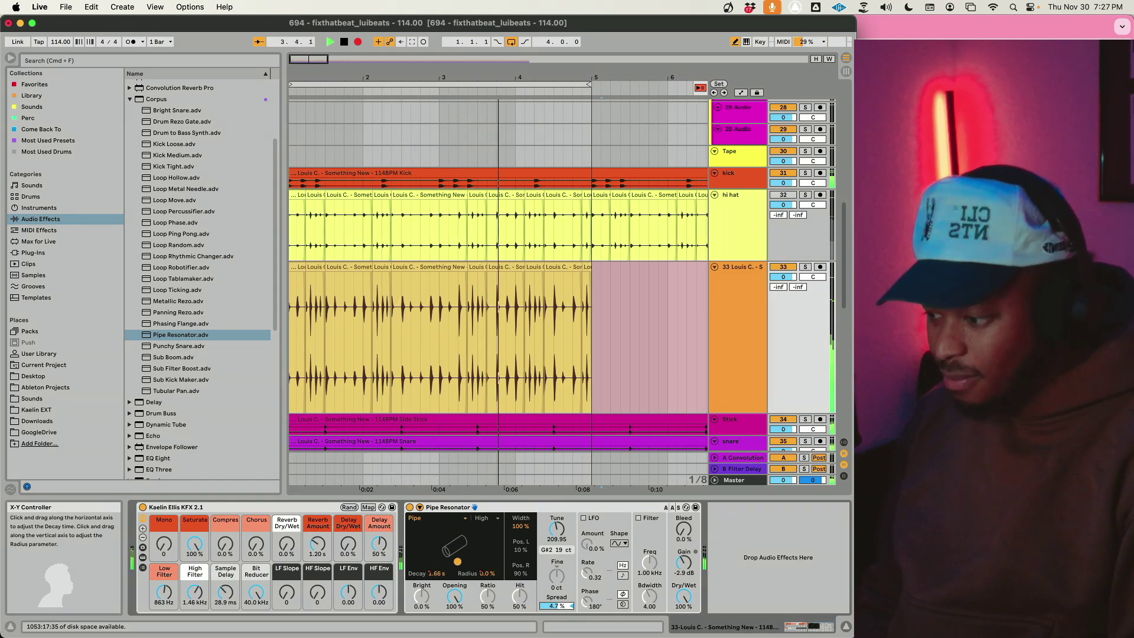
pyautogui.moveTo(432, 561); pyautogui.dragTo(464, 532)
pyautogui.press('F9')
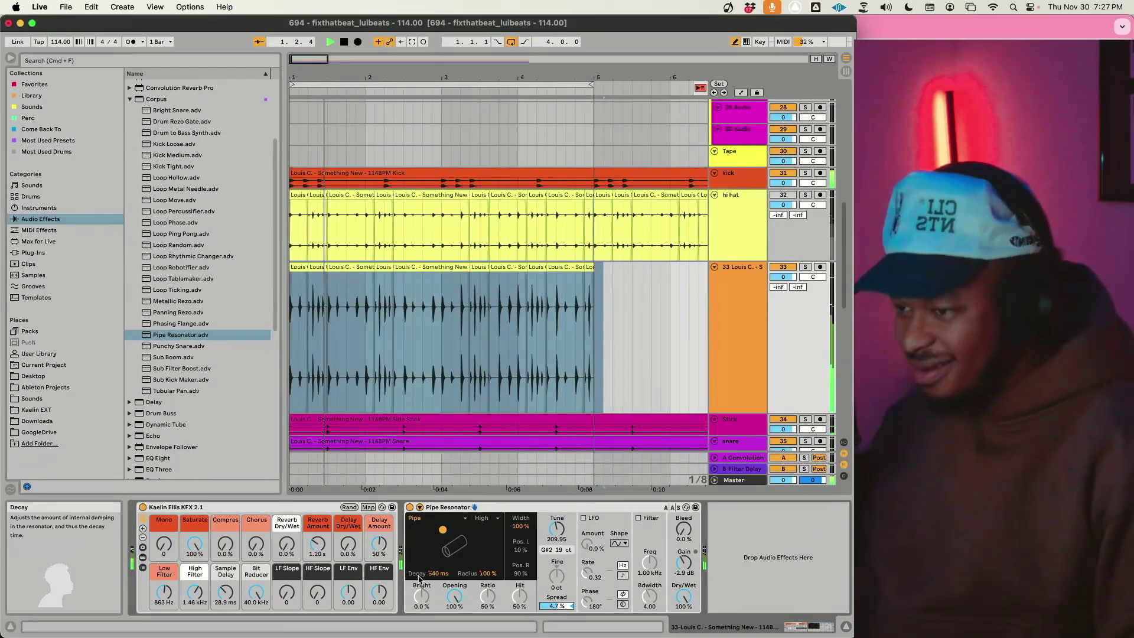
# Step: Freeze track 33 with its resonator, then flatten it to audio
pyautogui.rightClick(726, 315)
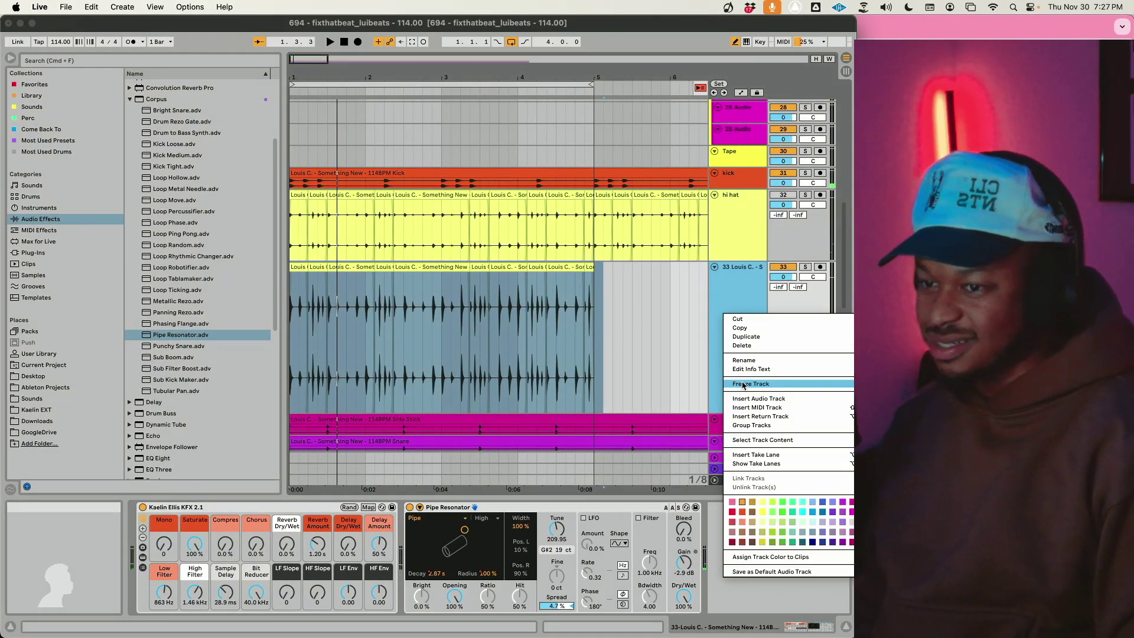
pyautogui.click(742, 384)
pyautogui.rightClick(743, 386)
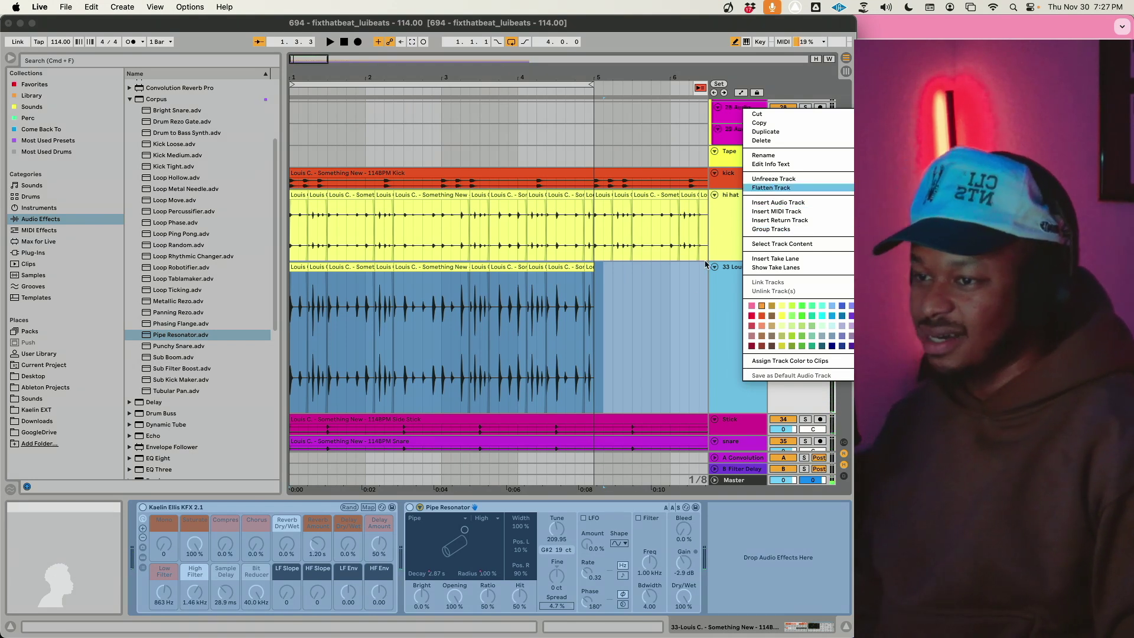
pyautogui.click(771, 187)
# Step: Extend the first flattened clip to bar 5 and move its start to 1.2.1
pyautogui.click(370, 269)
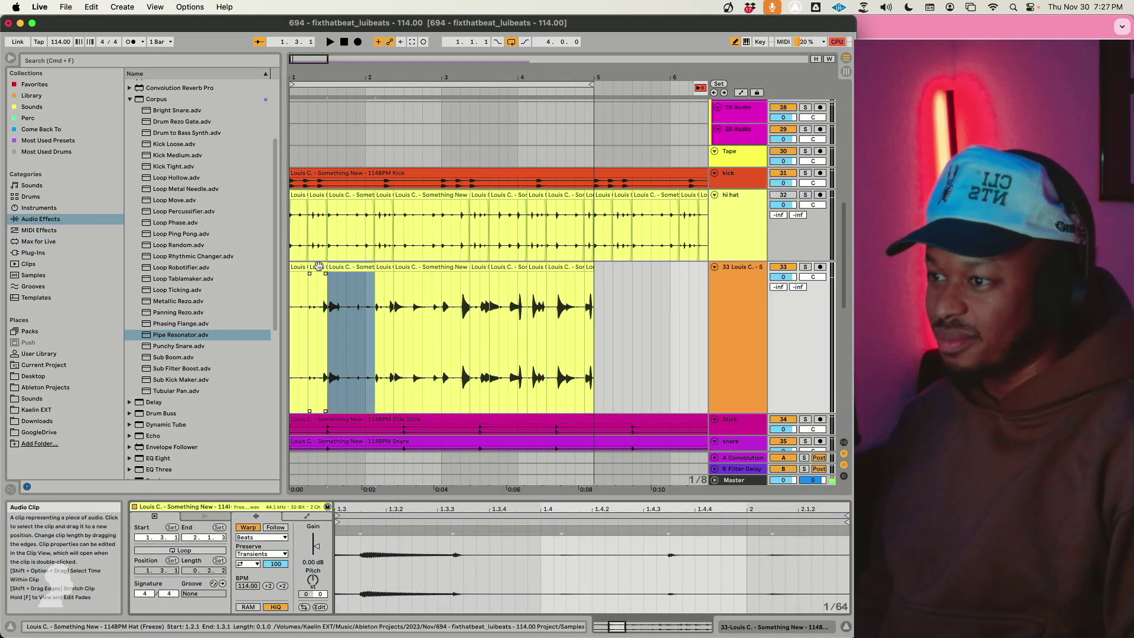
pyautogui.moveTo(307, 268); pyautogui.dragTo(596, 282)
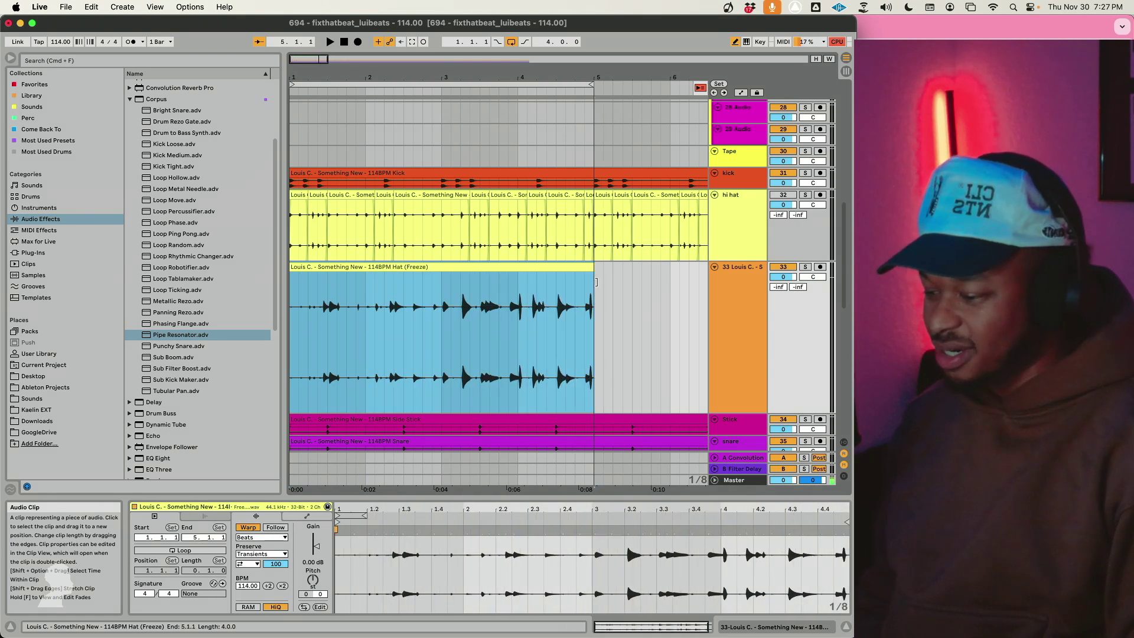
pyautogui.press('space')
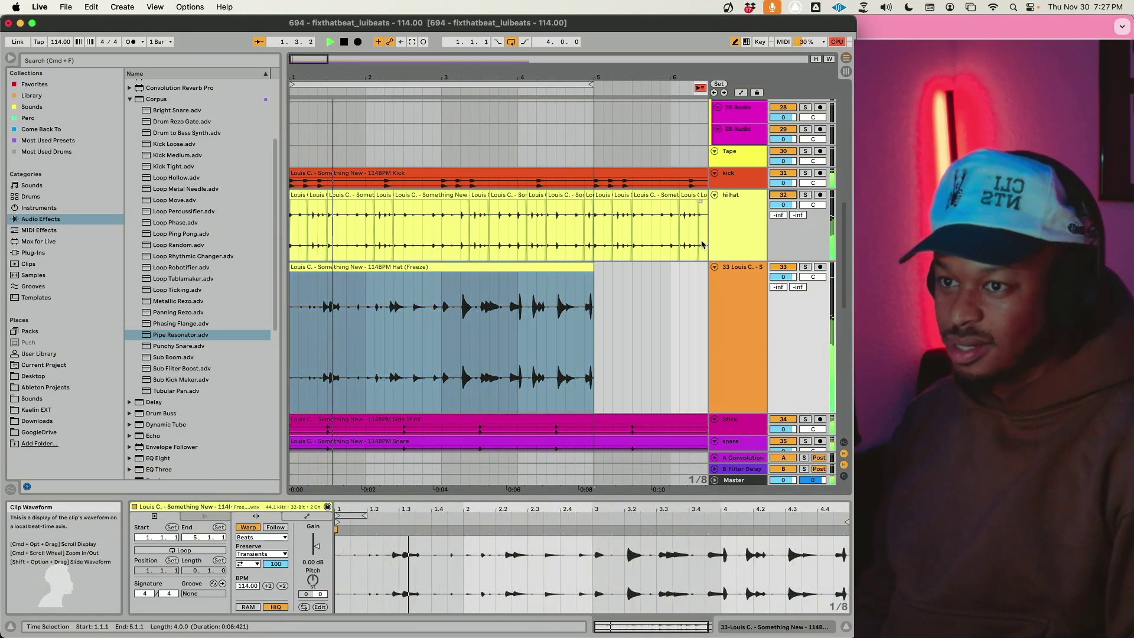
pyautogui.click(456, 268)
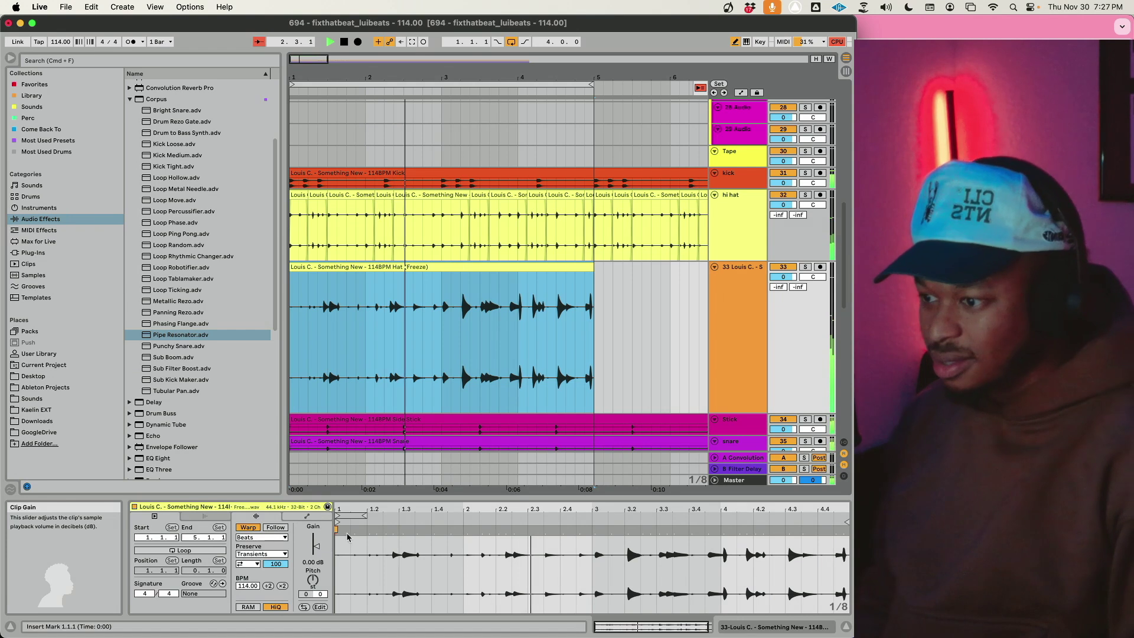
pyautogui.moveTo(341, 522); pyautogui.dragTo(351, 522)
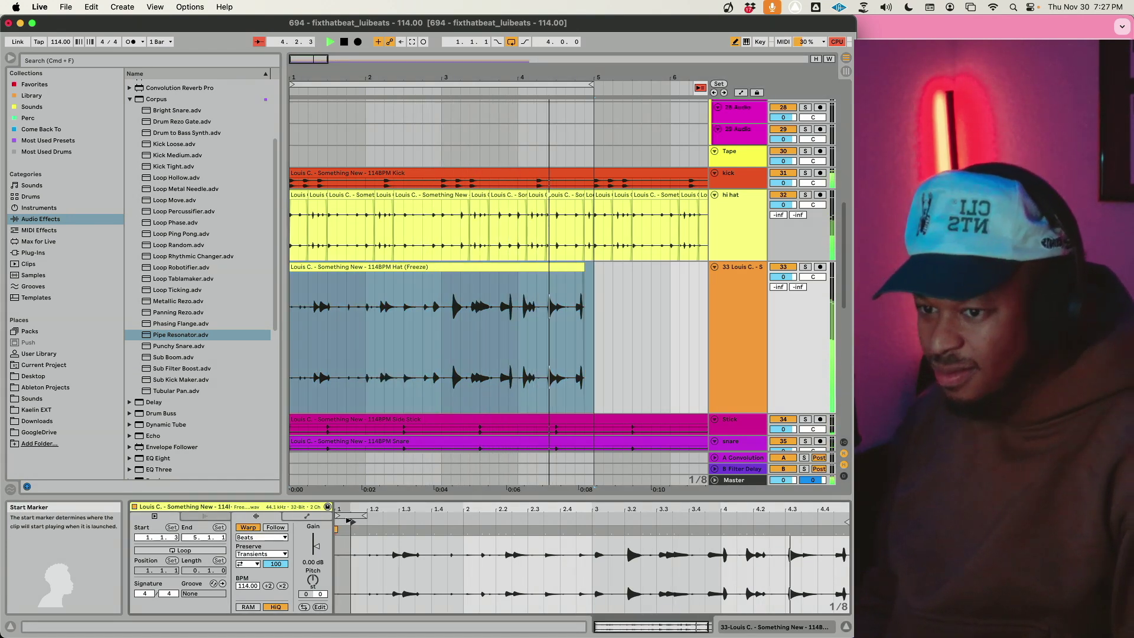
pyautogui.moveTo(350, 521); pyautogui.dragTo(369, 521)
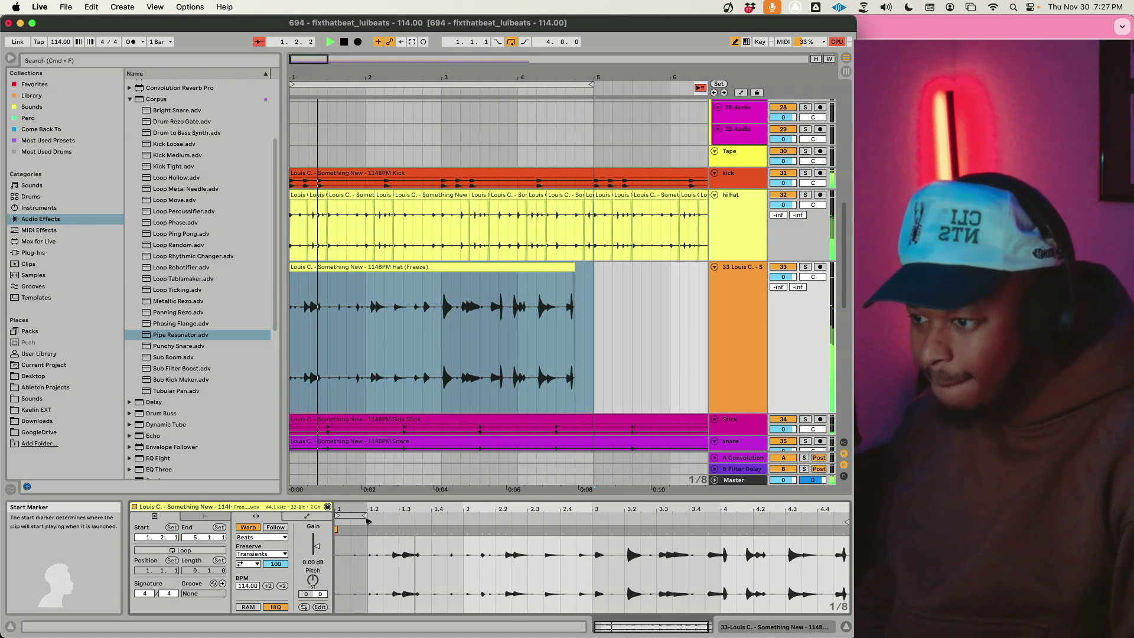
# Step: Set the Hat clip's warp mode to Re-Pitch and double its tempo to 228 BPM for half-time
pyautogui.click(262, 537)
pyautogui.click(267, 568)
pyautogui.click(282, 585)
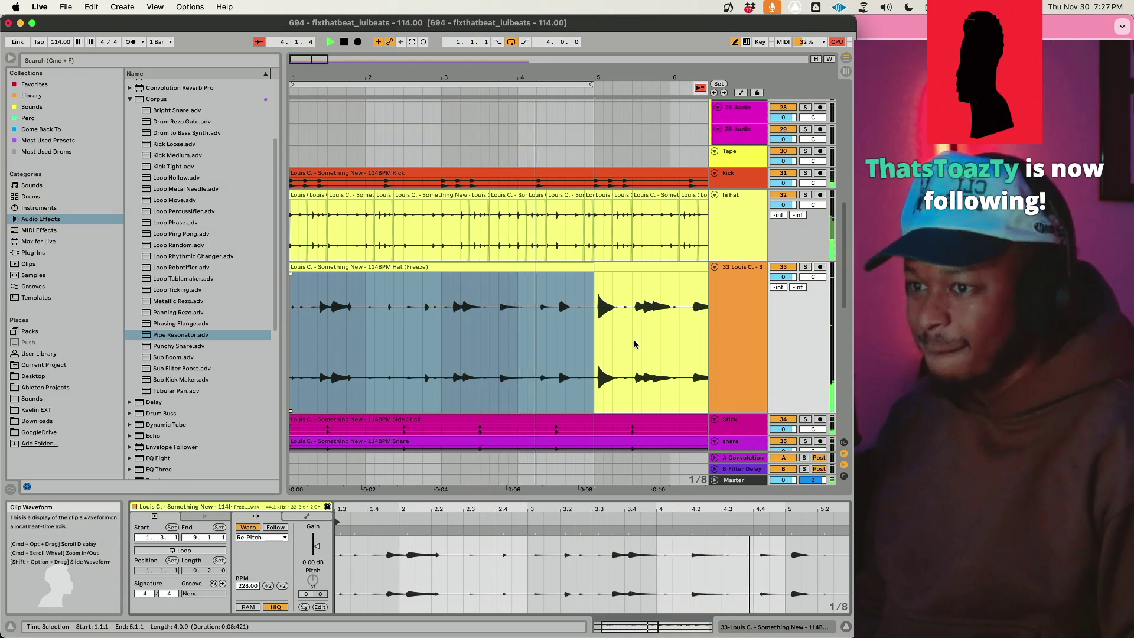
pyautogui.click(766, 341)
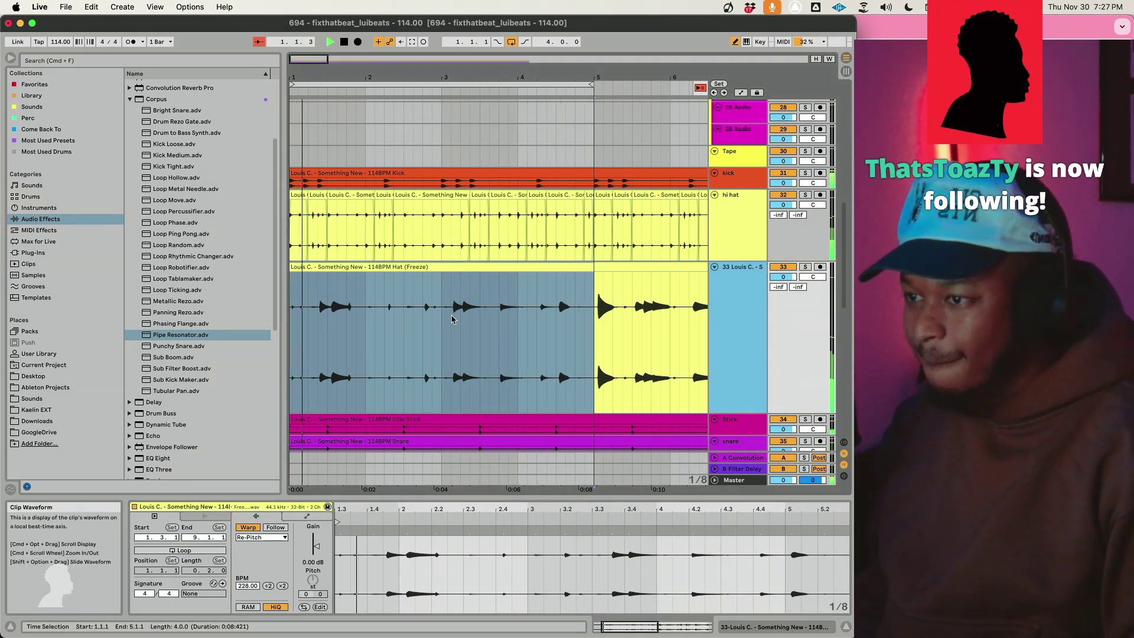
pyautogui.click(460, 295)
pyautogui.click(458, 267)
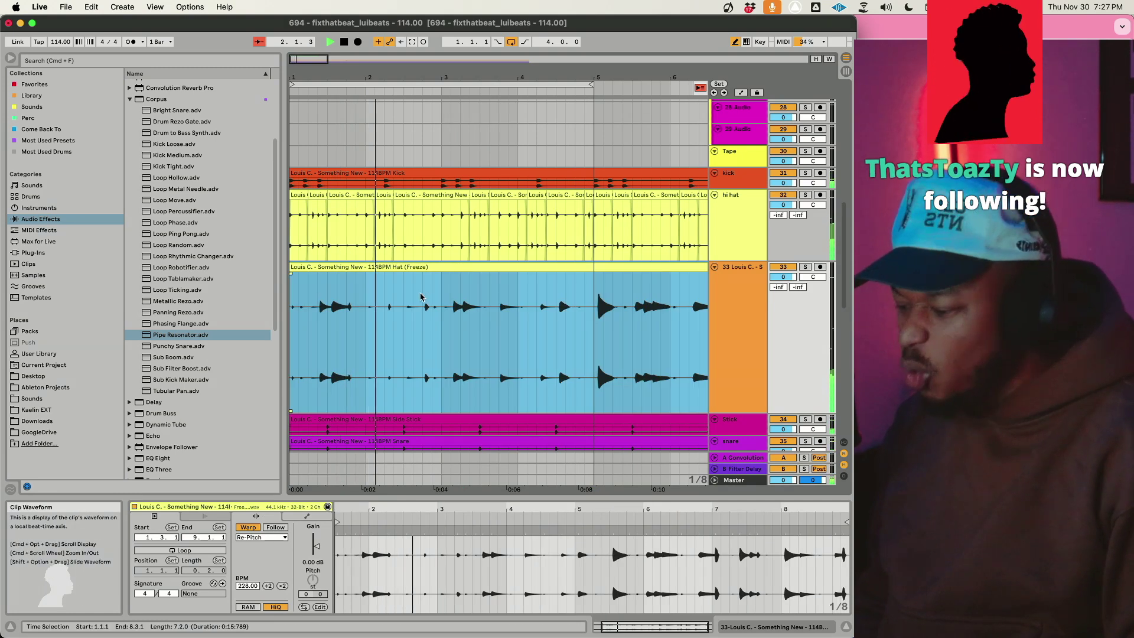
# Step: Switch the Hat clip's warp mode to Beats and raise its clip gain to 4.38 dB
pyautogui.doubleClick(479, 267)
pyautogui.scroll(-6, 608, 360)
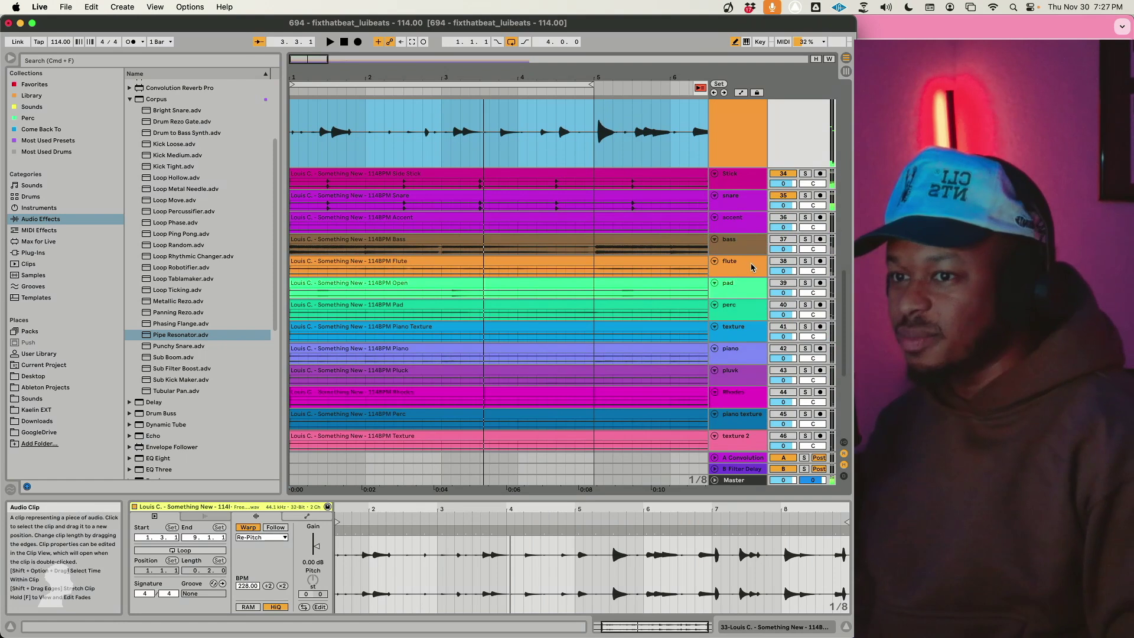
pyautogui.scroll(4, 497, 254)
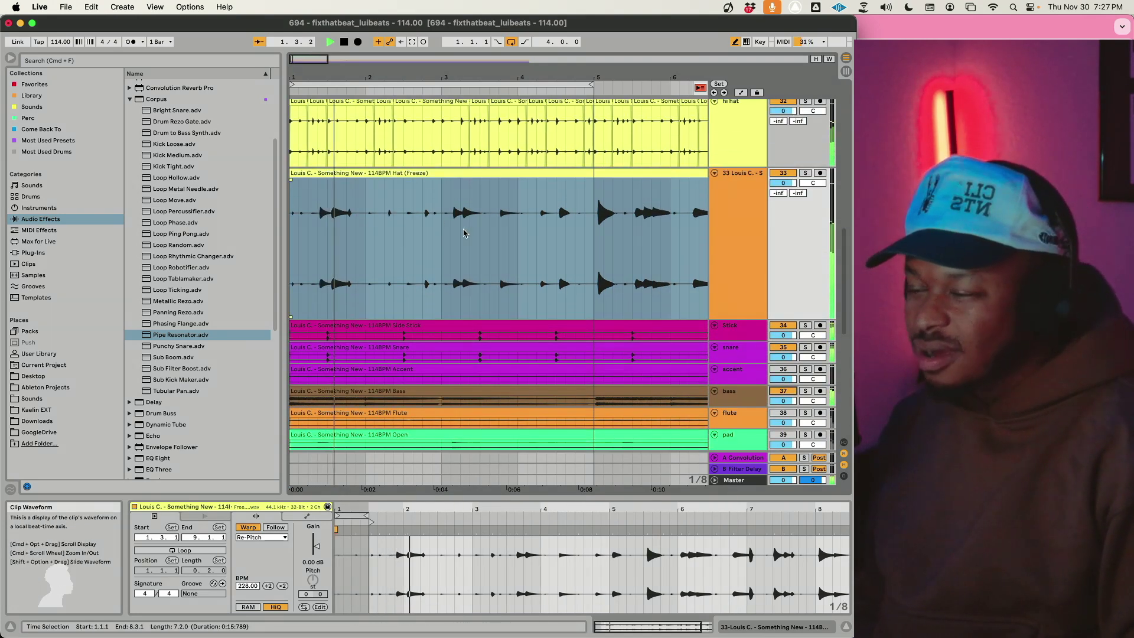
pyautogui.click(344, 167)
pyautogui.doubleClick(352, 169)
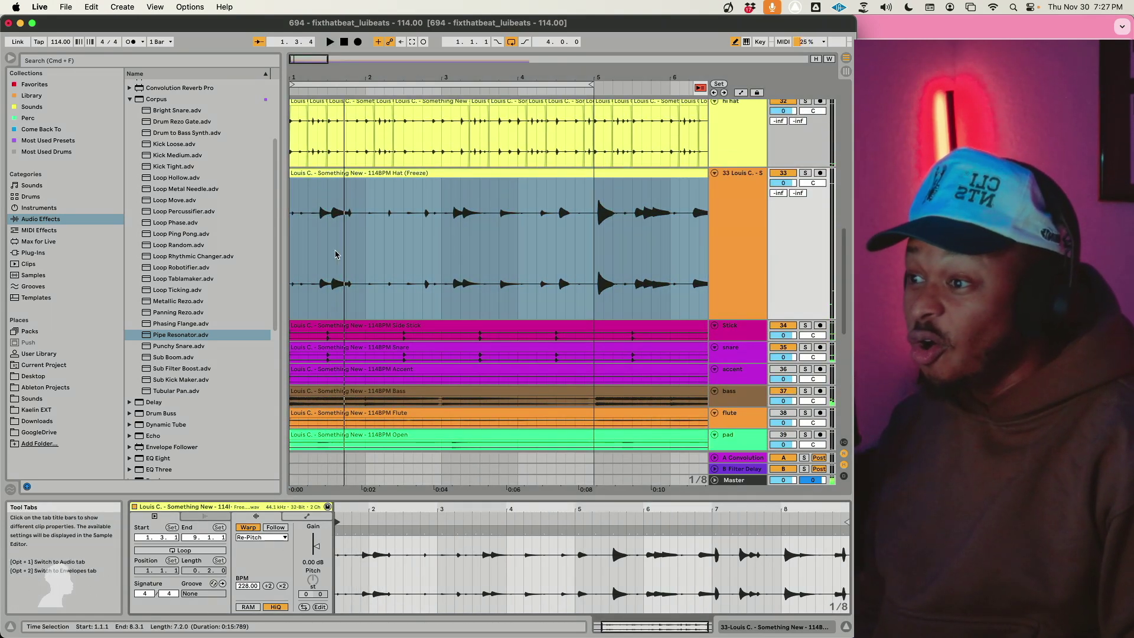
pyautogui.click(262, 537)
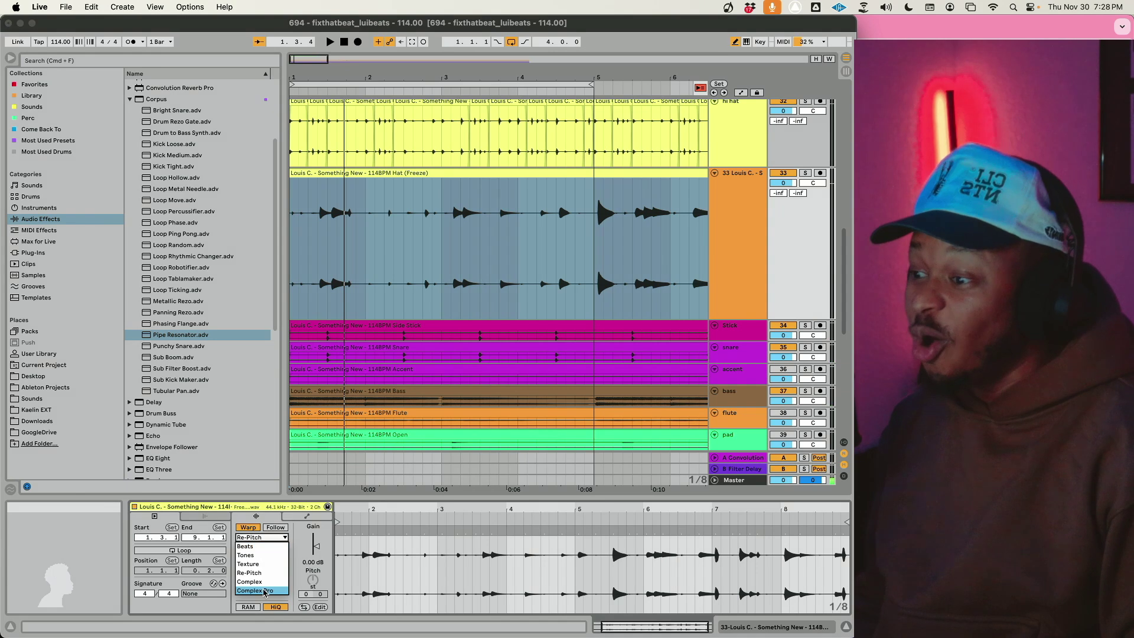
pyautogui.click(257, 546)
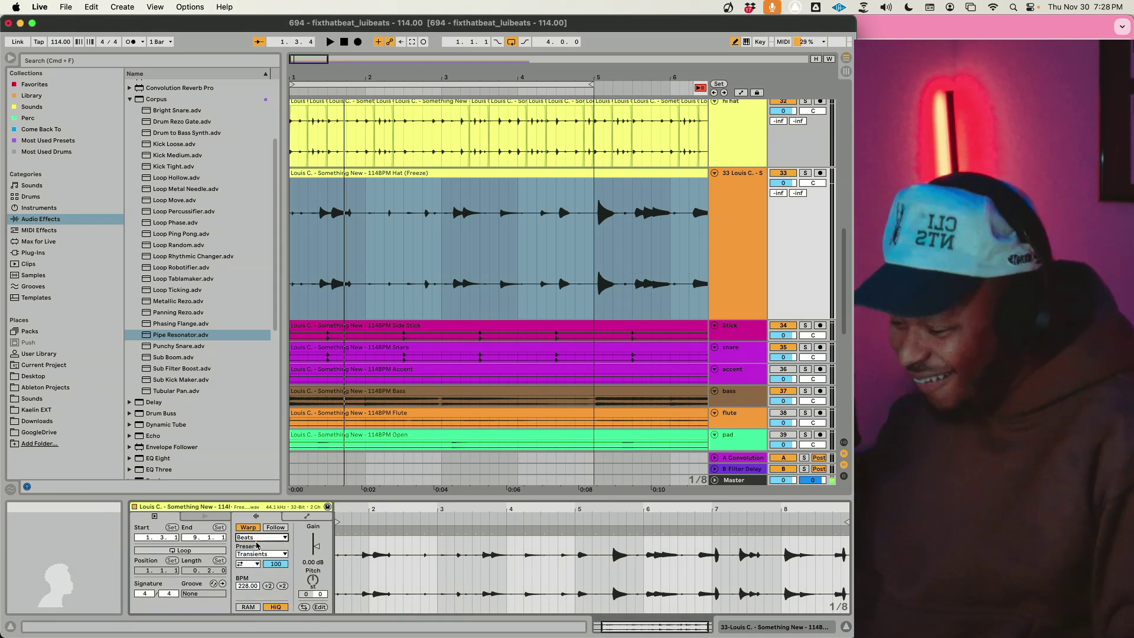
pyautogui.press('space')
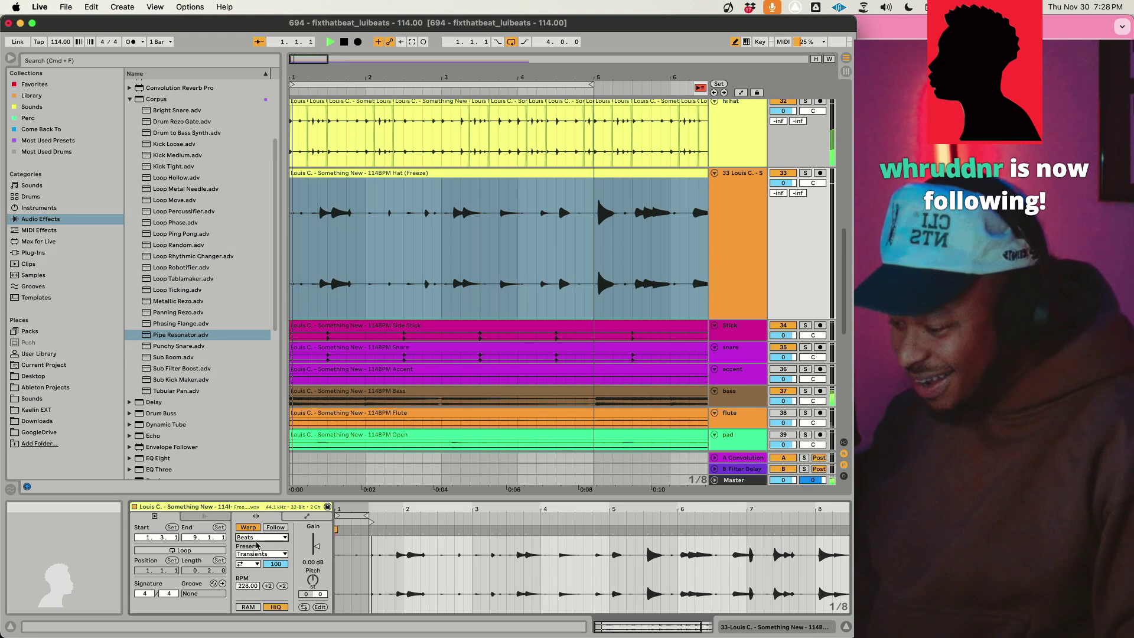
pyautogui.moveTo(316, 546); pyautogui.dragTo(292, 585)
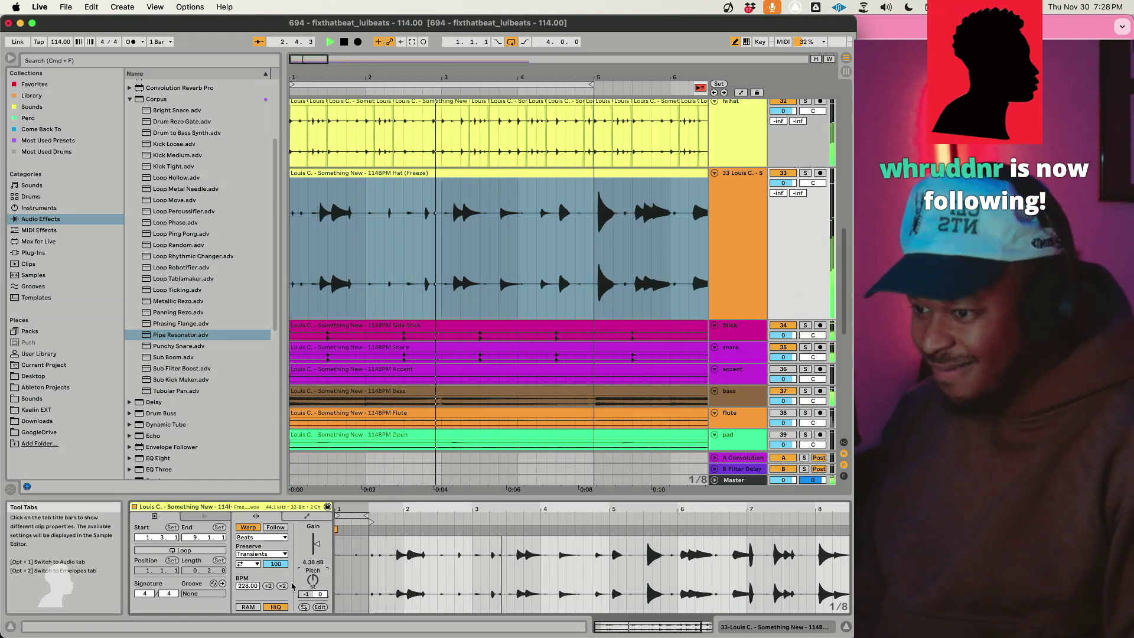
# Step: Turn the Hat clip's waveform grid off and zoom in on the clip start
pyautogui.click(248, 564)
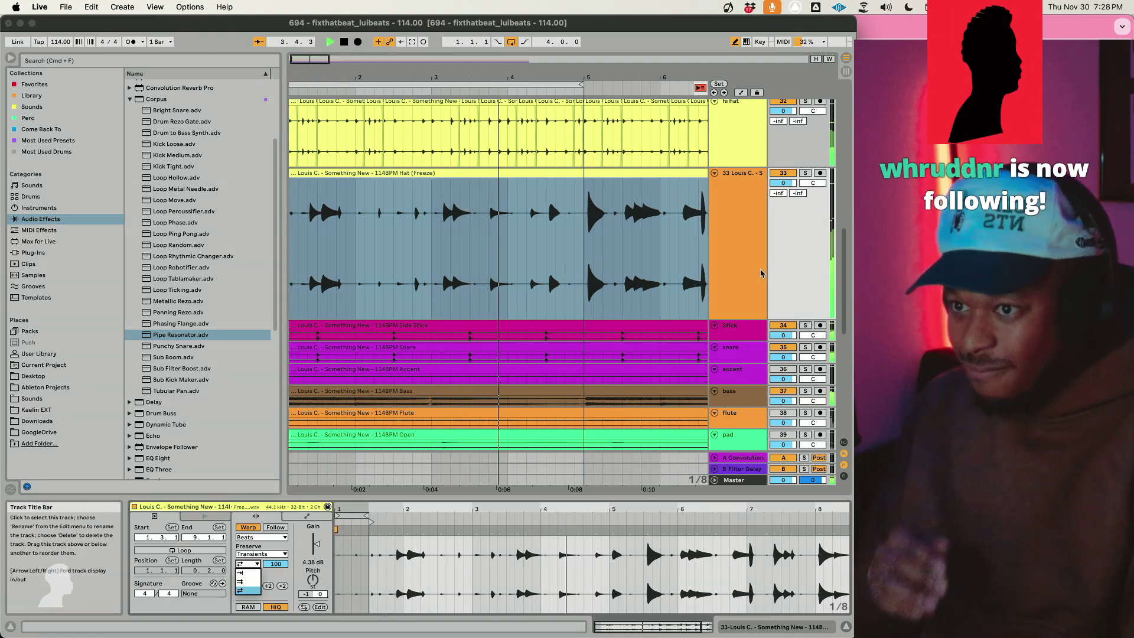
pyautogui.click(761, 273)
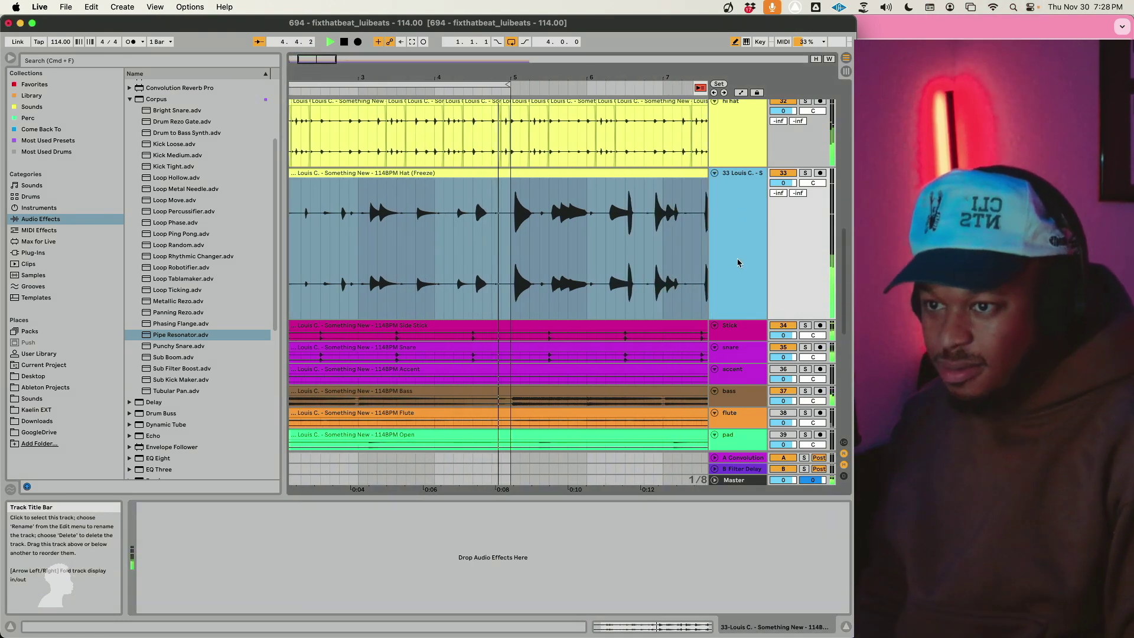
pyautogui.doubleClick(331, 173)
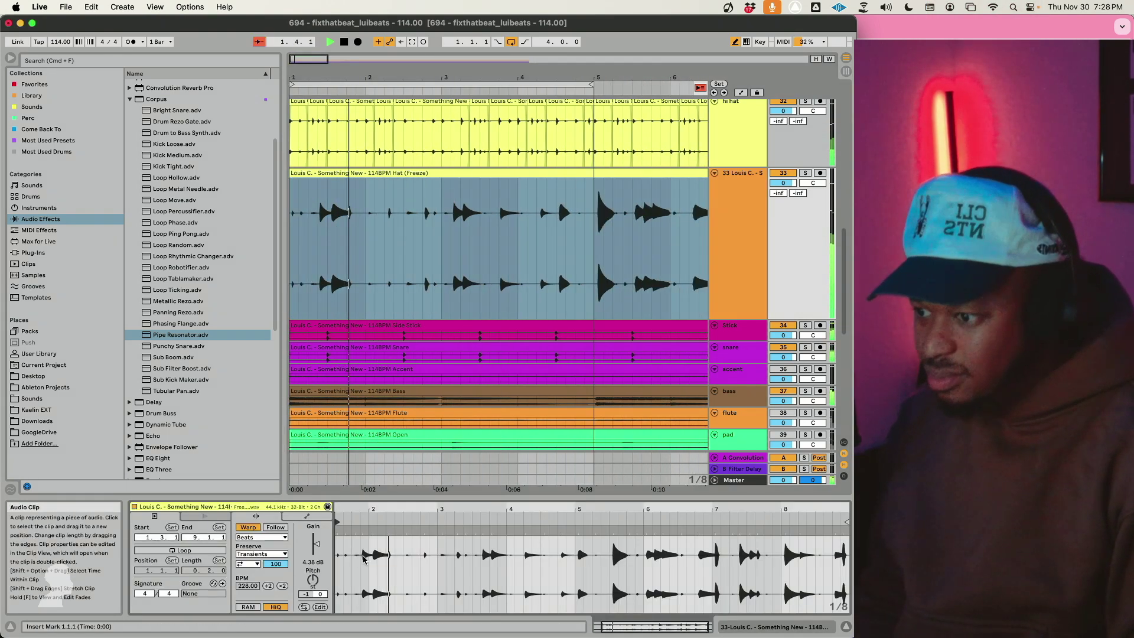
pyautogui.rightClick(353, 559)
pyautogui.click(383, 188)
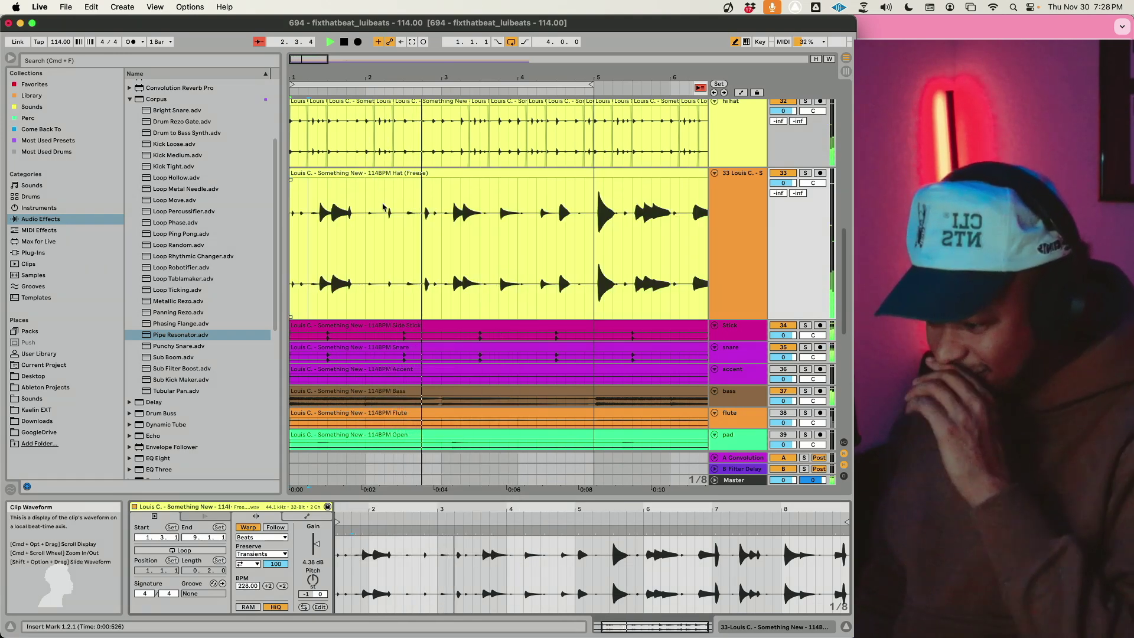
pyautogui.scroll(2, 384, 211)
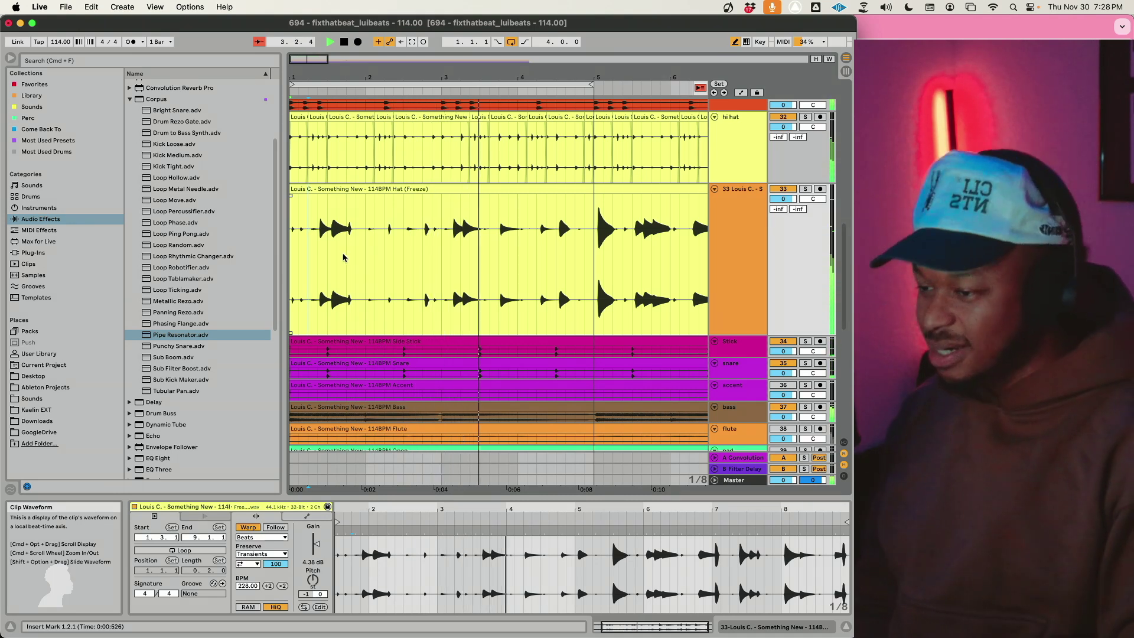
pyautogui.rightClick(394, 566)
pyautogui.click(408, 549)
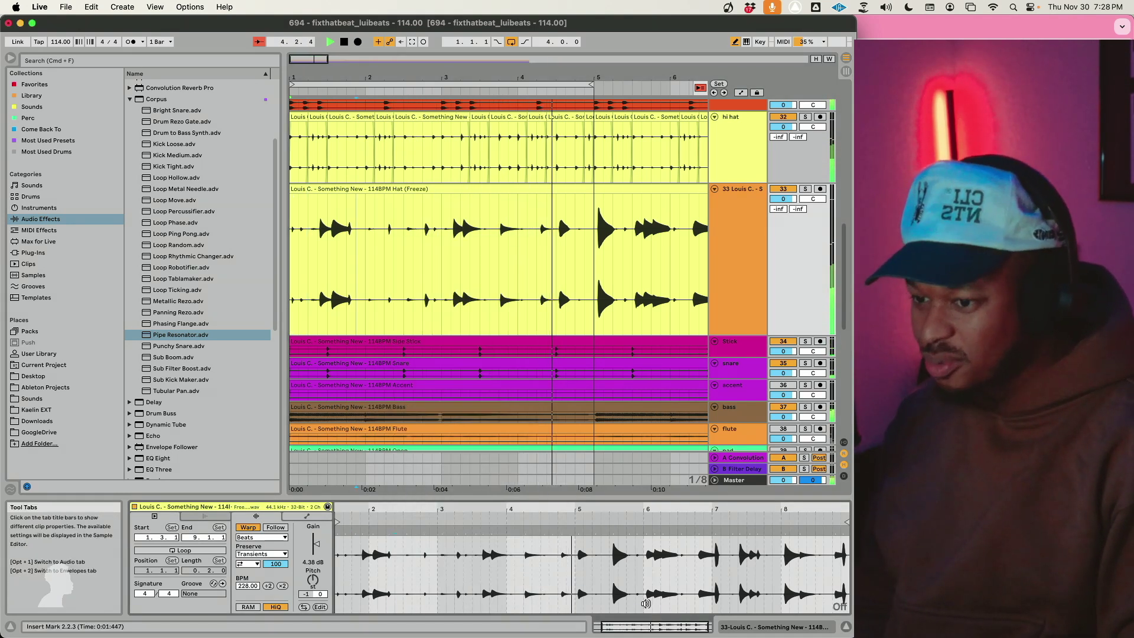
pyautogui.moveTo(605, 625); pyautogui.dragTo(601, 626)
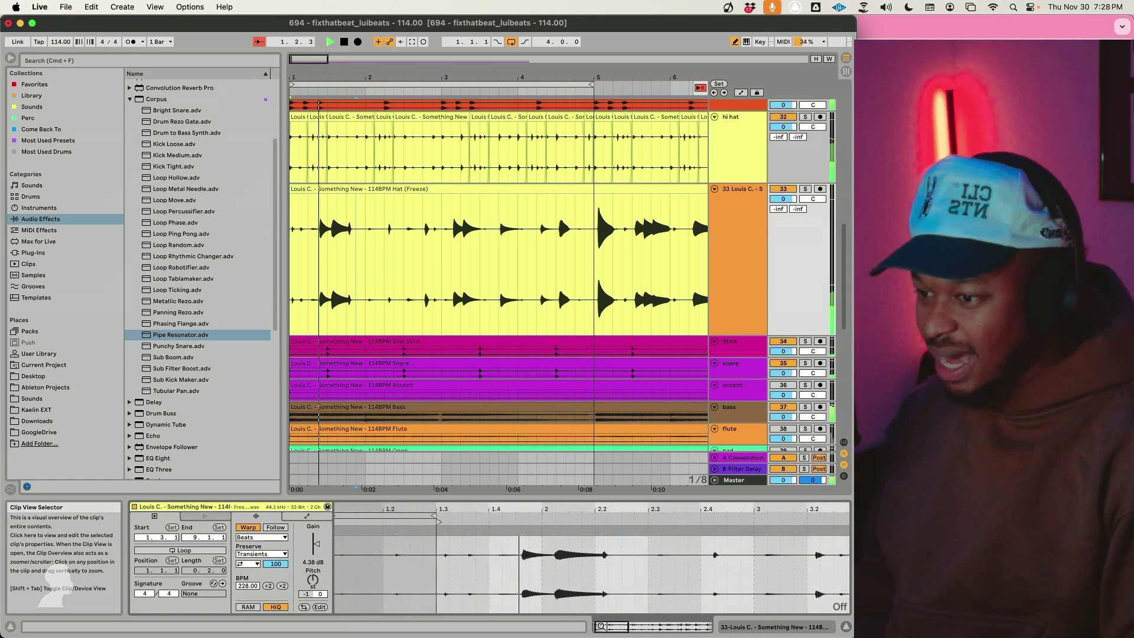
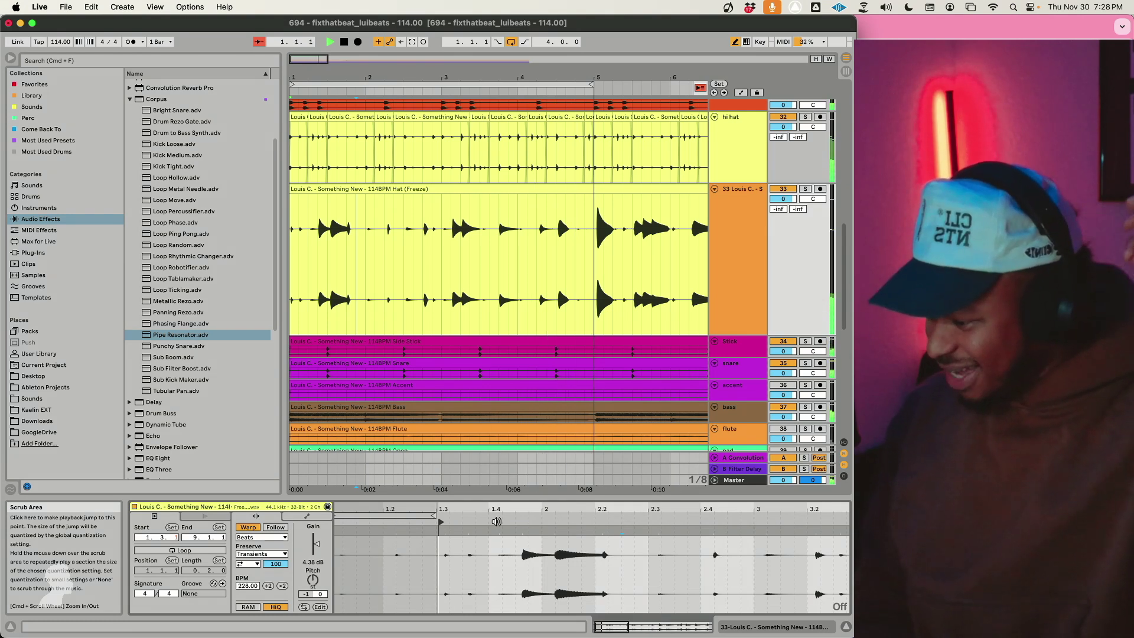
# Step: Show the Stick track's device chain with the Kaelin Ellis KFX 2.1 rack and DS-10 Shaper
pyautogui.click(413, 289)
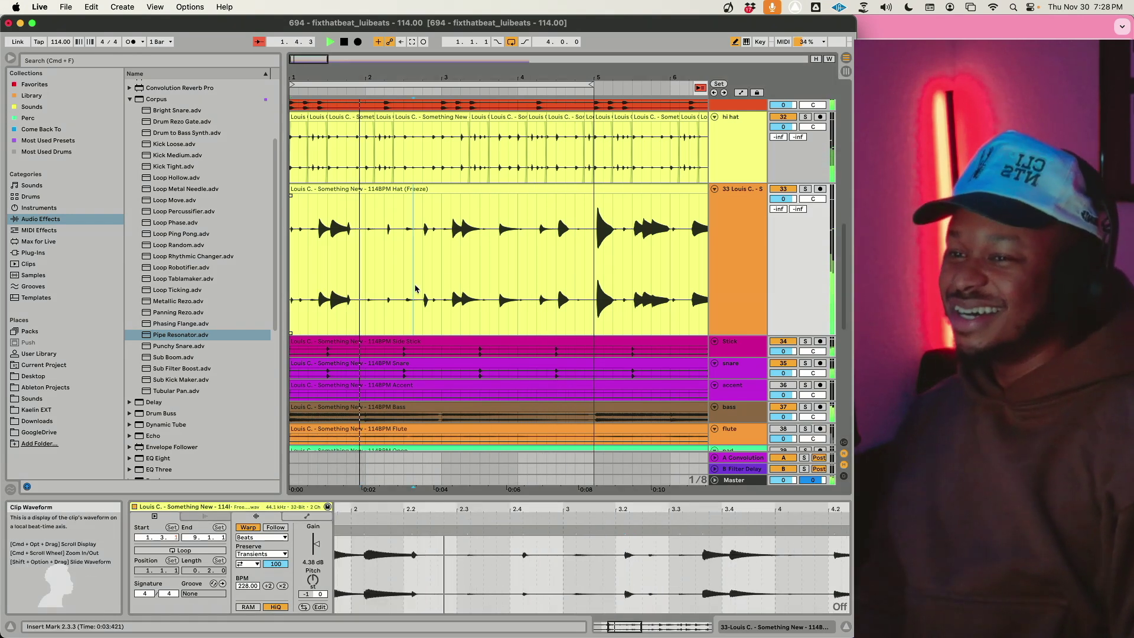
pyautogui.click(729, 261)
pyautogui.doubleClick(734, 352)
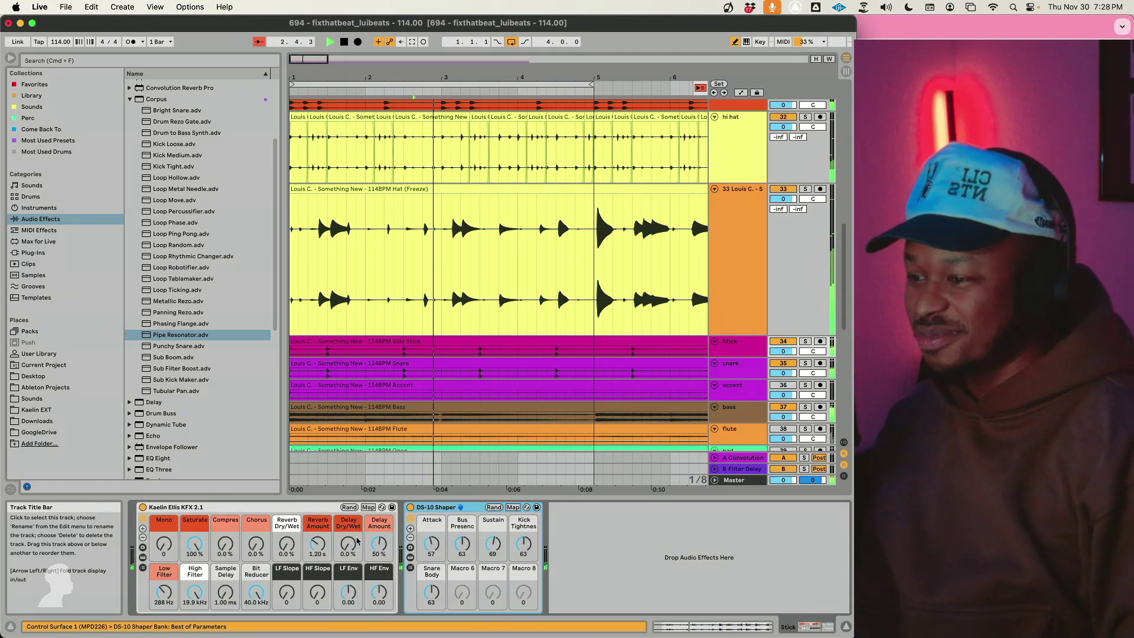
# Step: Copy the Kaelin Ellis KFX rack onto track 33 and raise its delay Dry/Wet
pyautogui.moveTo(230, 508); pyautogui.dragTo(640, 328)
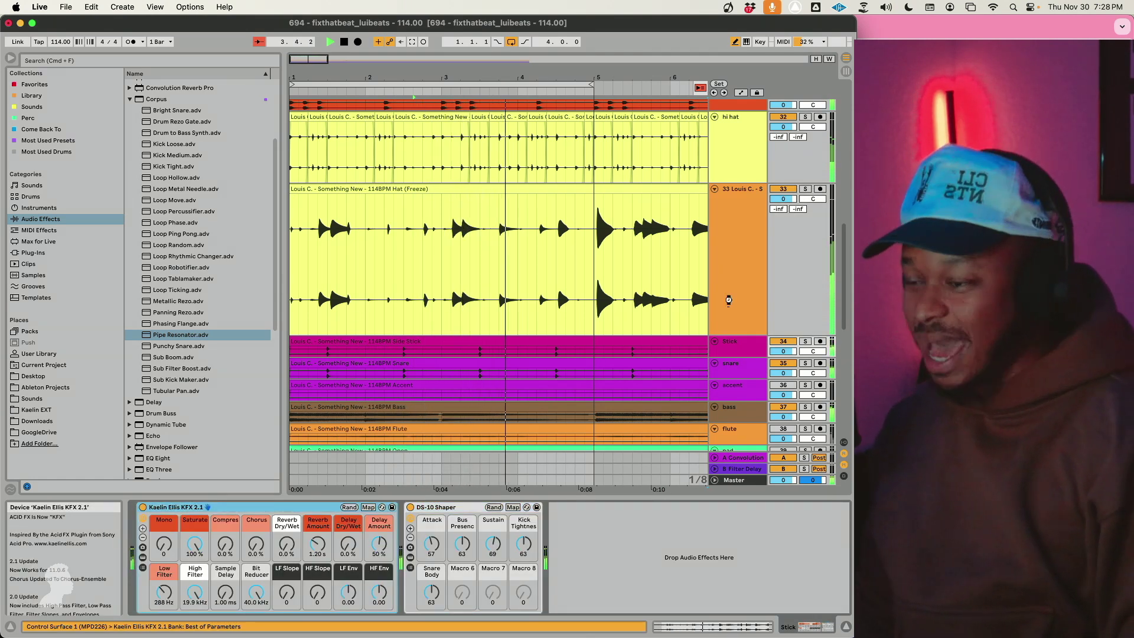
pyautogui.click(729, 299)
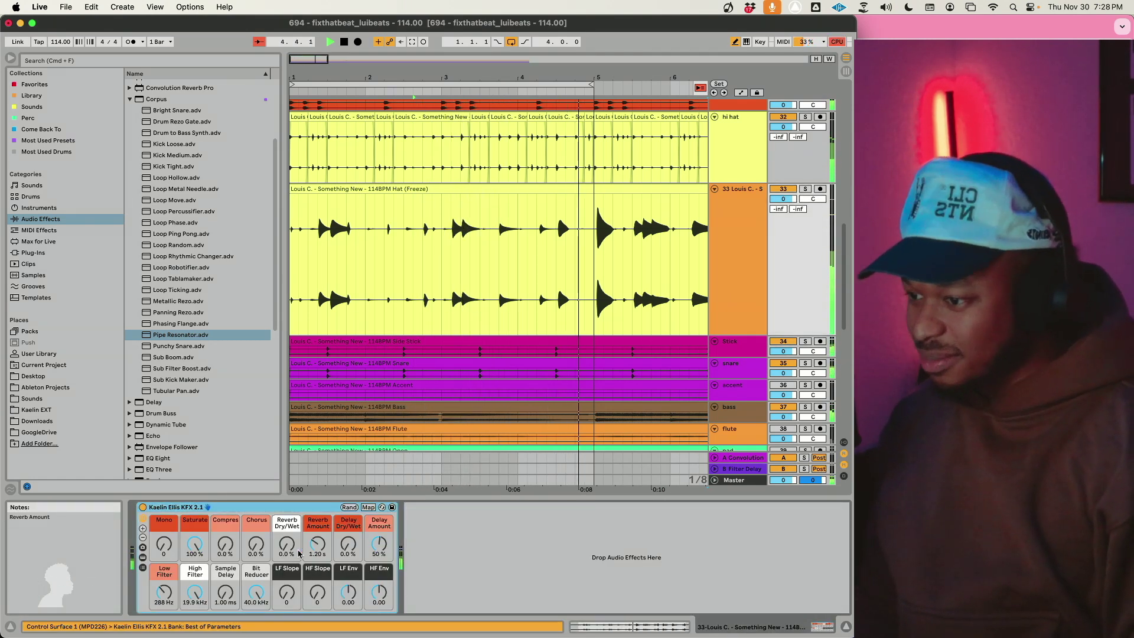
pyautogui.moveTo(349, 544); pyautogui.dragTo(349, 534)
# Step: Expand the rack's Delay, enable its filter, drop feedback to 20% and offset left/right times
pyautogui.click(143, 558)
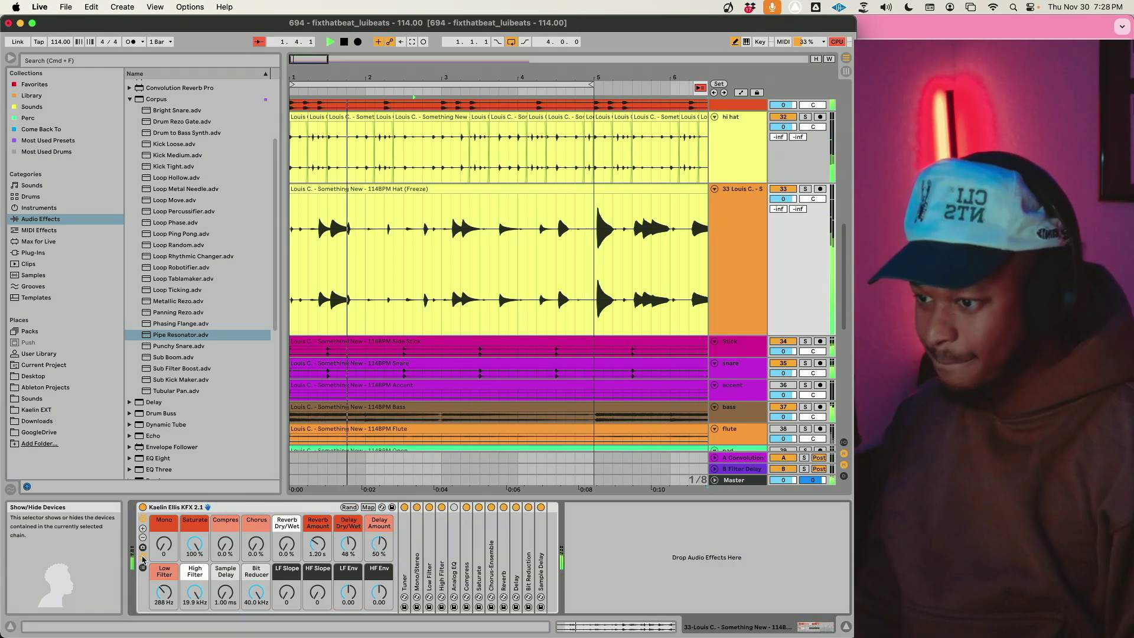
pyautogui.doubleClick(517, 564)
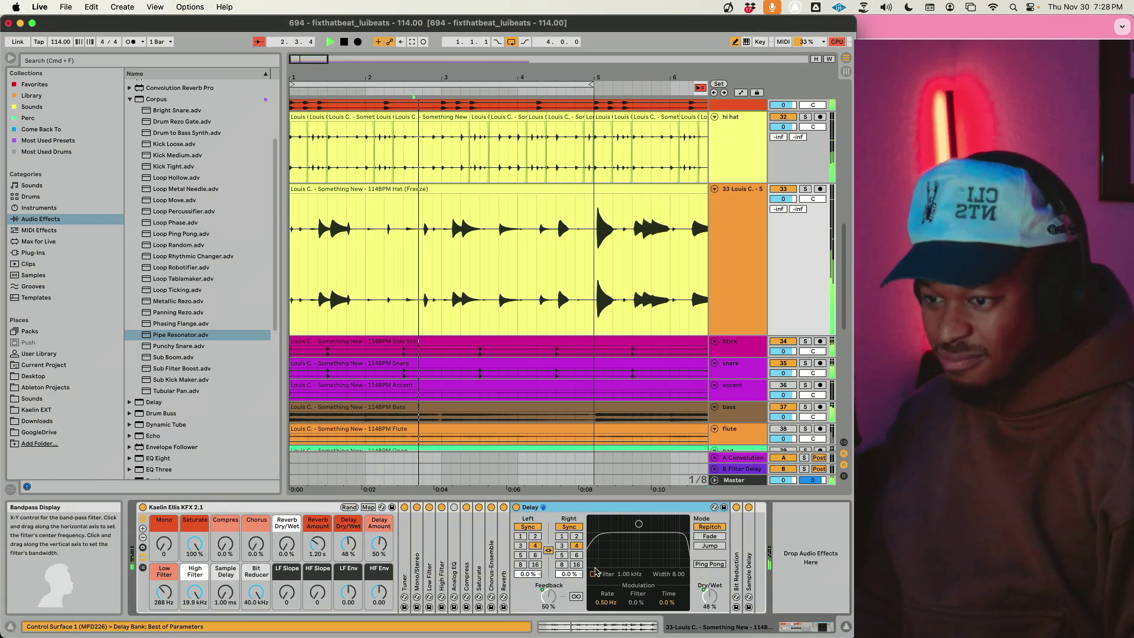
pyautogui.click(593, 573)
pyautogui.moveTo(379, 543); pyautogui.dragTo(378, 545)
pyautogui.moveTo(569, 574); pyautogui.dragTo(534, 564)
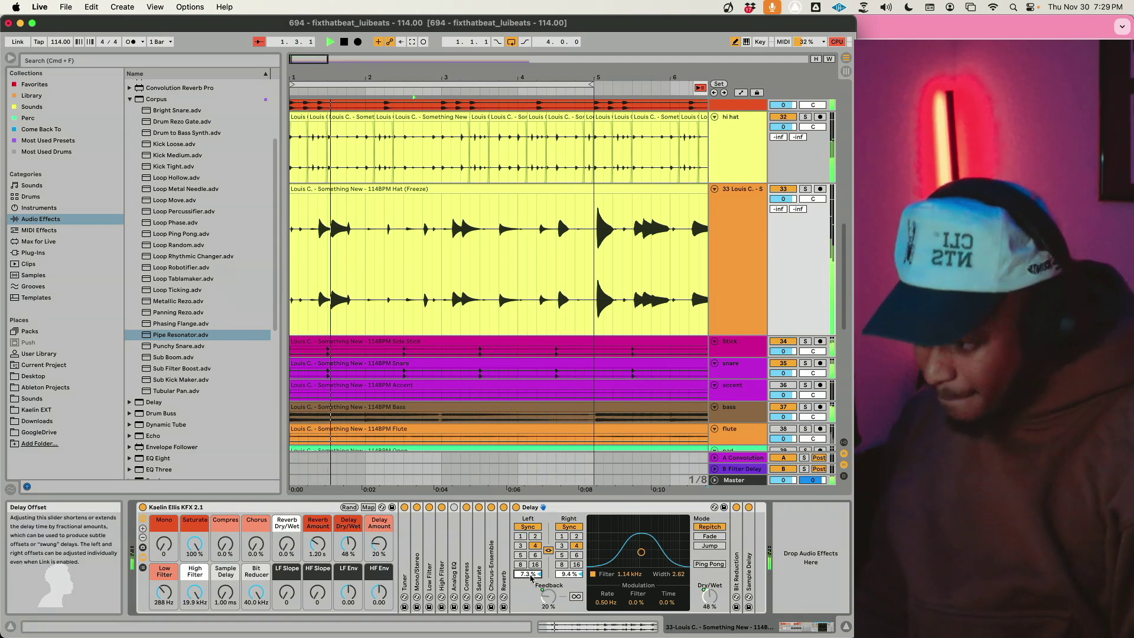
pyautogui.write('10')
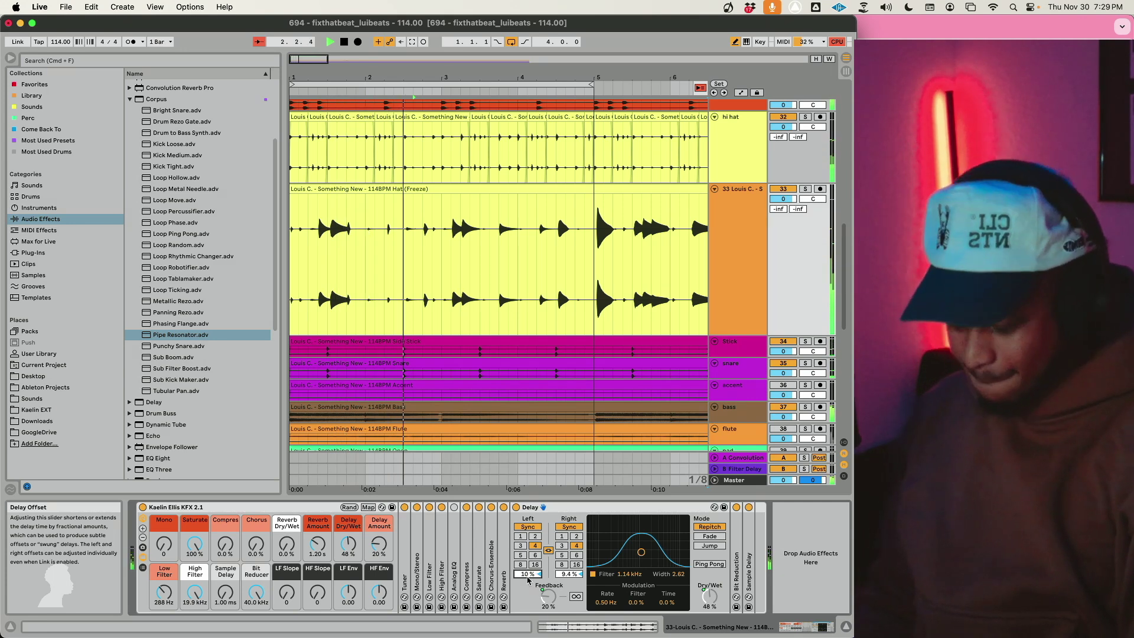
# Step: Select the frozen hat clip on track 33 and zoom out to show bars 1–22
pyautogui.press('Tab')
pyautogui.press('Tab')
pyautogui.click(513, 315)
pyautogui.moveTo(331, 58); pyautogui.dragTo(327, 29)
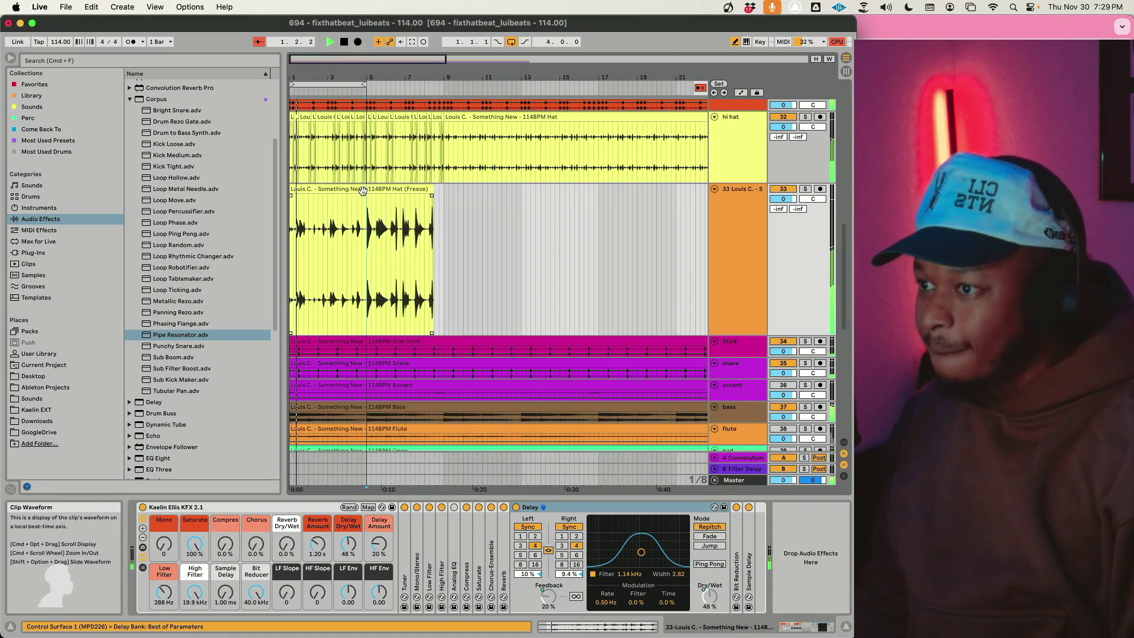
# Step: Set the arrangement's fixed grid to 2 Bars from the hat clip's context menu
pyautogui.click(427, 189)
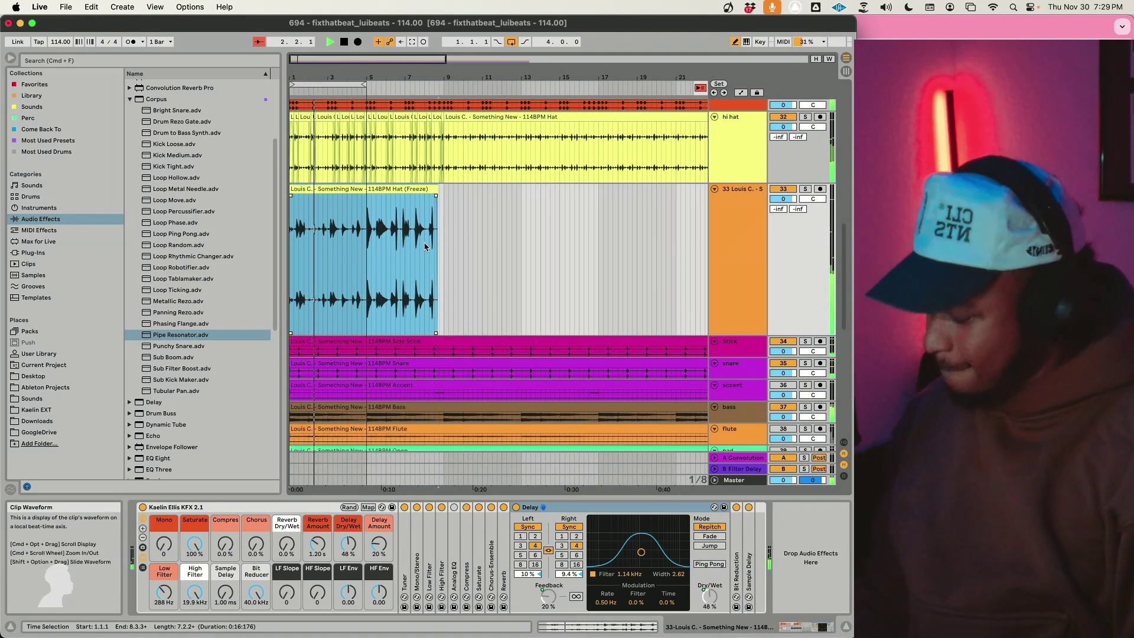
pyautogui.rightClick(435, 245)
pyautogui.click(391, 241)
pyautogui.rightClick(390, 240)
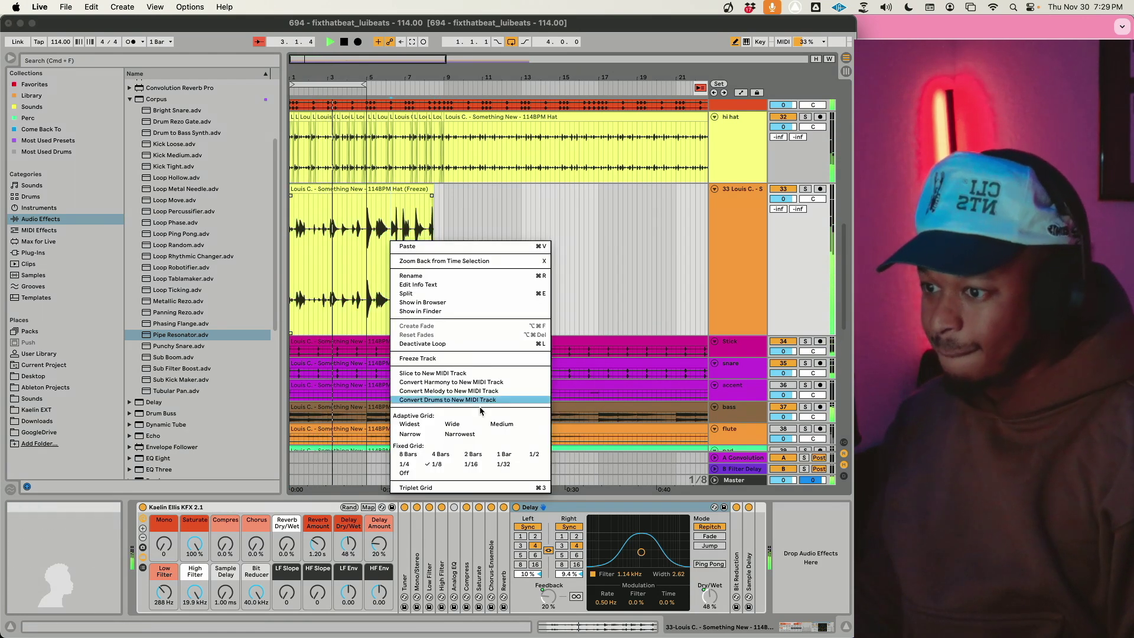
pyautogui.click(478, 455)
# Step: Transpose the frozen hat clip, trying -3 semitones and settling on -1
pyautogui.click(438, 245)
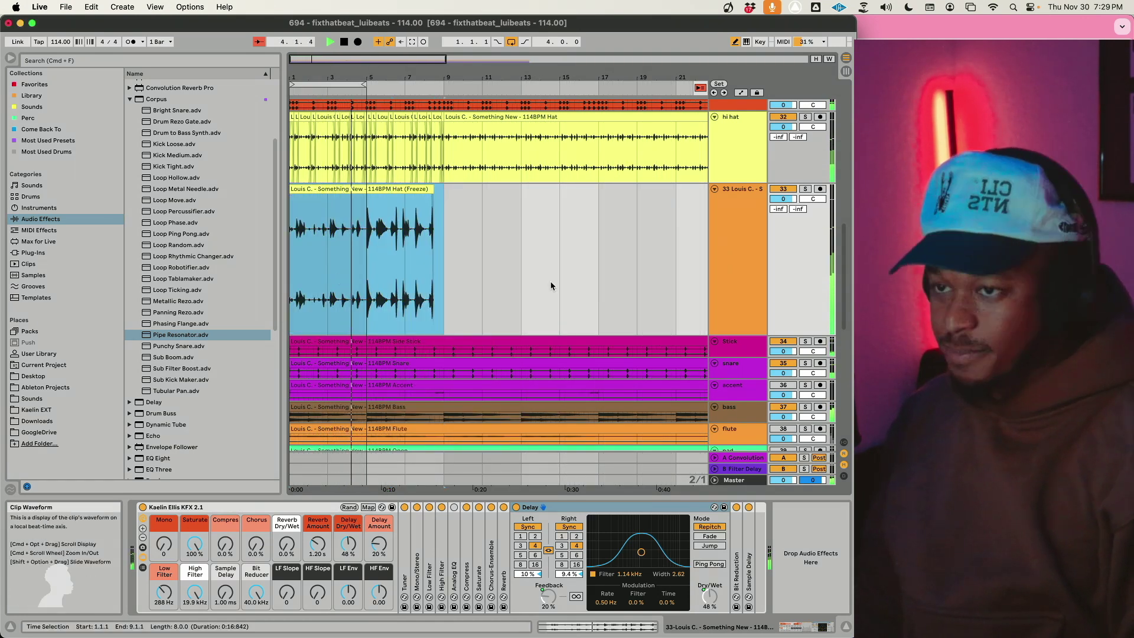
pyautogui.doubleClick(352, 189)
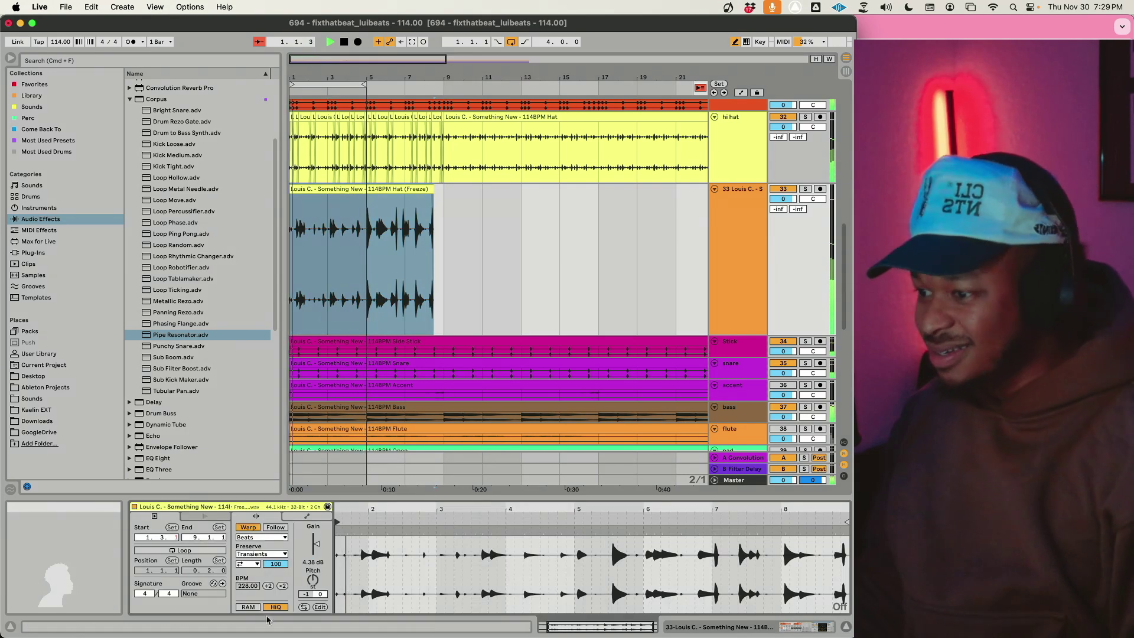
pyautogui.moveTo(312, 581); pyautogui.dragTo(313, 577)
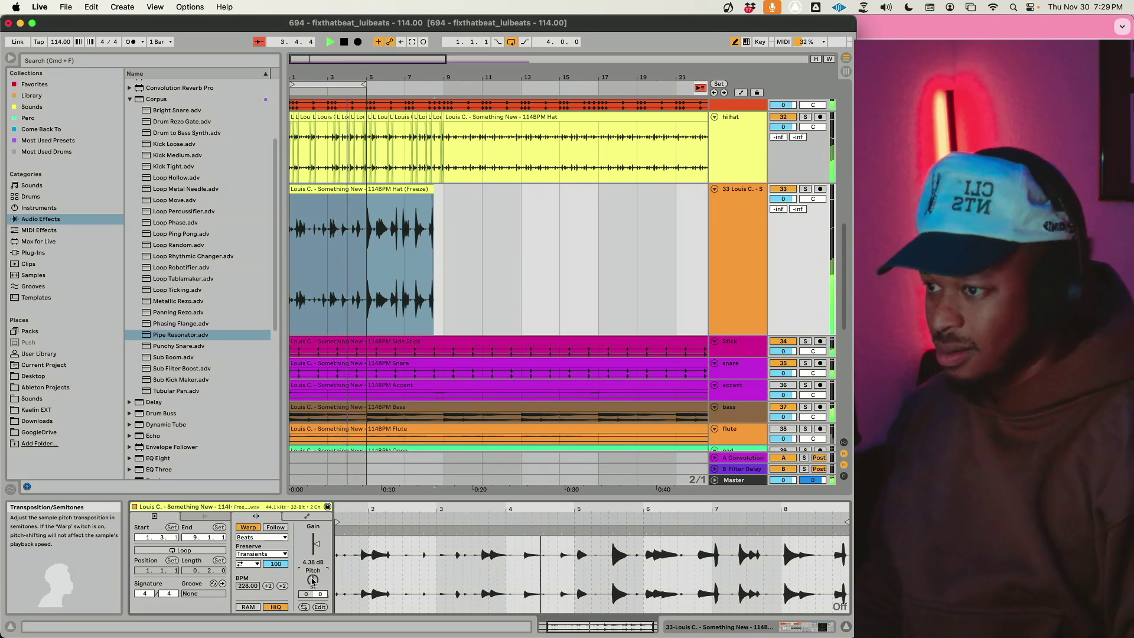
pyautogui.moveTo(313, 580); pyautogui.dragTo(313, 578)
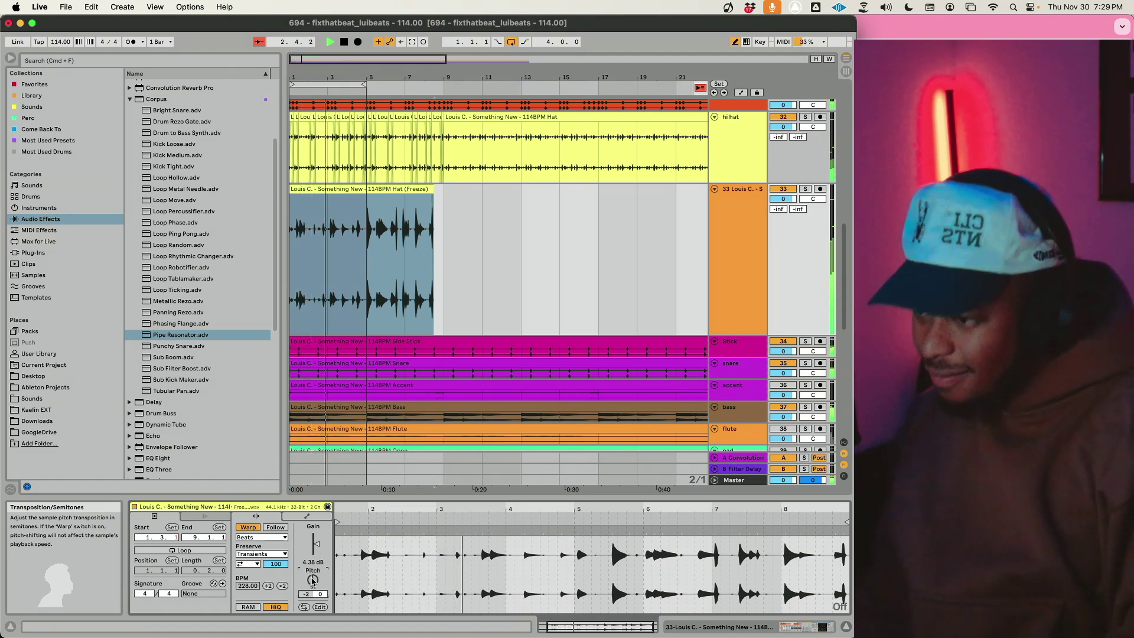
pyautogui.moveTo(313, 580); pyautogui.dragTo(313, 583)
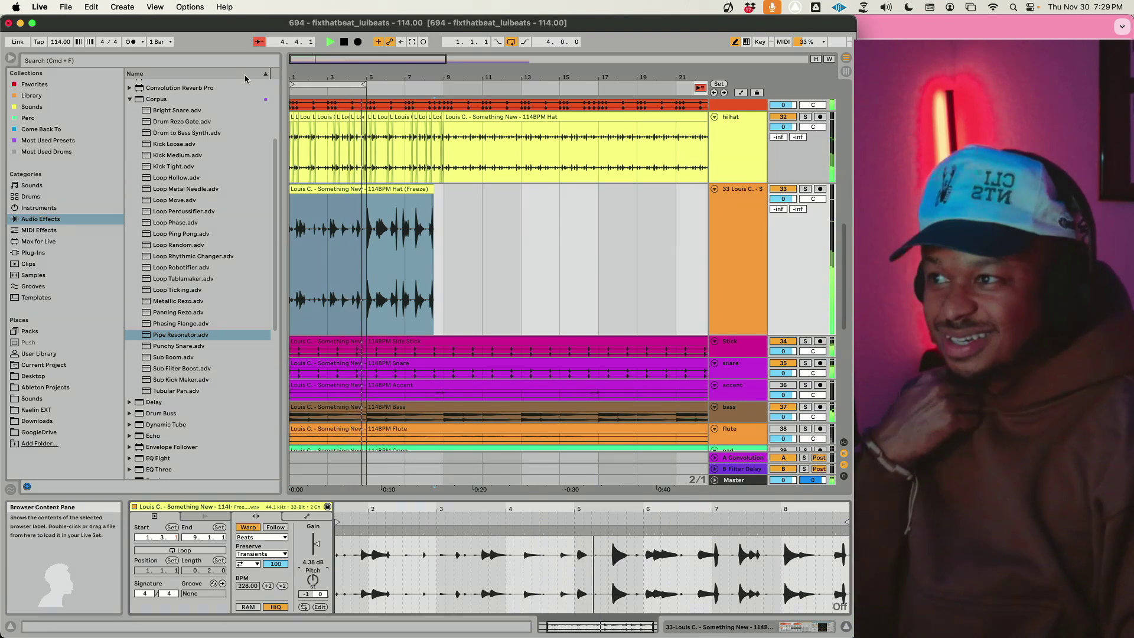
# Step: Set the grid to 1/4 and split the hat beat at 2.4 into its own clip
pyautogui.press('z')
pyautogui.rightClick(390, 263)
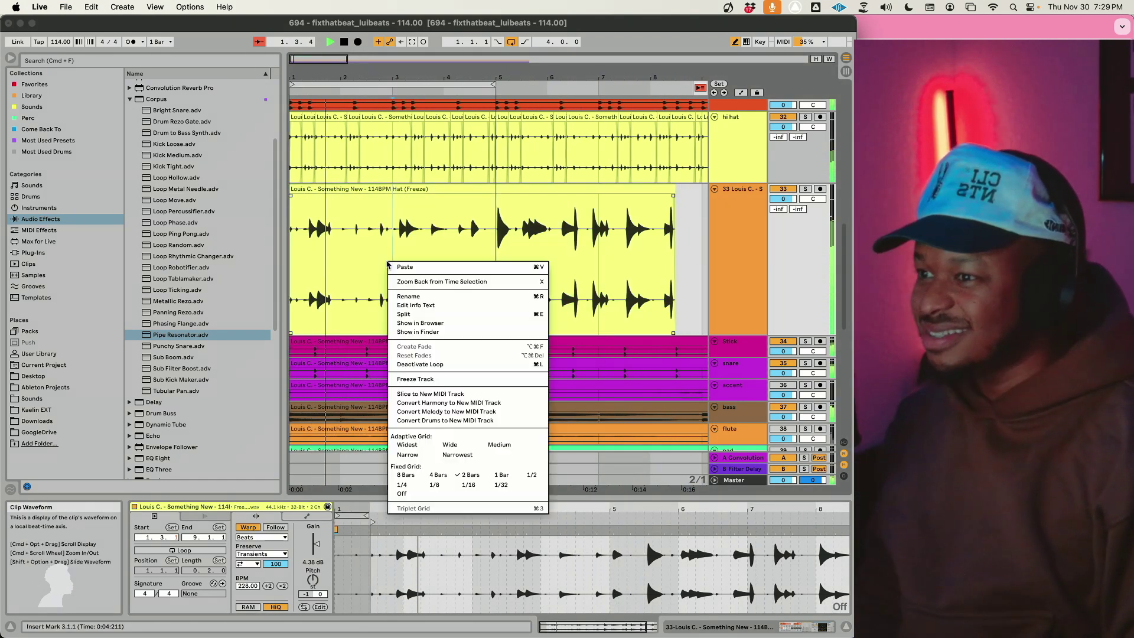
pyautogui.click(402, 484)
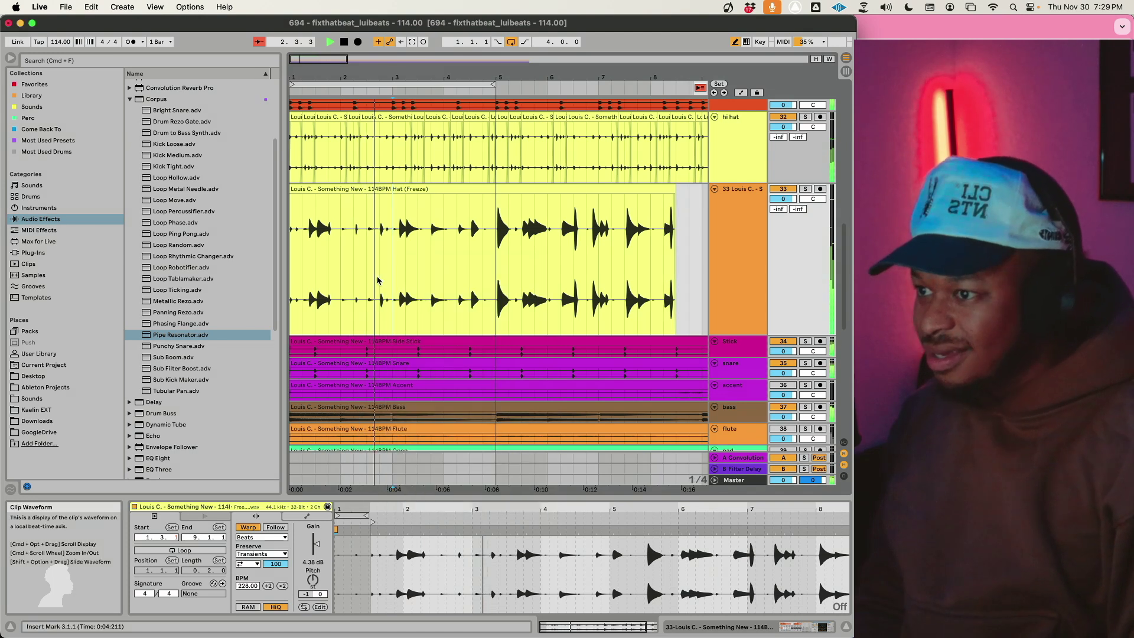
pyautogui.moveTo(381, 278); pyautogui.dragTo(388, 276)
pyautogui.press('super+e')
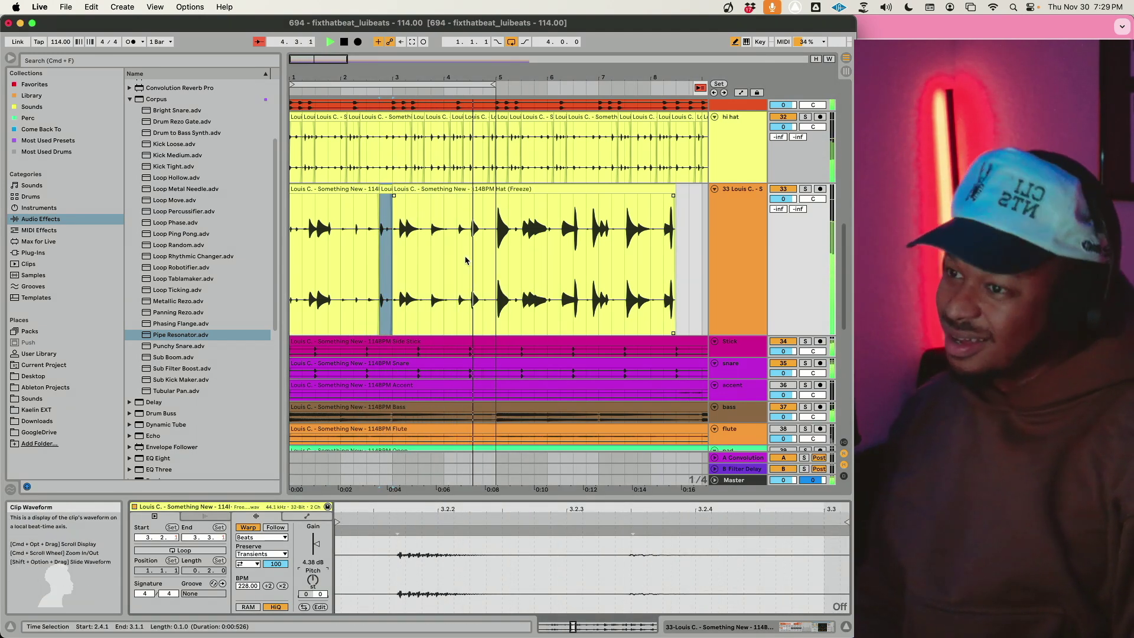
pyautogui.press('space')
# Step: Slice the hat beats around 4.3–4.4 and transpose them down to -3 semitones
pyautogui.moveTo(470, 259); pyautogui.dragTo(480, 256)
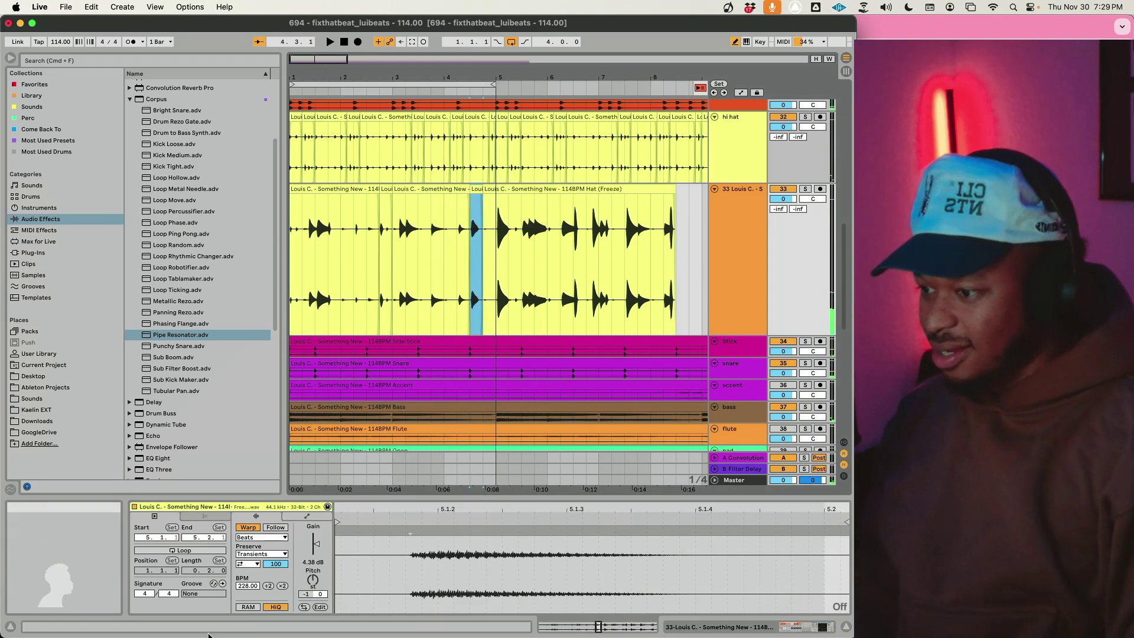
pyautogui.click(313, 580)
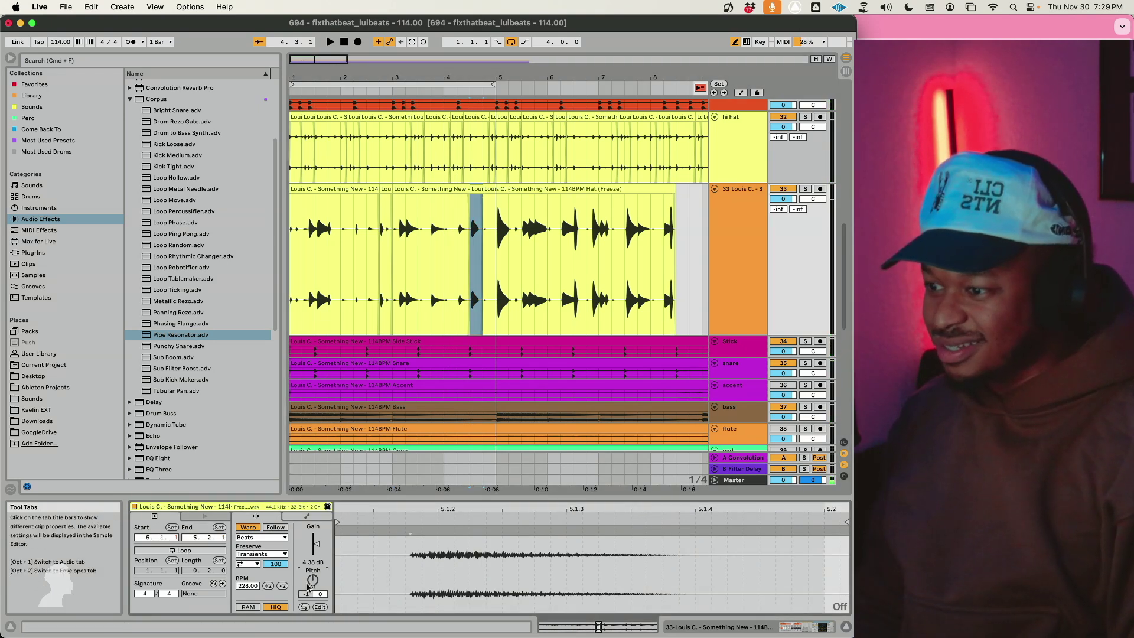
pyautogui.press('space')
pyautogui.moveTo(489, 266); pyautogui.dragTo(495, 273)
pyautogui.click(488, 276)
pyautogui.press('space')
pyautogui.click(312, 581)
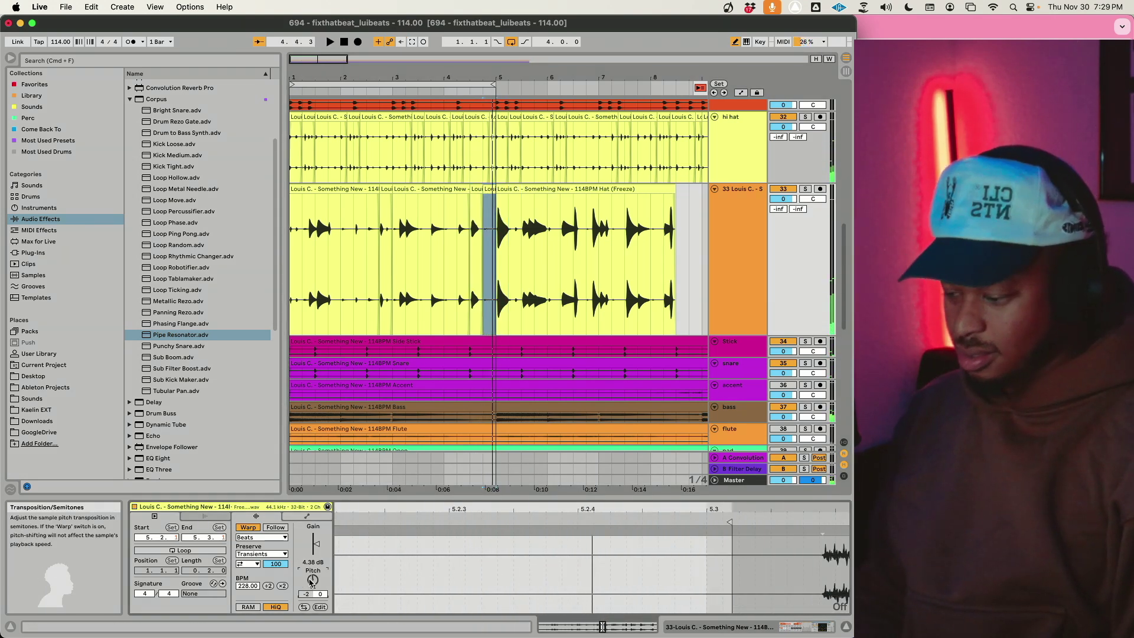
pyautogui.moveTo(312, 581); pyautogui.dragTo(313, 584)
pyautogui.press('space')
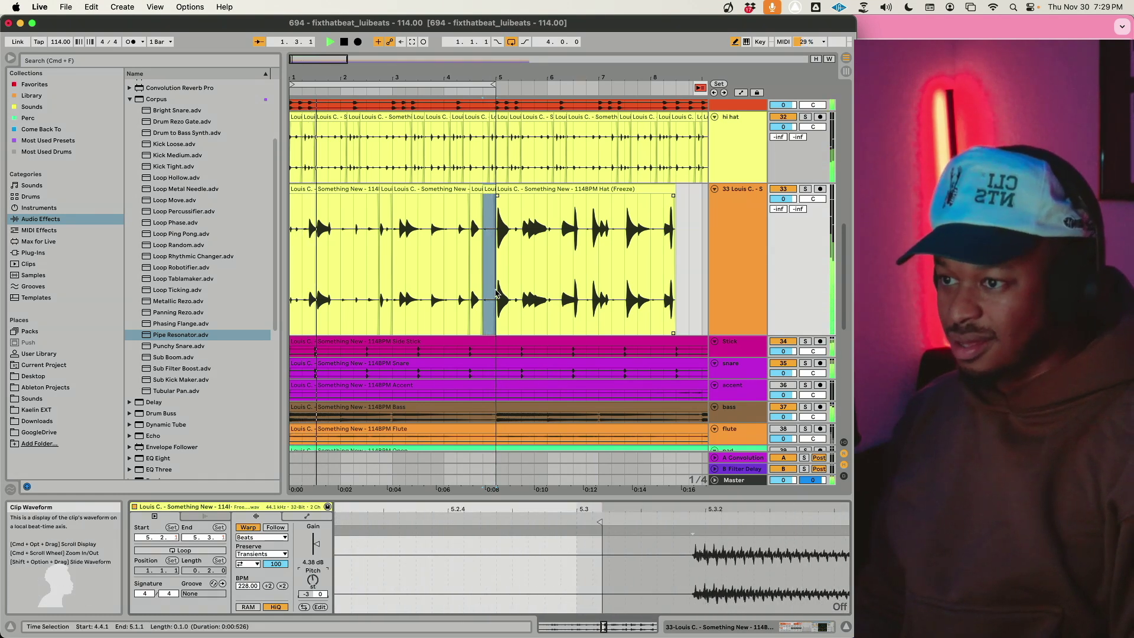
# Step: Duplicate bars 1–5 of the hat track into bars 5–9 and extend the loop to bar 9
pyautogui.click(496, 294)
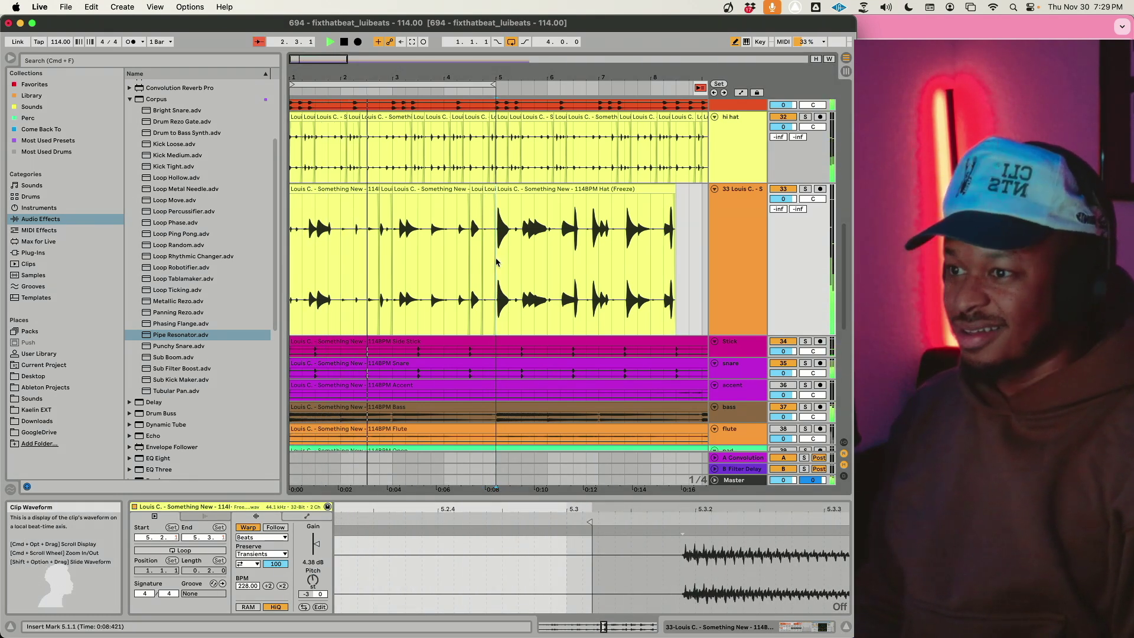
pyautogui.moveTo(492, 263); pyautogui.dragTo(295, 263)
pyautogui.press('super+d')
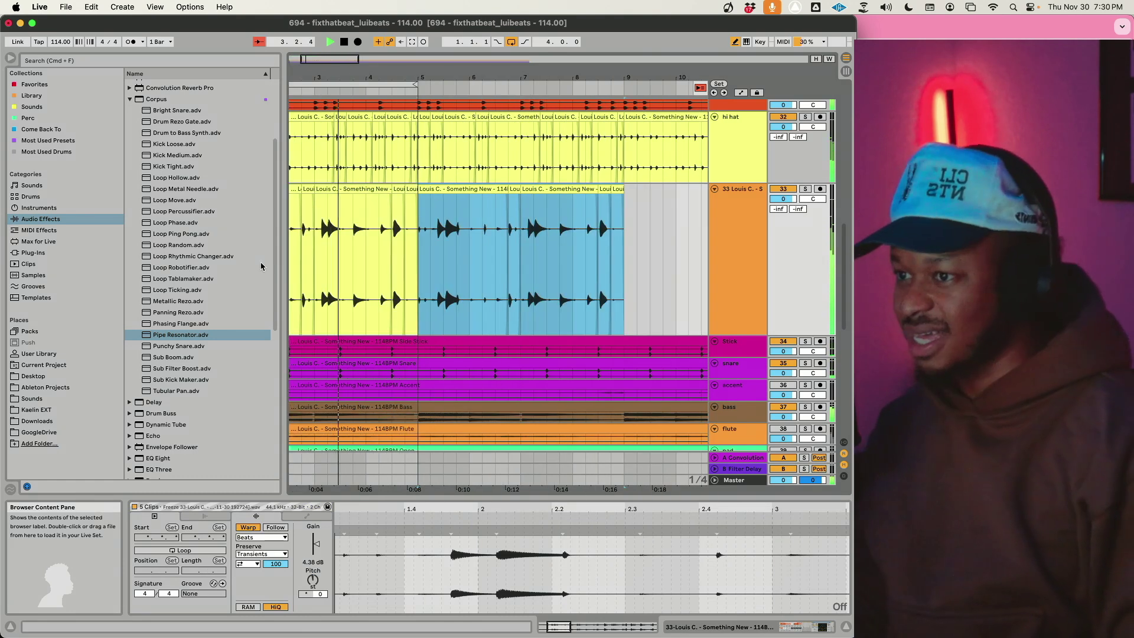
pyautogui.moveTo(418, 85); pyautogui.dragTo(620, 82)
pyautogui.scroll(-5, 397, 232)
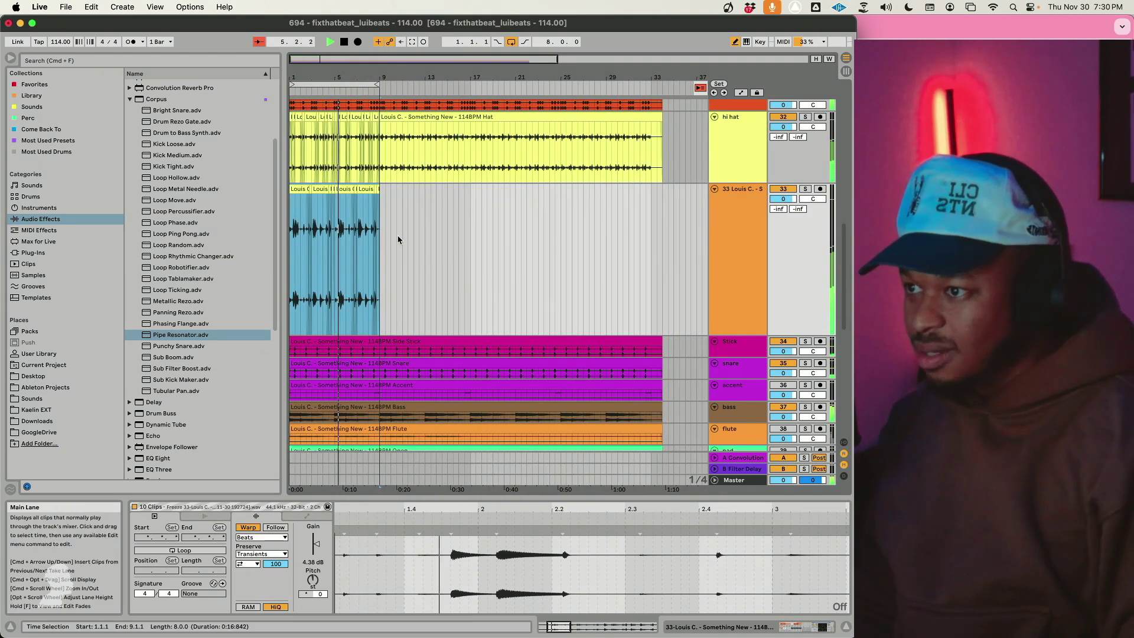
# Step: Duplicate the hat clips from bar 1 into bars 9–17 and fit all tracks to the window
pyautogui.click(371, 192)
pyautogui.click(376, 189)
pyautogui.keyDown('shift'); pyautogui.click(300, 191); pyautogui.keyUp('shift')
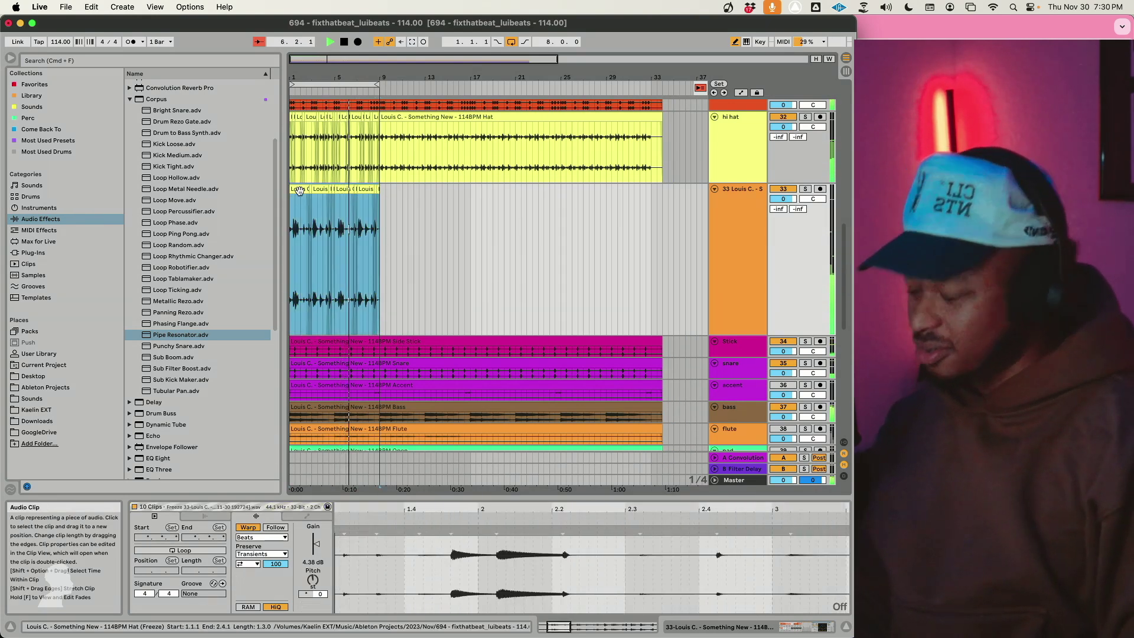
pyautogui.press('super+d')
pyautogui.press('super+d')
pyautogui.press('super+d')
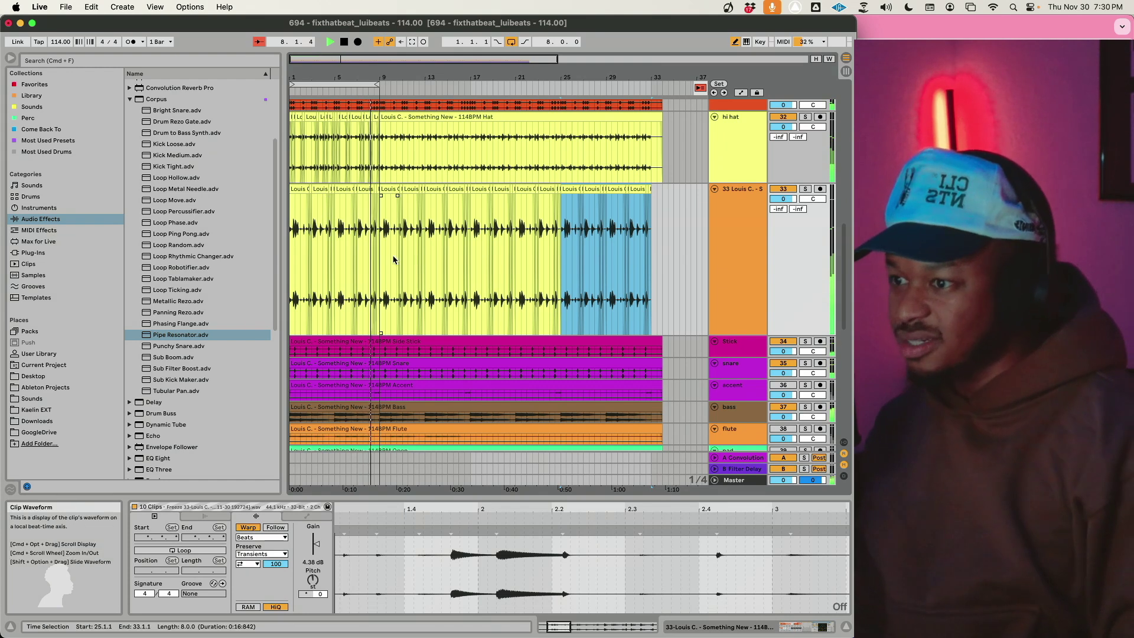
pyautogui.scroll(-5, 395, 257)
pyautogui.scroll(-2, 400, 260)
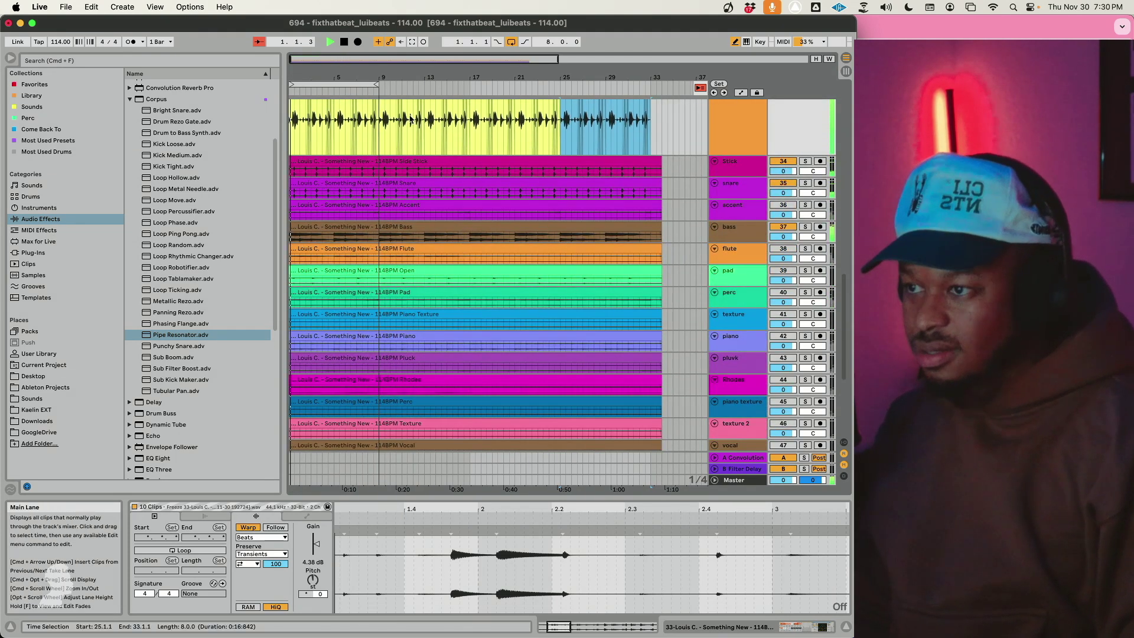
pyautogui.scroll(10, 590, 177)
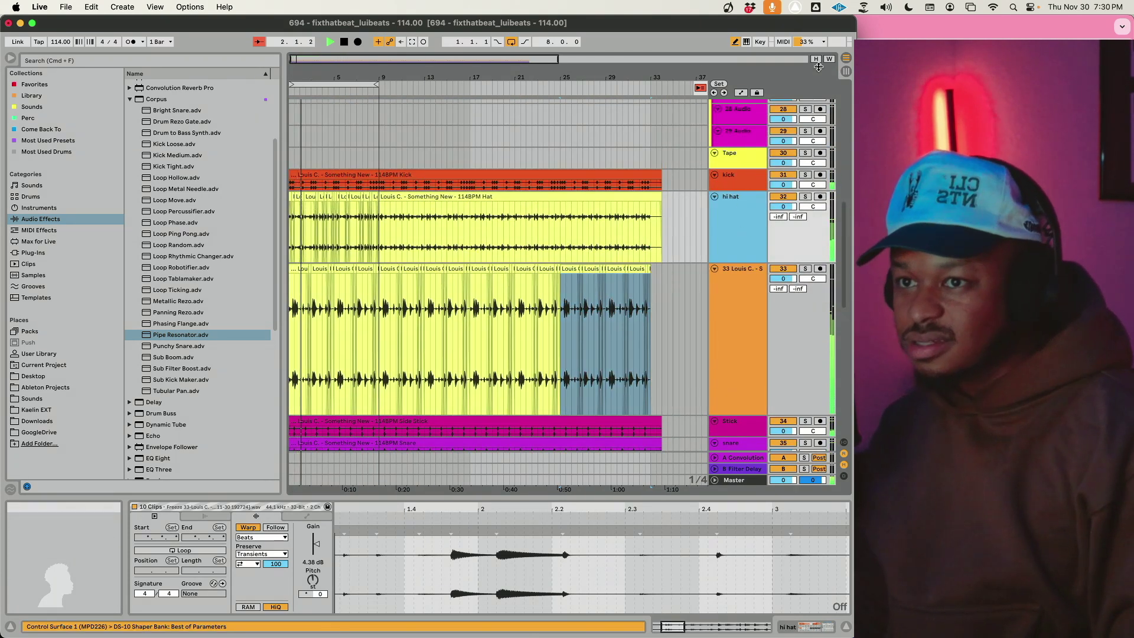
pyautogui.click(816, 59)
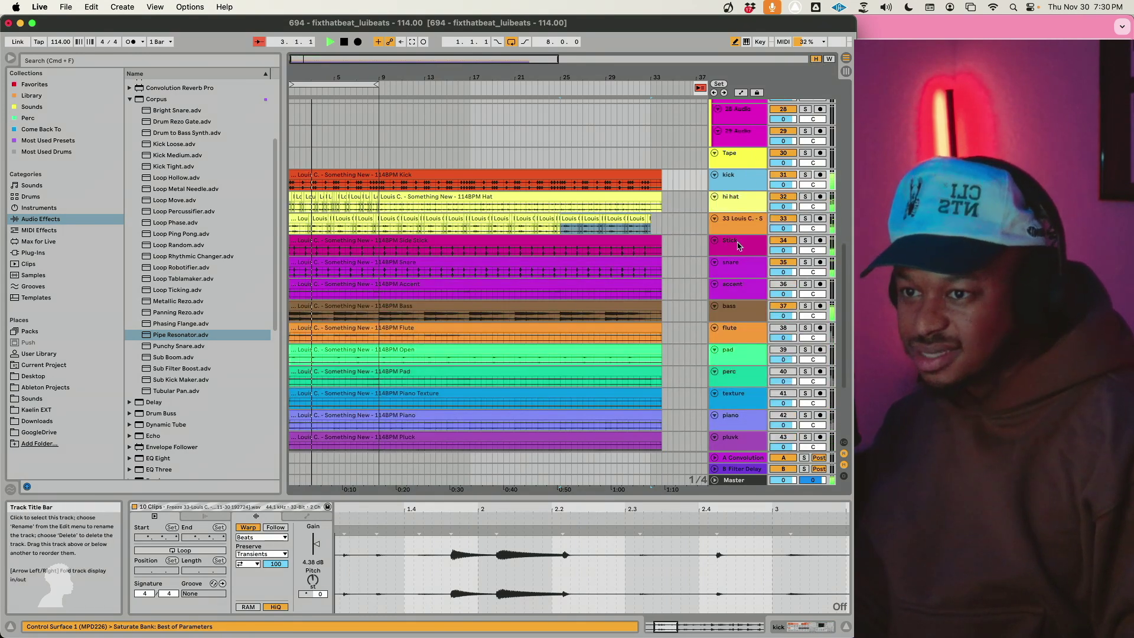
# Step: Select the kick through snare tracks and group them into 31 Group
pyautogui.click(737, 245)
pyautogui.click(737, 293)
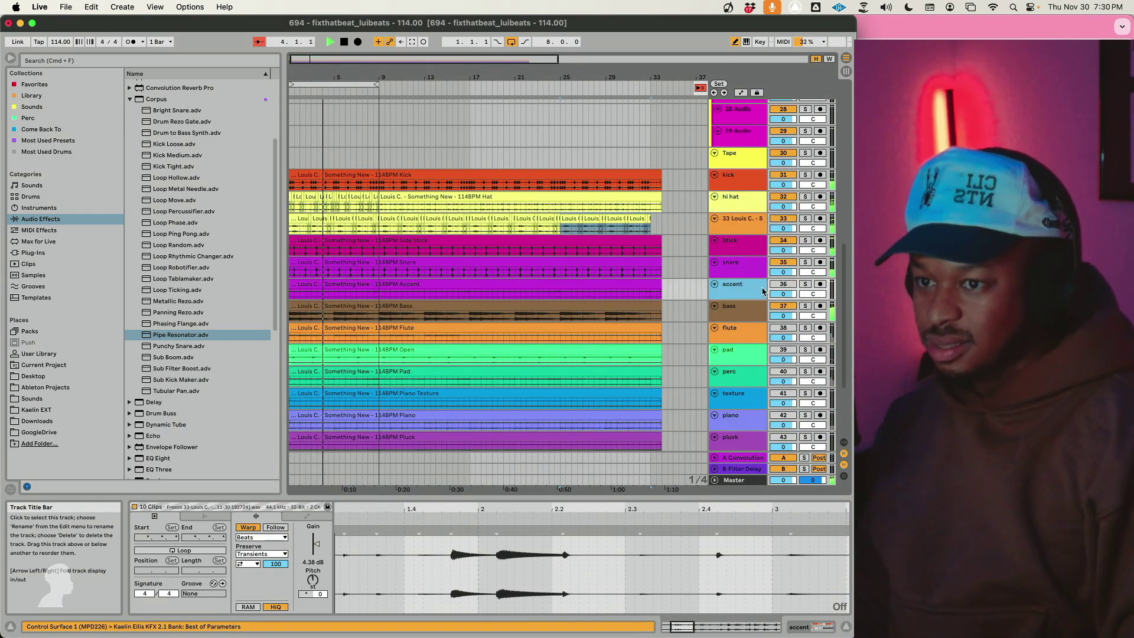
pyautogui.click(753, 278)
pyautogui.keyDown('shift'); pyautogui.click(747, 184); pyautogui.keyUp('shift')
pyautogui.rightClick(747, 183)
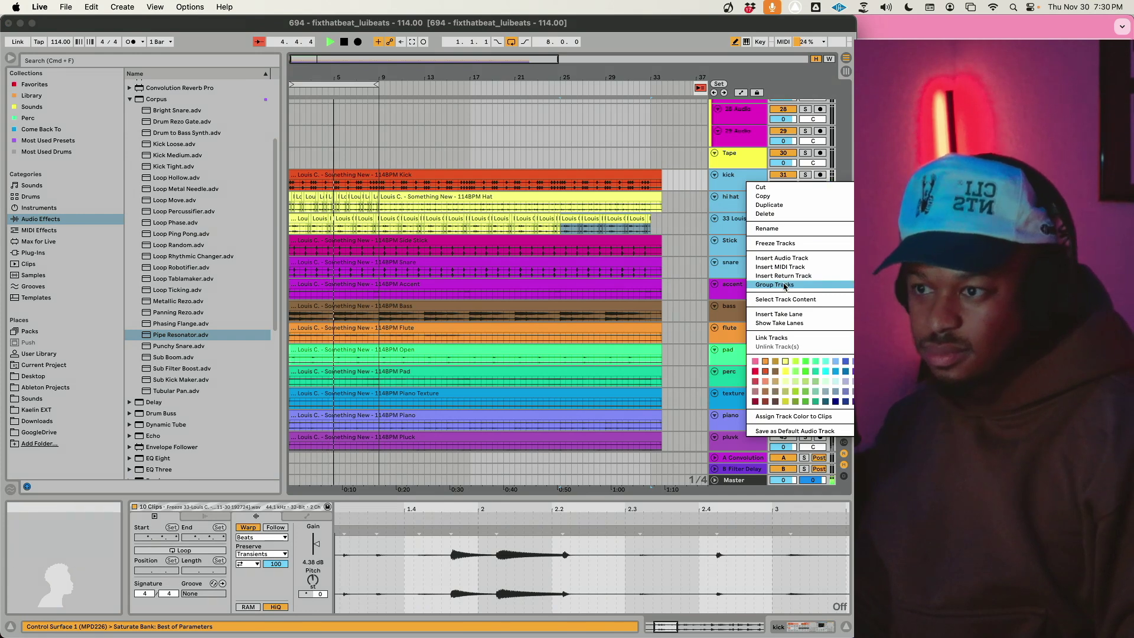
pyautogui.click(768, 285)
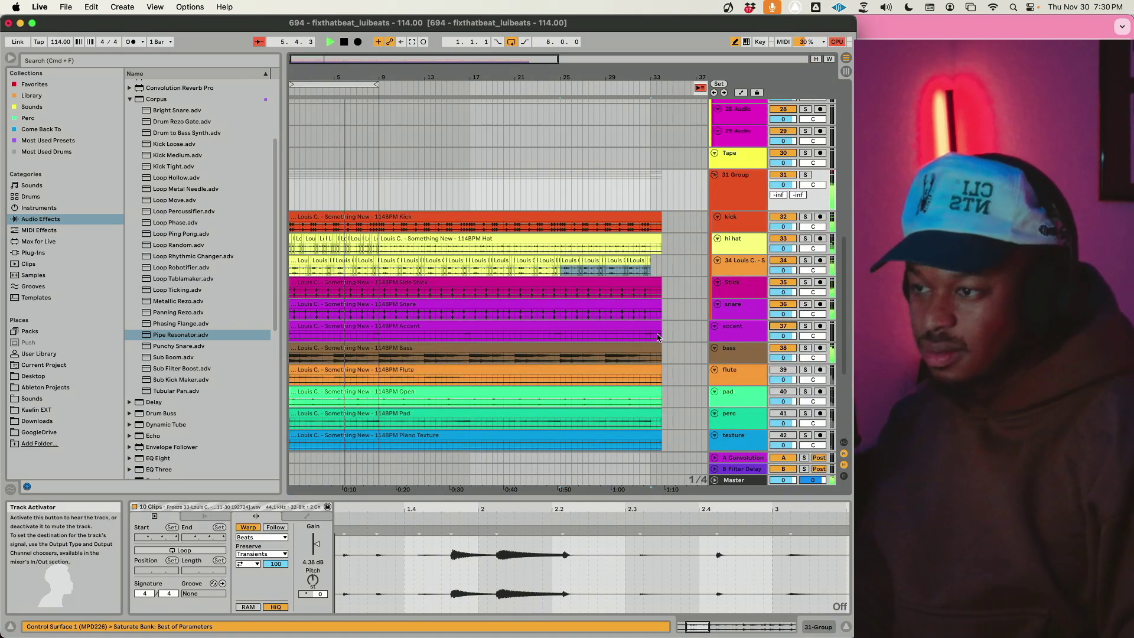
pyautogui.click(783, 326)
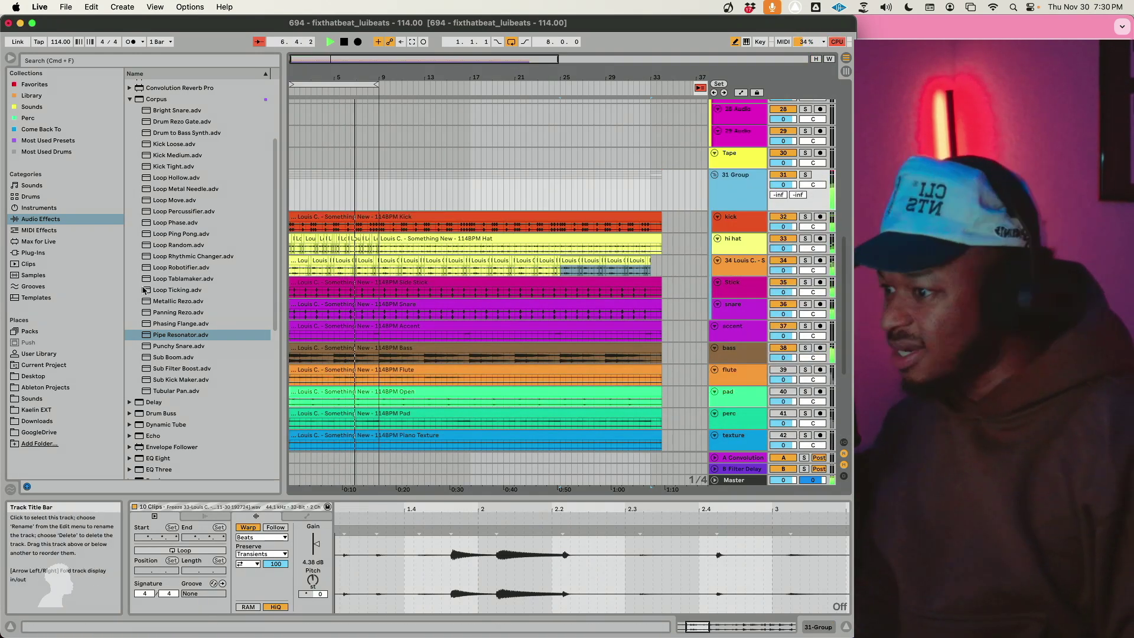
pyautogui.scroll(-5, 162, 404)
pyautogui.scroll(-6, 162, 404)
pyautogui.click(34, 84)
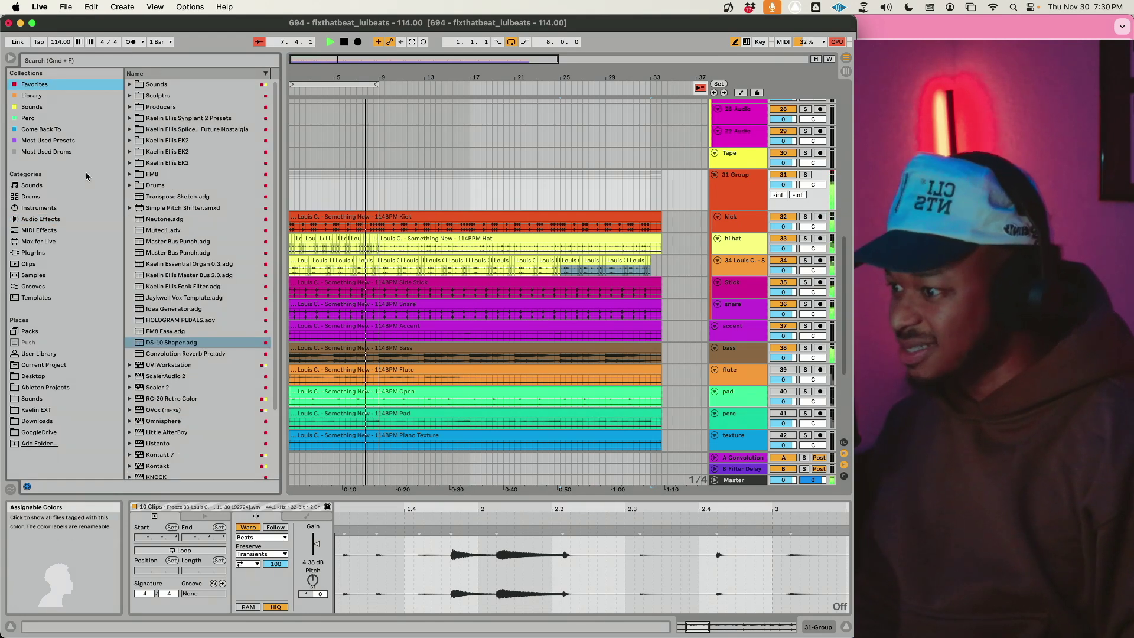
# Step: Add the KNOCK plugin to 31 Group and play the song from the start
pyautogui.press('space')
pyautogui.moveTo(182, 475); pyautogui.dragTo(192, 464)
pyautogui.moveTo(450, 206)
pyautogui.mouseDown()
pyautogui.moveTo(447, 193)
pyautogui.moveTo(440, 208)
pyautogui.mouseUp()
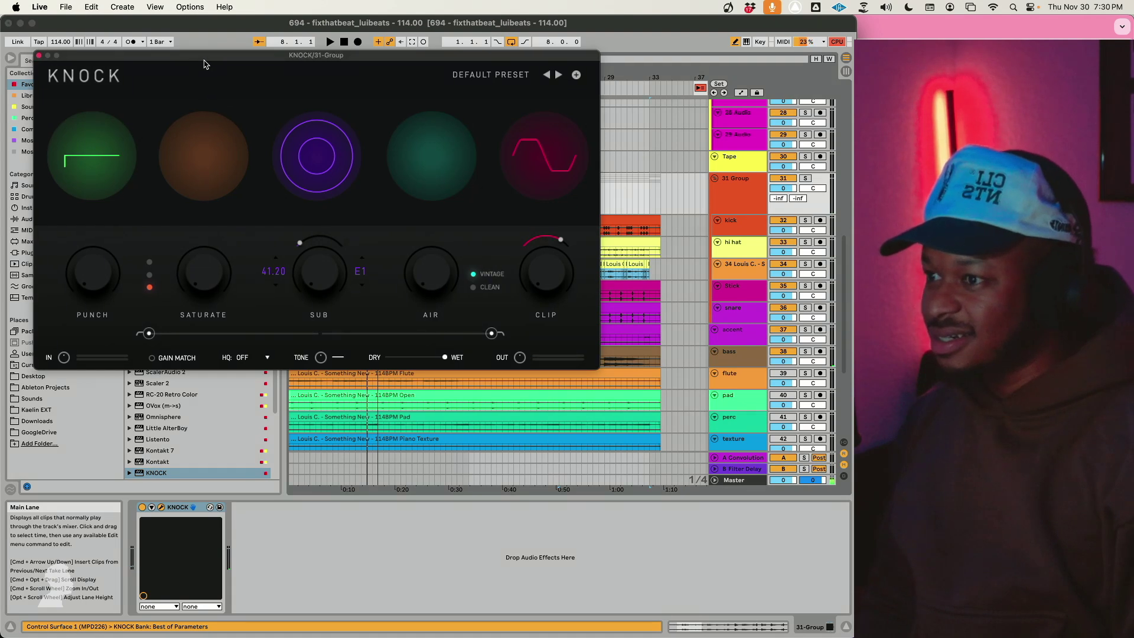
pyautogui.moveTo(211, 83); pyautogui.dragTo(594, 140)
pyautogui.click(323, 217)
pyautogui.press('space')
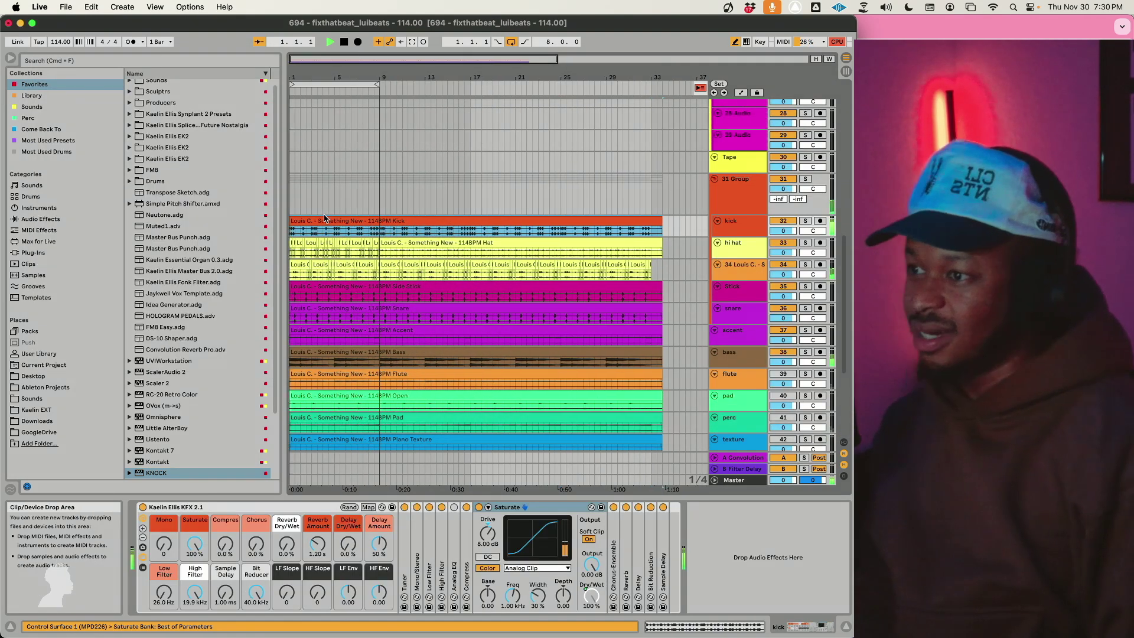
# Step: Load KNOCK's DECAP - BREAKBEAT DIRTY preset, adjust dry/wet and morph, and close the window
pyautogui.click(749, 206)
pyautogui.moveTo(782, 124); pyautogui.dragTo(549, 157)
pyautogui.click(581, 171)
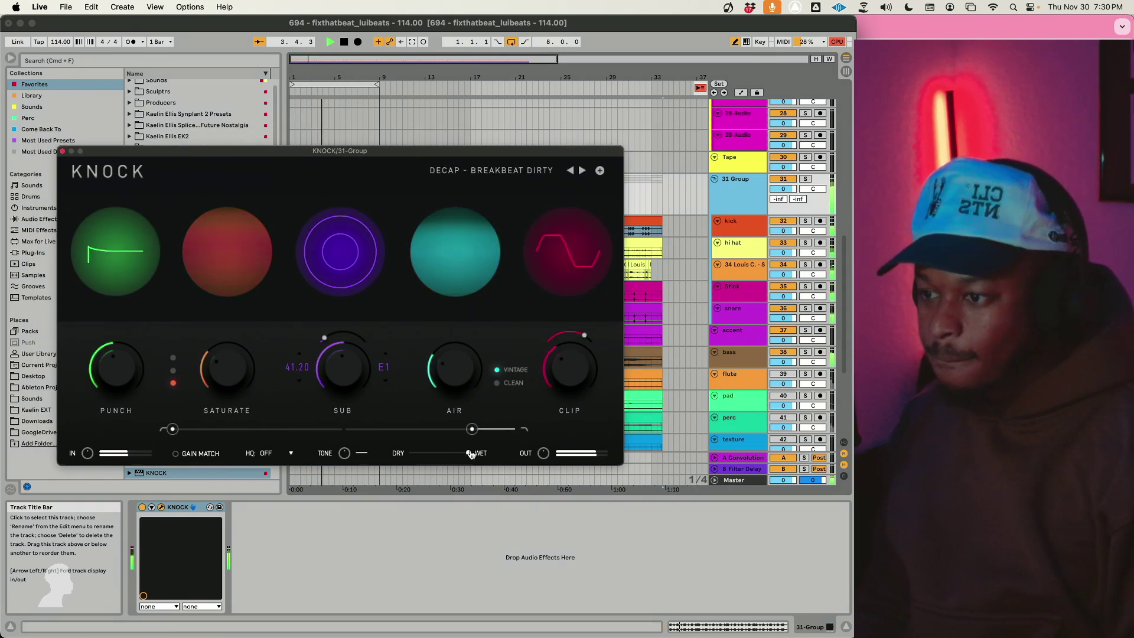
pyautogui.moveTo(435, 457); pyautogui.dragTo(512, 430)
pyautogui.click(62, 151)
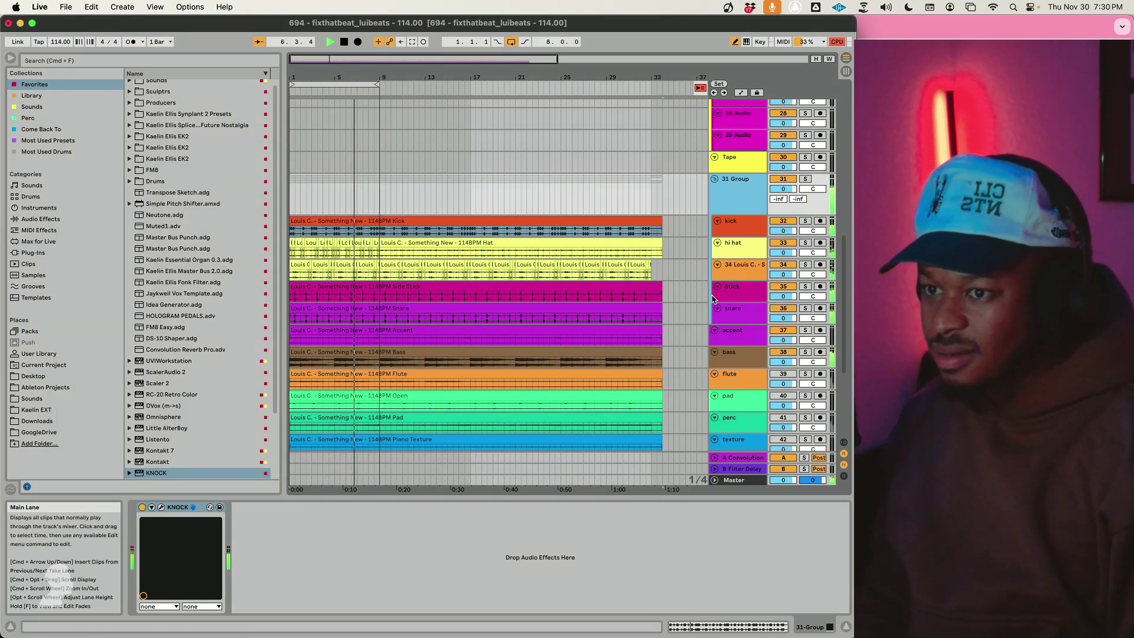
# Step: Turn track 34 down to -5.6 dB and audition the beat from bar 7
pyautogui.click(738, 208)
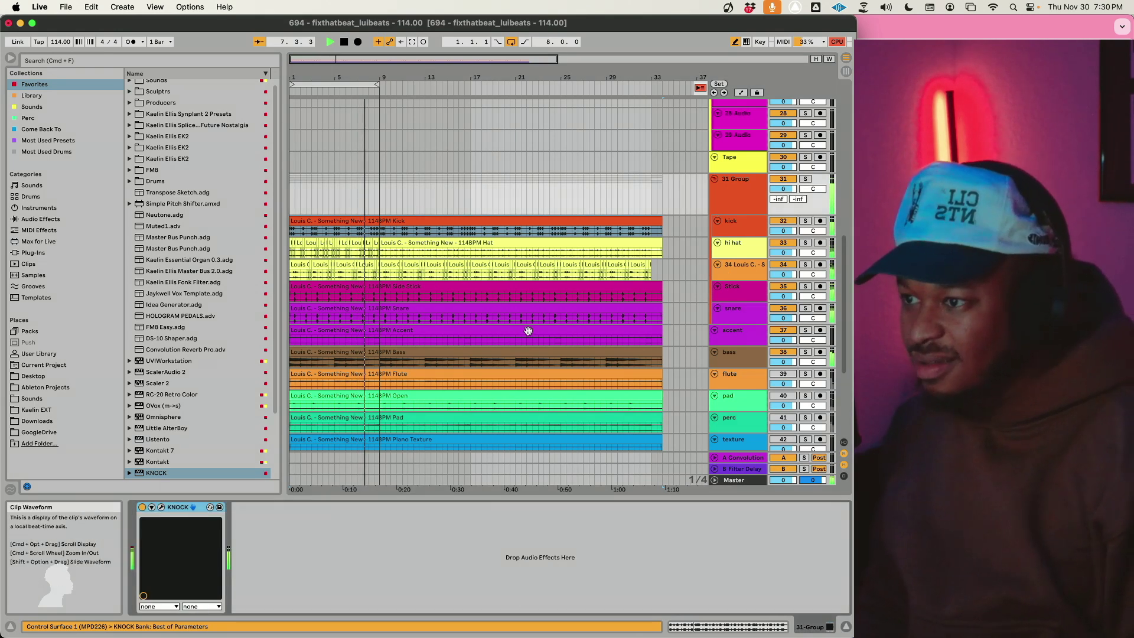
pyautogui.moveTo(784, 274); pyautogui.dragTo(784, 288)
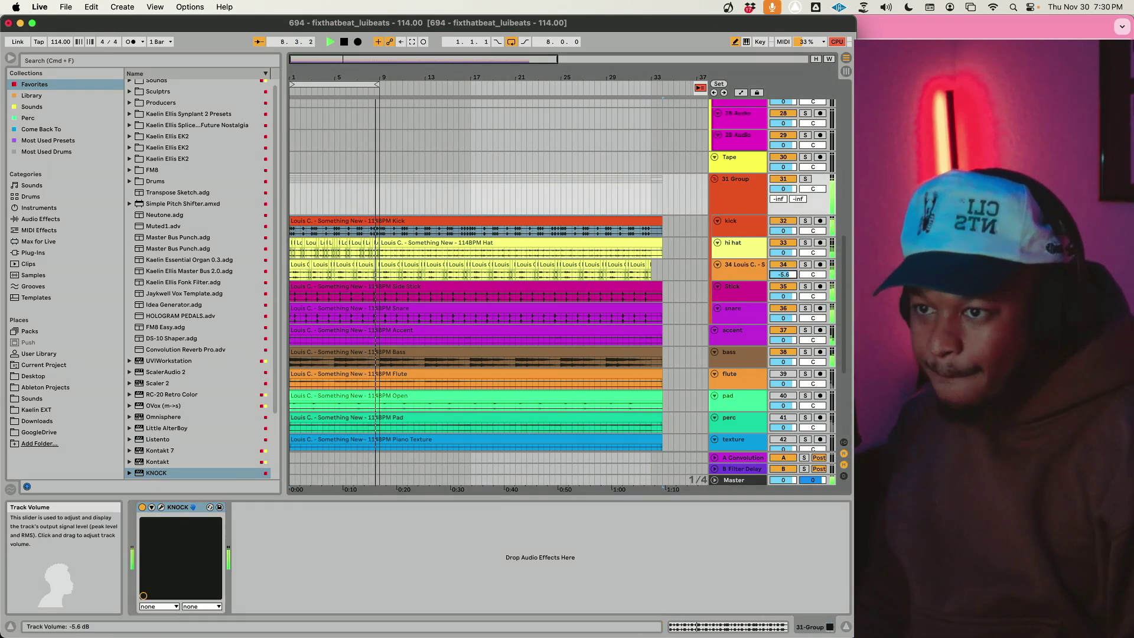
pyautogui.press('space')
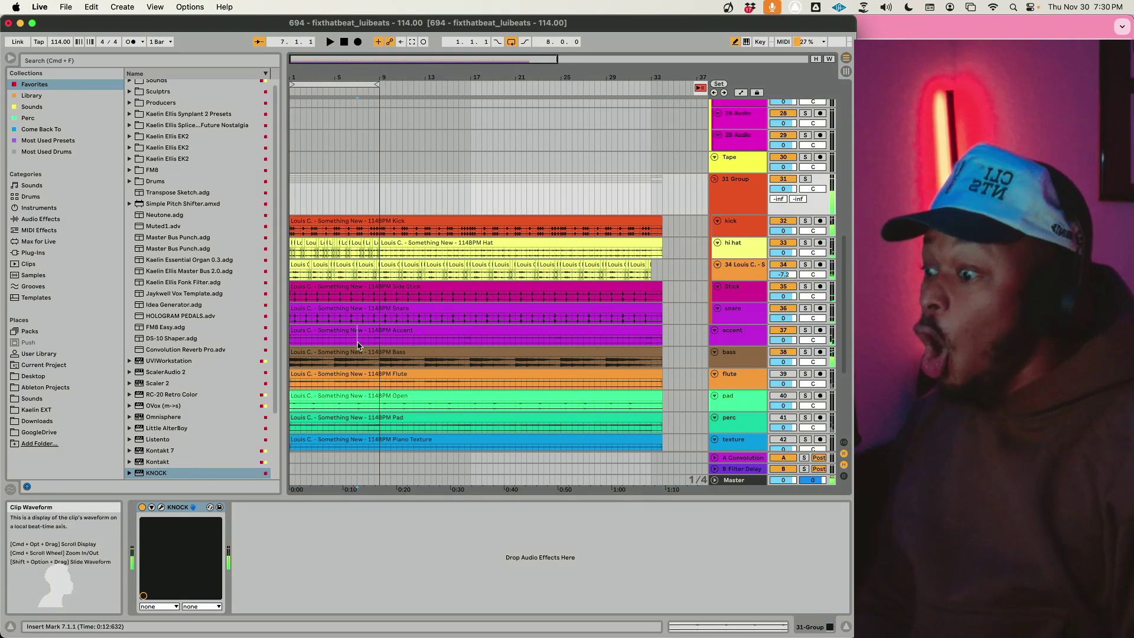
pyautogui.click(358, 343)
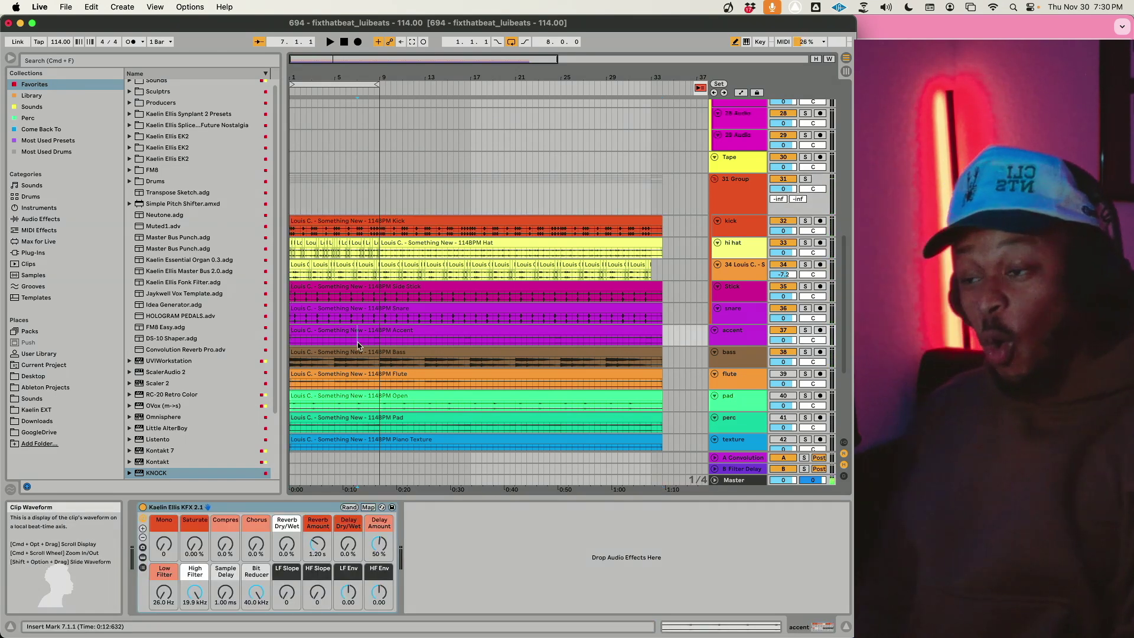
pyautogui.press('space')
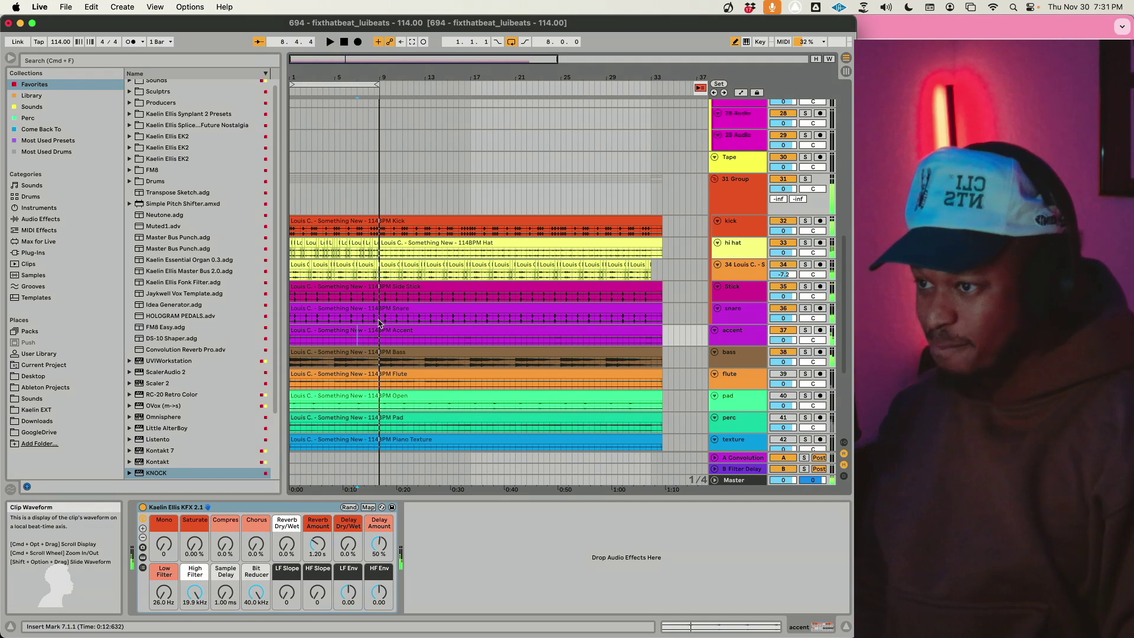
pyautogui.click(362, 300)
pyautogui.press('space')
pyautogui.scroll(5, 362, 300)
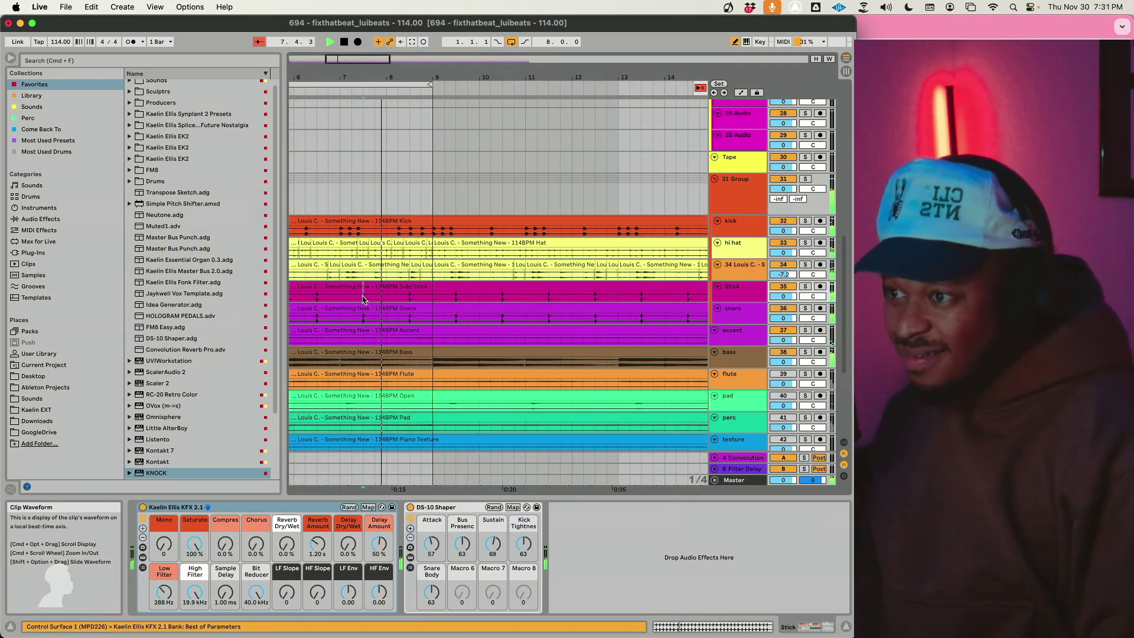
# Step: Delete beats 8.3–8.4 across the hi hat through snare clips and replay from the start
pyautogui.press('space')
pyautogui.moveTo(410, 251); pyautogui.dragTo(437, 317)
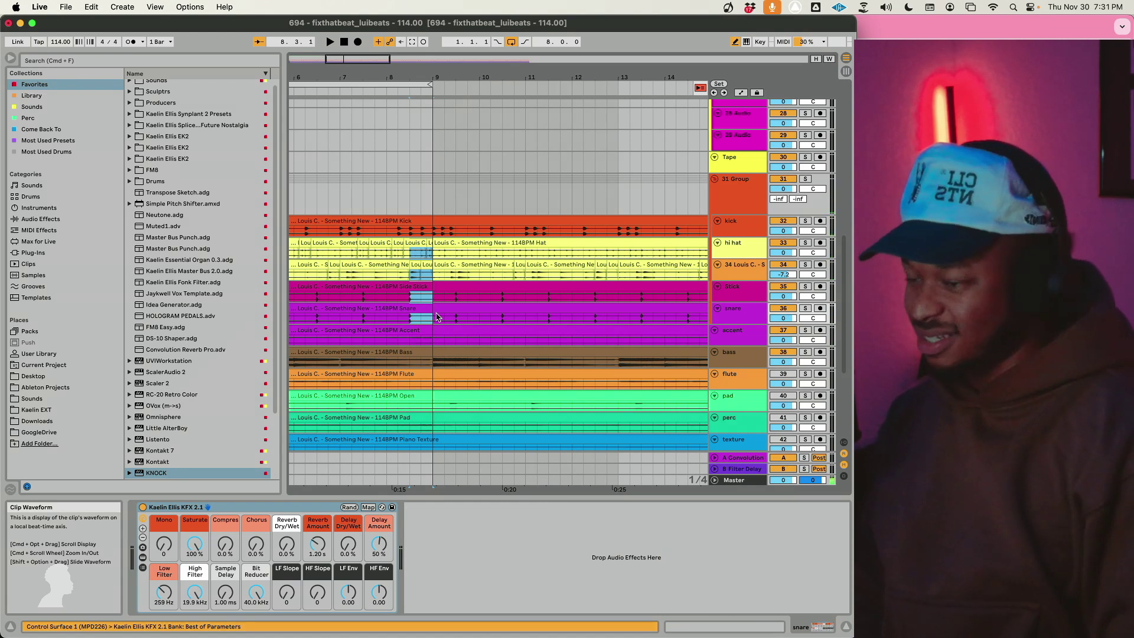
pyautogui.press('Delete')
pyautogui.press('Home')
pyautogui.press('space')
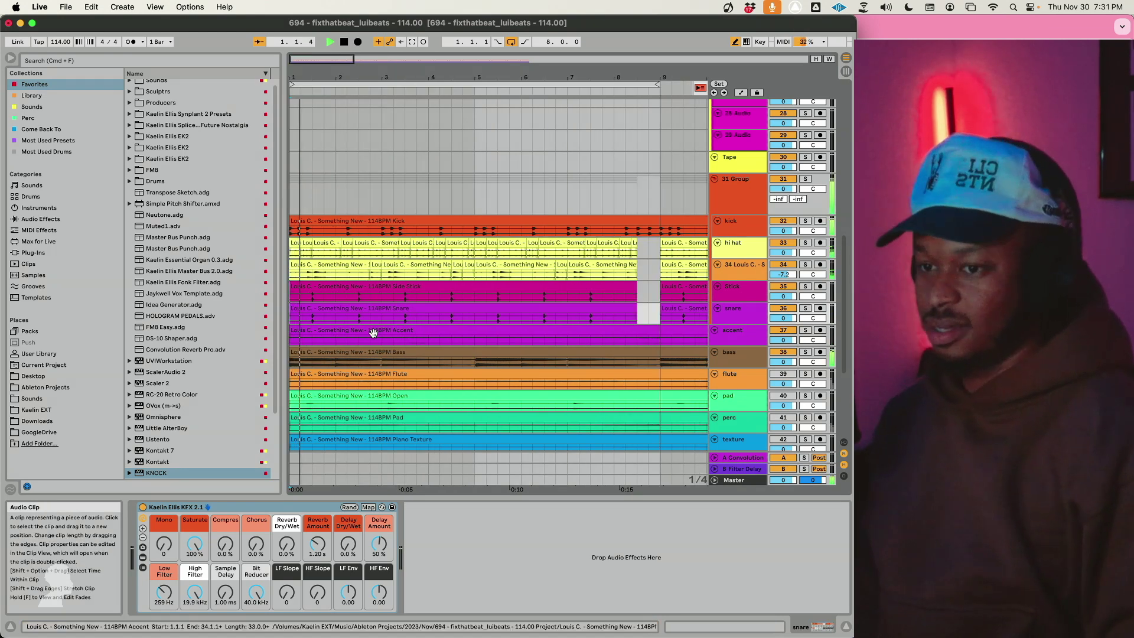
pyautogui.scroll(-5, 374, 336)
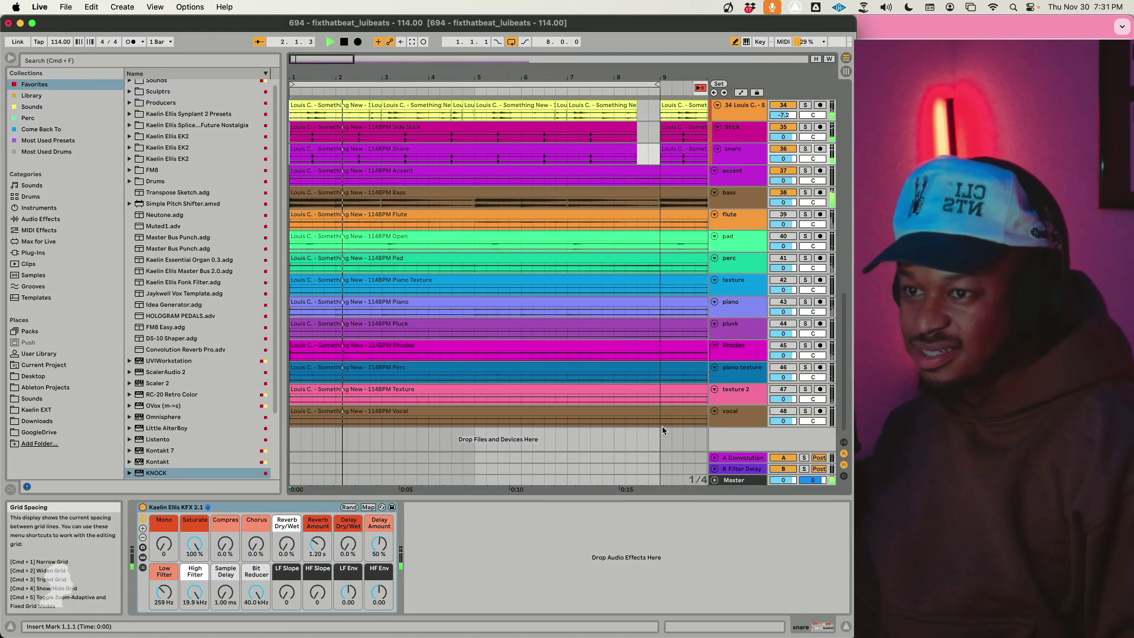
# Step: Clear bars 1–9 from the flute through vocal tracks and switch those tracks back on
pyautogui.moveTo(661, 426); pyautogui.dragTo(247, 215)
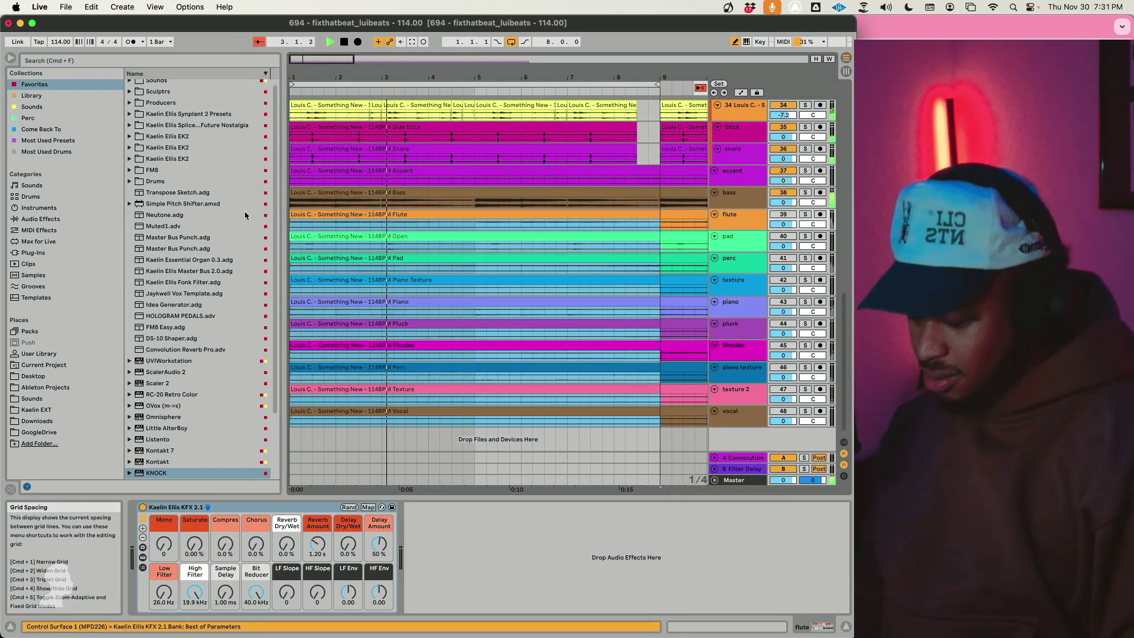
pyautogui.press('Delete')
pyautogui.moveTo(637, 184); pyautogui.dragTo(652, 200)
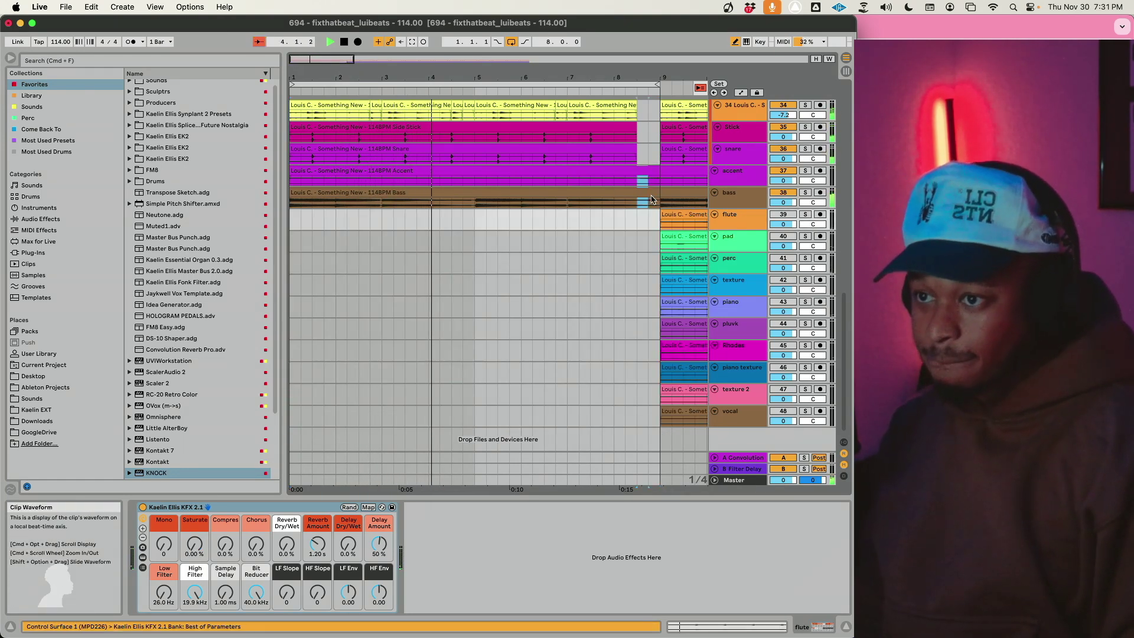
pyautogui.click(740, 425)
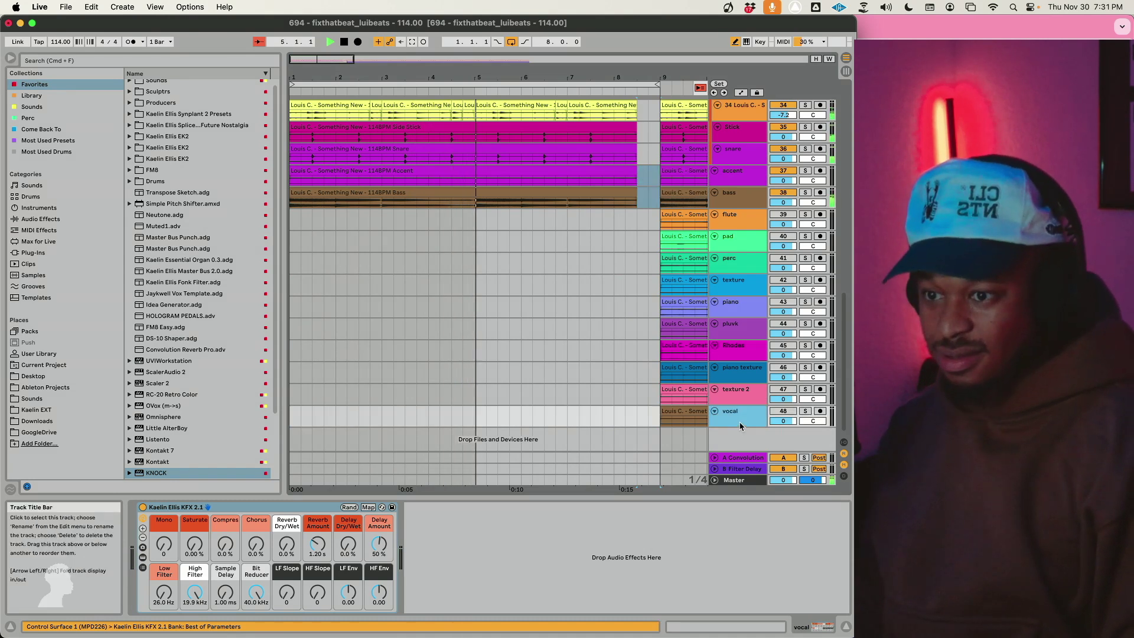
pyautogui.keyDown('shift'); pyautogui.click(740, 215); pyautogui.keyUp('shift')
pyautogui.click(785, 215)
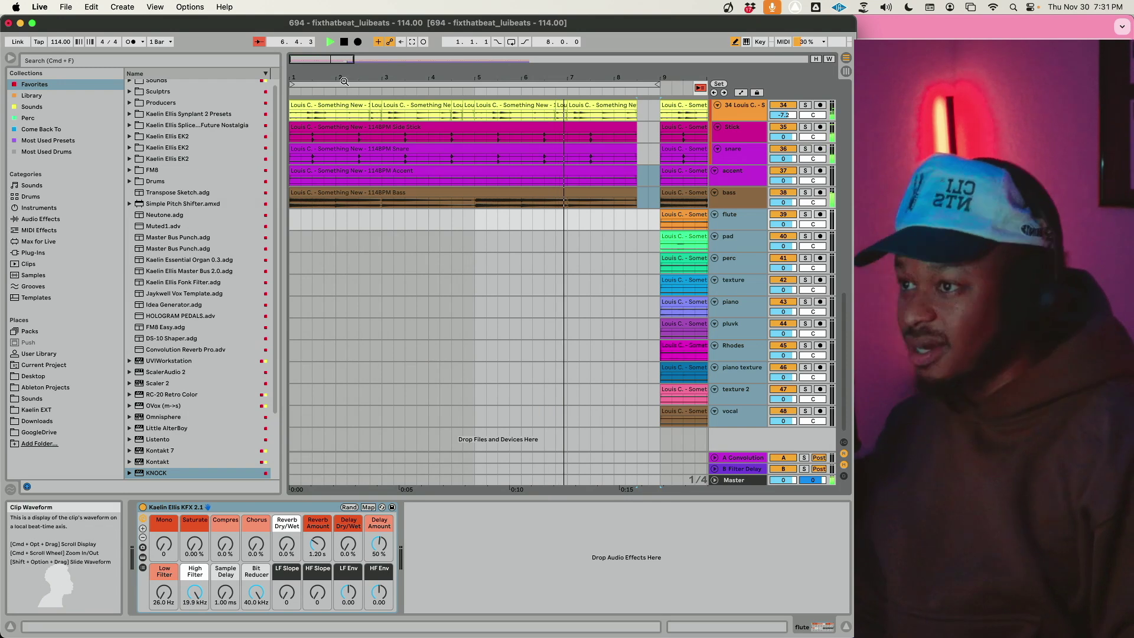
pyautogui.moveTo(327, 63); pyautogui.dragTo(366, 57)
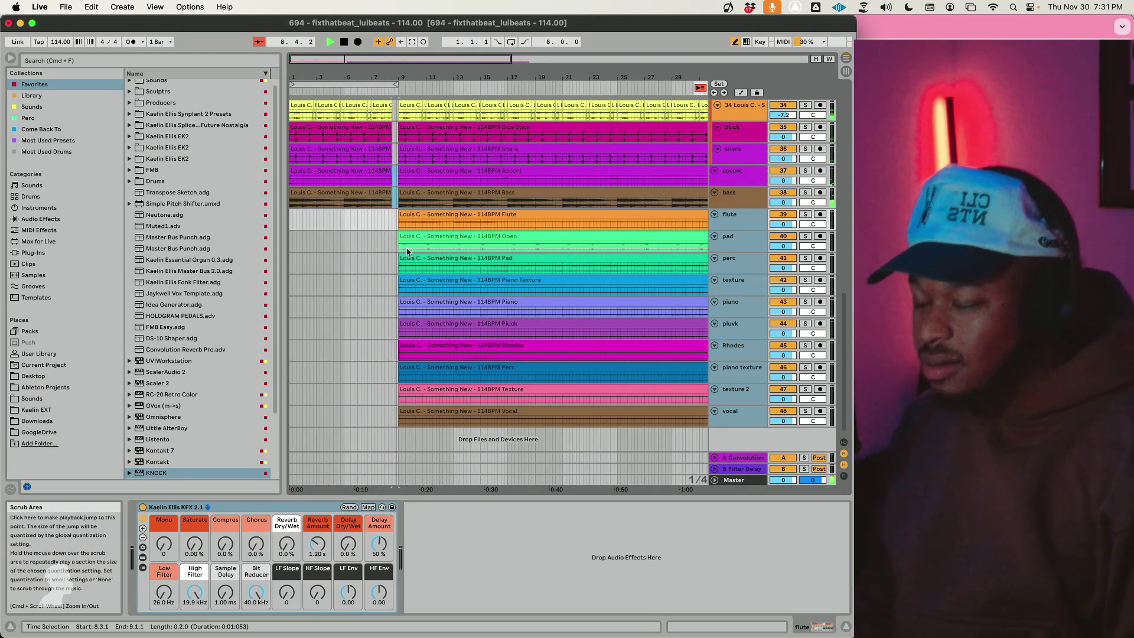
# Step: Extend the accent clip to bar 9 and set the play position at 8.3.1
pyautogui.moveTo(392, 169); pyautogui.dragTo(399, 169)
pyautogui.press('space')
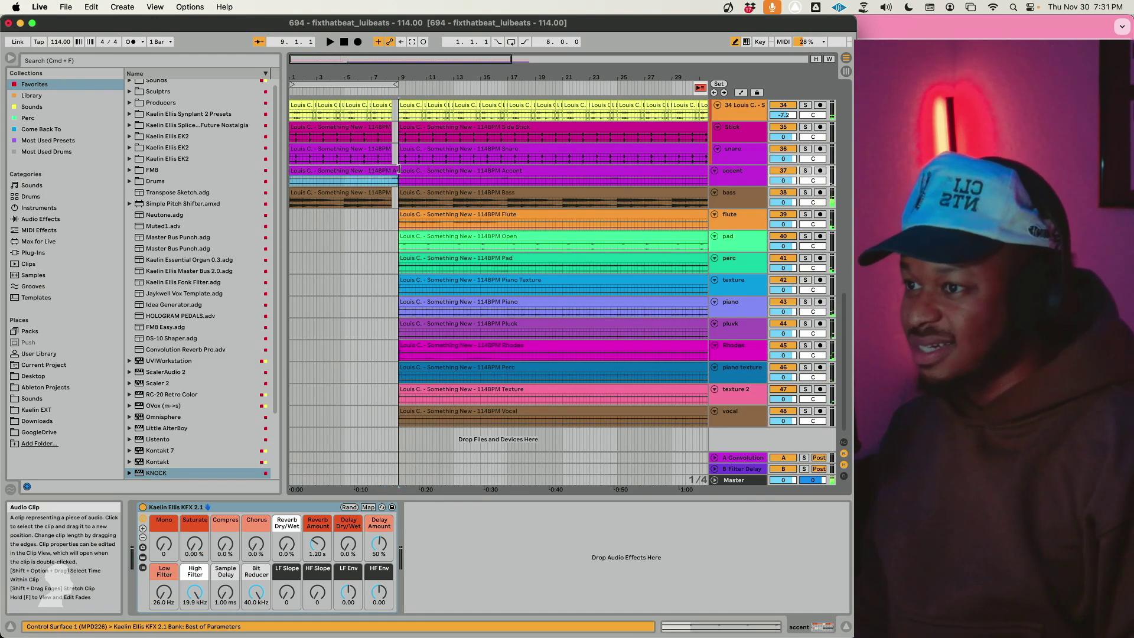
pyautogui.click(391, 187)
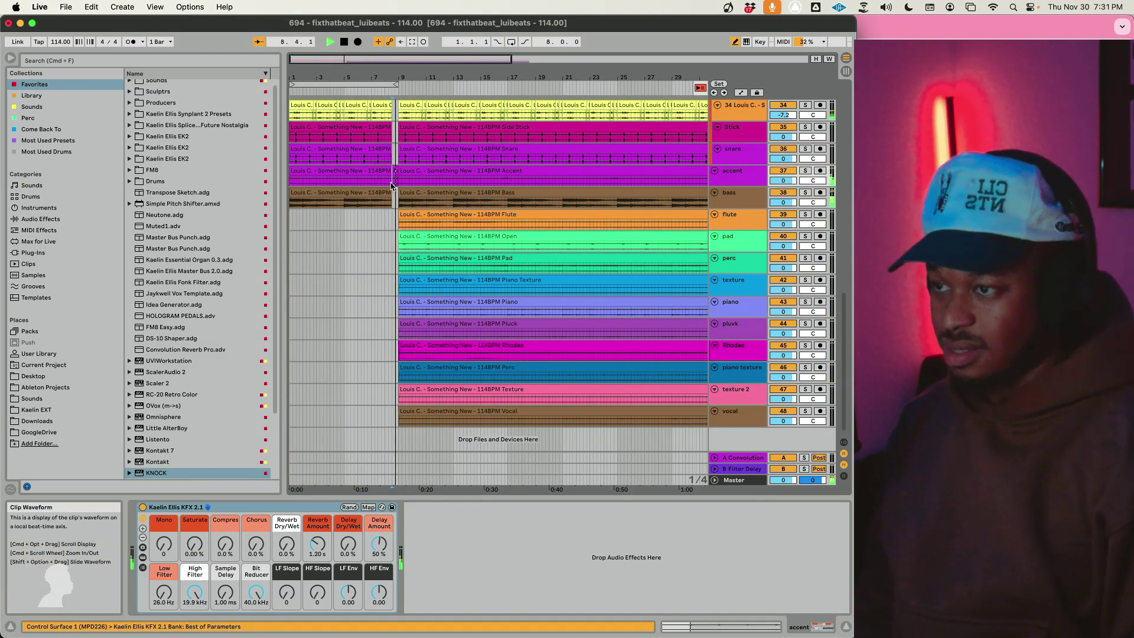
pyautogui.click(432, 225)
# Step: Set the grid to 2 bars and duplicate the hi hat clip out to bar 33
pyautogui.scroll(3, 437, 228)
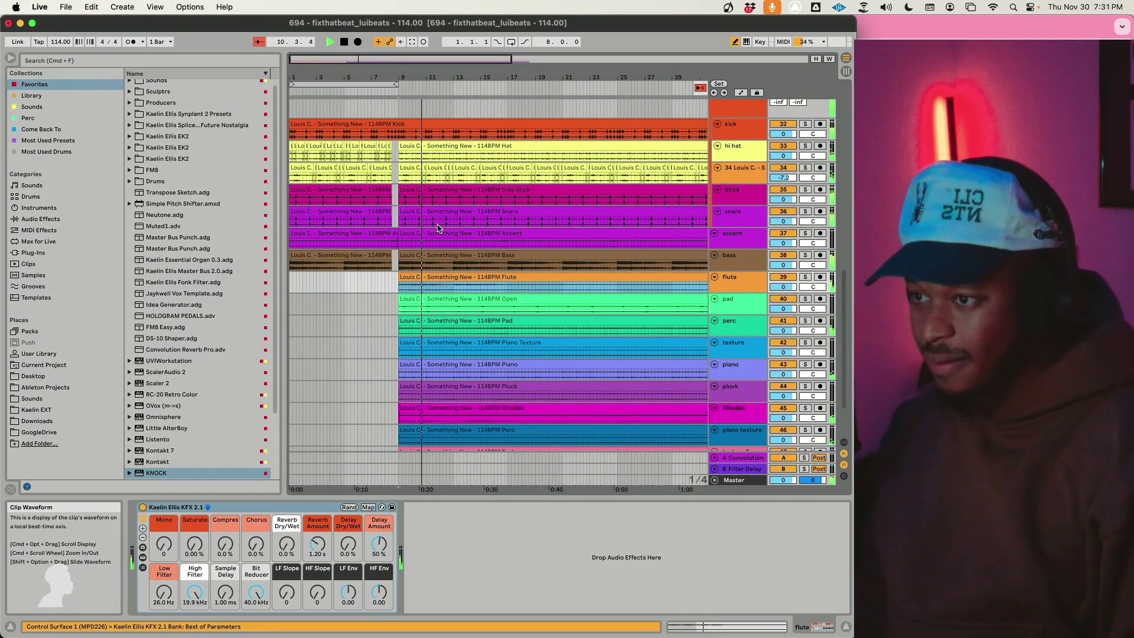
pyautogui.scroll(2, 460, 264)
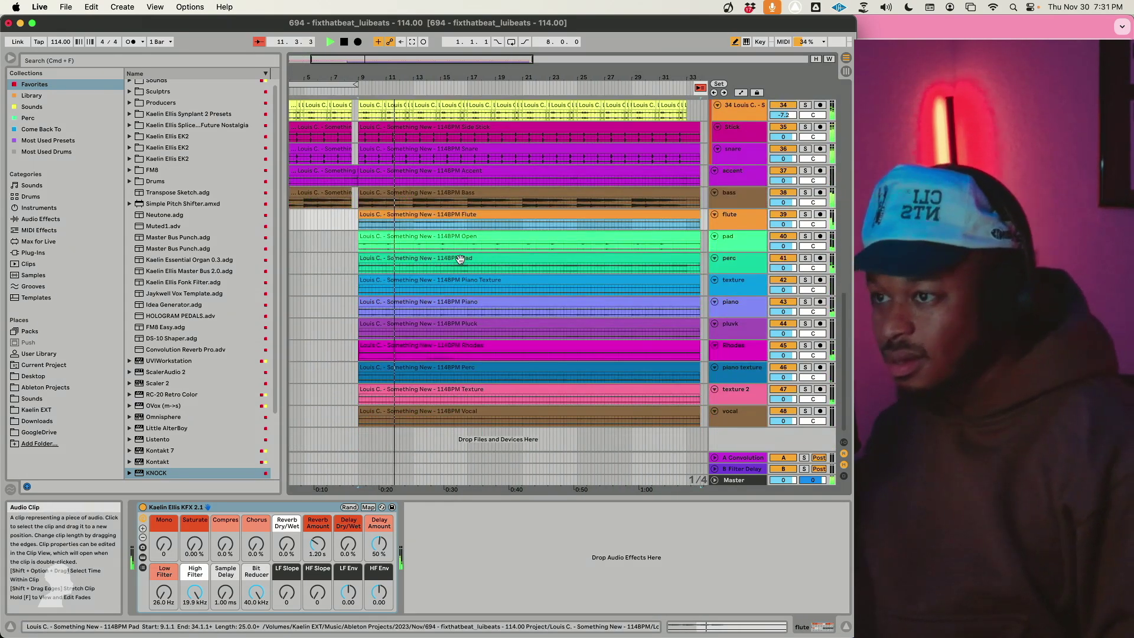
pyautogui.doubleClick(406, 76)
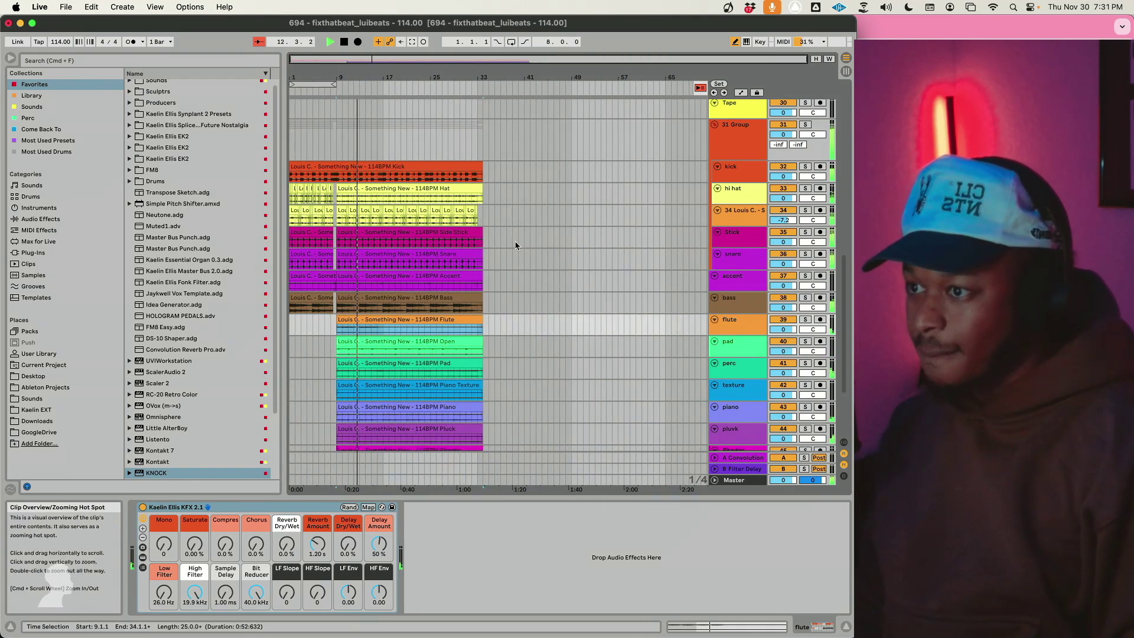
pyautogui.moveTo(198, 210); pyautogui.dragTo(200, 211)
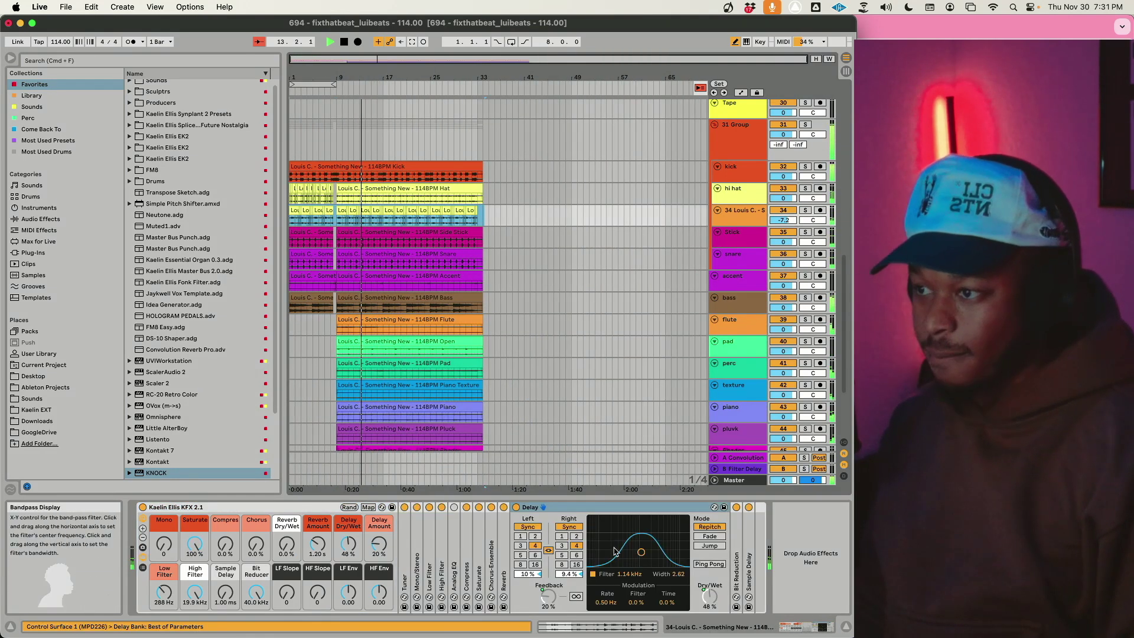
pyautogui.click(347, 188)
pyautogui.press('Delete')
pyautogui.rightClick(341, 198)
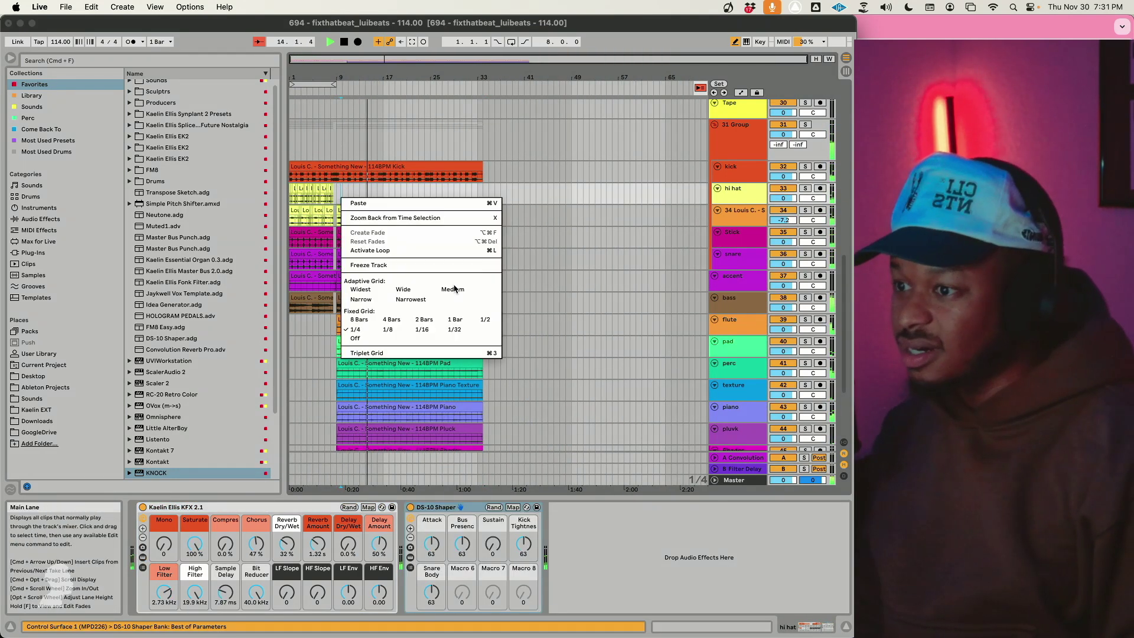
pyautogui.click(421, 323)
pyautogui.press('super+d')
pyautogui.press('super+d')
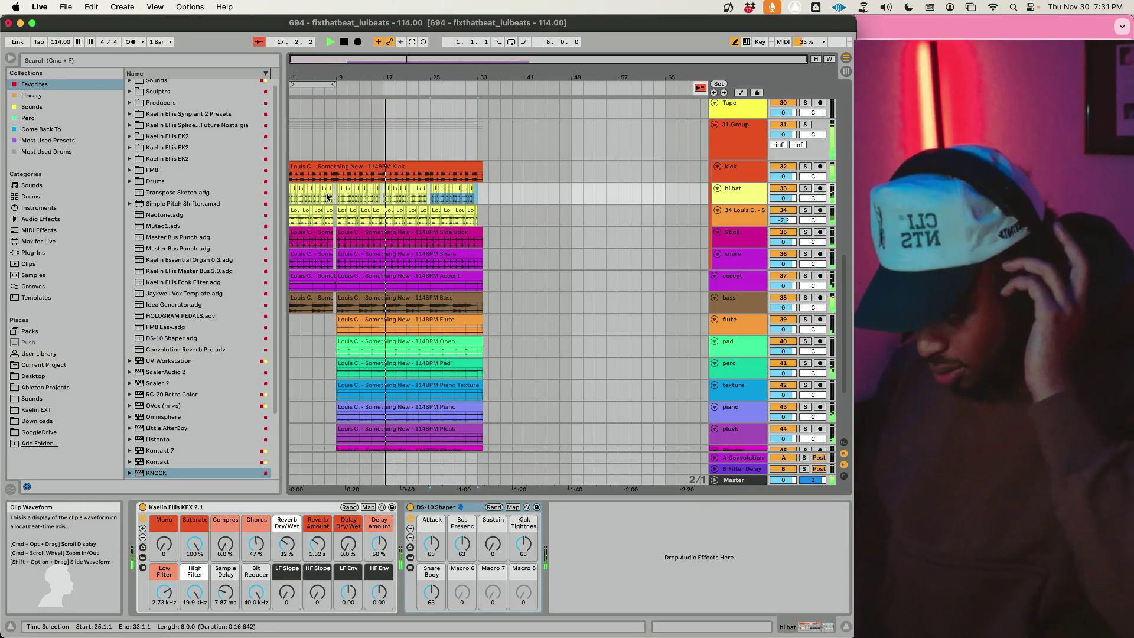
# Step: Select every clip from the bass track down to the vocal track
pyautogui.scroll(-3, 446, 315)
pyautogui.scroll(-1, 431, 316)
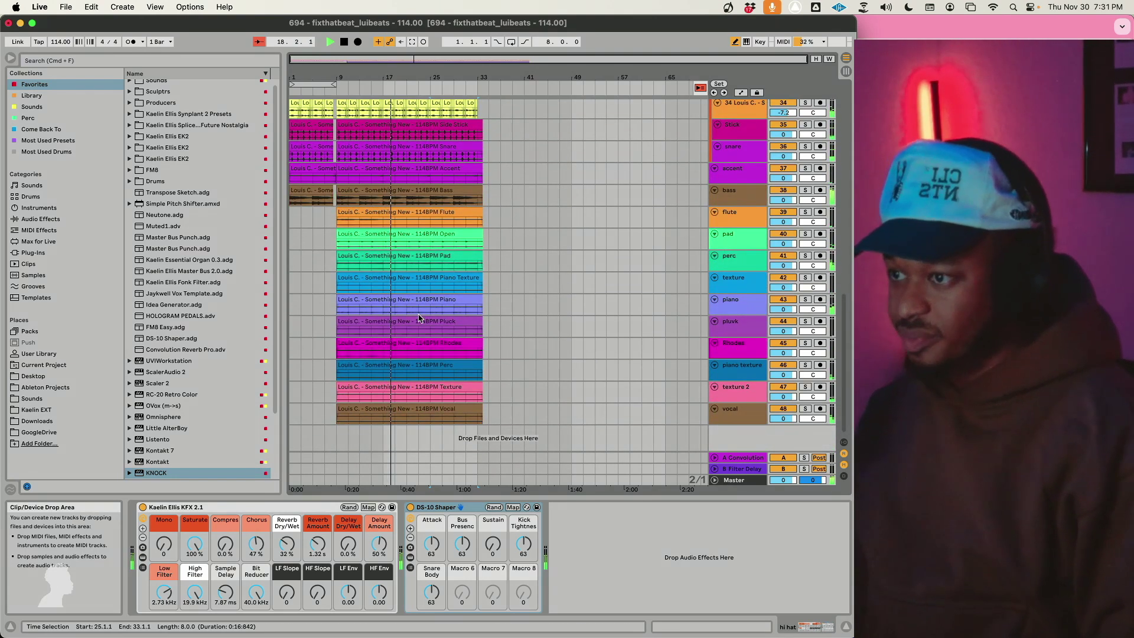
pyautogui.scroll(4, 461, 254)
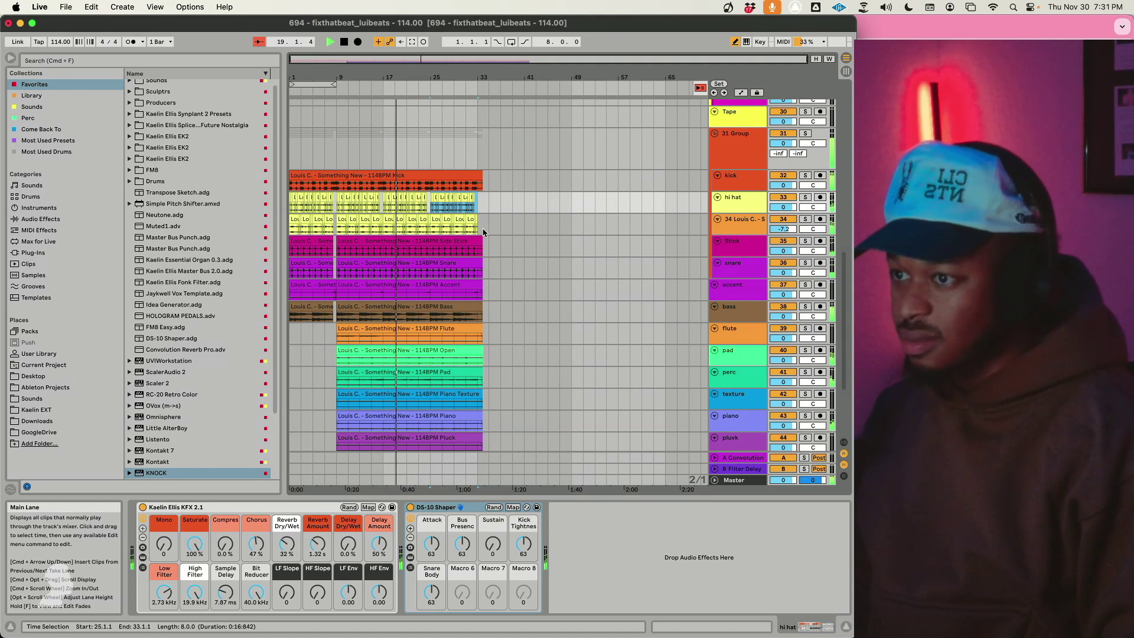
pyautogui.click(483, 232)
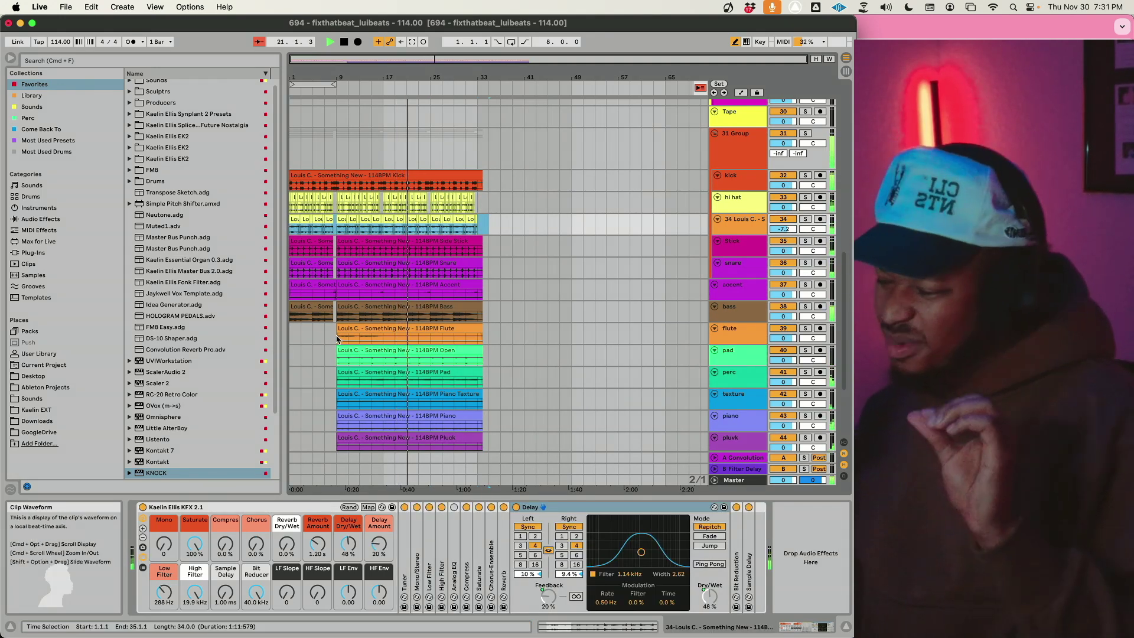
pyautogui.scroll(-5, 384, 355)
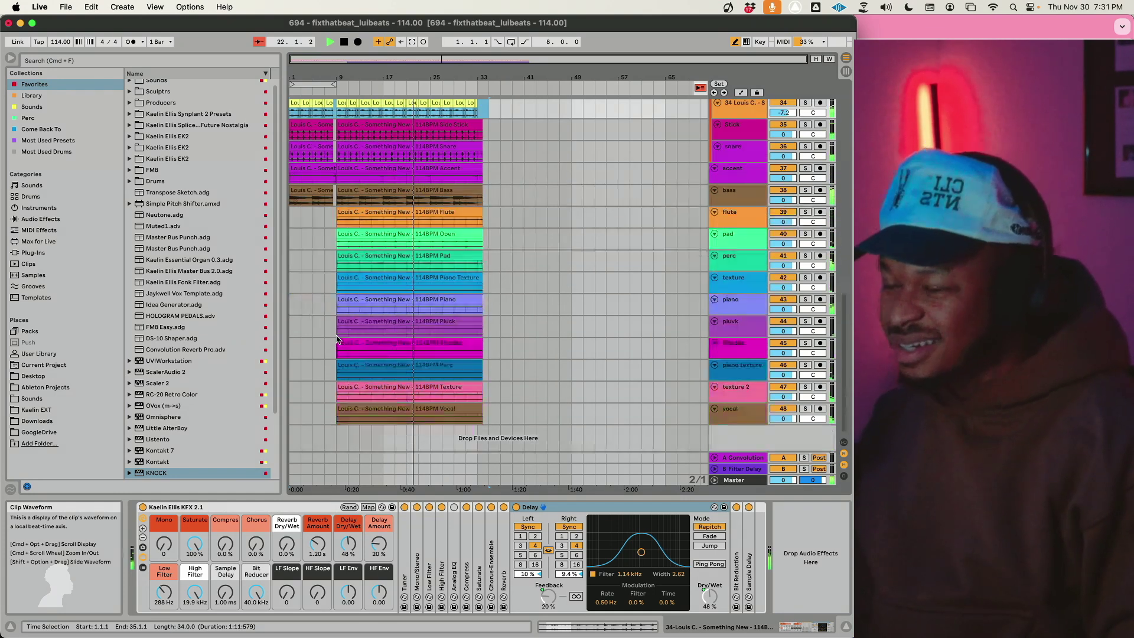
pyautogui.moveTo(483, 423); pyautogui.dragTo(222, 206)
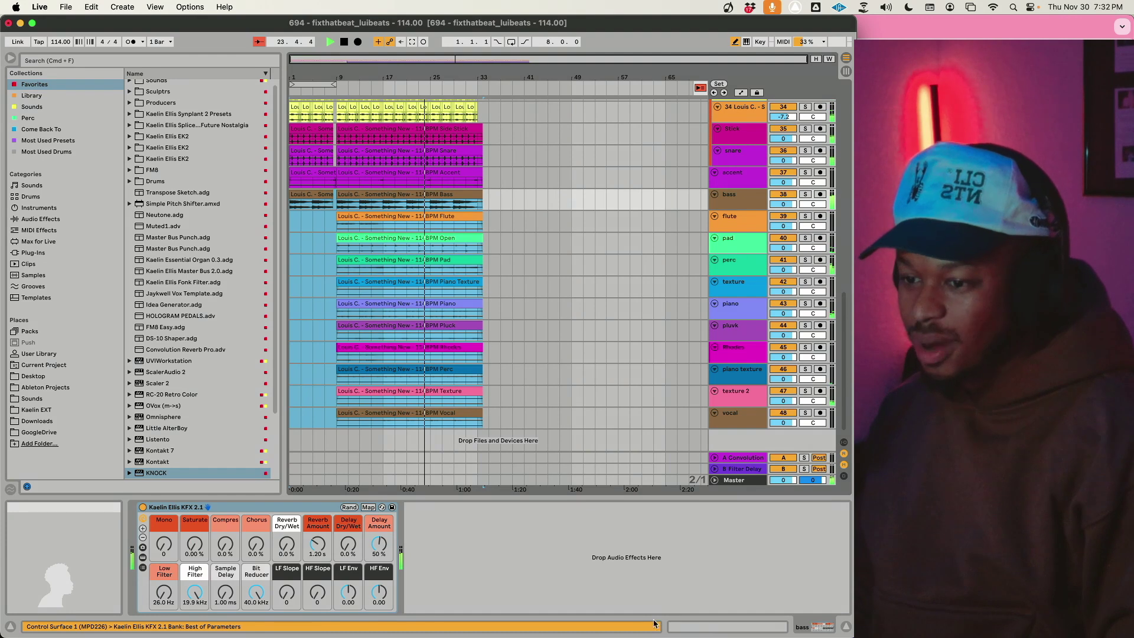
# Step: Select the flute through vocal clips plus the bass clips
pyautogui.click(429, 347)
pyautogui.click(415, 413)
pyautogui.press('space')
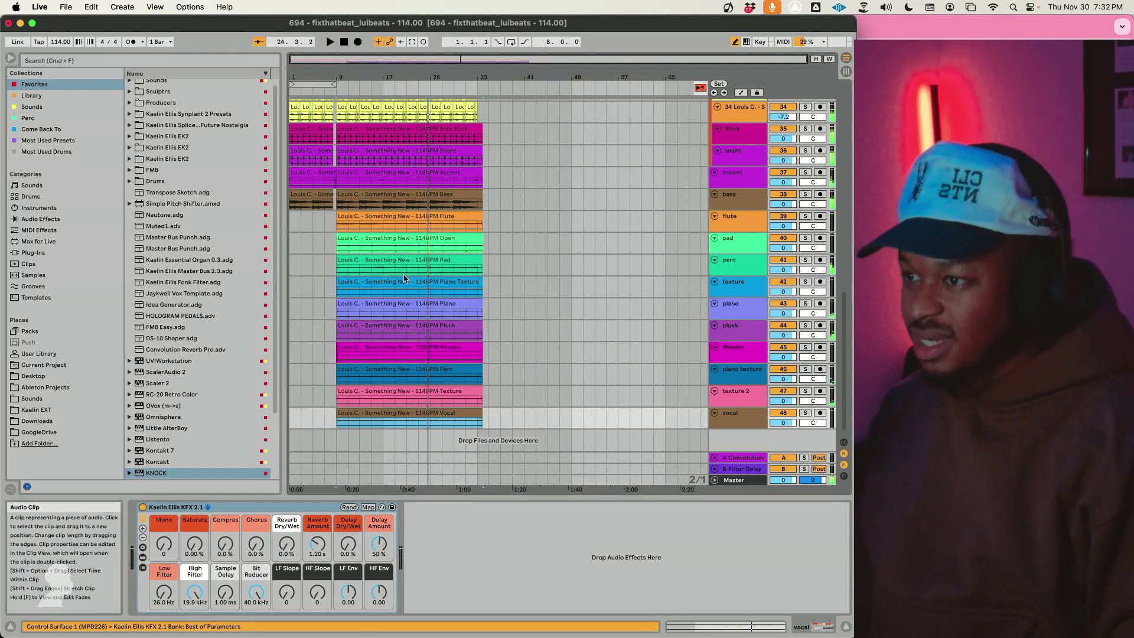
pyautogui.click(397, 217)
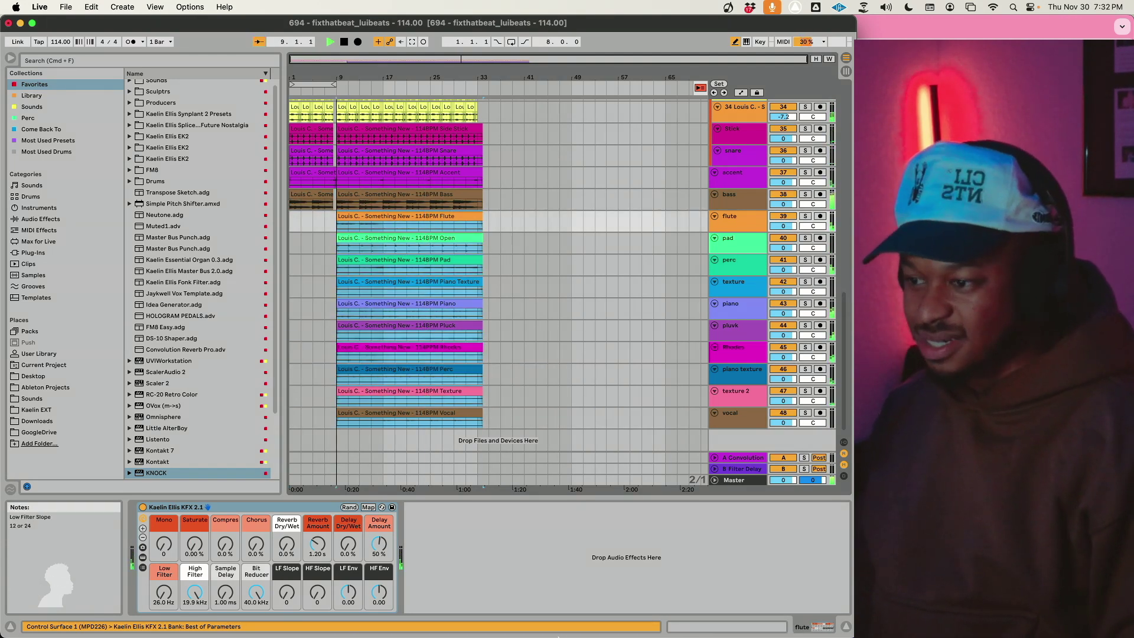
pyautogui.click(696, 629)
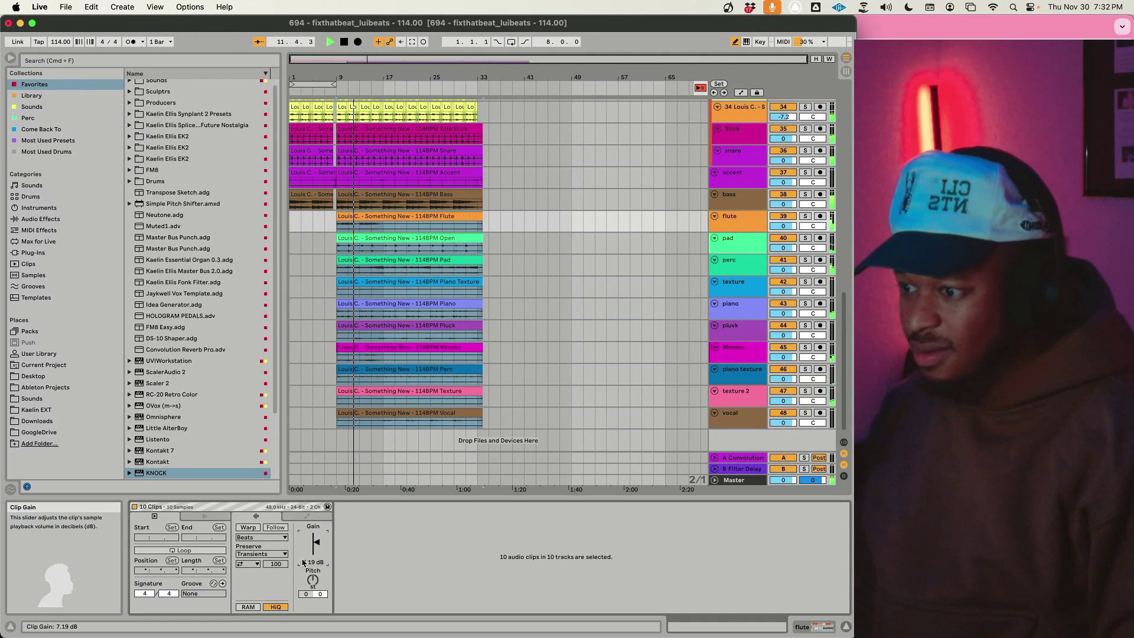
pyautogui.keyDown('shift'); pyautogui.click(309, 195); pyautogui.keyUp('shift')
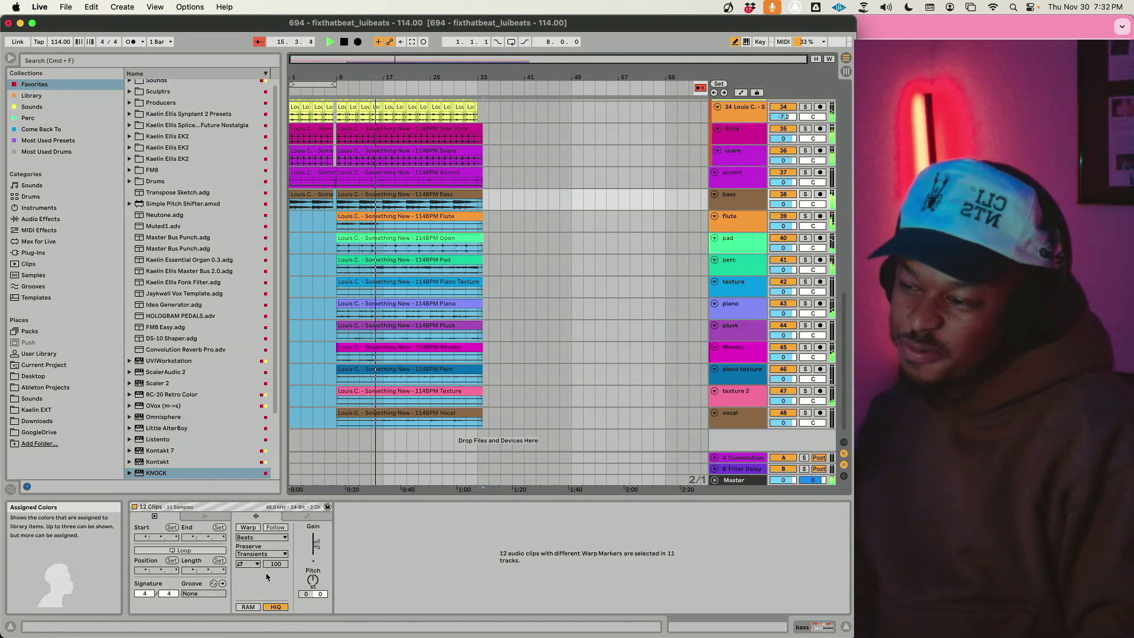
# Step: Turn on warping in Complex Pro mode with formants at 0.00, briefly trying Texture
pyautogui.click(249, 527)
pyautogui.click(262, 537)
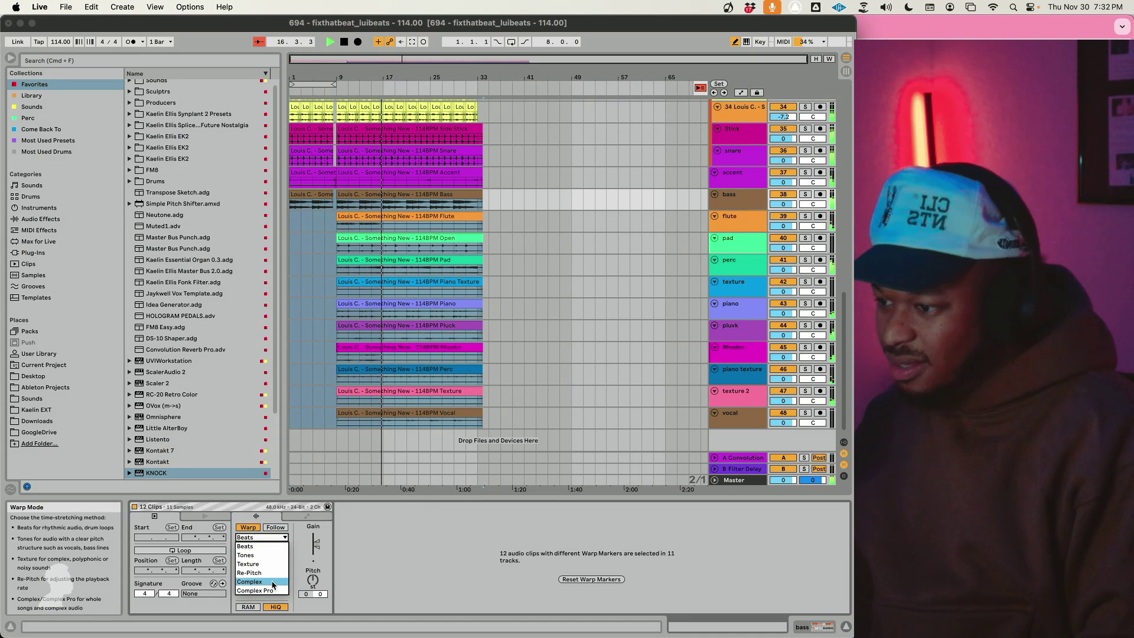
pyautogui.click(274, 591)
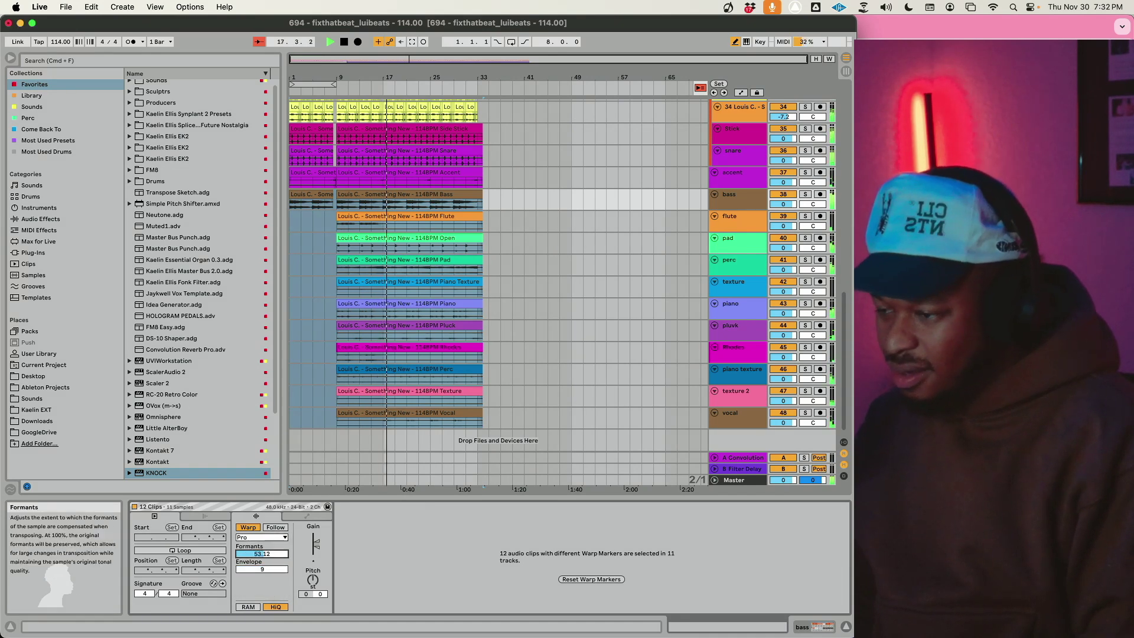
pyautogui.moveTo(274, 555); pyautogui.dragTo(274, 626)
pyautogui.click(262, 536)
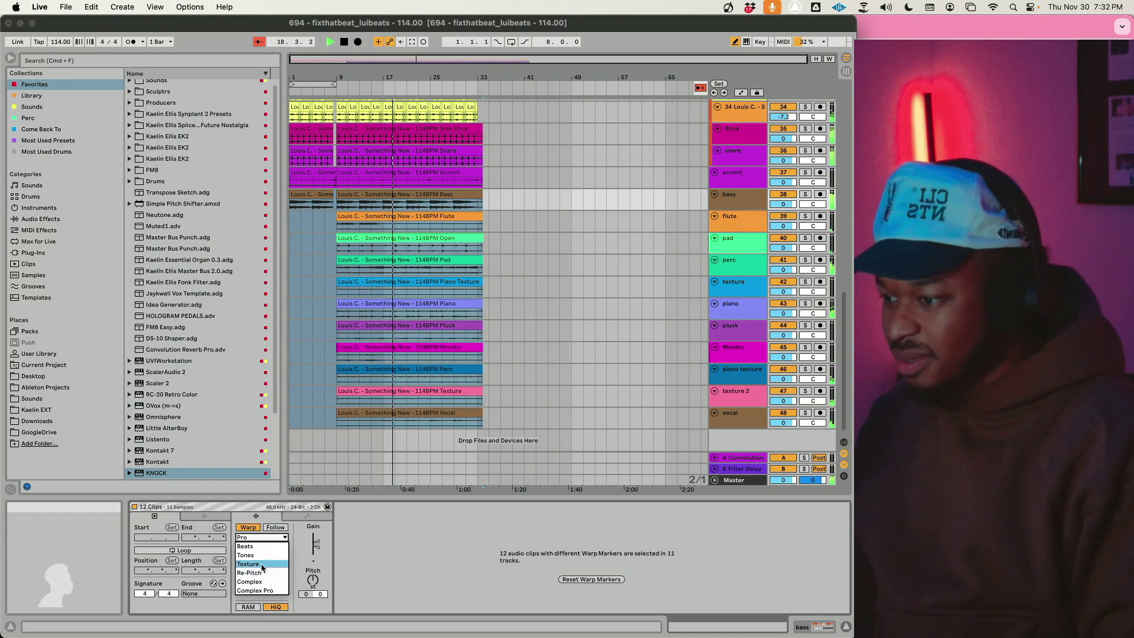
pyautogui.click(248, 564)
pyautogui.click(260, 538)
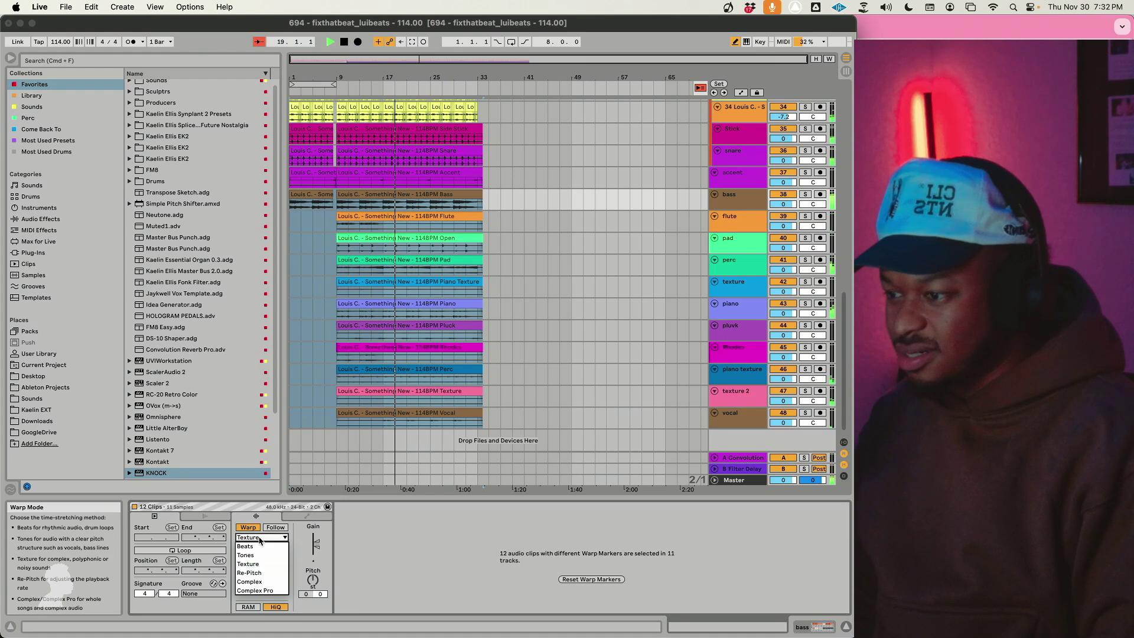
pyautogui.click(260, 591)
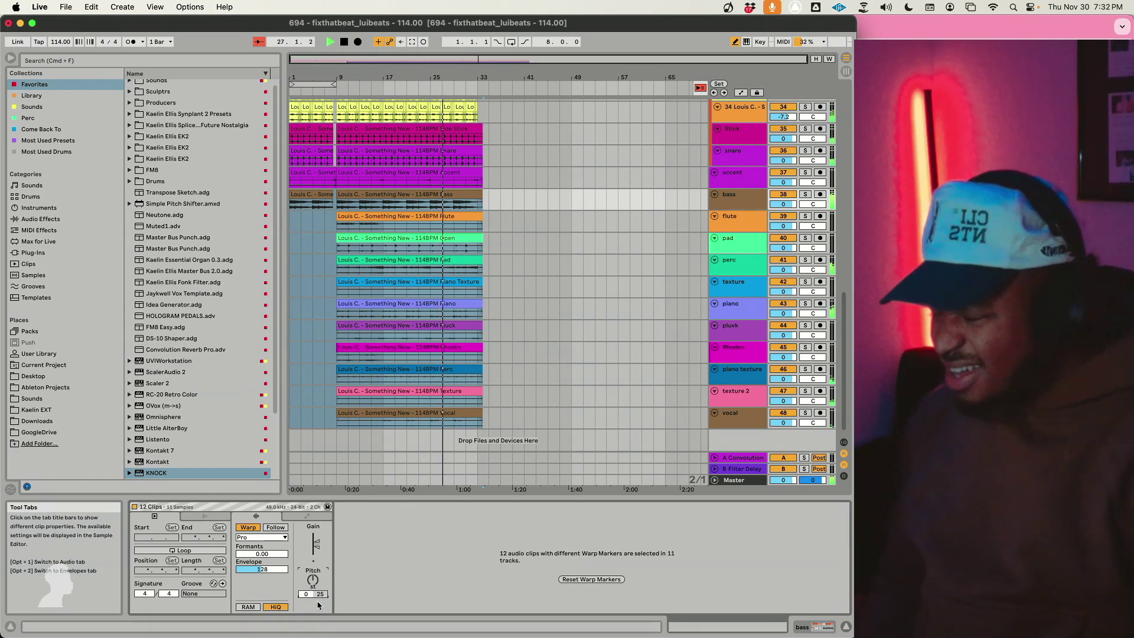
# Step: Solo the perc track and raise its rack's Saturate to 85% and Chorus to 77%
pyautogui.click(472, 421)
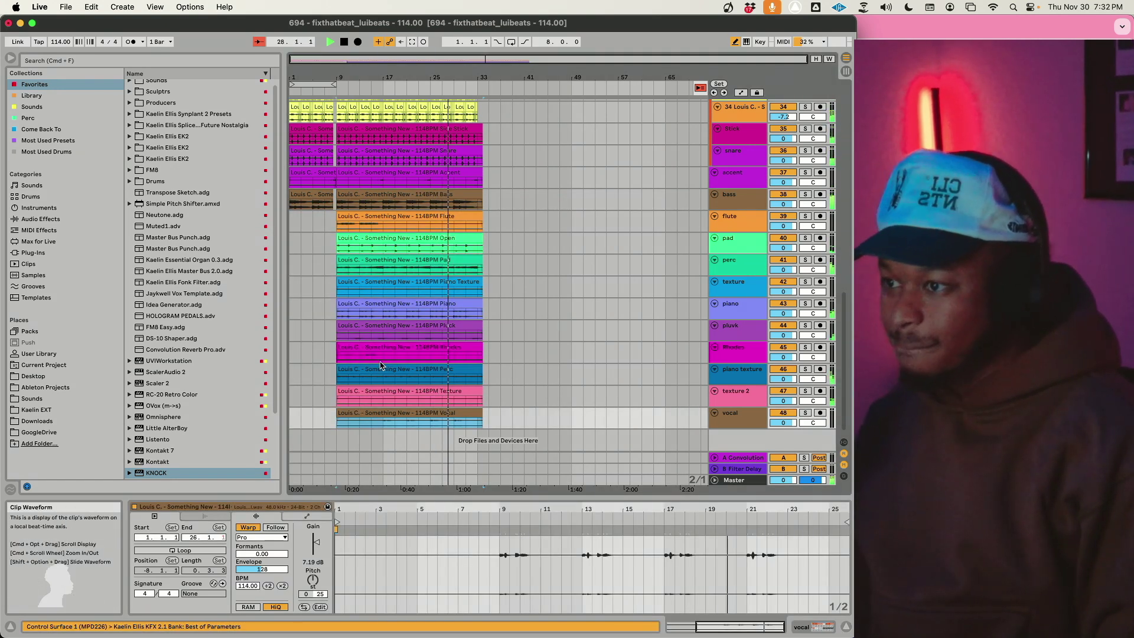
pyautogui.keyDown('shift'); pyautogui.click(422, 228); pyautogui.keyUp('shift')
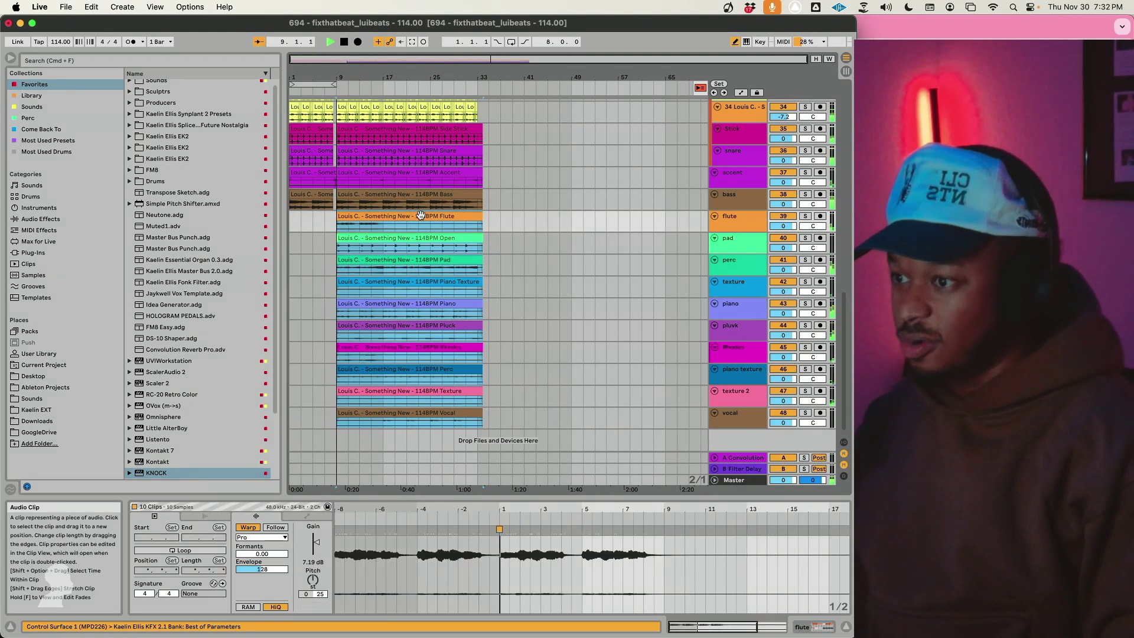
pyautogui.click(401, 261)
pyautogui.click(805, 260)
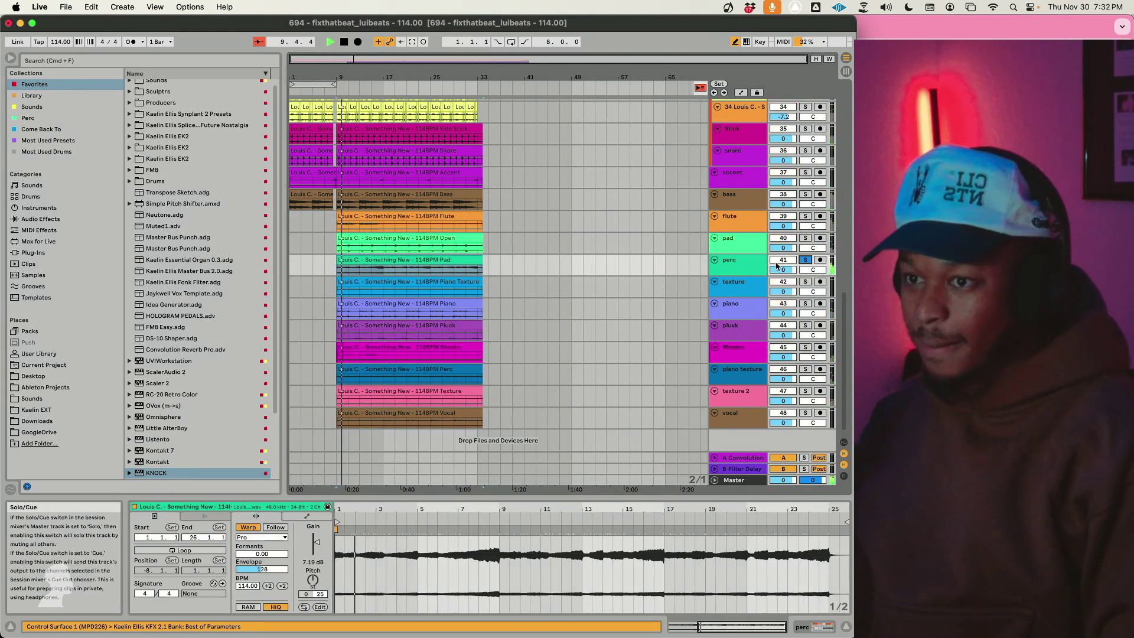
pyautogui.click(738, 263)
pyautogui.moveTo(200, 543); pyautogui.dragTo(200, 508)
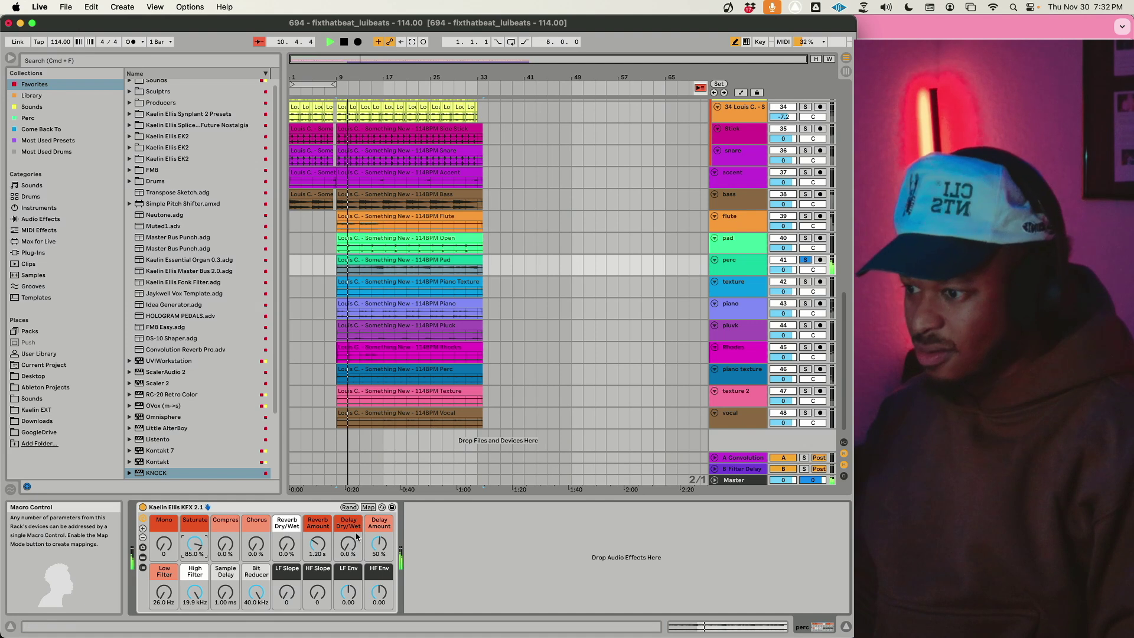
pyautogui.moveTo(269, 545); pyautogui.dragTo(269, 520)
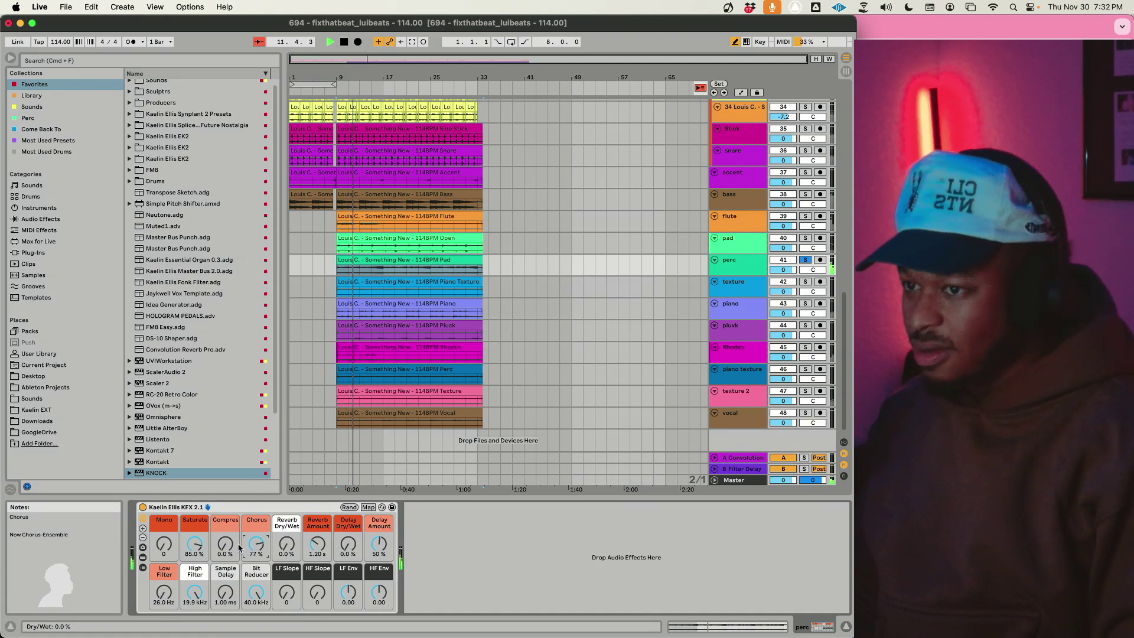
# Step: Re-solo perc and check the rack's Mono/Stereo device with Mono at 127
pyautogui.click(805, 259)
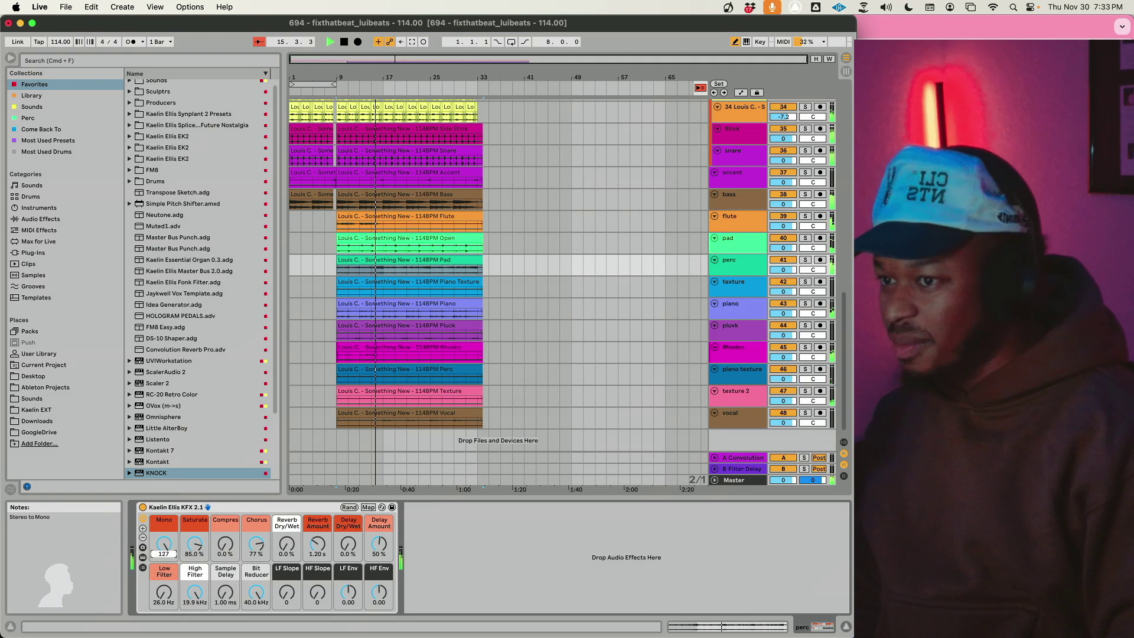
pyautogui.click(805, 259)
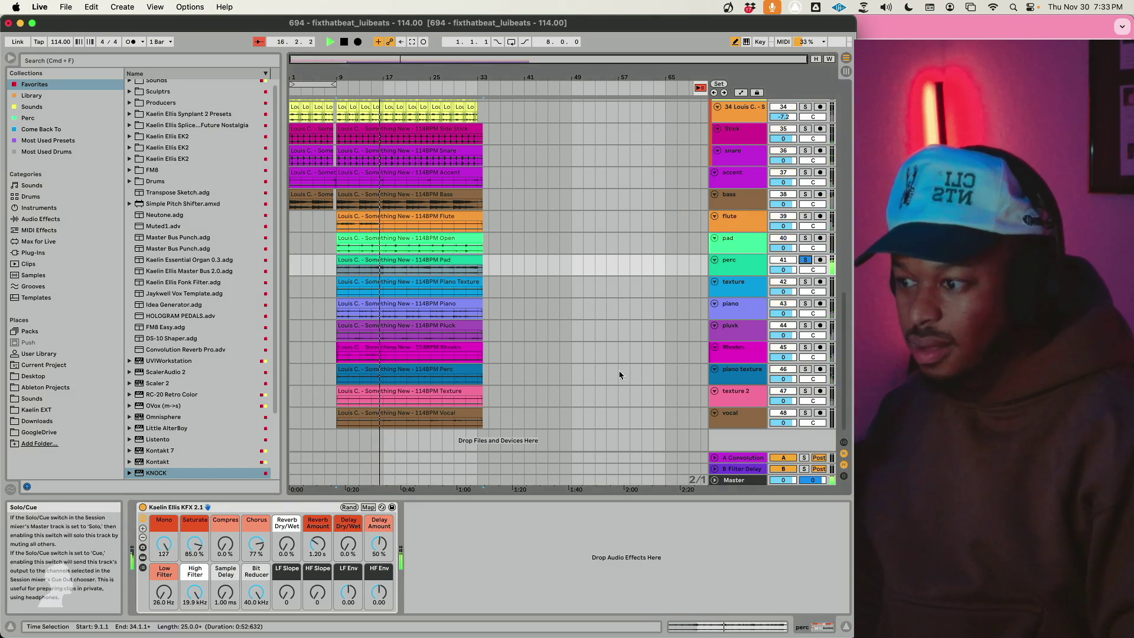
pyautogui.click(143, 565)
pyautogui.click(413, 584)
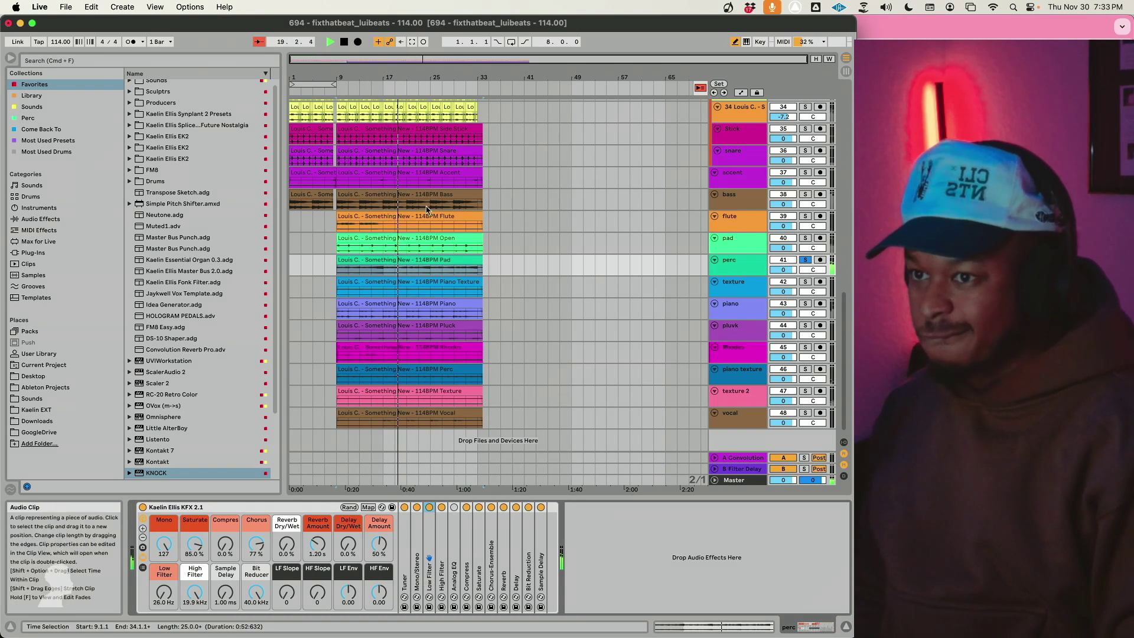
# Step: Loop bars 9–25 on the perc lane and zoom to fit them
pyautogui.click(410, 264)
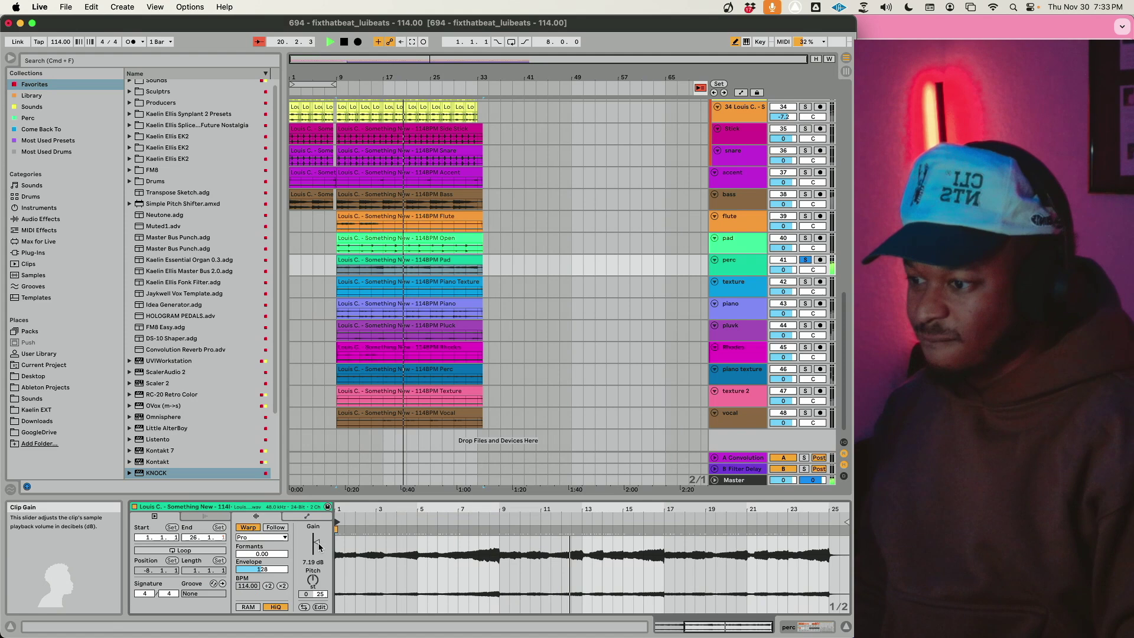
pyautogui.click(334, 276)
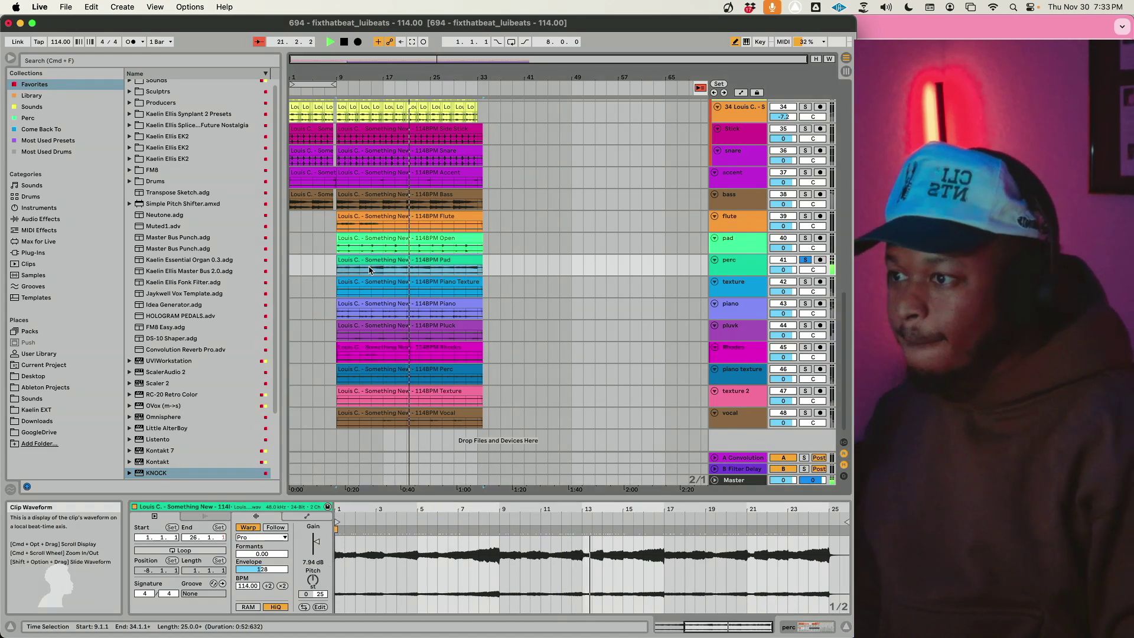
pyautogui.moveTo(334, 277); pyautogui.dragTo(428, 273)
pyautogui.rightClick(432, 274)
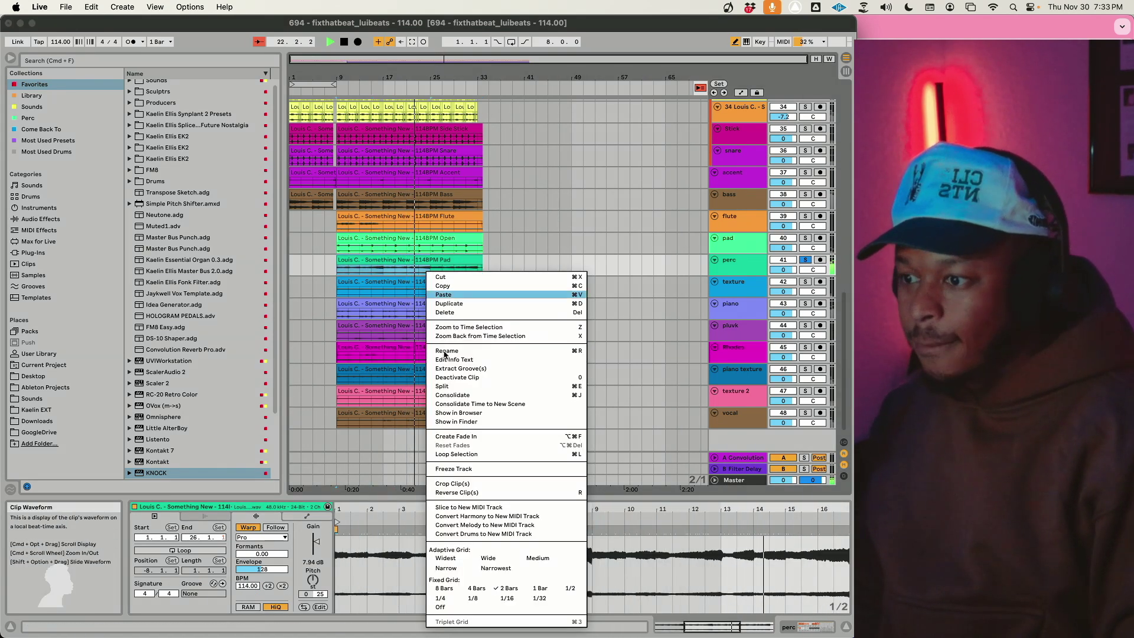
pyautogui.click(460, 457)
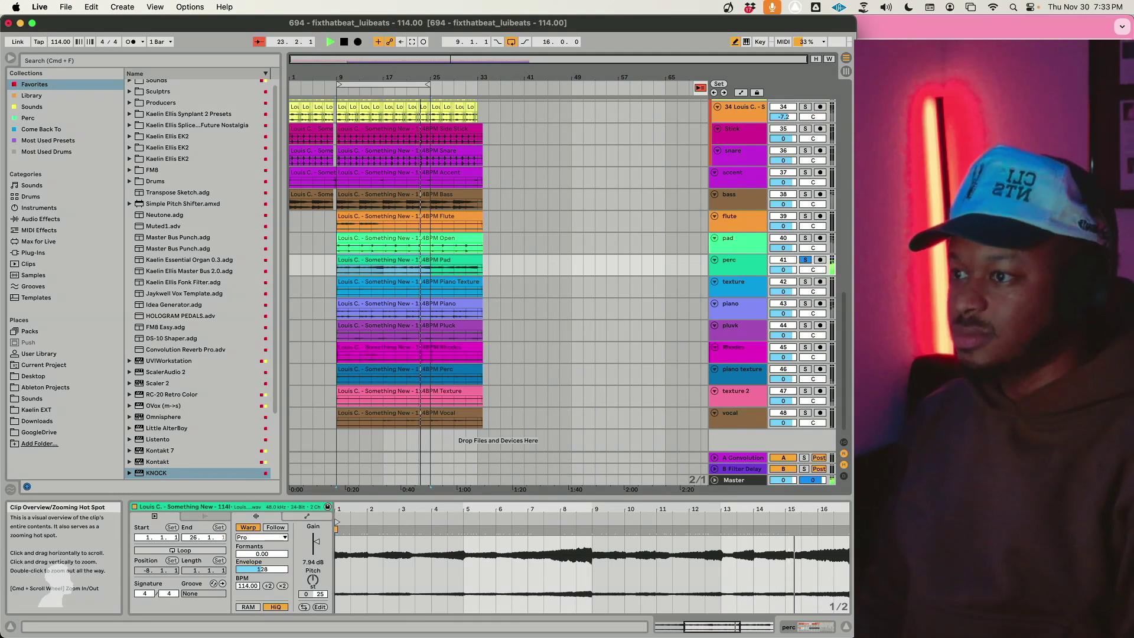
pyautogui.press('z')
# Step: Briefly solo and unsolo the pad track to compare it with perc
pyautogui.click(752, 269)
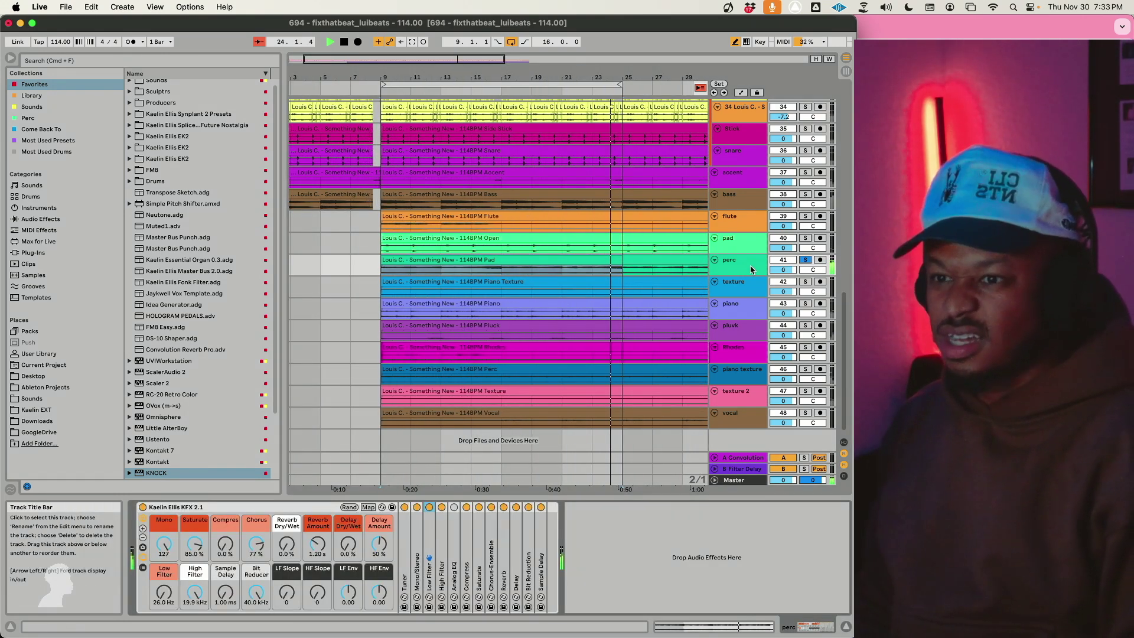
pyautogui.click(726, 272)
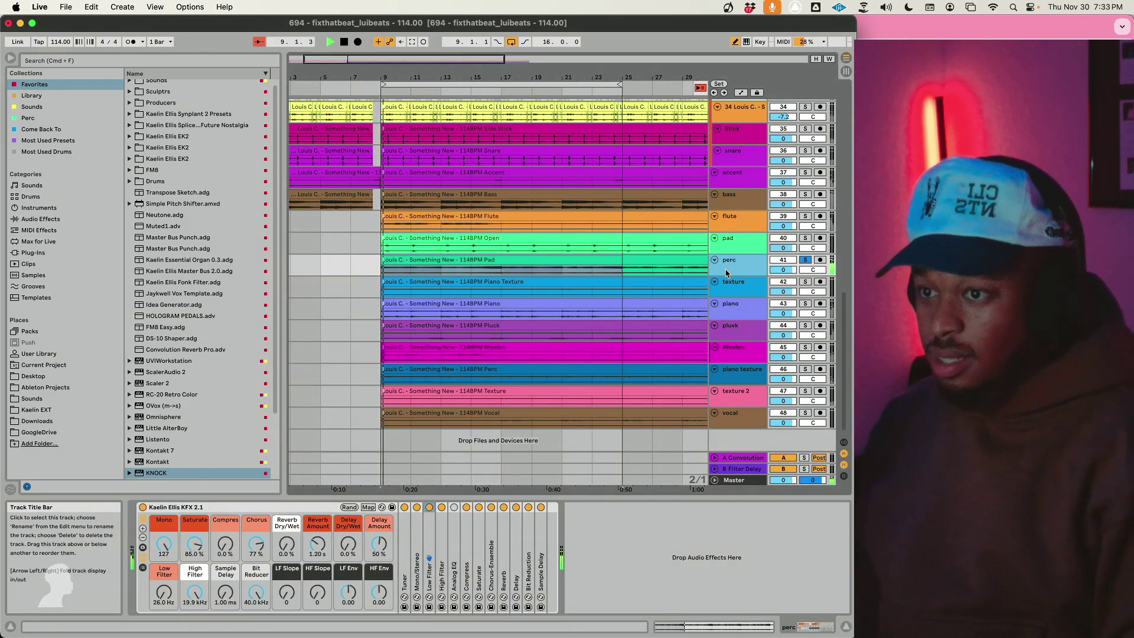
pyautogui.click(733, 248)
pyautogui.click(805, 238)
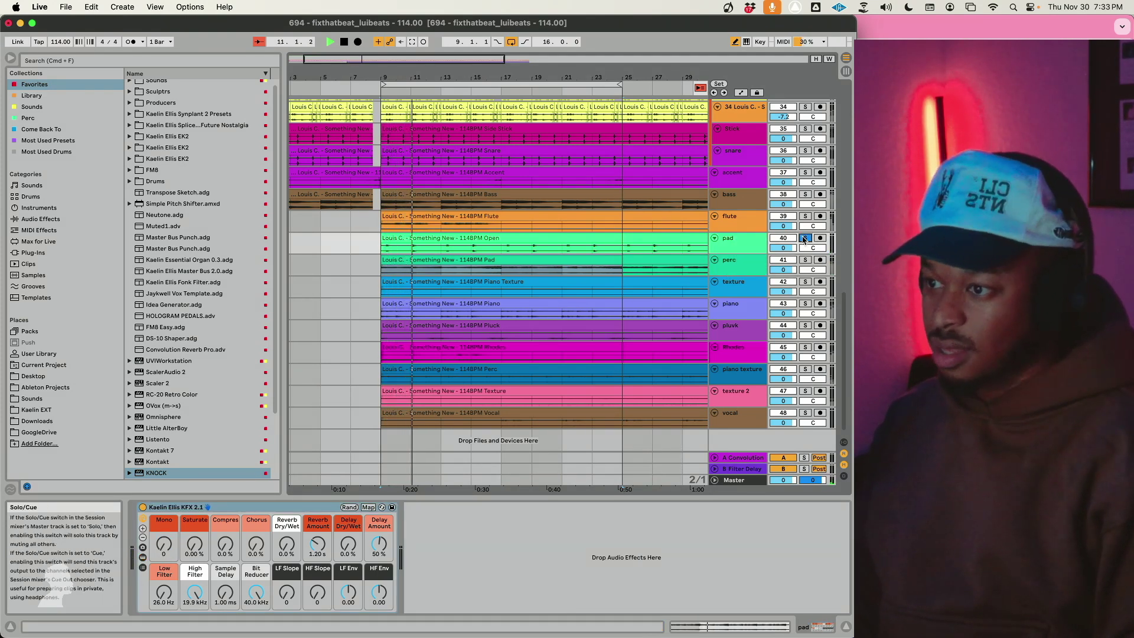
pyautogui.click(804, 239)
pyautogui.scroll(3, 768, 195)
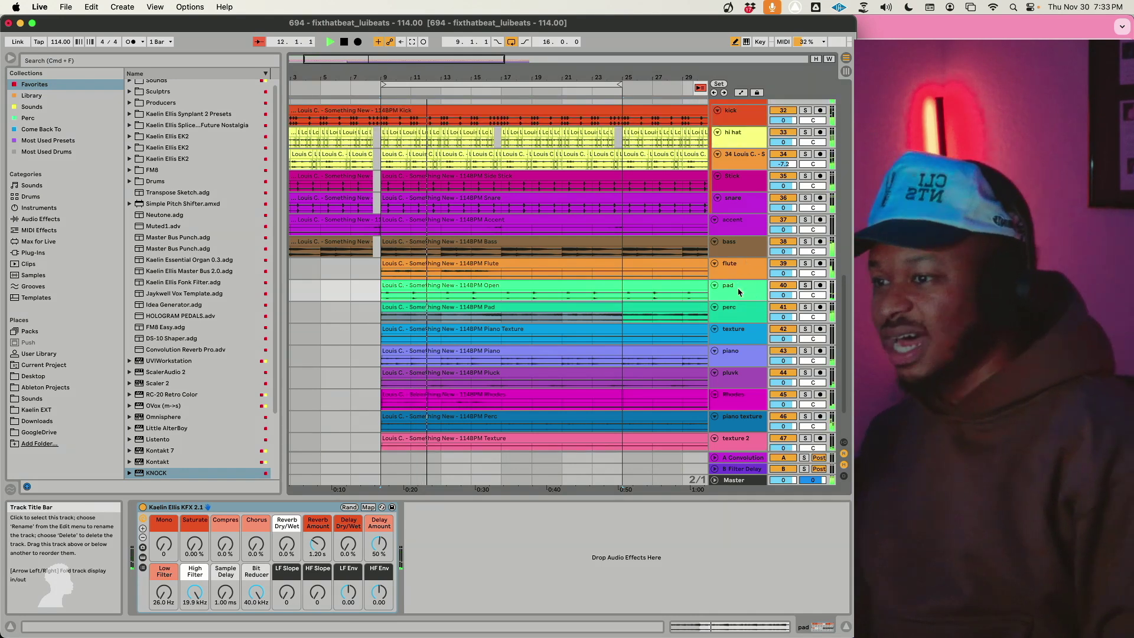
# Step: Move the pad track just under hi hat and expand its rack's Delay device
pyautogui.moveTo(751, 147); pyautogui.dragTo(744, 153)
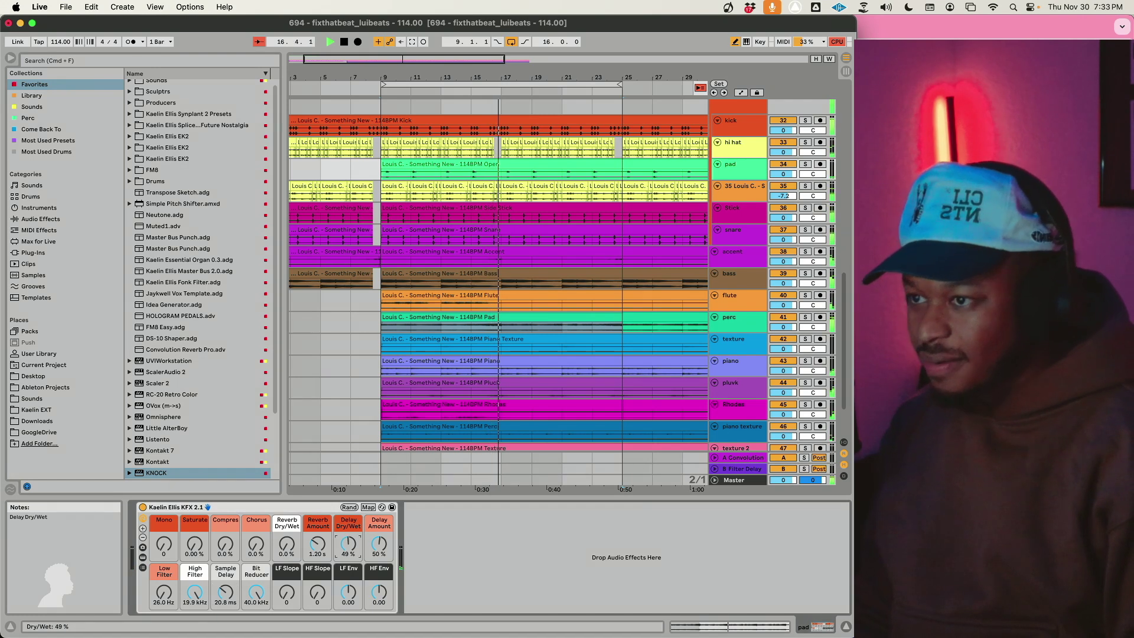
pyautogui.click(142, 557)
pyautogui.doubleClick(516, 578)
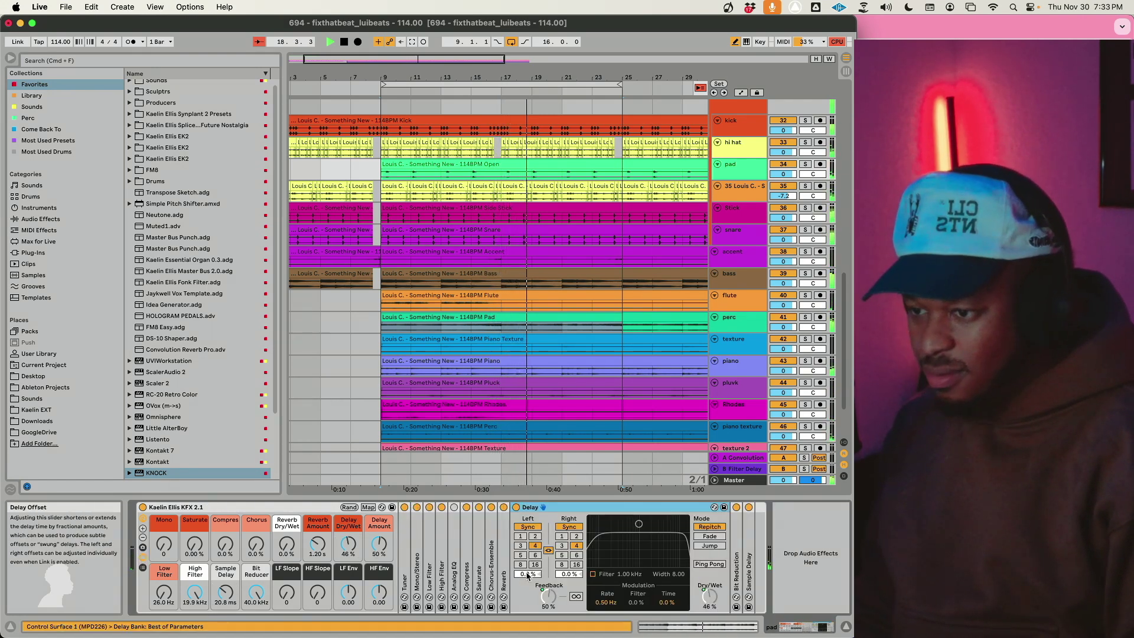
# Step: Turn delay feedback down to 0% and set the reverb to 6.07 s at 21% wet
pyautogui.moveTo(374, 549); pyautogui.dragTo(376, 570)
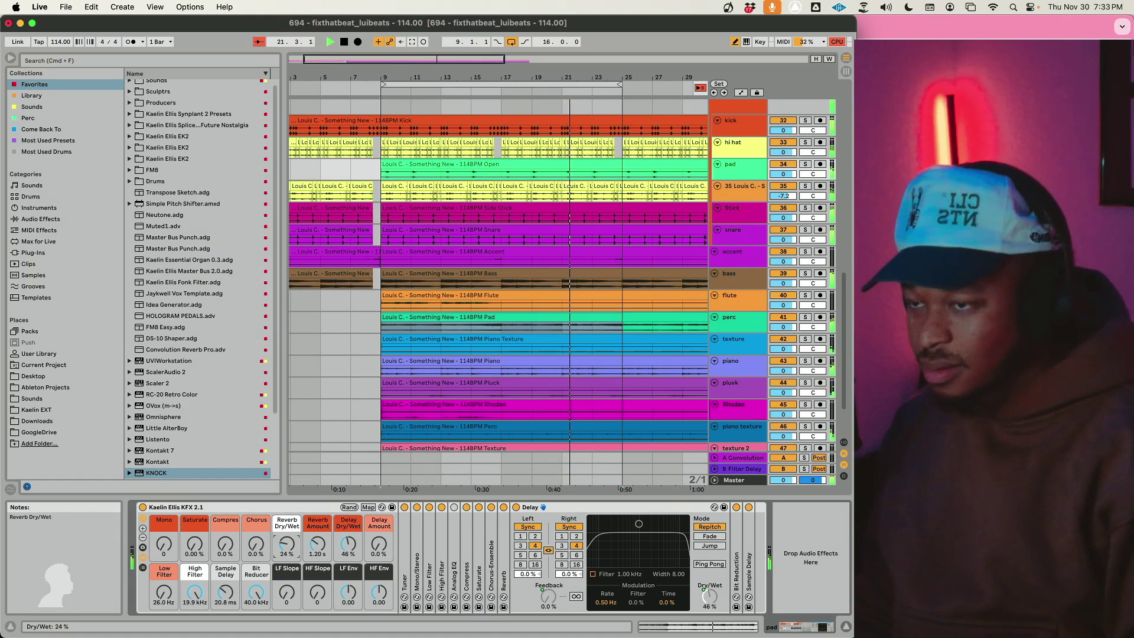
pyautogui.moveTo(317, 544); pyautogui.dragTo(317, 507)
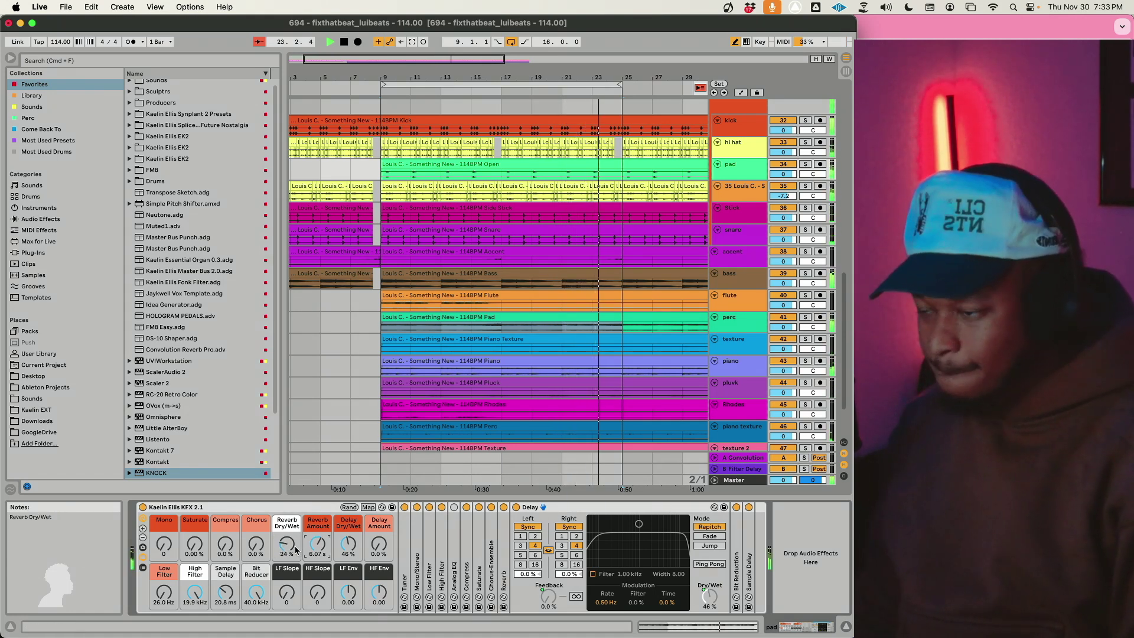
pyautogui.moveTo(287, 544); pyautogui.dragTo(287, 547)
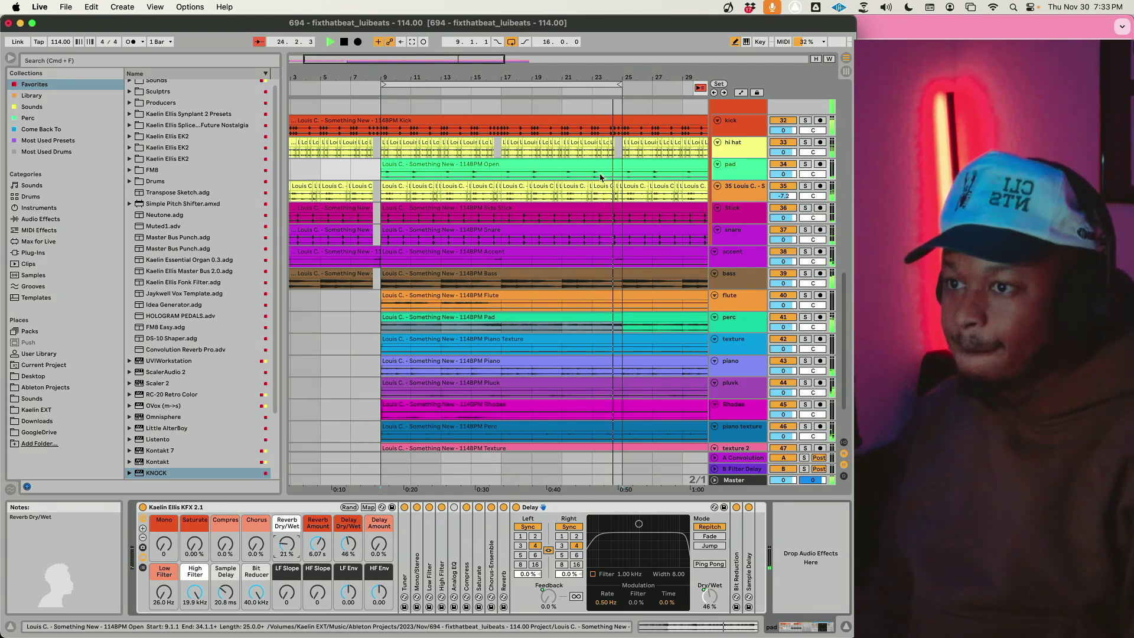
pyautogui.scroll(-3, 594, 230)
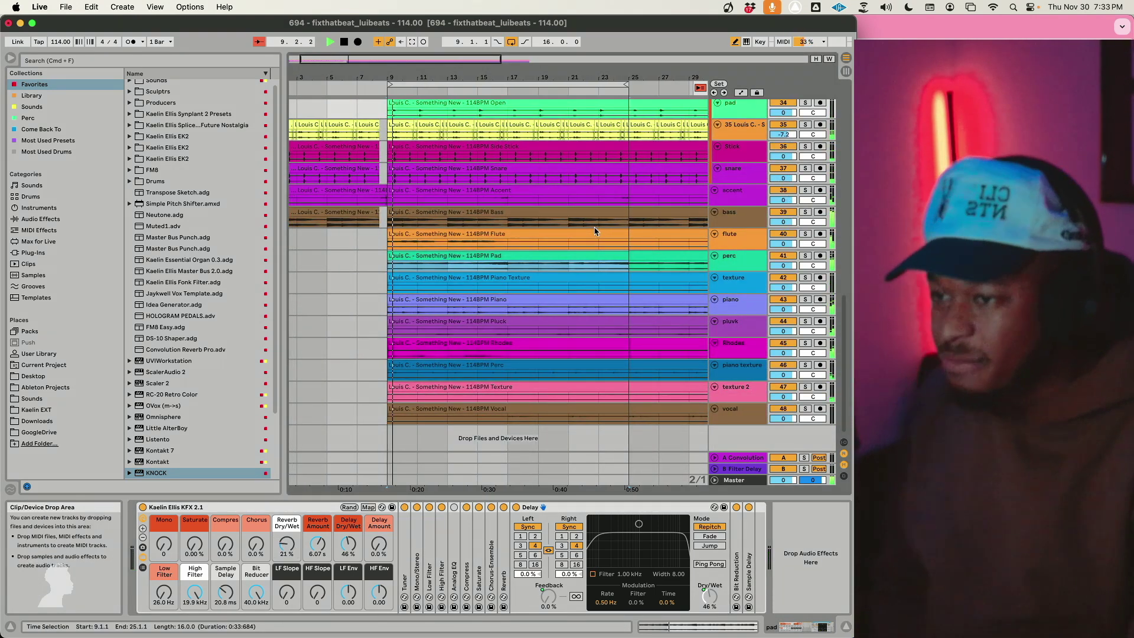
# Step: Solo the piano track and raise its clip gain to 14.1 dB
pyautogui.click(767, 258)
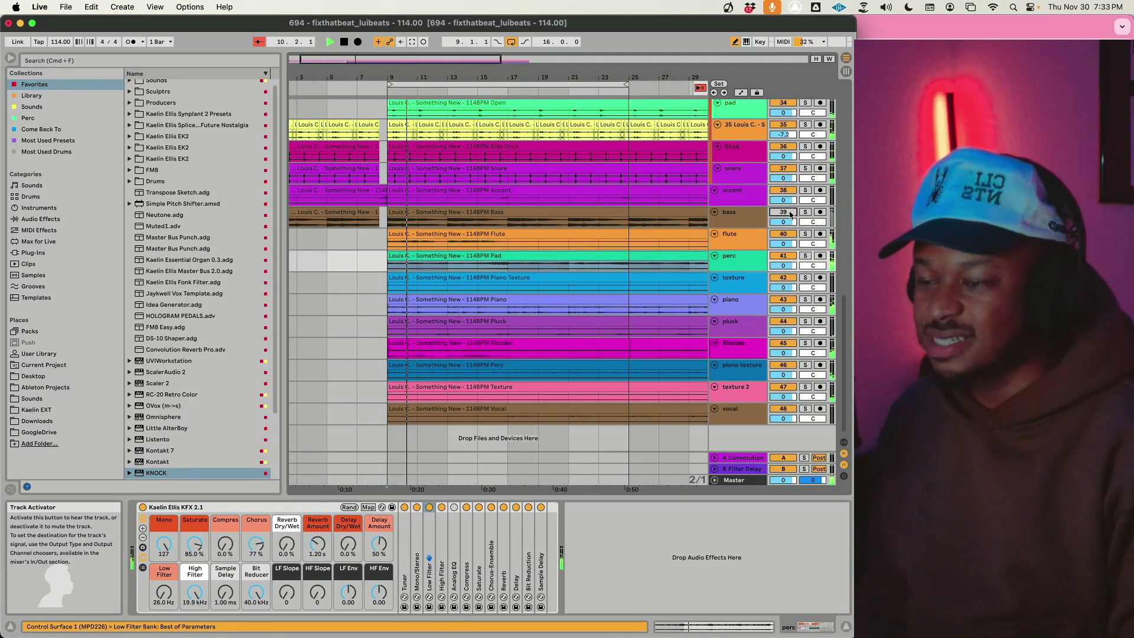
pyautogui.scroll(4, 786, 177)
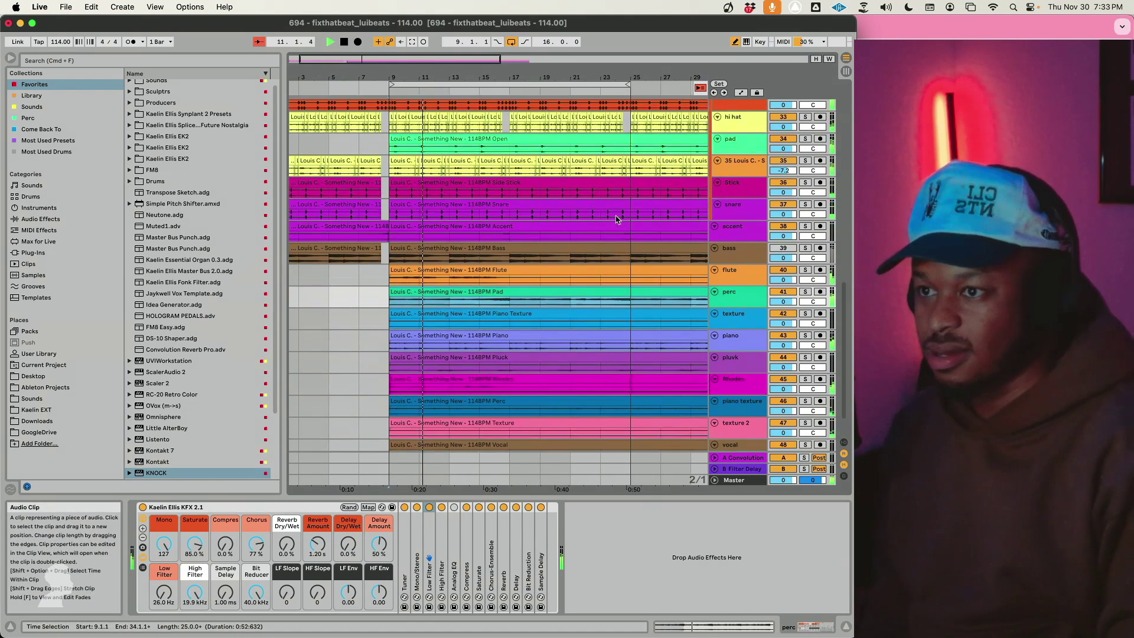
pyautogui.scroll(1, 786, 145)
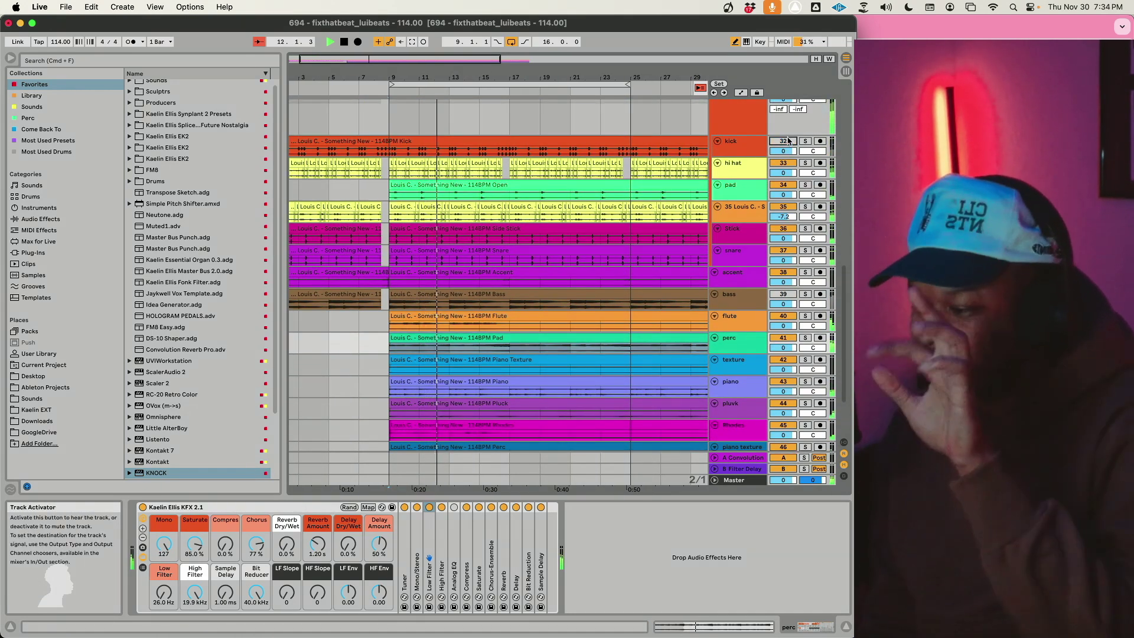
pyautogui.scroll(-3, 732, 177)
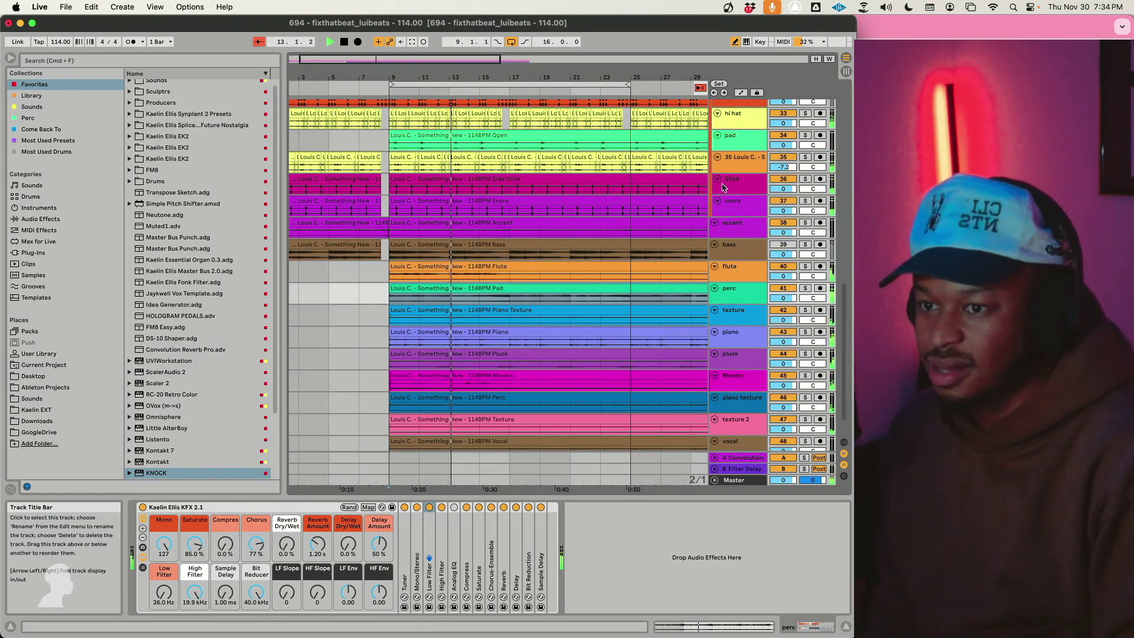
pyautogui.click(653, 333)
pyautogui.click(806, 332)
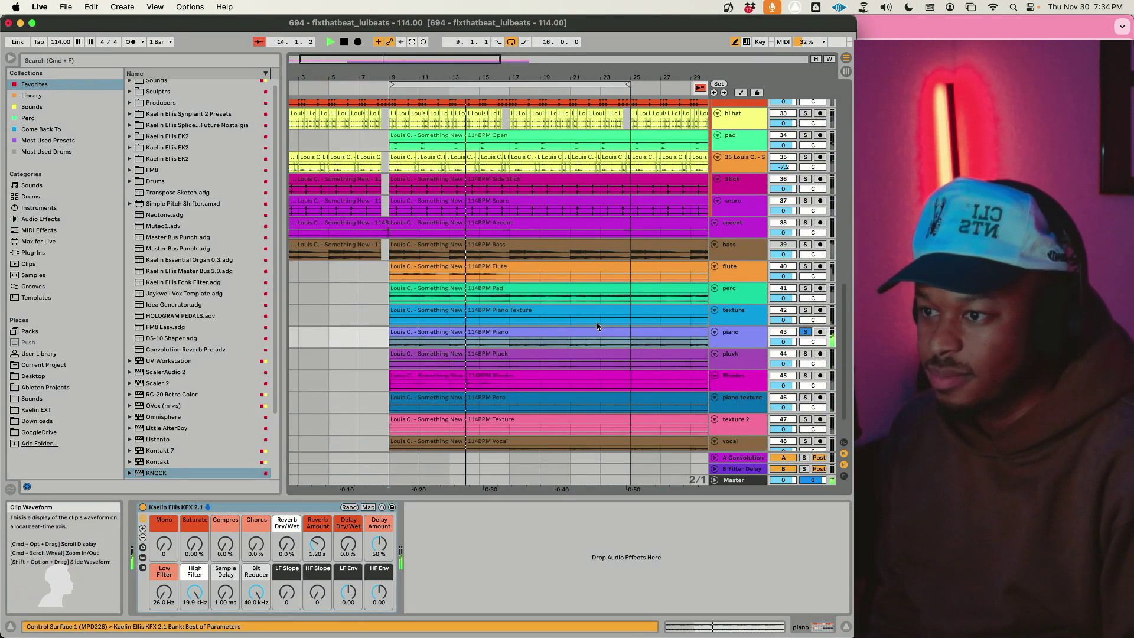
pyautogui.doubleClick(595, 331)
pyautogui.moveTo(317, 542); pyautogui.dragTo(317, 538)
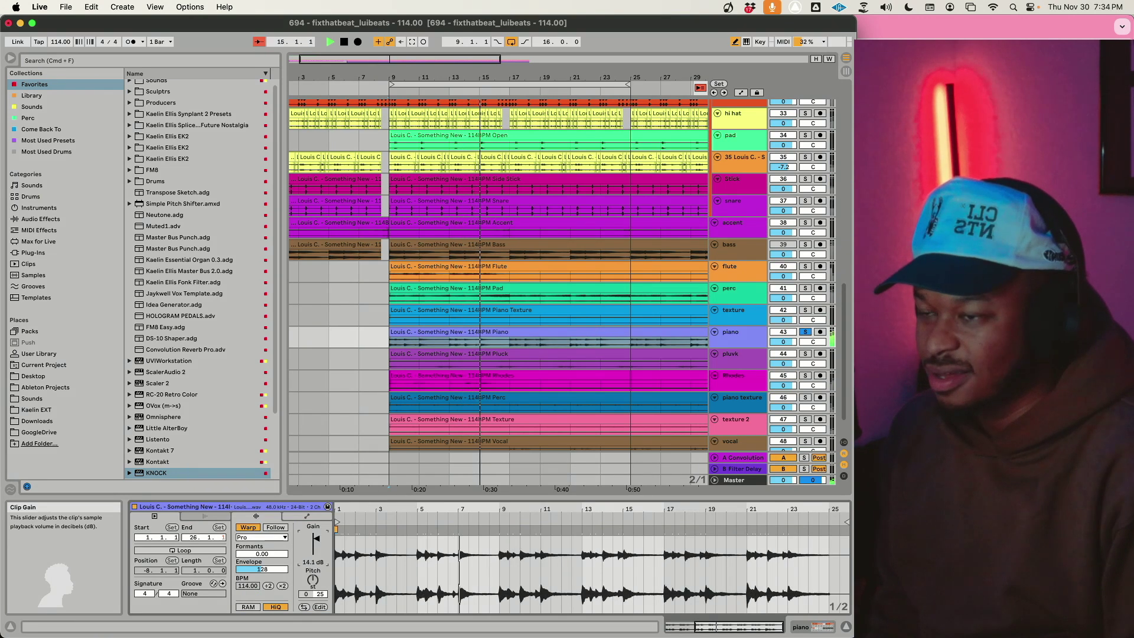
# Step: Unsolo piano and raise its rack's Low Filter to 138 Hz
pyautogui.click(804, 332)
pyautogui.click(739, 334)
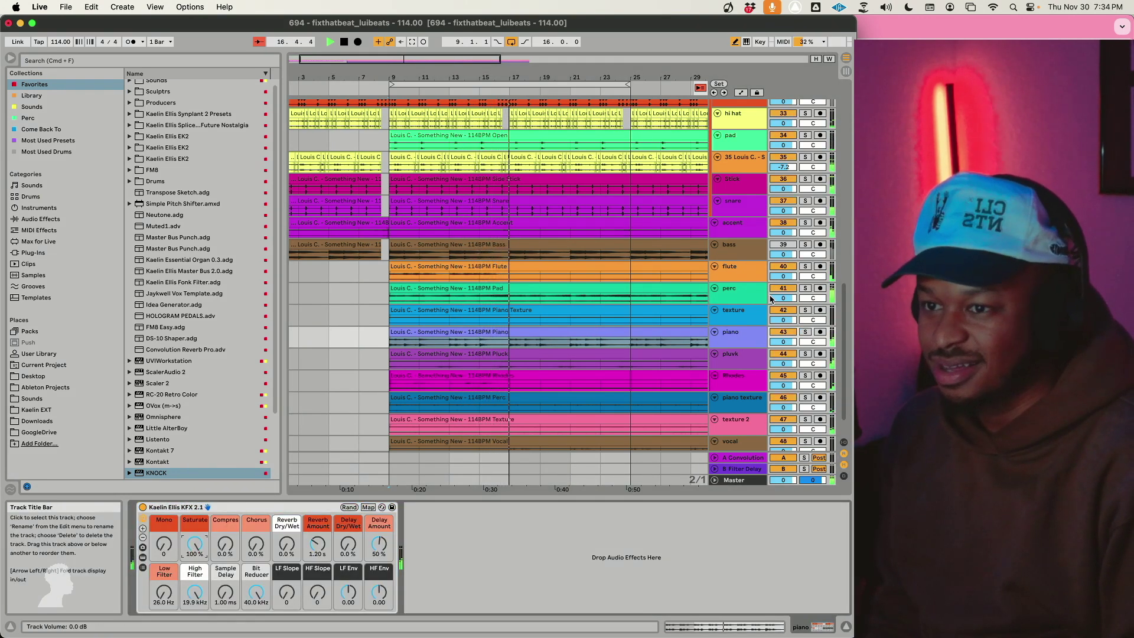
pyautogui.moveTo(164, 592); pyautogui.dragTo(164, 582)
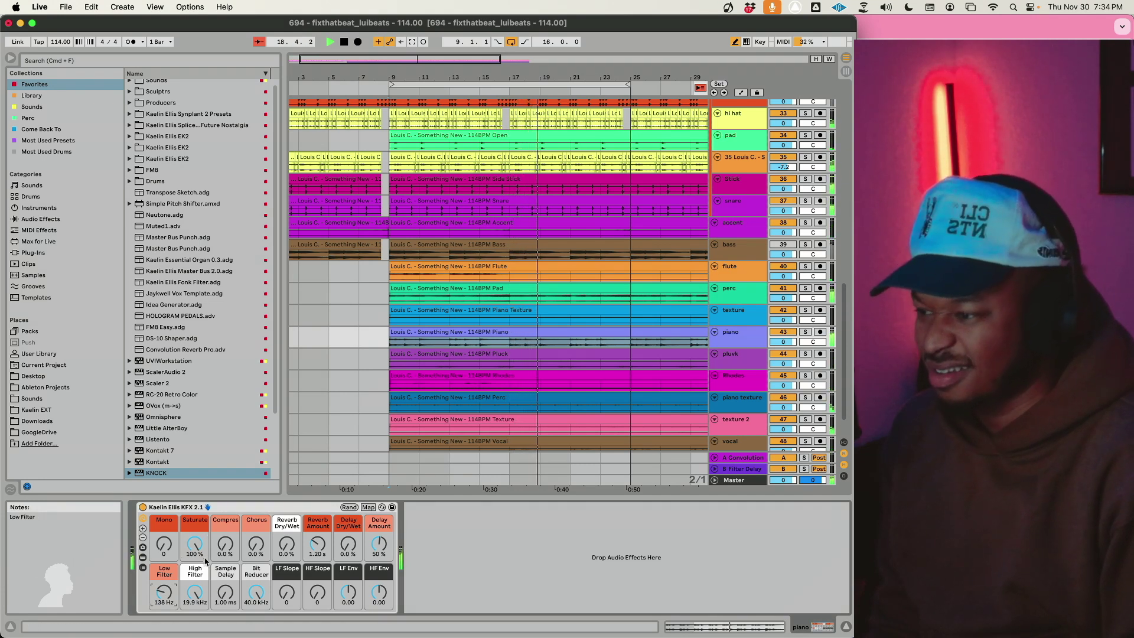
# Step: Expand the Saturator and ease the saturation back to about 70% dry/wet
pyautogui.click(143, 558)
pyautogui.click(480, 577)
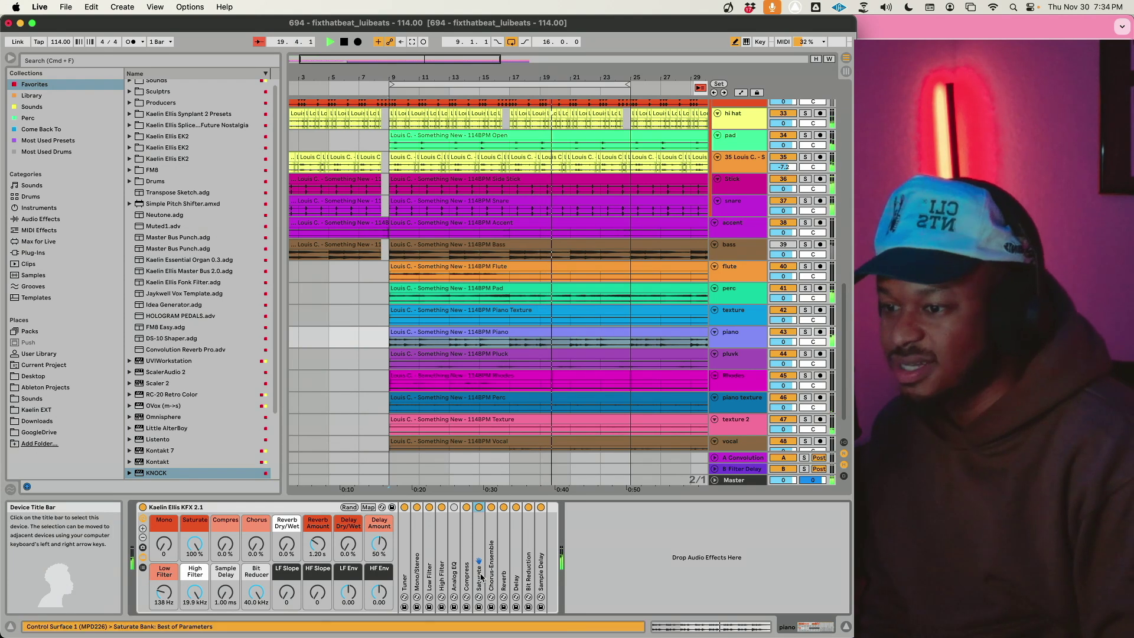
pyautogui.doubleClick(480, 577)
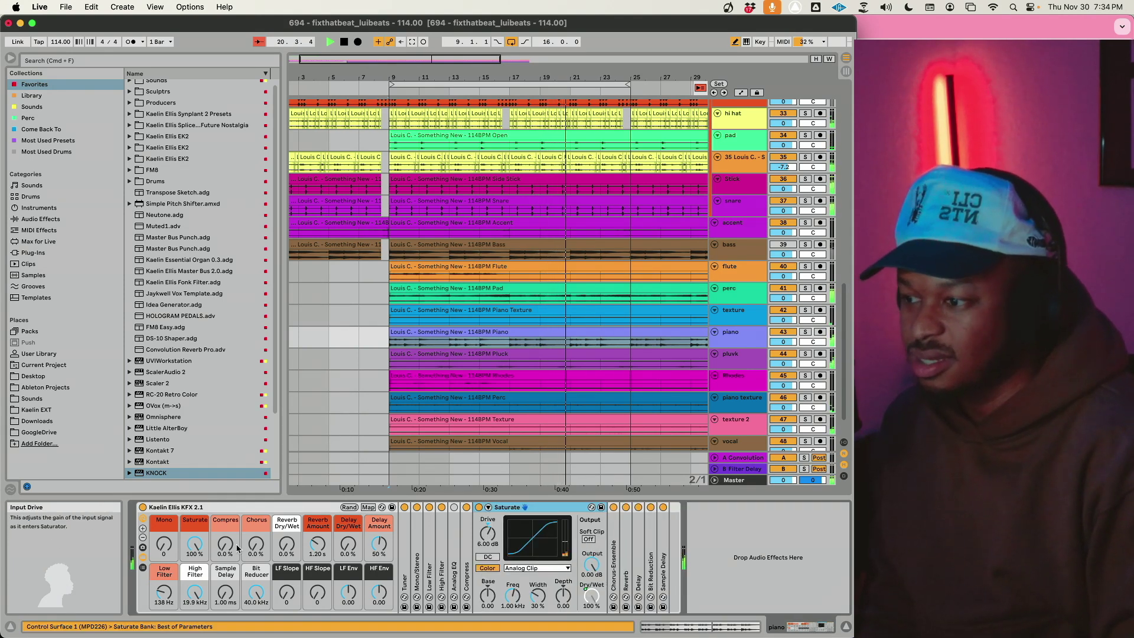
pyautogui.moveTo(195, 543); pyautogui.dragTo(194, 567)
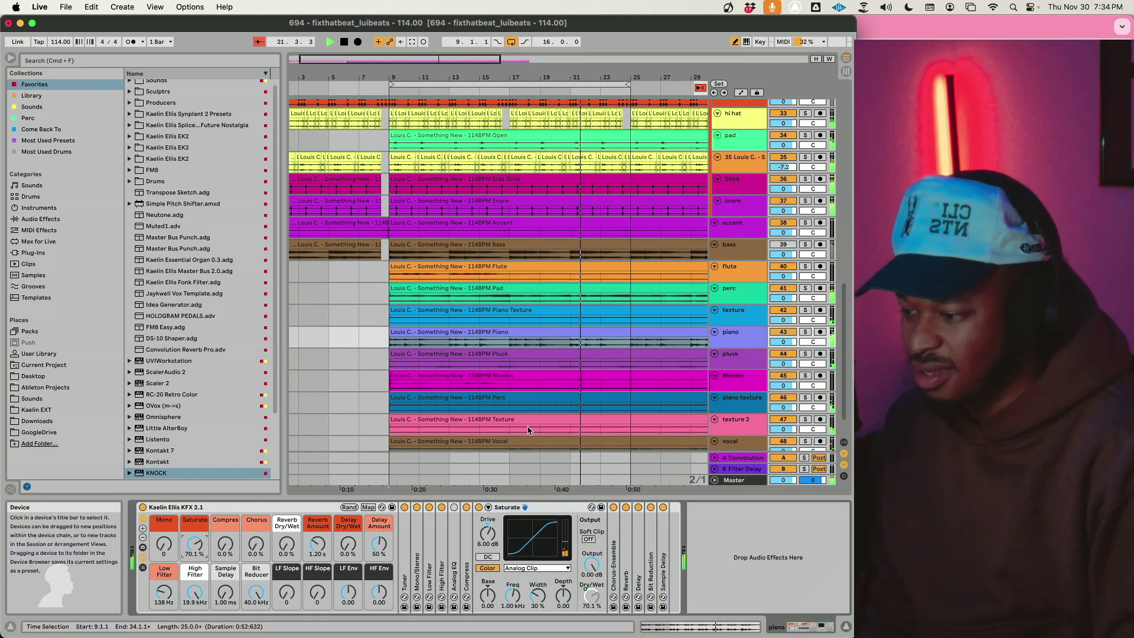
pyautogui.hscroll(-2, 489, 408)
pyautogui.click(446, 324)
pyautogui.click(445, 332)
# Step: Boost the pluvk clip's gain to about 19.5 dB and audition it soloed
pyautogui.doubleClick(618, 354)
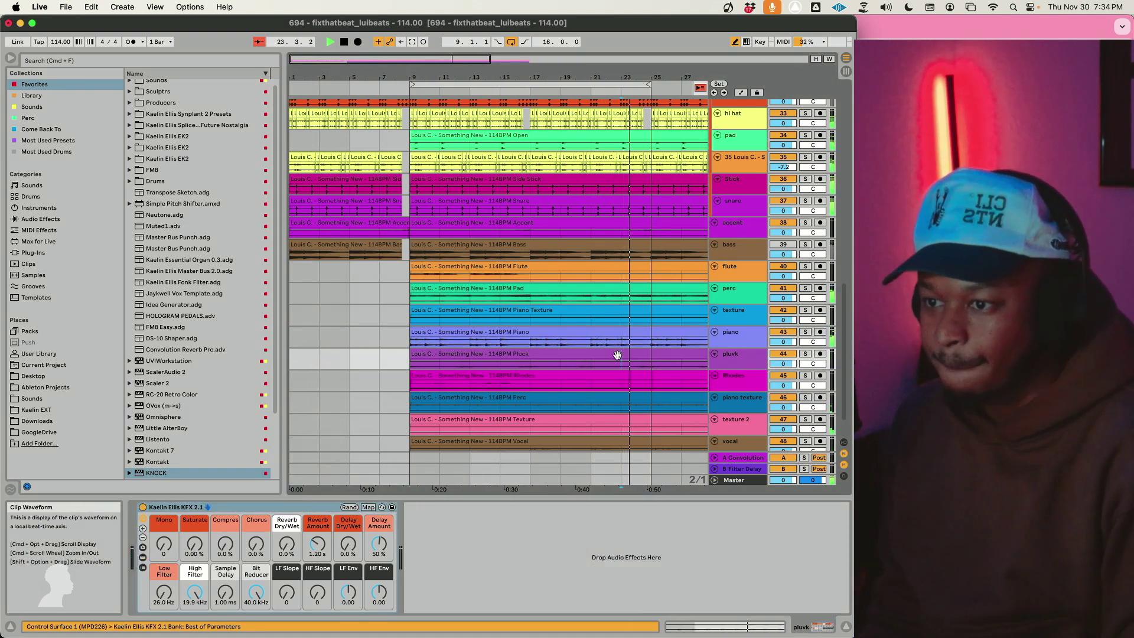
pyautogui.moveTo(313, 539); pyautogui.dragTo(313, 536)
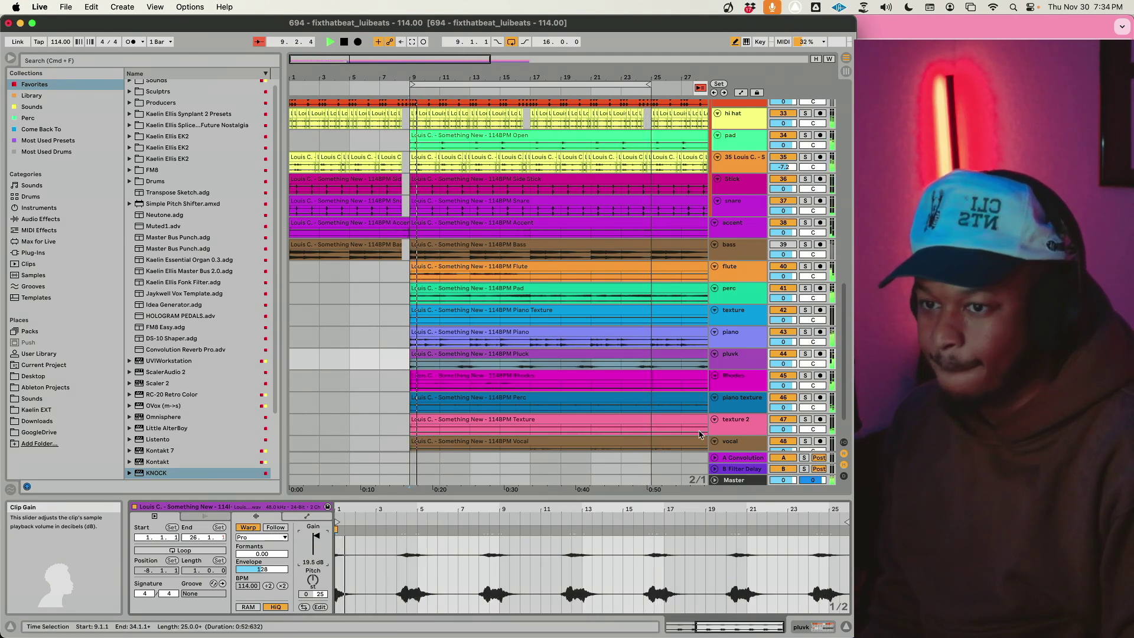
pyautogui.click(805, 354)
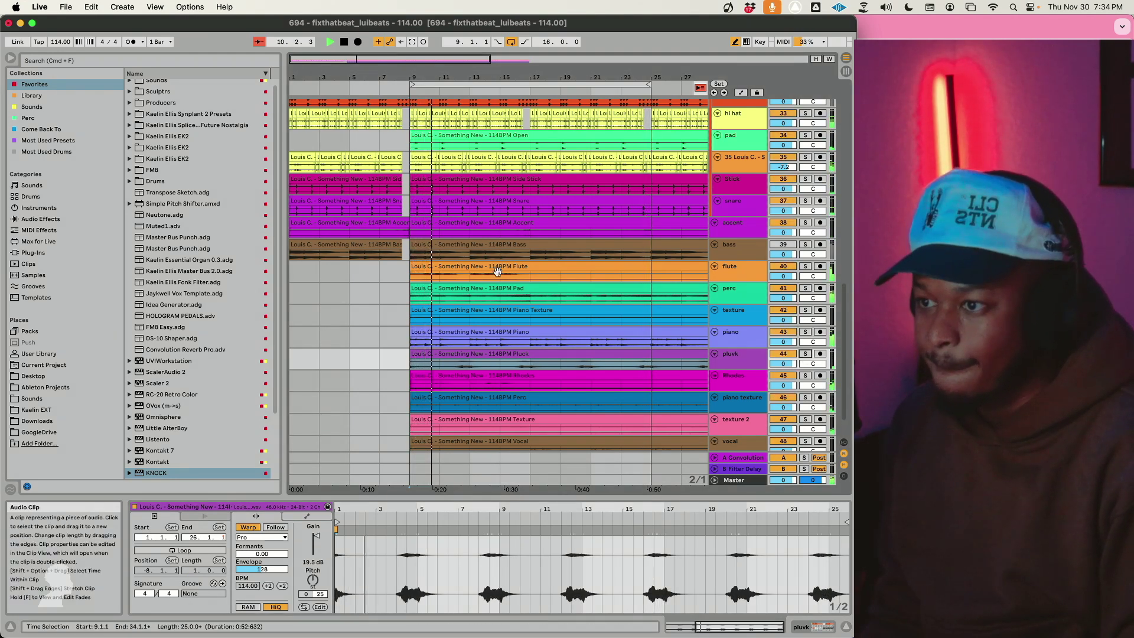
pyautogui.click(804, 353)
# Step: Deactivate the Piano clip and raise the Perc clip's gain to 18.5 dB
pyautogui.click(505, 333)
pyautogui.press('0')
pyautogui.doubleClick(503, 383)
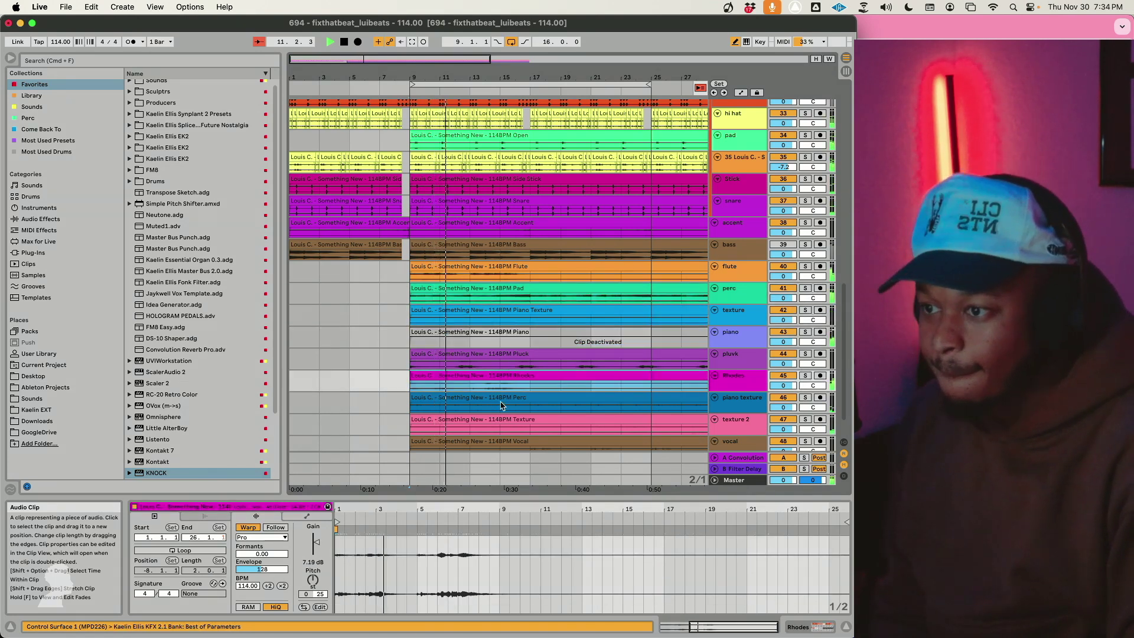
pyautogui.doubleClick(502, 405)
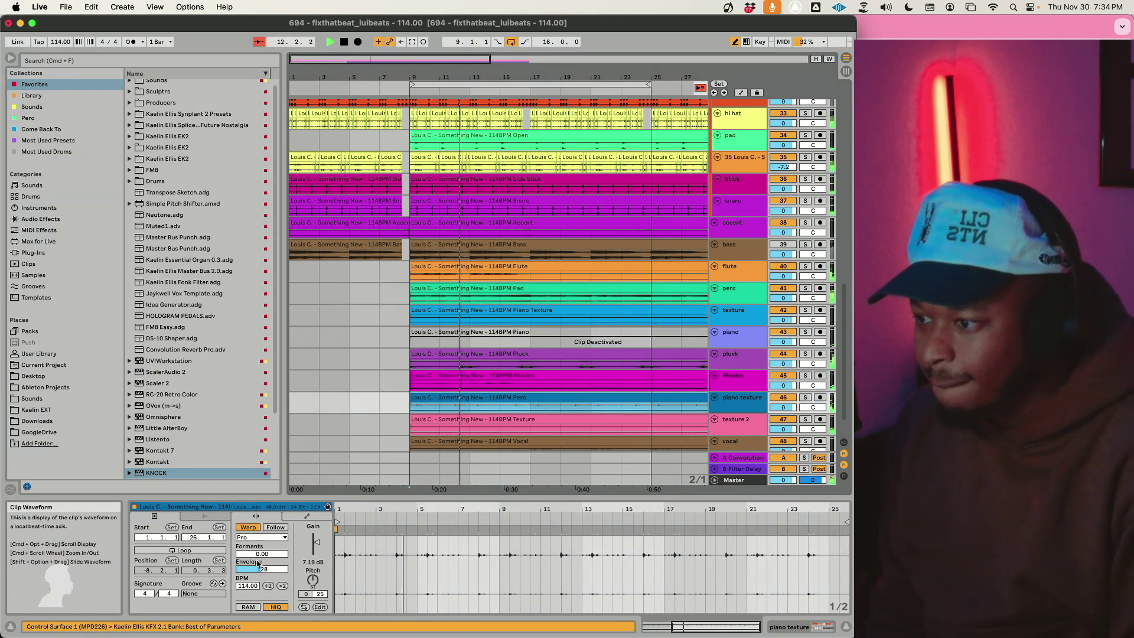
pyautogui.moveTo(315, 542); pyautogui.dragTo(314, 534)
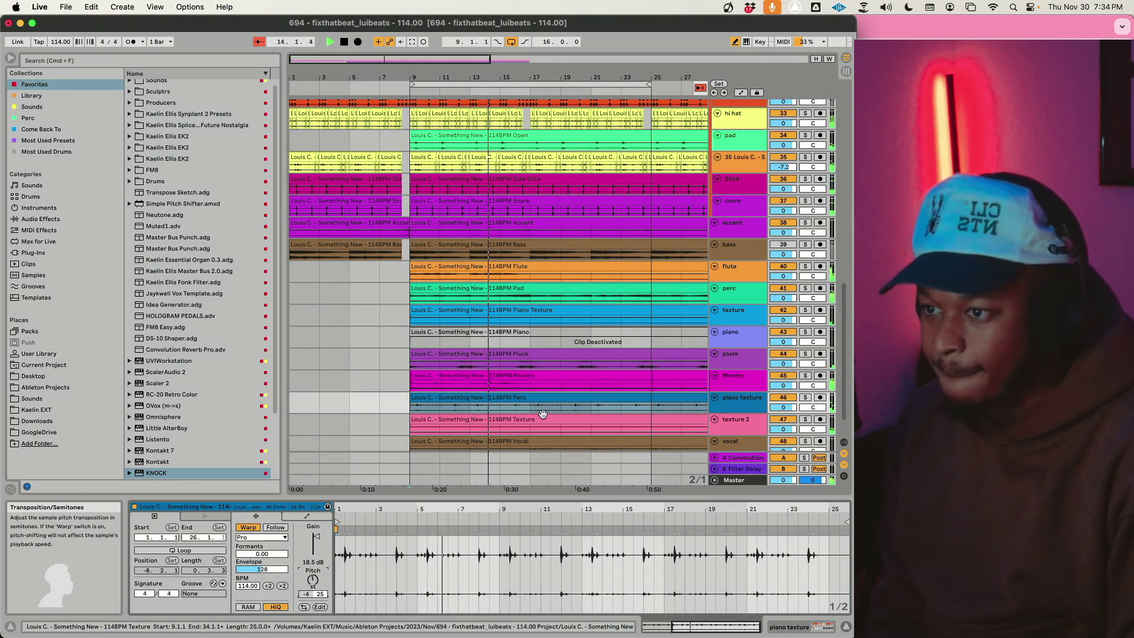
pyautogui.click(765, 404)
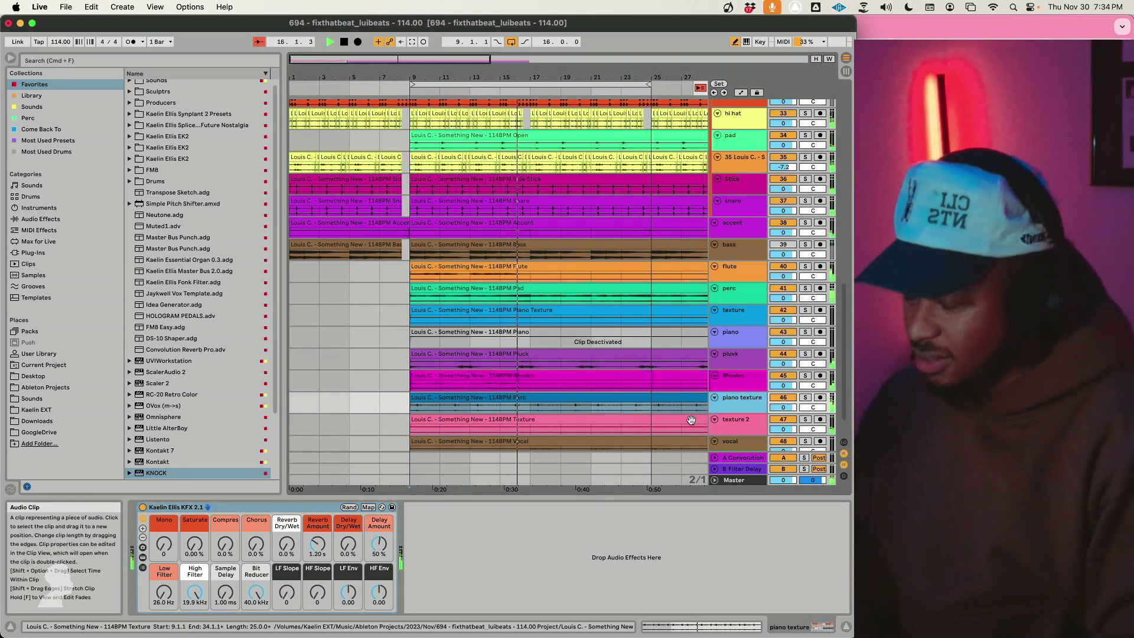
# Step: Rename the piano texture track to 'perc', correcting the 'petc' typo
pyautogui.press('super+r')
pyautogui.write('petc')
pyautogui.press('Return')
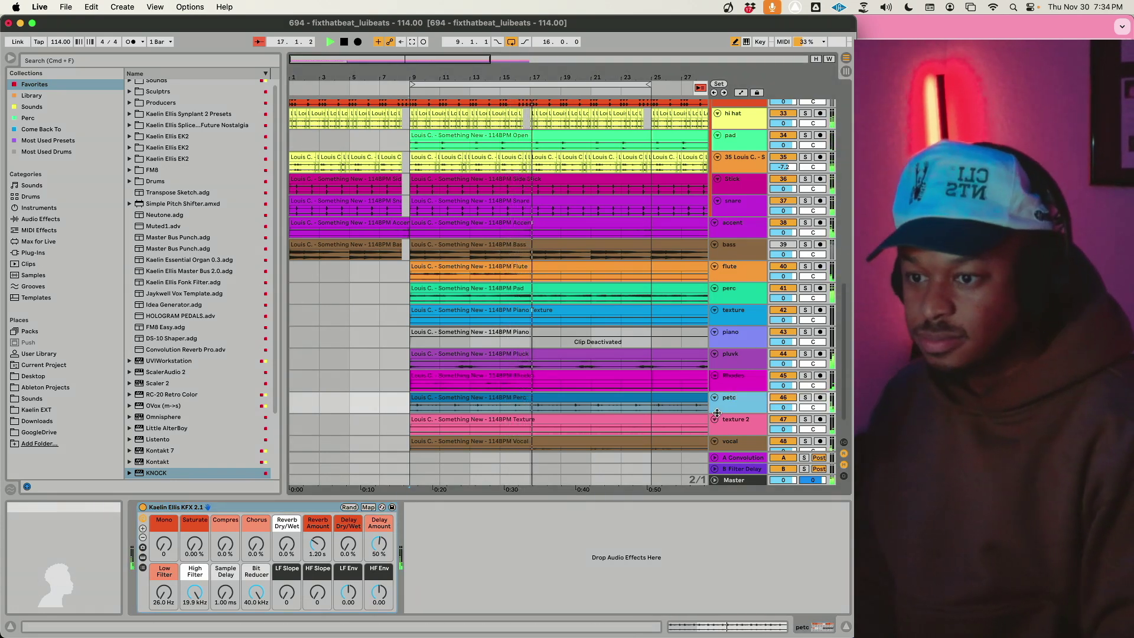
pyautogui.press('super+r')
pyautogui.write('pe')
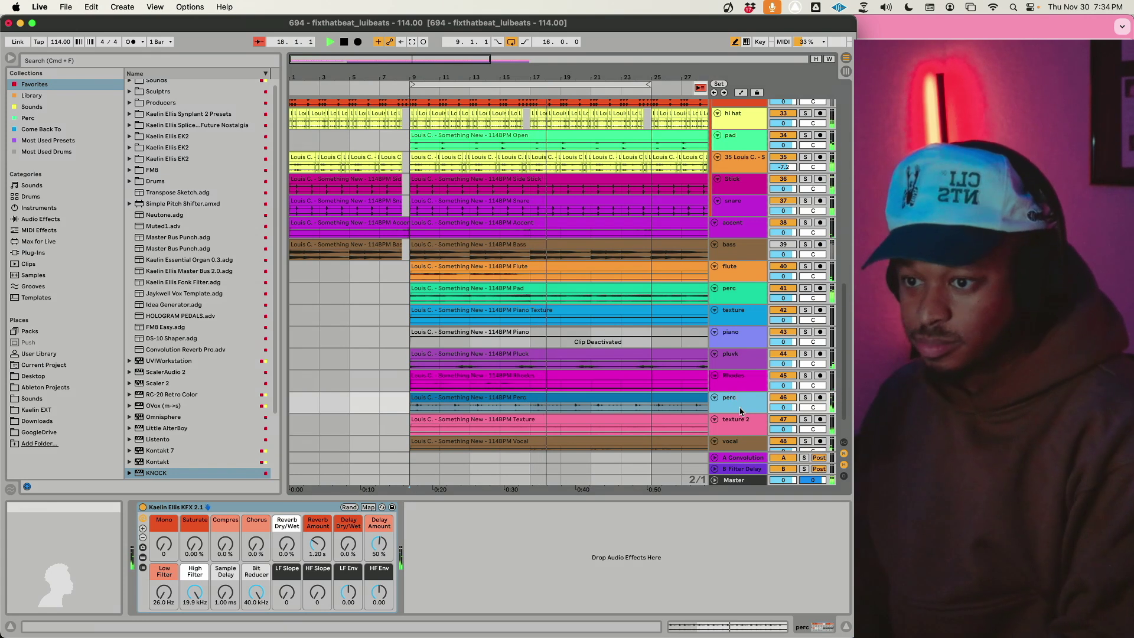
pyautogui.write('rc')
pyautogui.press('Return')
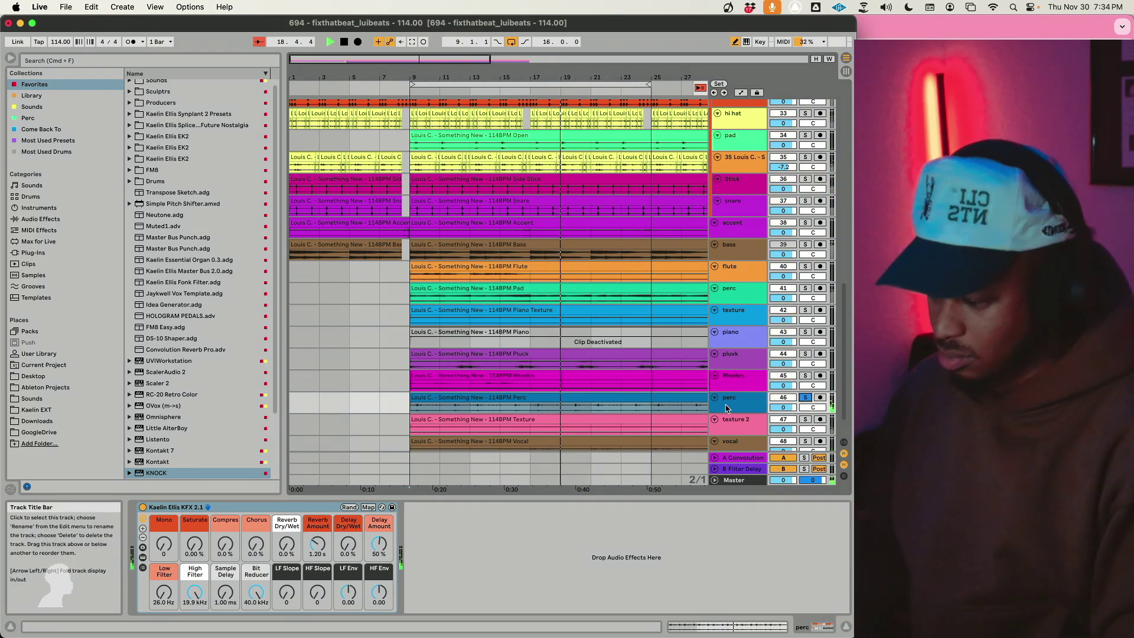
# Step: Move the perc track between Stick and snare, then replay from bar 9
pyautogui.moveTo(726, 410); pyautogui.dragTo(743, 202)
pyautogui.moveTo(790, 393); pyautogui.dragTo(743, 390)
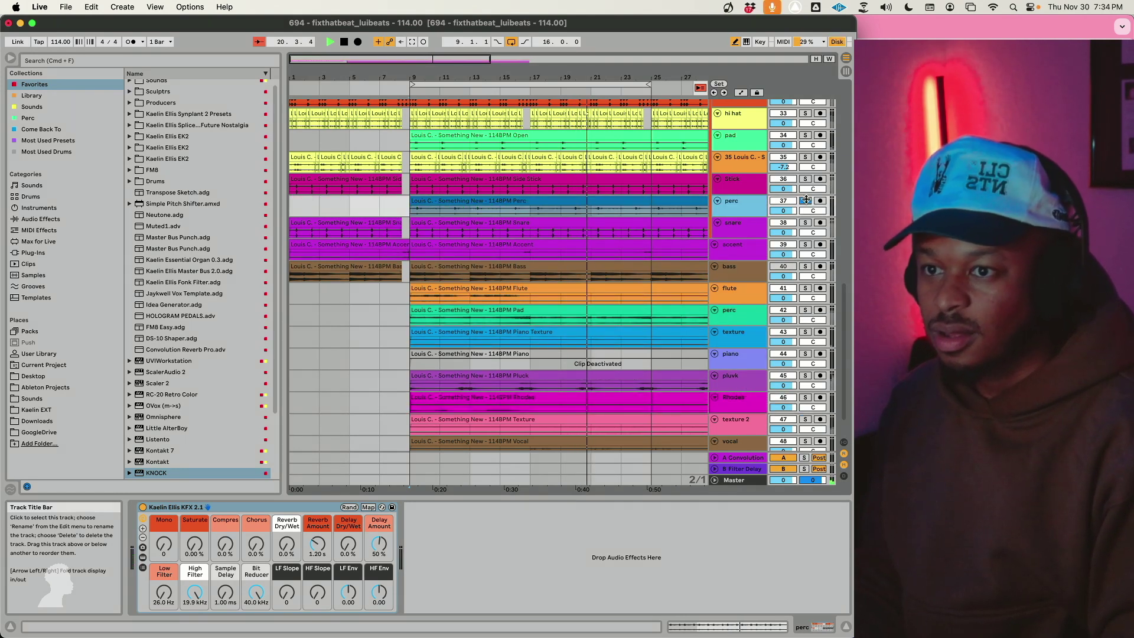
pyautogui.press('space')
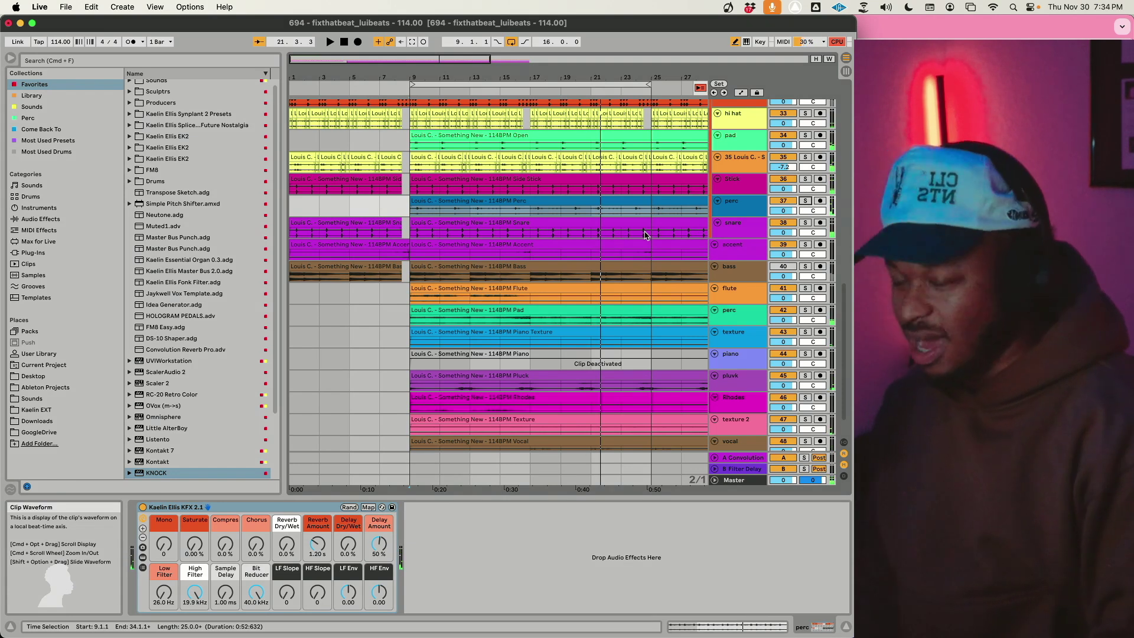
pyautogui.press('space')
pyautogui.click(44, 9)
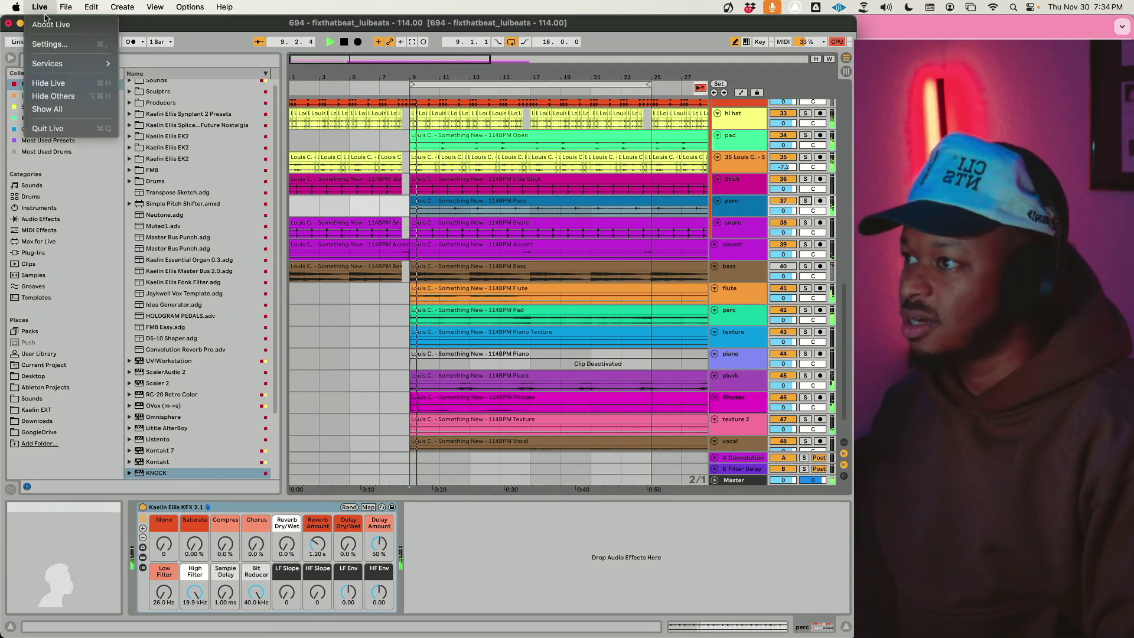
# Step: Set Audio Buffer Size to 512 samples, keep the input device, and close Preferences
pyautogui.click(61, 45)
pyautogui.click(465, 203)
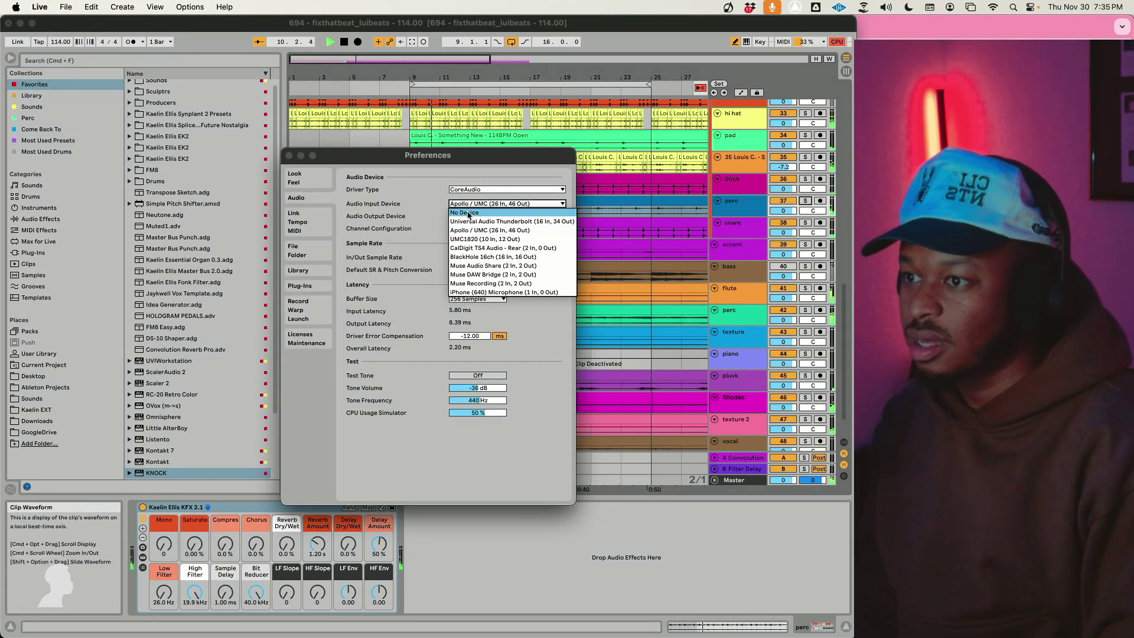
pyautogui.click(468, 299)
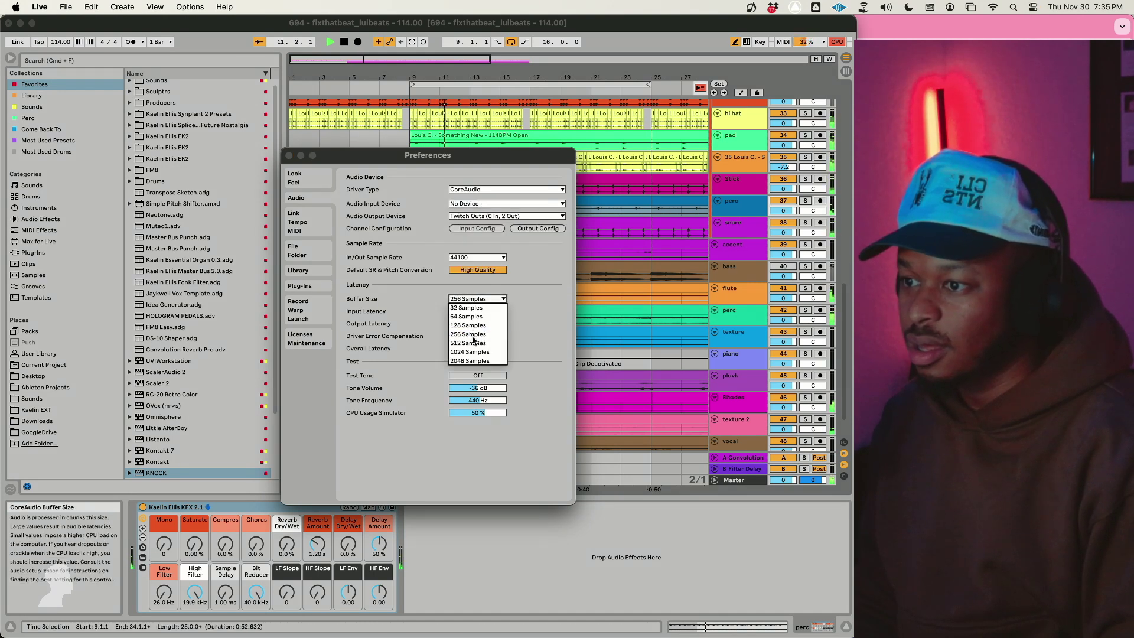
pyautogui.click(473, 206)
pyautogui.click(433, 229)
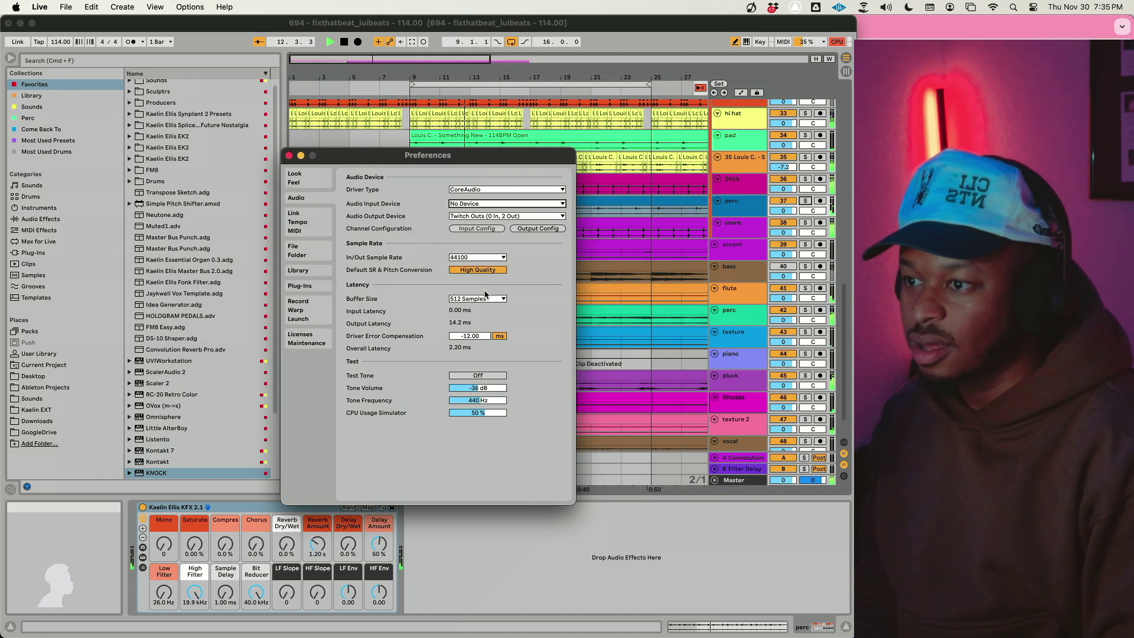
pyautogui.click(490, 203)
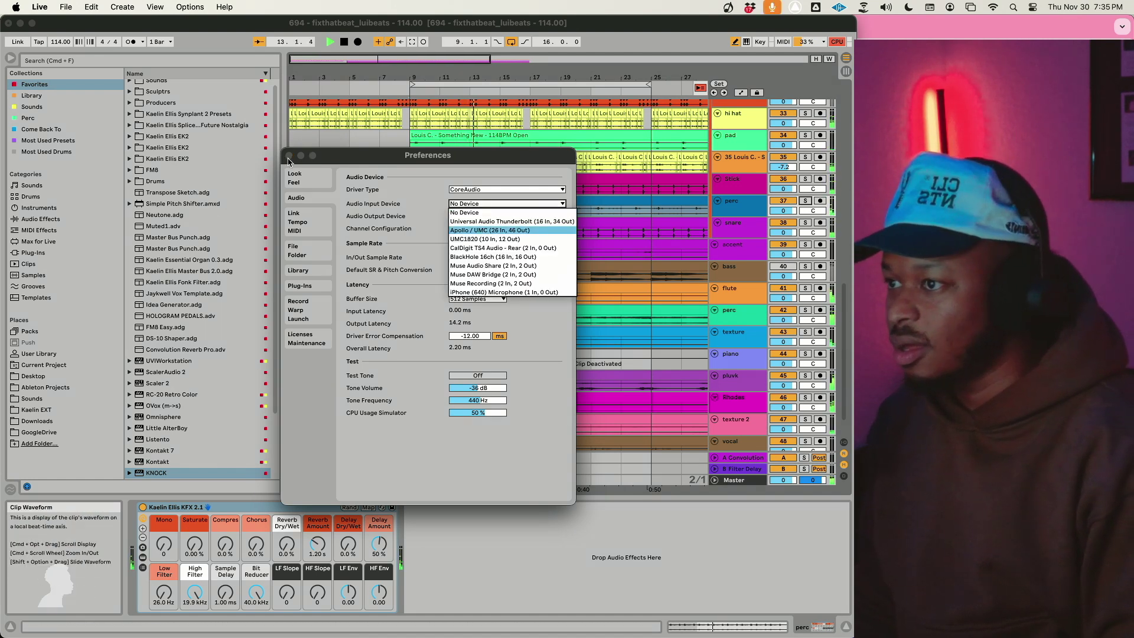
pyautogui.click(289, 156)
pyautogui.click(289, 156)
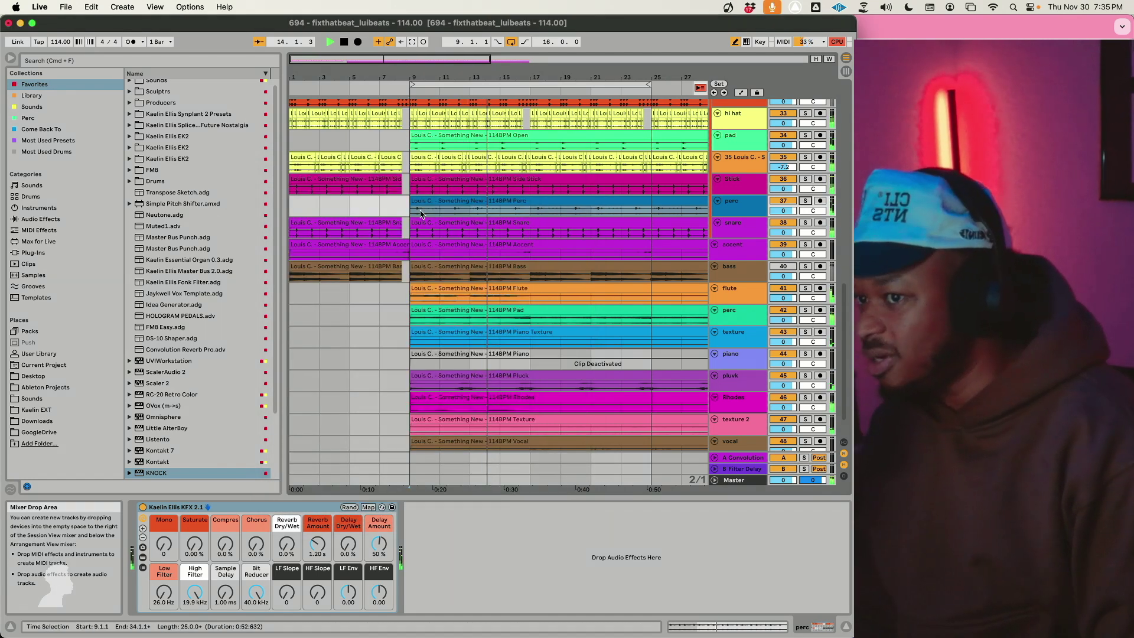
# Step: Drag the perc track's lower edge down to enlarge its lane and waveform
pyautogui.click(443, 287)
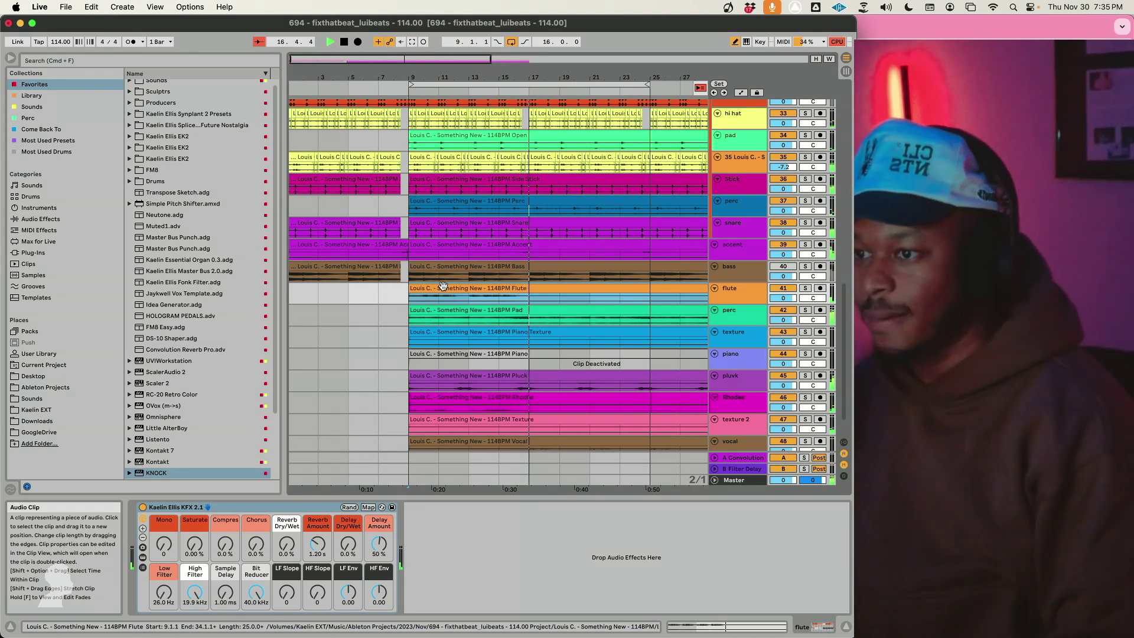
pyautogui.click(608, 353)
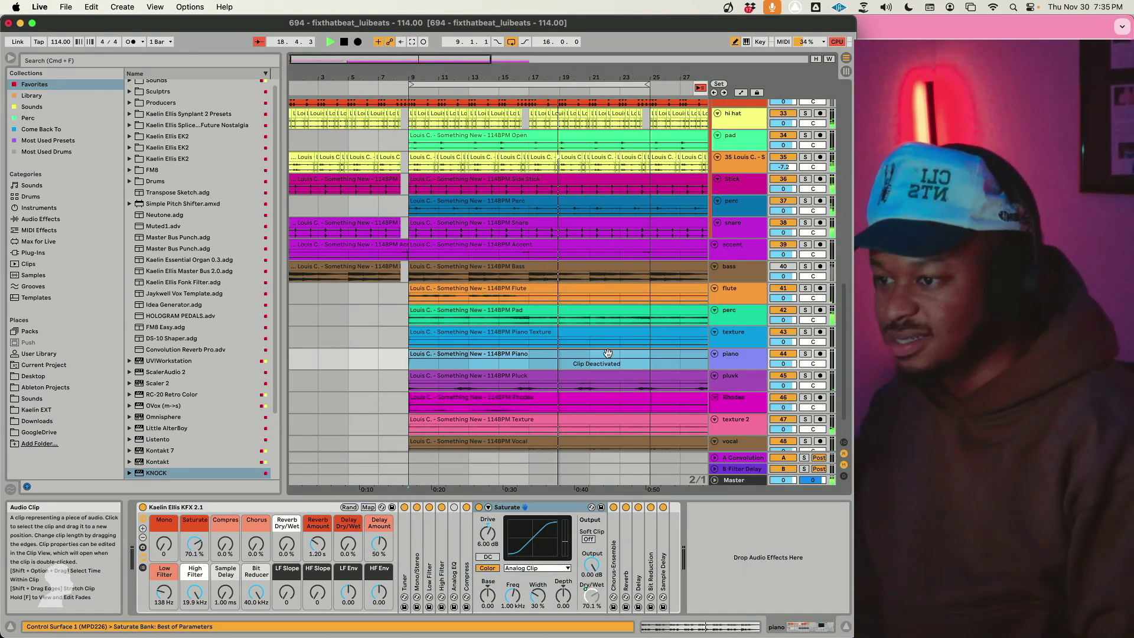
pyautogui.scroll(-2, 608, 354)
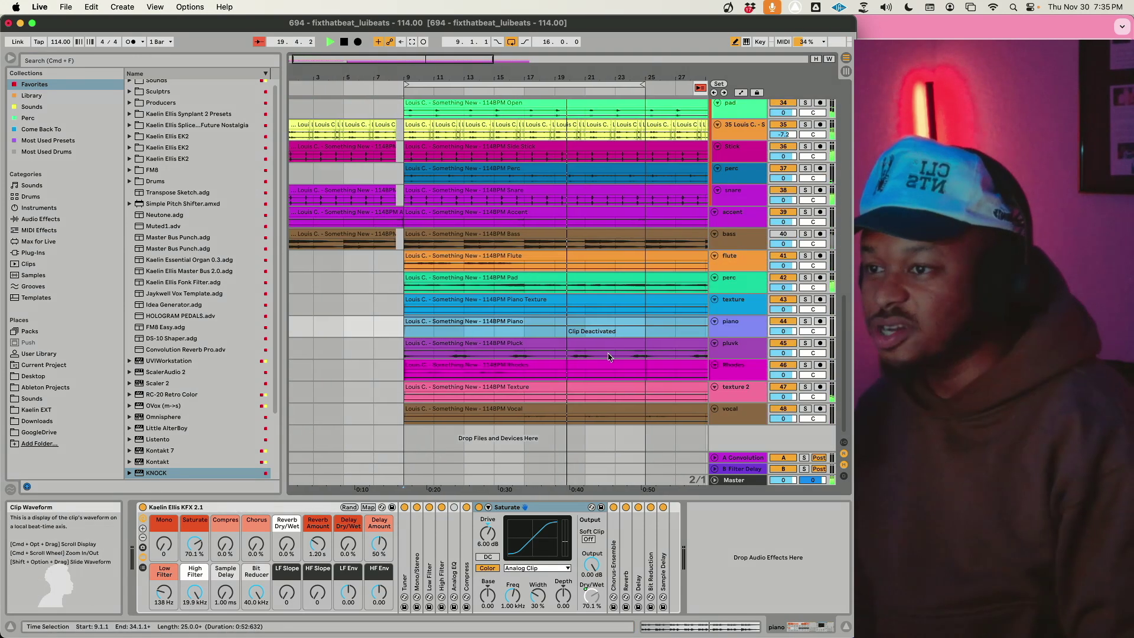
pyautogui.scroll(3, 609, 357)
pyautogui.moveTo(752, 243); pyautogui.dragTo(740, 333)
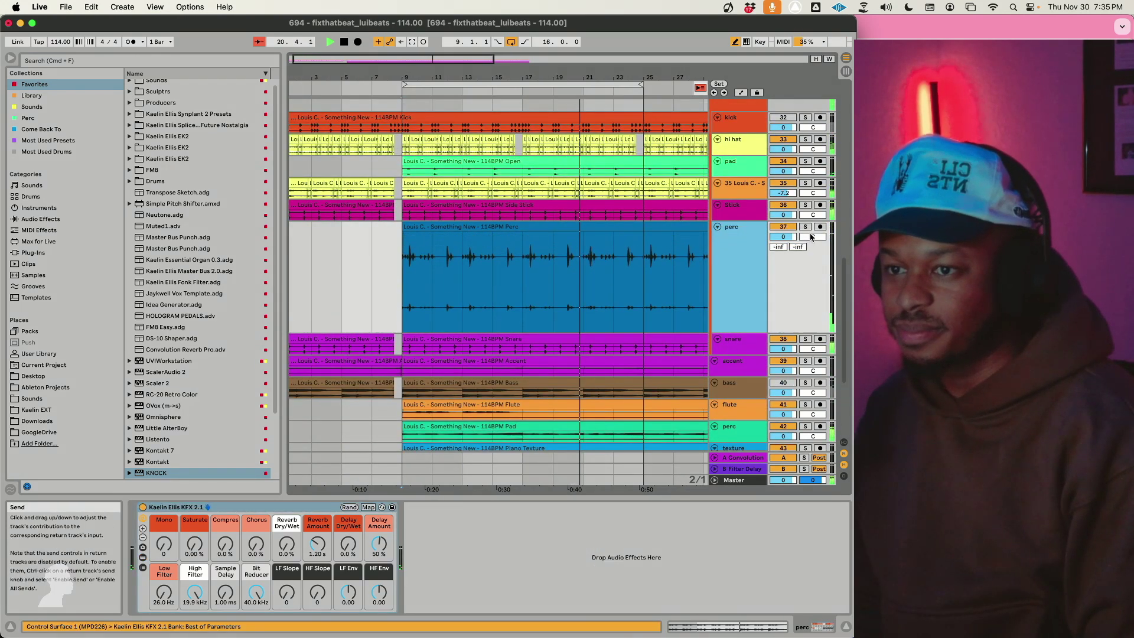
# Step: Solo perc, add saturation and chorus via macros, and enable Ping Pong on its Delay
pyautogui.click(805, 227)
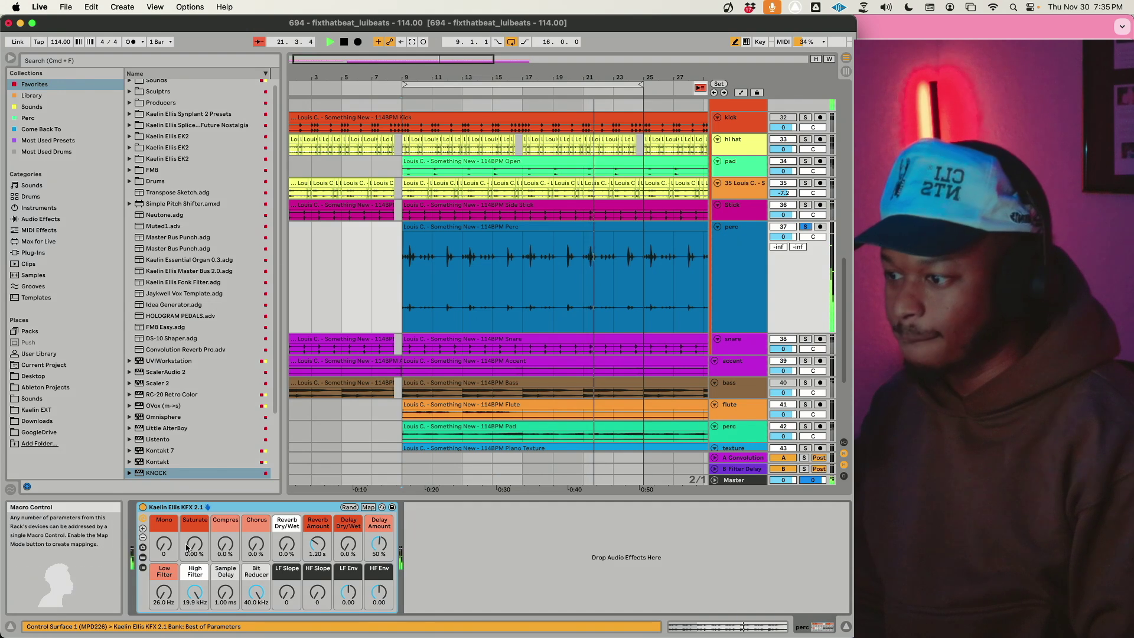
pyautogui.moveTo(186, 547); pyautogui.dragTo(186, 520)
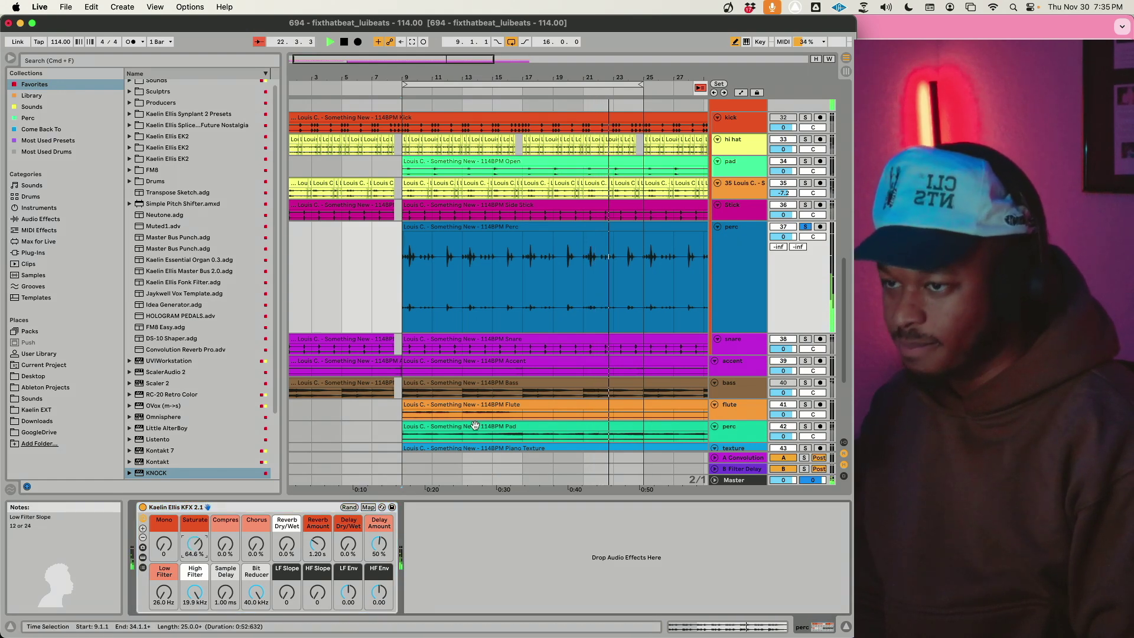
pyautogui.moveTo(256, 544); pyautogui.dragTo(255, 523)
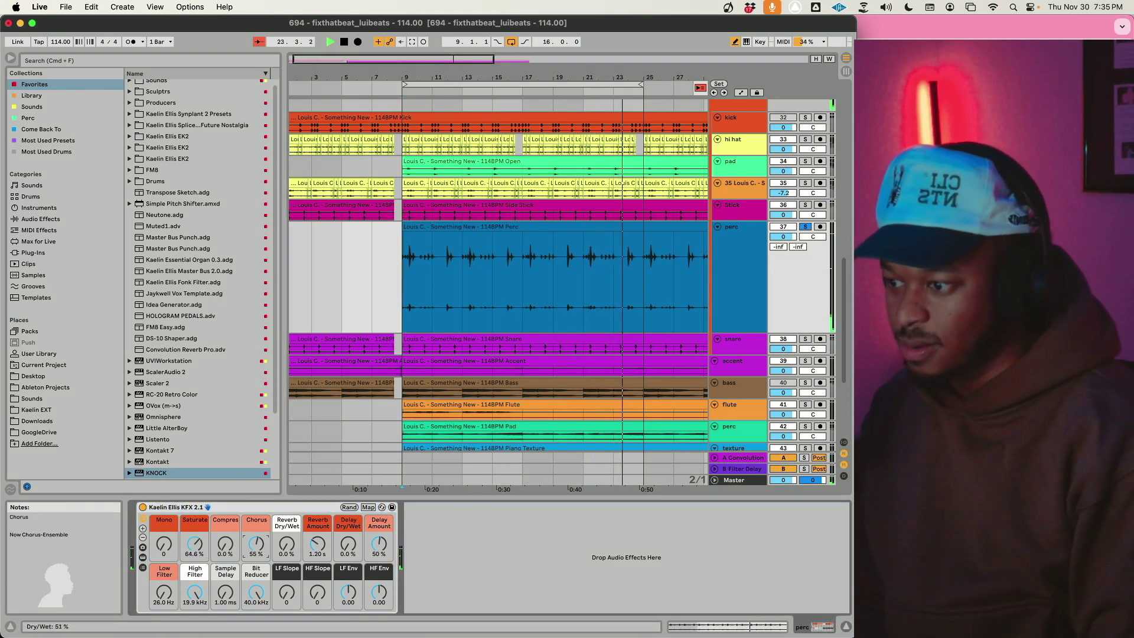
pyautogui.click(143, 558)
pyautogui.doubleClick(515, 582)
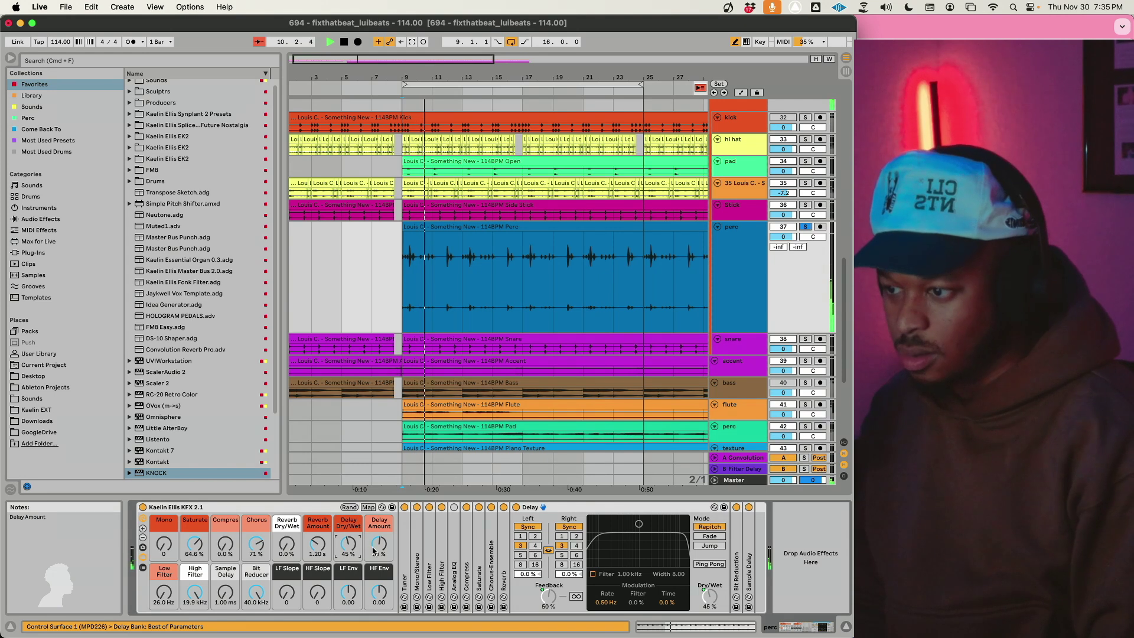
pyautogui.click(709, 563)
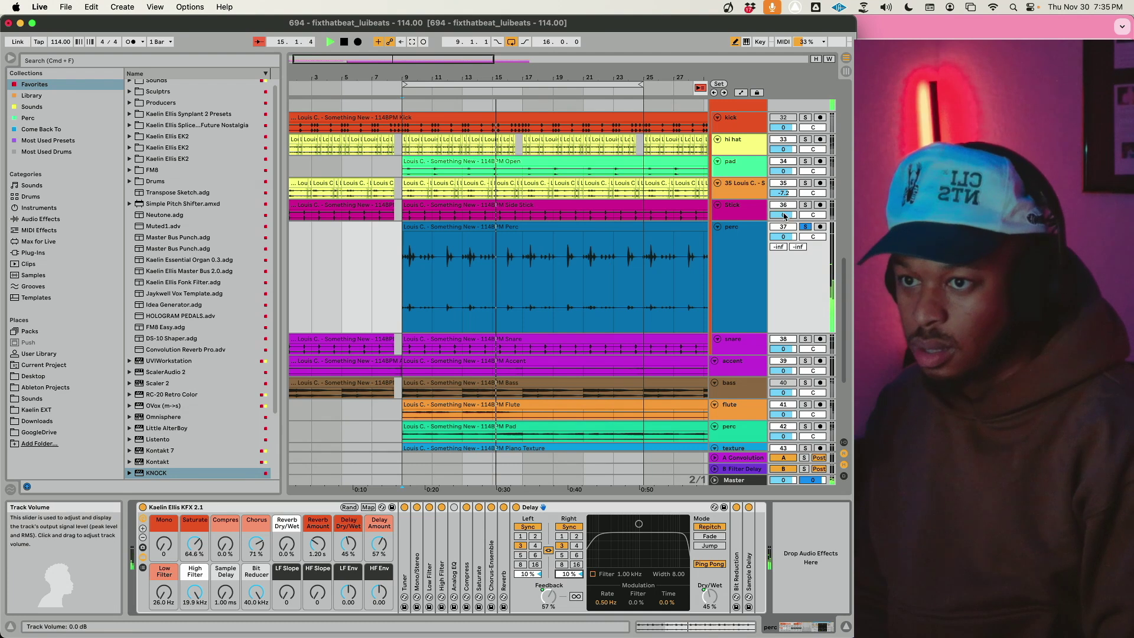
# Step: Unsolo perc and reset the Delay feedback to 0%
pyautogui.click(805, 227)
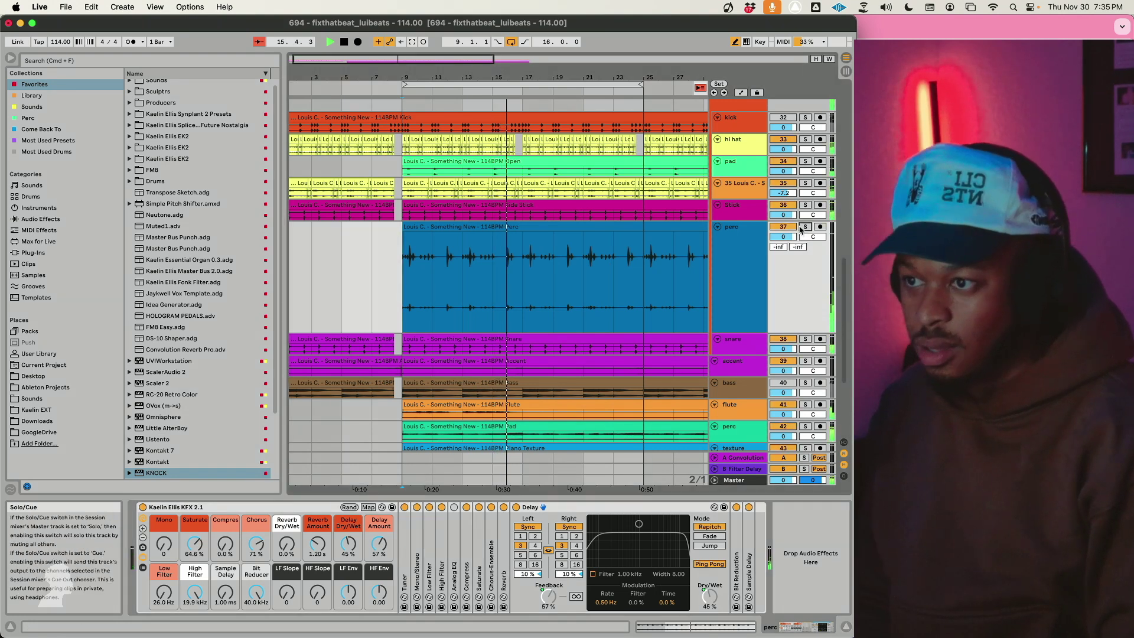
pyautogui.click(579, 232)
pyautogui.click(734, 304)
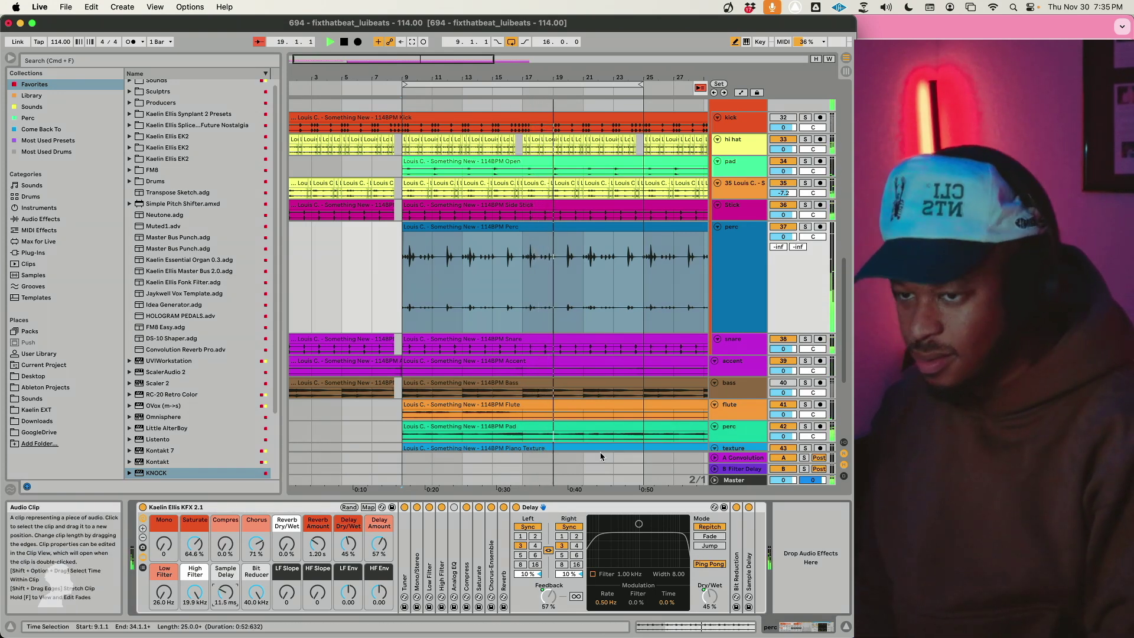
pyautogui.doubleClick(381, 541)
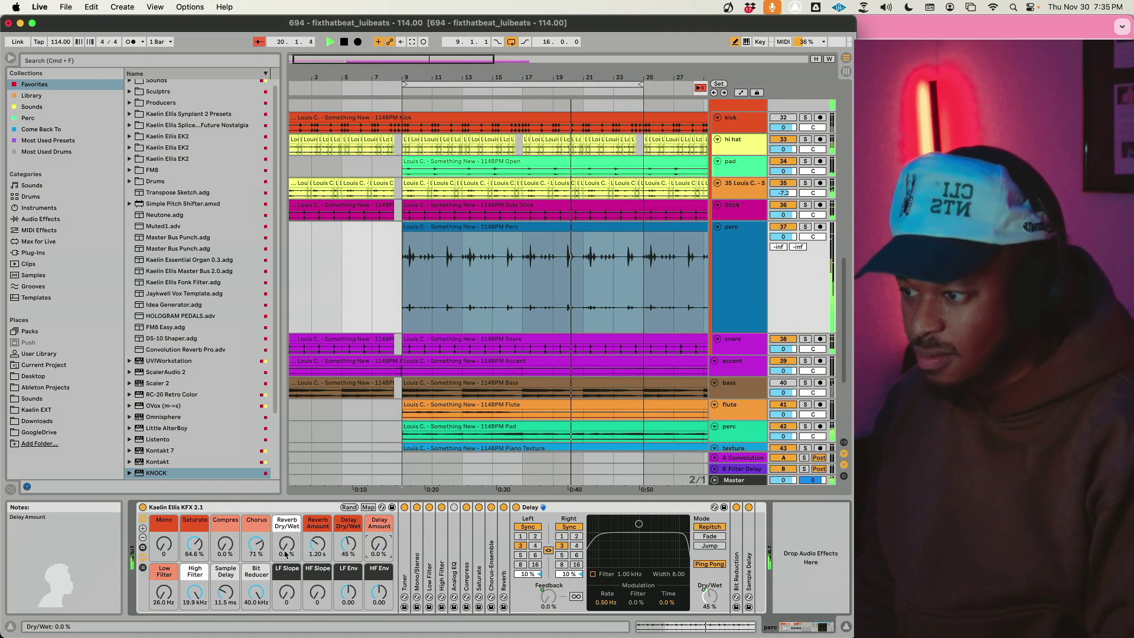
# Step: Transpose the perc clip up to +3 semitones
pyautogui.click(757, 275)
pyautogui.doubleClick(587, 238)
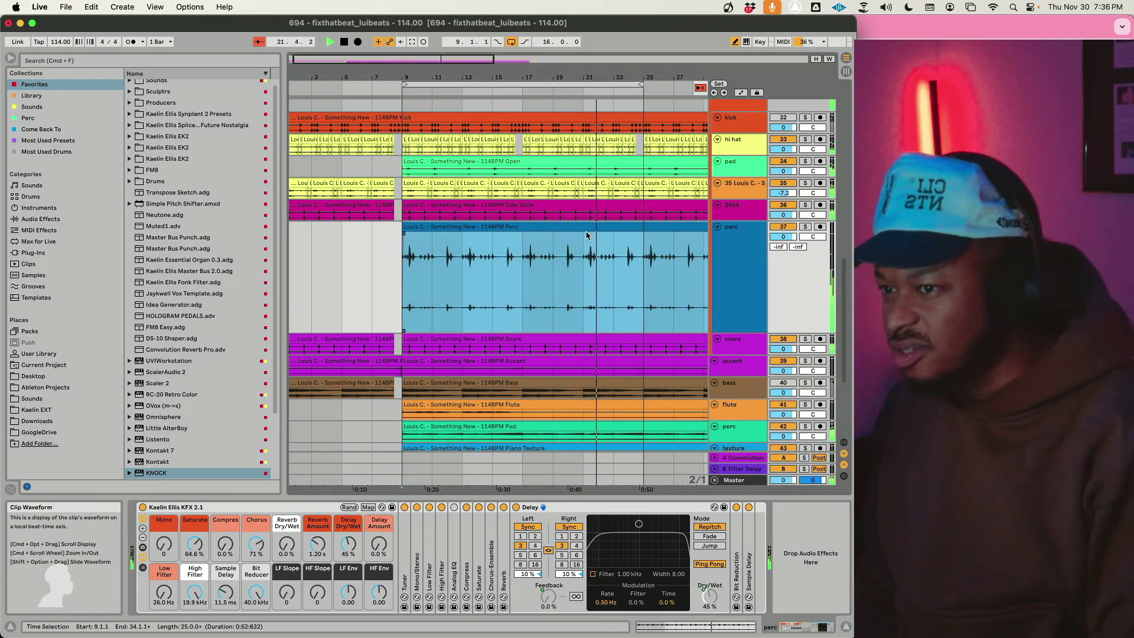
pyautogui.moveTo(306, 593); pyautogui.dragTo(305, 576)
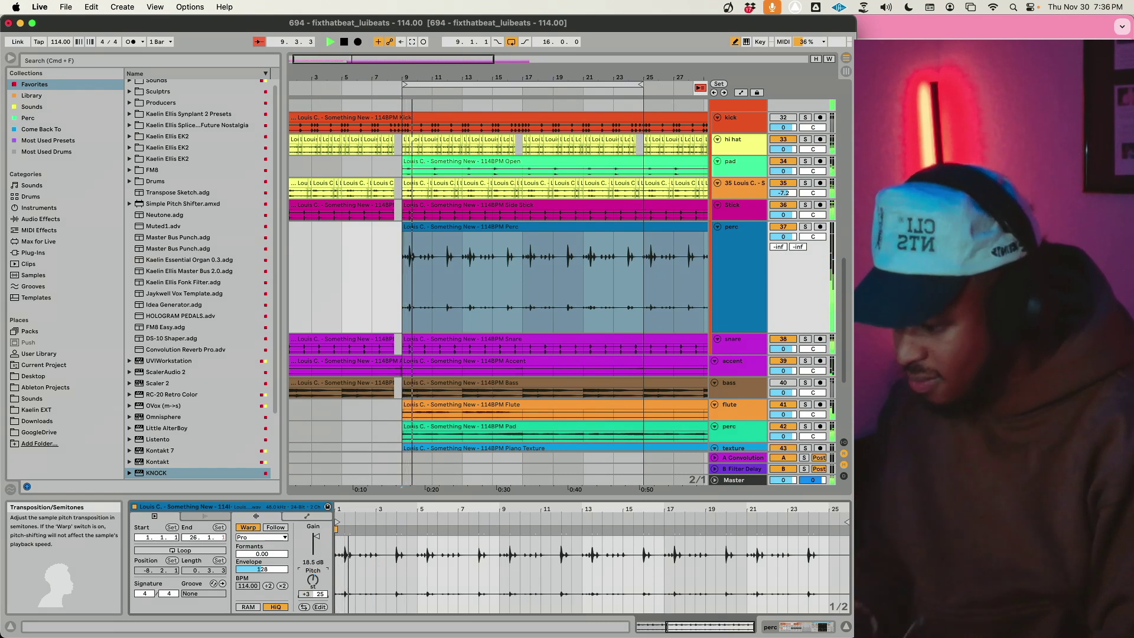
# Step: Set both Delay time offsets to 2.0% and the delay division to 1
pyautogui.click(729, 325)
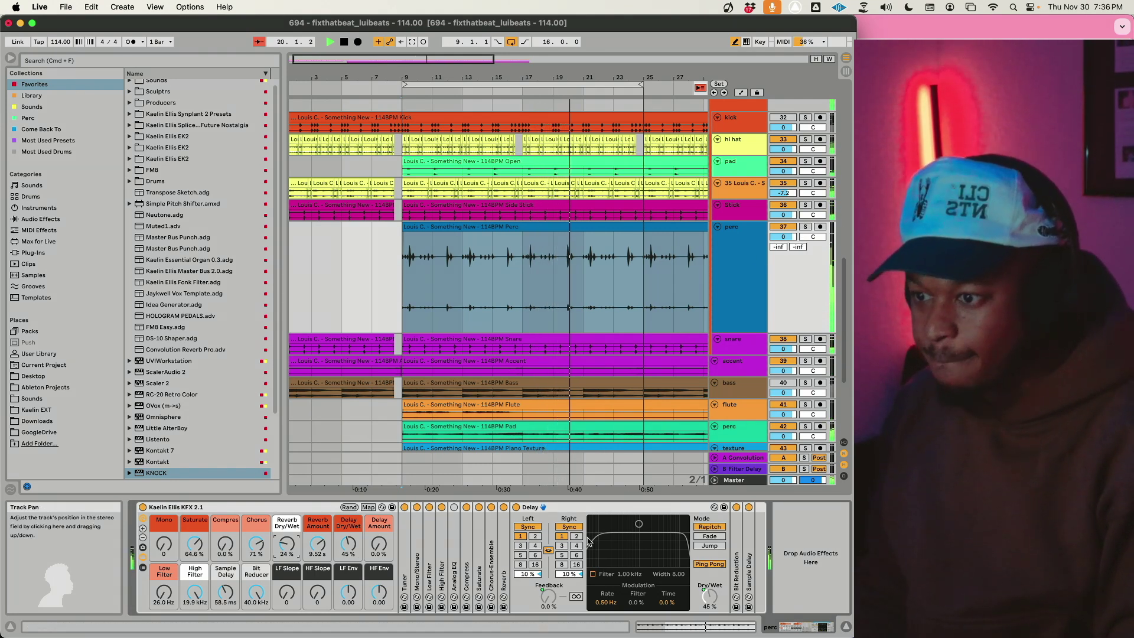
pyautogui.doubleClick(568, 574)
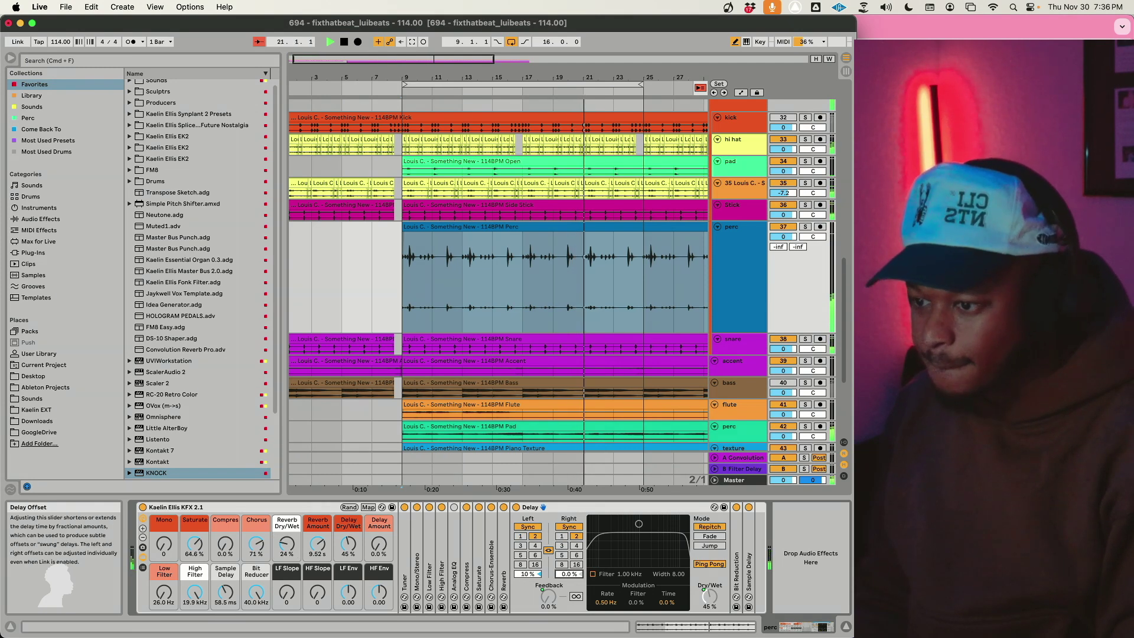
pyautogui.moveTo(529, 575); pyautogui.dragTo(529, 569)
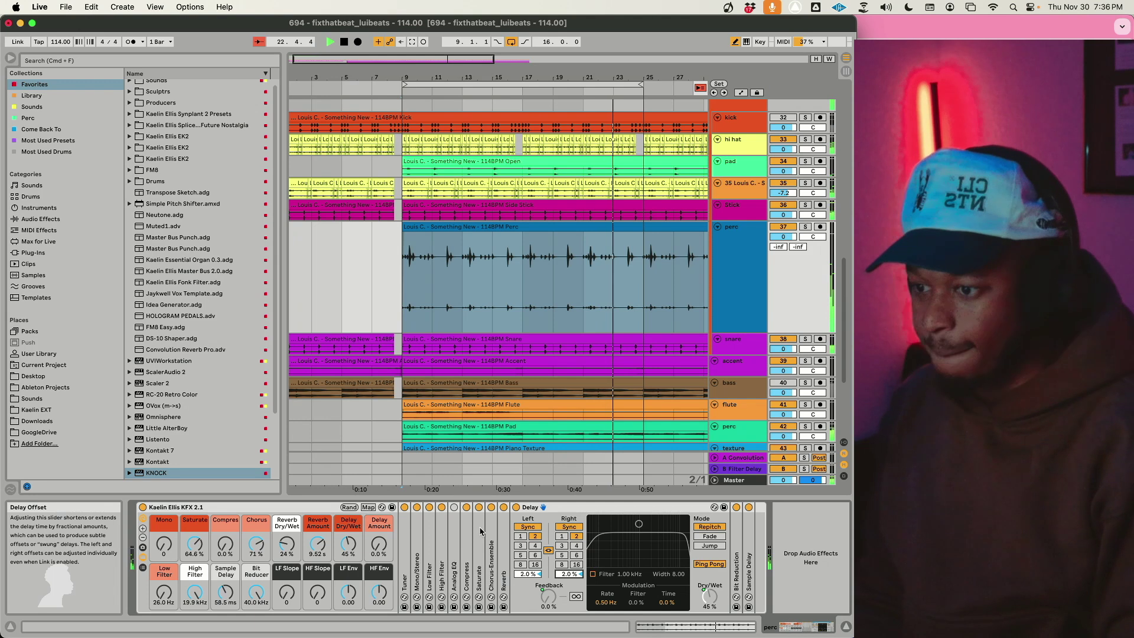
pyautogui.click(558, 537)
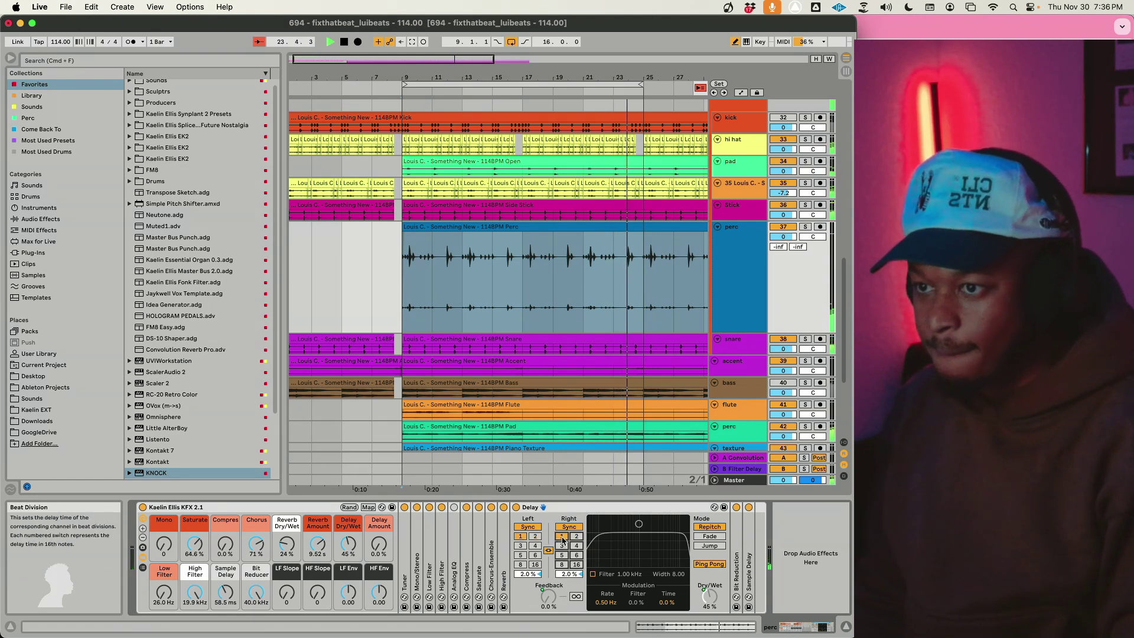
pyautogui.click(726, 281)
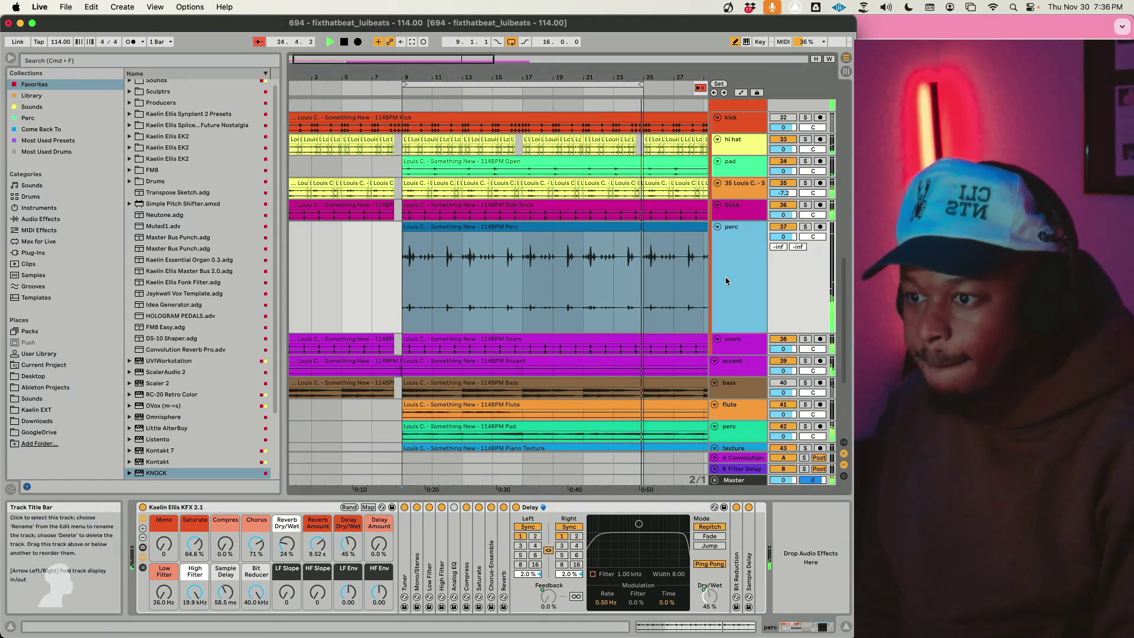
pyautogui.scroll(-5, 720, 365)
# Step: Rename the track labelled perc back to pad
pyautogui.click(719, 365)
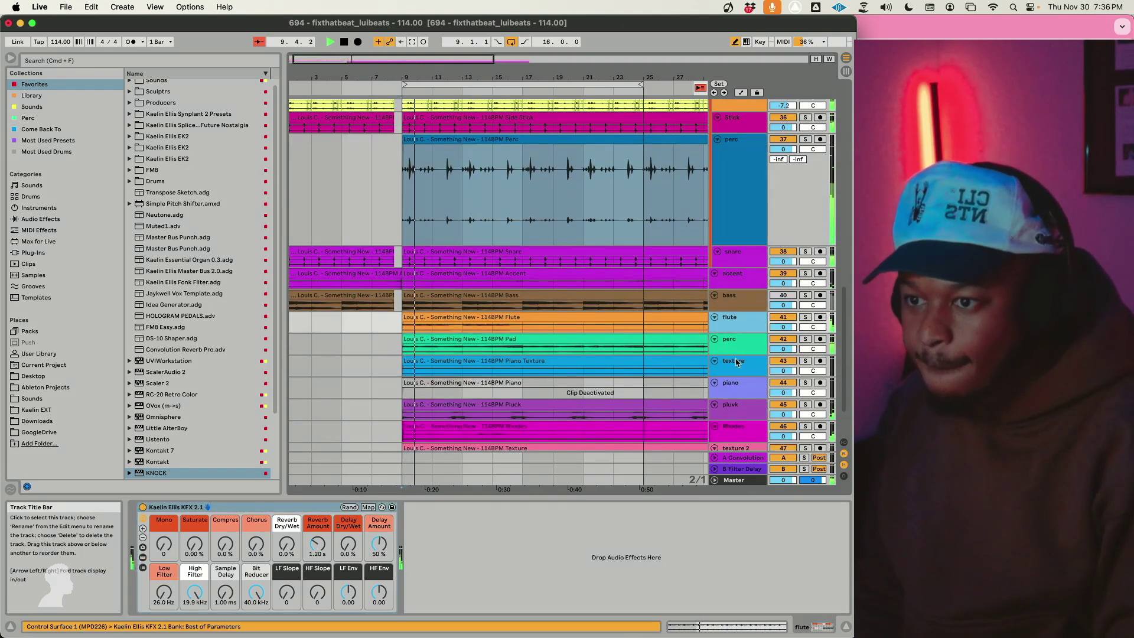
pyautogui.click(737, 349)
pyautogui.press('super+r')
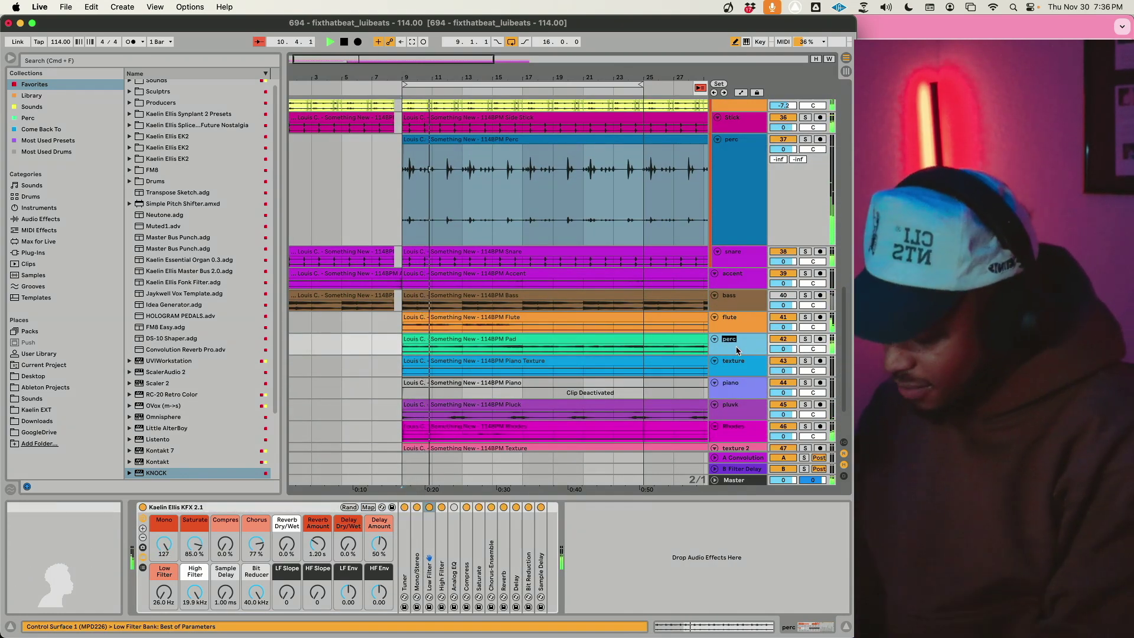
pyautogui.press('Return')
pyautogui.click(739, 364)
# Step: Collapse the 31 Group and reactivate the Piano clip
pyautogui.scroll(12, 742, 355)
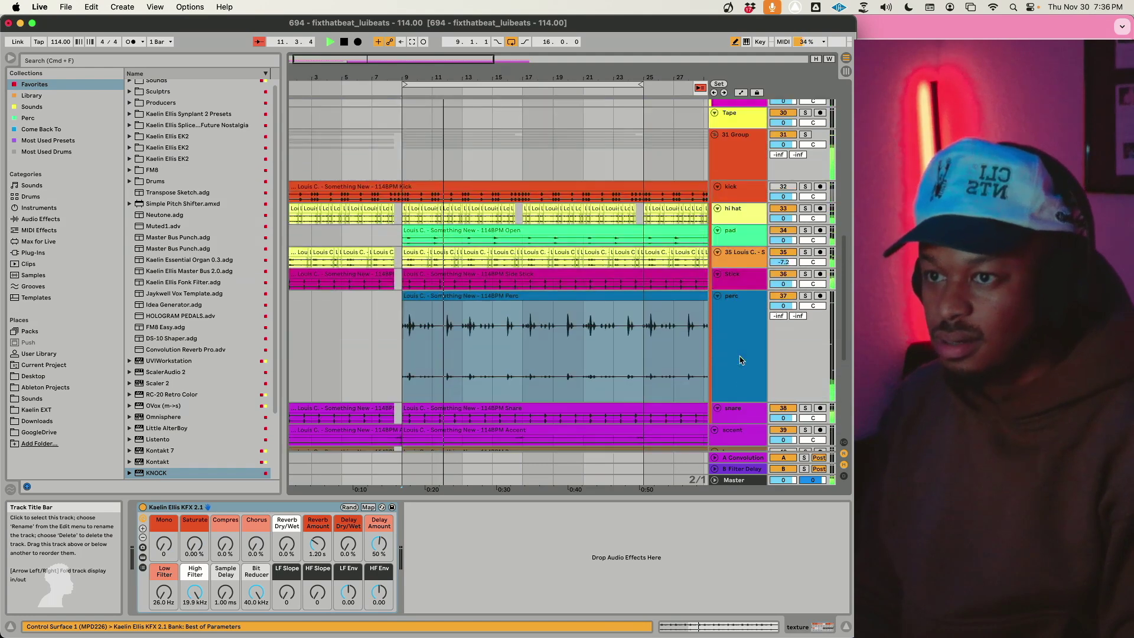
pyautogui.scroll(-5, 742, 354)
pyautogui.scroll(7, 791, 336)
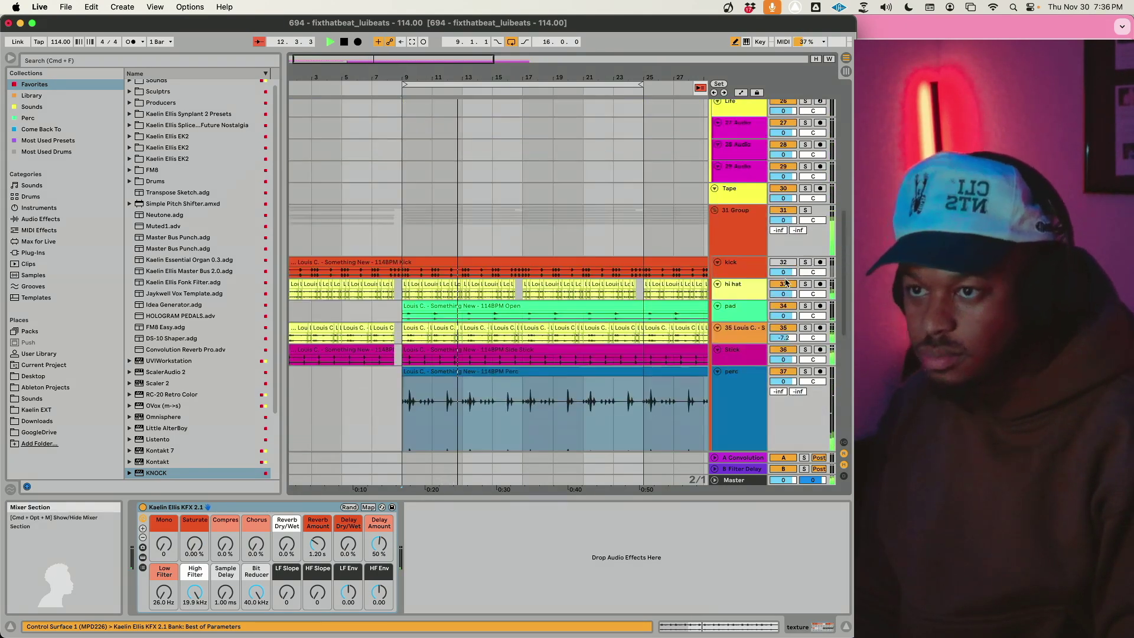
pyautogui.scroll(-6, 655, 372)
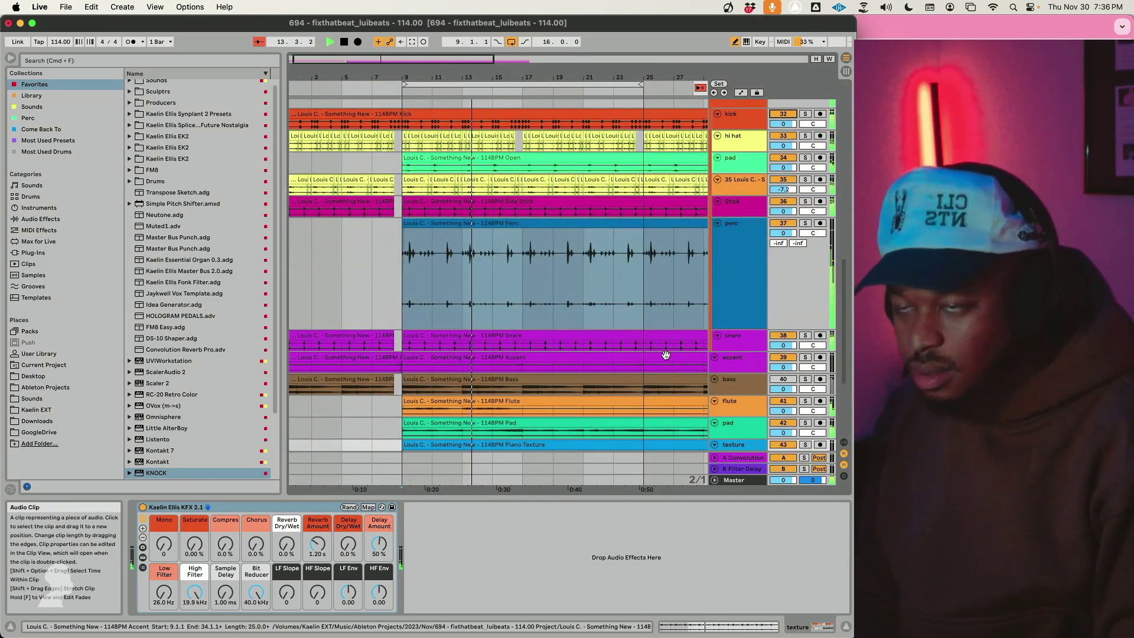
pyautogui.scroll(3, 691, 239)
pyautogui.click(714, 206)
pyautogui.click(723, 328)
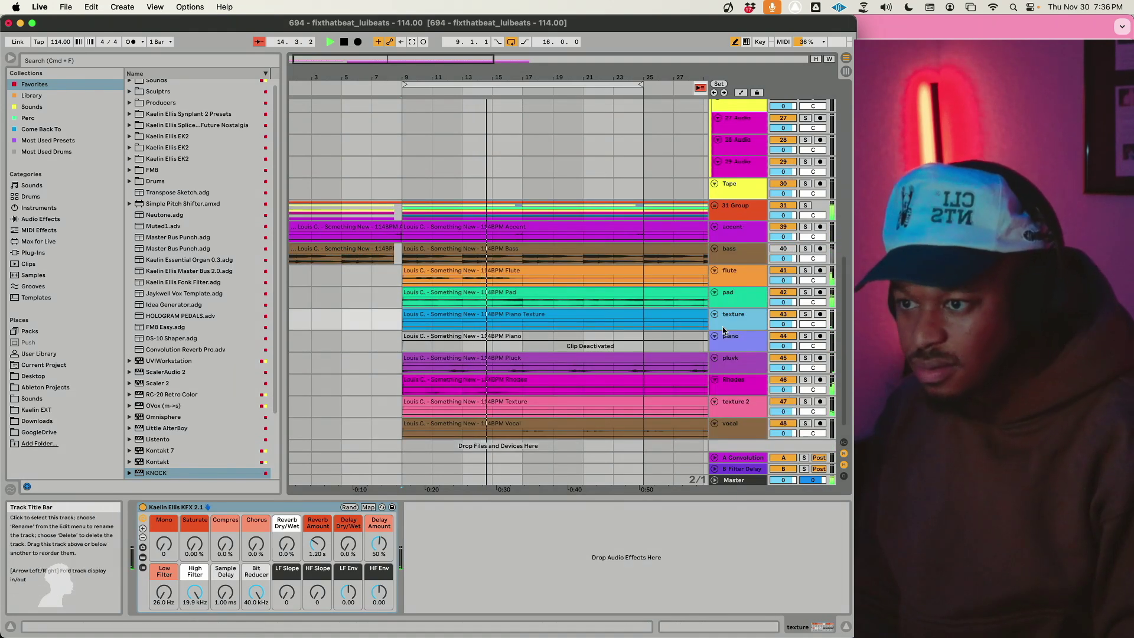
pyautogui.click(728, 345)
pyautogui.press('0')
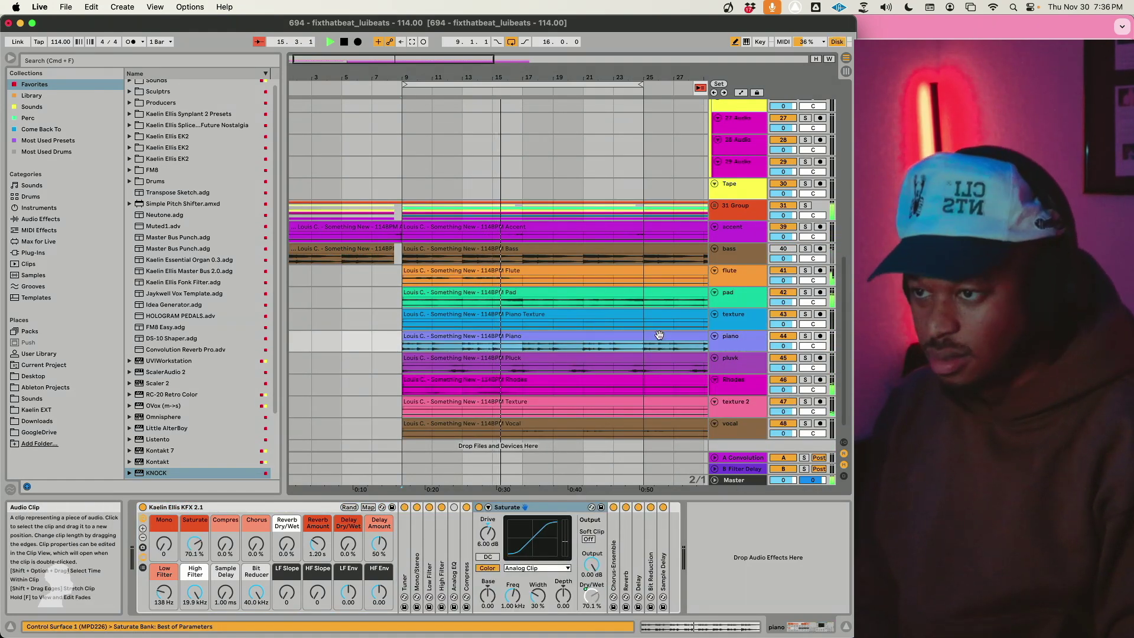
# Step: Undo the Pad clip deletion so bars 1–9 play again, auditioning from bar 1
pyautogui.click(319, 296)
pyautogui.press('space')
pyautogui.press('space')
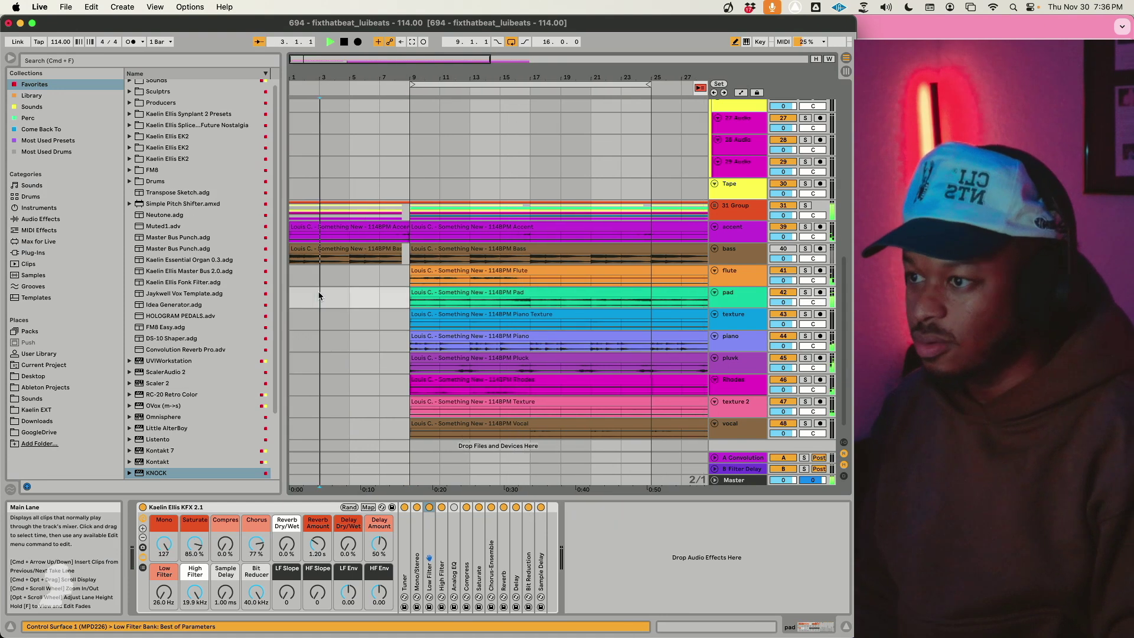
pyautogui.press('space')
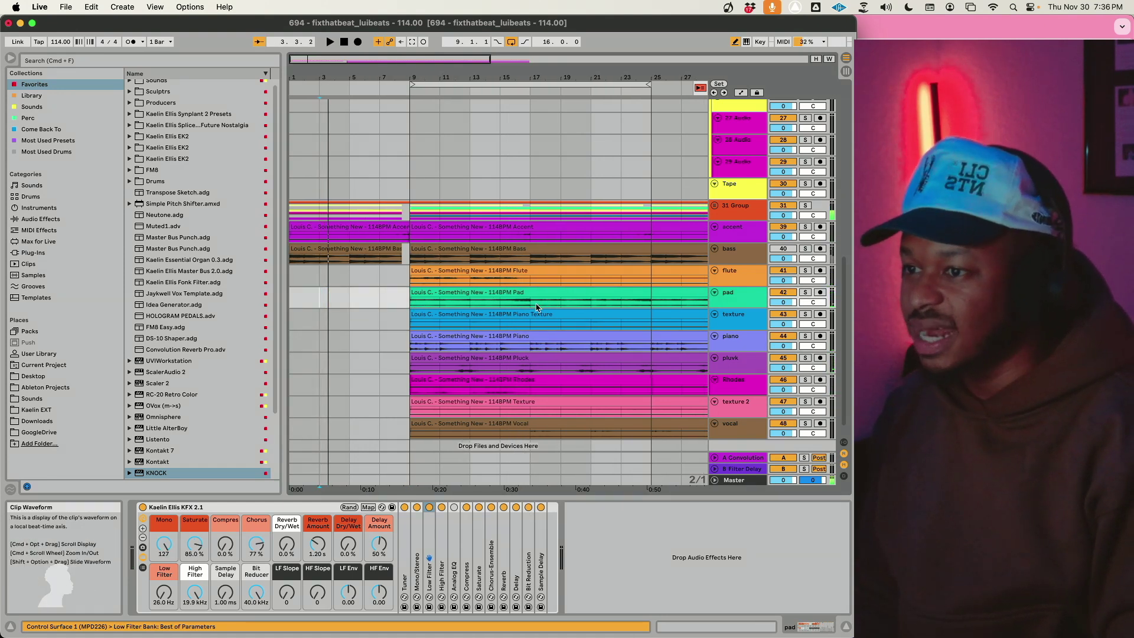
pyautogui.click(416, 305)
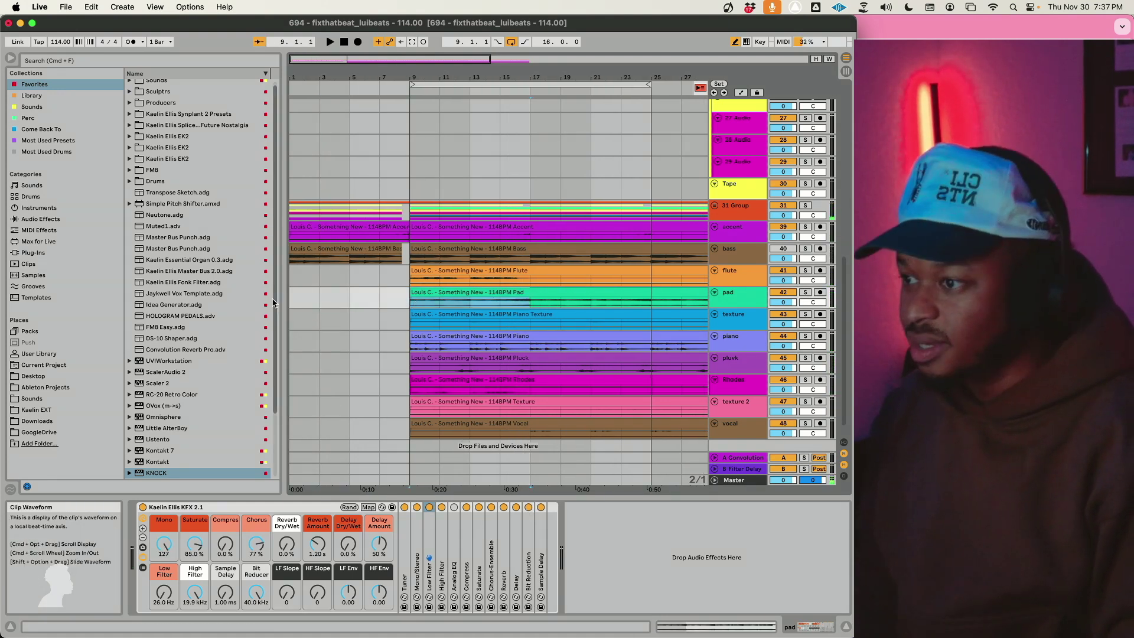
pyautogui.press('super+z')
pyautogui.press('space')
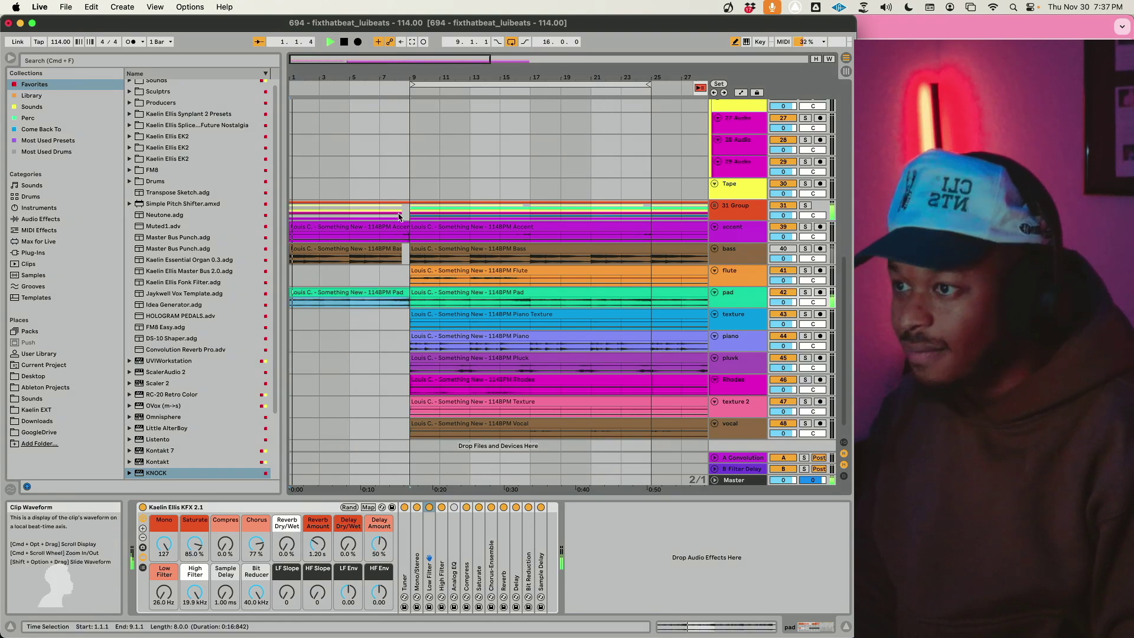
# Step: Deactivate the intro kick, stick and snare clips in the 31 Group, then play
pyautogui.click(714, 206)
pyautogui.moveTo(412, 269); pyautogui.dragTo(248, 272)
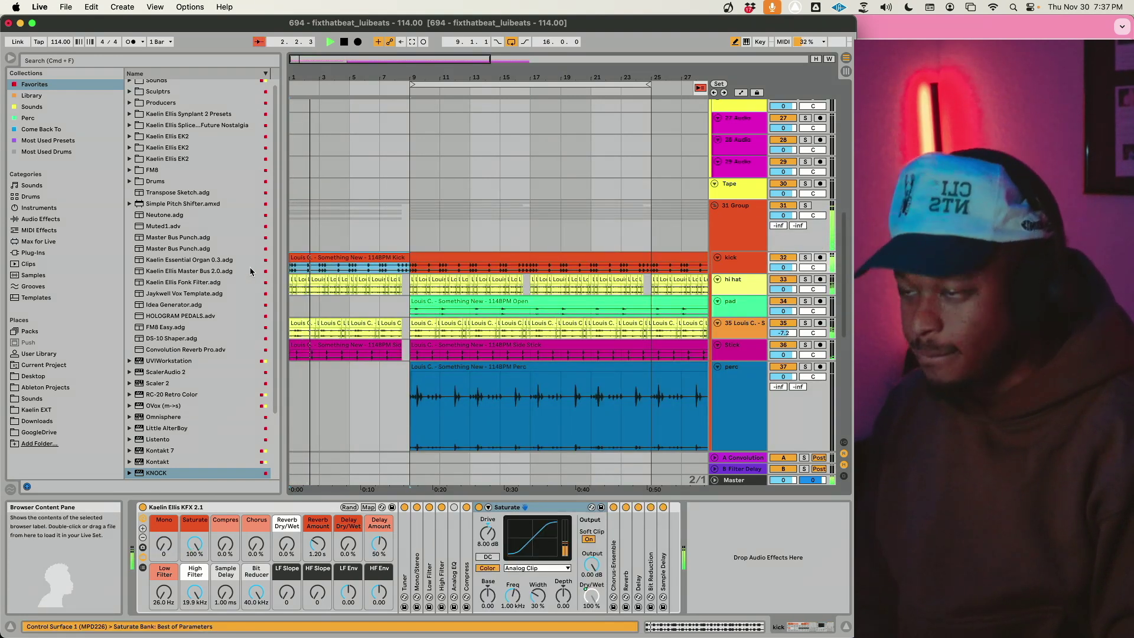
pyautogui.click(390, 349)
pyautogui.scroll(-5, 393, 347)
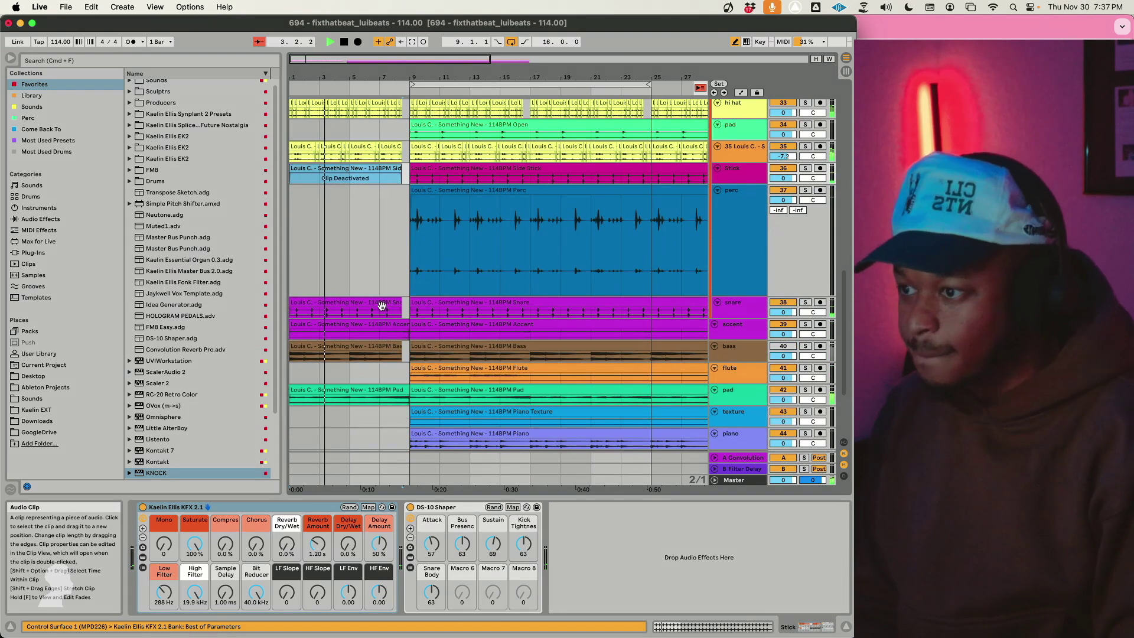
pyautogui.click(382, 303)
pyautogui.press('0')
pyautogui.press('space')
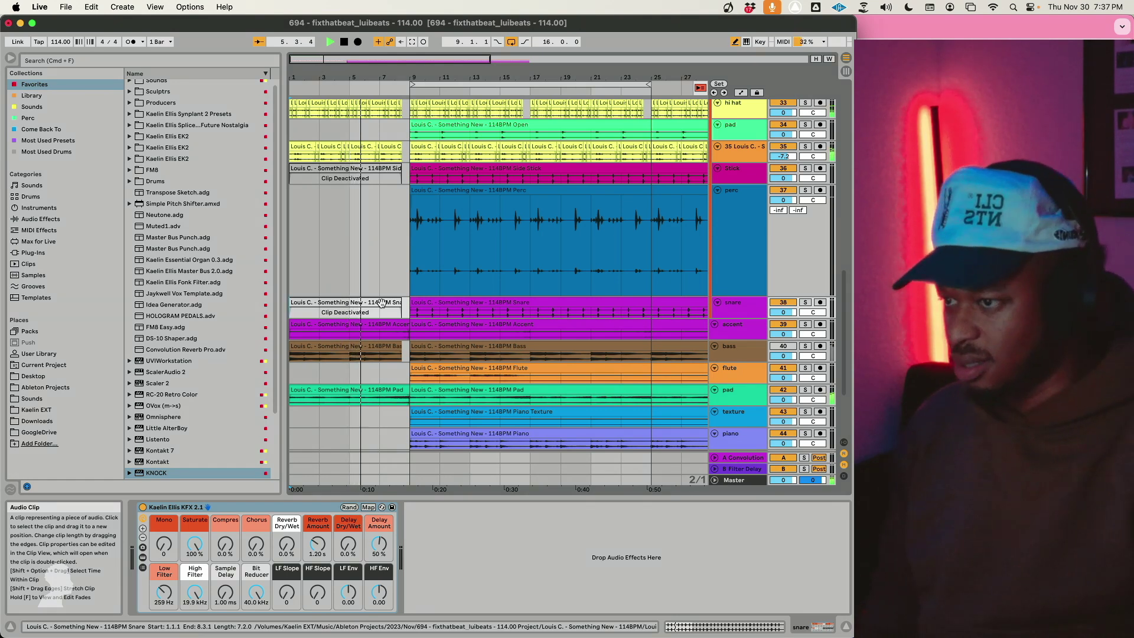
# Step: Reactivate the kick's final half bar before bar 9 and replay from the start
pyautogui.scroll(3, 381, 303)
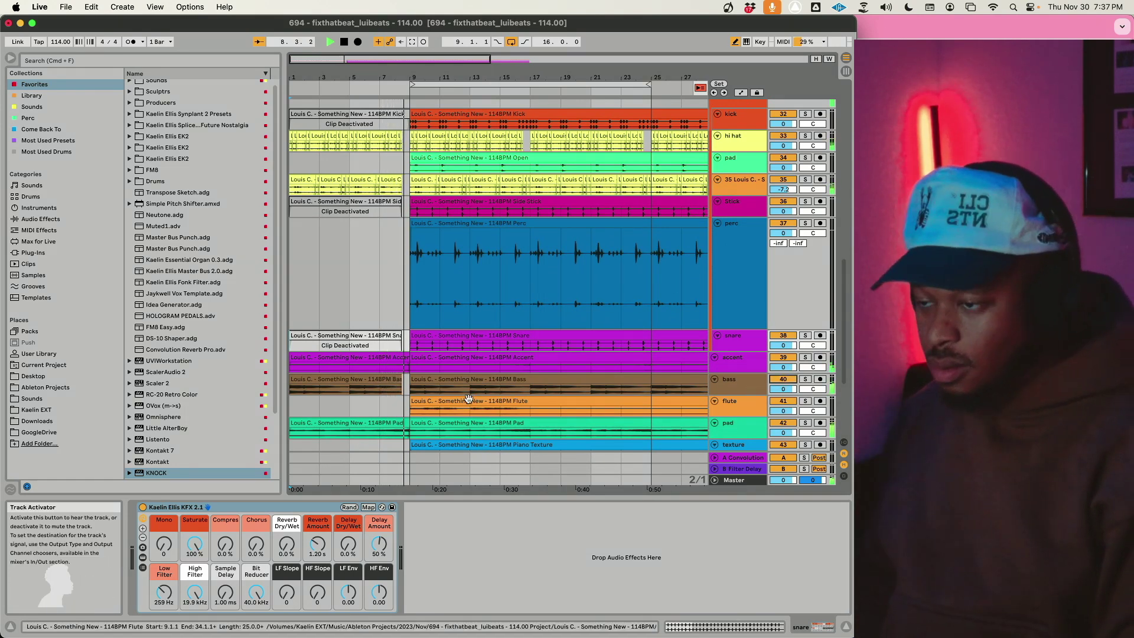
pyautogui.scroll(5, 425, 254)
pyautogui.click(402, 232)
pyautogui.press('space')
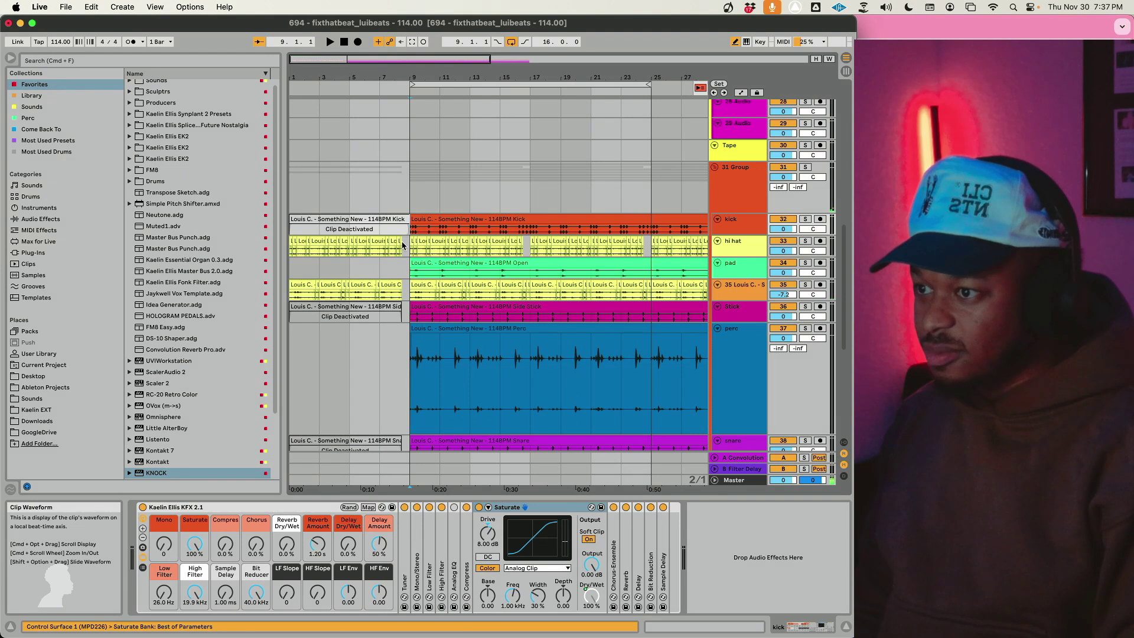
pyautogui.moveTo(408, 247); pyautogui.dragTo(403, 247)
pyautogui.press('Up')
pyautogui.press('0')
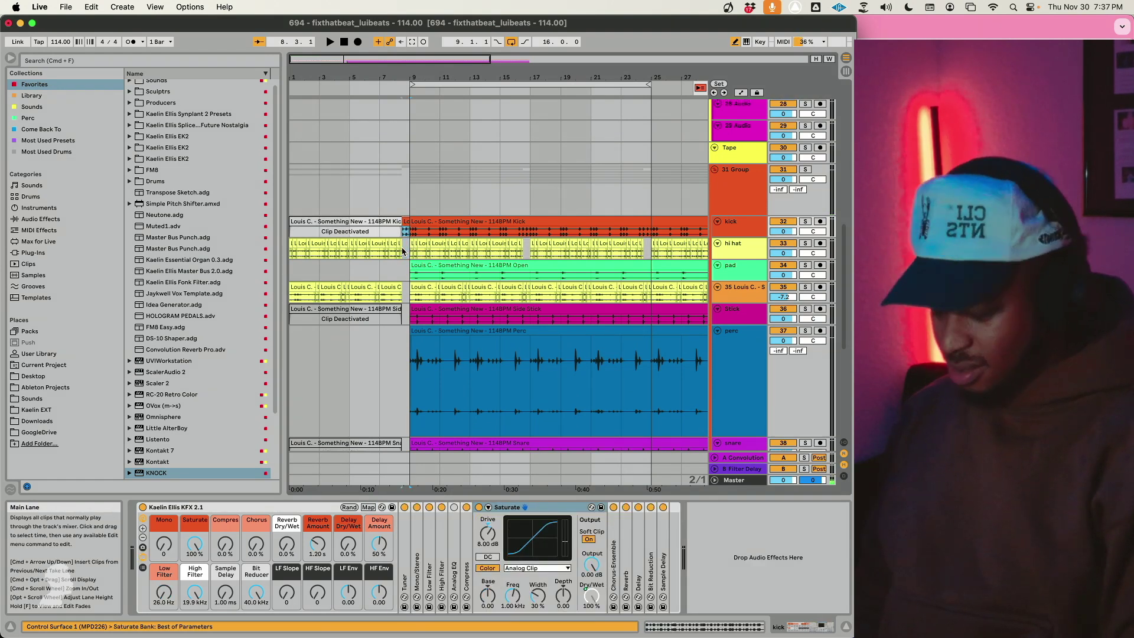
pyautogui.press('space')
# Step: Deactivate the intro Bass clip
pyautogui.scroll(-6, 340, 340)
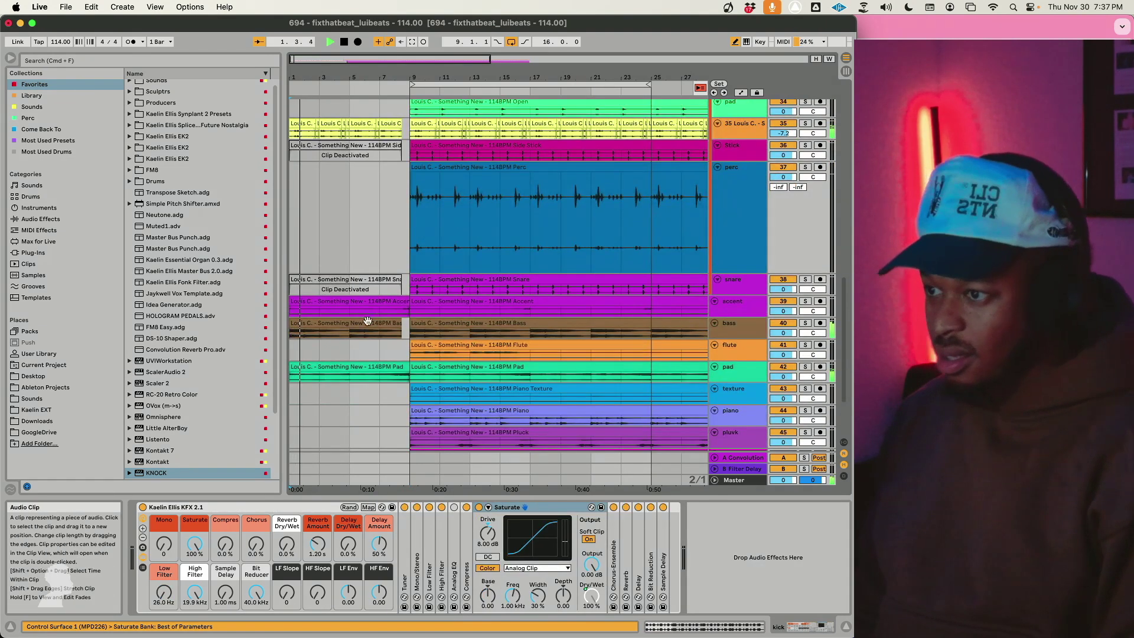
pyautogui.click(341, 336)
pyautogui.press('0')
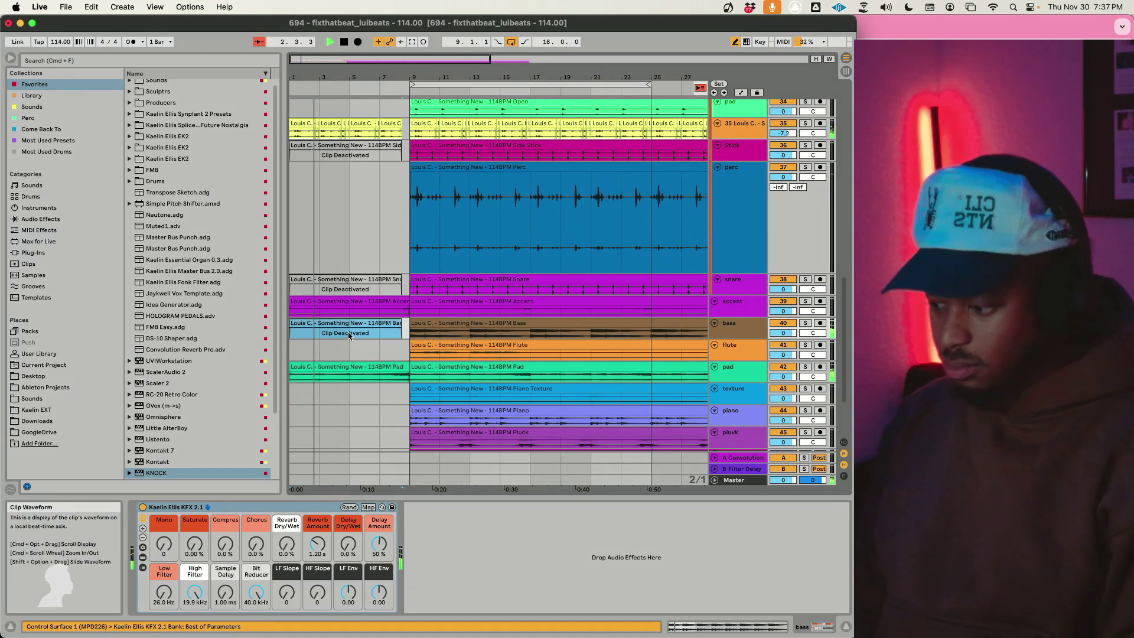
# Step: Move the piano section from bars 9–17 back to bar 1 and play it
pyautogui.scroll(-1, 349, 336)
pyautogui.scroll(-5, 348, 335)
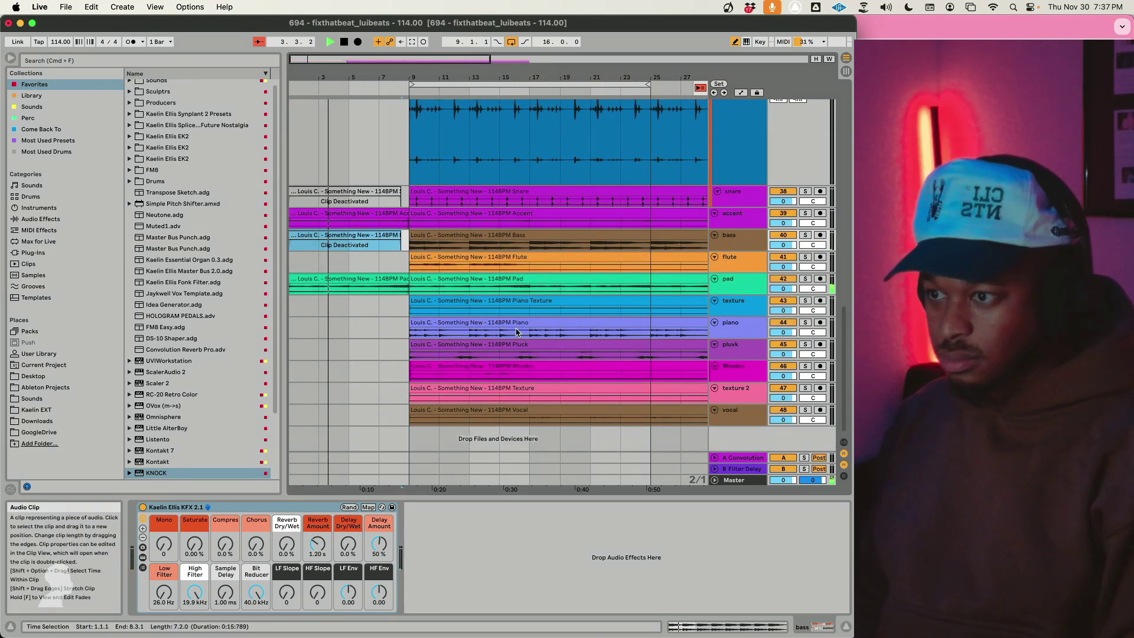
pyautogui.click(490, 324)
pyautogui.moveTo(528, 332); pyautogui.dragTo(414, 331)
pyautogui.scroll(1, 414, 331)
pyautogui.press('space')
pyautogui.press('Left')
pyautogui.press('Left')
pyautogui.press('Left')
pyautogui.press('Left')
pyautogui.press('space')
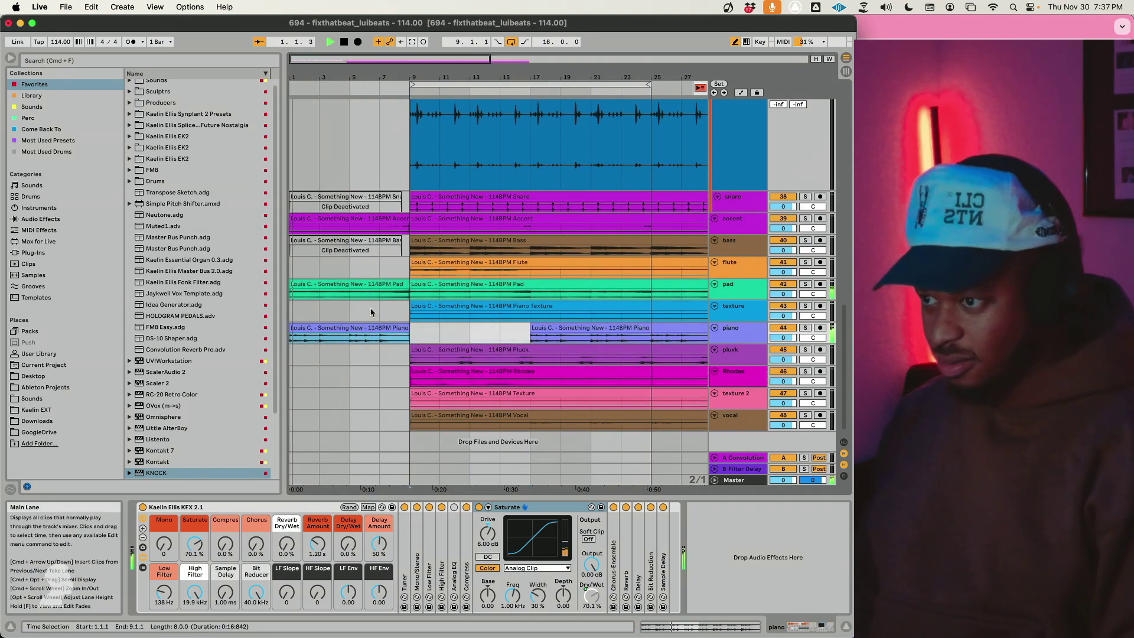
# Step: Deactivate the intro Pad clip and look at track 35's effect chain
pyautogui.click(372, 291)
pyautogui.press('0')
pyautogui.scroll(6, 331, 279)
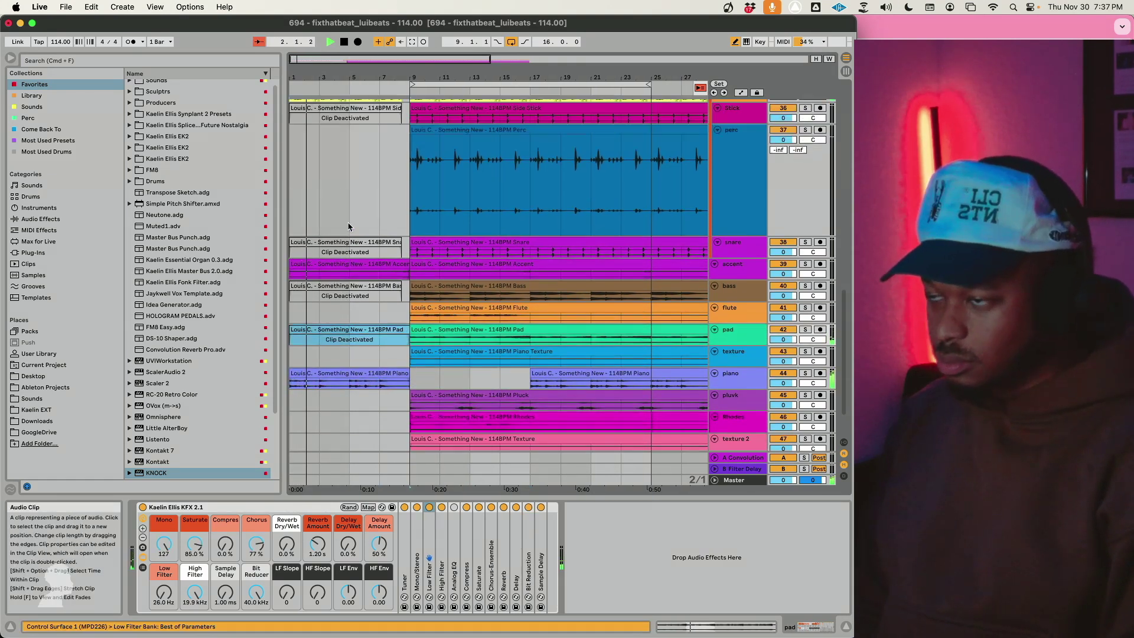
pyautogui.click(305, 281)
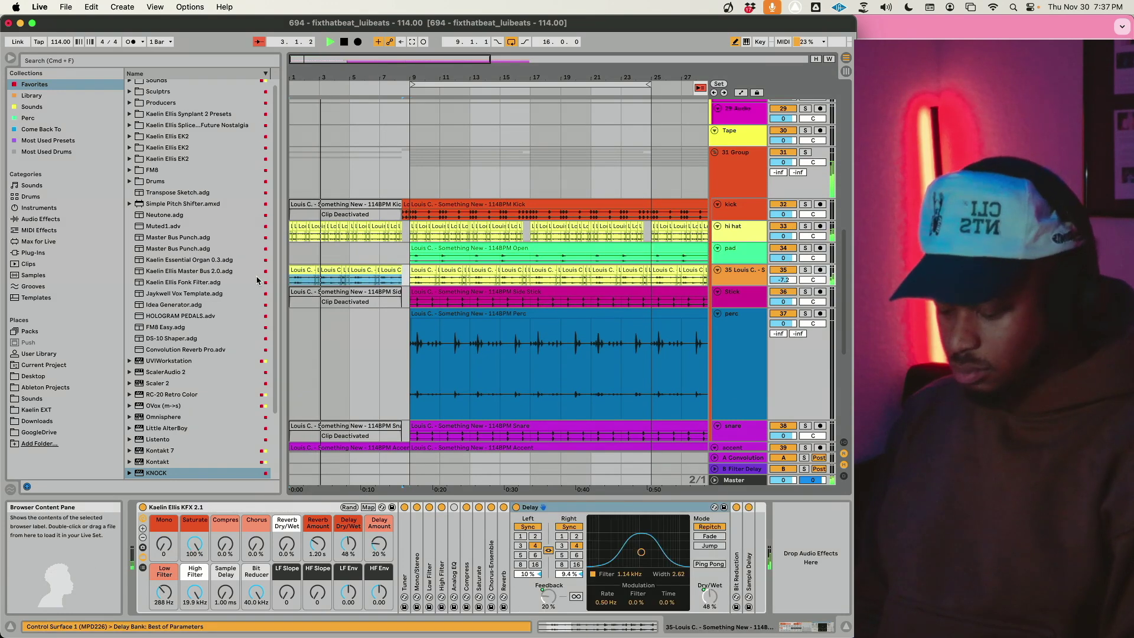
pyautogui.scroll(-6, 753, 392)
# Step: Raise the piano reverb Dry/Wet to 16% and deactivate the Pad clip starting at bar 9
pyautogui.click(746, 364)
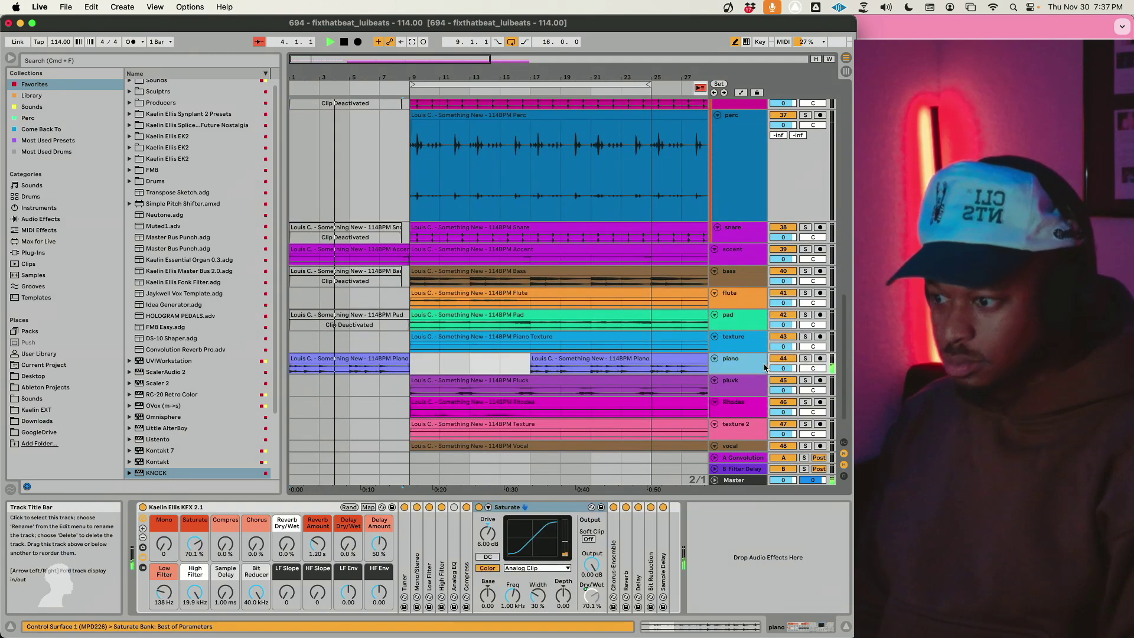
pyautogui.moveTo(287, 544); pyautogui.dragTo(287, 538)
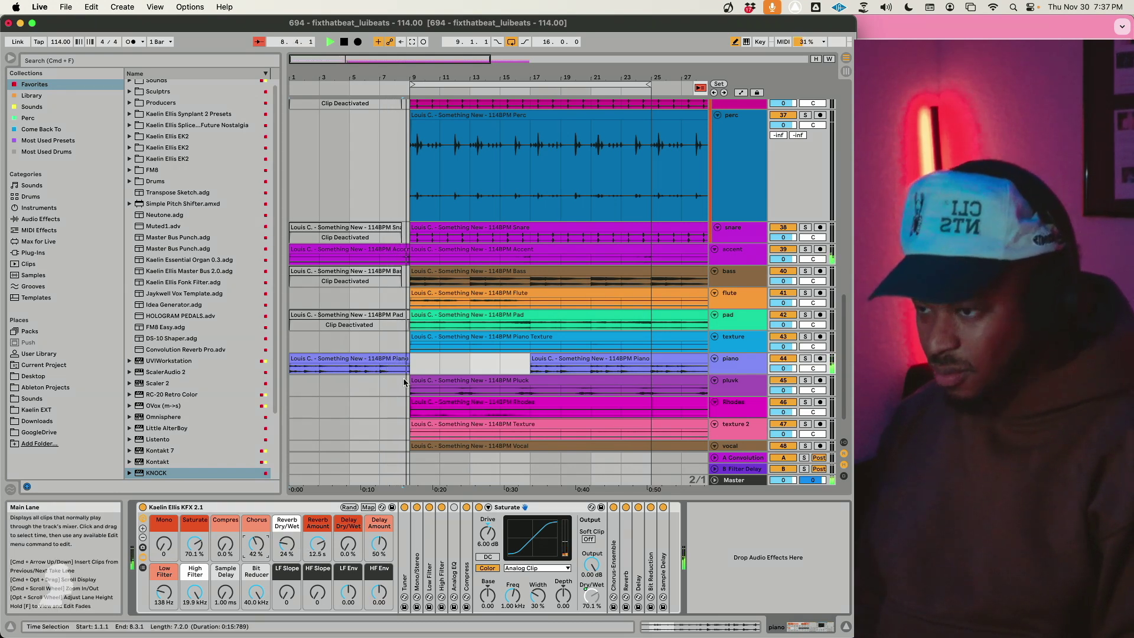
pyautogui.click(427, 361)
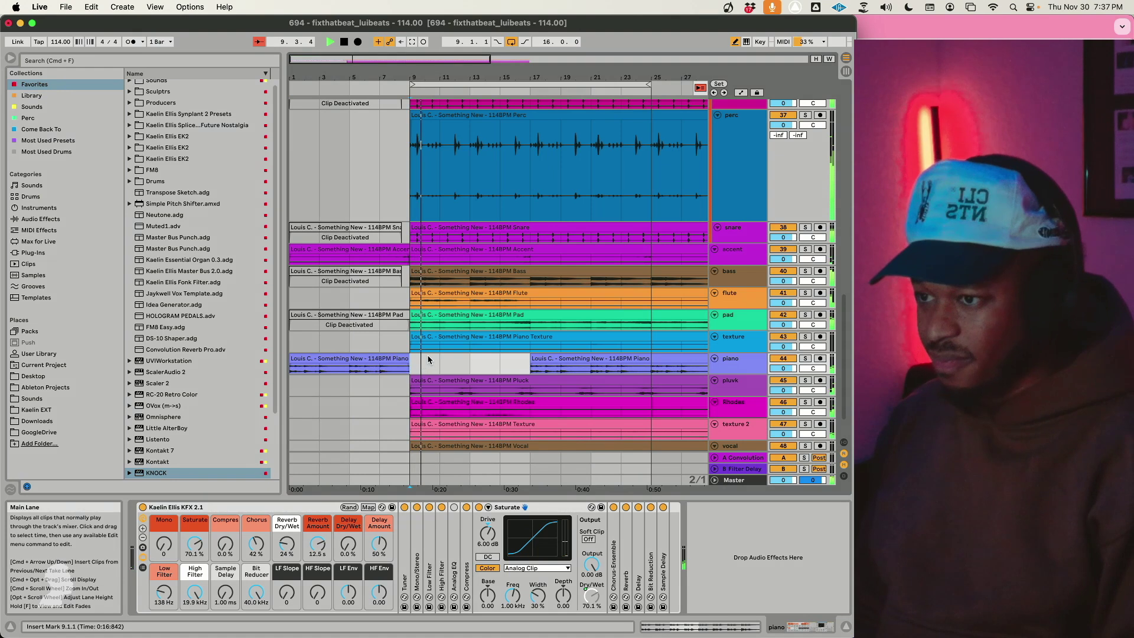
pyautogui.click(464, 318)
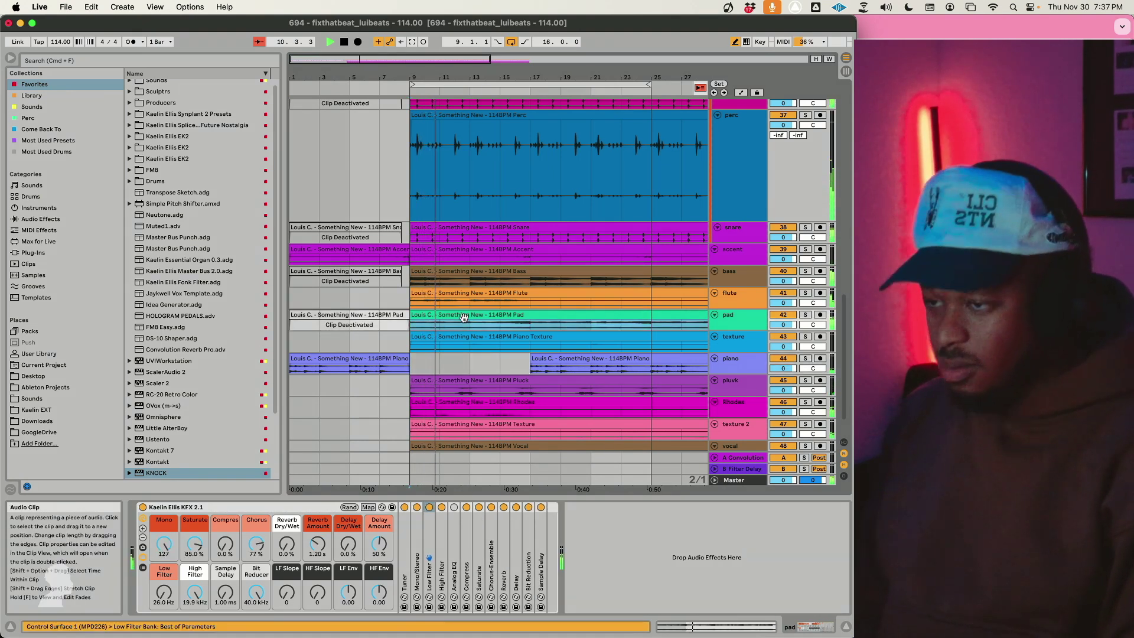
pyautogui.press('0')
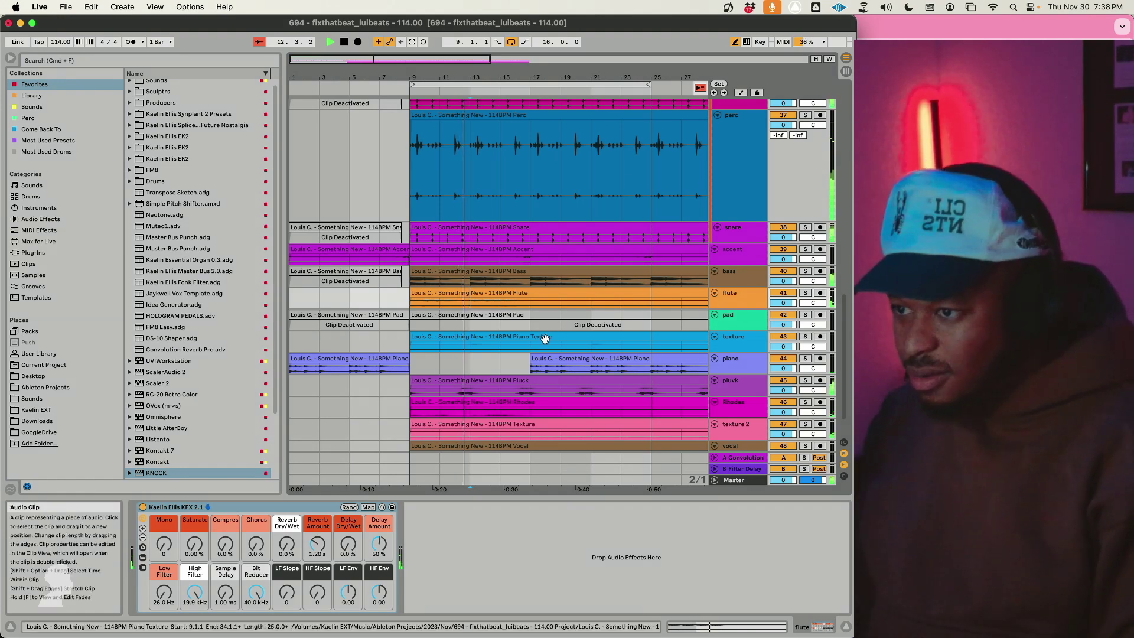
# Step: Bring a pad range into the intro and deactivate its bars 1–5, leaving bars 5–9
pyautogui.scroll(8, 503, 341)
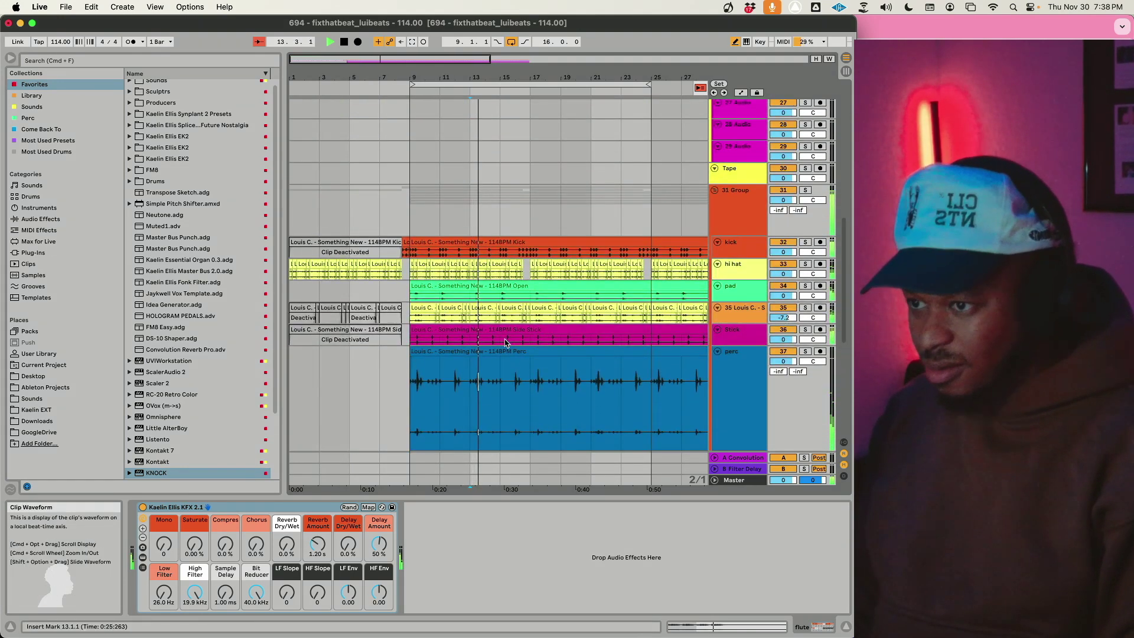
pyautogui.scroll(-8, 503, 342)
pyautogui.moveTo(529, 300); pyautogui.dragTo(217, 296)
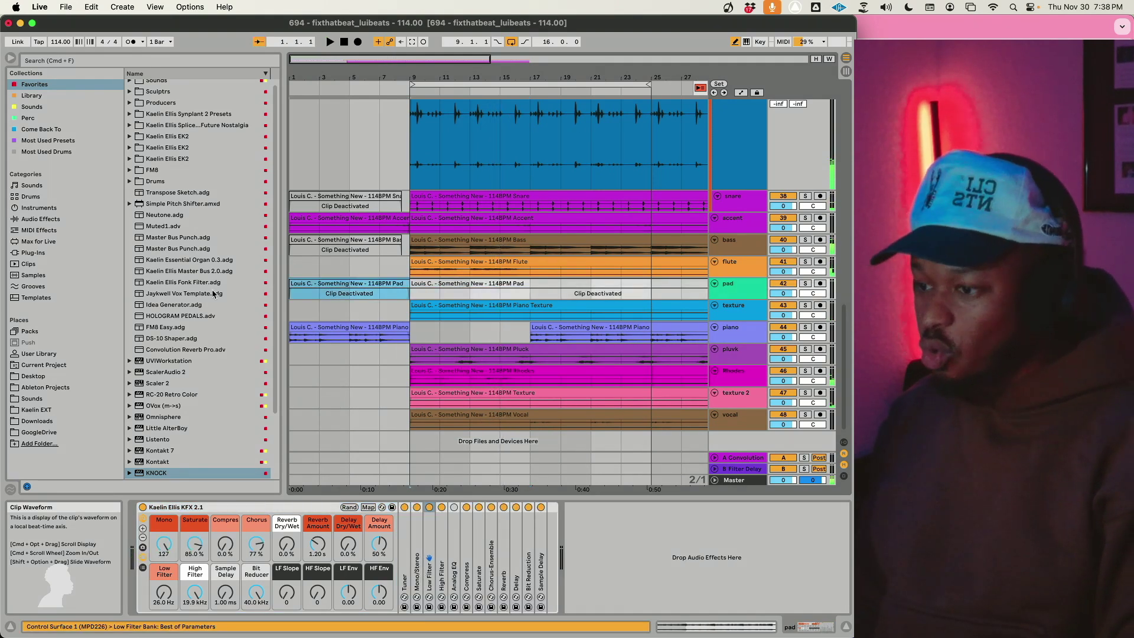
pyautogui.press('0')
pyautogui.press('space')
pyautogui.press('space')
pyautogui.moveTo(350, 297); pyautogui.dragTo(290, 297)
pyautogui.press('0')
# Step: Lengthen the piano reverb decay to 11.9 s and select the hi hat intro, bars 1–8.3.1
pyautogui.click(775, 338)
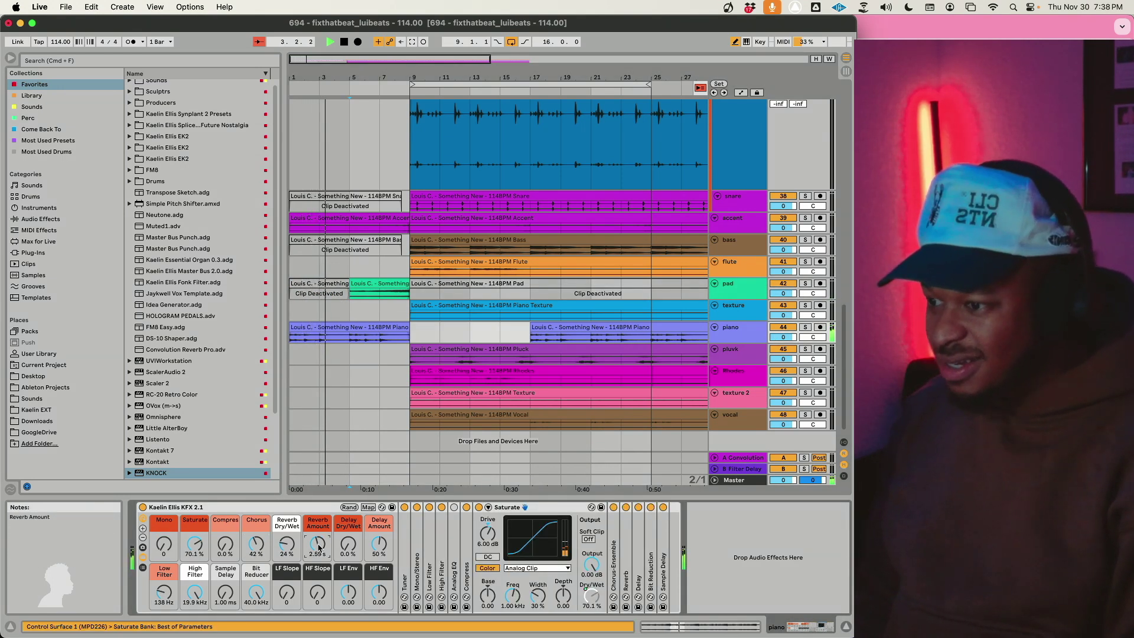
pyautogui.moveTo(317, 544); pyautogui.dragTo(318, 538)
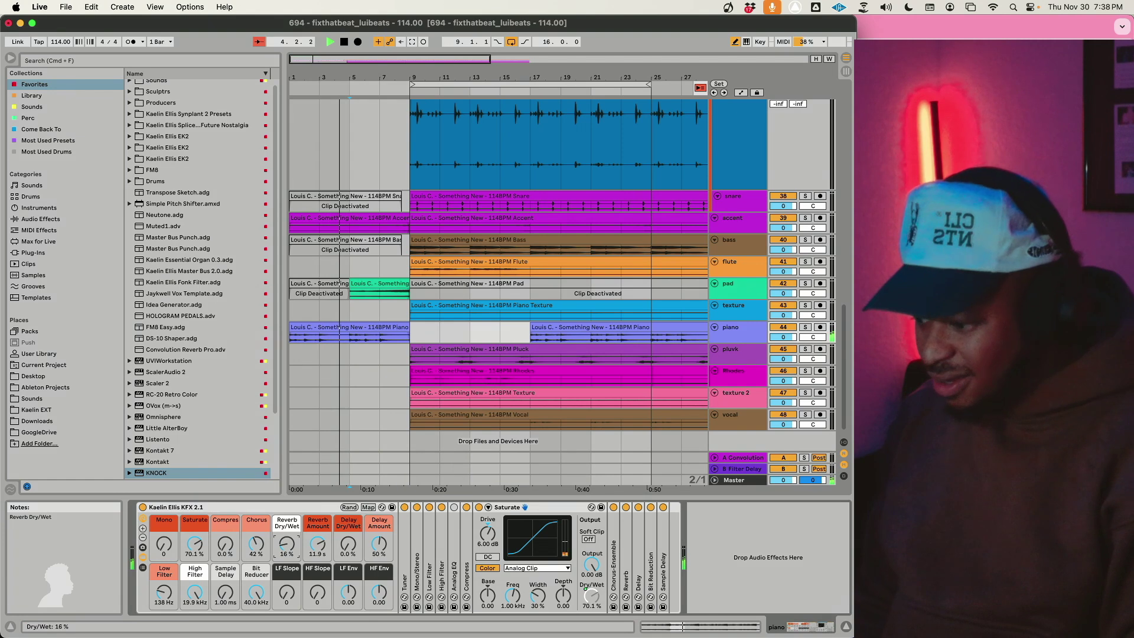
pyautogui.scroll(8, 392, 355)
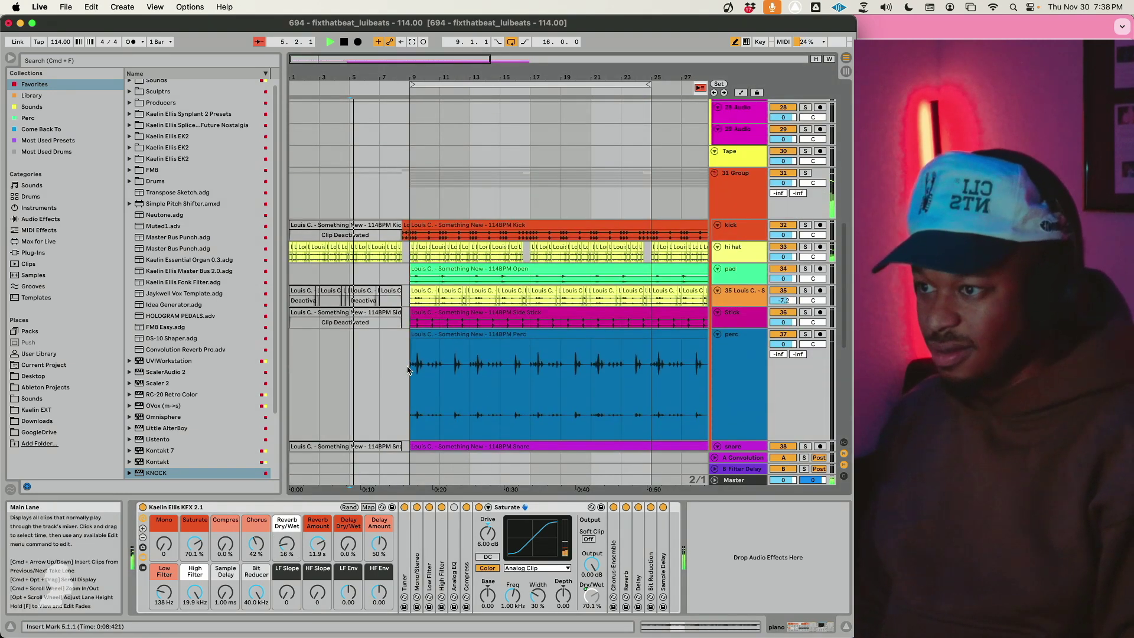
pyautogui.scroll(2, 401, 287)
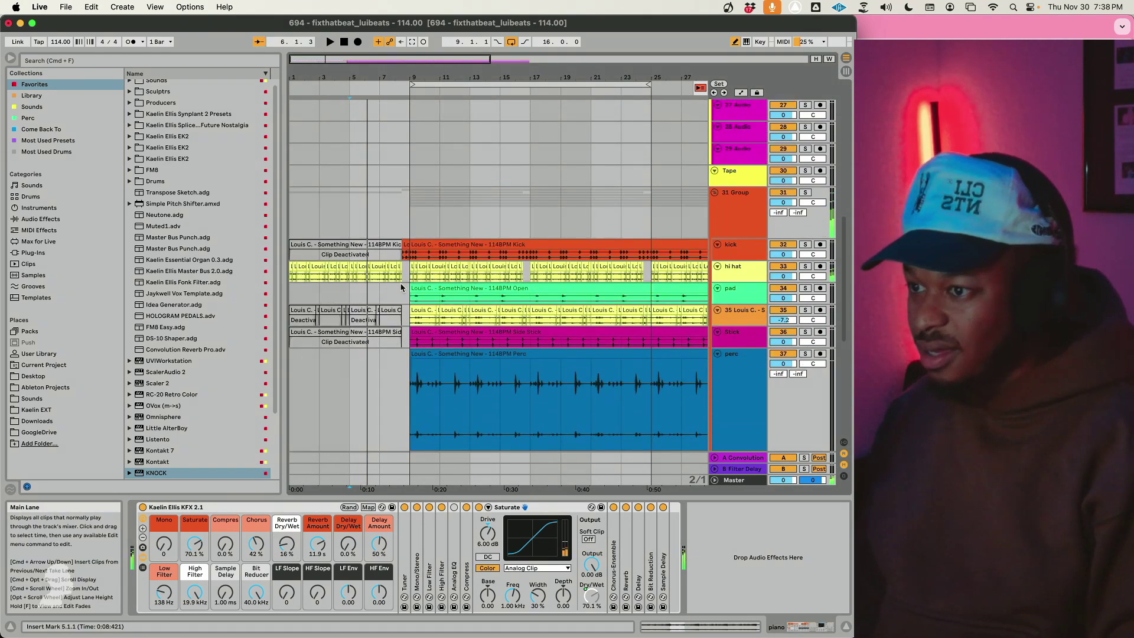
pyautogui.moveTo(403, 275); pyautogui.dragTo(226, 278)
# Step: Drop the 19 selected hi hat clips' gain to -3.20 dB in Clip View
pyautogui.hotkey('shift', 'Tab')
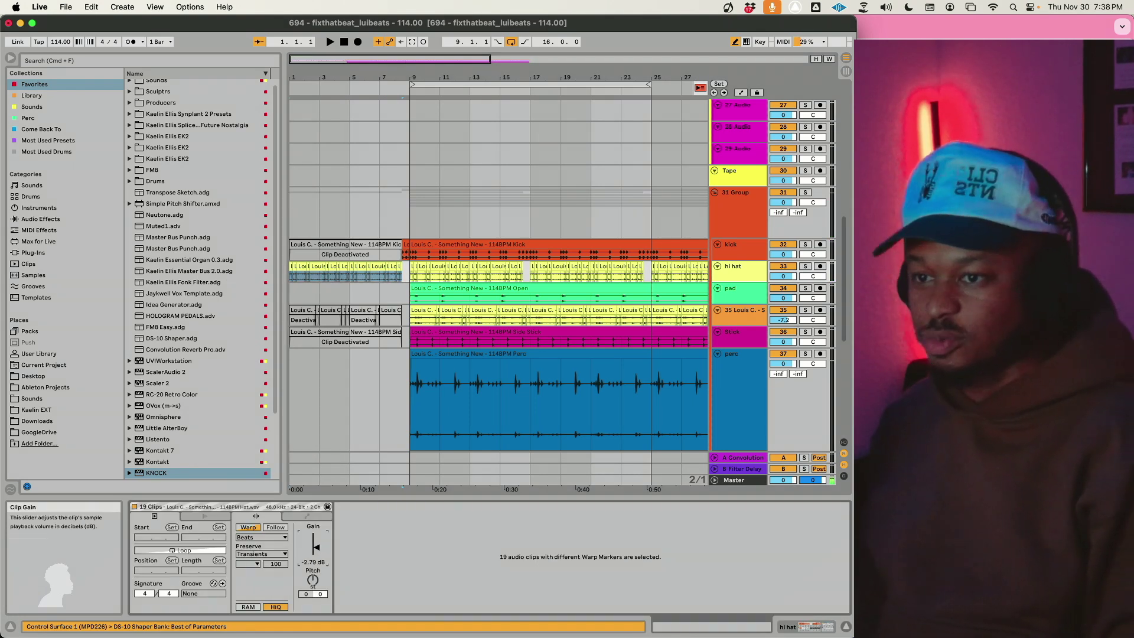
pyautogui.press('space')
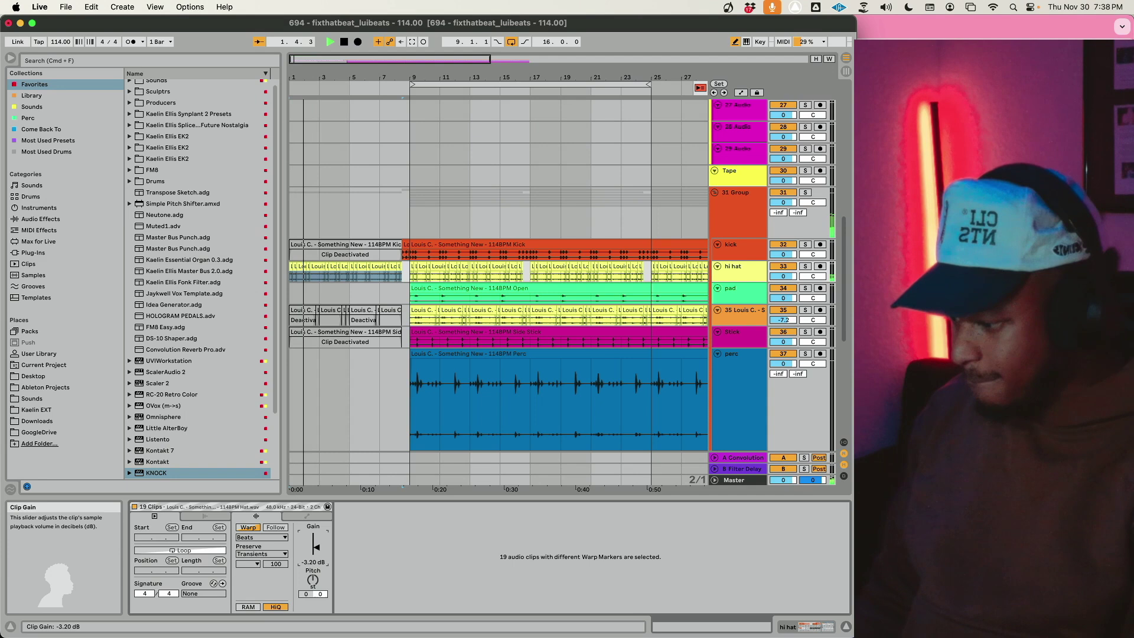
pyautogui.write('79')
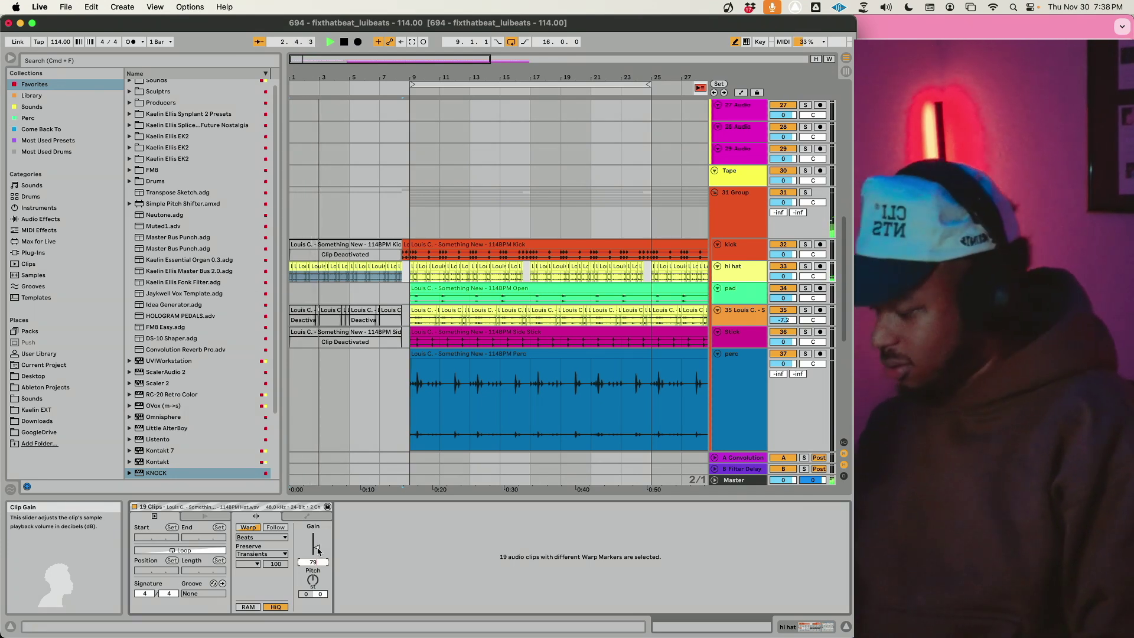
pyautogui.press('Escape')
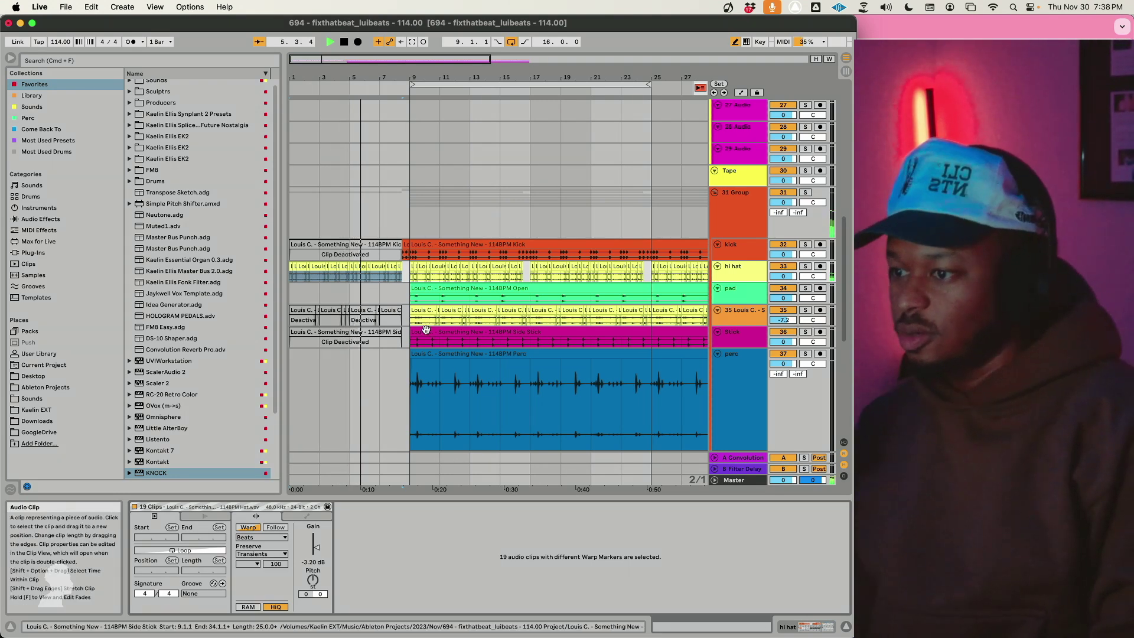
# Step: Raise both Accent clips' gain to 4.38 dB, then show the bass track's effect rack
pyautogui.scroll(-8, 429, 334)
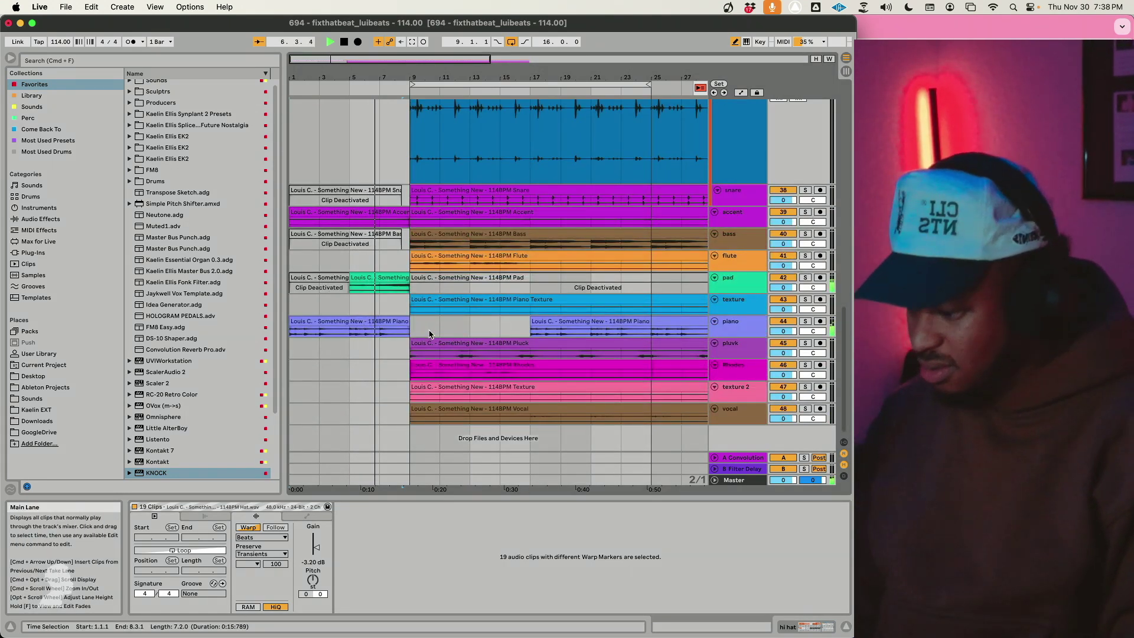
pyautogui.scroll(6, 430, 334)
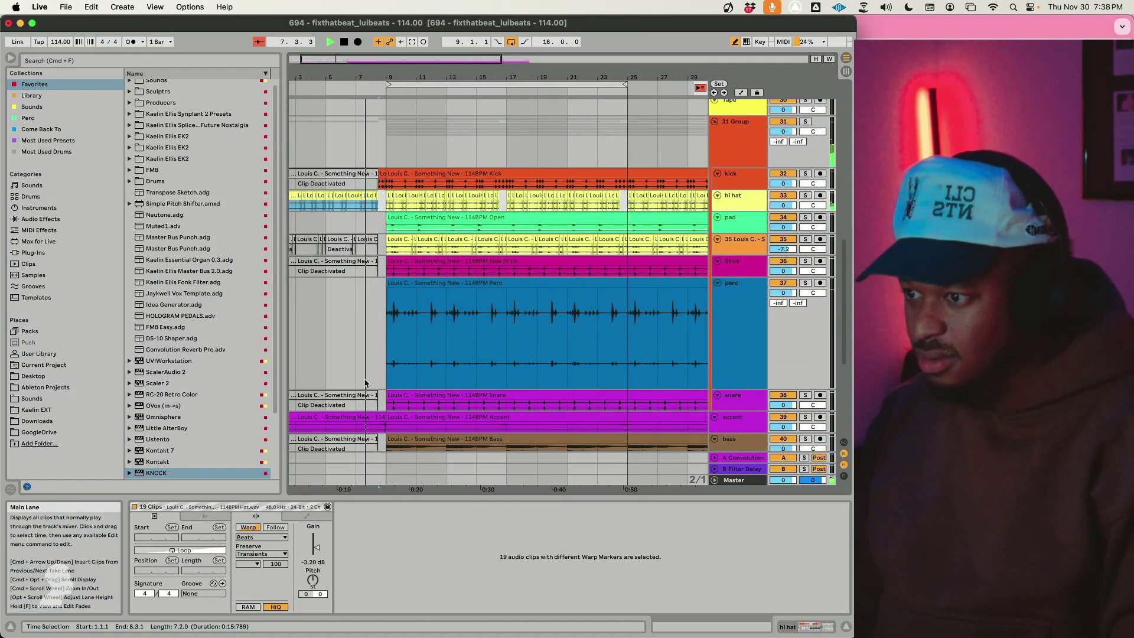
pyautogui.click(365, 383)
pyautogui.scroll(-4, 375, 393)
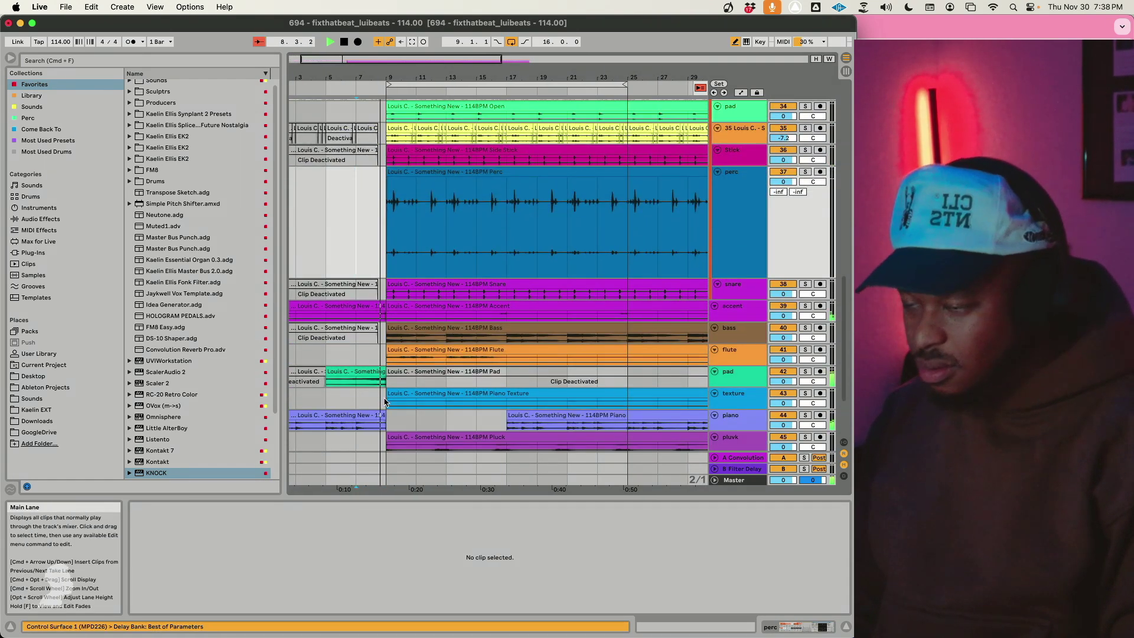
pyautogui.moveTo(387, 75); pyautogui.dragTo(440, 121)
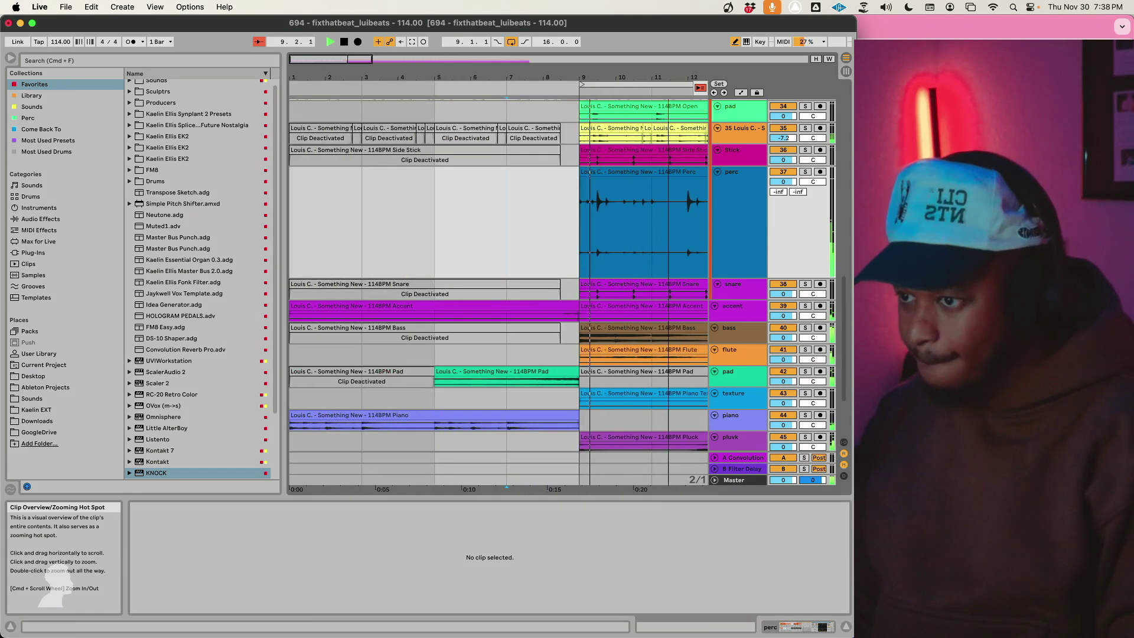
pyautogui.click(538, 383)
pyautogui.scroll(2, 553, 305)
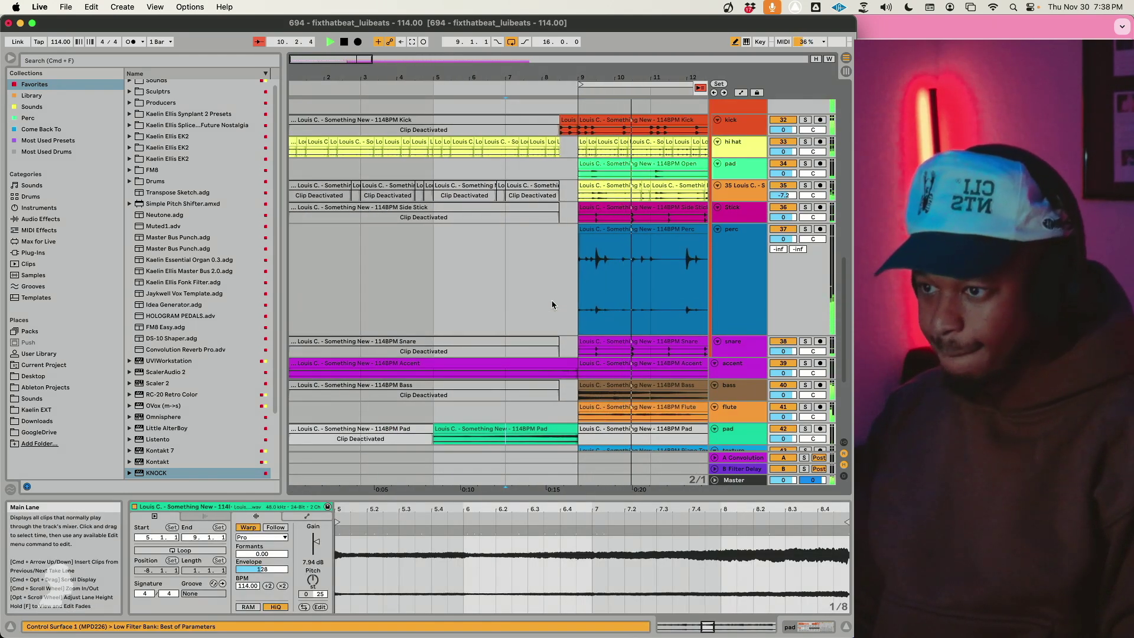
pyautogui.click(502, 371)
pyautogui.moveTo(374, 62); pyautogui.dragTo(656, 61)
pyautogui.keyDown('shift'); pyautogui.click(552, 367); pyautogui.keyUp('shift')
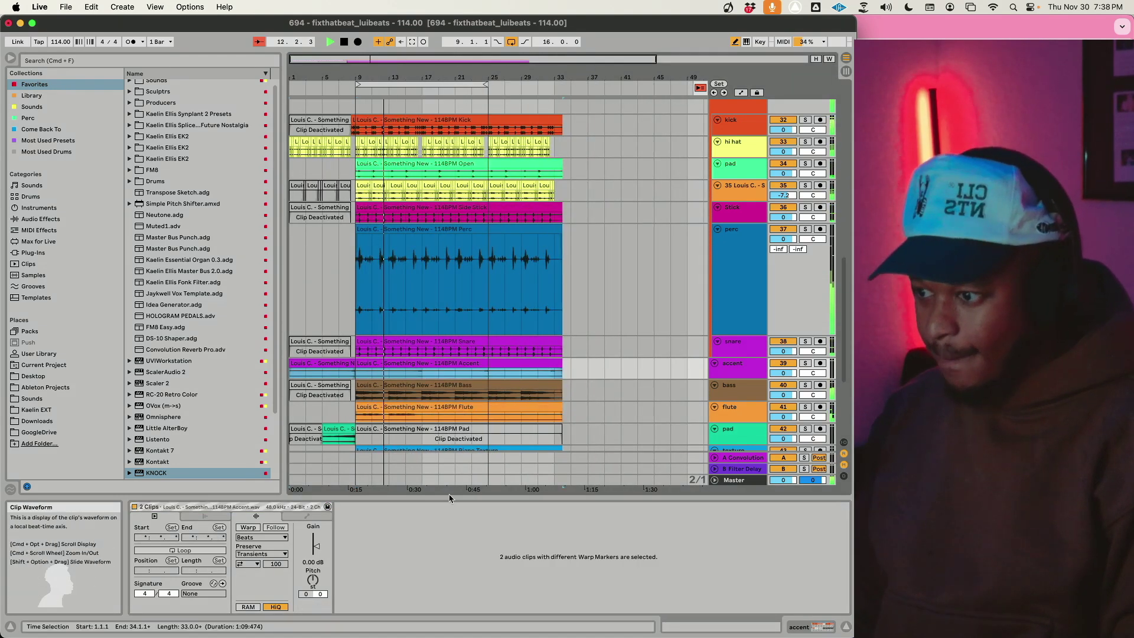
pyautogui.moveTo(316, 546); pyautogui.dragTo(316, 535)
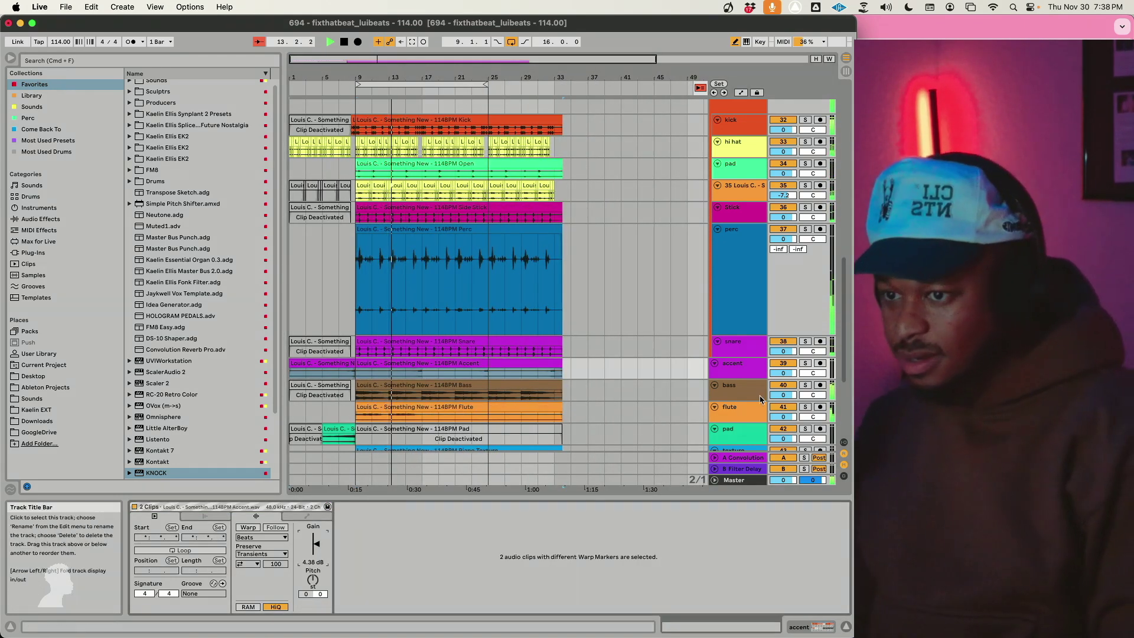
pyautogui.click(731, 391)
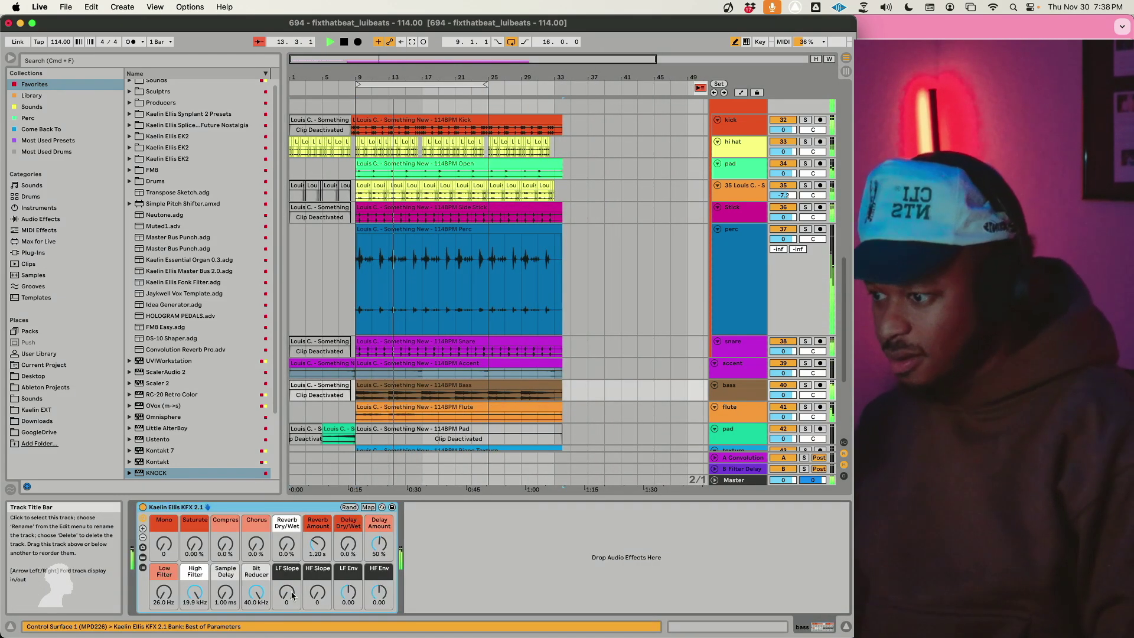
# Step: Duplicate the bass track with Cmd+D and return to its effect rack
pyautogui.click(733, 397)
pyautogui.press('super+d')
pyautogui.press('super+d')
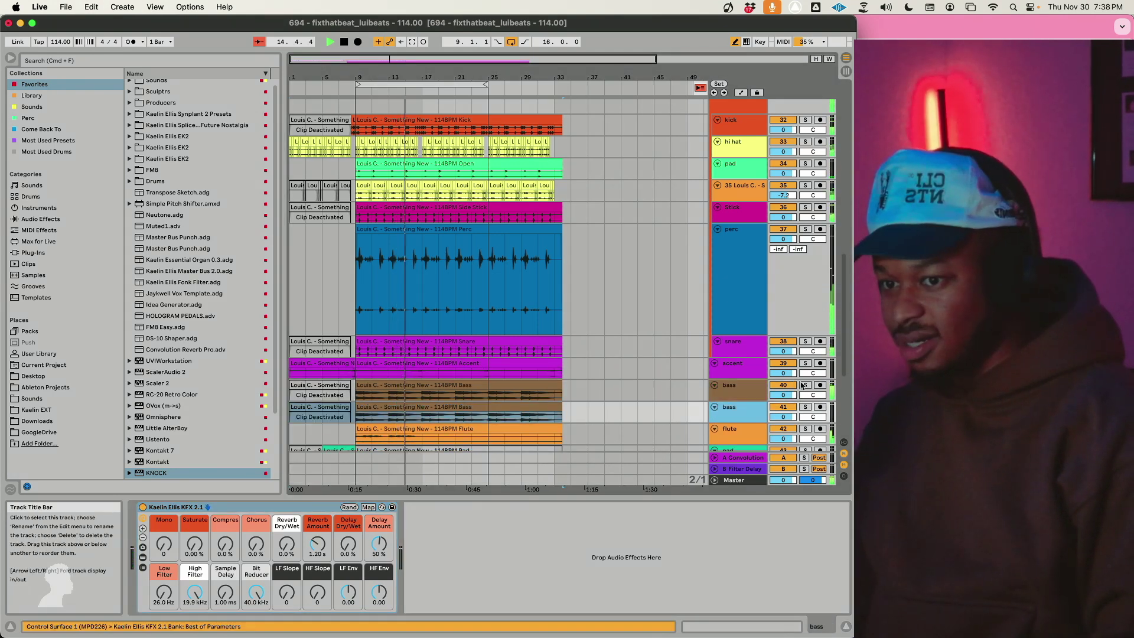
pyautogui.click(404, 387)
pyautogui.doubleClick(404, 387)
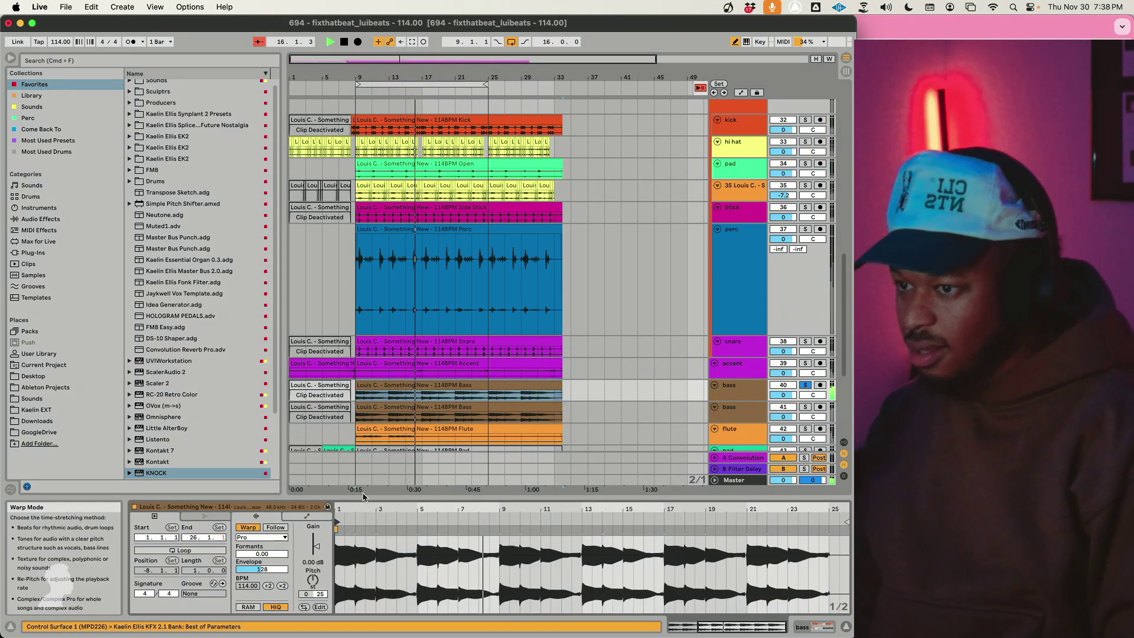
pyautogui.hotkey('shift', 'Tab')
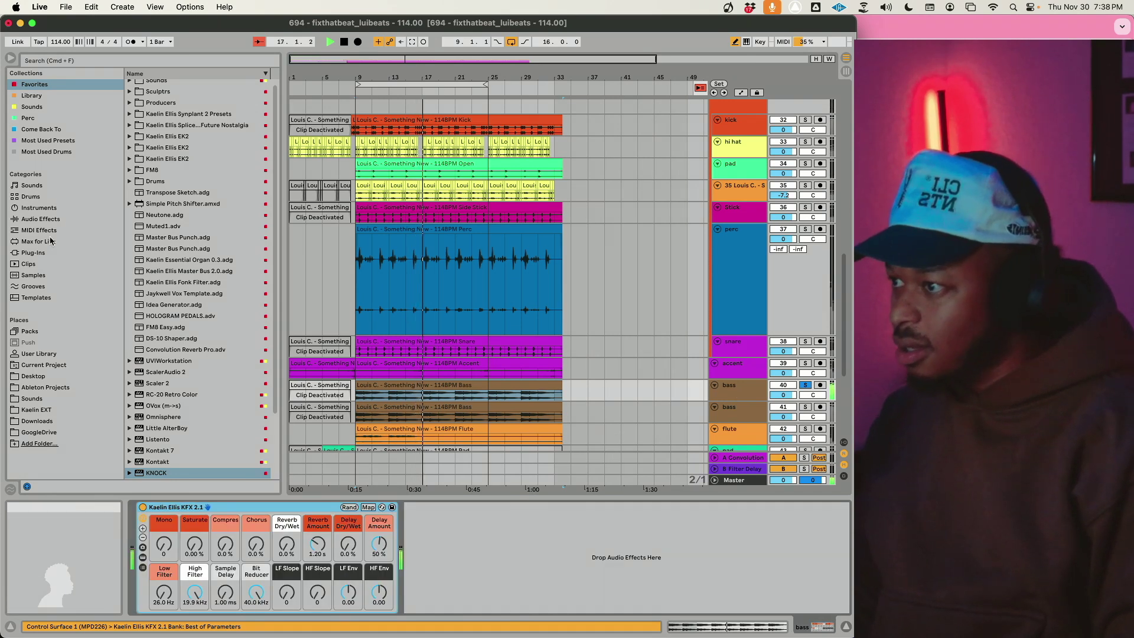
# Step: Set the rack's Saturate macro to 100% and the Saturator Base to 36.0
pyautogui.click(42, 219)
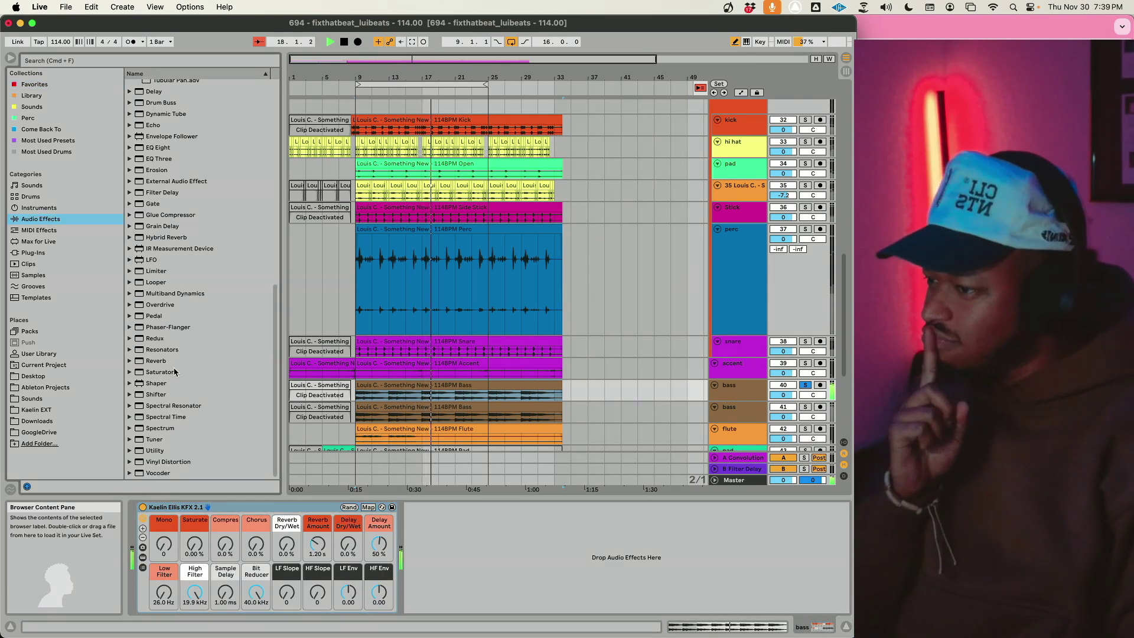
pyautogui.moveTo(192, 544); pyautogui.dragTo(193, 509)
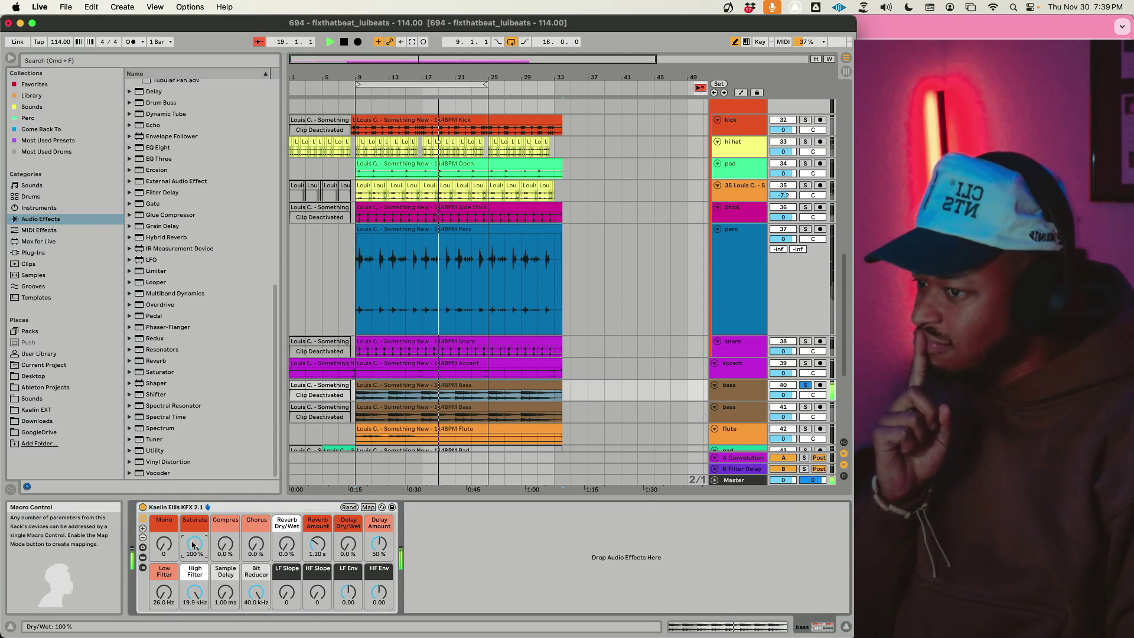
pyautogui.click(142, 558)
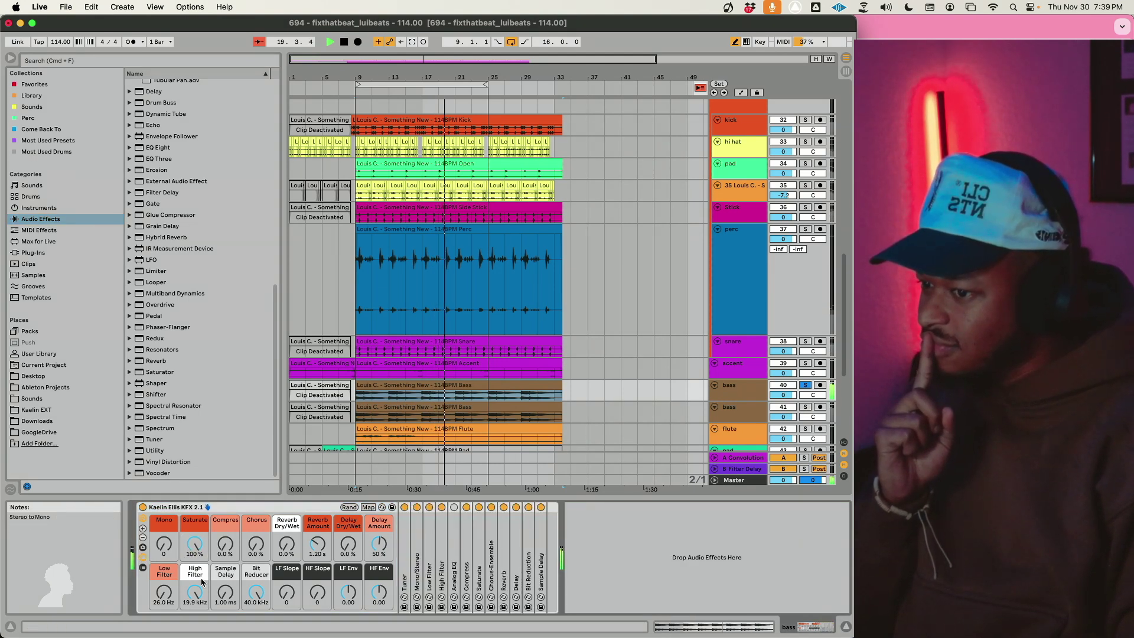
pyautogui.doubleClick(478, 578)
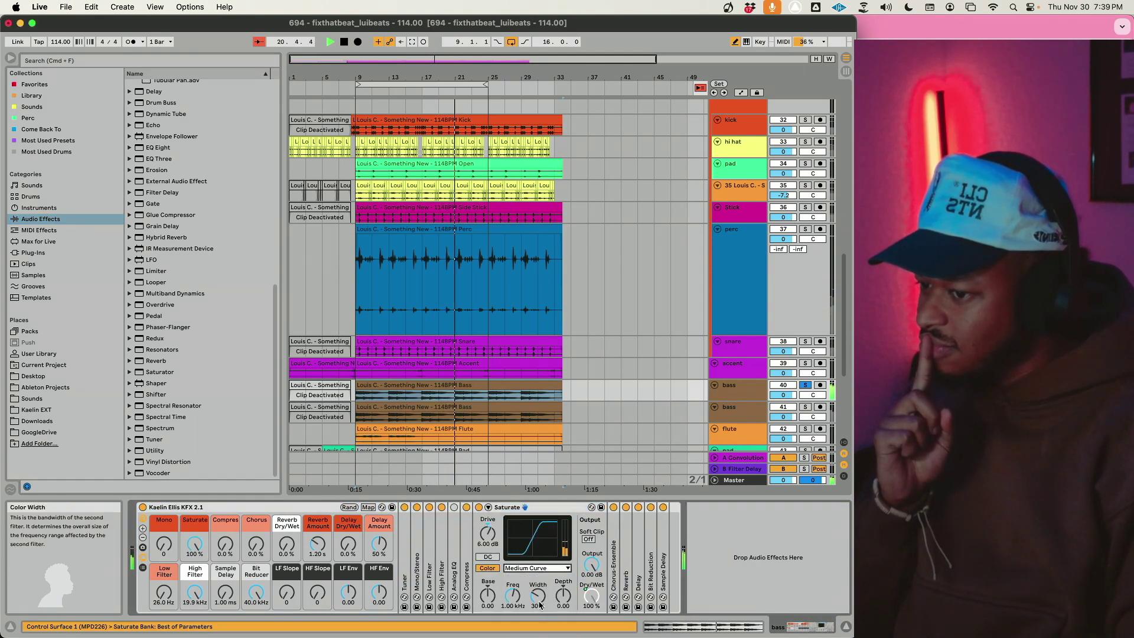
pyautogui.moveTo(488, 596); pyautogui.dragTo(488, 604)
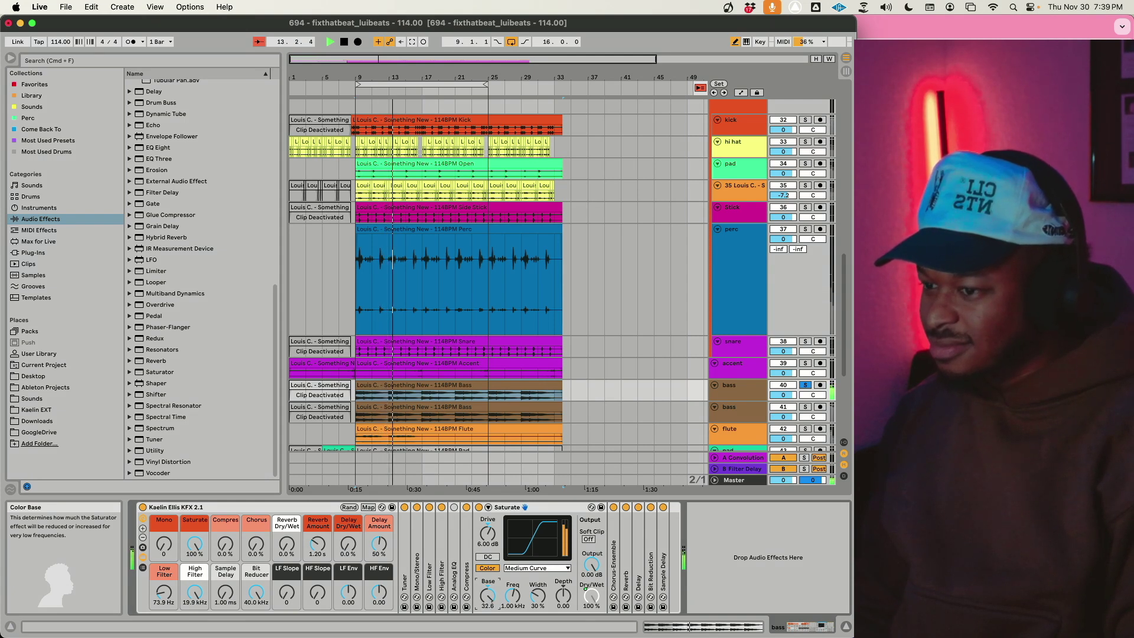
pyautogui.moveTo(488, 595); pyautogui.dragTo(488, 588)
# Step: Unsolo the bass track and lower its volume to -31.5 dB
pyautogui.click(805, 385)
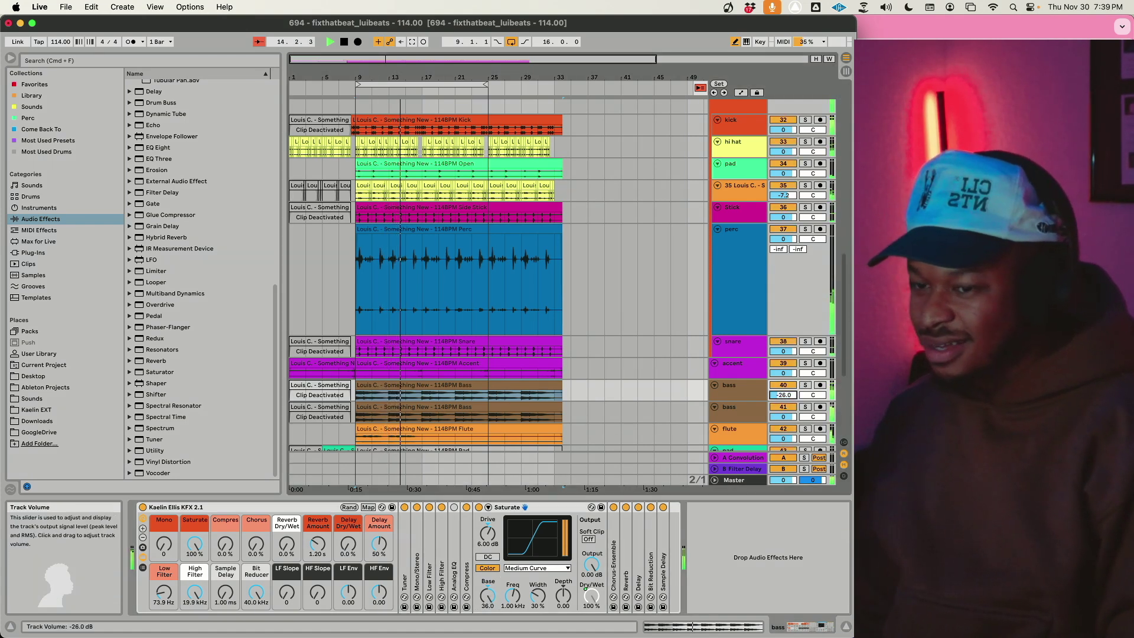
pyautogui.moveTo(783, 395); pyautogui.dragTo(783, 403)
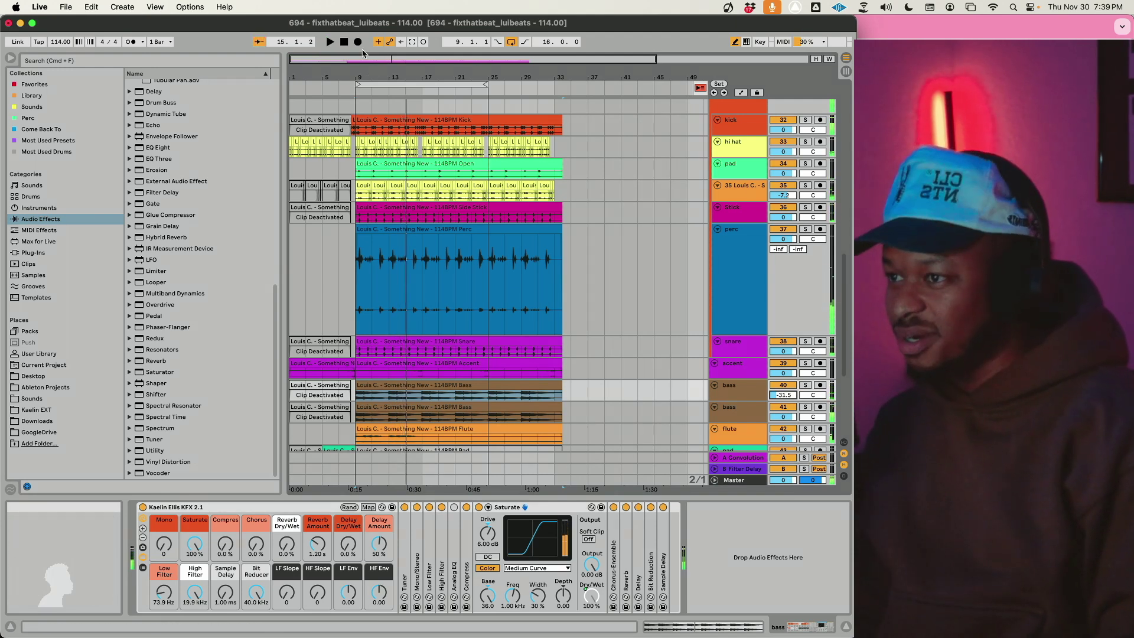
pyautogui.moveTo(362, 60); pyautogui.dragTo(361, 112)
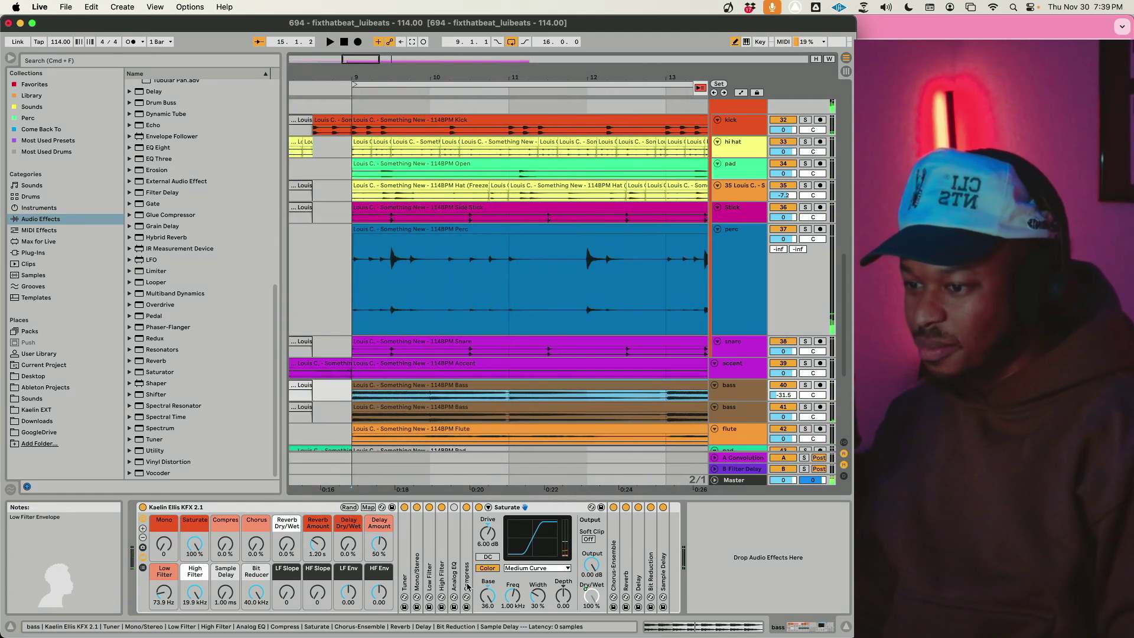
pyautogui.doubleClick(487, 595)
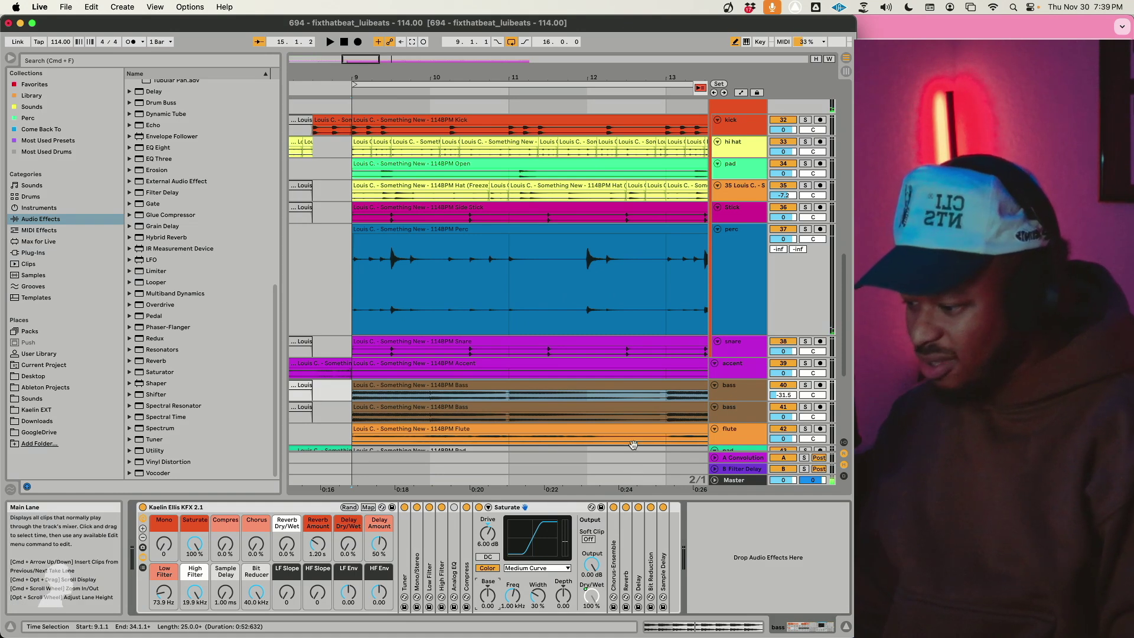
# Step: Show automation lanes, set the grid to 1/8 and add a Saturate Base breakpoint
pyautogui.click(741, 93)
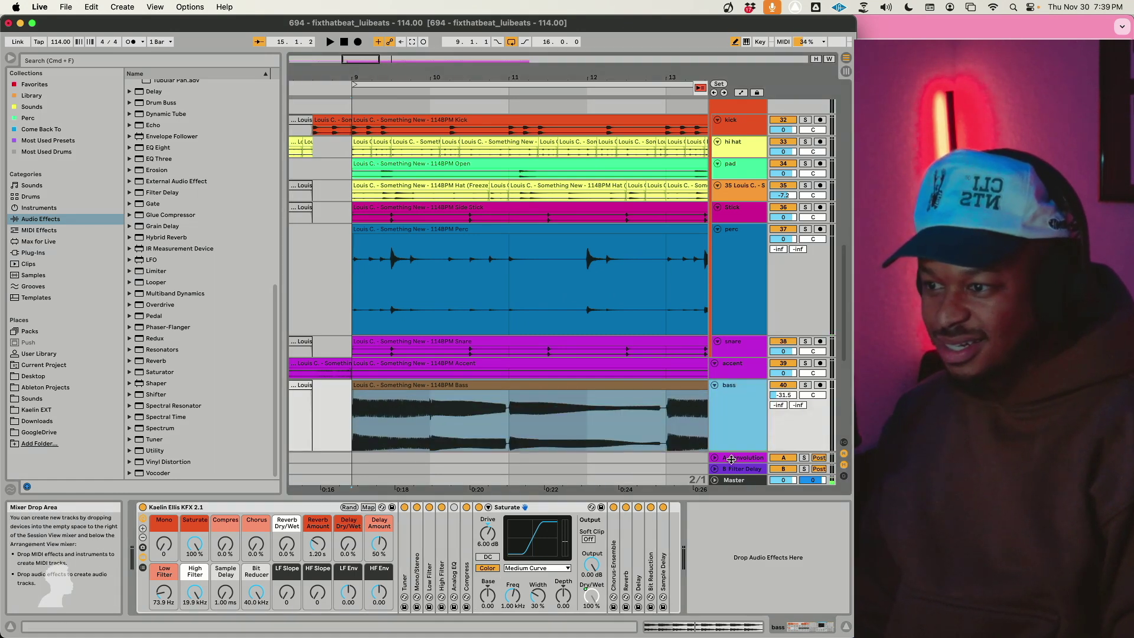
pyautogui.scroll(-3, 431, 380)
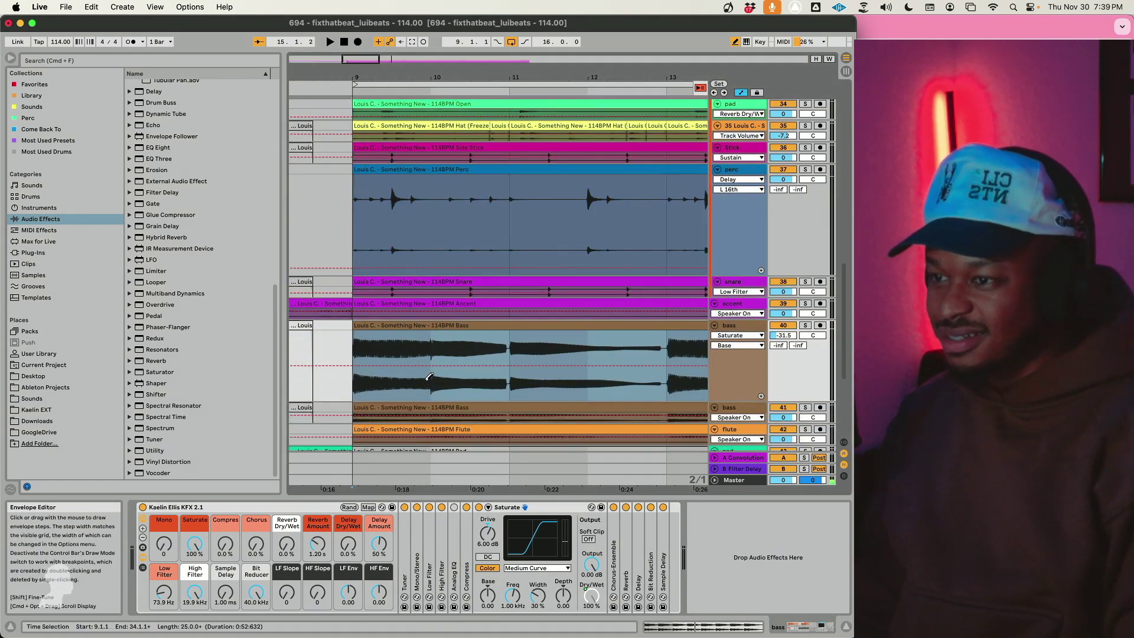
pyautogui.rightClick(430, 382)
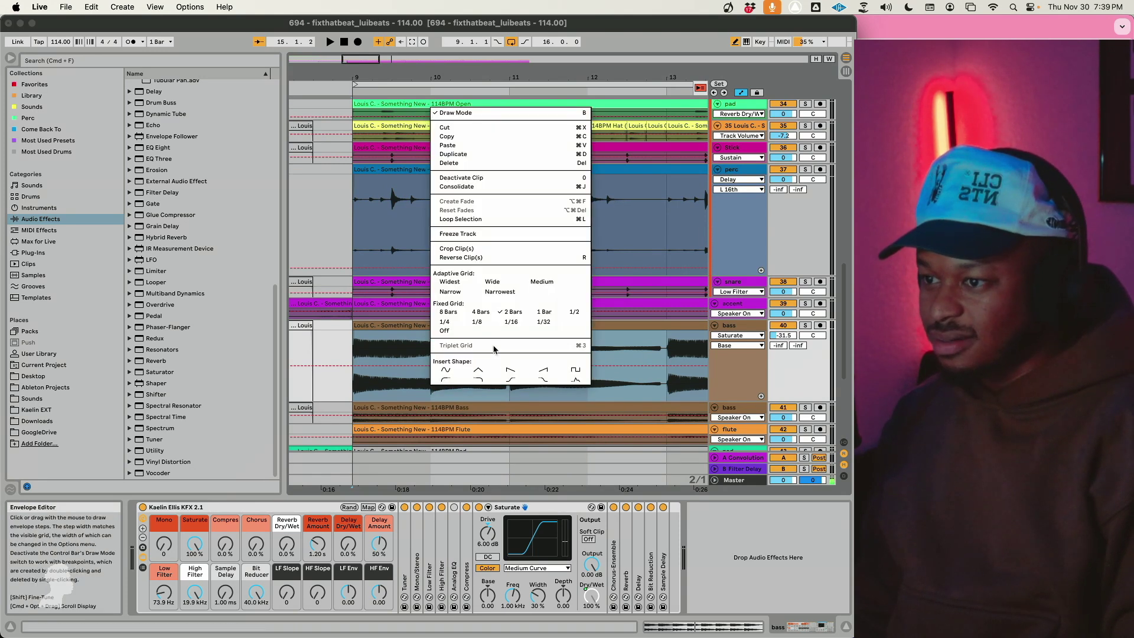
pyautogui.click(476, 324)
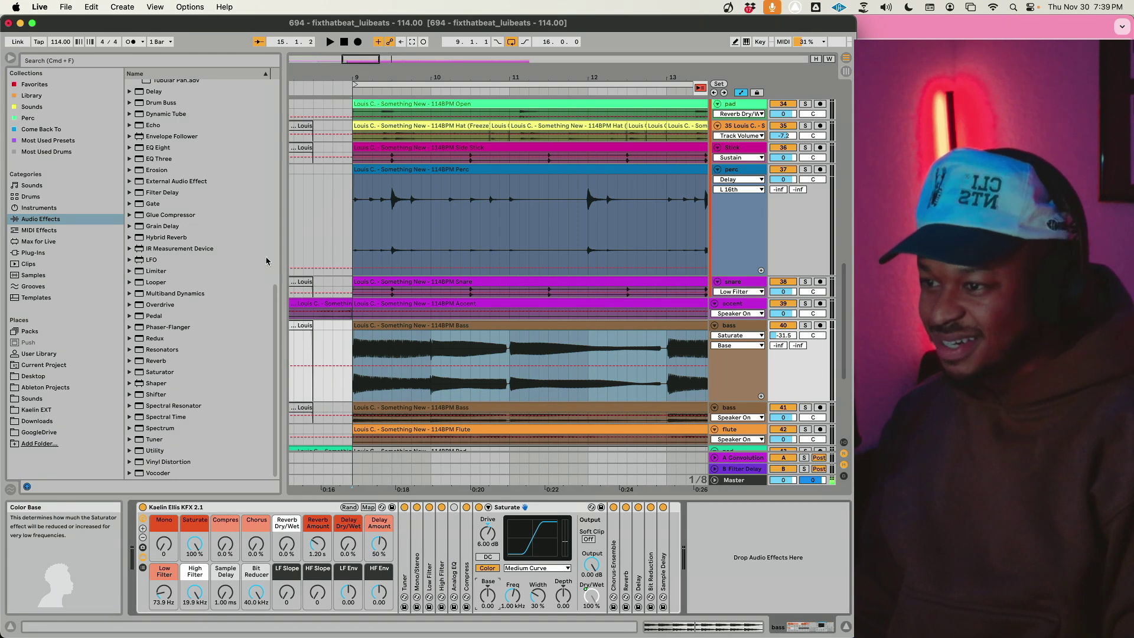
pyautogui.click(358, 367)
pyautogui.click(357, 367)
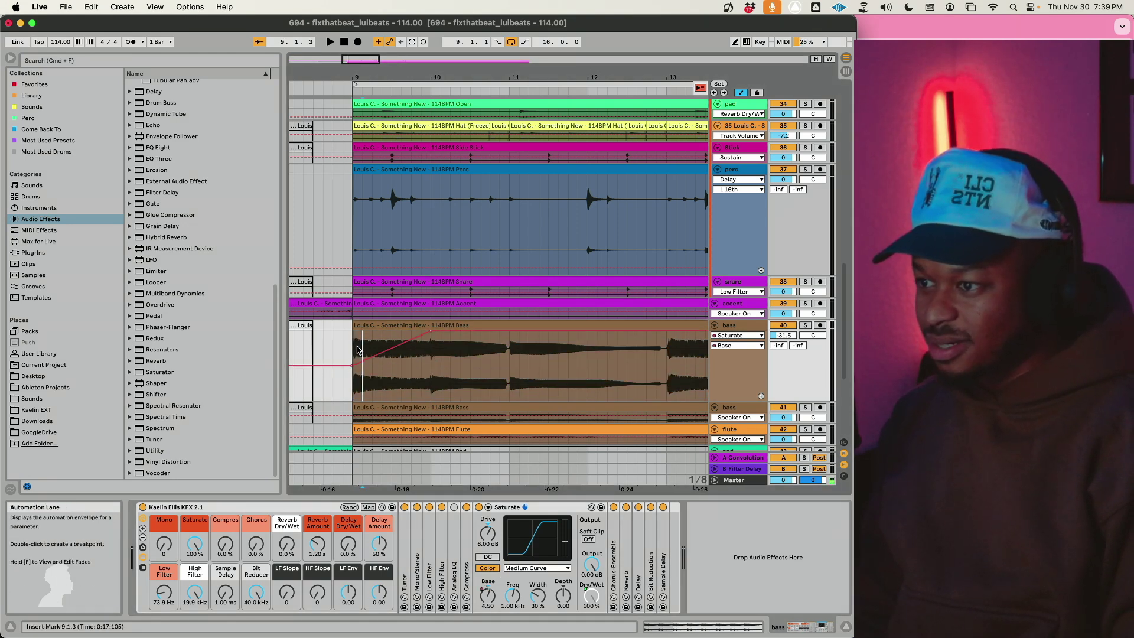
# Step: Audition bass volume at -9.2 dB, set the Chorus macro to 52%, and reset volume to 0 dB
pyautogui.press('space')
pyautogui.press('space')
pyautogui.click(782, 335)
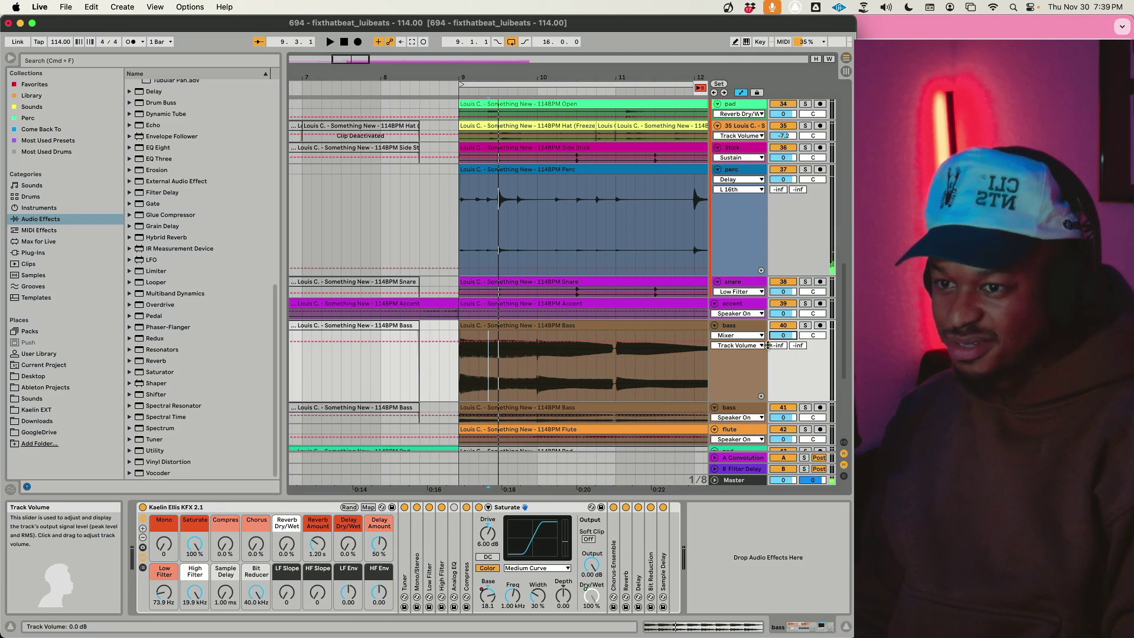
pyautogui.moveTo(779, 336); pyautogui.dragTo(779, 354)
pyautogui.press('space')
pyautogui.press('space')
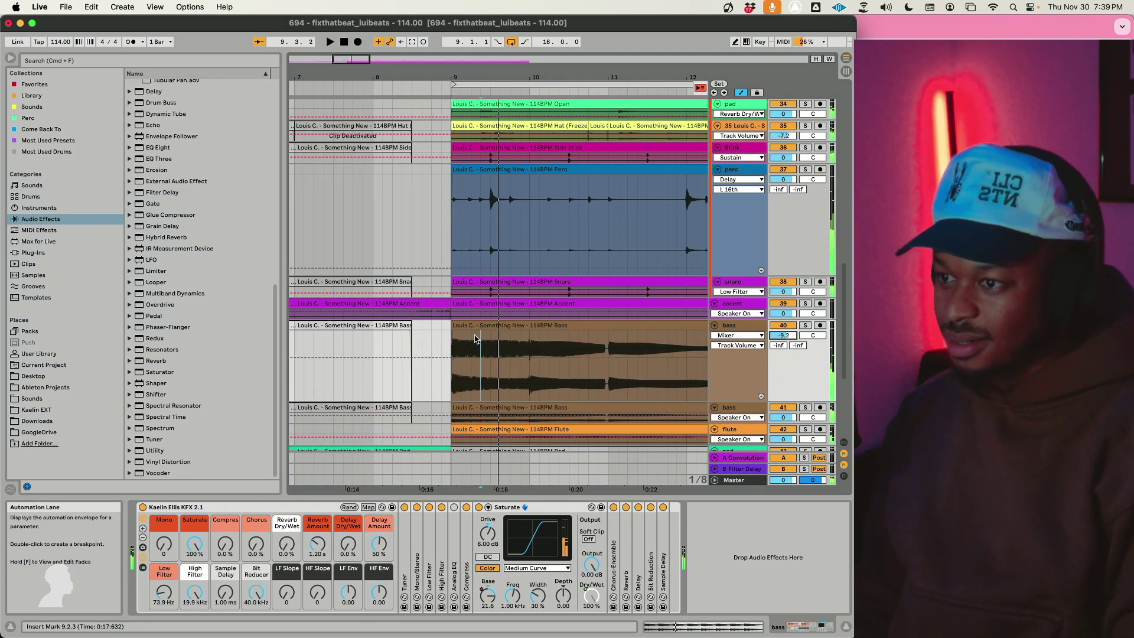
pyautogui.click(474, 326)
pyautogui.press('space')
pyautogui.moveTo(262, 549); pyautogui.dragTo(261, 514)
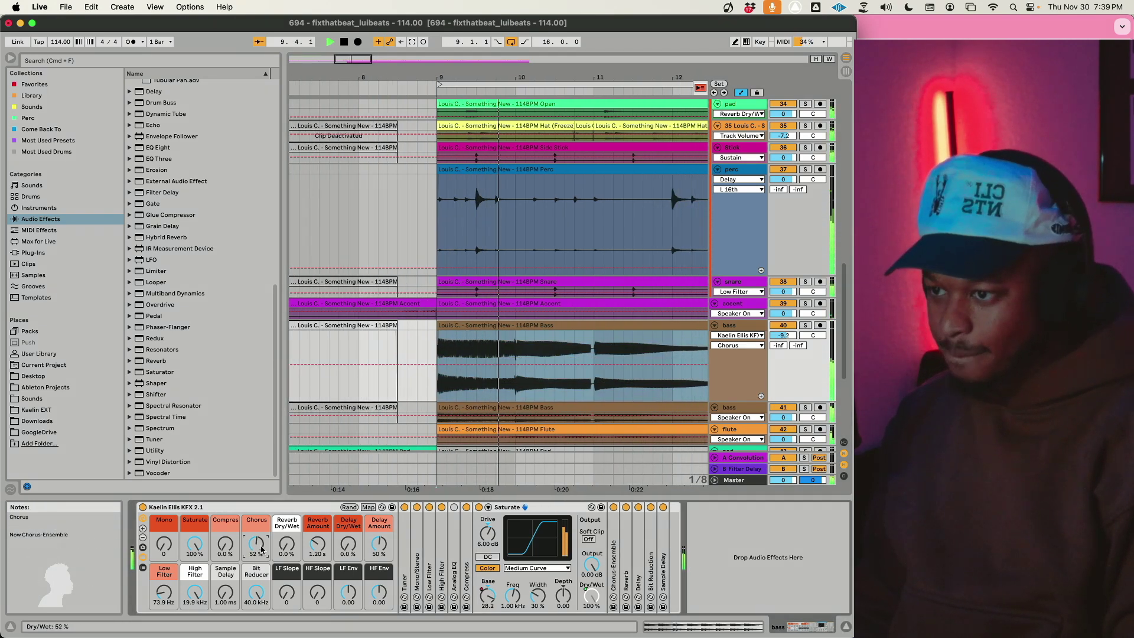
pyautogui.doubleClick(789, 336)
pyautogui.press('space')
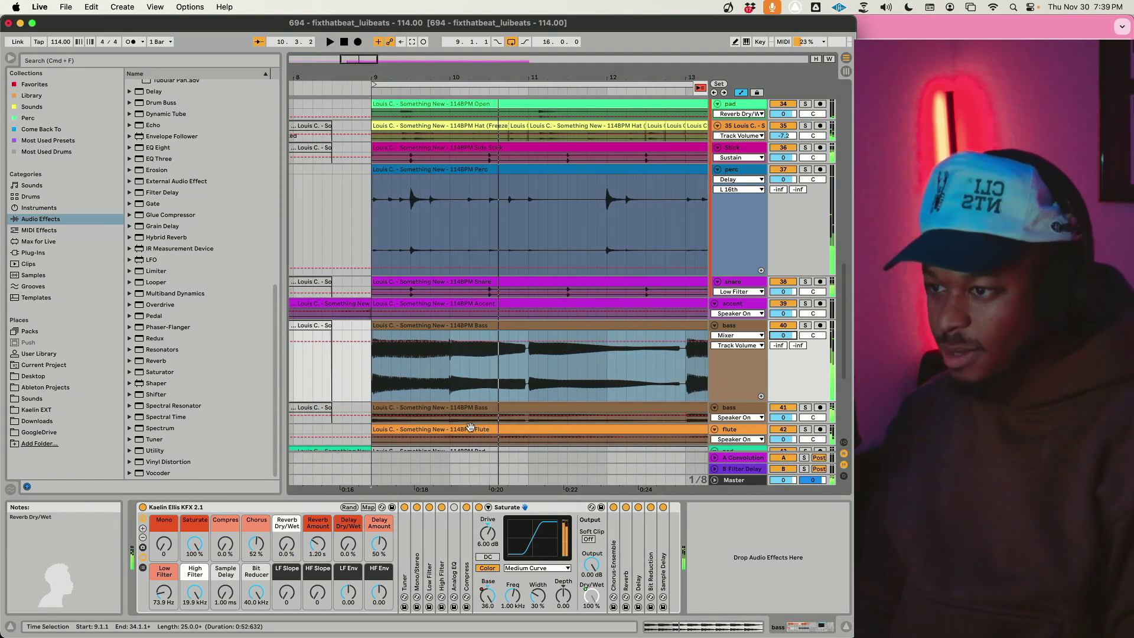
pyautogui.press('space')
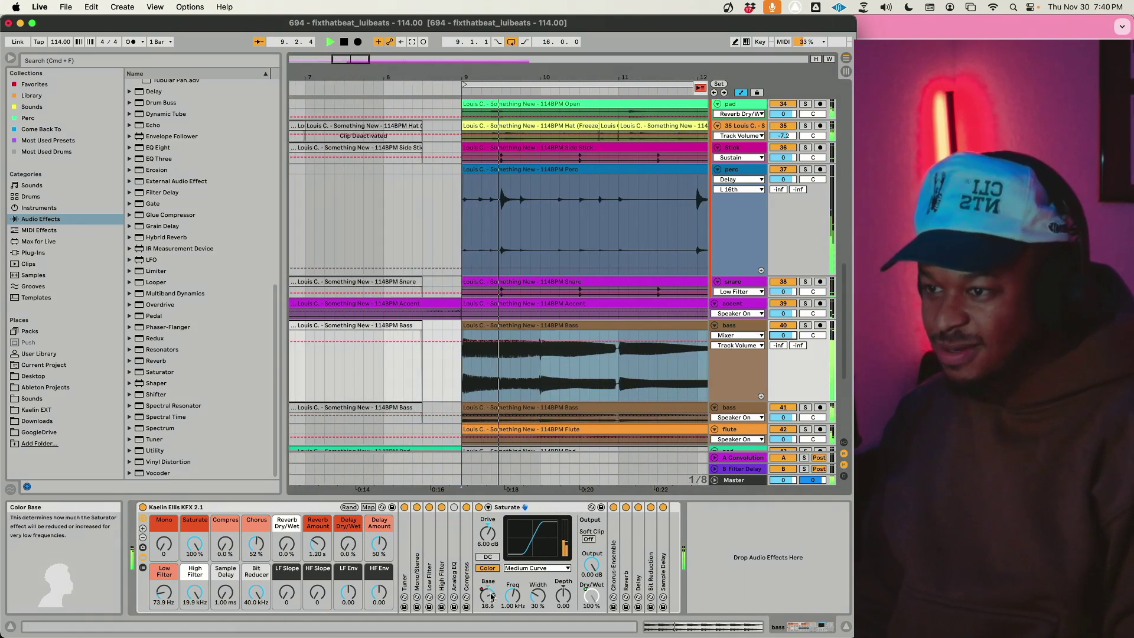
# Step: Repeat the Saturate Base ramp from bar 10 and remove the two breakpoints at bar 12
pyautogui.click(488, 595)
pyautogui.click(511, 378)
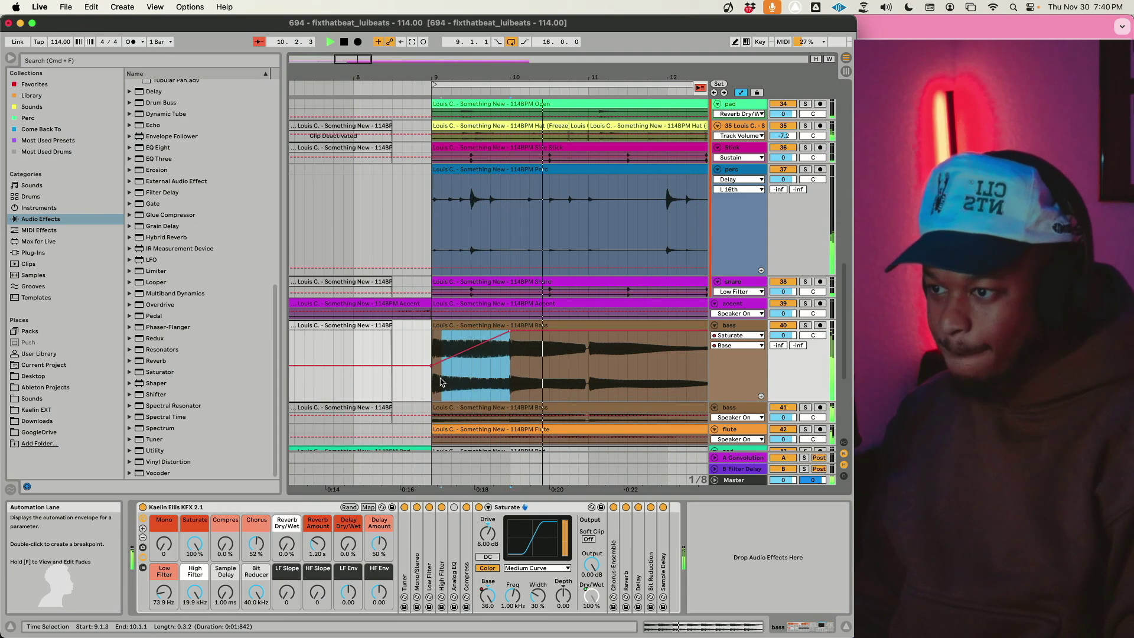
pyautogui.press('super+d')
pyautogui.press('super+d')
pyautogui.press('super+d')
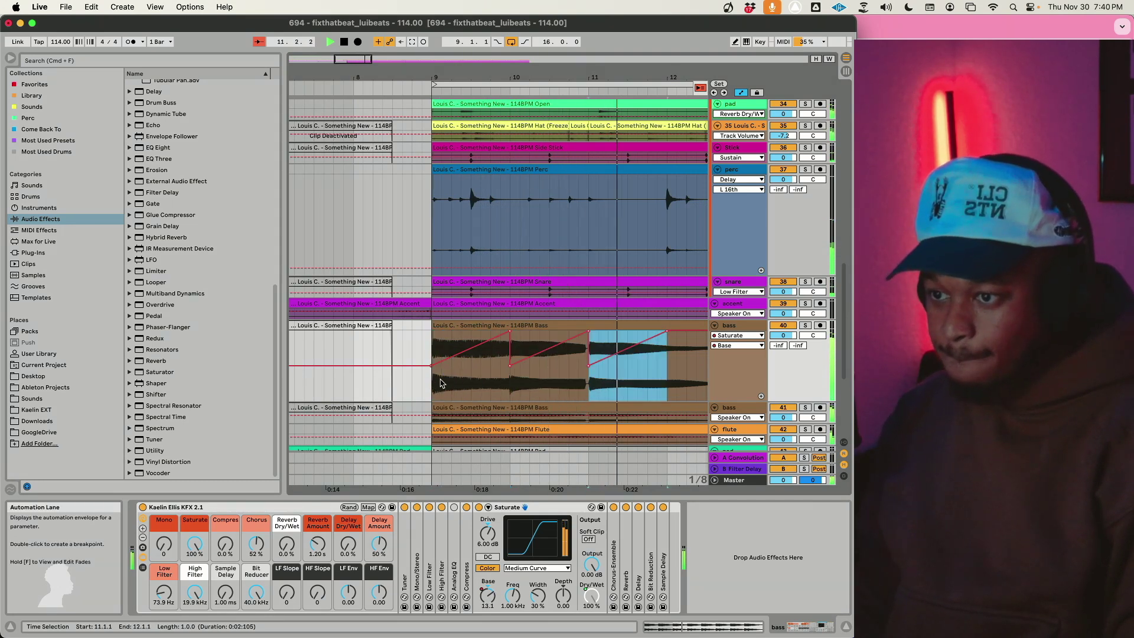
pyautogui.click(567, 372)
pyautogui.press('space')
pyautogui.click(545, 331)
pyautogui.click(545, 366)
# Step: Play from 8.2.3 in the bass lane, then select the flute clip
pyautogui.hscroll(-4, 519, 371)
pyautogui.click(373, 391)
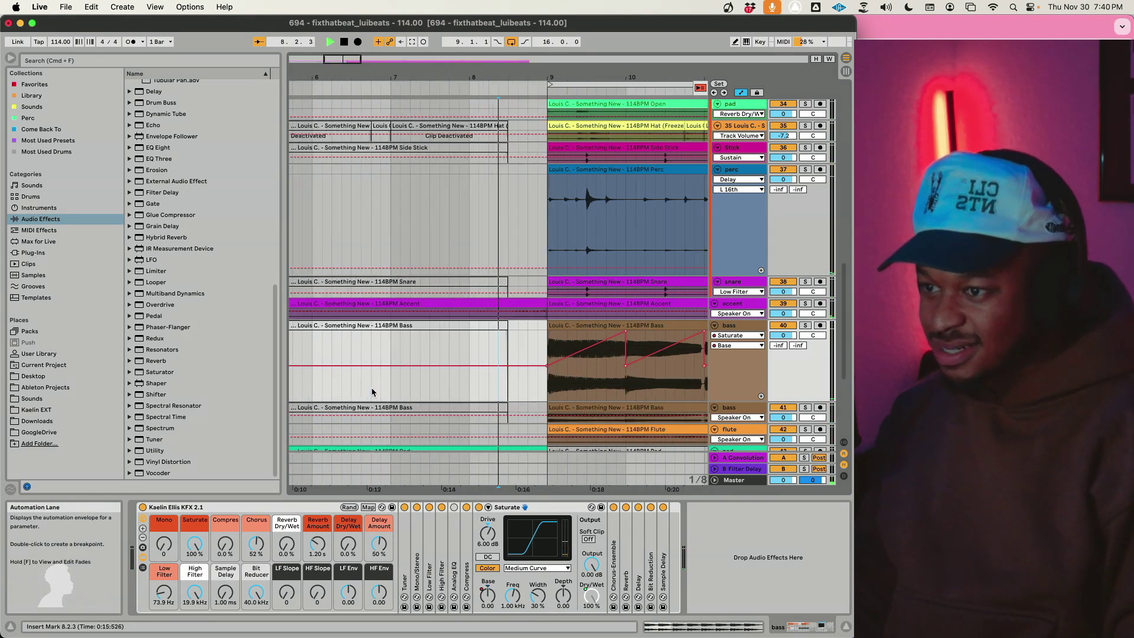
pyautogui.press('space')
pyautogui.scroll(-5, 386, 387)
pyautogui.hscroll(-3, 387, 388)
pyautogui.hscroll(3, 461, 360)
pyautogui.click(552, 256)
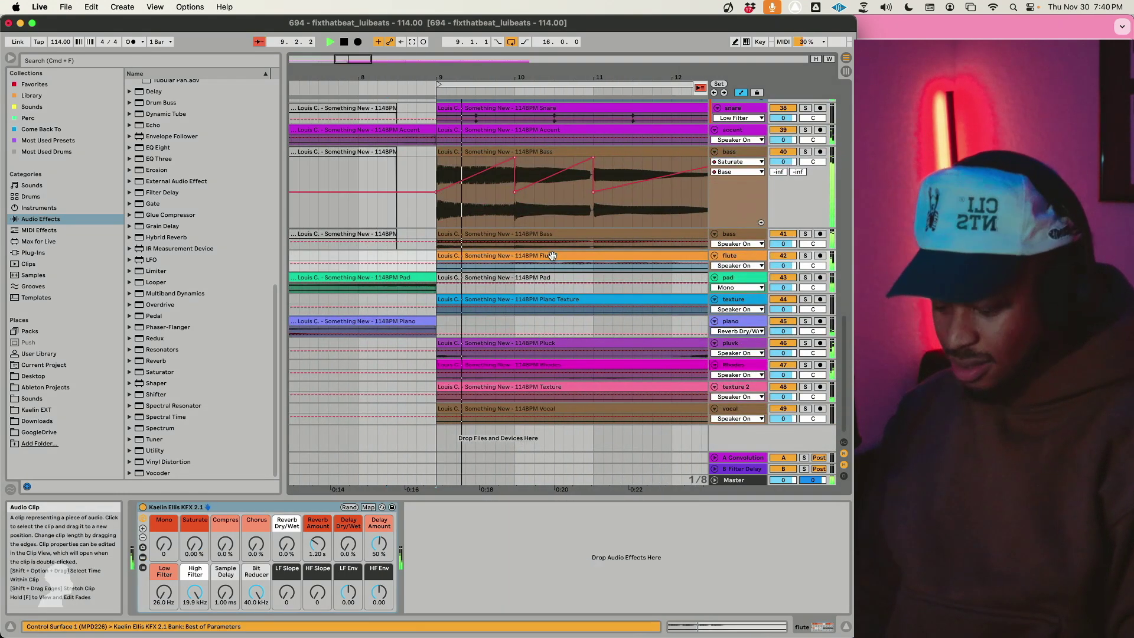
# Step: Duplicate one selected bass ramp section three times so it repeats beyond bar 25
pyautogui.scroll(3, 552, 255)
pyautogui.hscroll(3, 552, 255)
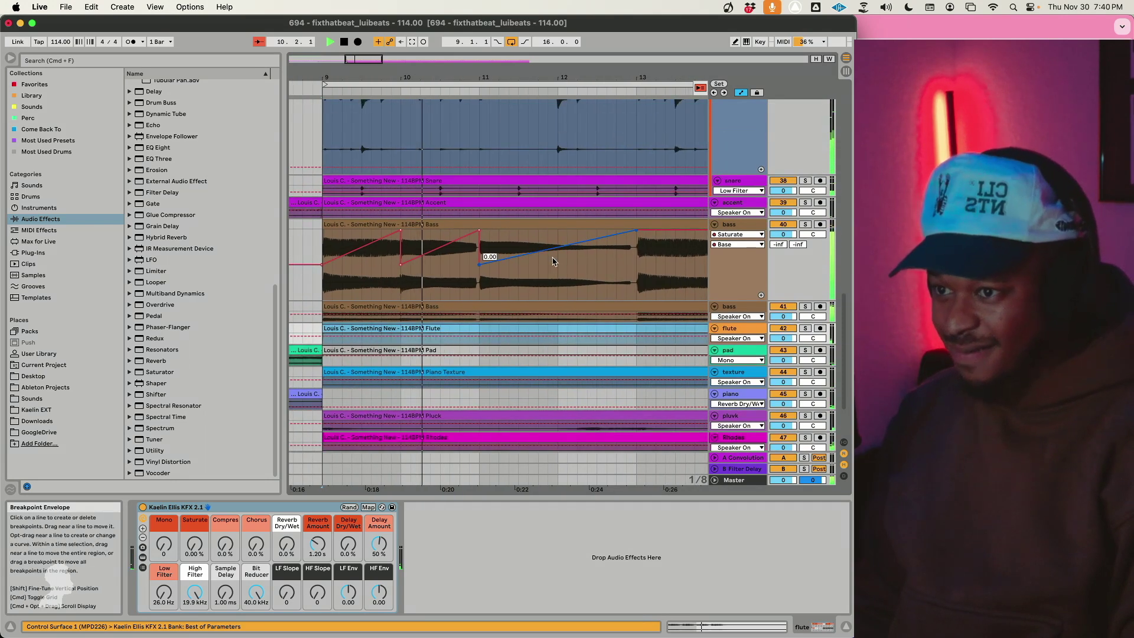
pyautogui.moveTo(634, 285); pyautogui.dragTo(323, 267)
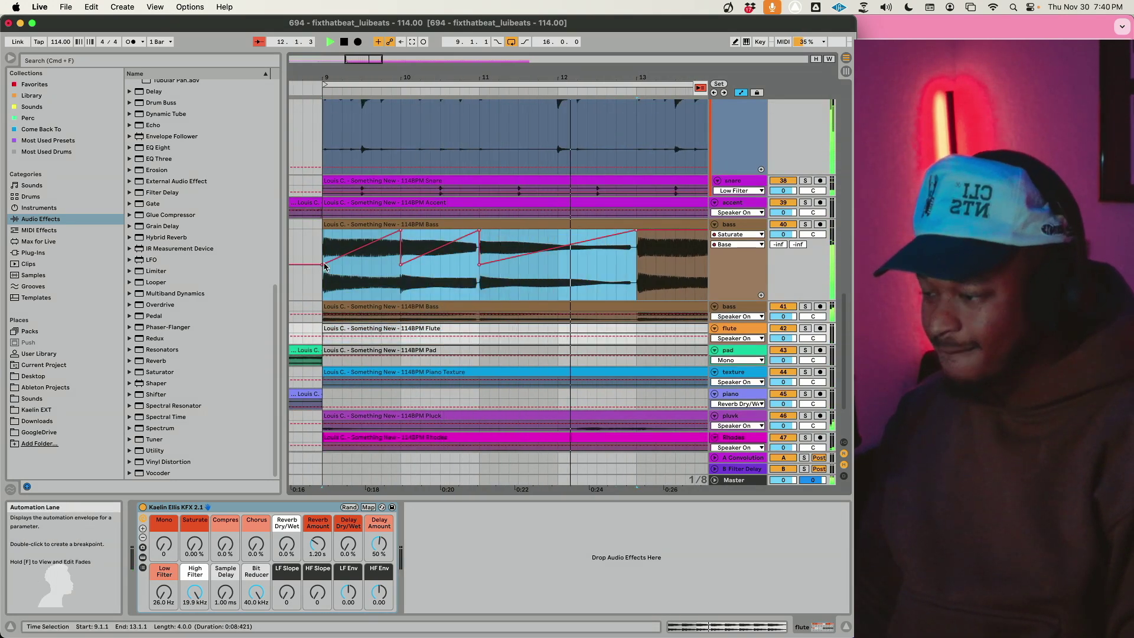
pyautogui.press('super+d')
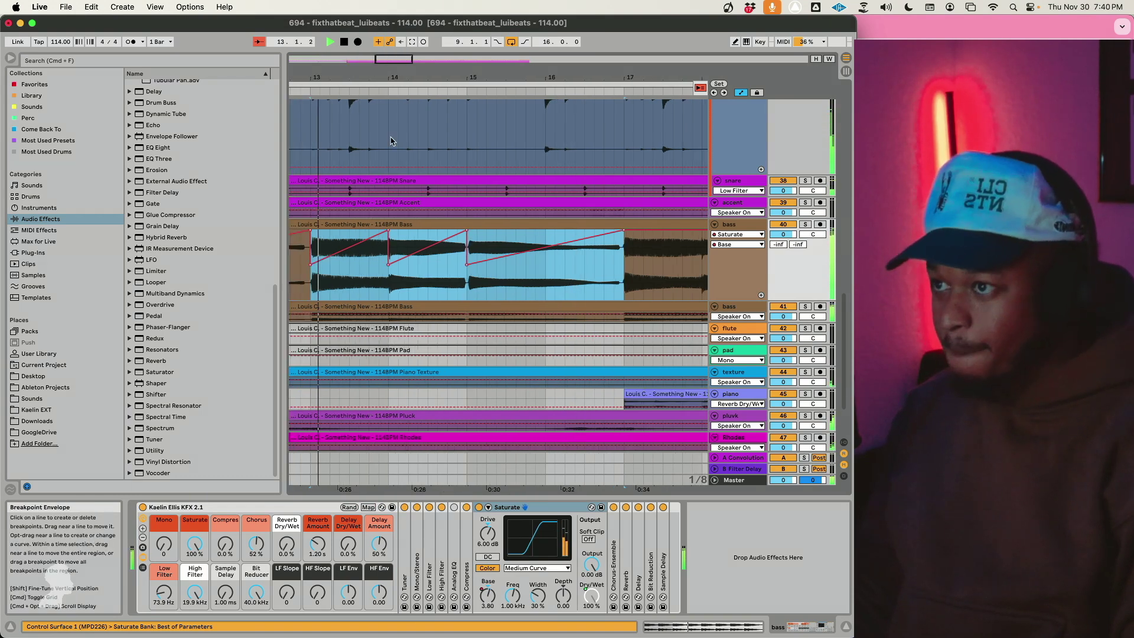
pyautogui.moveTo(499, 78); pyautogui.dragTo(502, 53)
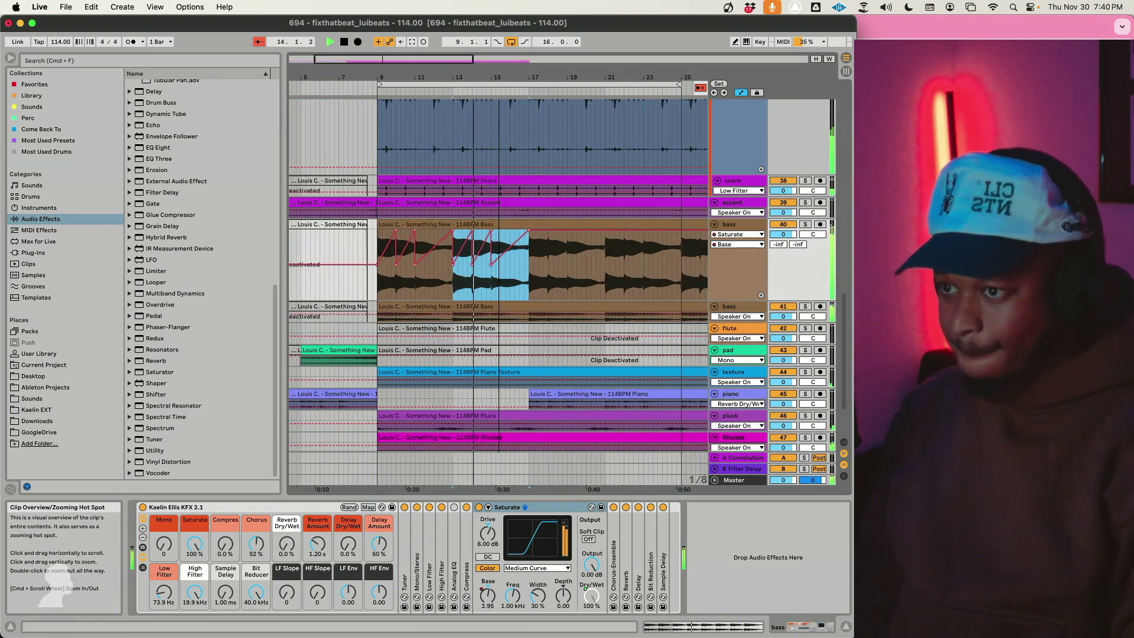
pyautogui.press('super+d')
pyautogui.press('super+d')
pyautogui.hscroll(10, 505, 213)
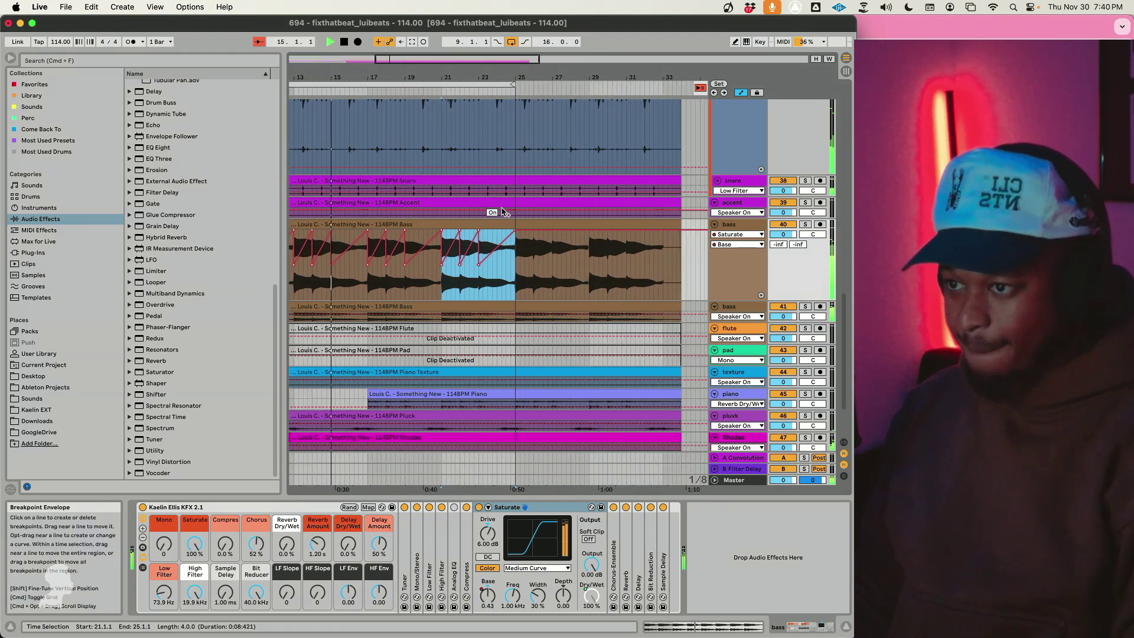
pyautogui.press('super+d')
pyautogui.press('super+d')
pyautogui.hscroll(-12, 469, 307)
pyautogui.click(451, 299)
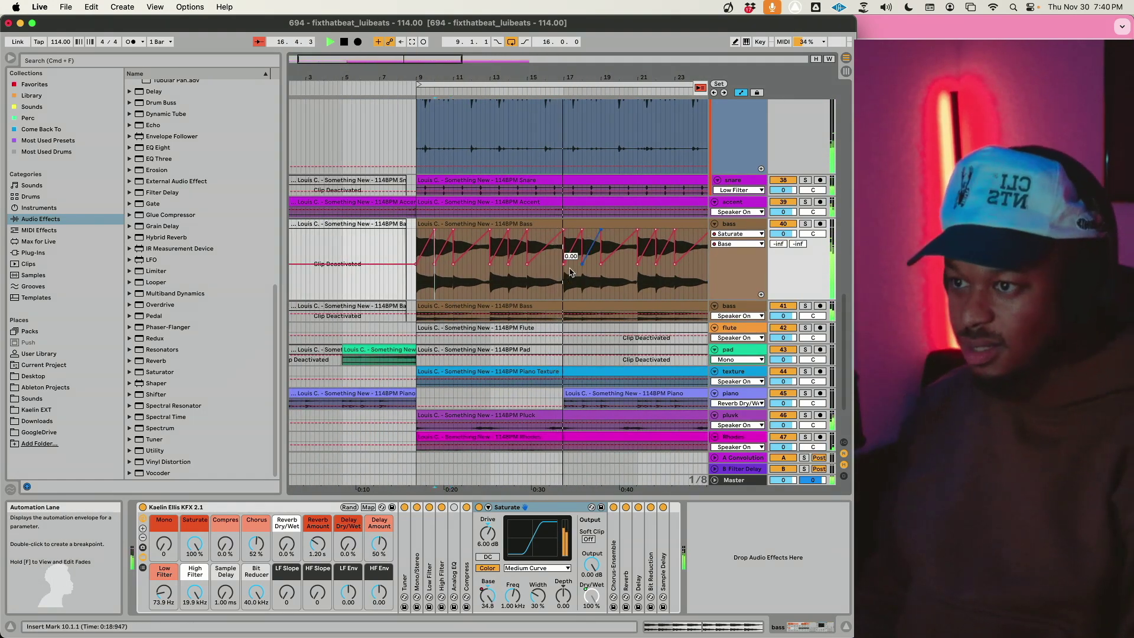
pyautogui.press('space')
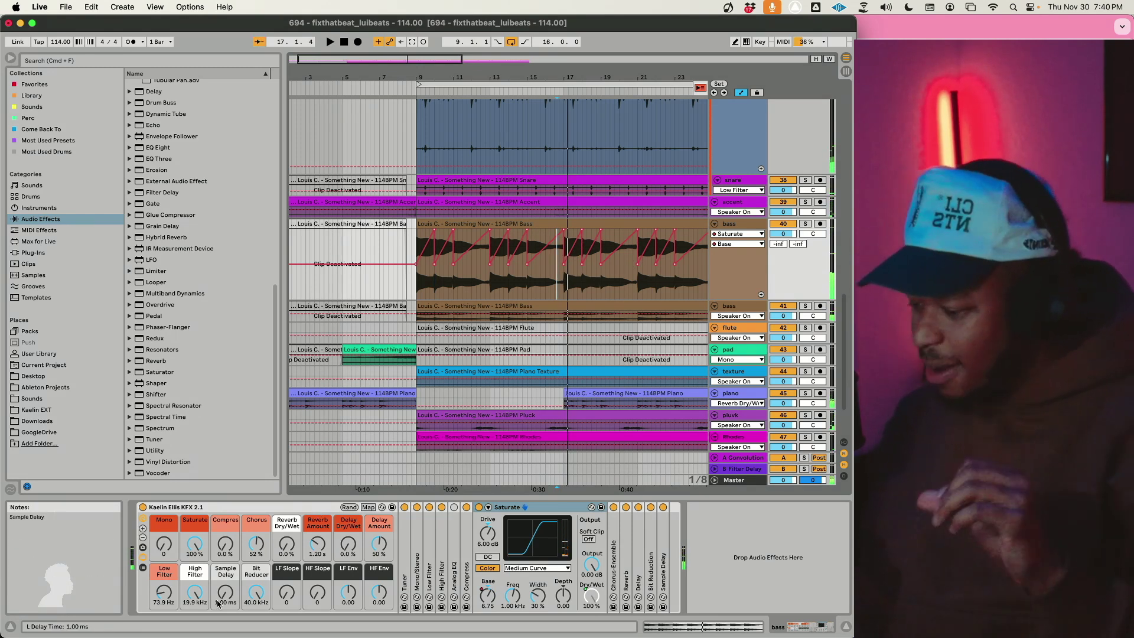
# Step: Switch the bass automation lane to the Sample Delay macro, auditioning delays up to 255 ms
pyautogui.click(443, 226)
pyautogui.press('space')
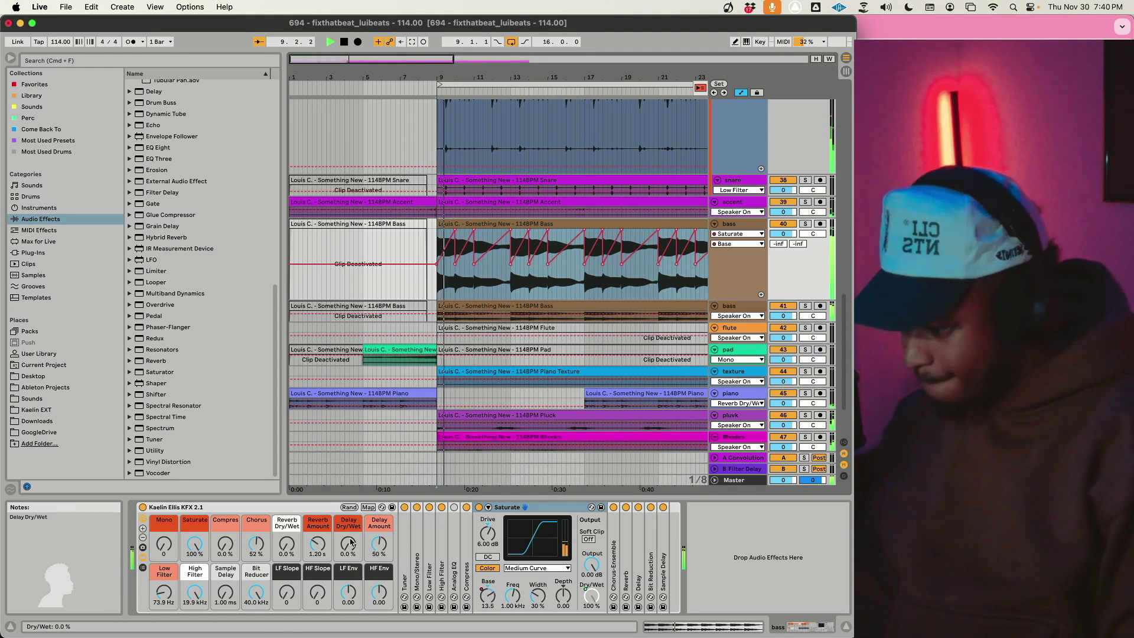
pyautogui.click(225, 601)
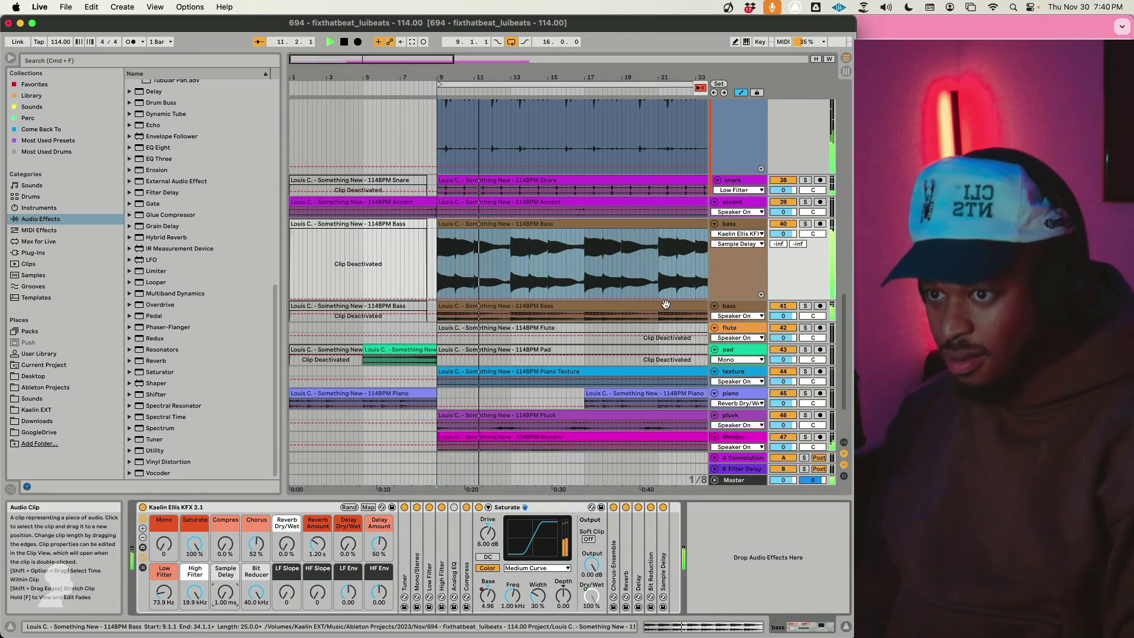
pyautogui.click(732, 306)
pyautogui.press('space')
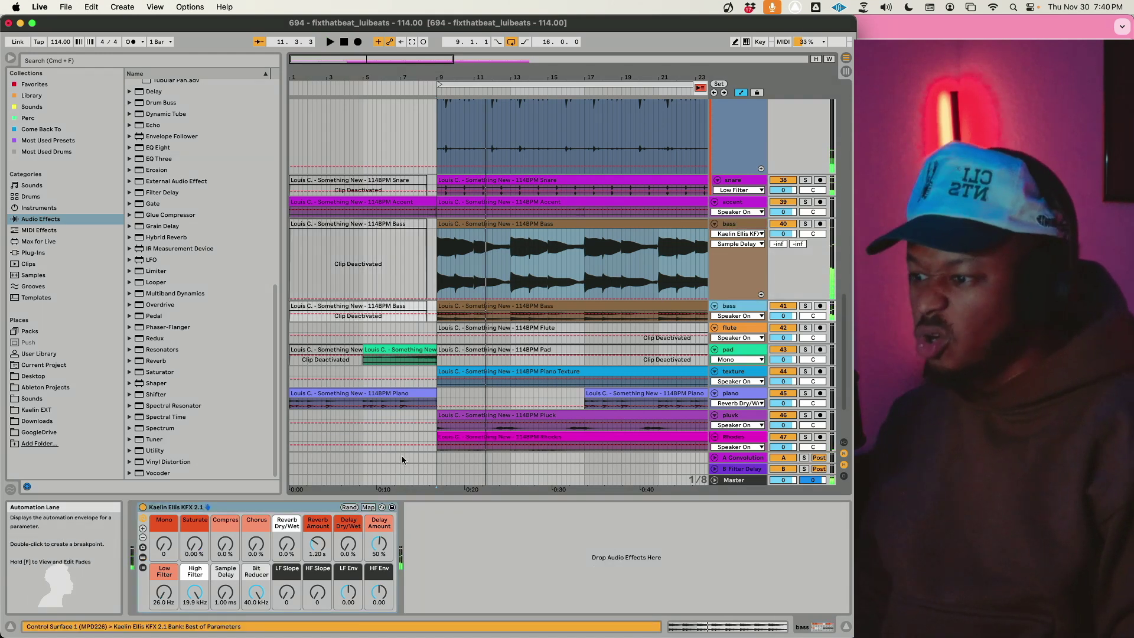
pyautogui.press('space')
pyautogui.moveTo(227, 600); pyautogui.dragTo(227, 582)
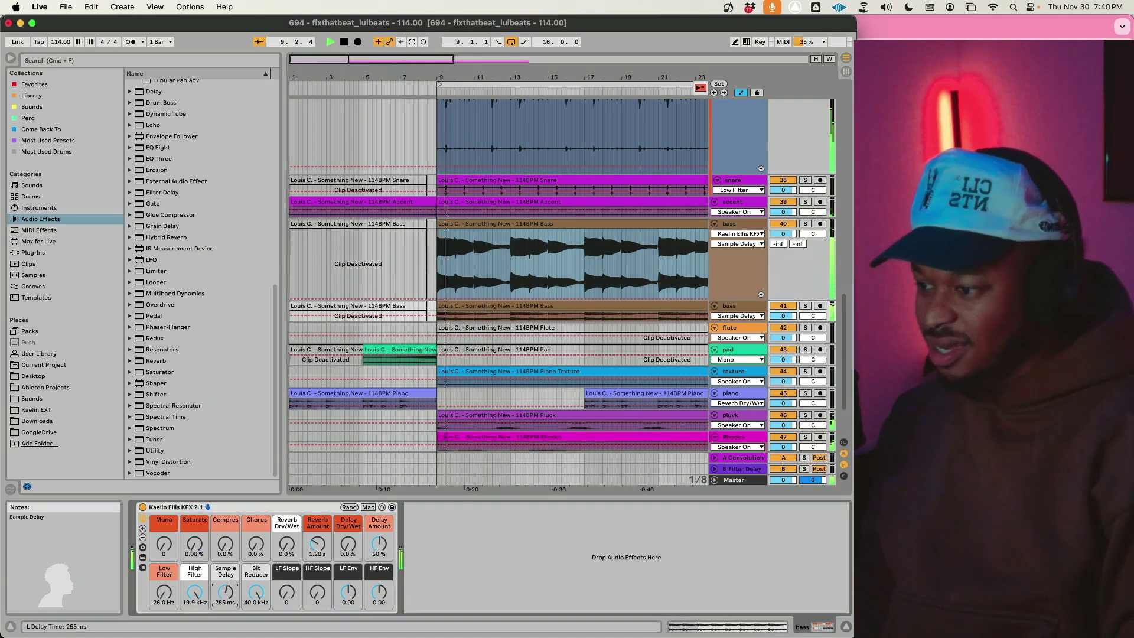
pyautogui.press('space')
# Step: Group the bass track and copy the KFX rack to it with Saturate 0% and Low Filter 26 Hz
pyautogui.rightClick(736, 225)
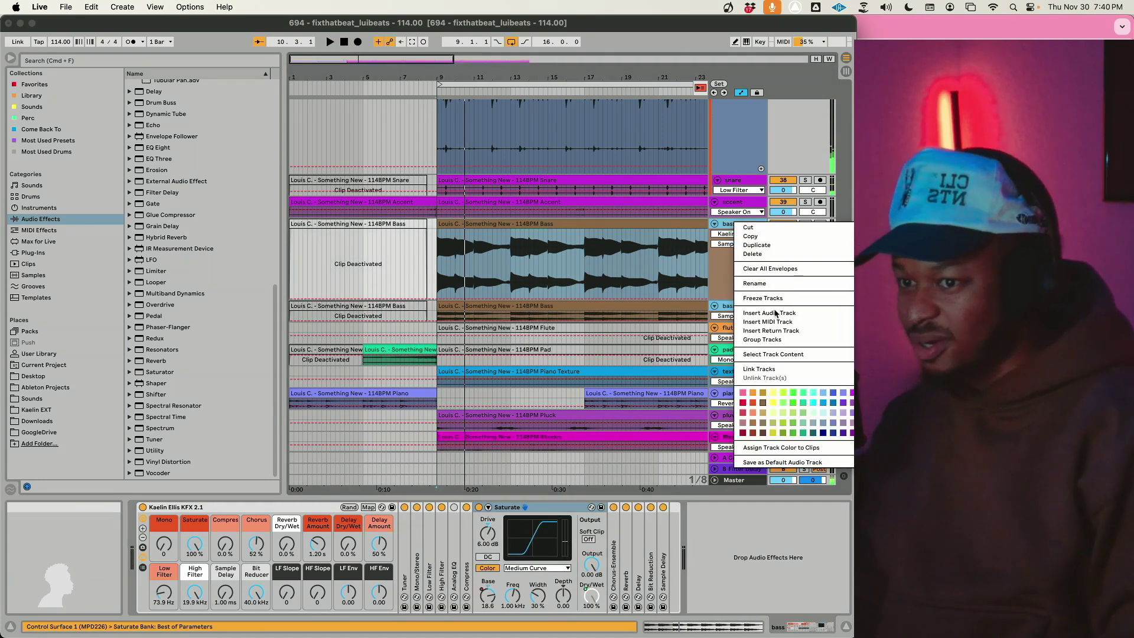
pyautogui.click(762, 340)
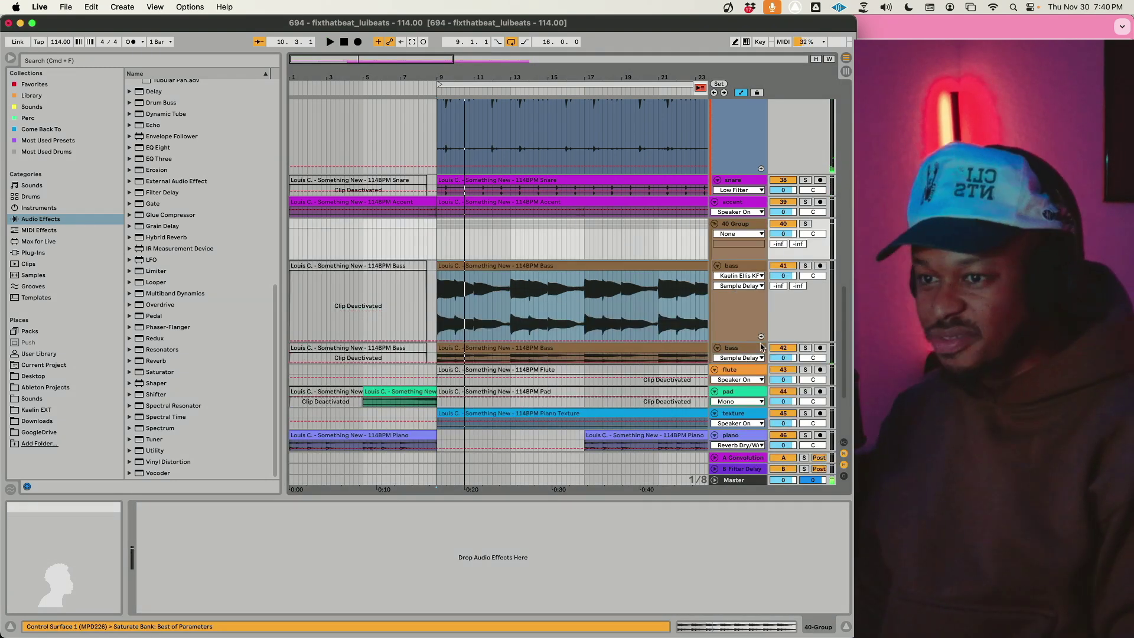
pyautogui.click(741, 266)
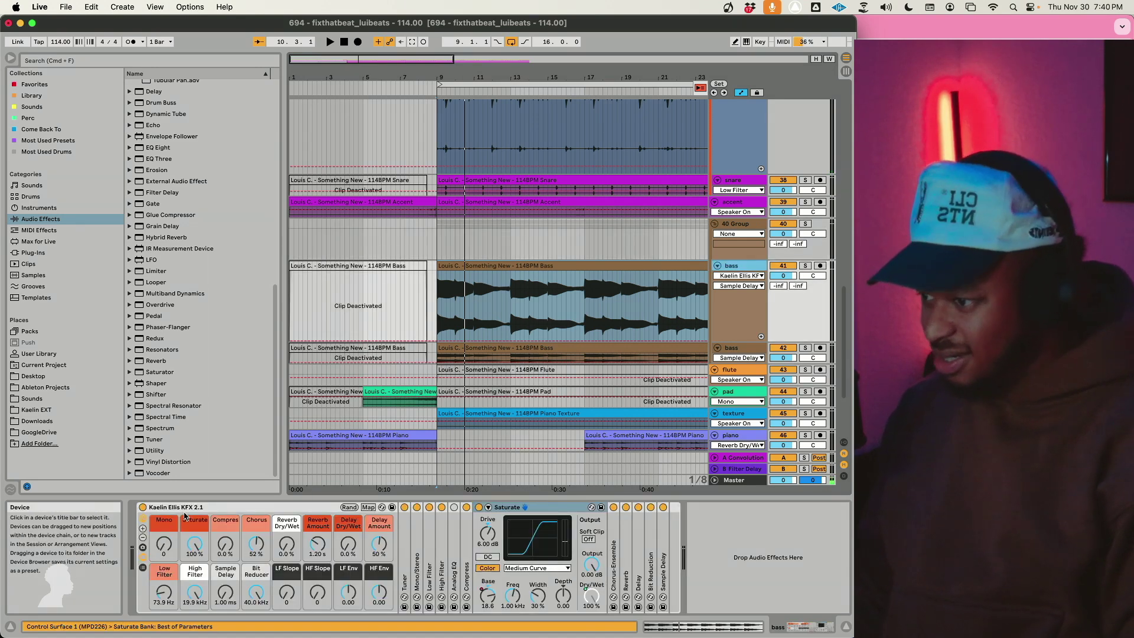
pyautogui.moveTo(185, 511); pyautogui.dragTo(722, 256)
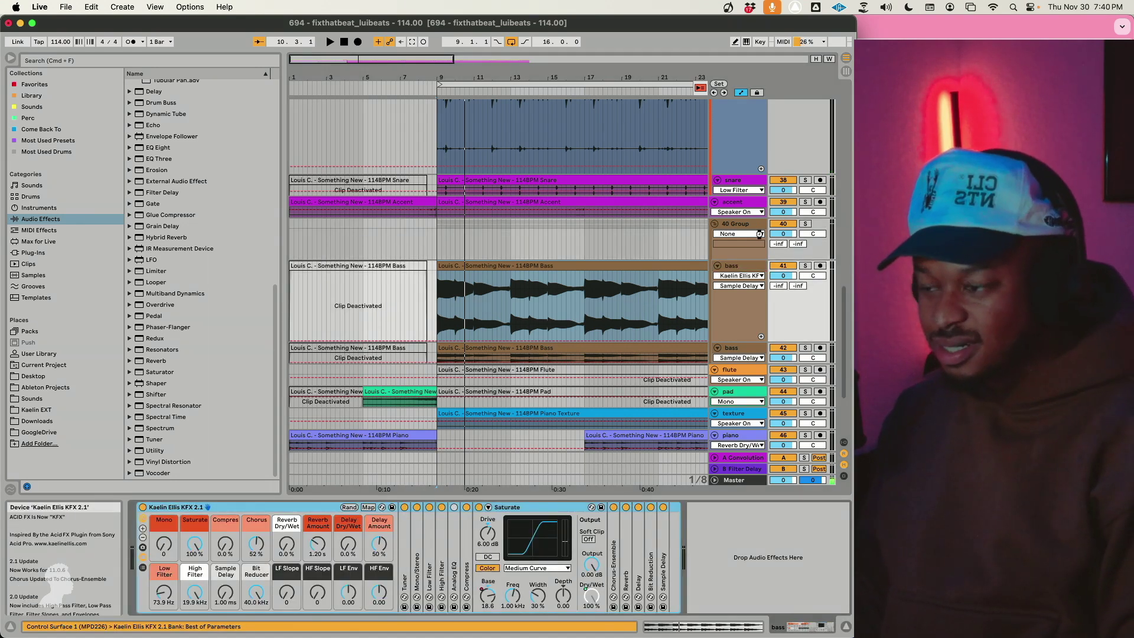
pyautogui.doubleClick(196, 548)
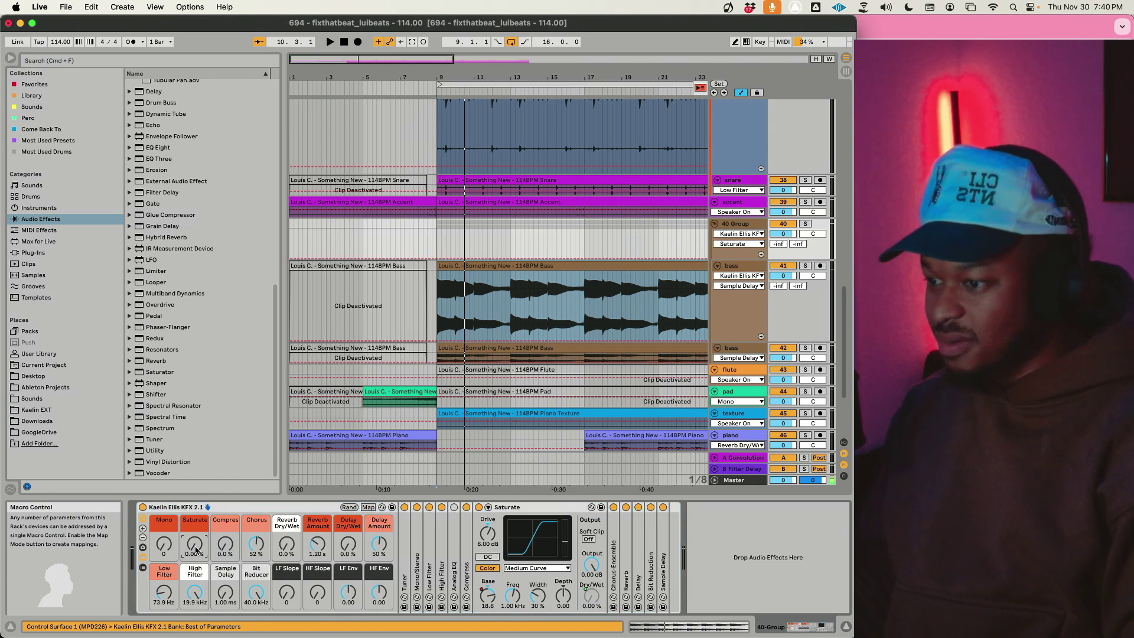
pyautogui.moveTo(164, 592); pyautogui.dragTo(164, 614)
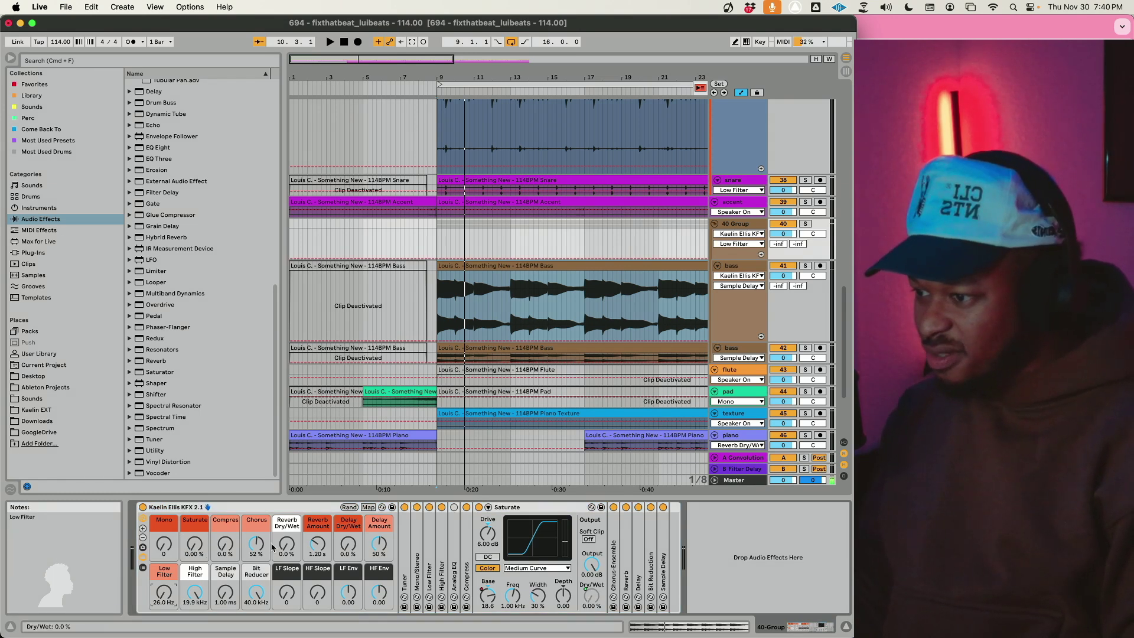
# Step: Play from 8.4.3 while raising the group's Sample Delay to about 29 ms
pyautogui.click(435, 244)
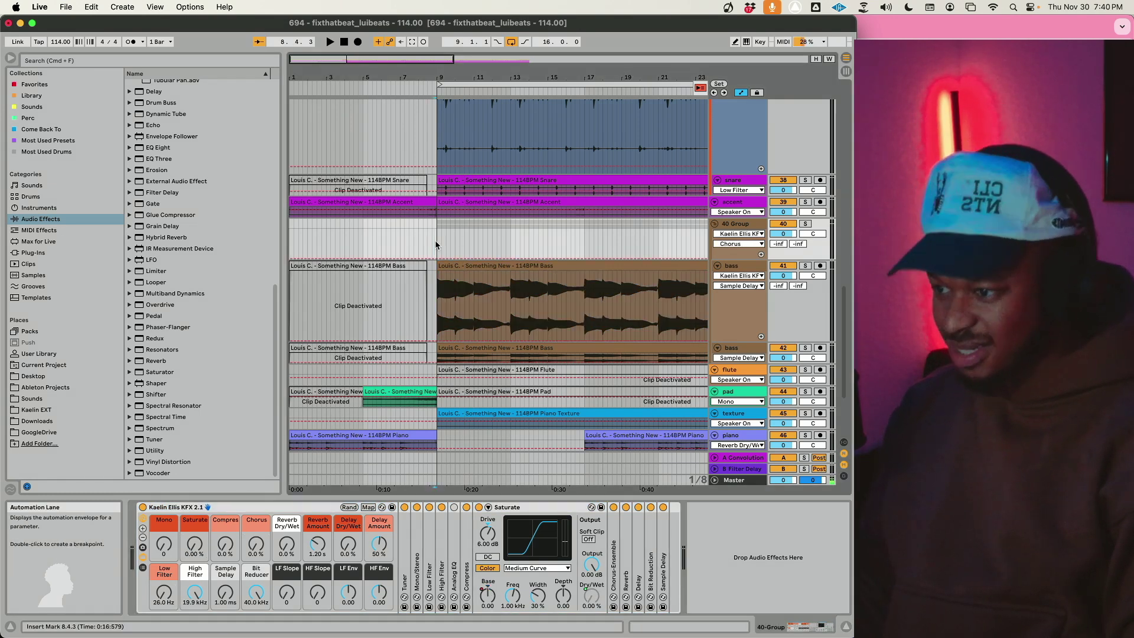
pyautogui.press('space')
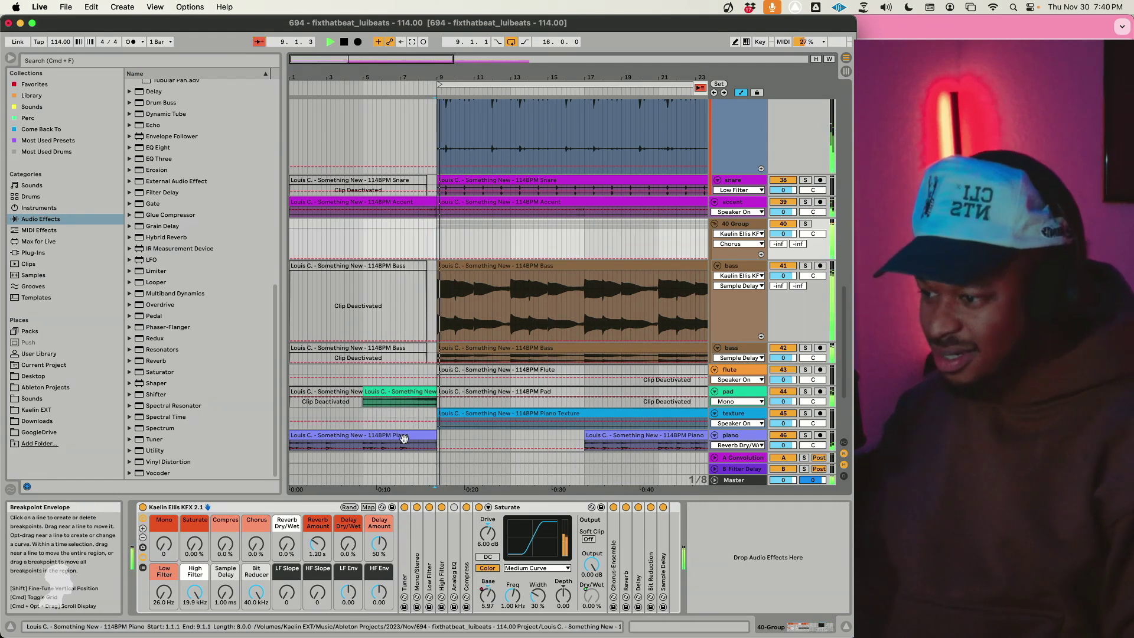
pyautogui.click(225, 593)
pyautogui.moveTo(225, 592)
pyautogui.mouseDown()
pyautogui.moveTo(225, 576)
pyautogui.moveTo(227, 596)
pyautogui.mouseUp()
pyautogui.press('space')
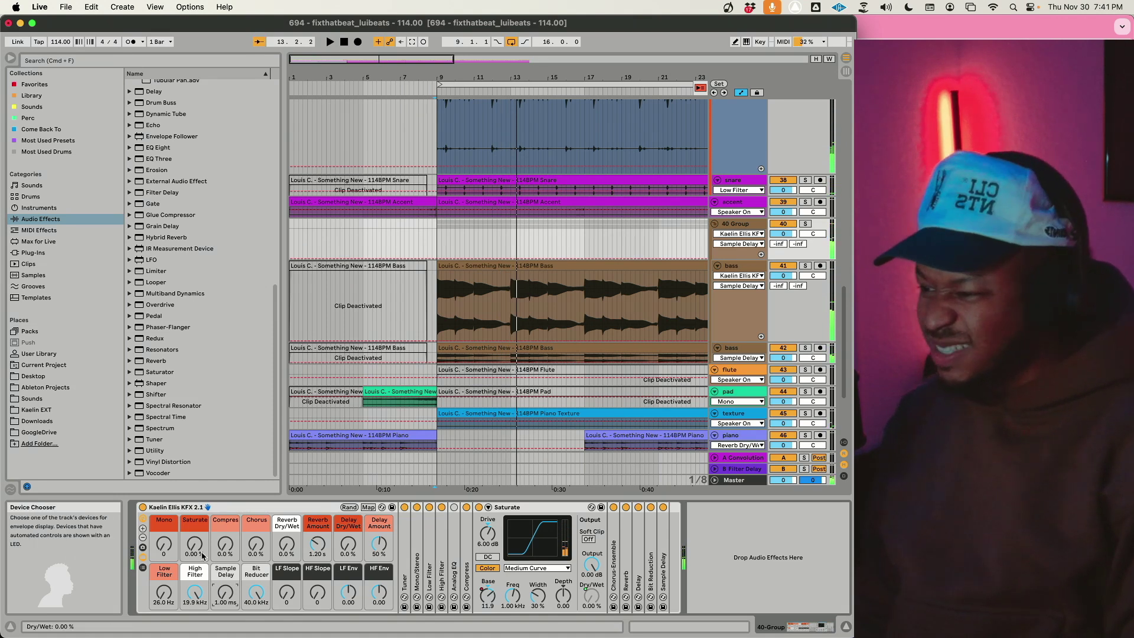
# Step: Delete the zigzag Base automation from the bass group's Saturate Base knob
pyautogui.rightClick(488, 597)
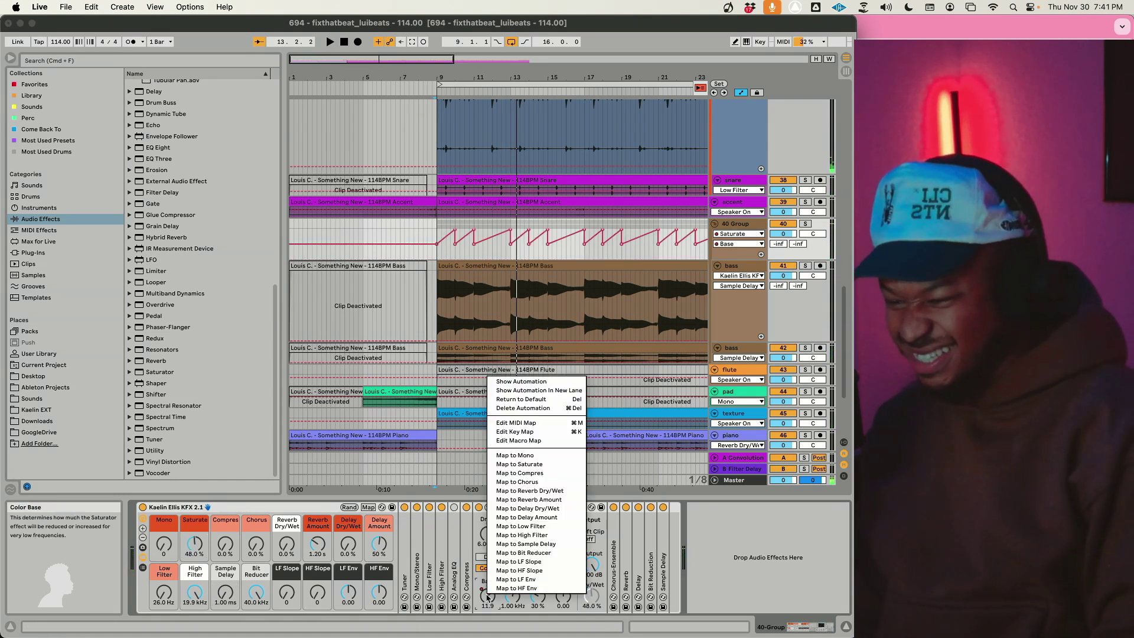
pyautogui.click(550, 409)
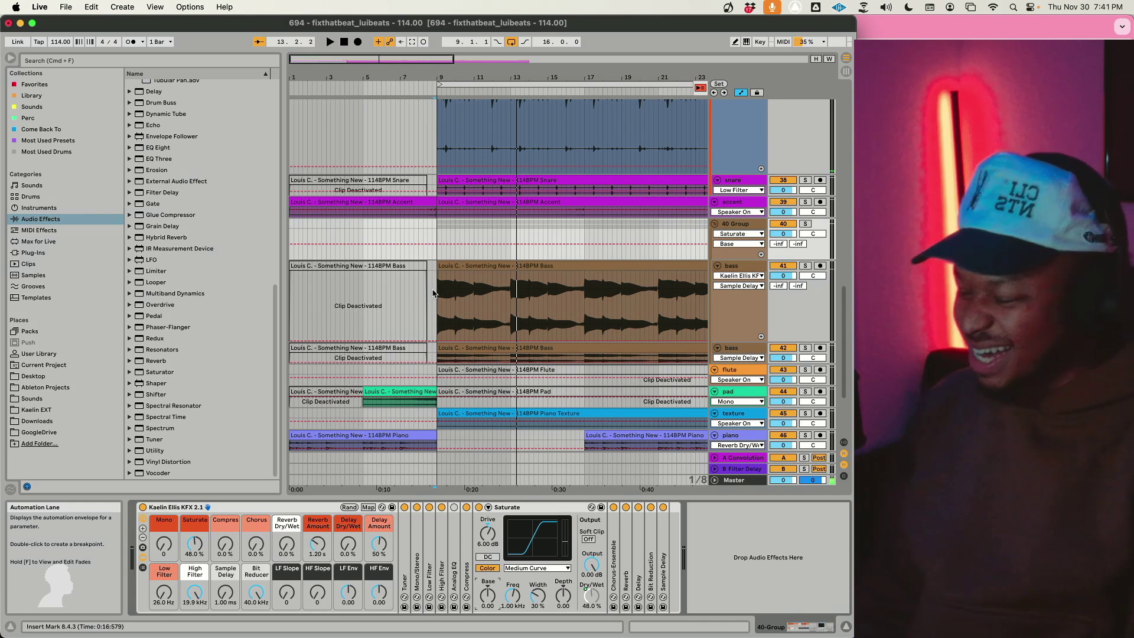
pyautogui.write('79')
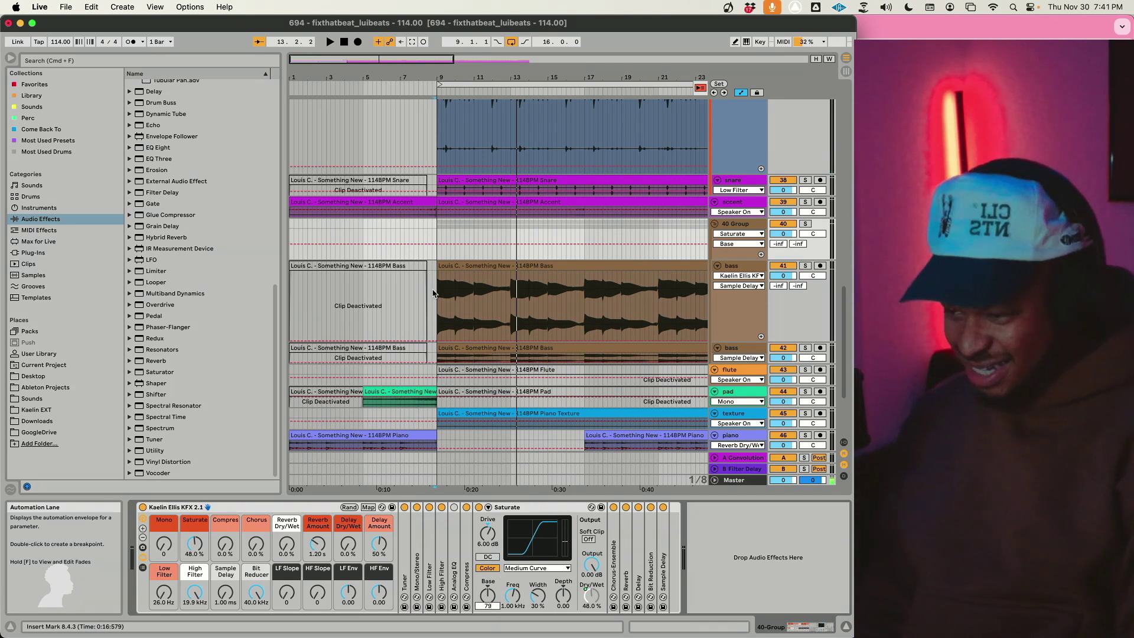
pyautogui.press('space')
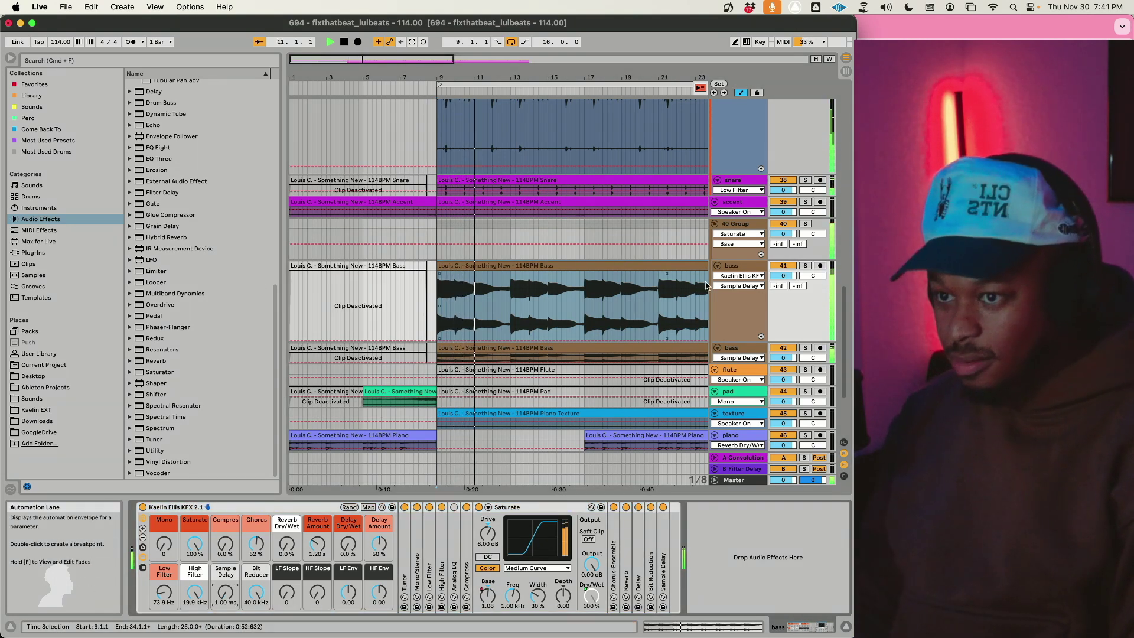
# Step: Set the bass group's Saturate macro to 31.5% and make its track lane taller
pyautogui.click(744, 229)
pyautogui.moveTo(194, 544); pyautogui.dragTo(195, 519)
pyautogui.press('space')
pyautogui.press('space')
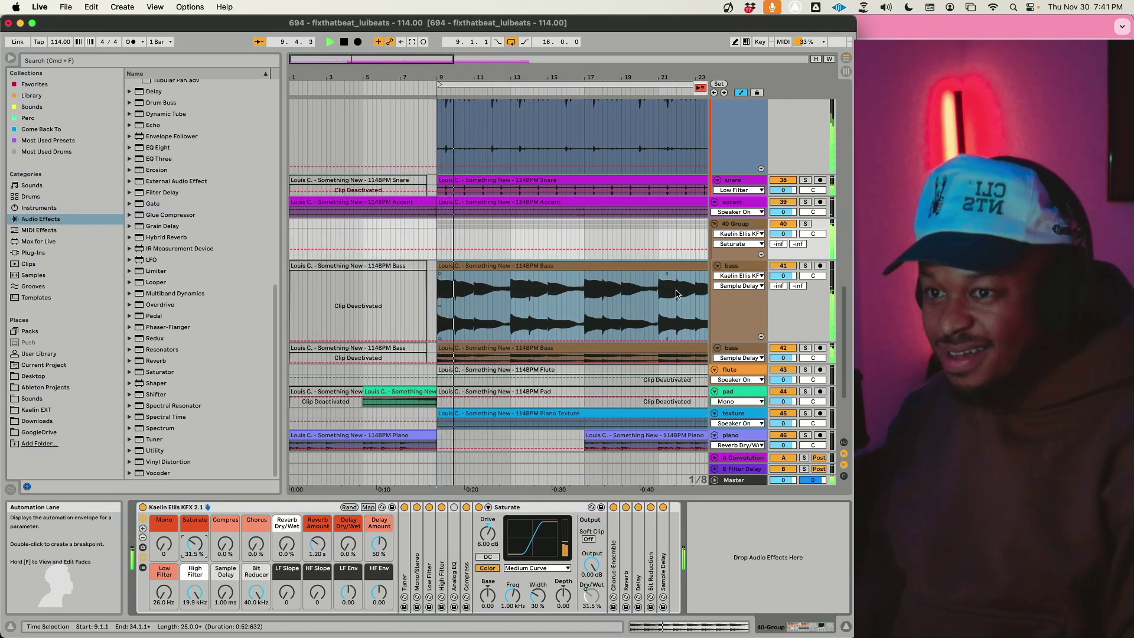
pyautogui.moveTo(731, 258); pyautogui.dragTo(731, 359)
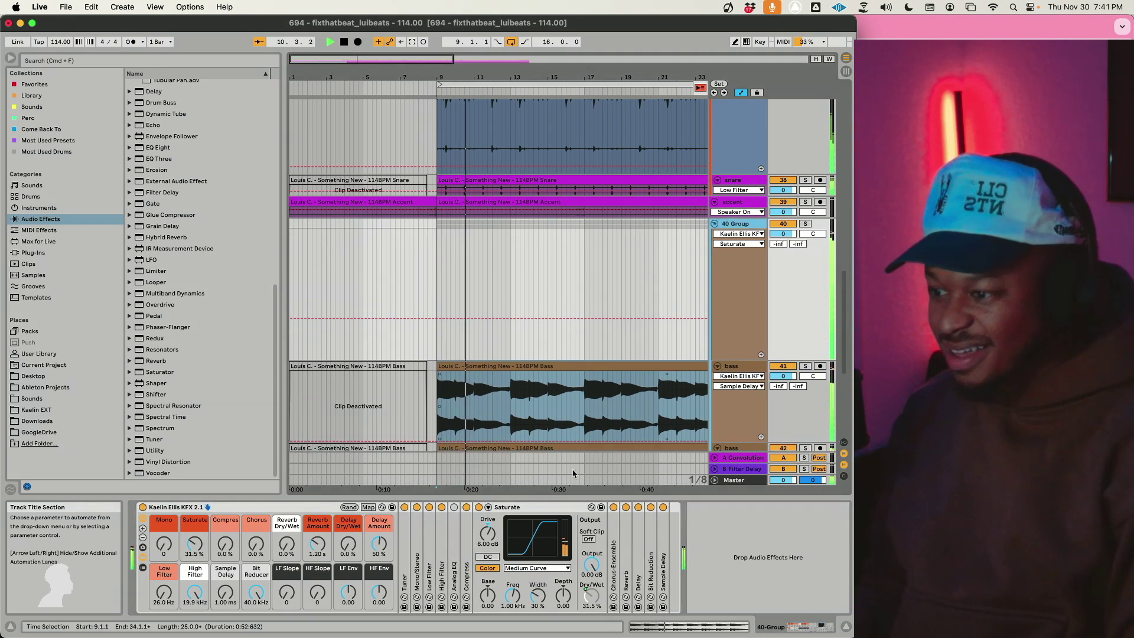
# Step: Show Sample Delay in the 40 Group lane, set it to 221 ms, and start playback from 7.3.3
pyautogui.click(227, 602)
pyautogui.click(460, 324)
pyautogui.moveTo(220, 594); pyautogui.dragTo(219, 562)
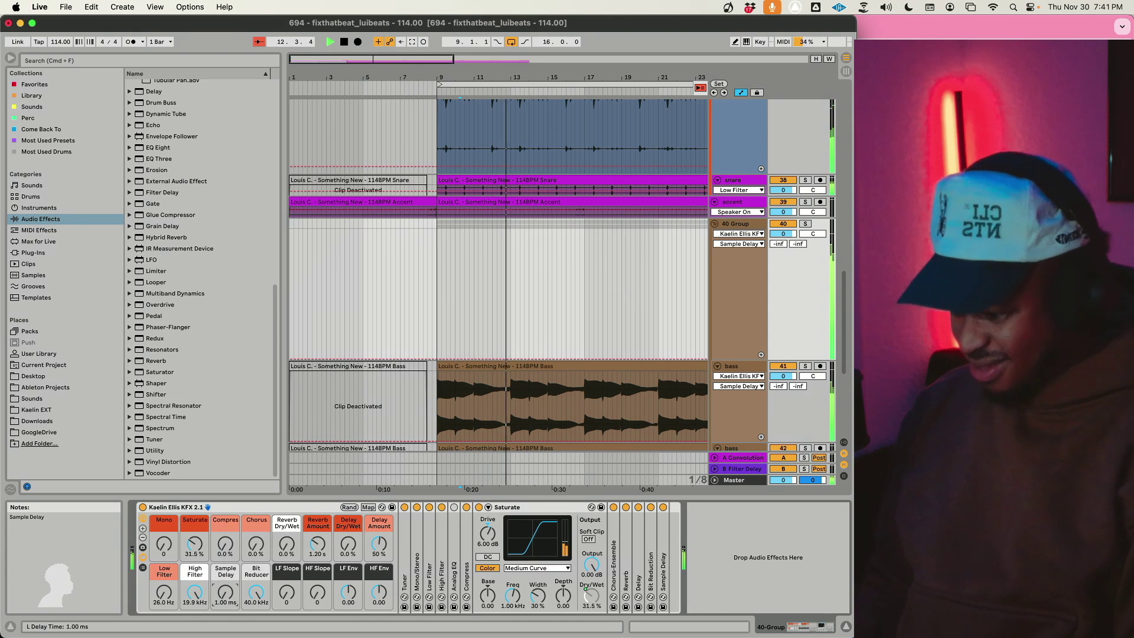
pyautogui.click(415, 324)
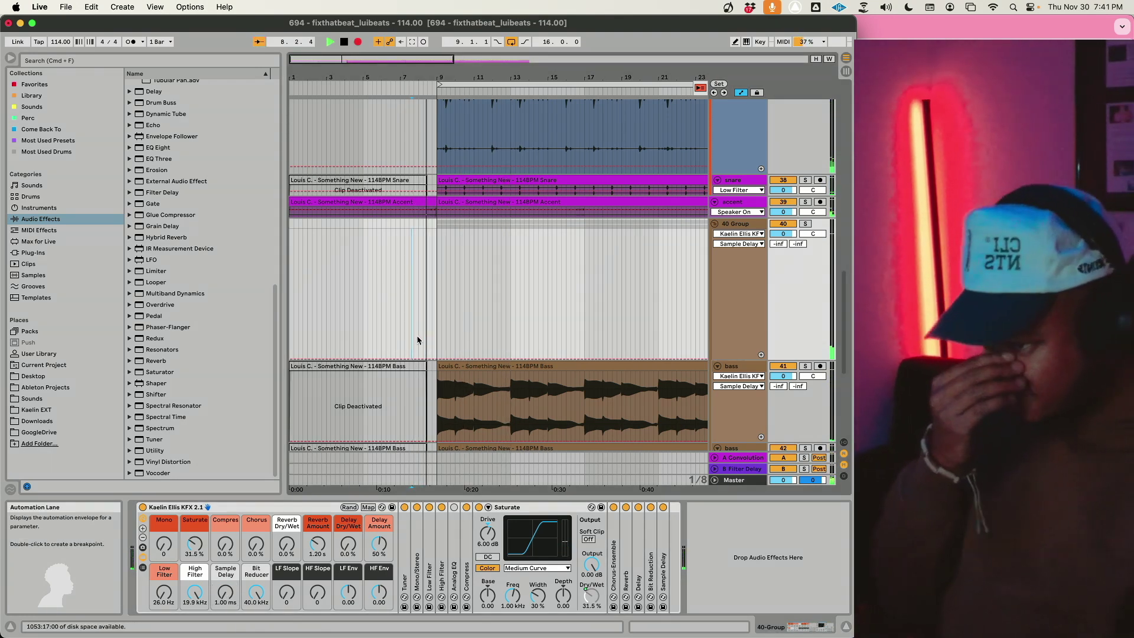
# Step: Record a trial Sample Delay spike, then undo it and enter a new value
pyautogui.press('F9')
pyautogui.moveTo(230, 600); pyautogui.dragTo(229, 582)
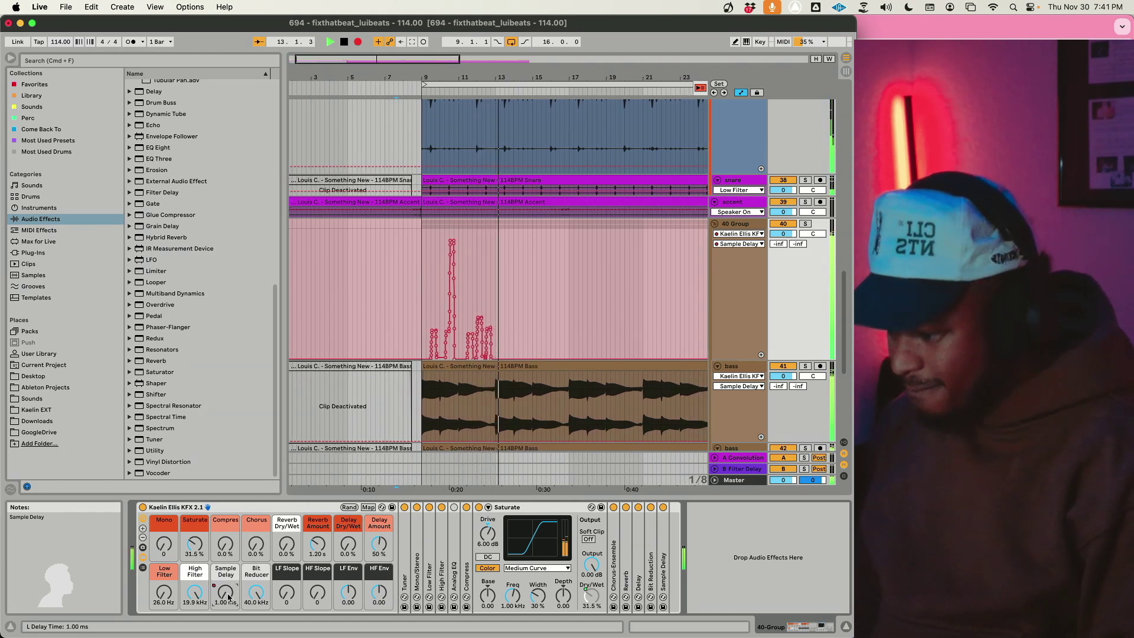
pyautogui.press('space')
pyautogui.press('super+z')
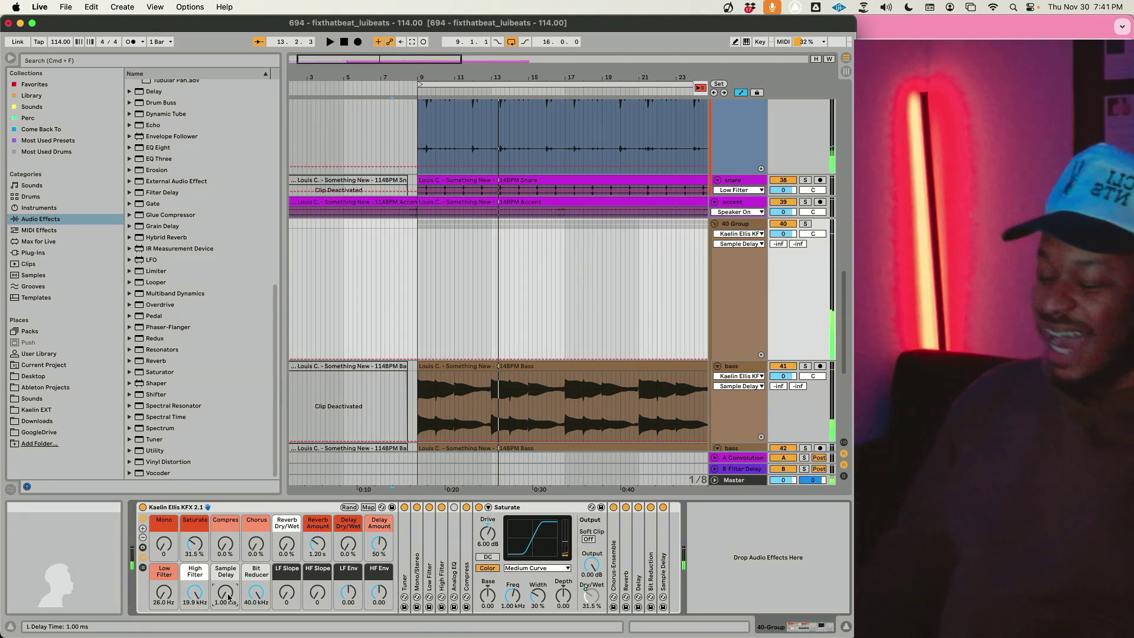
pyautogui.write('-7')
pyautogui.press('Return')
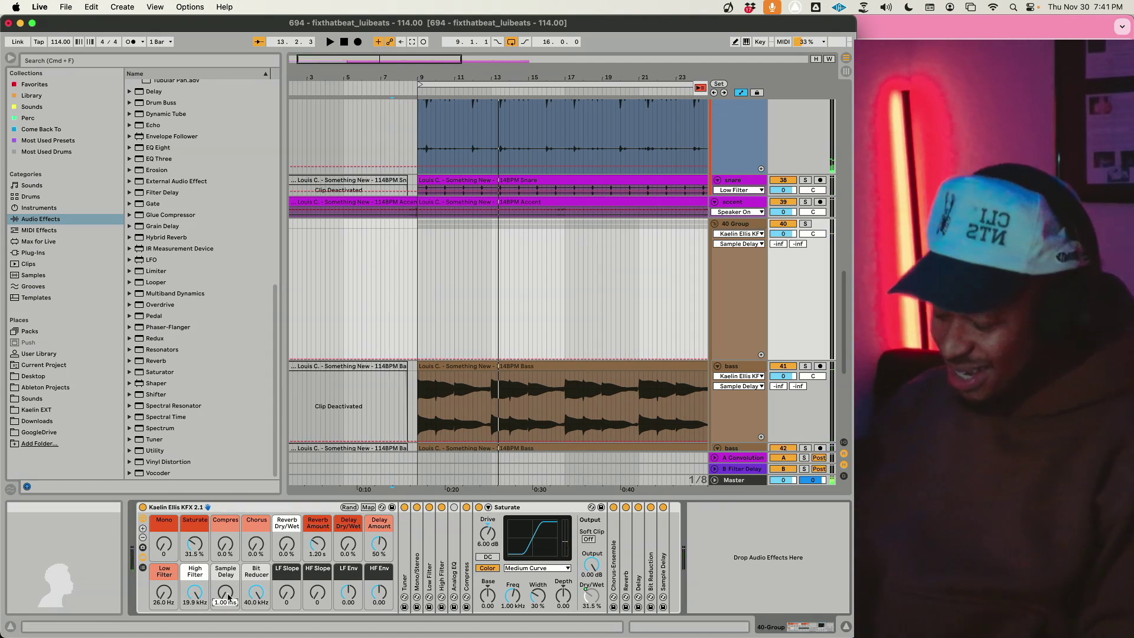
# Step: Record three Sample Delay spikes with automation arm on, then disarm recording
pyautogui.press('F9')
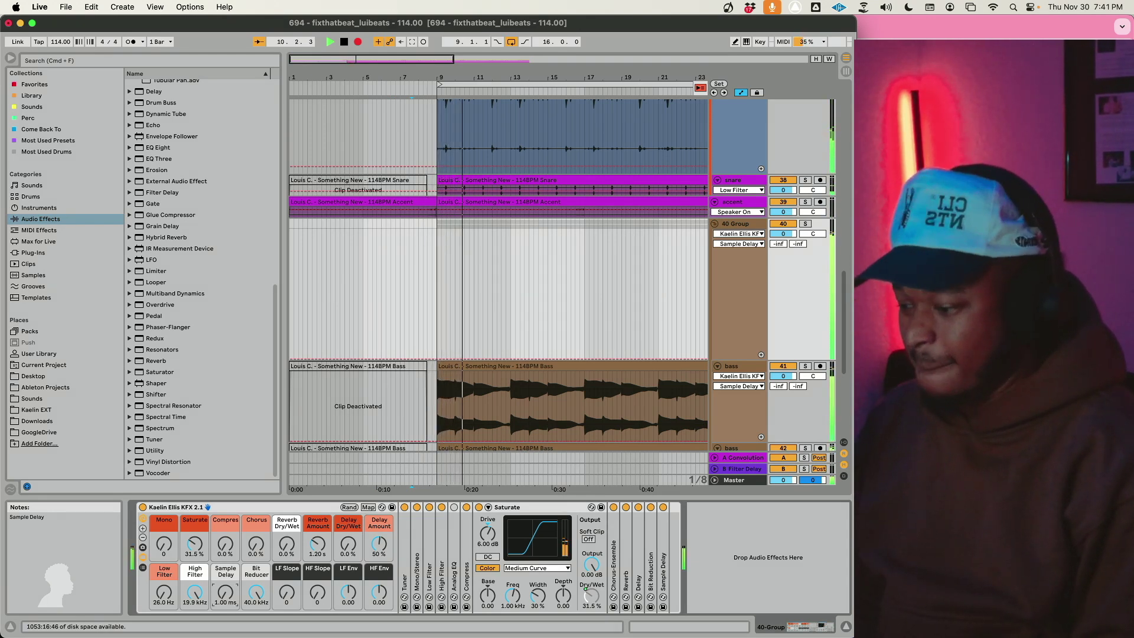
pyautogui.moveTo(225, 592); pyautogui.dragTo(225, 575)
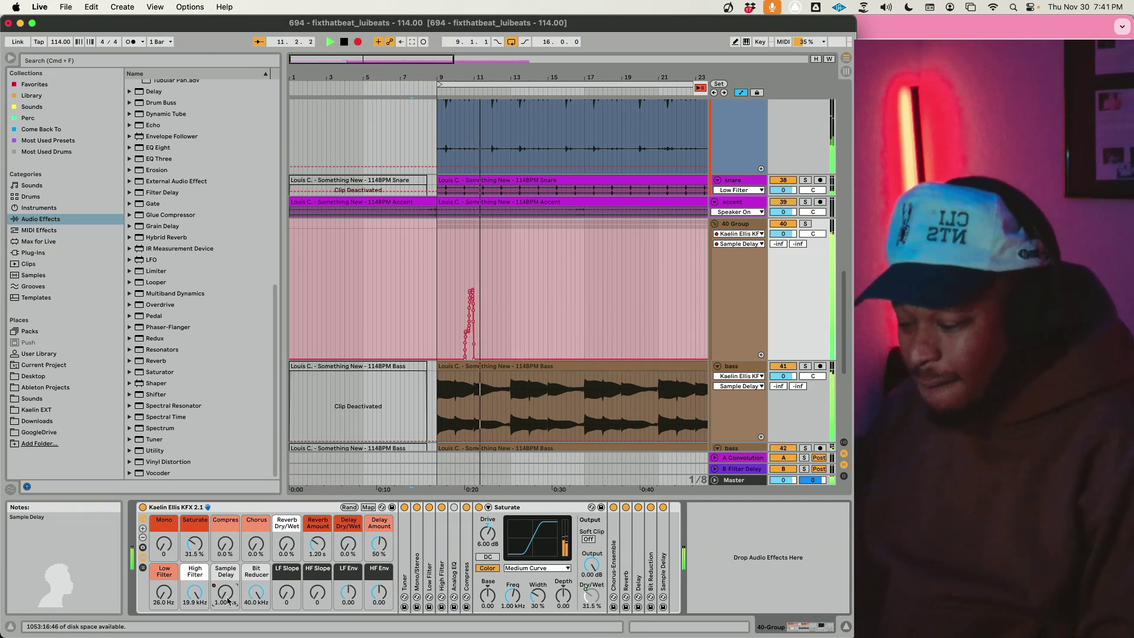
pyautogui.moveTo(228, 595)
pyautogui.mouseDown()
pyautogui.moveTo(228, 544)
pyautogui.moveTo(228, 595)
pyautogui.mouseUp()
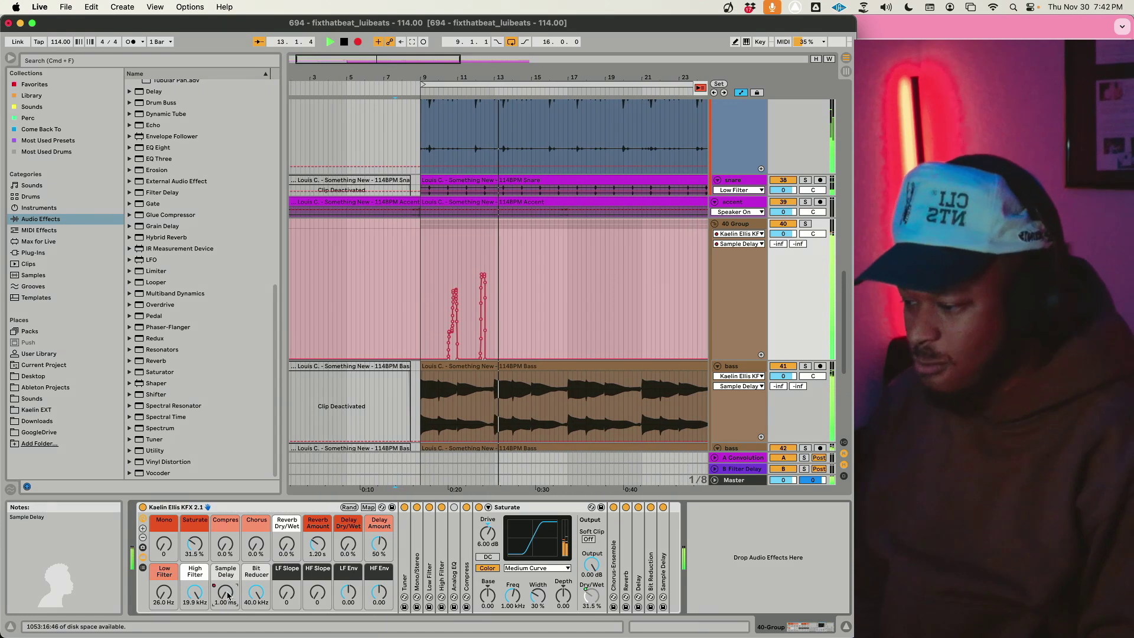
pyautogui.moveTo(228, 595)
pyautogui.mouseDown()
pyautogui.moveTo(224, 546)
pyautogui.moveTo(228, 593)
pyautogui.mouseUp()
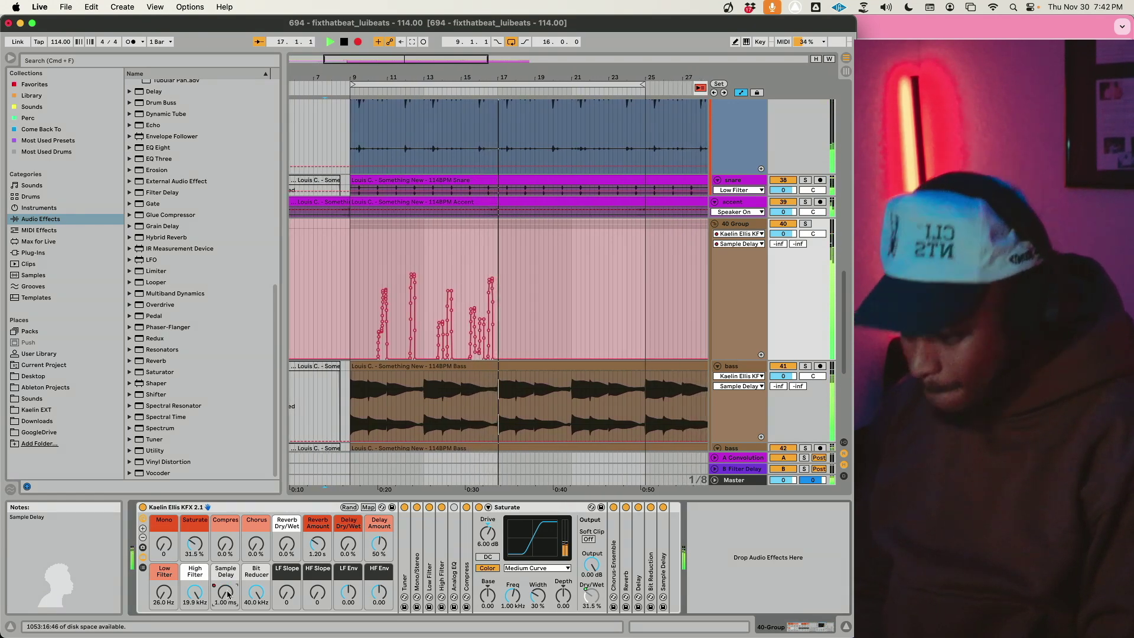
pyautogui.press('F9')
# Step: Select the Sample Delay spike region from bar 9 and duplicate it to repeat from bar 21
pyautogui.click(343, 290)
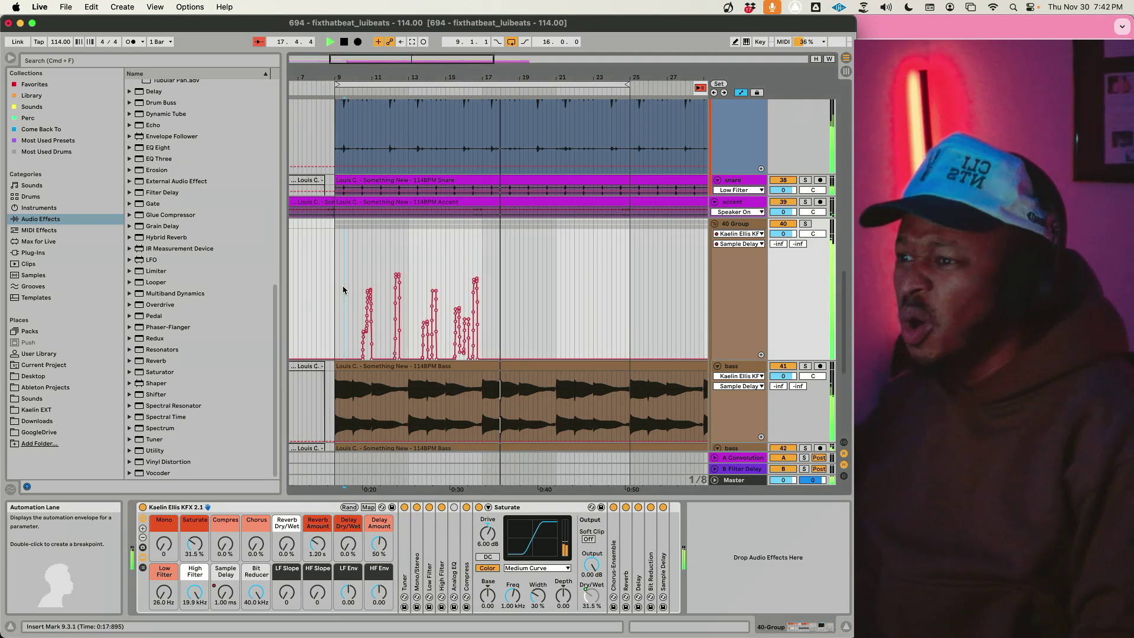
pyautogui.click(335, 292)
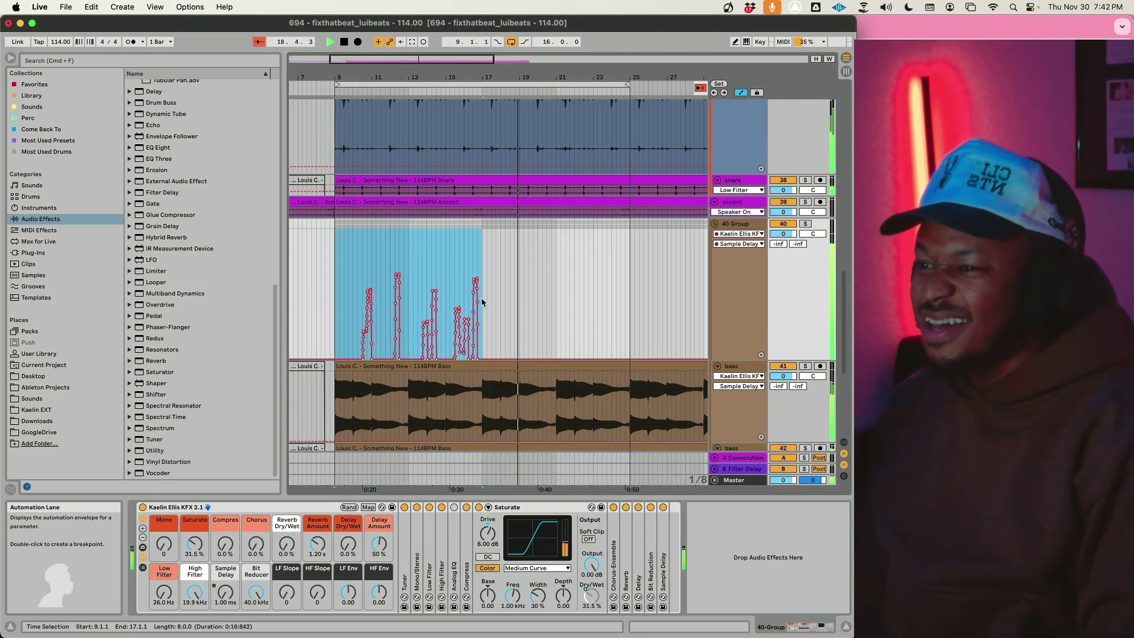
pyautogui.rightClick(562, 304)
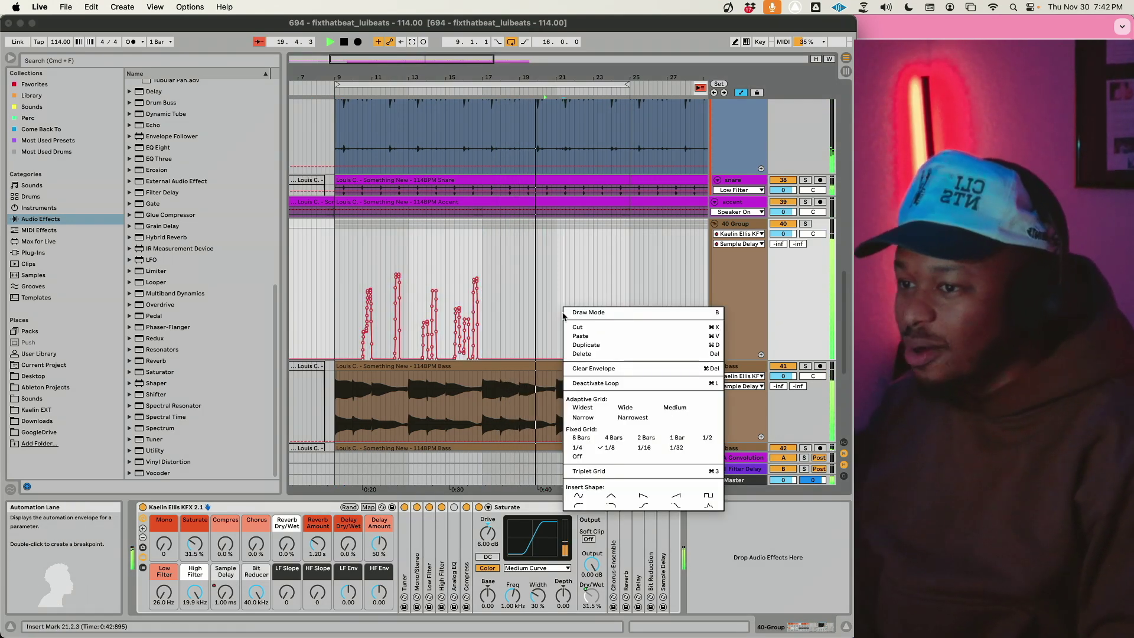
pyautogui.click(470, 321)
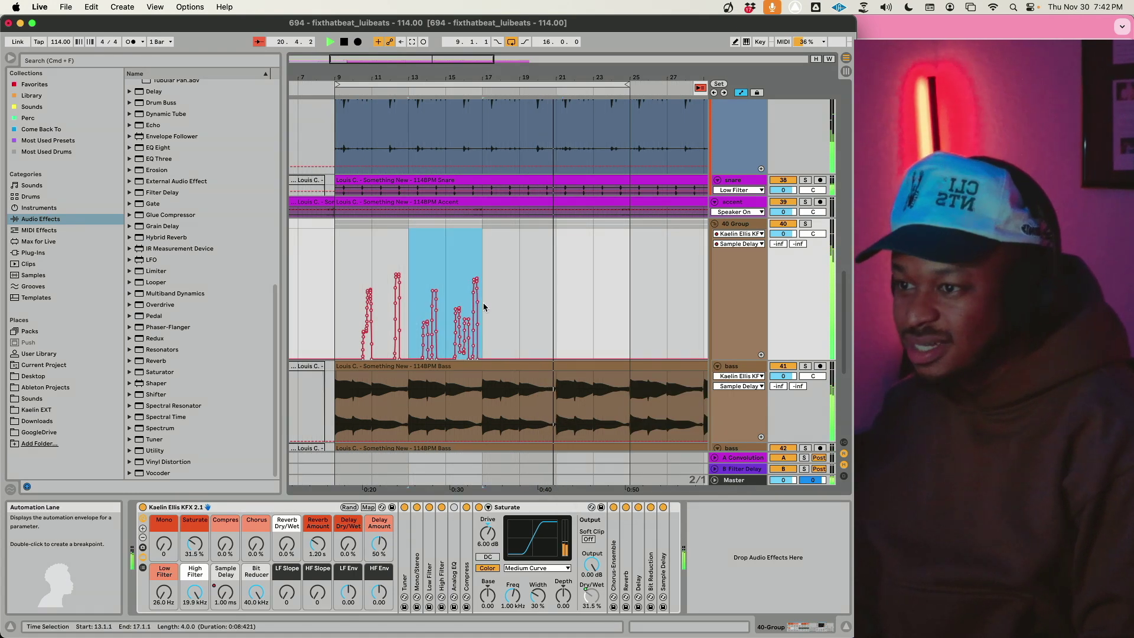
pyautogui.press('super+d')
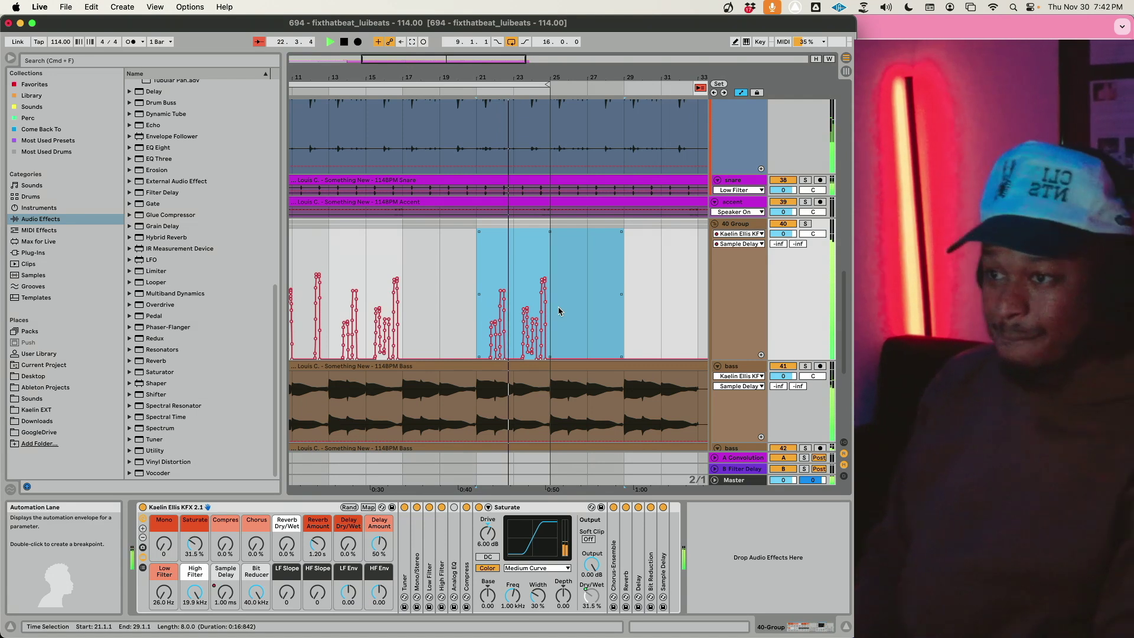
pyautogui.scroll(-5, 466, 236)
pyautogui.hscroll(-4, 466, 237)
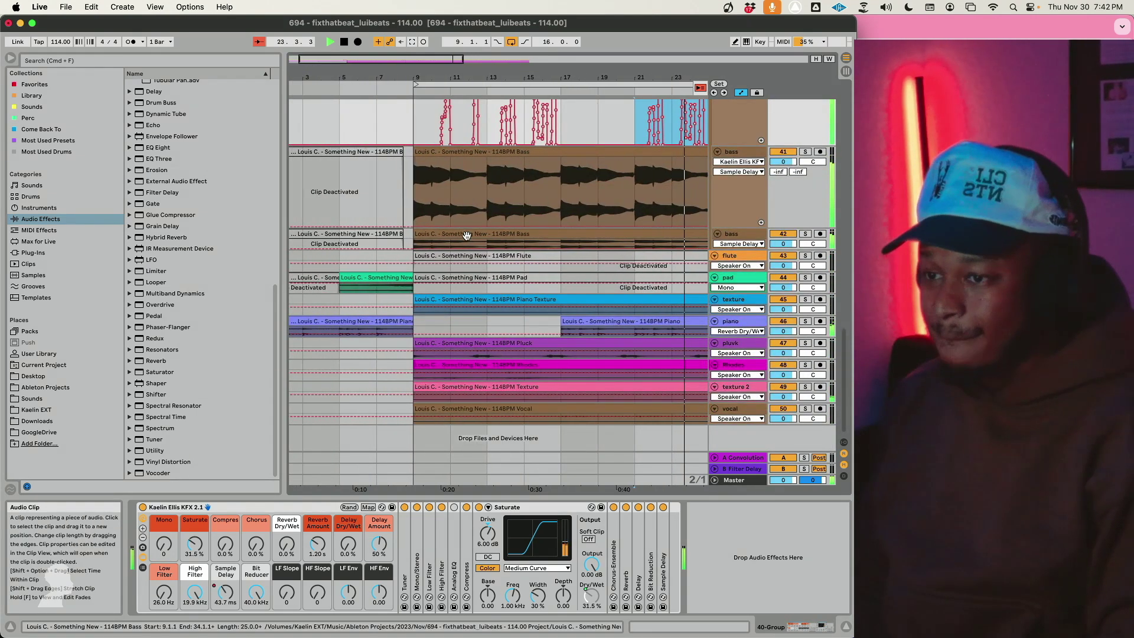
# Step: Zoom out, hide automation envelopes, and trim the second piano clip to end at bar 25
pyautogui.click(572, 320)
pyautogui.doubleClick(657, 59)
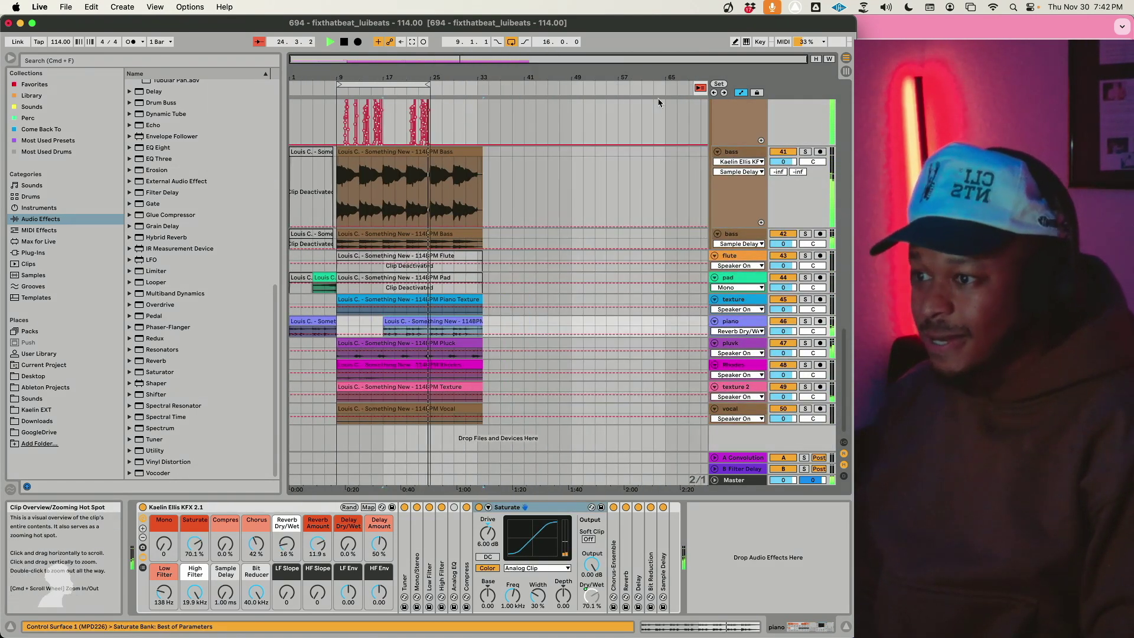
pyautogui.moveTo(398, 85); pyautogui.dragTo(492, 81)
pyautogui.press('space')
pyautogui.press('space')
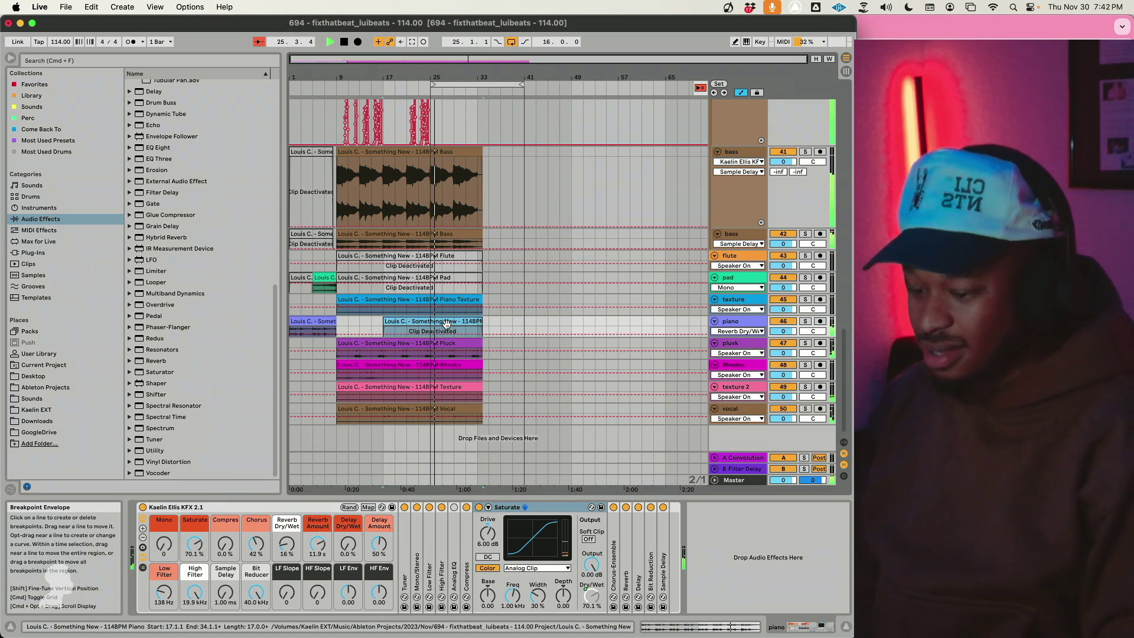
pyautogui.click(740, 92)
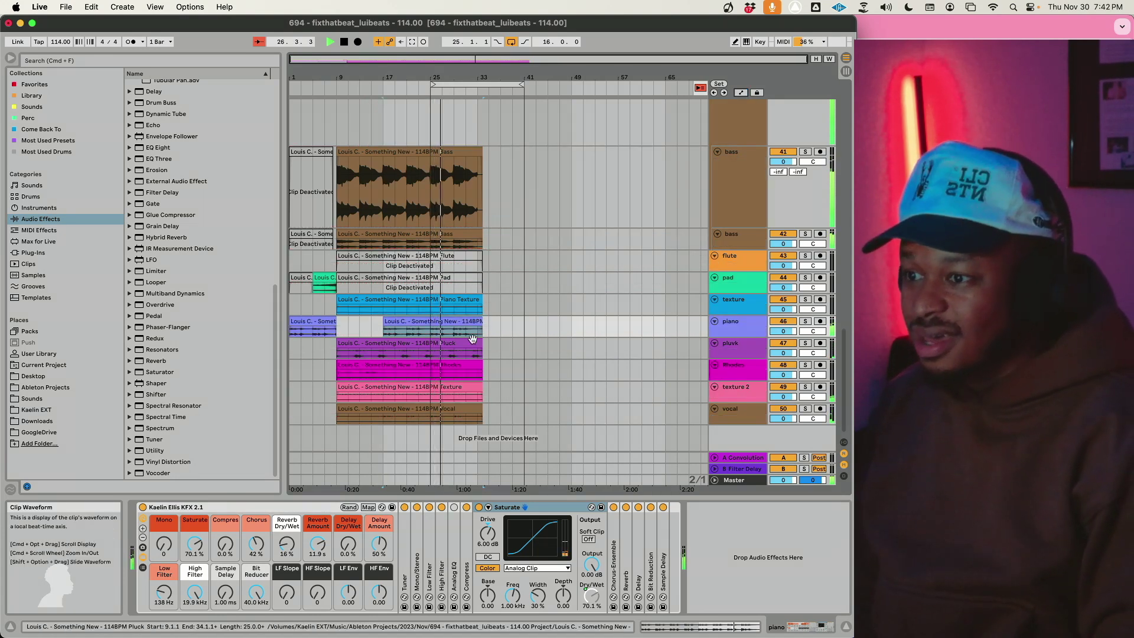
pyautogui.moveTo(484, 327); pyautogui.dragTo(431, 327)
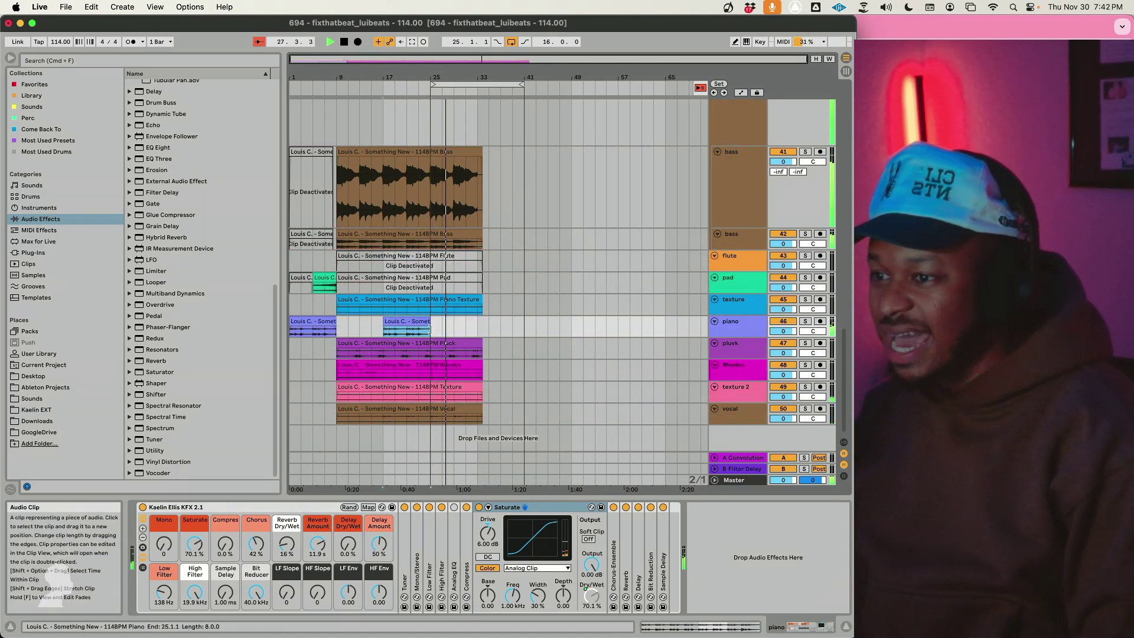
# Step: Shorten the loop to end at bar 33 and reactivate the pad clip's bars 25–33
pyautogui.moveTo(522, 84); pyautogui.dragTo(476, 84)
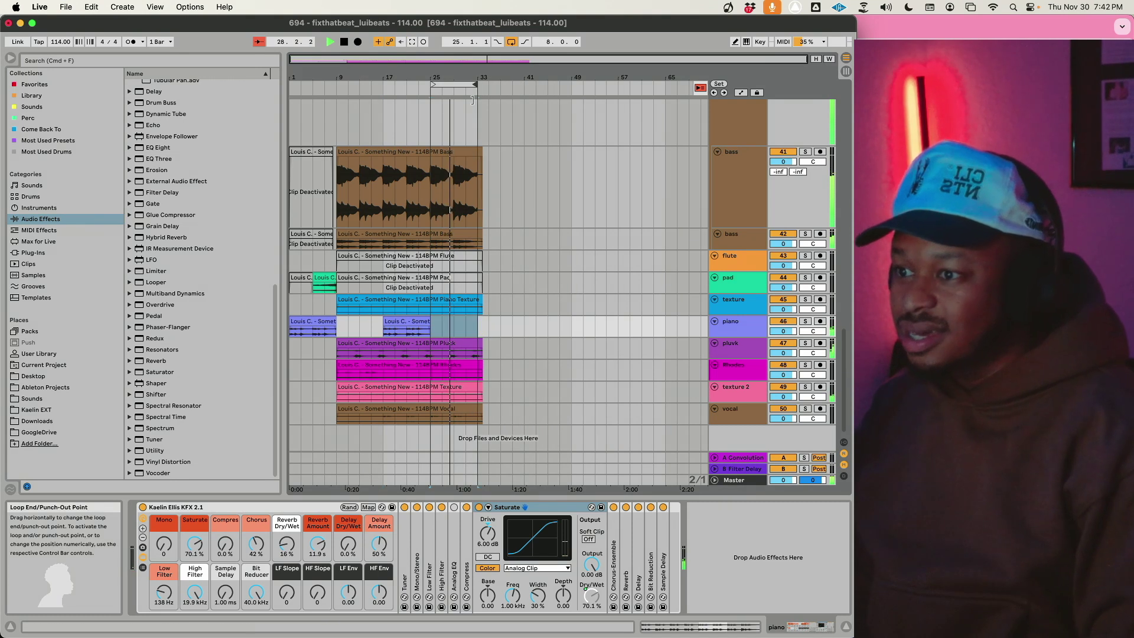
pyautogui.click(444, 278)
pyautogui.moveTo(432, 288)
pyautogui.mouseDown()
pyautogui.moveTo(466, 289)
pyautogui.moveTo(449, 290)
pyautogui.mouseUp()
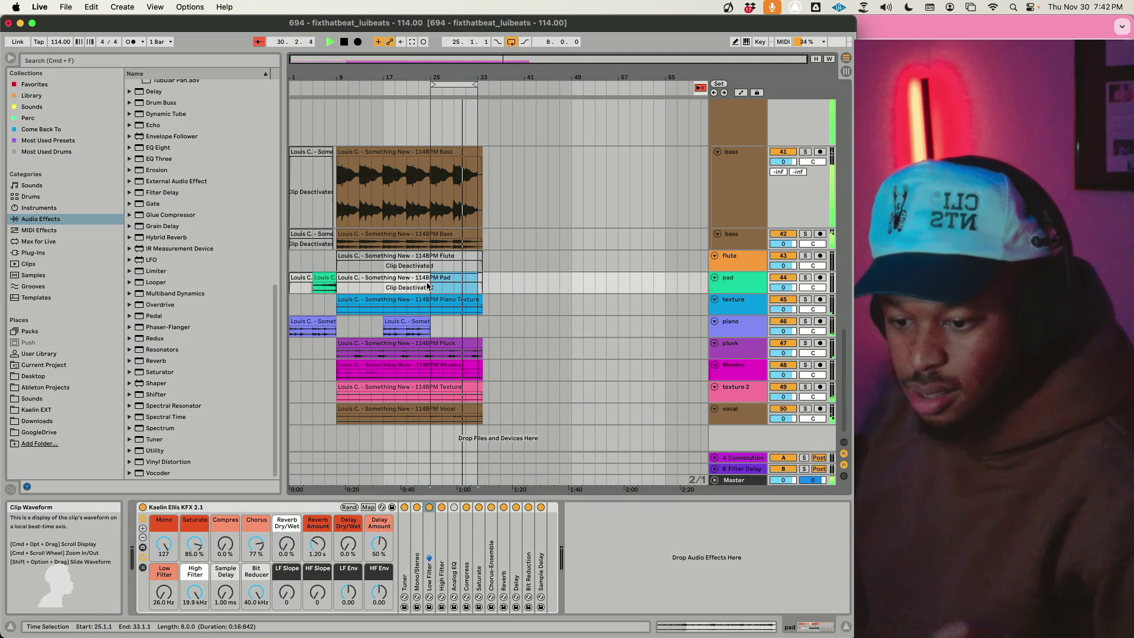
pyautogui.press('0')
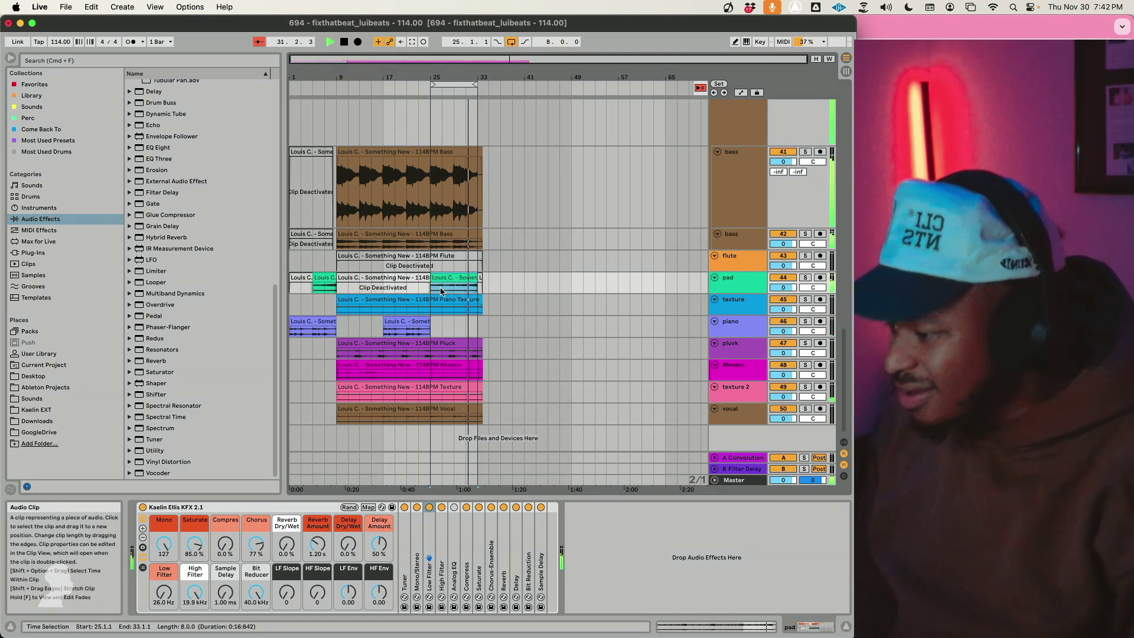
pyautogui.click(446, 254)
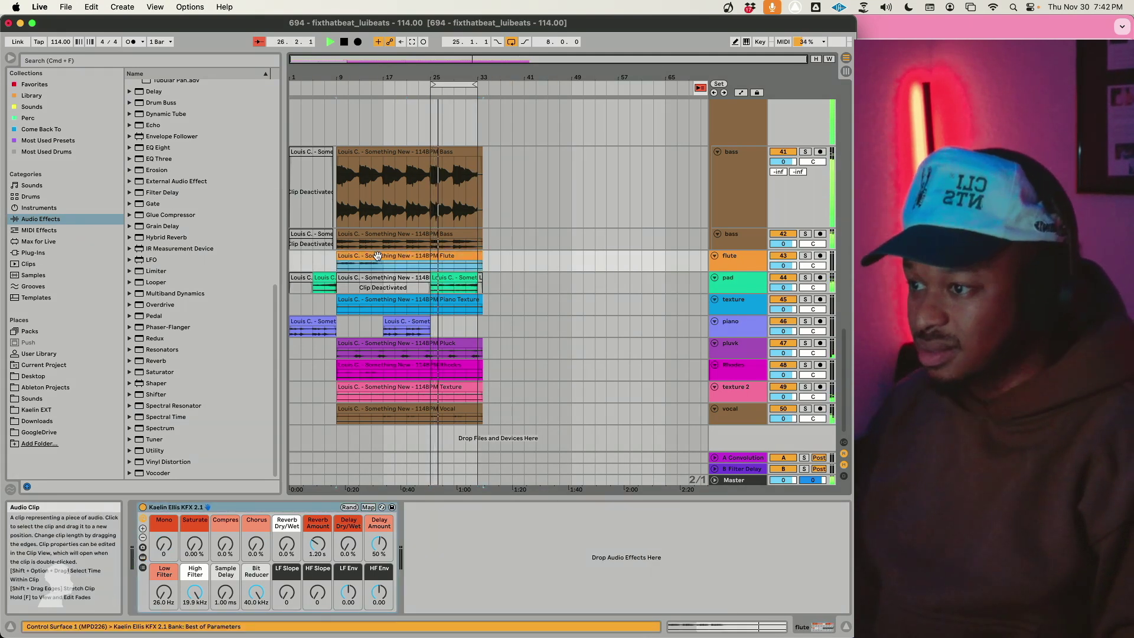
# Step: Copy the flute clip to start at bar 25 and move the original to bar 1
pyautogui.moveTo(437, 266); pyautogui.dragTo(471, 264)
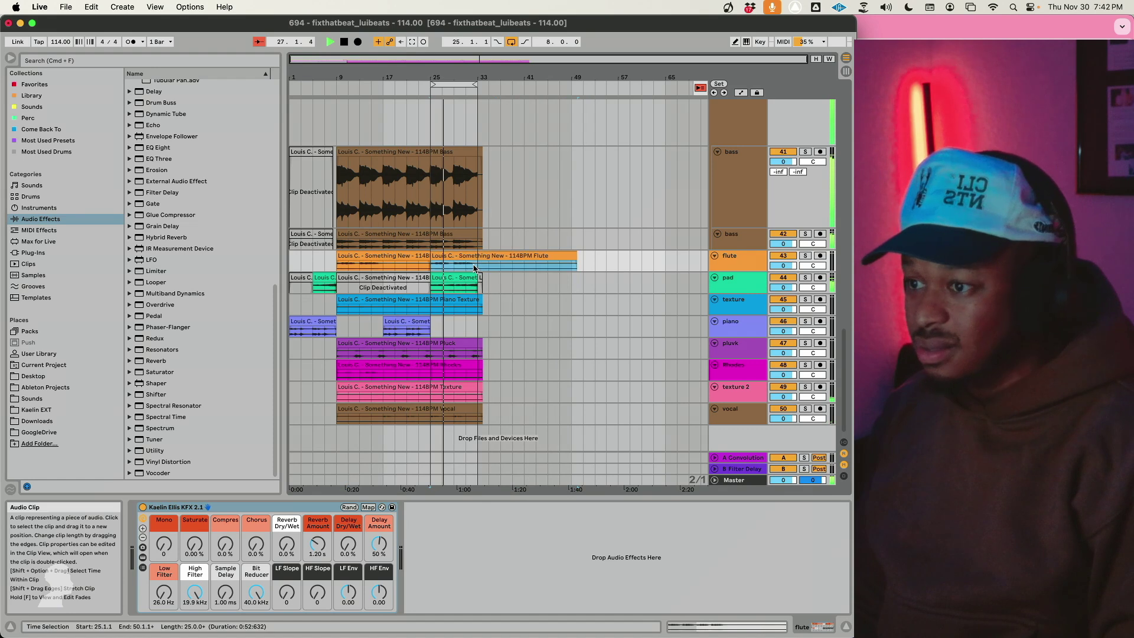
pyautogui.moveTo(373, 258); pyautogui.dragTo(326, 259)
pyautogui.press('space')
pyautogui.press('space')
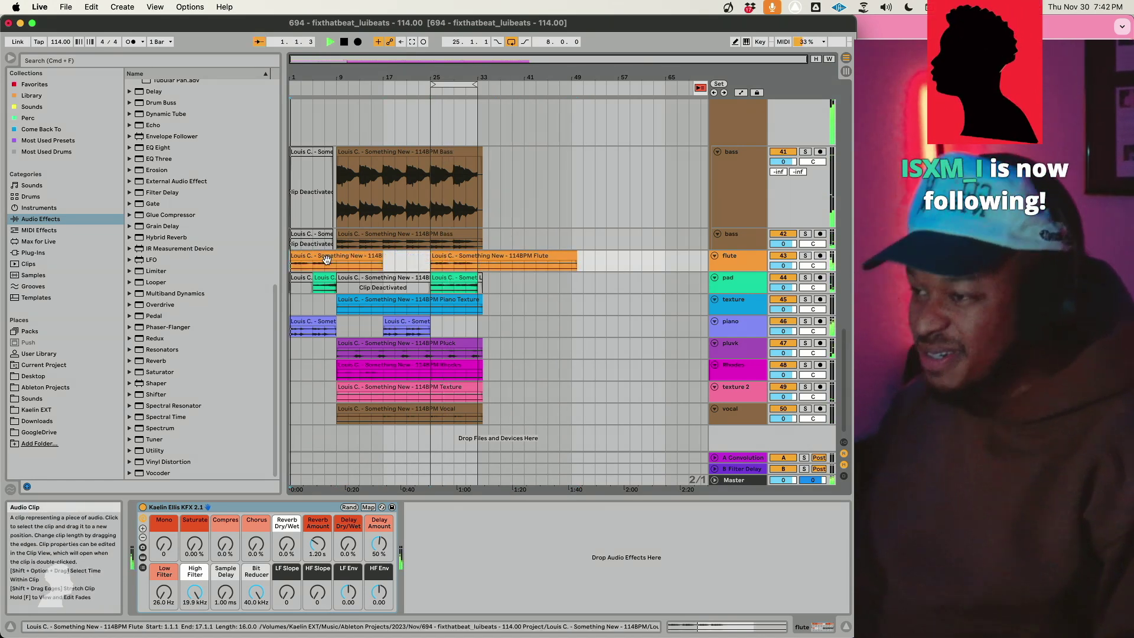
# Step: Check the bass tracks' clips, then raise the piano track's reverb Dry/Wet to 16%
pyautogui.click(310, 152)
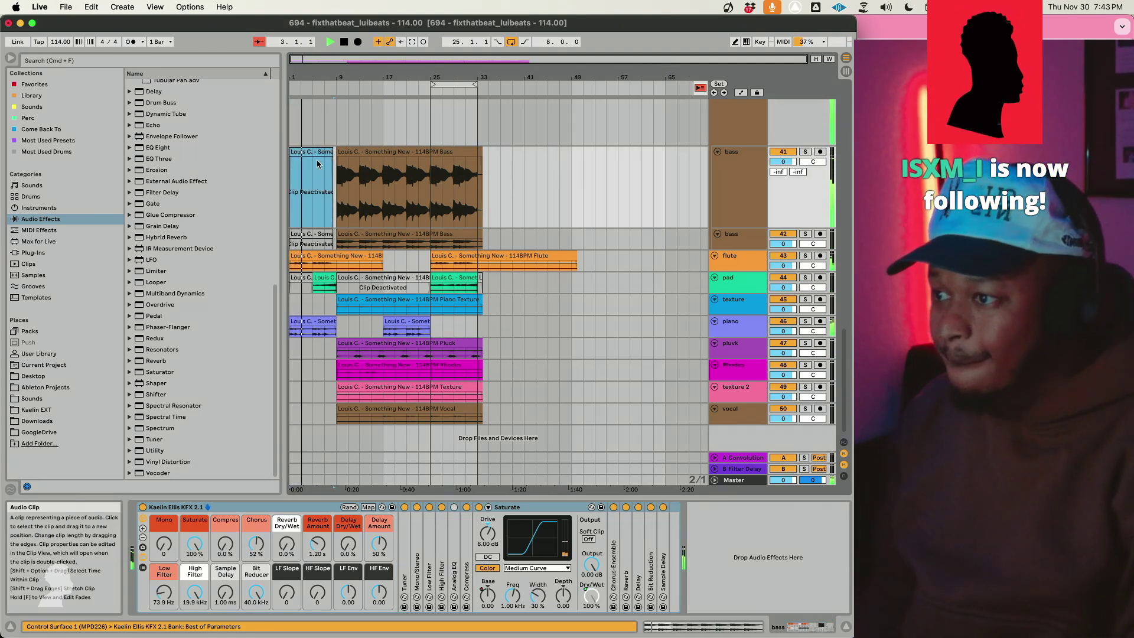
pyautogui.click(317, 234)
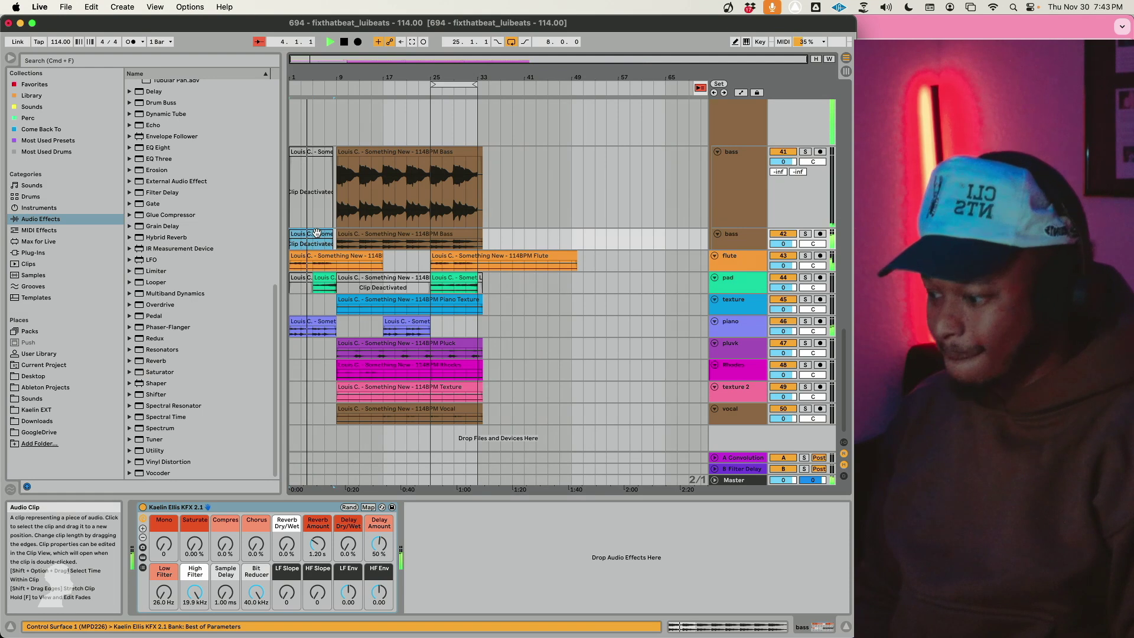
pyautogui.click(342, 202)
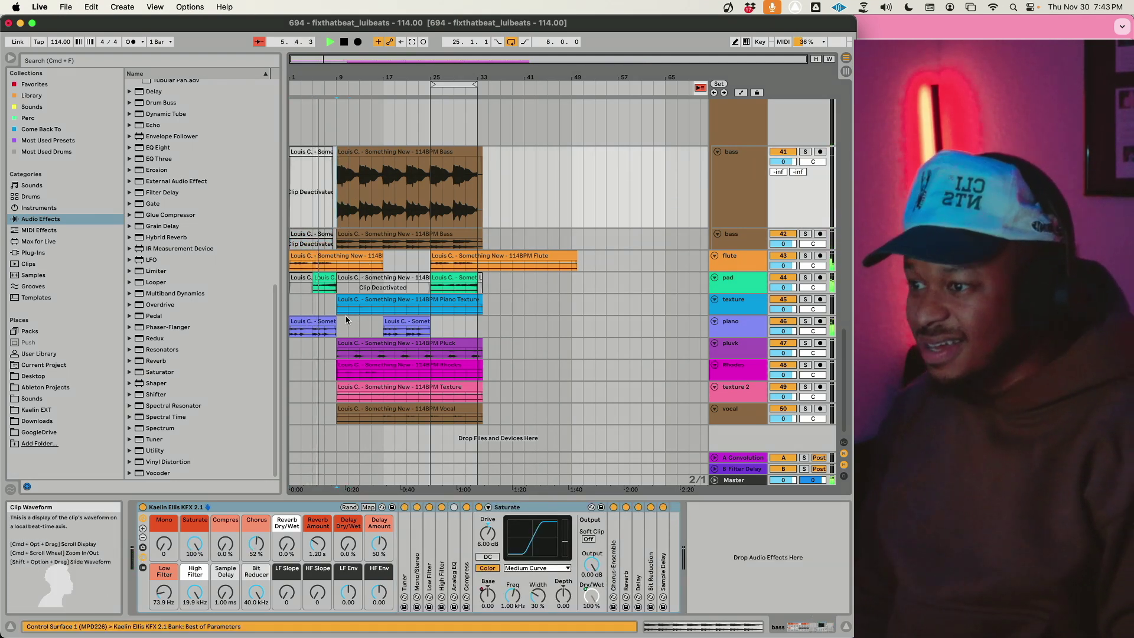
pyautogui.click(733, 334)
pyautogui.click(286, 545)
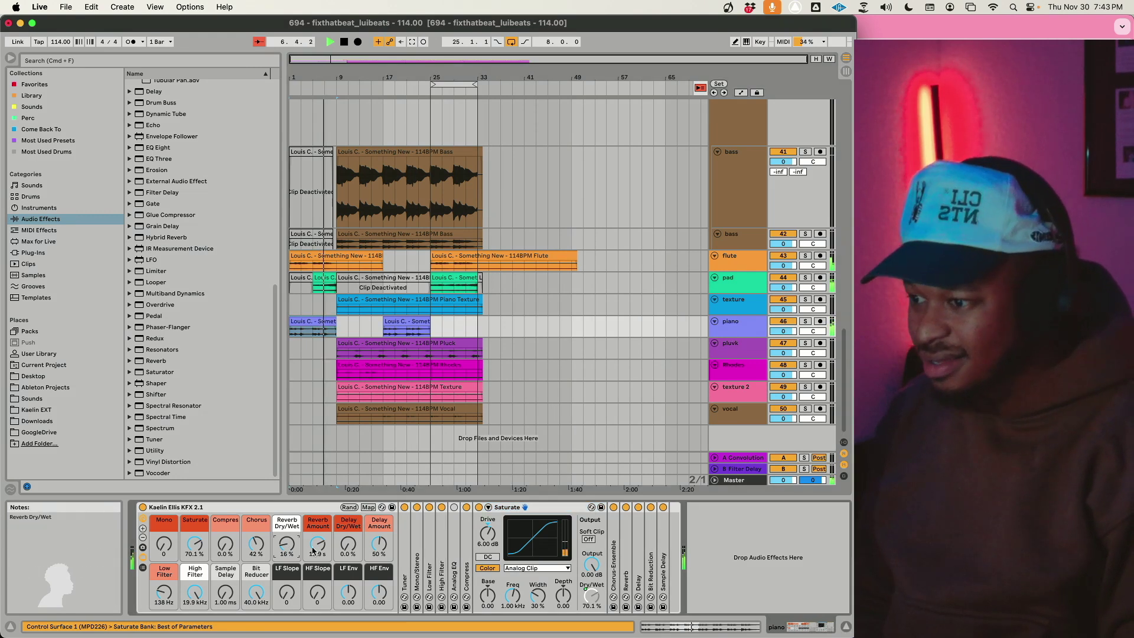
pyautogui.moveTo(287, 544); pyautogui.dragTo(287, 536)
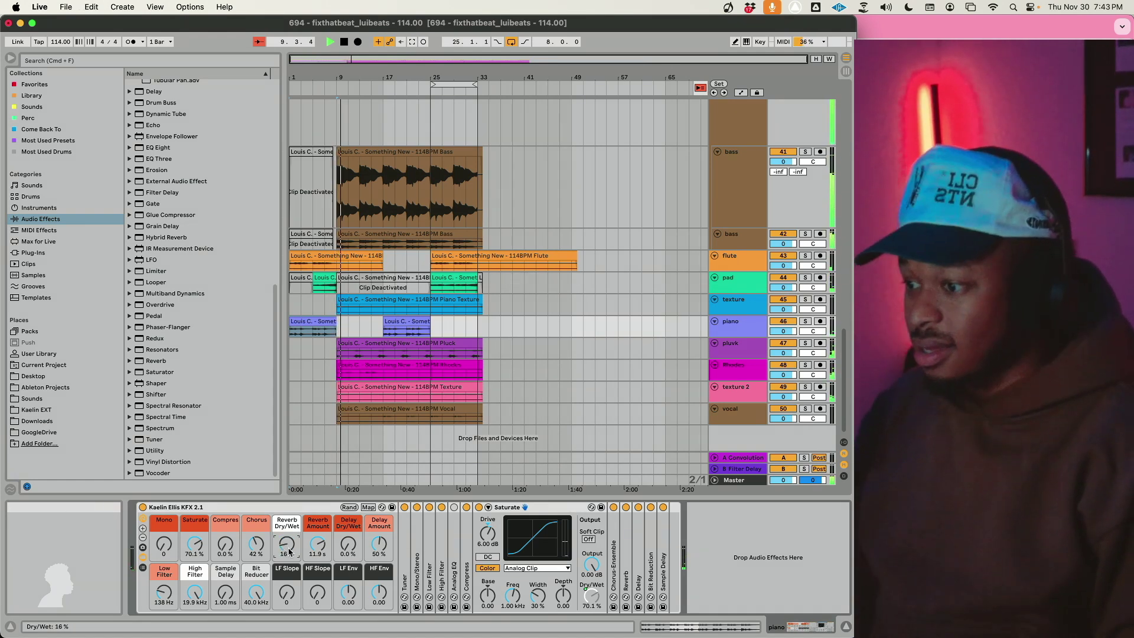
pyautogui.click(438, 369)
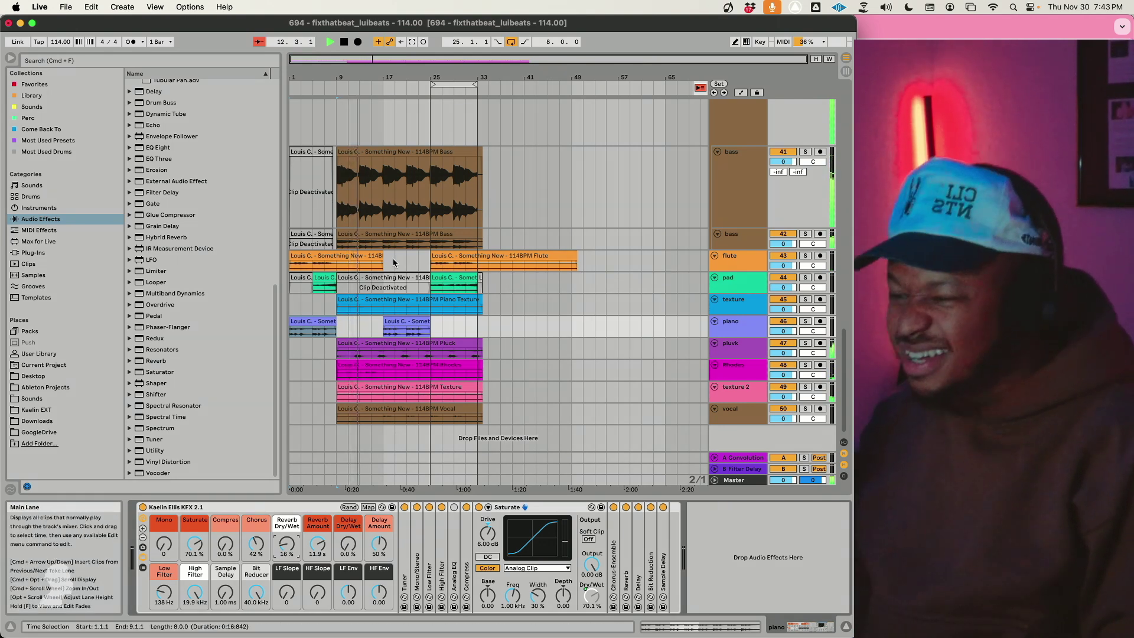
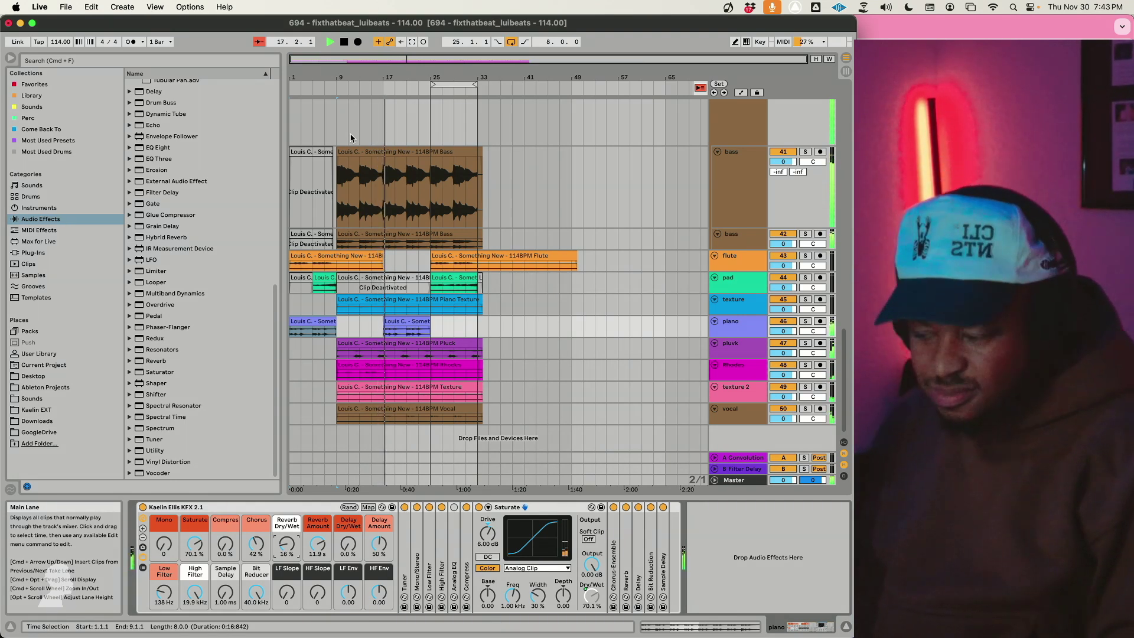
# Step: Arm the Omnisphere track for recording, then briefly open and close its plug-in window
pyautogui.scroll(15, 561, 281)
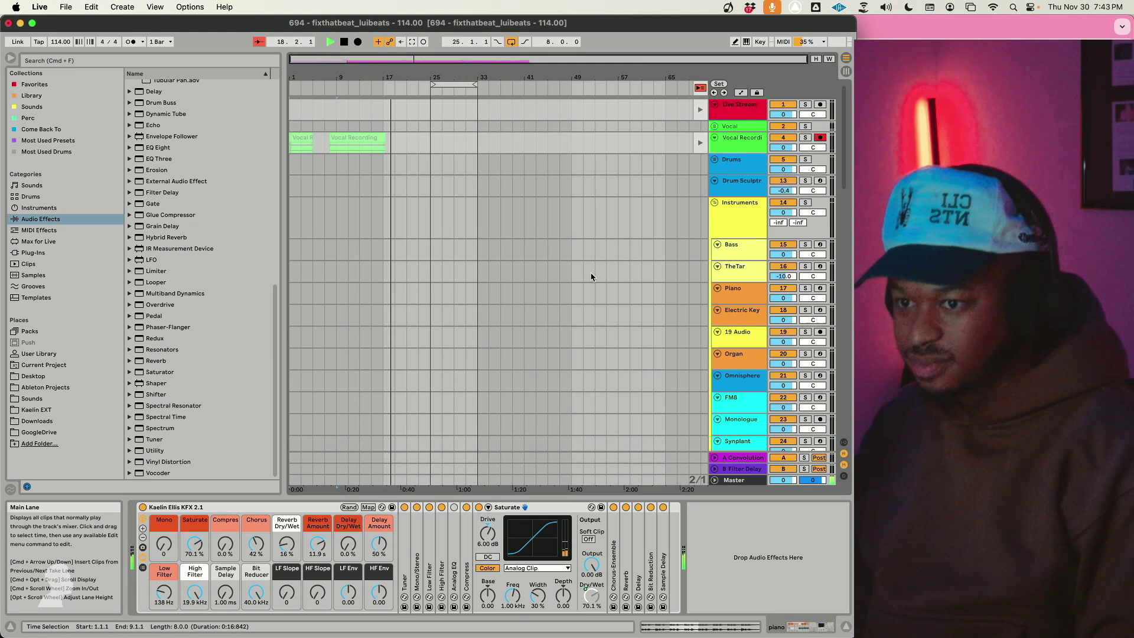
pyautogui.click(759, 250)
pyautogui.click(761, 253)
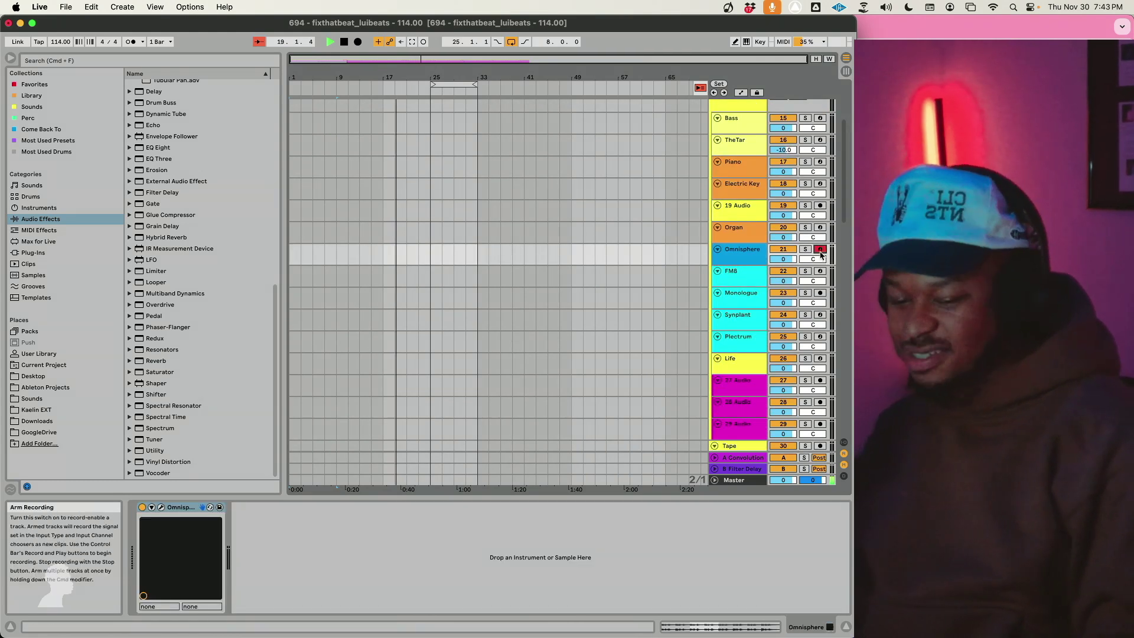
pyautogui.click(161, 510)
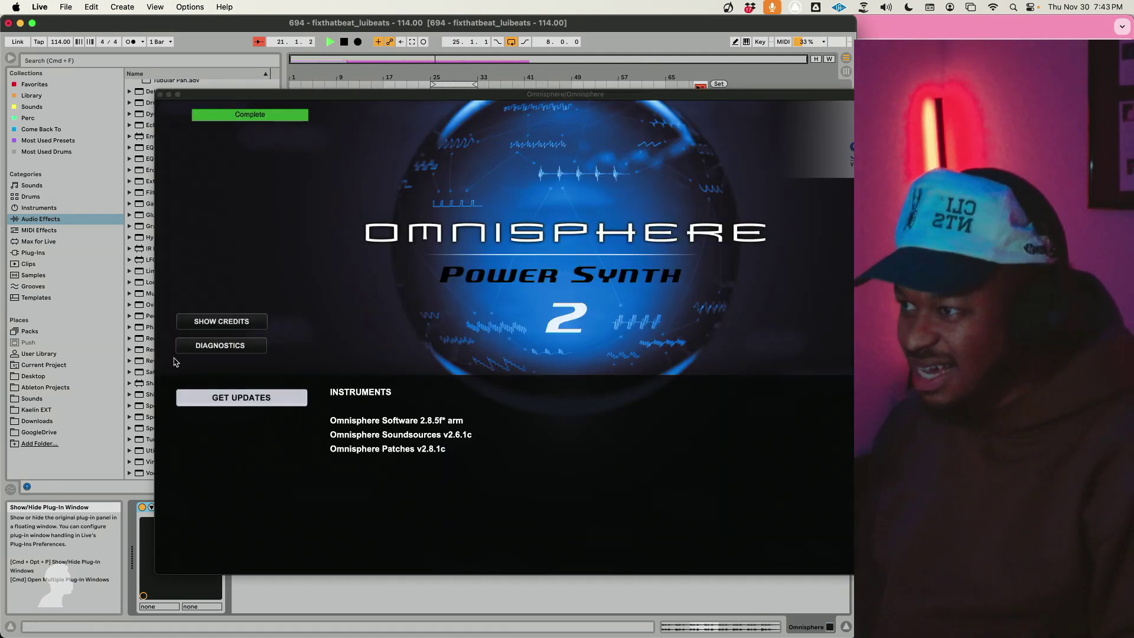
pyautogui.click(160, 94)
# Step: Select the hi hat track, then the pad track
pyautogui.scroll(-10, 395, 376)
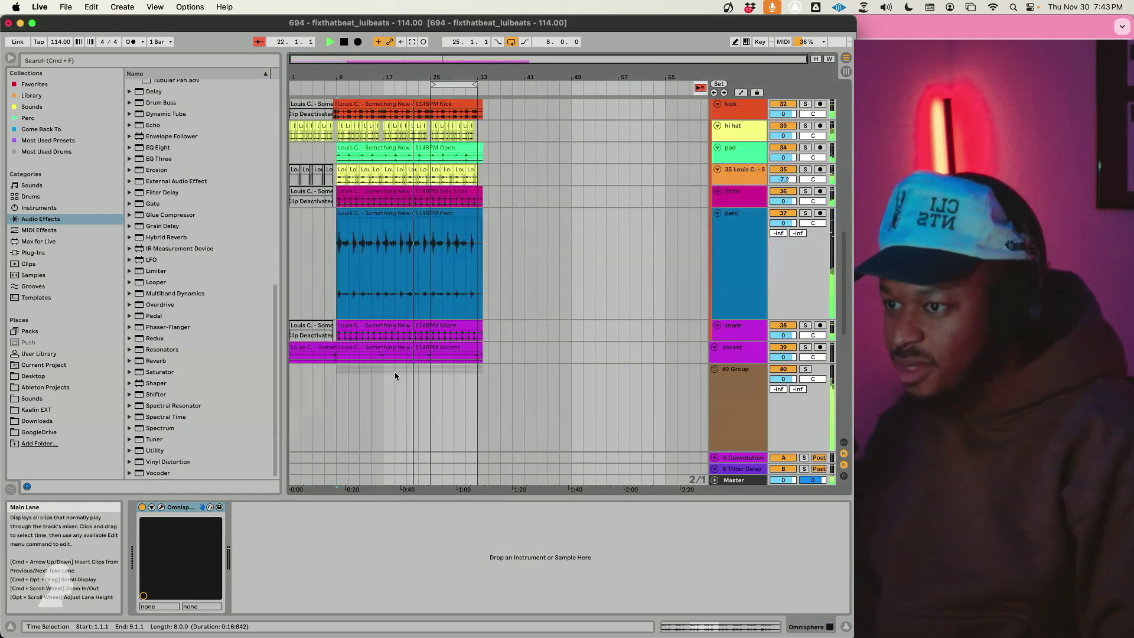
pyautogui.scroll(1, 395, 376)
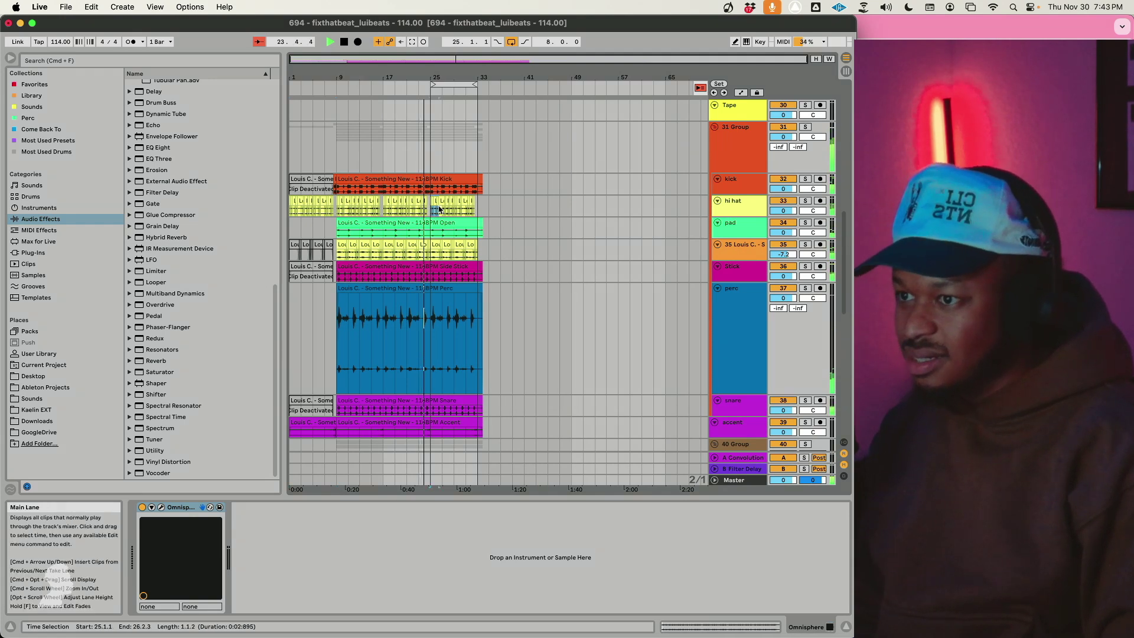
pyautogui.click(458, 216)
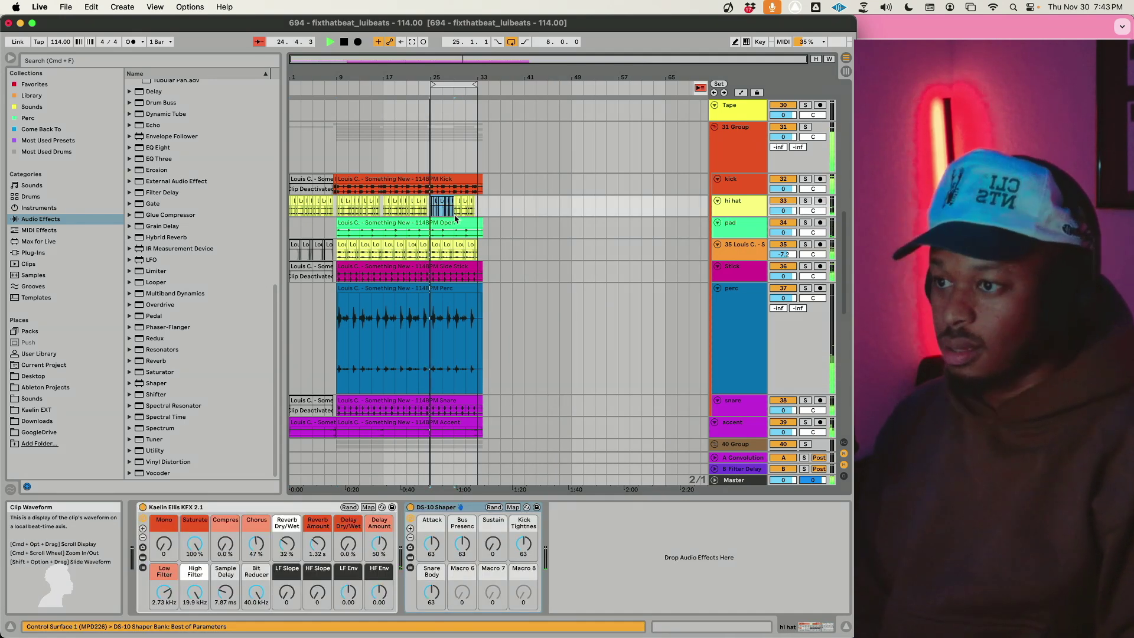
pyautogui.scroll(3, 719, 164)
pyautogui.scroll(-5, 720, 164)
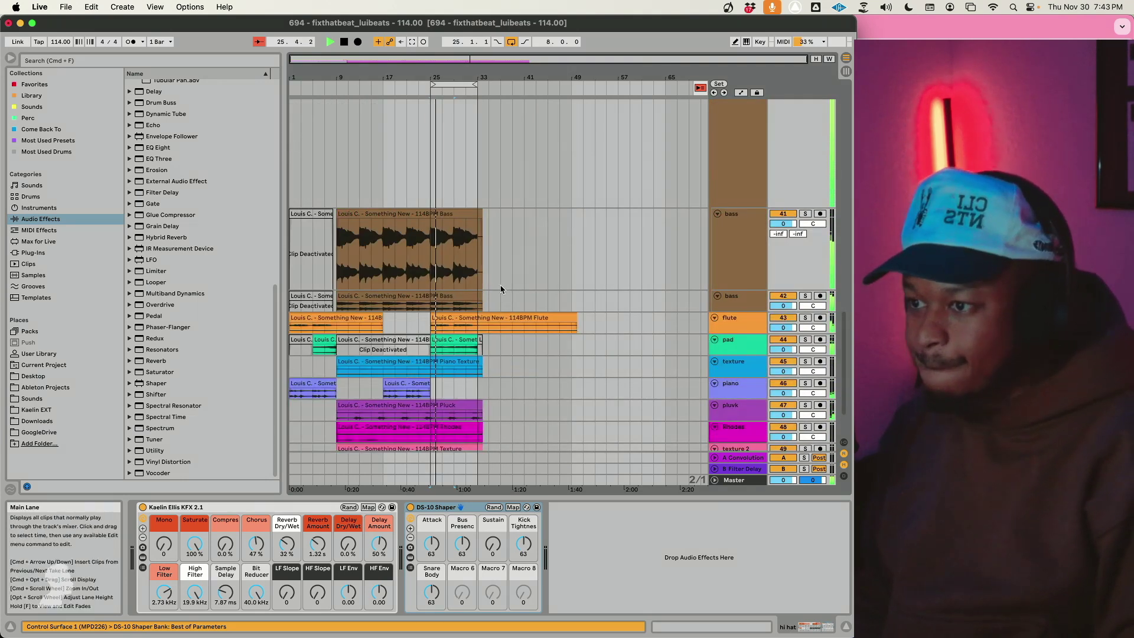
pyautogui.click(453, 336)
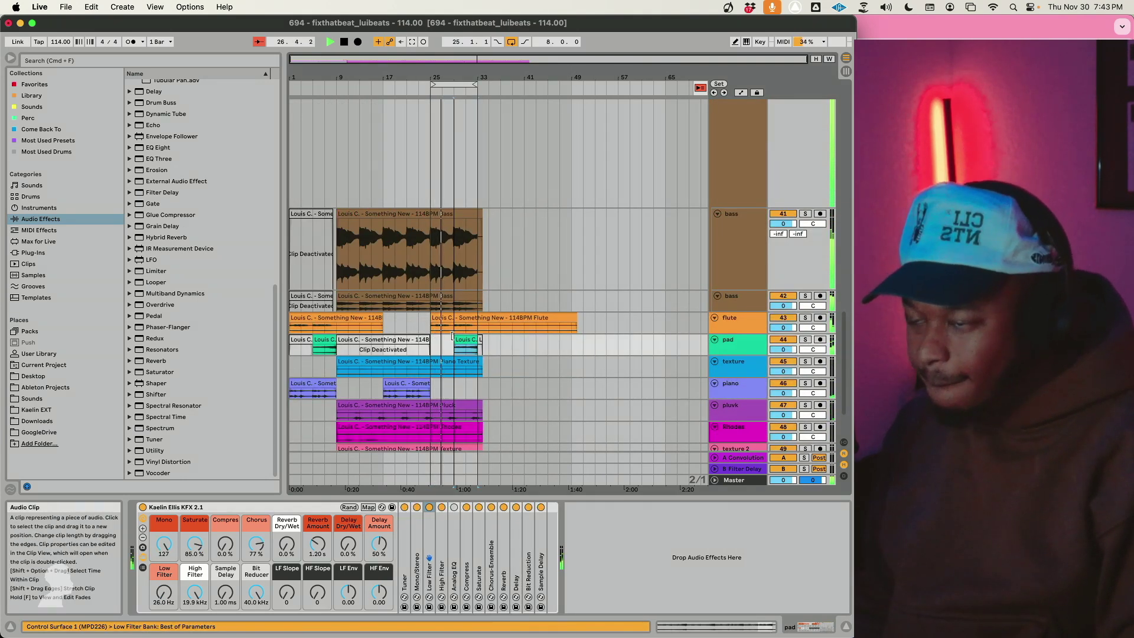
# Step: Duplicate bars 25–33 into bars 33–41 and extend the loop to end at bar 41
pyautogui.click(448, 85)
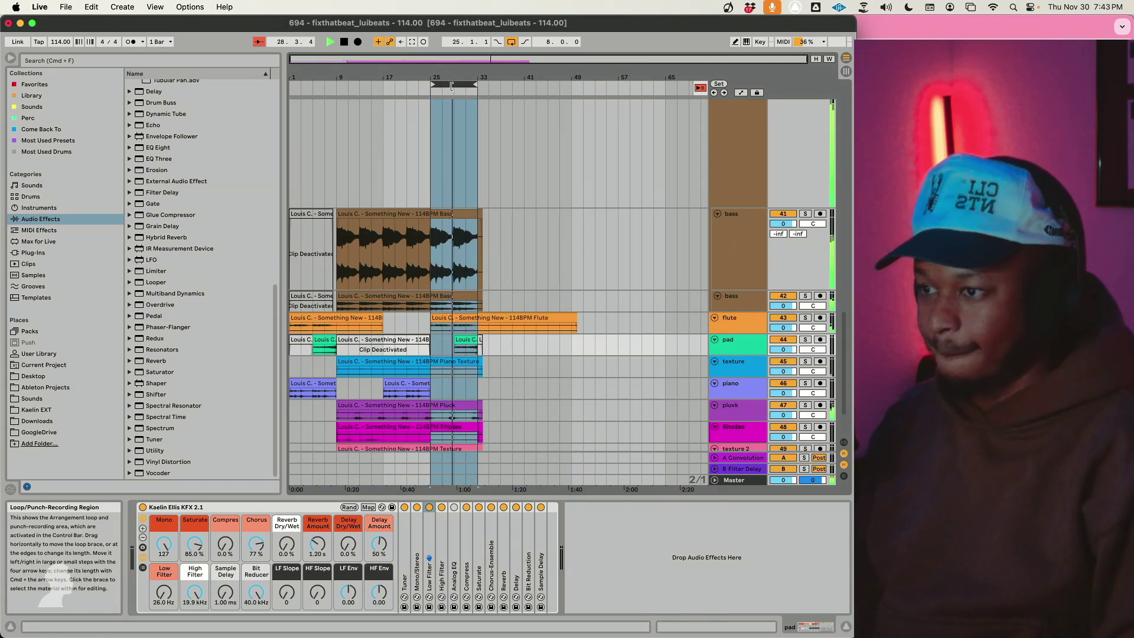
pyautogui.press('super+d')
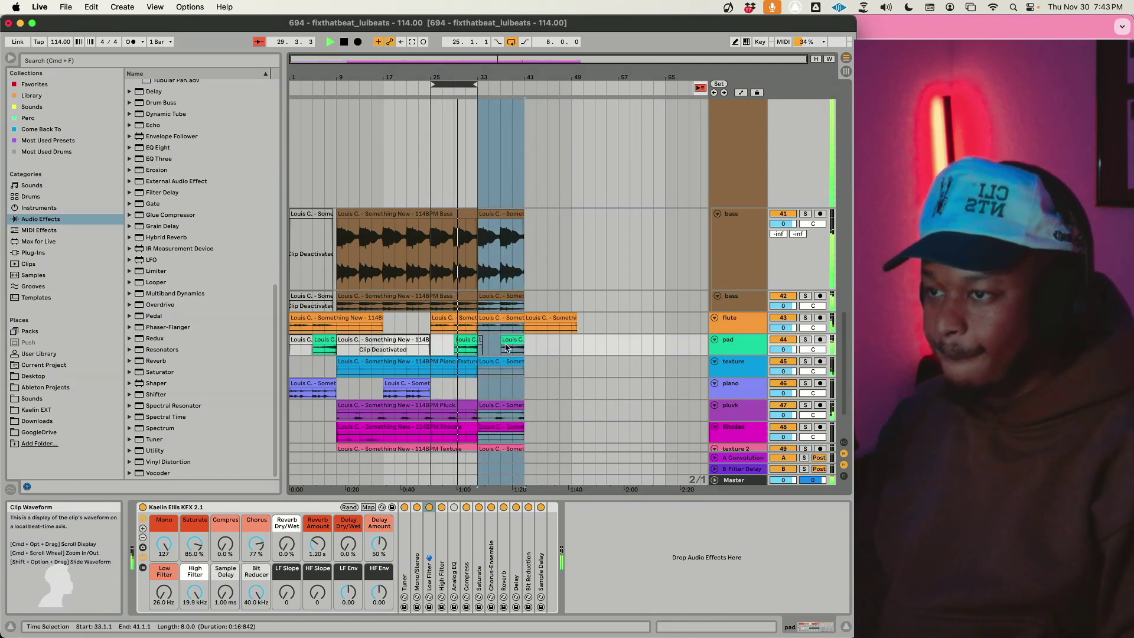
pyautogui.moveTo(477, 86); pyautogui.dragTo(521, 87)
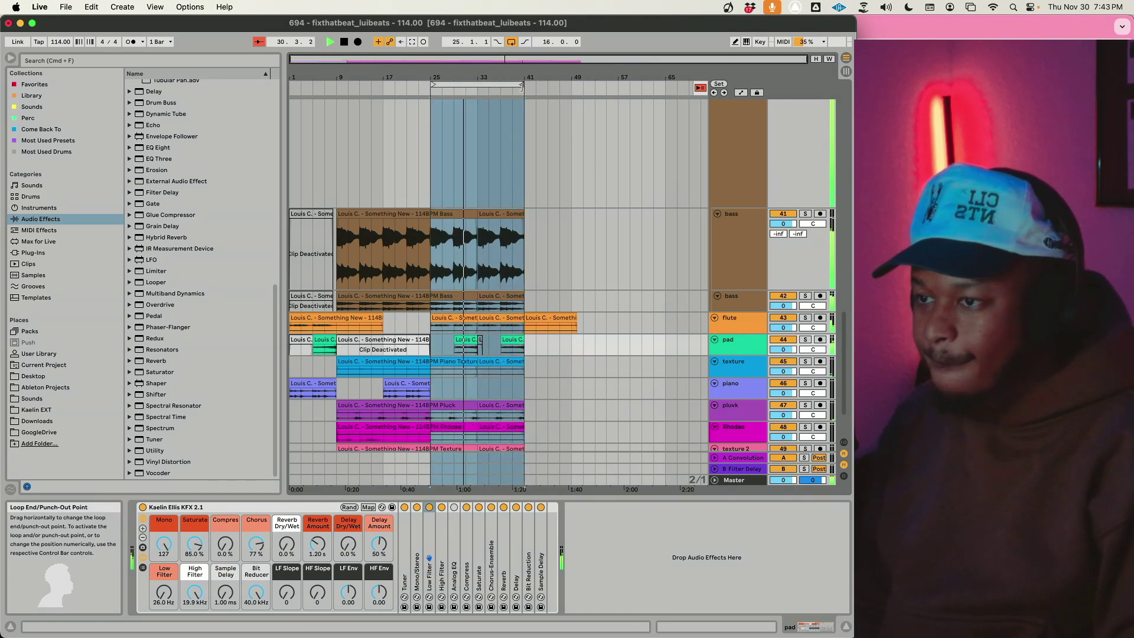
# Step: Deactivate both repeated bass clips at bar 33
pyautogui.click(410, 384)
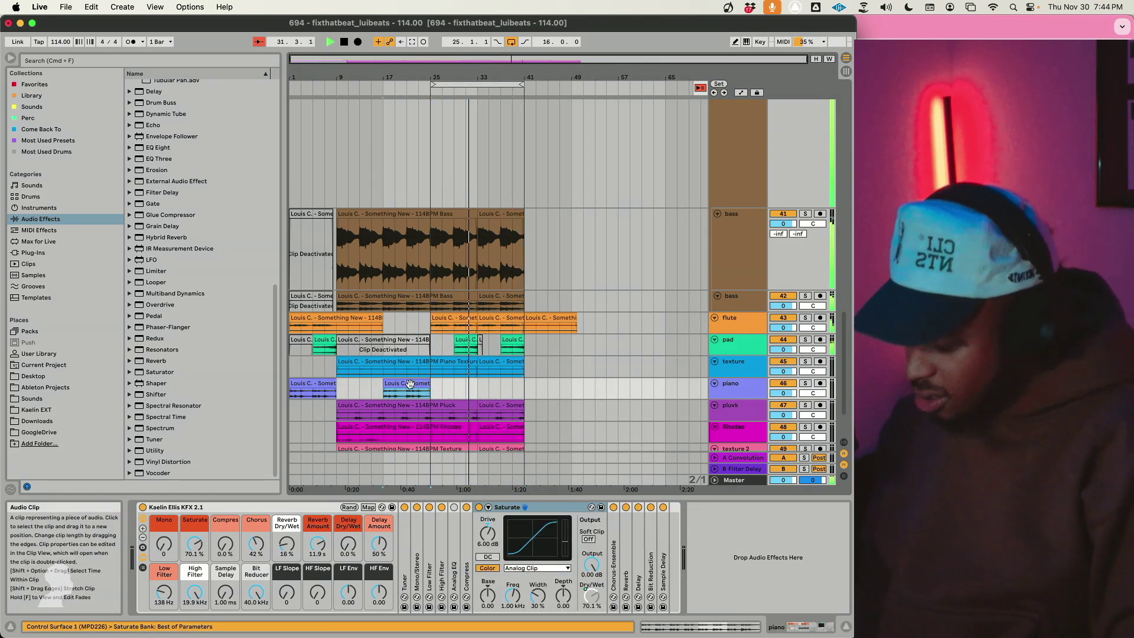
pyautogui.scroll(4, 509, 382)
pyautogui.scroll(1, 509, 382)
pyautogui.click(499, 345)
pyautogui.keyDown('shift'); pyautogui.click(499, 428); pyautogui.keyUp('shift')
pyautogui.press('0')
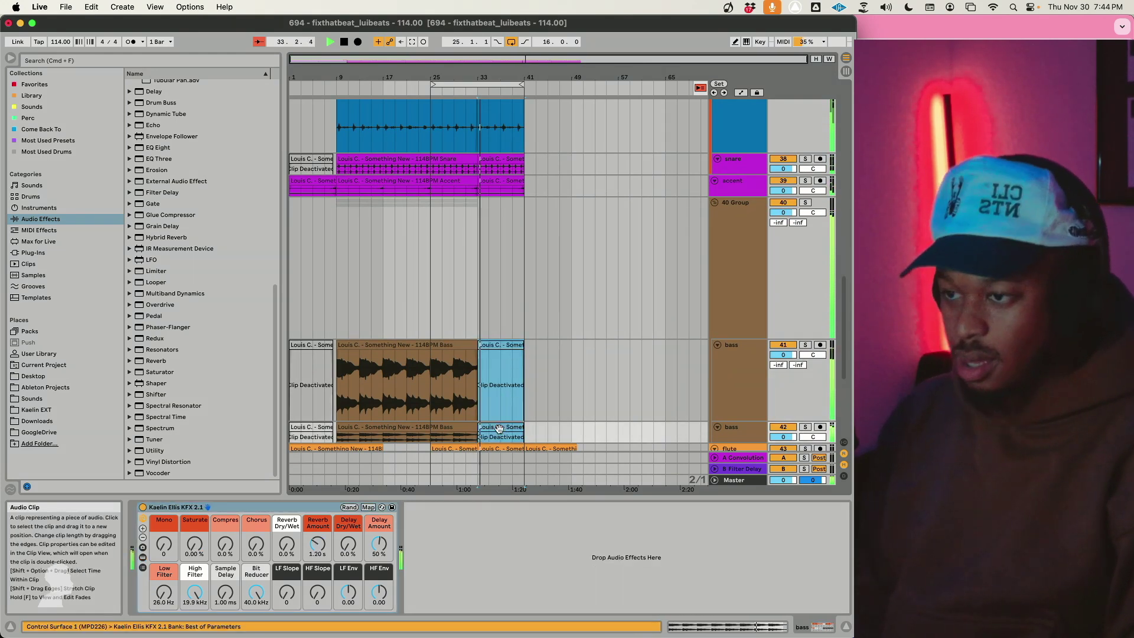
pyautogui.scroll(-7, 501, 420)
pyautogui.scroll(15, 530, 373)
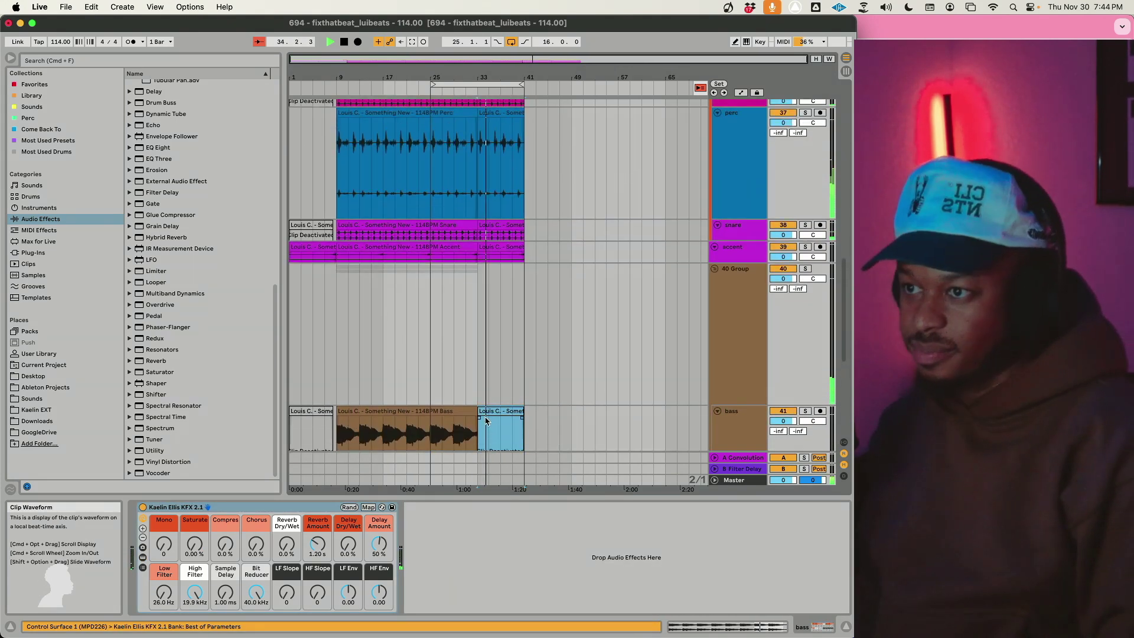
pyautogui.scroll(10, 529, 372)
# Step: Open the Omnisphere track's plug-in window, dismiss the splash screen, and show the Layer A page
pyautogui.click(746, 263)
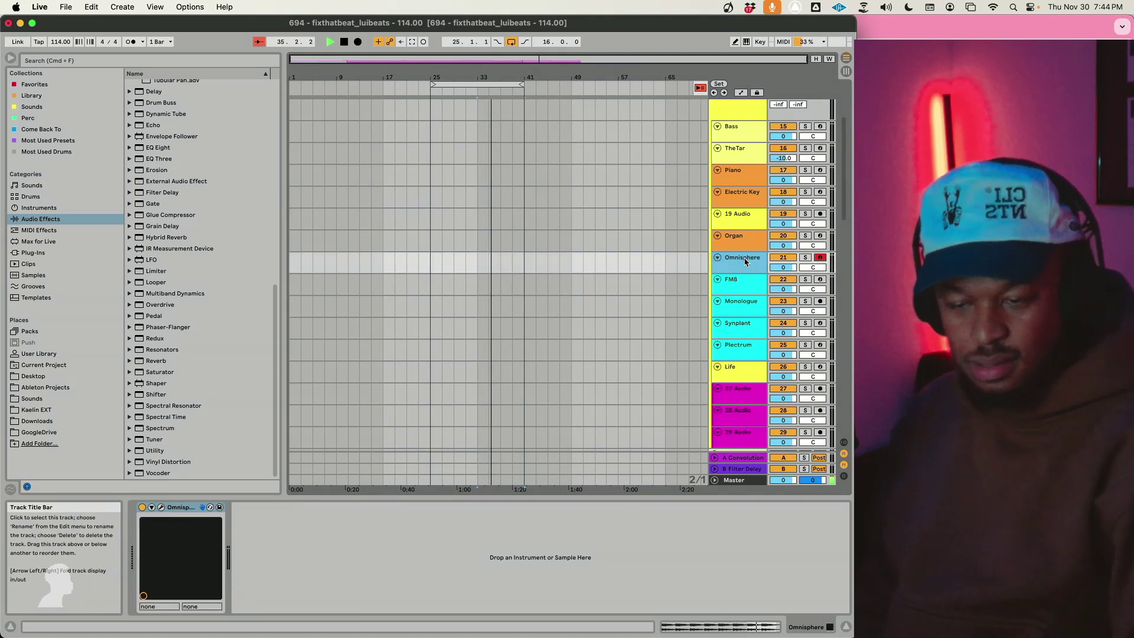
pyautogui.scroll(2, 739, 271)
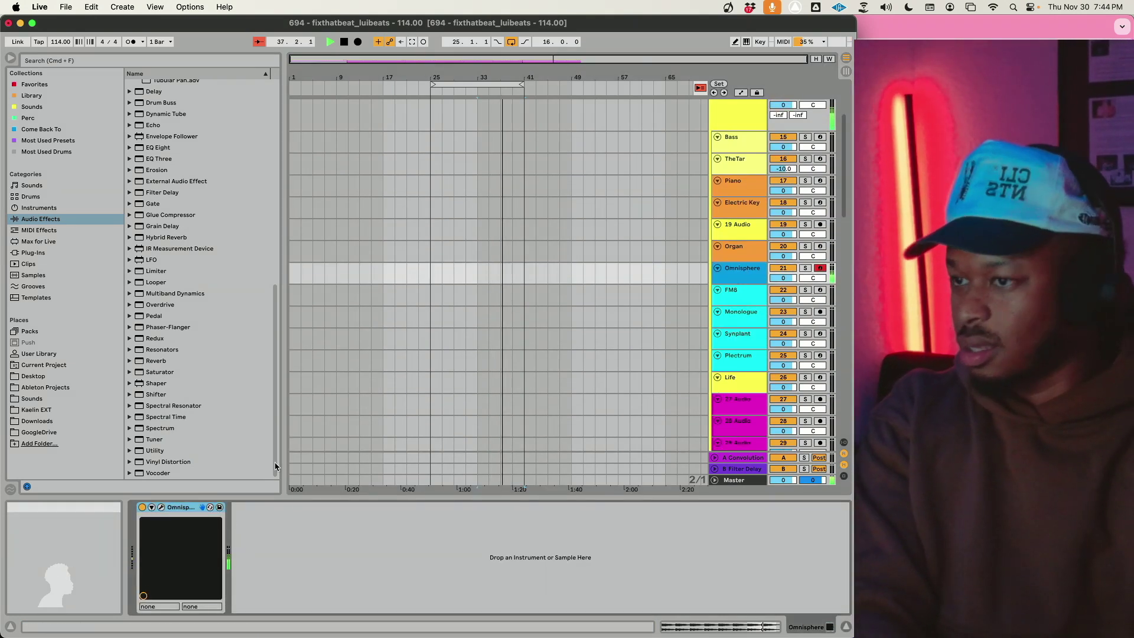
pyautogui.click(161, 507)
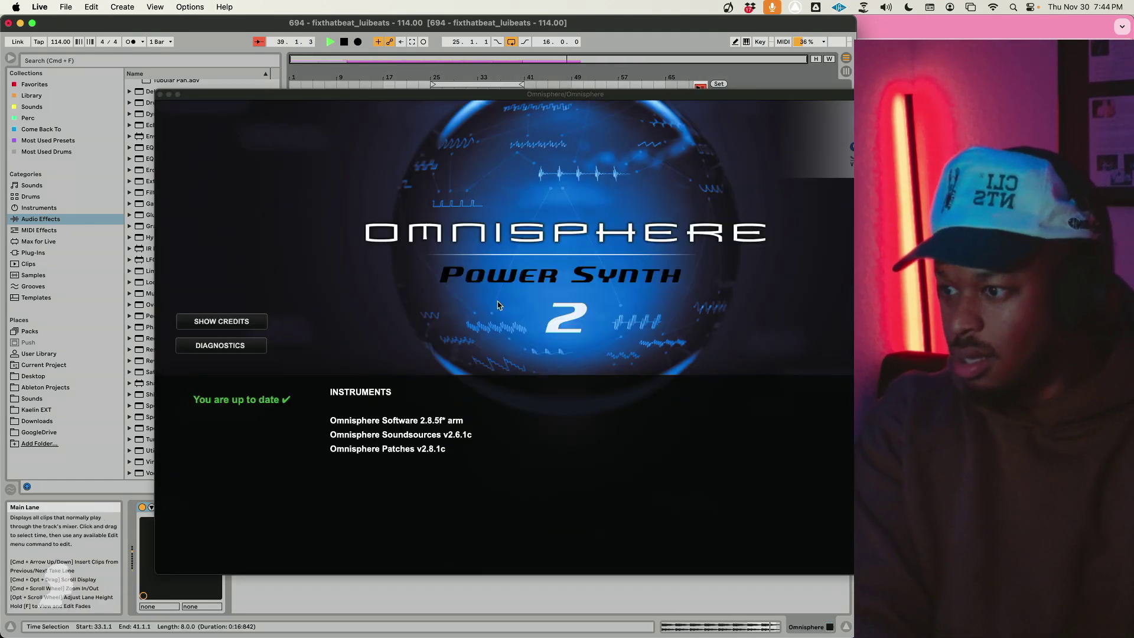
pyautogui.click(510, 458)
pyautogui.click(608, 261)
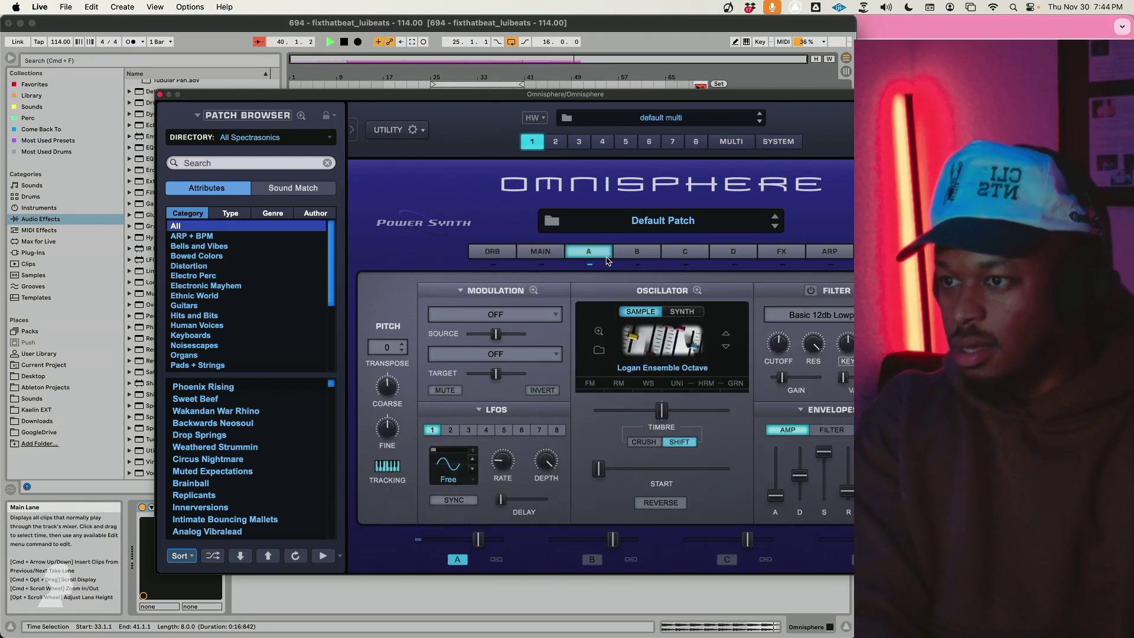
# Step: Filter Layer A's soundsources to C-64 and audition Chip Arp 1 through 4
pyautogui.click(655, 330)
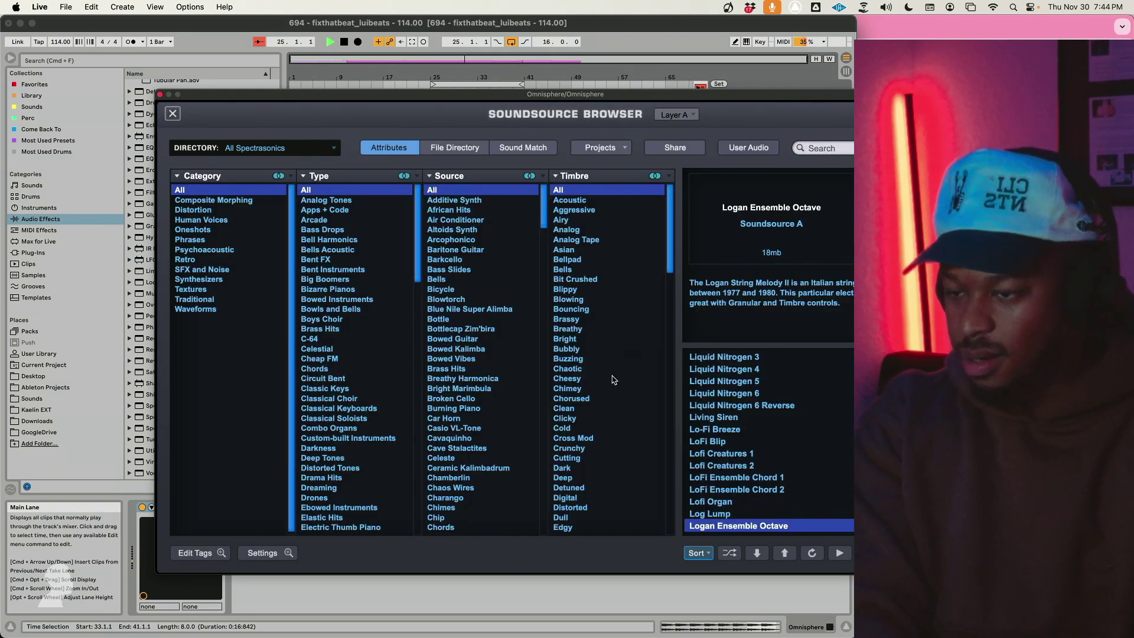
pyautogui.click(339, 337)
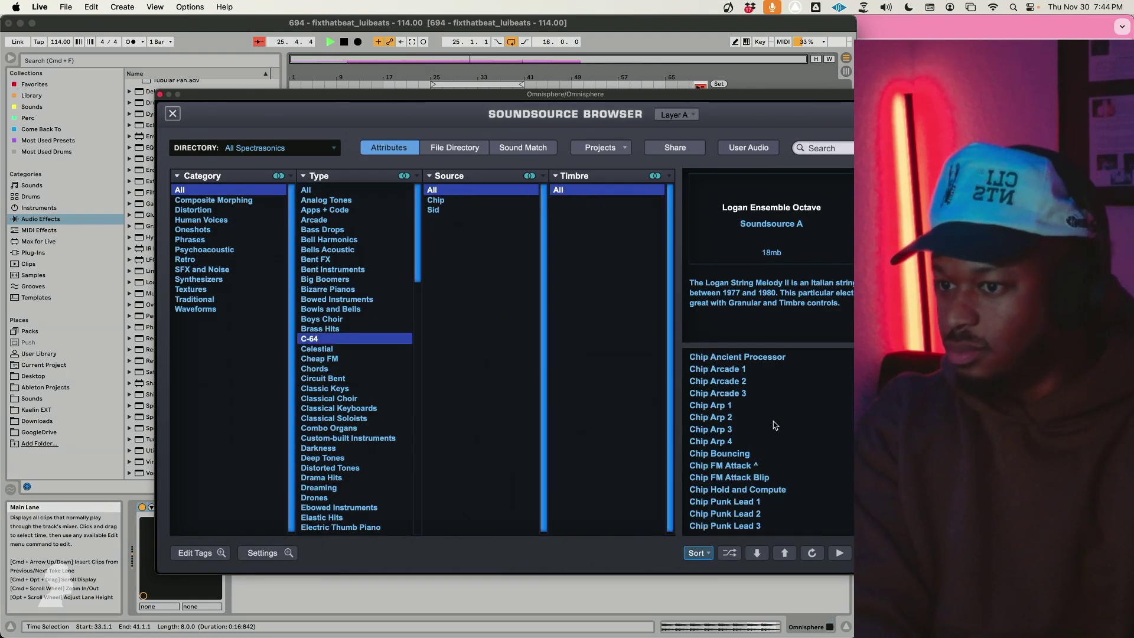
pyautogui.click(816, 442)
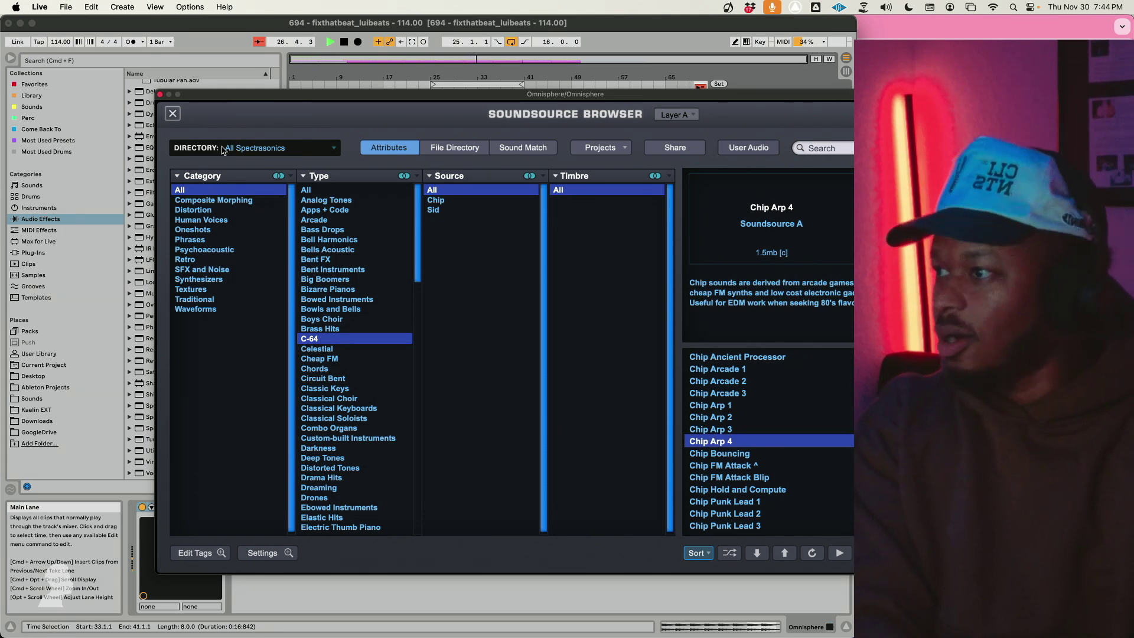
pyautogui.click(752, 427)
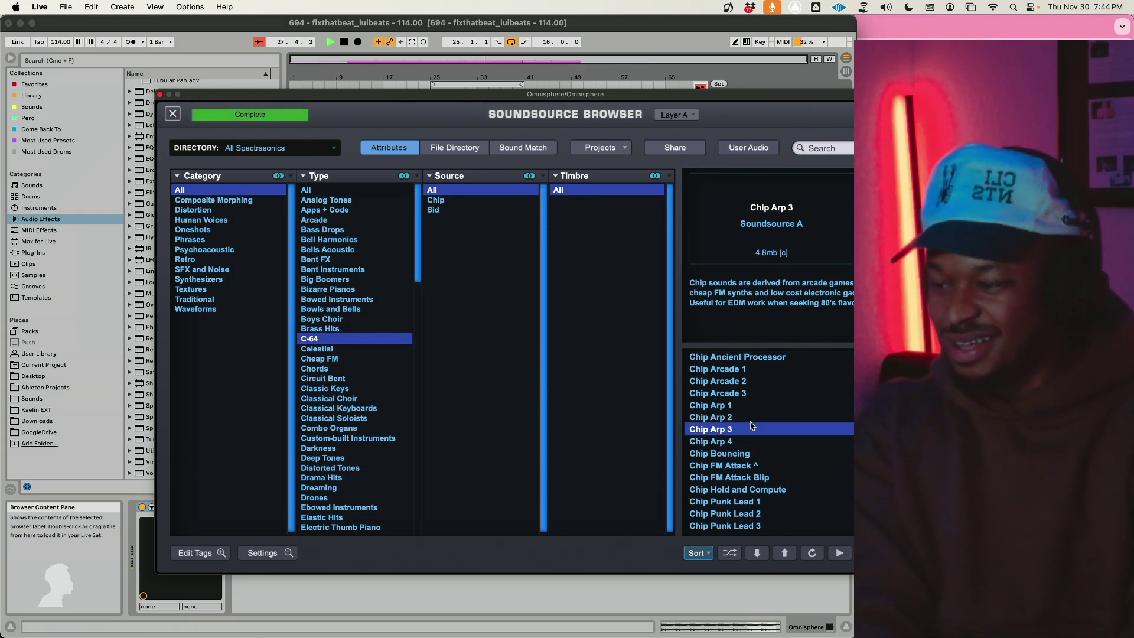
pyautogui.moveTo(596, 107); pyautogui.dragTo(429, 116)
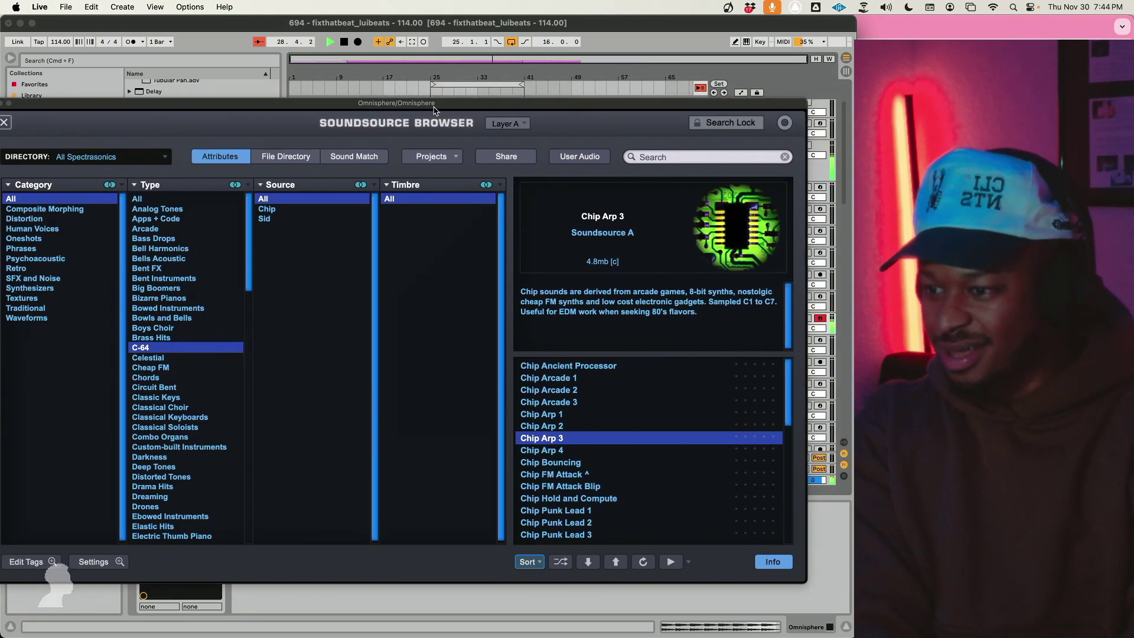
pyautogui.click(542, 417)
pyautogui.click(543, 432)
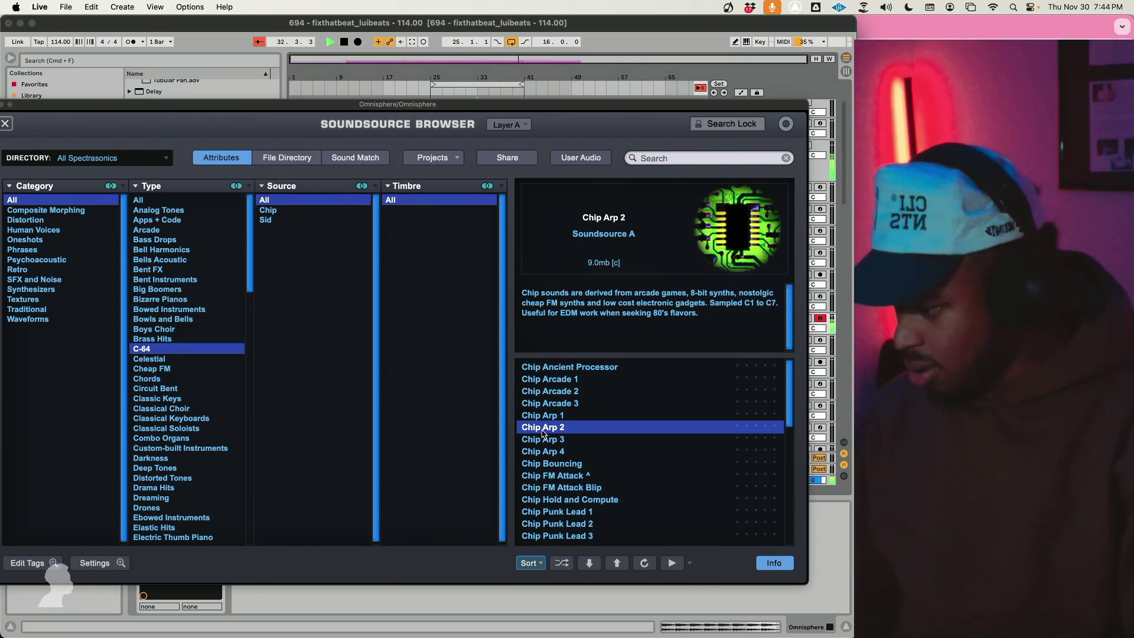
# Step: Step through the Chip Punk and SID sounds and settle on SID Mixwave 3
pyautogui.press('Down')
pyautogui.press('Down')
pyautogui.press('Down')
pyautogui.press('Up')
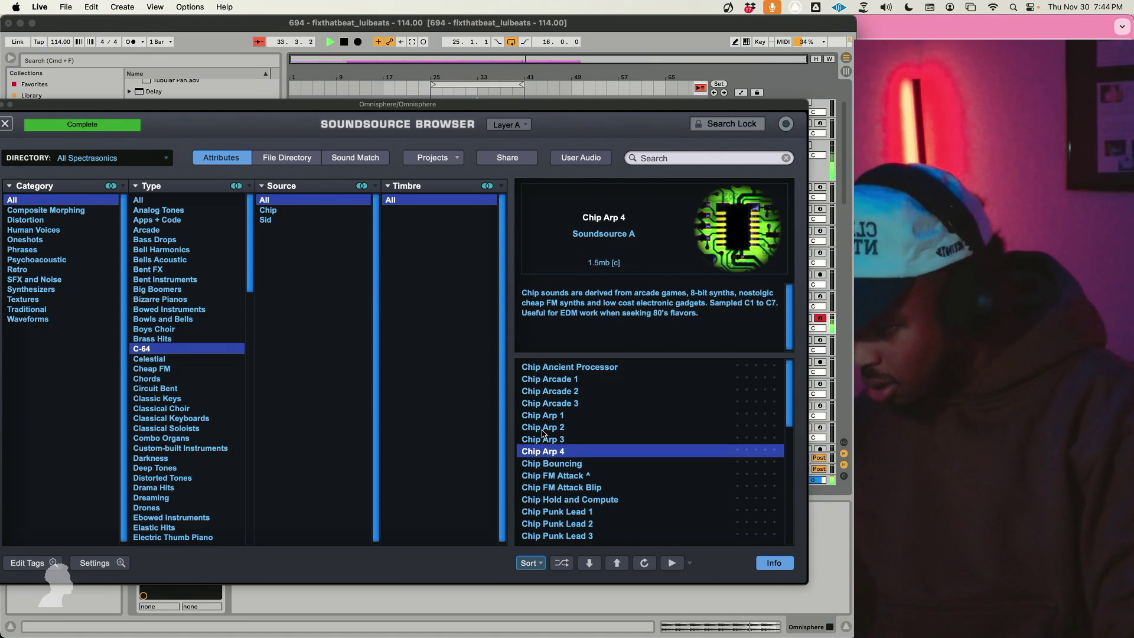
pyautogui.press('Down')
pyautogui.press('Down')
pyautogui.press('Down')
pyautogui.press('Down')
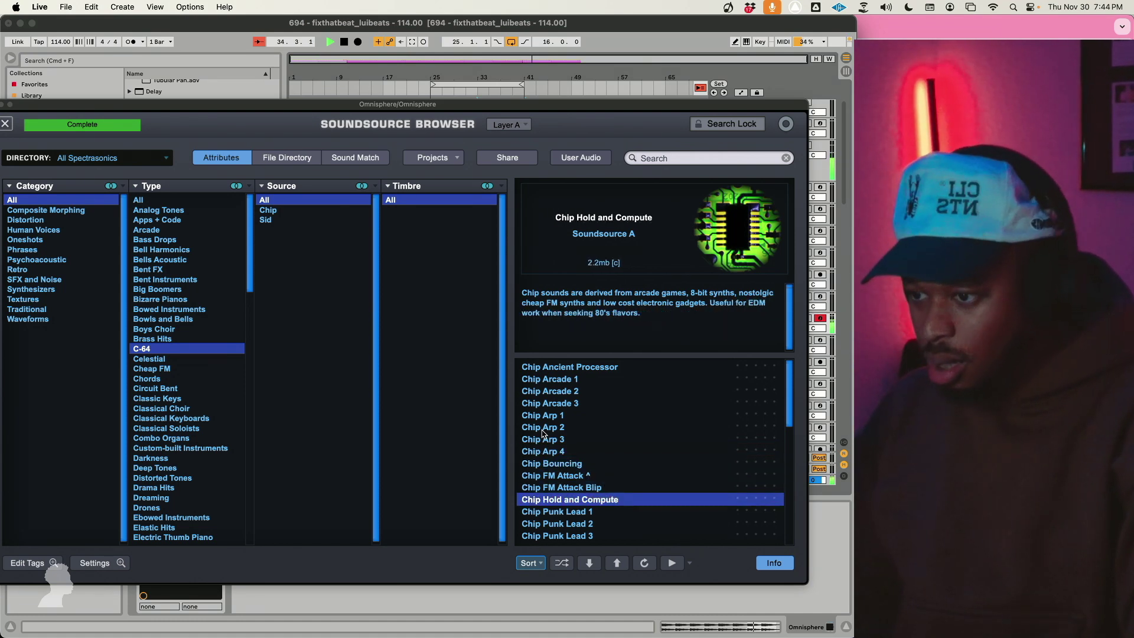
pyautogui.press('Down')
pyautogui.press('Down')
pyautogui.press('Down')
pyautogui.press('Down')
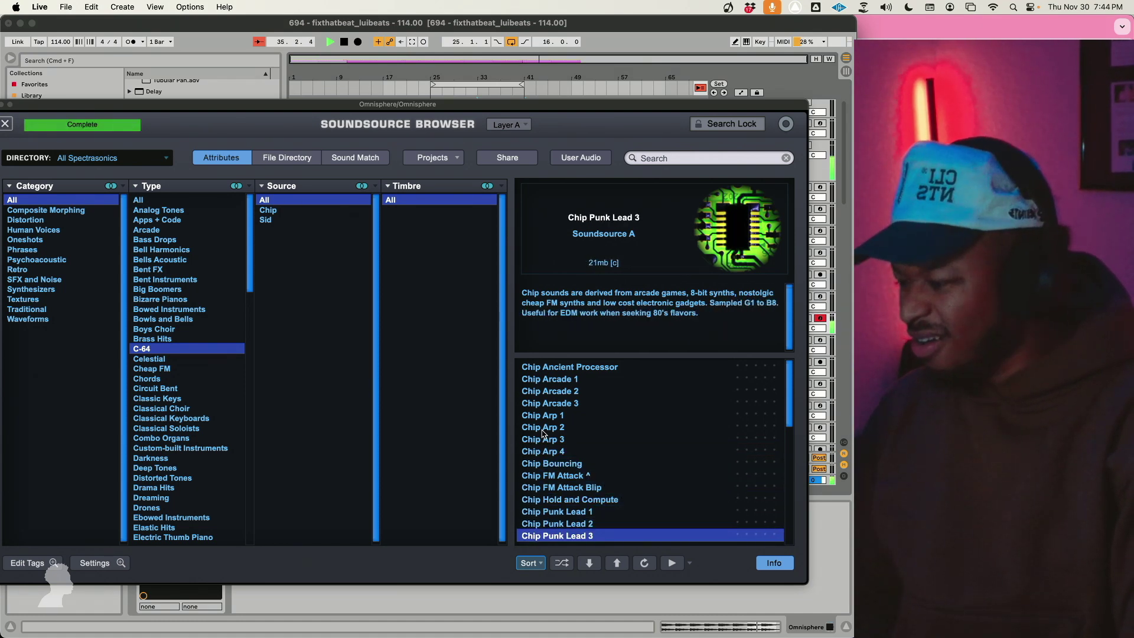
pyautogui.press('Down')
pyautogui.press('Down')
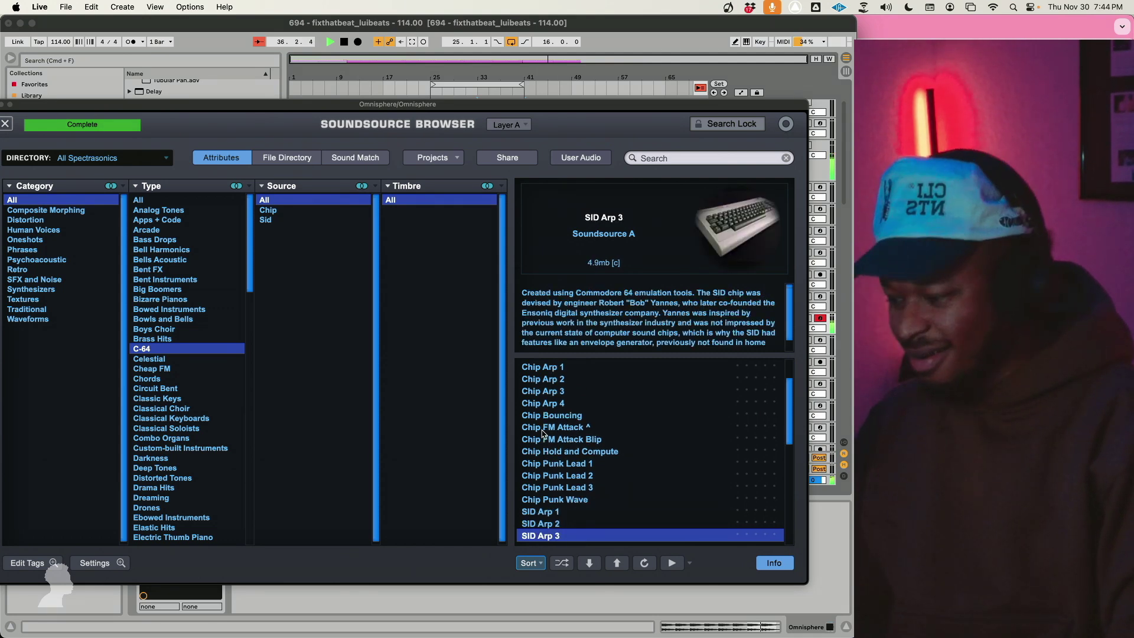
pyautogui.press('Down')
pyautogui.press('Down')
pyautogui.press('Down')
pyautogui.press('Up')
pyautogui.press('Up')
pyautogui.press('Up')
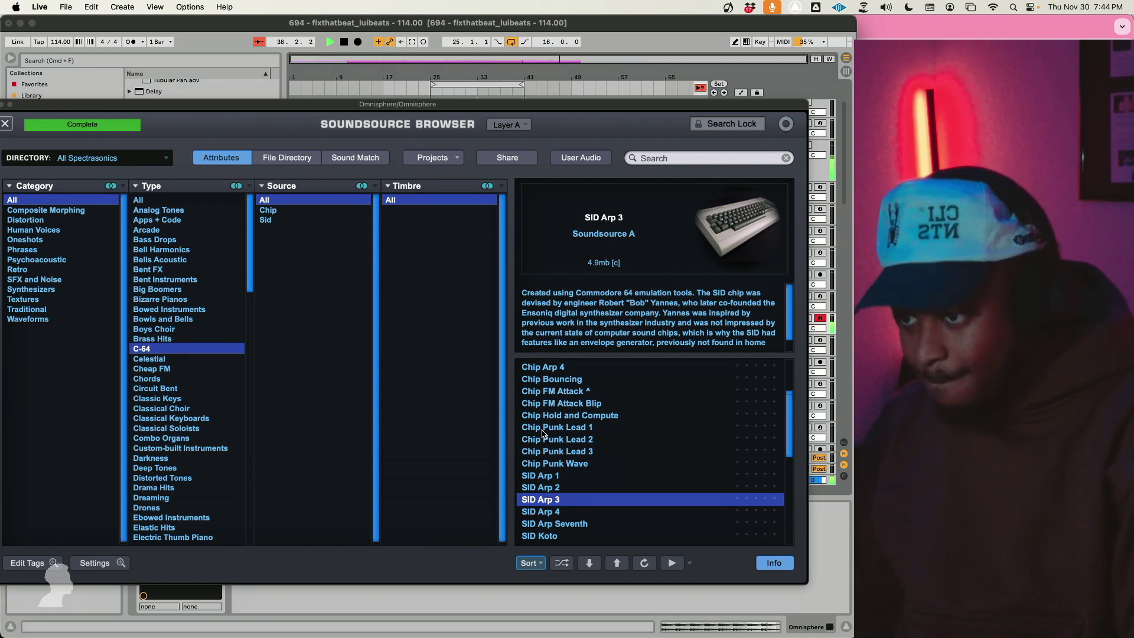
pyautogui.press('Down')
pyautogui.press('Down')
pyautogui.press('Down')
pyautogui.press('Down')
pyautogui.press('Down')
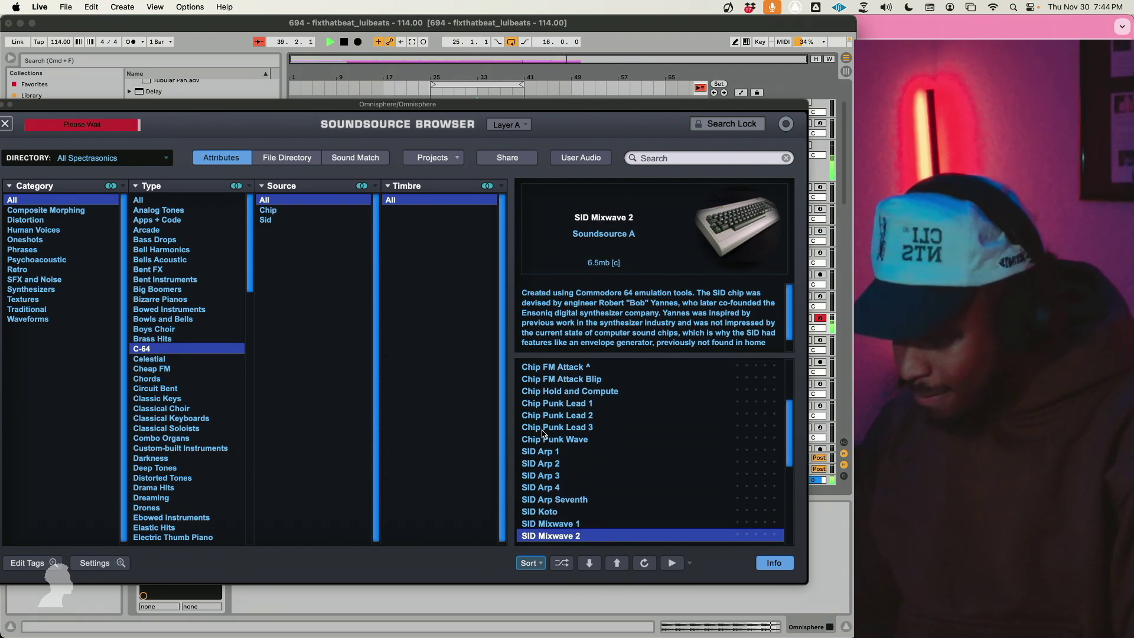
pyautogui.press('Down')
pyautogui.press('Up')
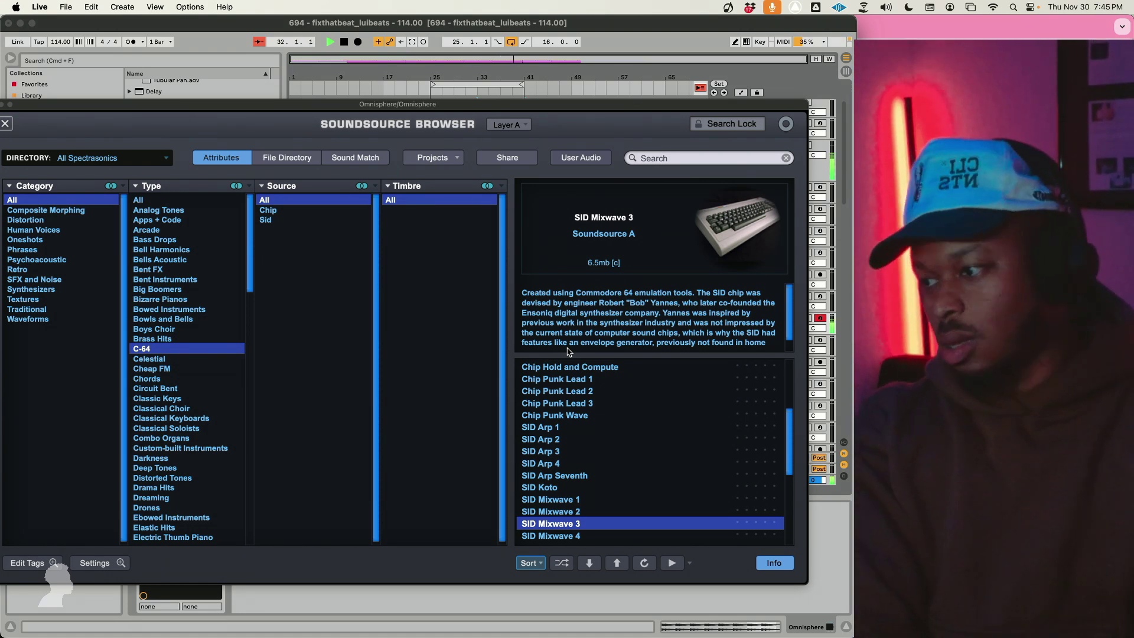
pyautogui.scroll(-2, 568, 348)
# Step: Set SID Mixwave 3's timbre near minimum, sample start at the end, reverse off, and show Live's Favorites
pyautogui.click(9, 126)
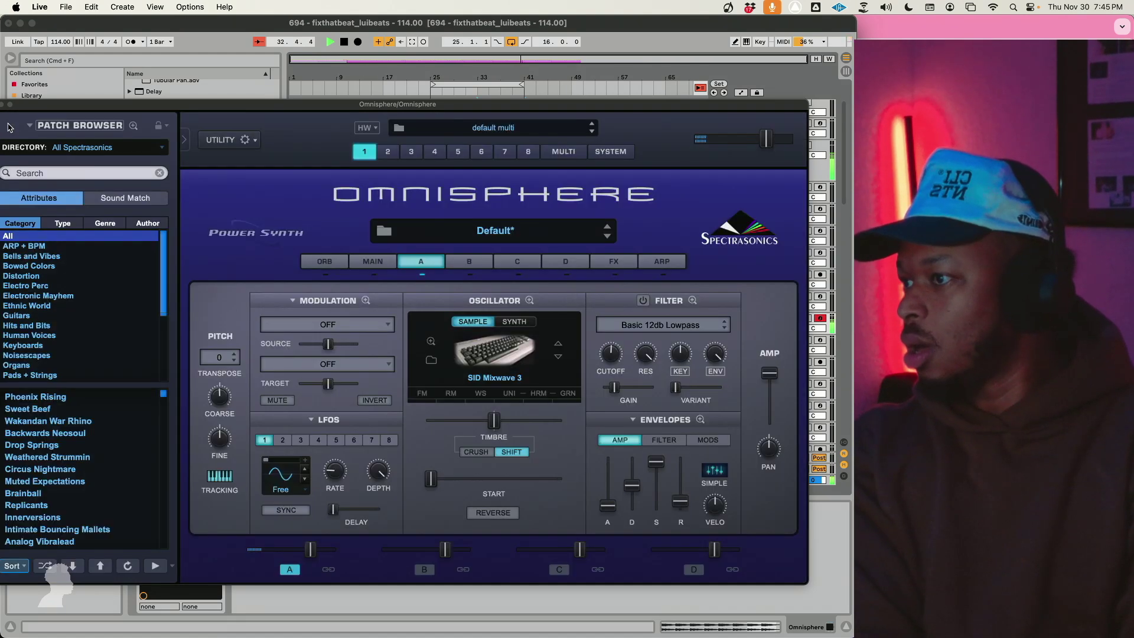
pyautogui.moveTo(38, 107); pyautogui.dragTo(283, 112)
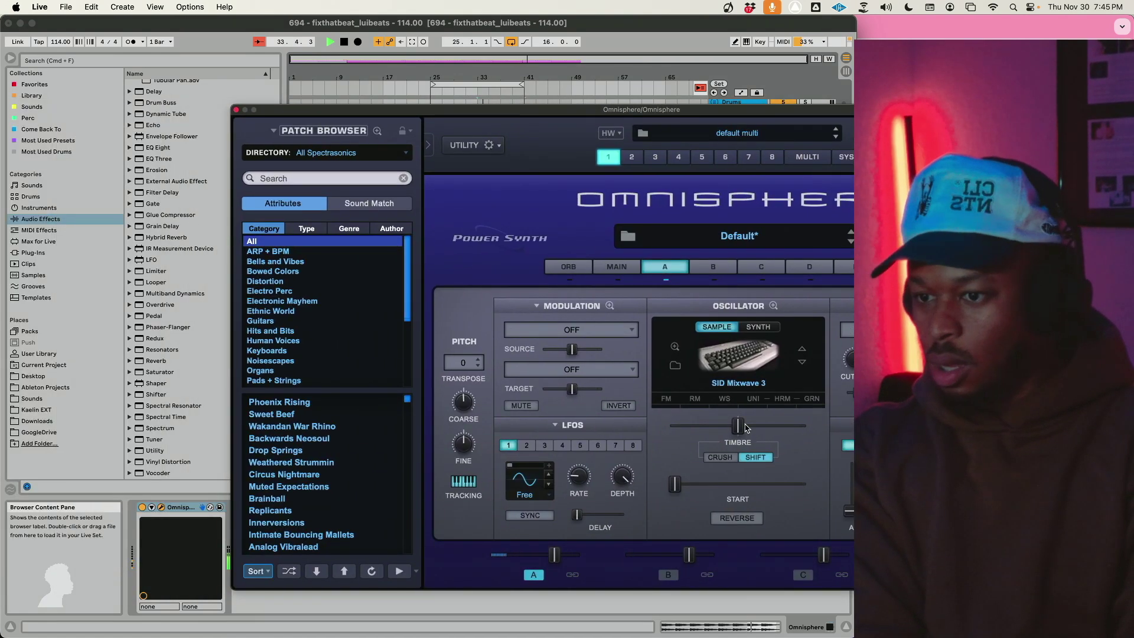
pyautogui.moveTo(733, 432); pyautogui.dragTo(795, 437)
pyautogui.moveTo(674, 484); pyautogui.dragTo(801, 484)
pyautogui.click(737, 518)
pyautogui.moveTo(801, 426); pyautogui.dragTo(635, 443)
pyautogui.click(750, 519)
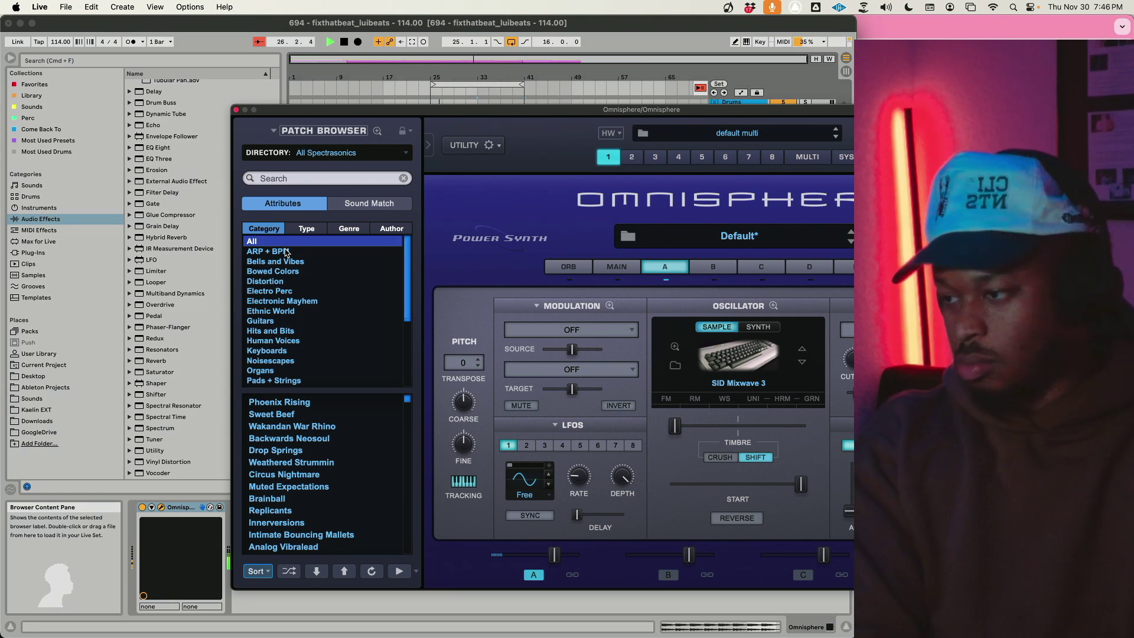
pyautogui.click(34, 83)
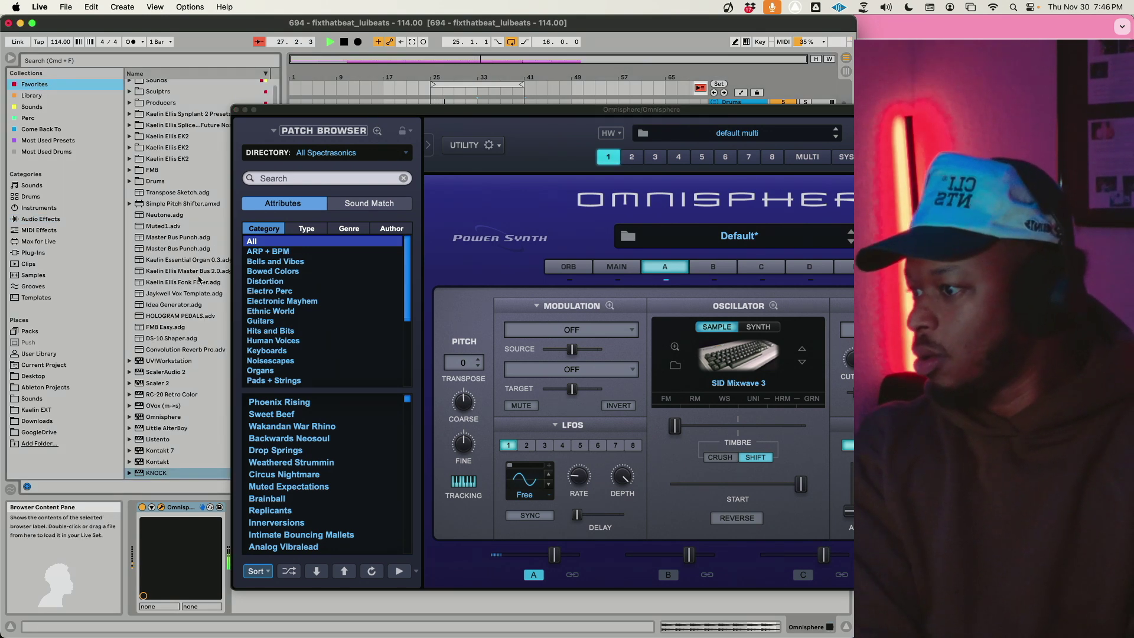
pyautogui.scroll(-3, 179, 425)
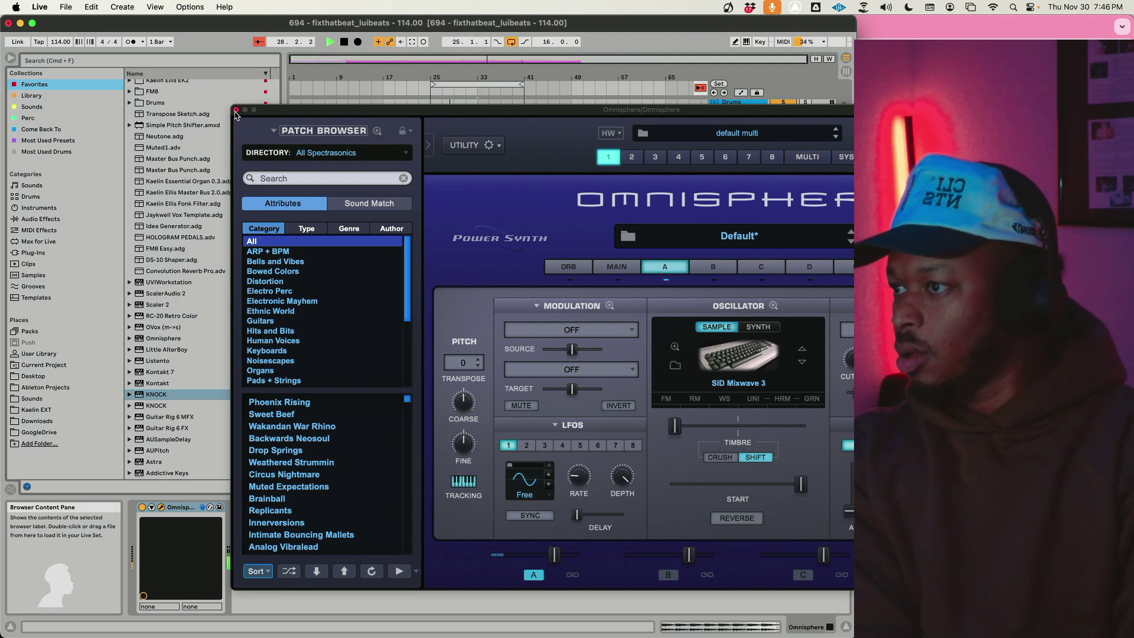
# Step: Reopen the Omnisphere window and detune the layer's fine tuning downward
pyautogui.click(236, 110)
pyautogui.scroll(-5, 738, 347)
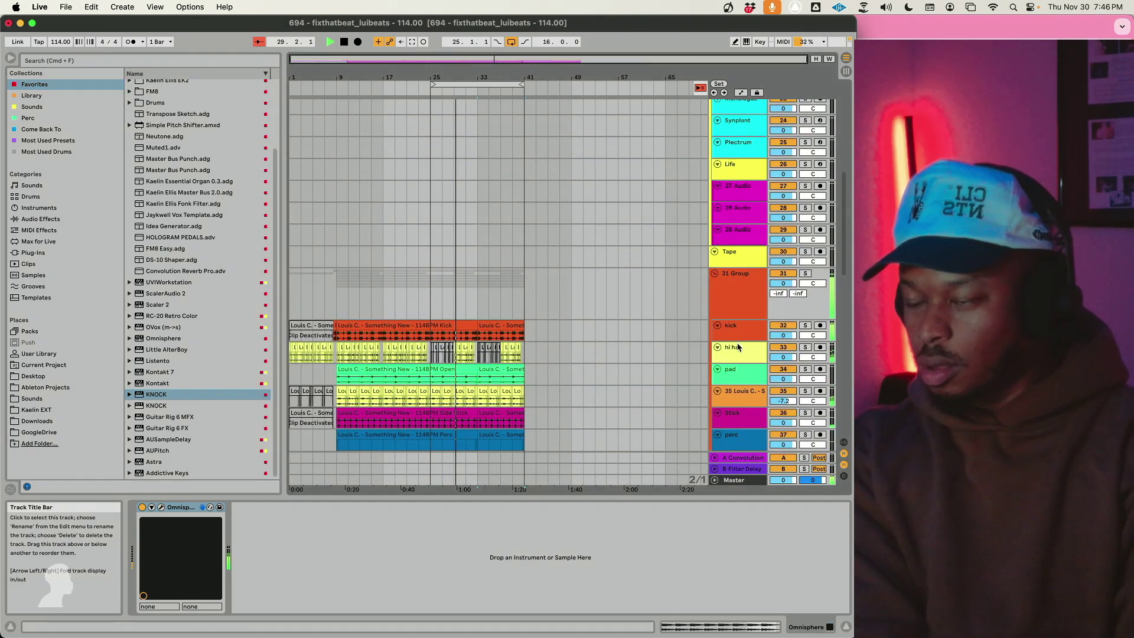
pyautogui.scroll(-5, 741, 348)
pyautogui.scroll(3, 759, 338)
pyautogui.scroll(10, 744, 331)
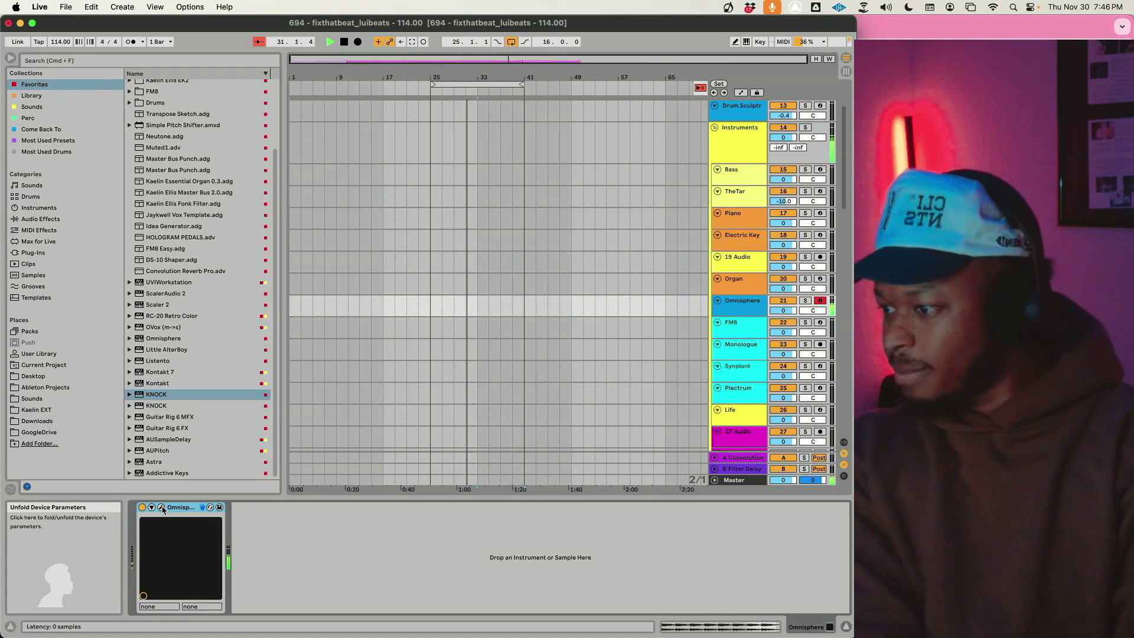
pyautogui.click(162, 508)
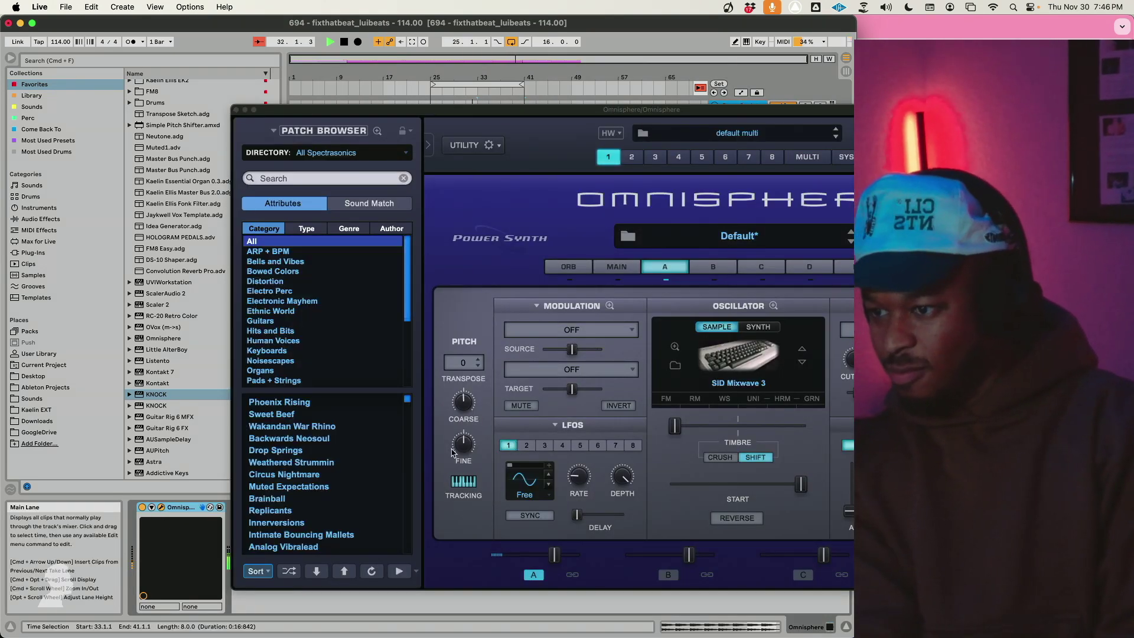
pyautogui.click(462, 444)
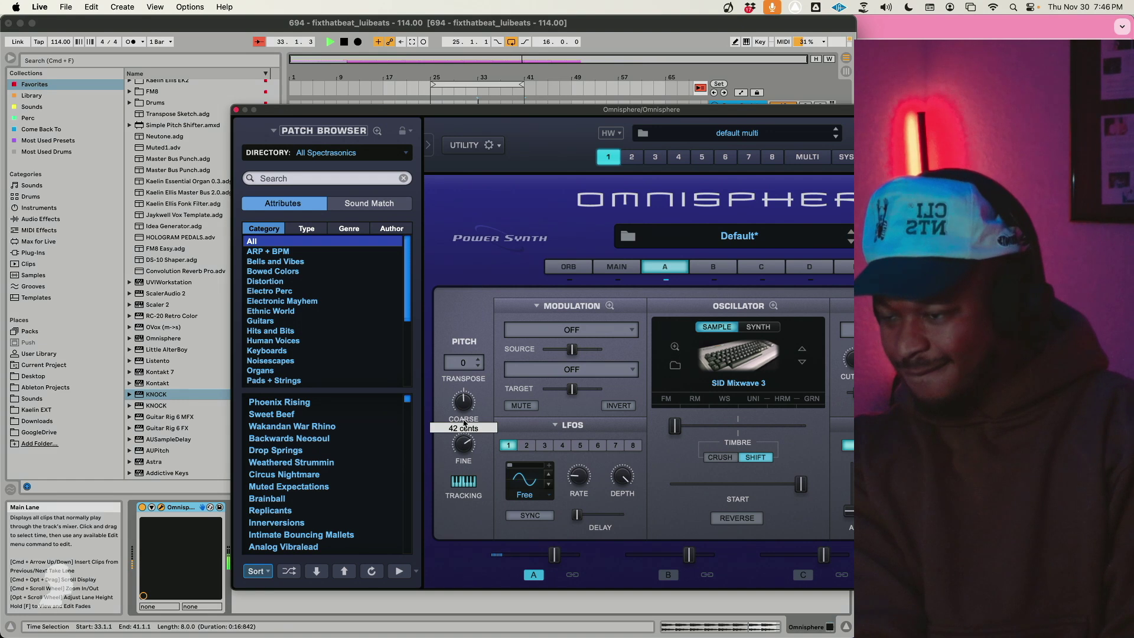
pyautogui.moveTo(463, 441); pyautogui.dragTo(462, 455)
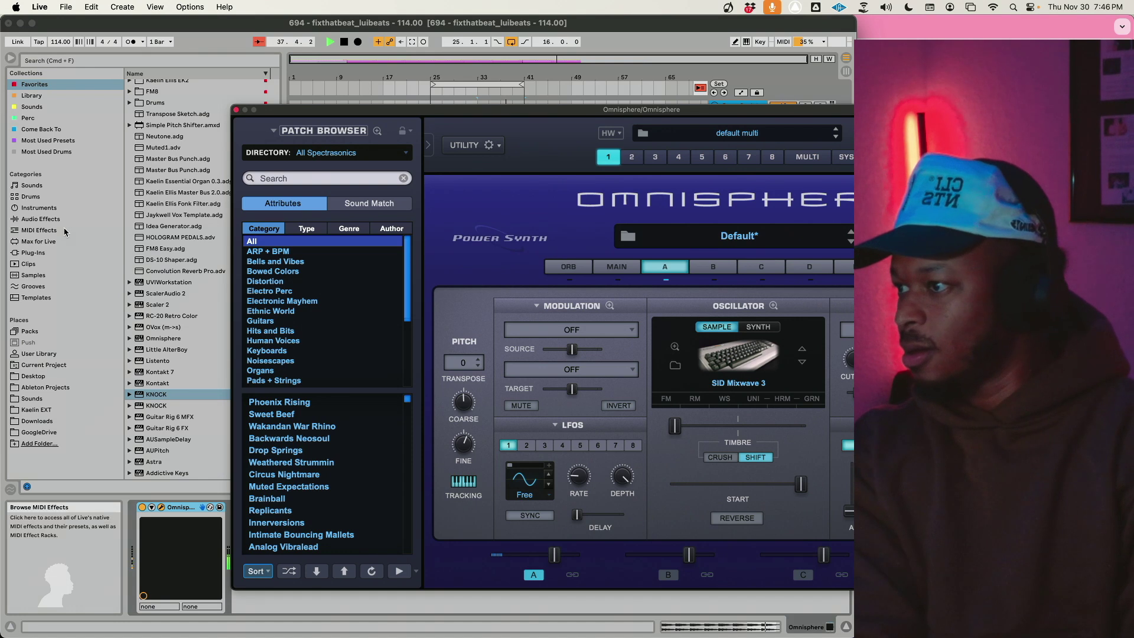
# Step: Add a Pitch MIDI effect before Omnisphere transposing the track -3 st
pyautogui.click(40, 218)
pyautogui.click(39, 241)
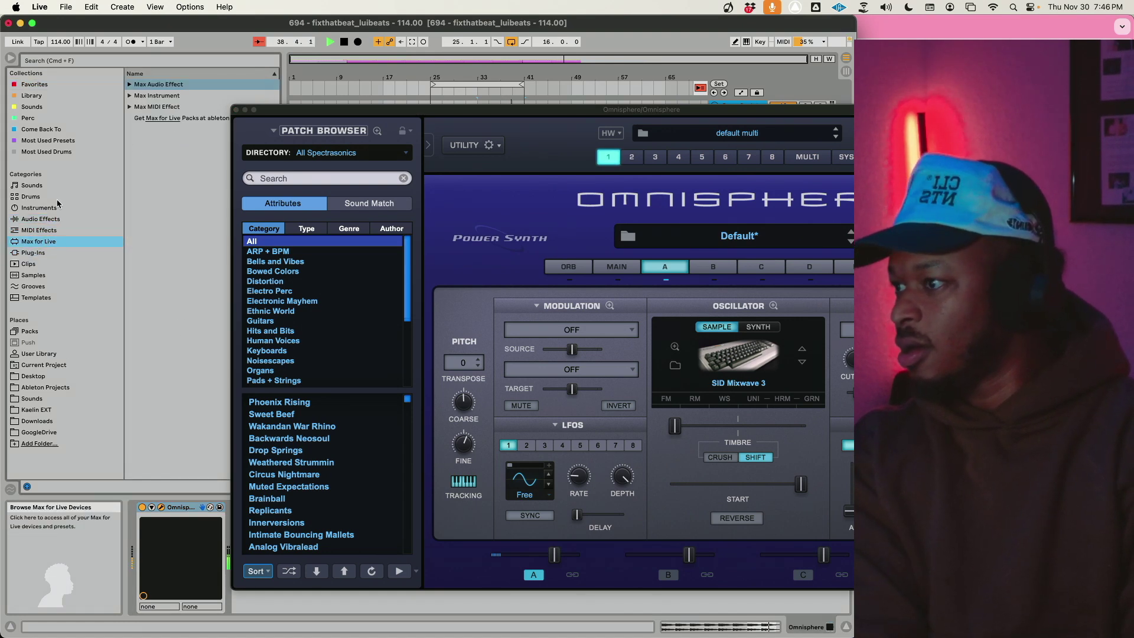
pyautogui.click(39, 230)
pyautogui.doubleClick(153, 185)
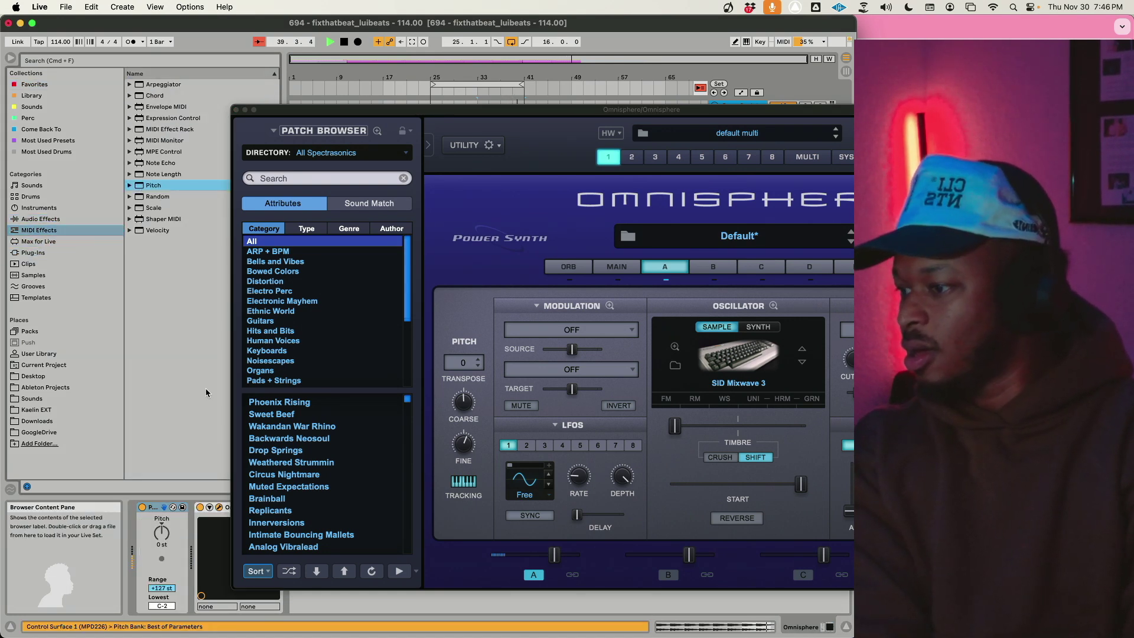
pyautogui.click(163, 545)
pyautogui.write('-1')
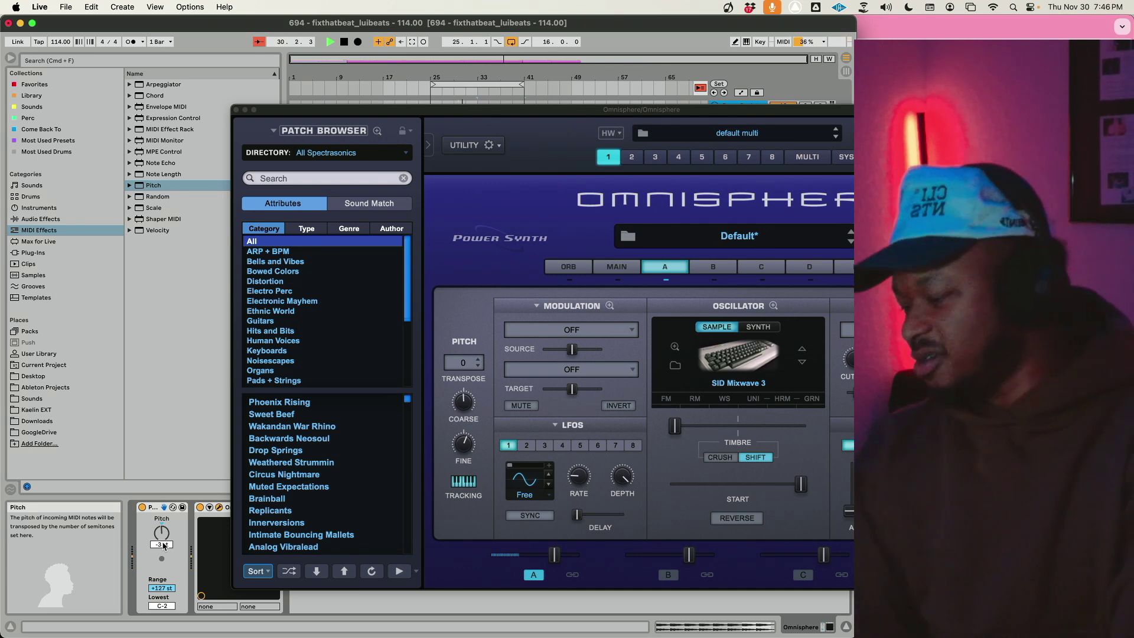
# Step: Stop playback and close the Omnisphere plug-in window
pyautogui.press('space')
pyautogui.click(495, 115)
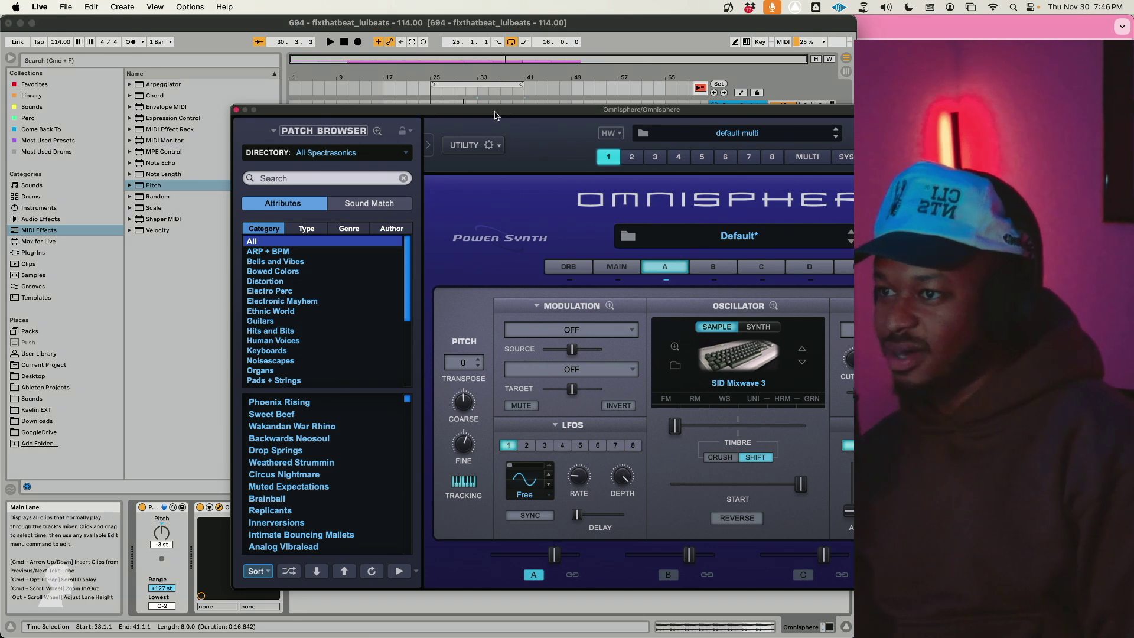
pyautogui.moveTo(495, 113); pyautogui.dragTo(418, 114)
pyautogui.click(159, 109)
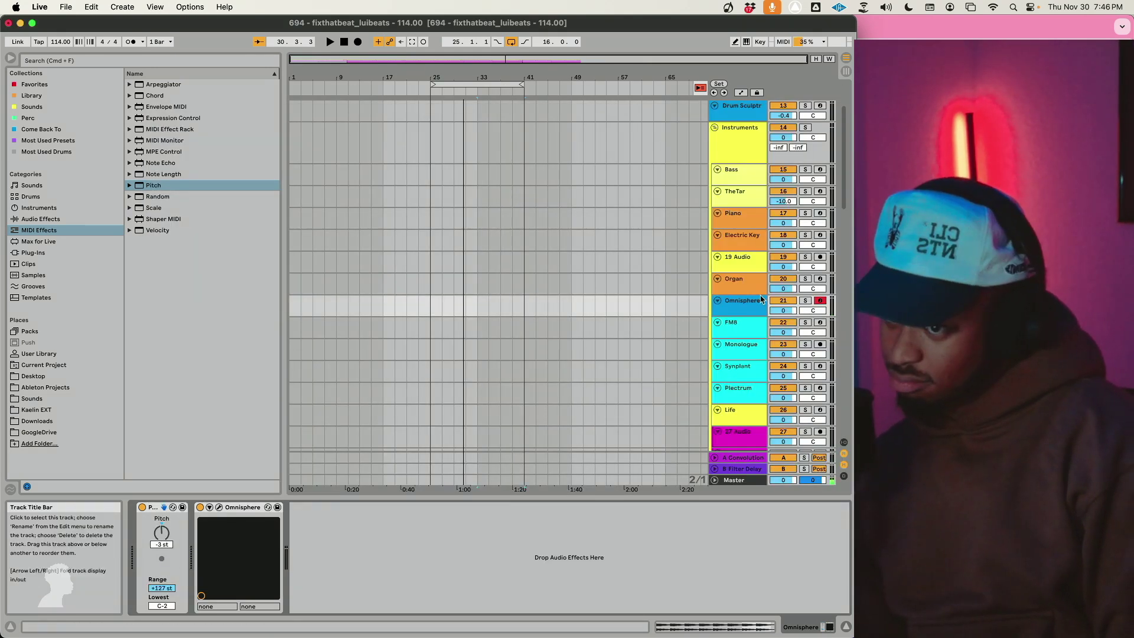
# Step: Copy the Organ track's KFX 2.0 onto Omnisphere with 48% reverb dry/wet and 26.7 s reverb
pyautogui.click(758, 290)
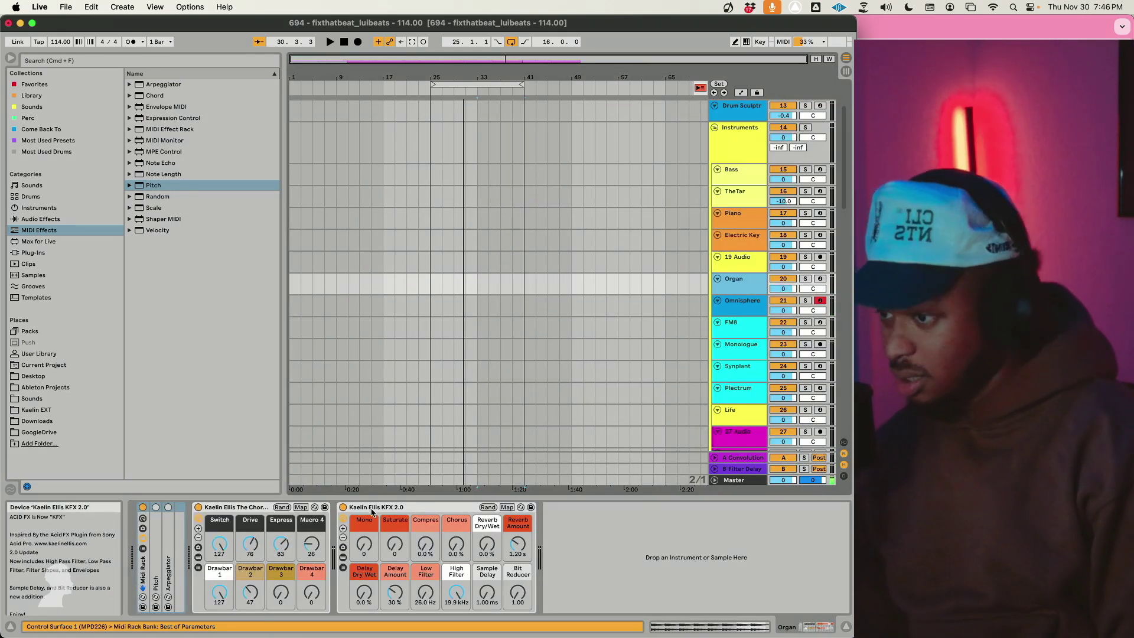
pyautogui.click(372, 509)
pyautogui.click(731, 309)
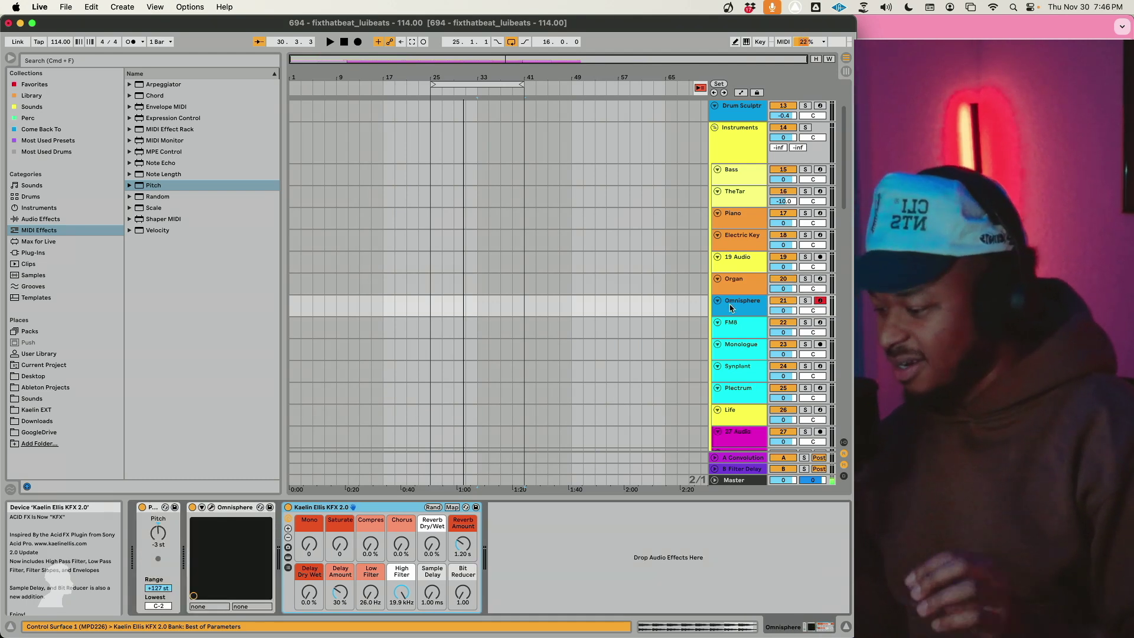
pyautogui.click(734, 309)
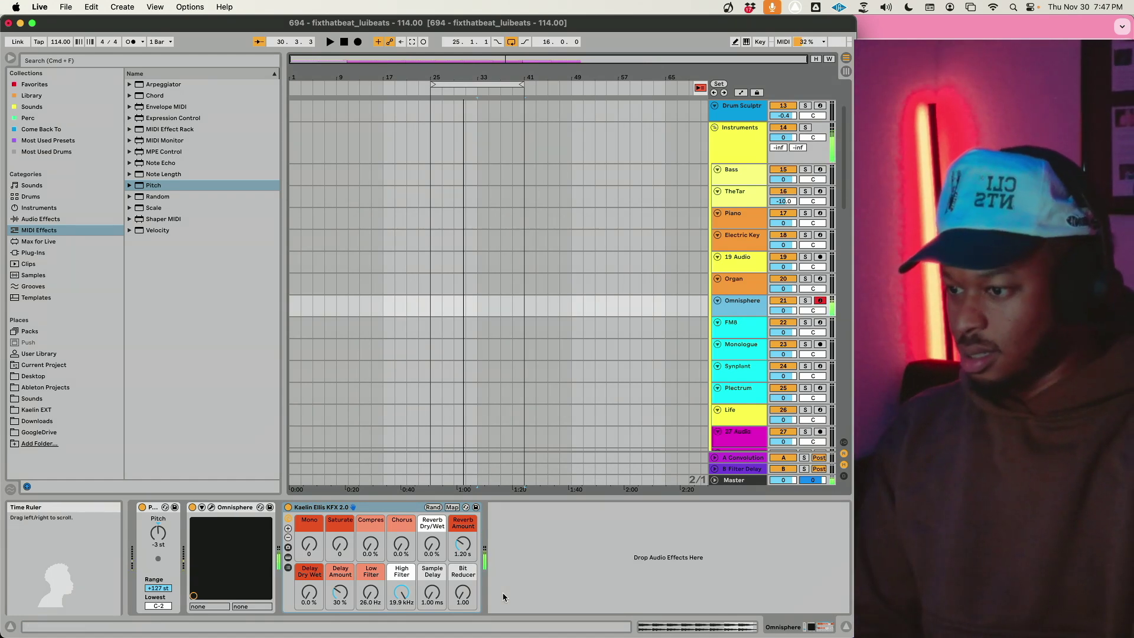
pyautogui.click(463, 544)
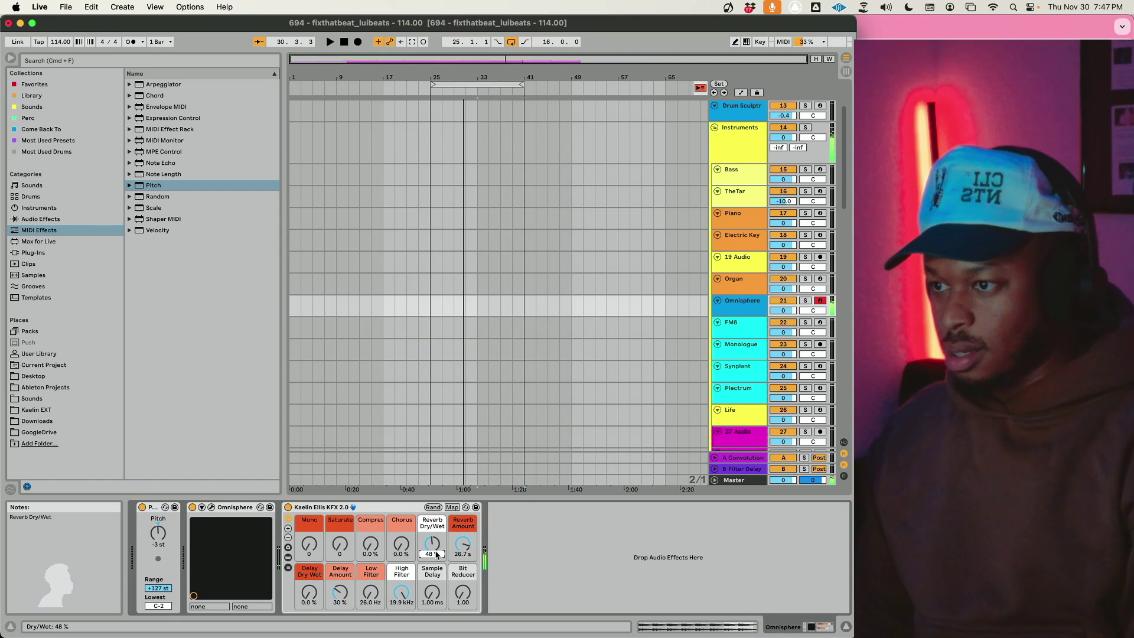
# Step: Play from bar 25 and reopen the Omnisphere plug-in window
pyautogui.click(432, 310)
pyautogui.press('space')
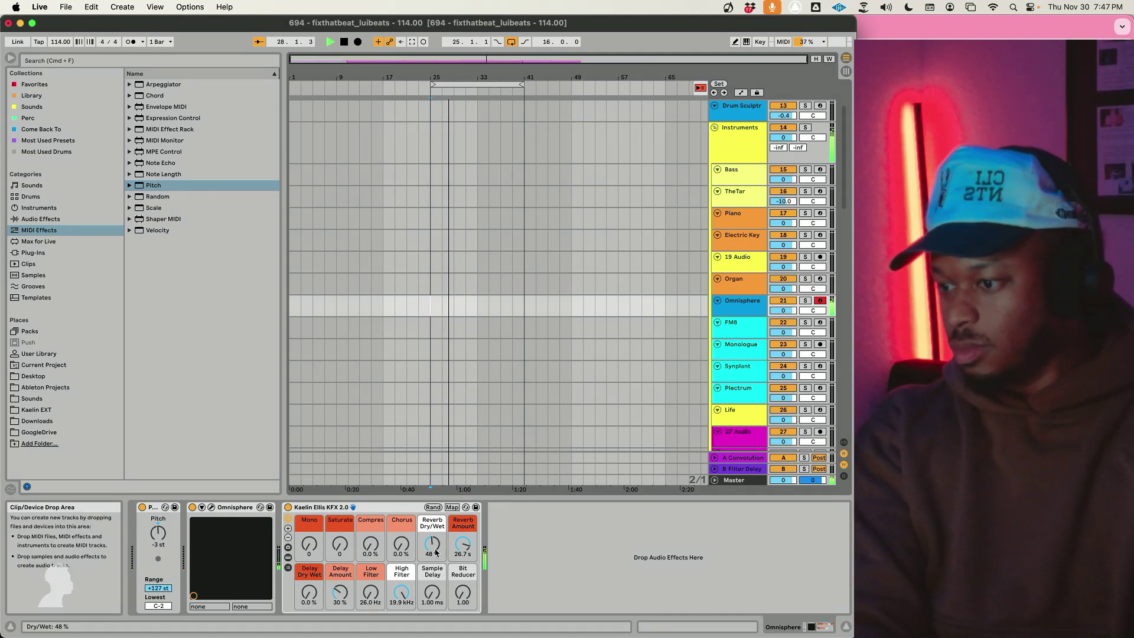
pyautogui.click(235, 524)
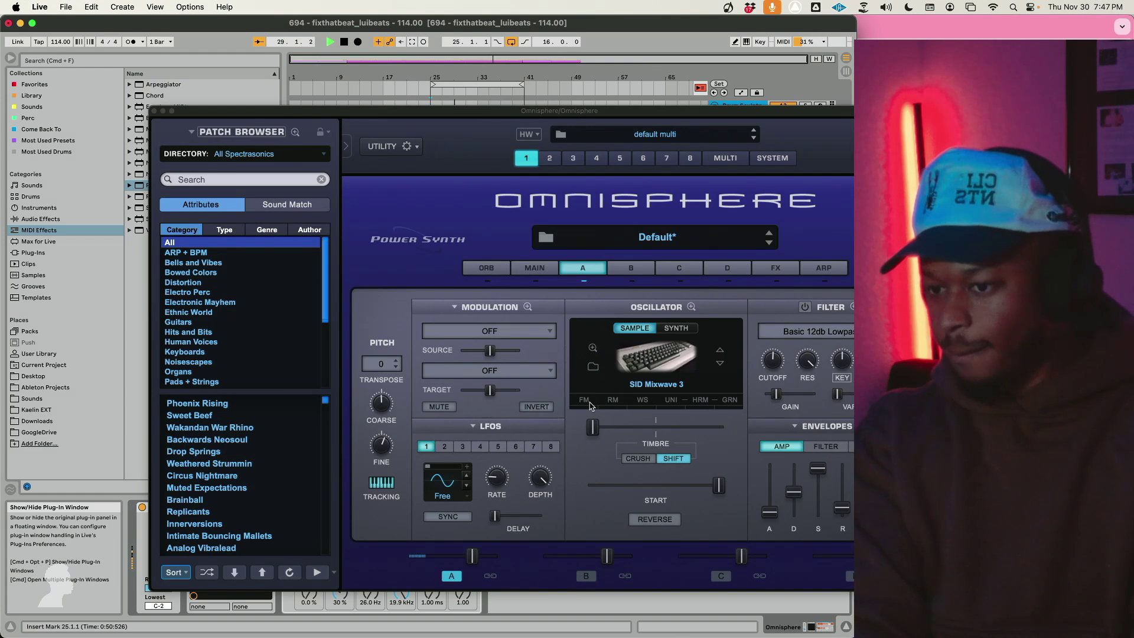
# Step: Filter Layer A's soundsources to Brass Hits and audition the Big Band and Orch brass hits
pyautogui.moveTo(557, 113); pyautogui.dragTo(462, 112)
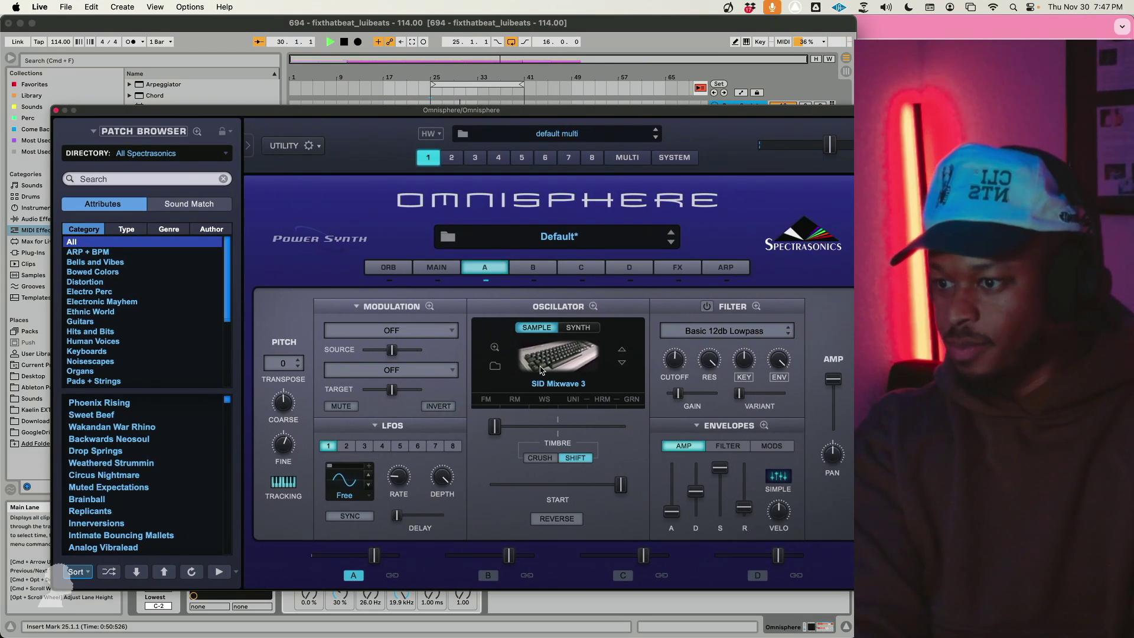
pyautogui.click(544, 371)
pyautogui.scroll(-2, 655, 523)
pyautogui.scroll(-2, 655, 523)
pyautogui.click(650, 519)
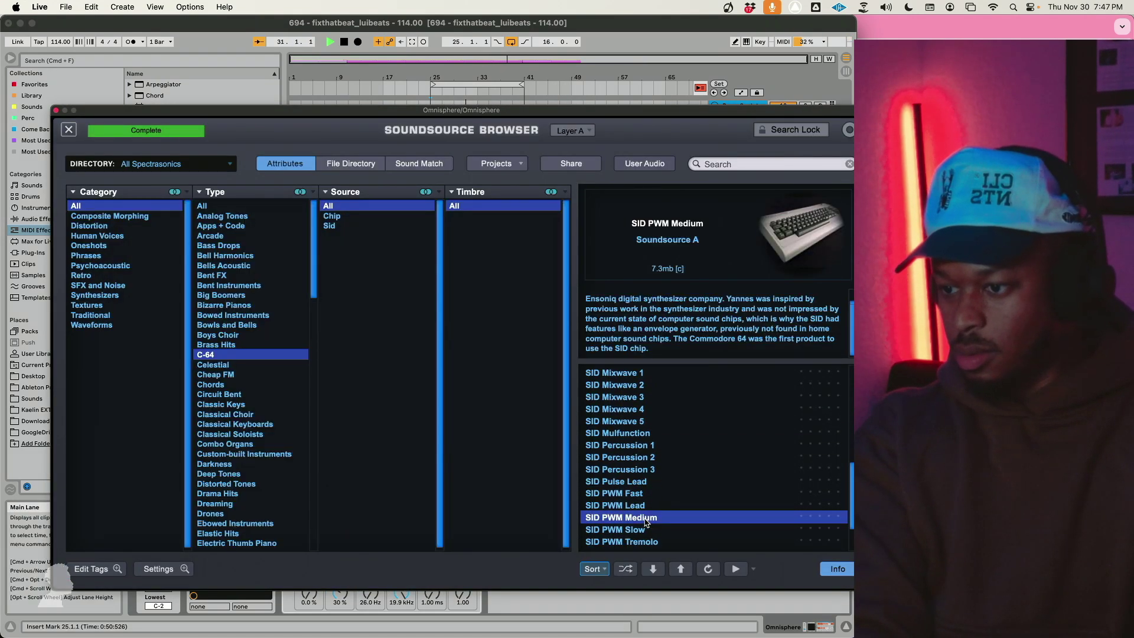
pyautogui.click(630, 531)
pyautogui.click(221, 345)
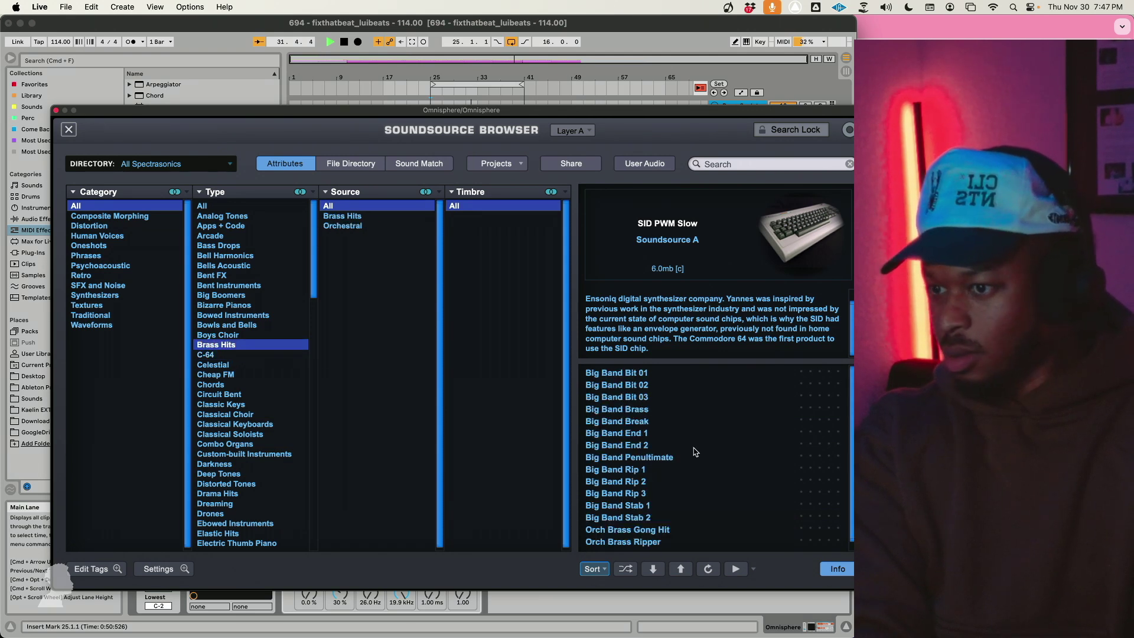
pyautogui.click(694, 448)
pyautogui.click(670, 483)
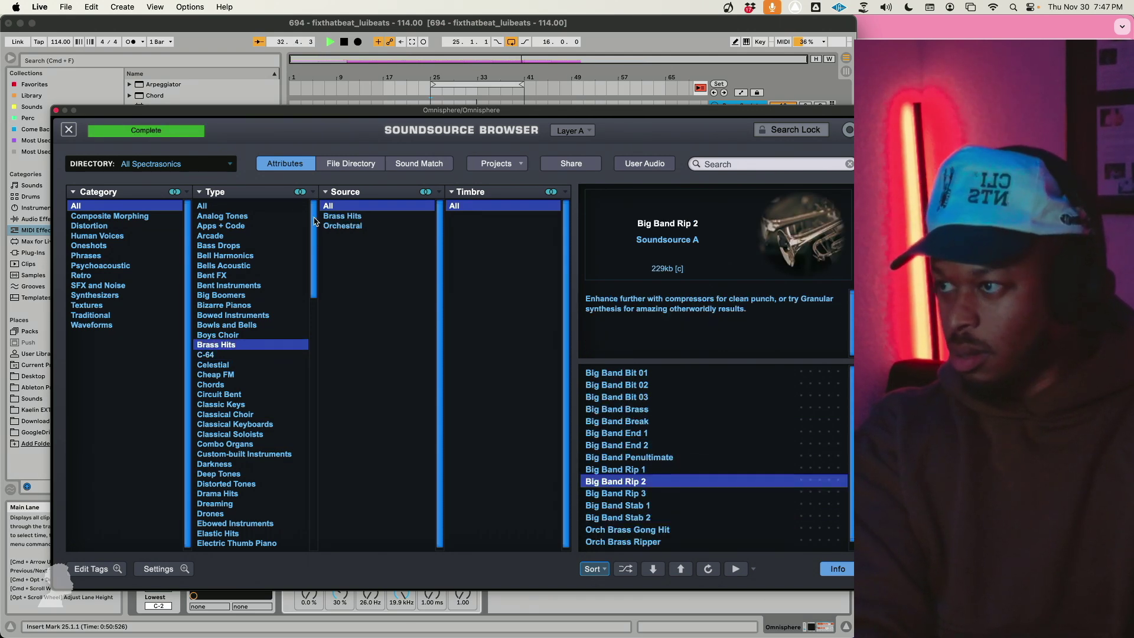
pyautogui.moveTo(220, 120); pyautogui.dragTo(286, 53)
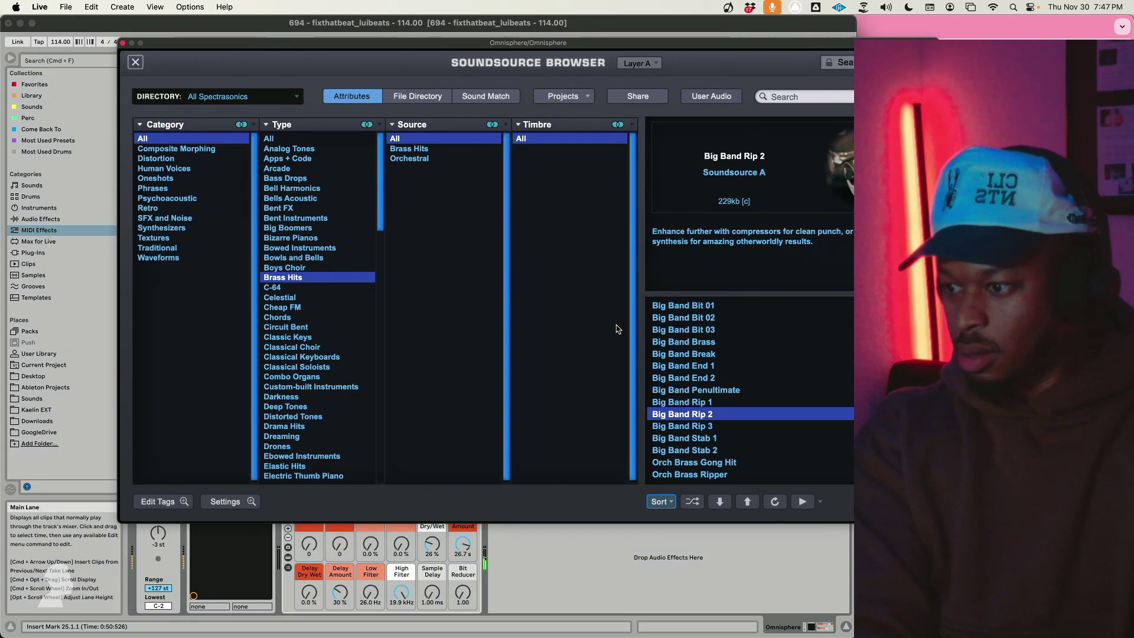
pyautogui.click(715, 426)
pyautogui.click(691, 466)
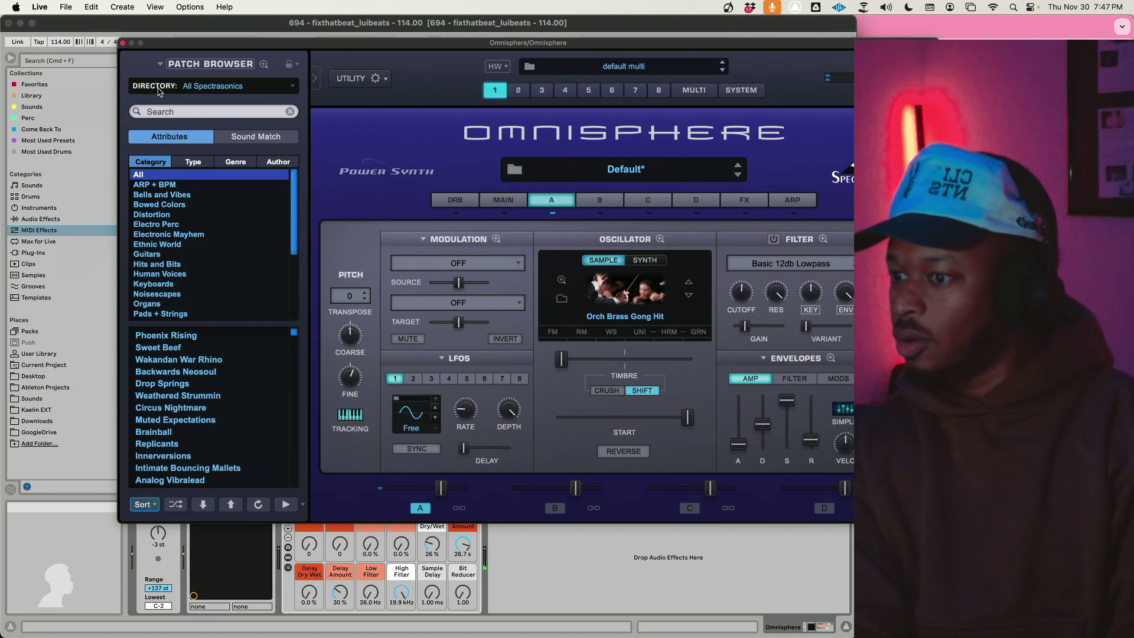
# Step: Center the timbre, reset sample start, load Big Band Stab 2, and set effect dry/wet to 0%
pyautogui.click(135, 61)
pyautogui.moveTo(565, 365); pyautogui.dragTo(624, 364)
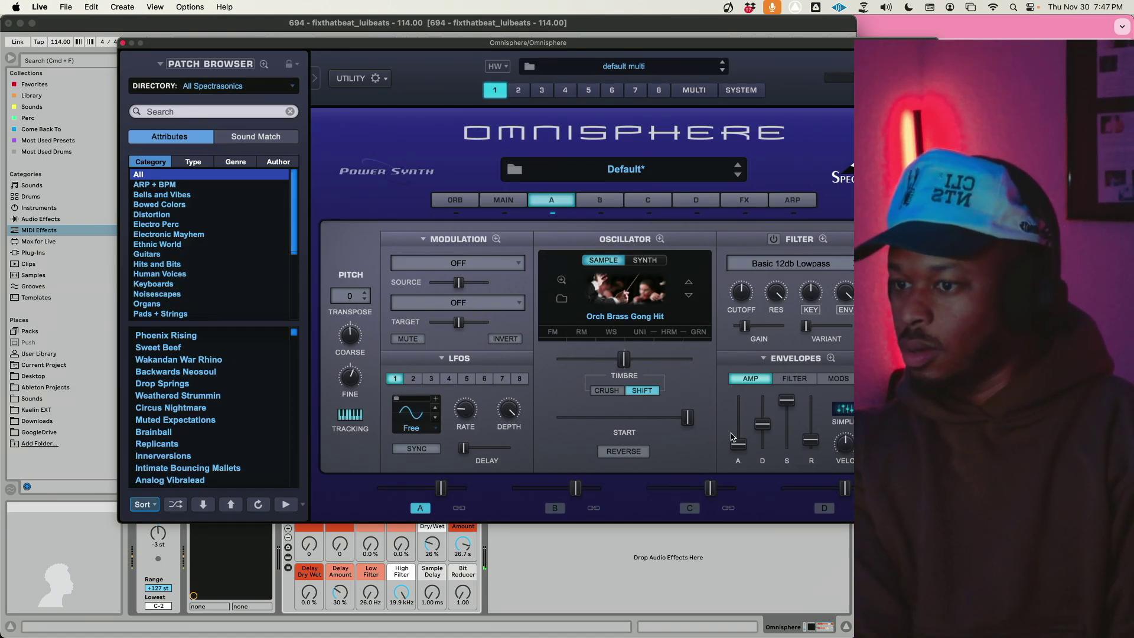
pyautogui.moveTo(688, 419); pyautogui.dragTo(561, 421)
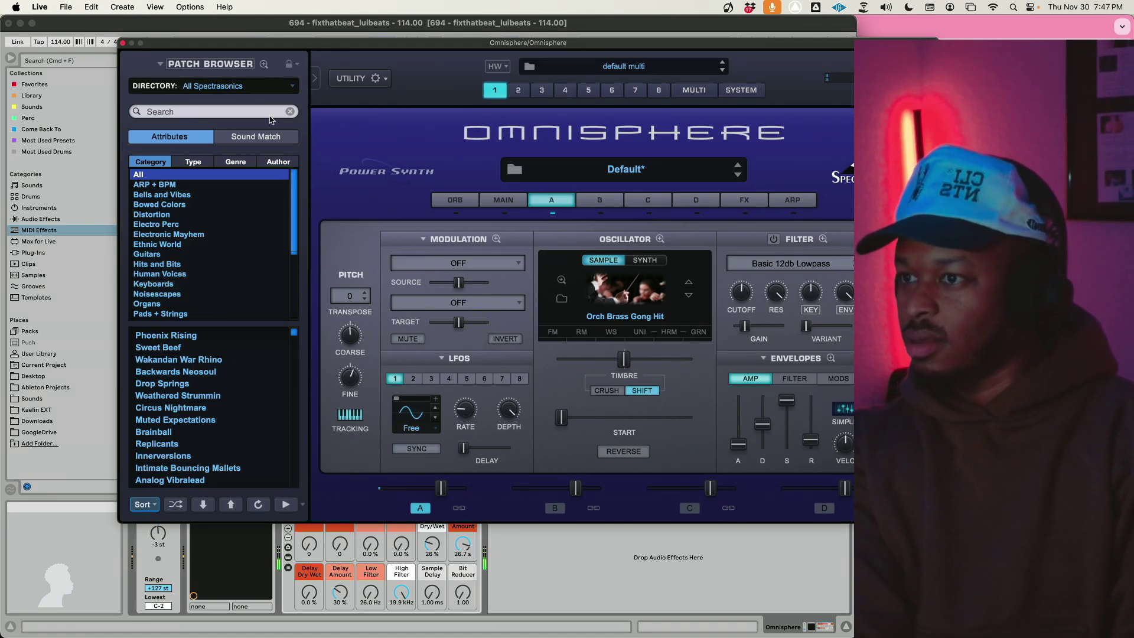
pyautogui.click(651, 315)
pyautogui.click(706, 451)
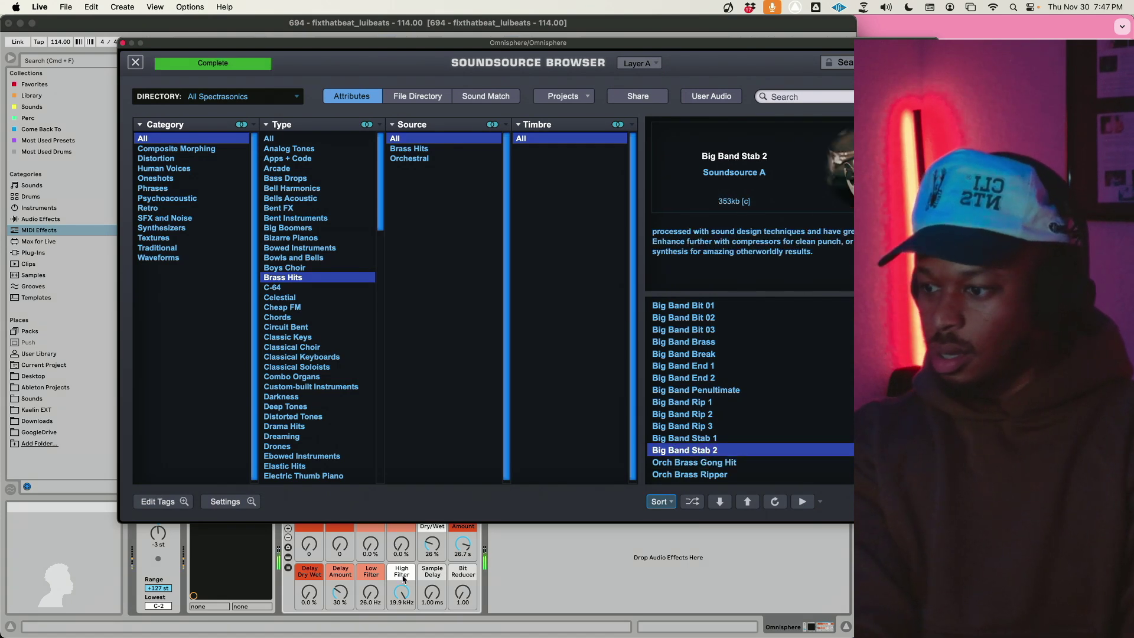
pyautogui.moveTo(426, 548); pyautogui.dragTo(433, 548)
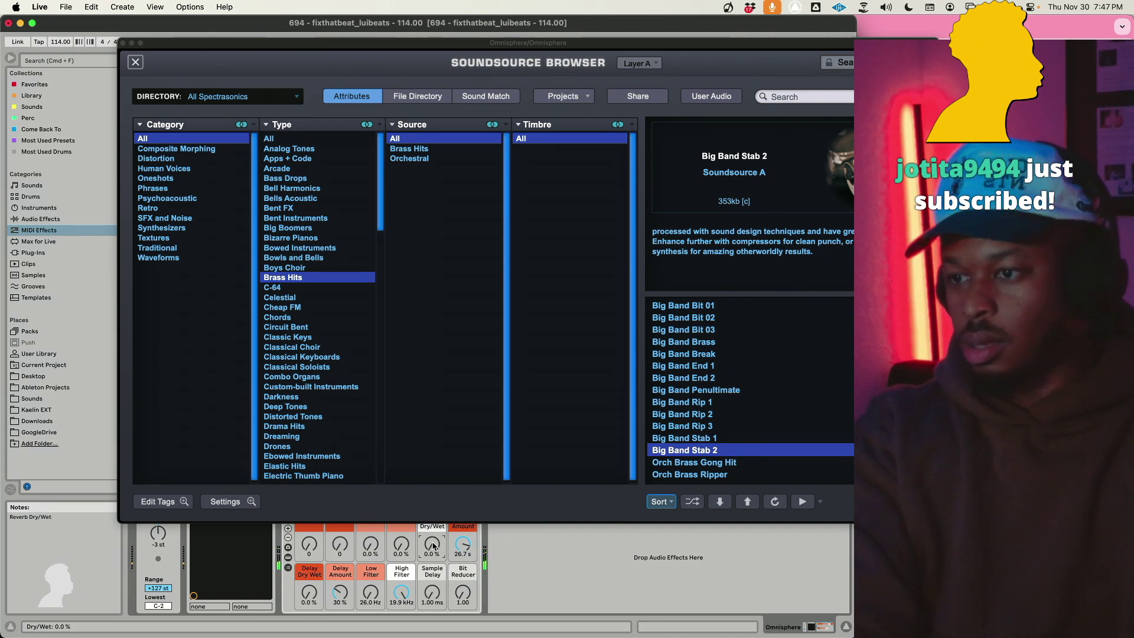
# Step: Audition Big Band Stab 1, Big Band Rip 3 and Orch Brass Ripper, then load Orch Minor Blast
pyautogui.click(703, 438)
pyautogui.click(719, 426)
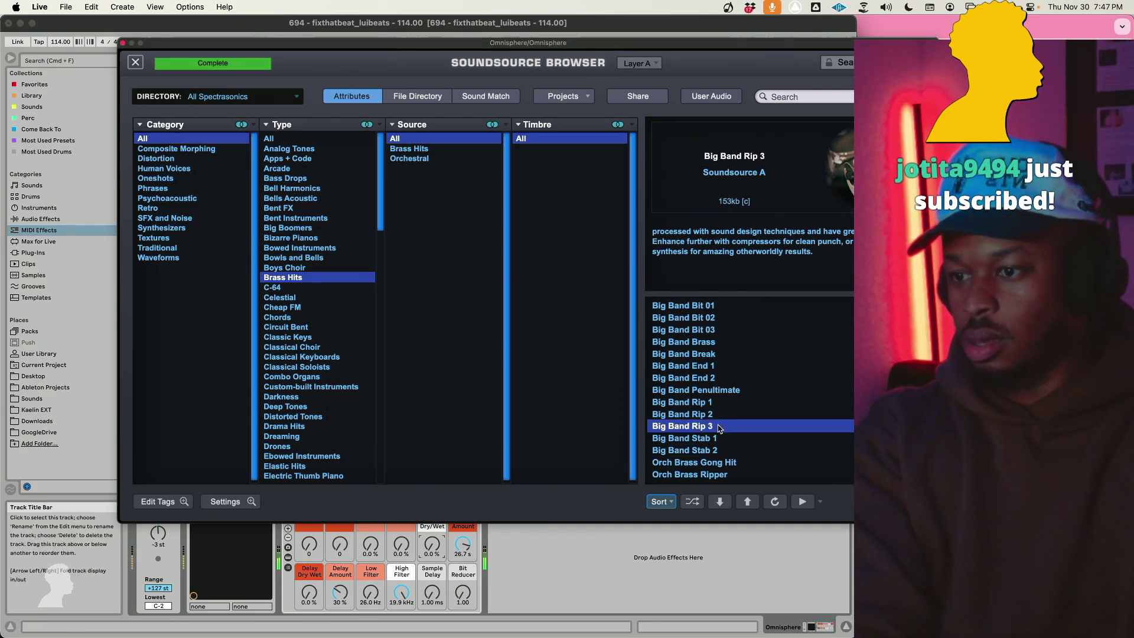
pyautogui.click(712, 474)
pyautogui.scroll(-1, 726, 465)
pyautogui.click(718, 474)
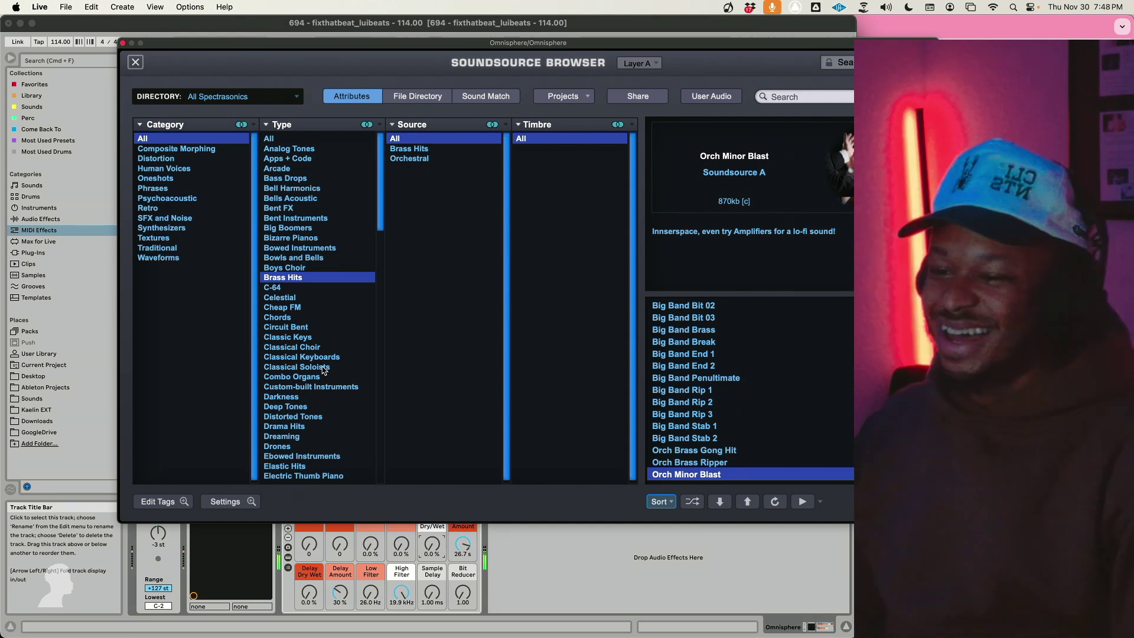
# Step: Filter to Classical Soloists, load Classical Tenor Ah - f, and raise reverb wet to 46%
pyautogui.click(323, 374)
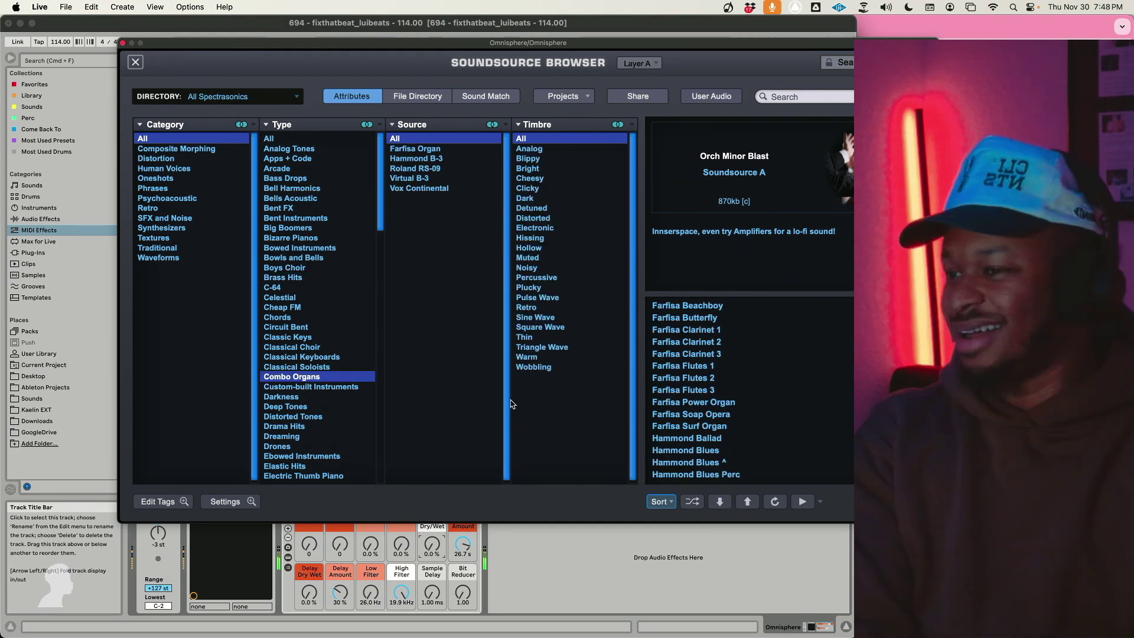
pyautogui.click(300, 366)
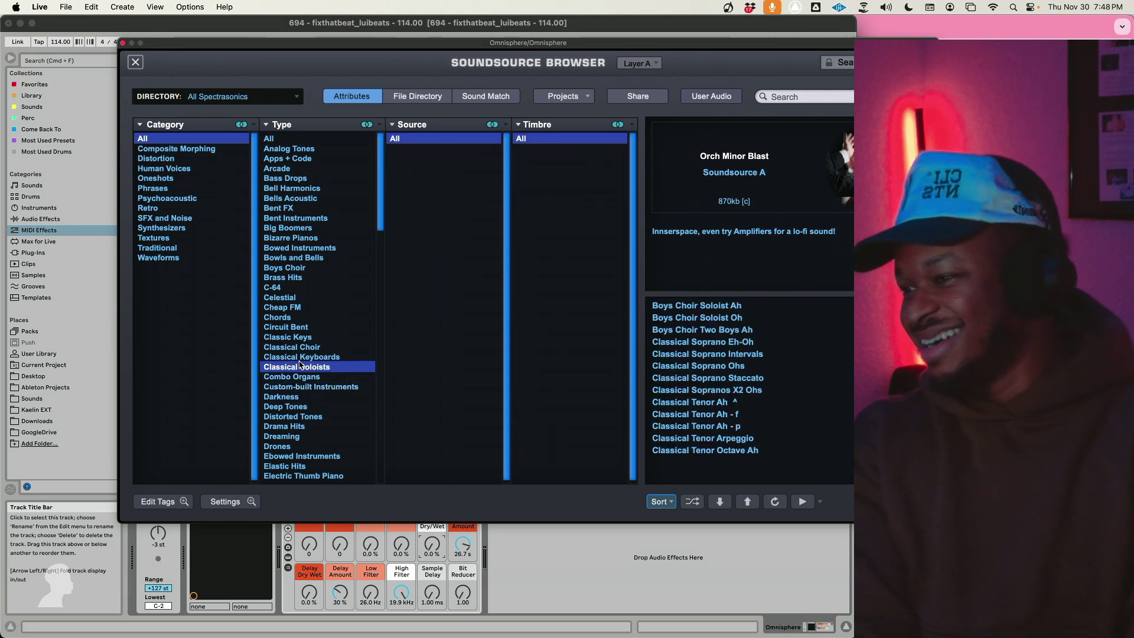
pyautogui.click(738, 413)
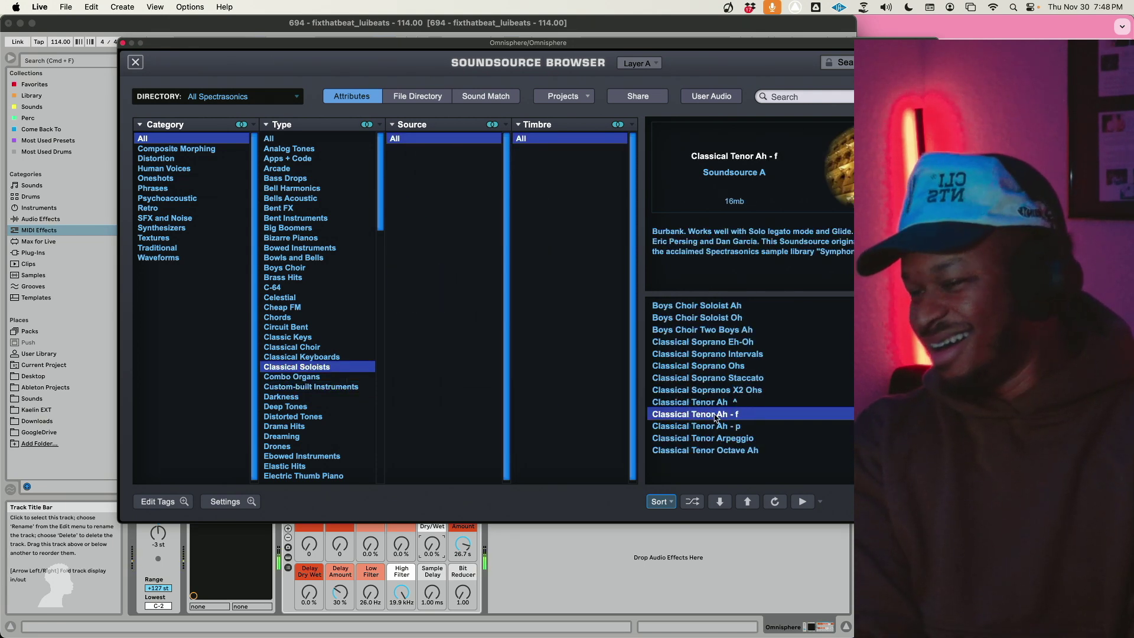
pyautogui.moveTo(432, 544); pyautogui.dragTo(431, 516)
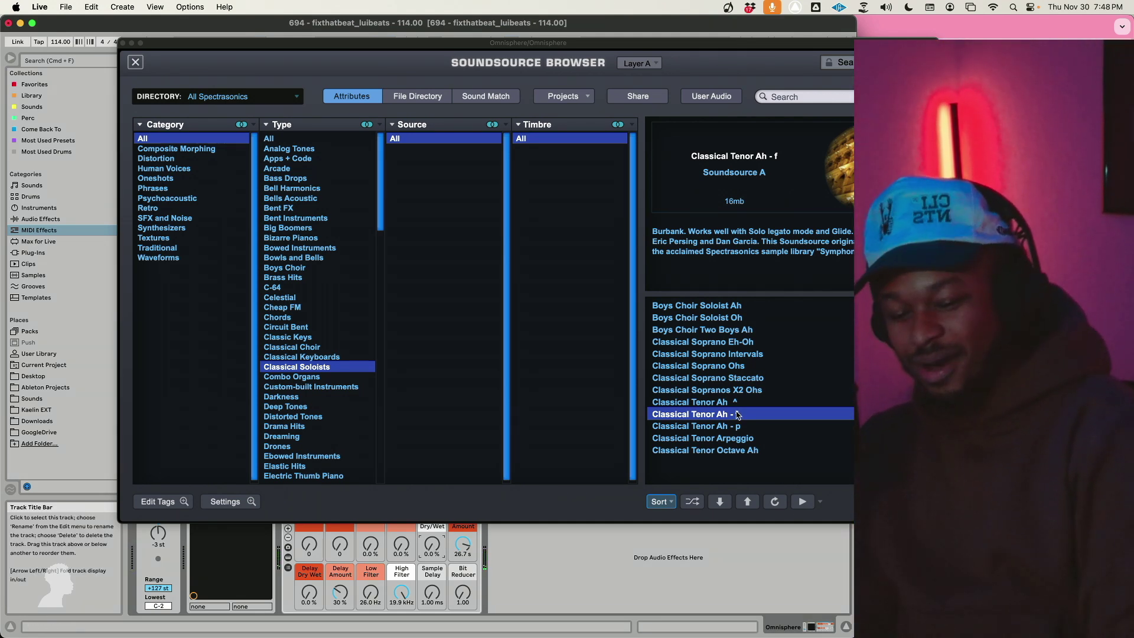
# Step: Audition the Classical Tenor variants, load Classical Tenor Octave Ah, and raise reverb wet to 54%
pyautogui.click(749, 437)
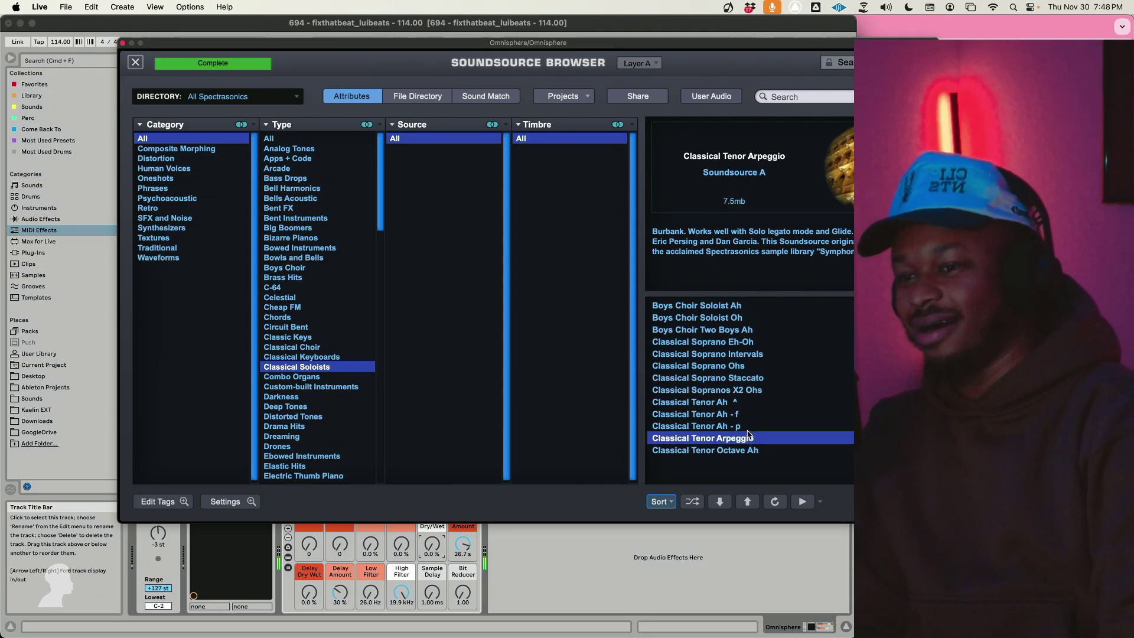
pyautogui.click(749, 426)
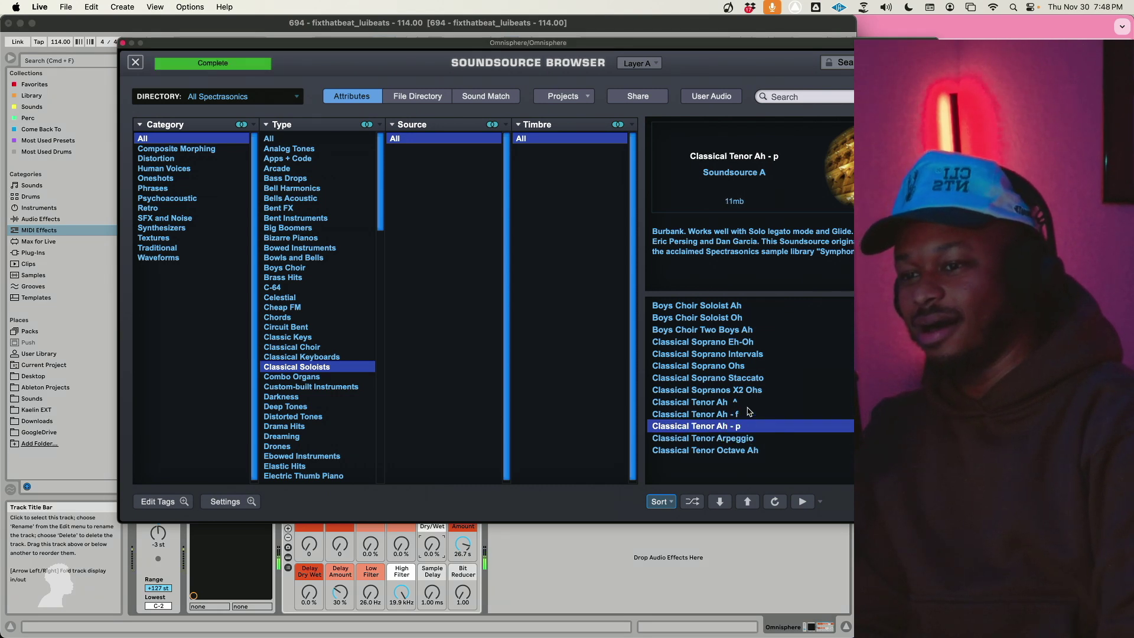
pyautogui.click(749, 403)
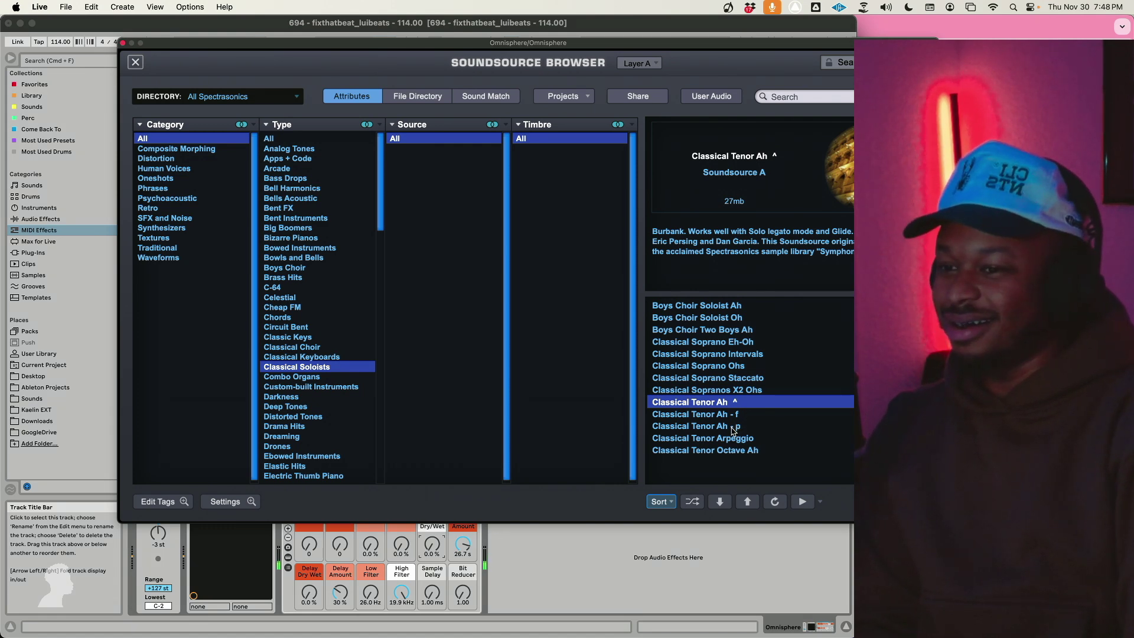
pyautogui.click(732, 427)
pyautogui.click(737, 415)
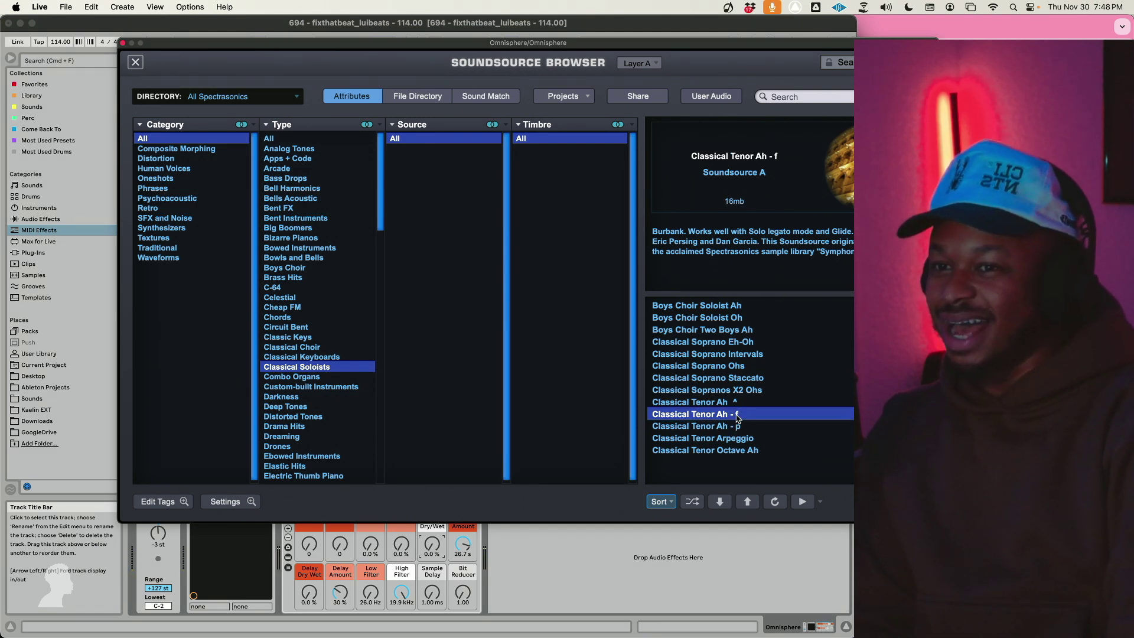
pyautogui.click(721, 440)
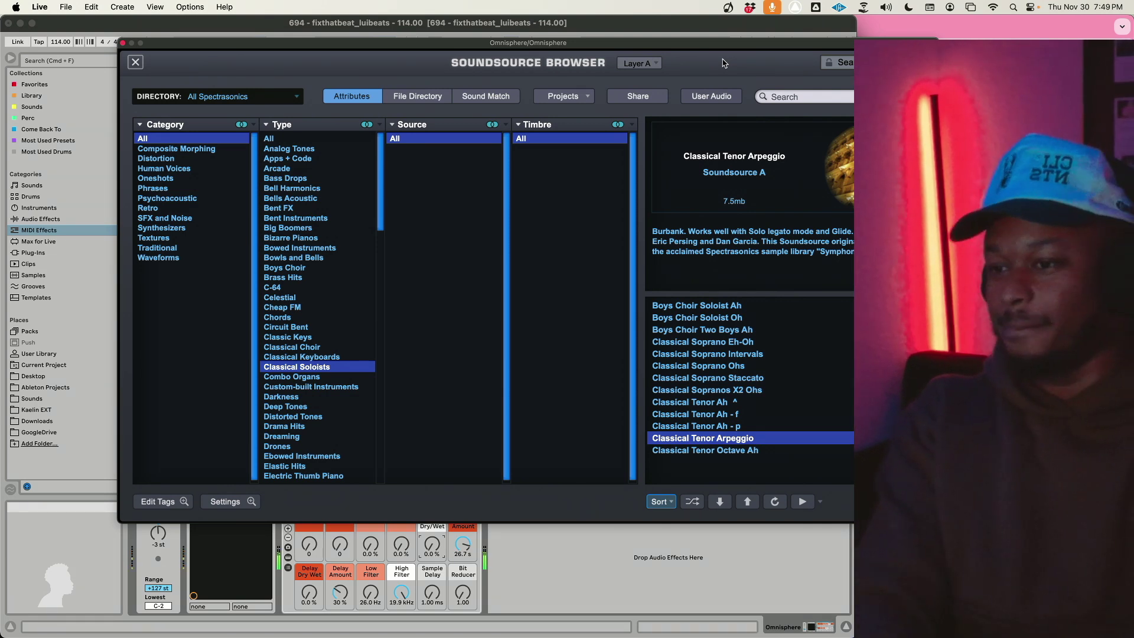
pyautogui.click(726, 450)
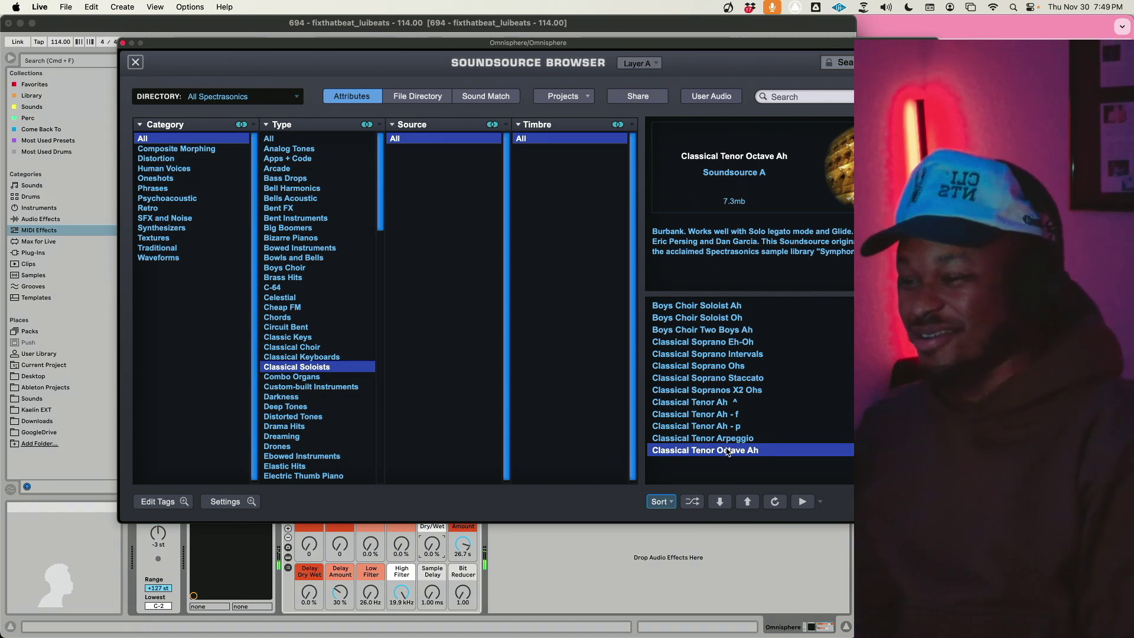
pyautogui.moveTo(431, 544); pyautogui.dragTo(432, 525)
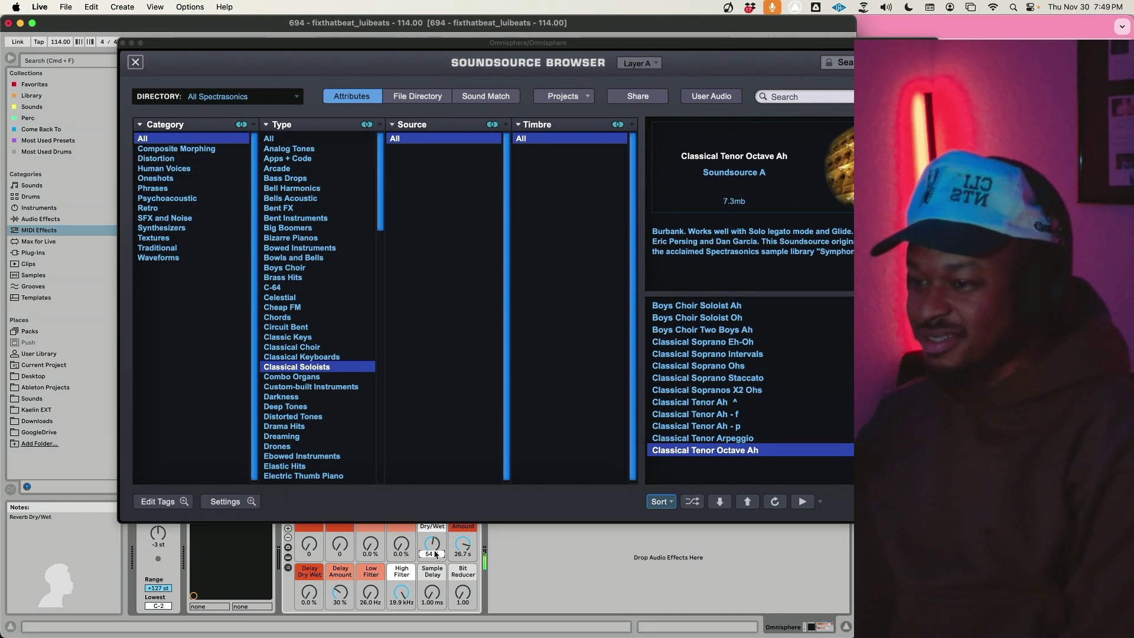
# Step: Close the Omnisphere browser and plugin window, then replay the arrangement from the start
pyautogui.click(135, 63)
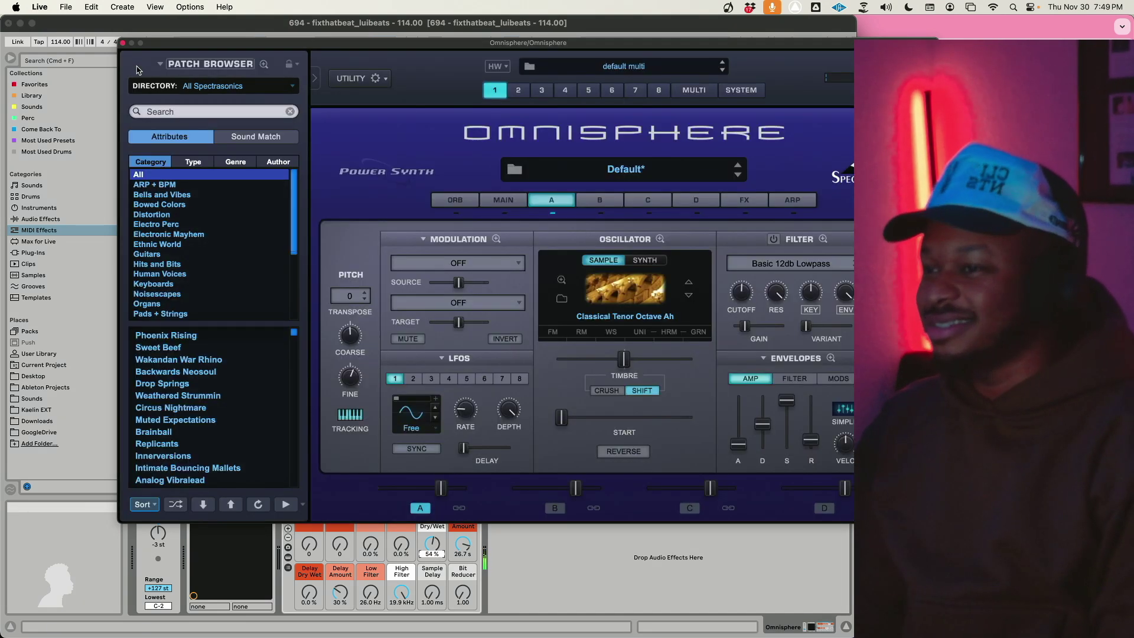
pyautogui.click(122, 43)
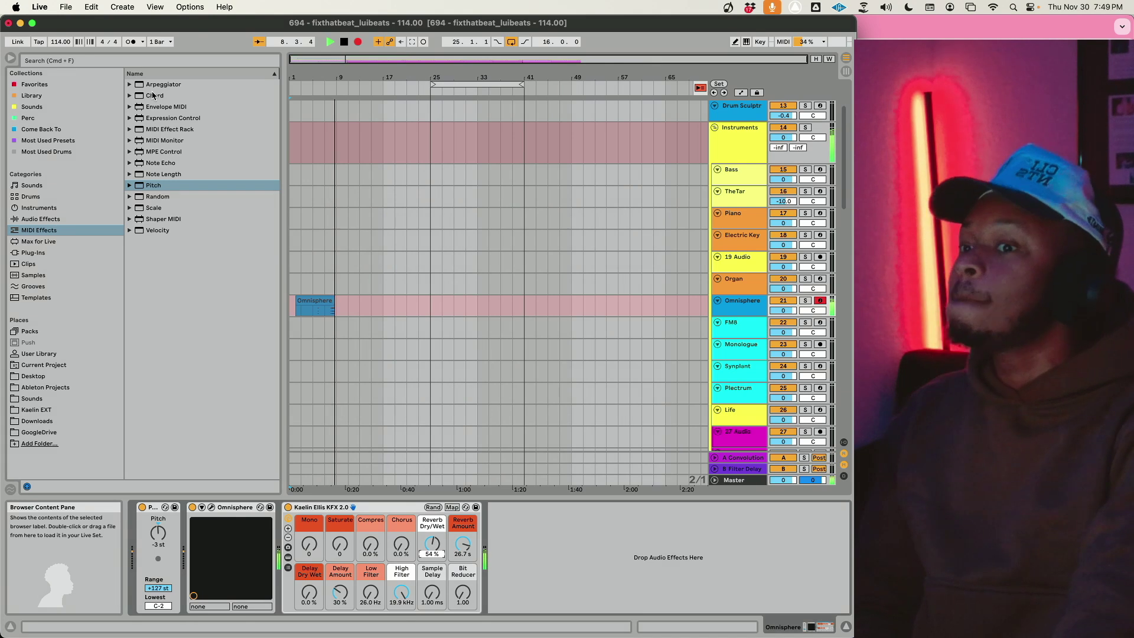
pyautogui.press('space')
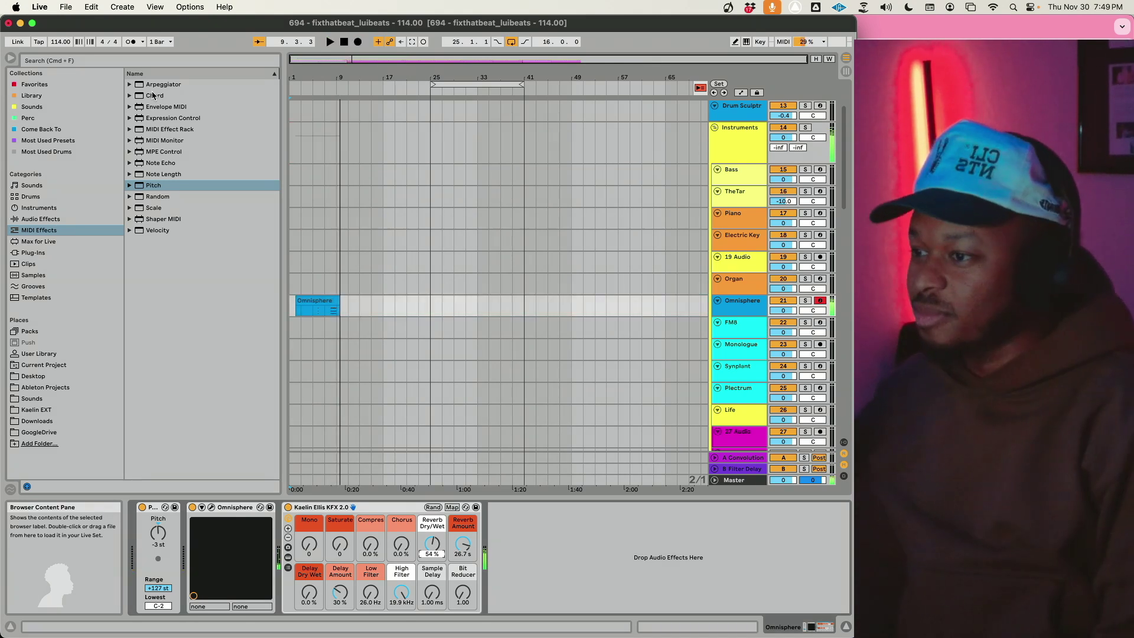
pyautogui.scroll(-5, 561, 239)
pyautogui.scroll(-6, 561, 239)
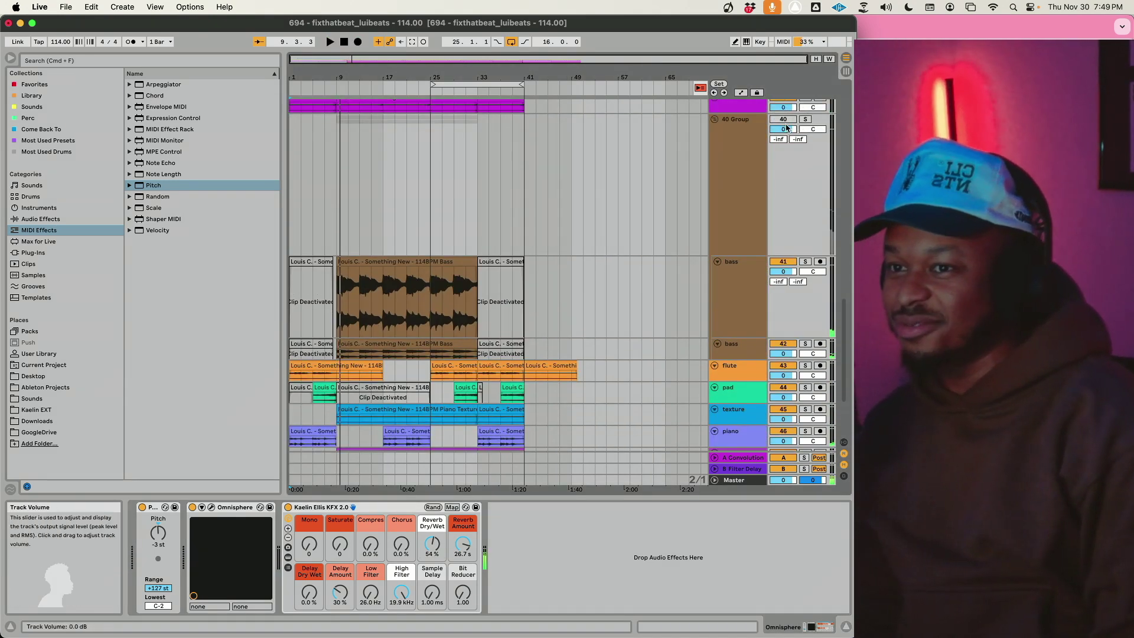
pyautogui.press('space')
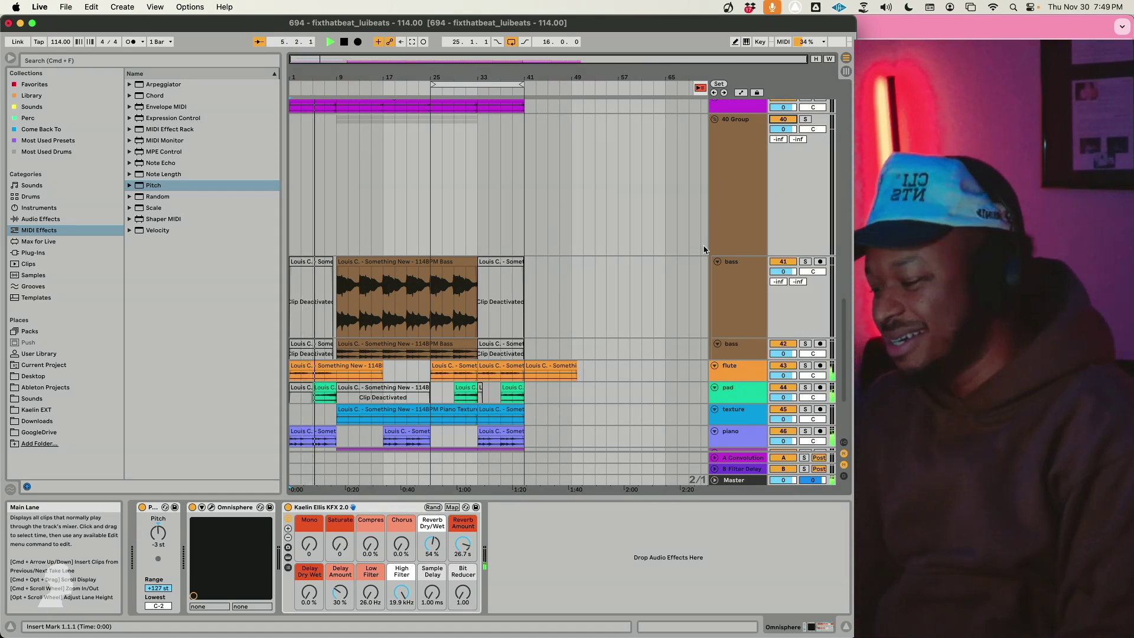
pyautogui.scroll(1, 694, 272)
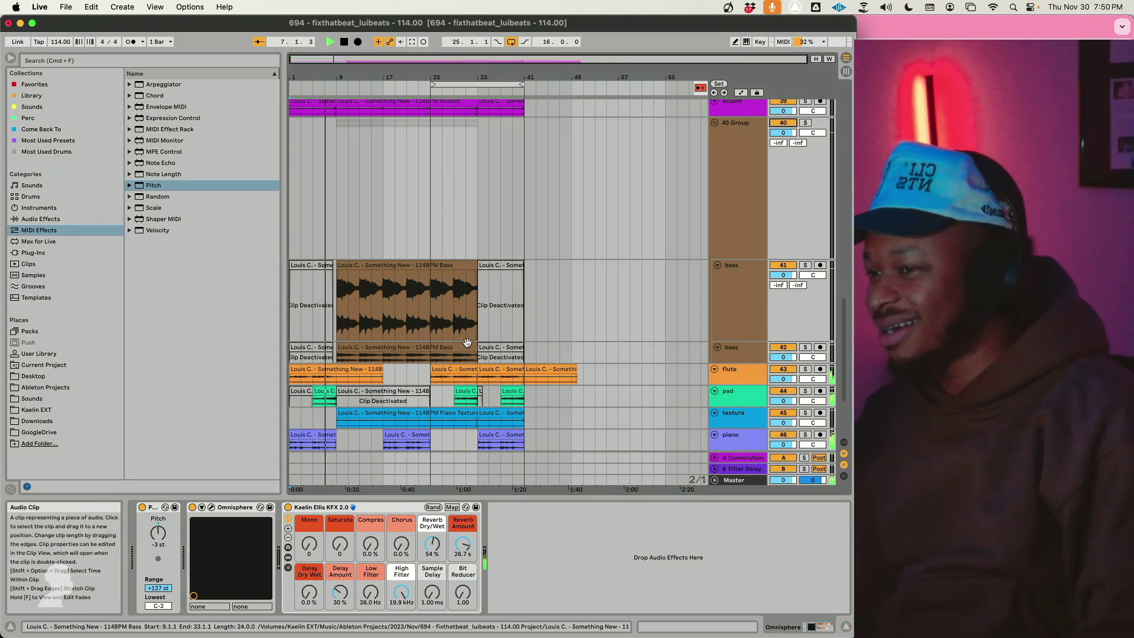
pyautogui.scroll(15, 479, 337)
# Step: Delete the opening part of the Omnisphere clip and lower the 40 Group volume slightly
pyautogui.moveTo(324, 303); pyautogui.dragTo(236, 304)
pyautogui.press('Delete')
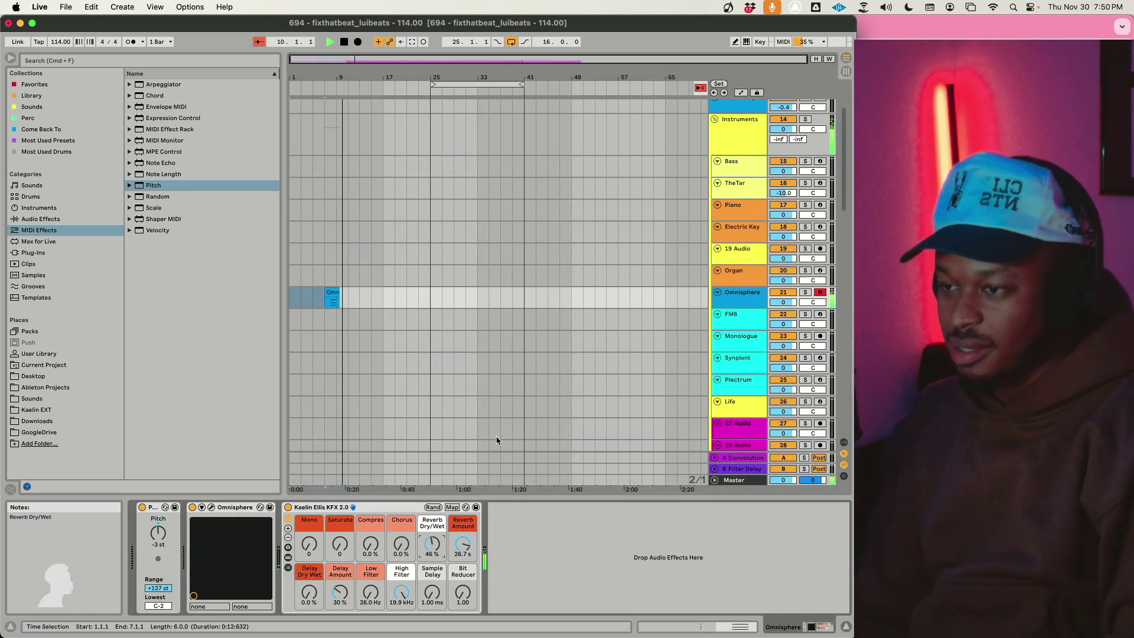
pyautogui.scroll(-15, 502, 431)
pyautogui.scroll(-5, 516, 417)
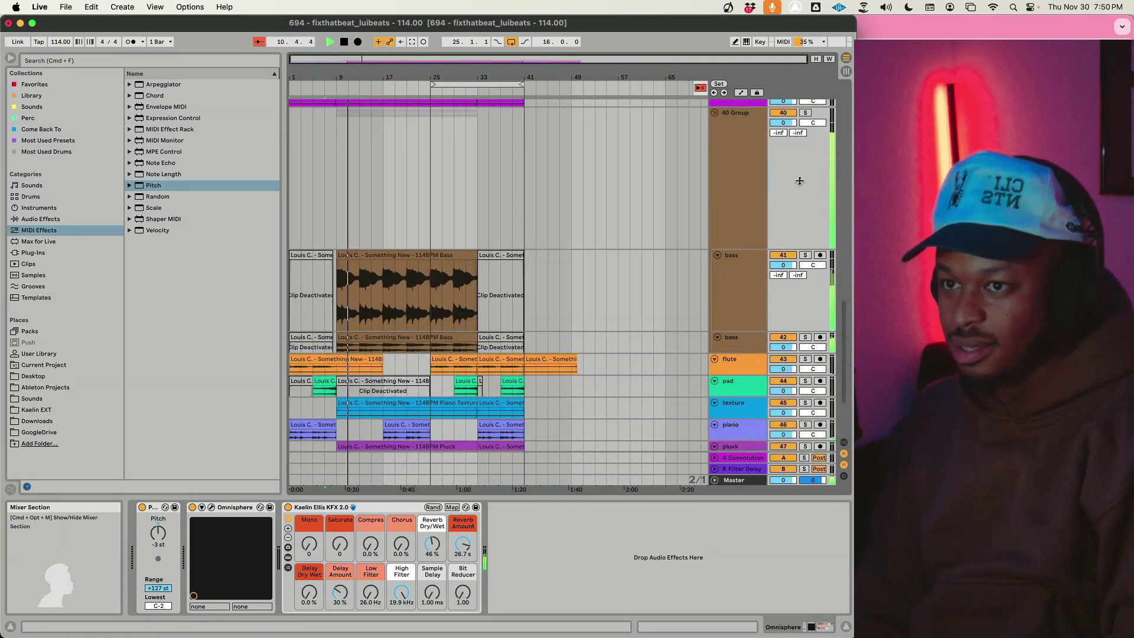
pyautogui.moveTo(787, 124); pyautogui.dragTo(787, 127)
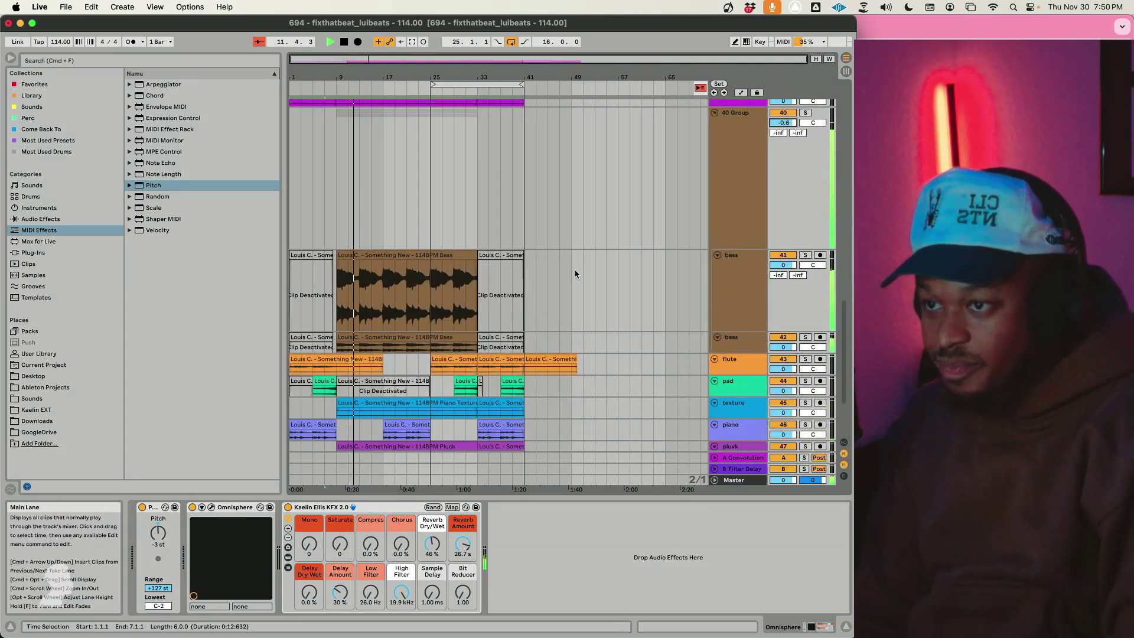
pyautogui.scroll(10, 575, 274)
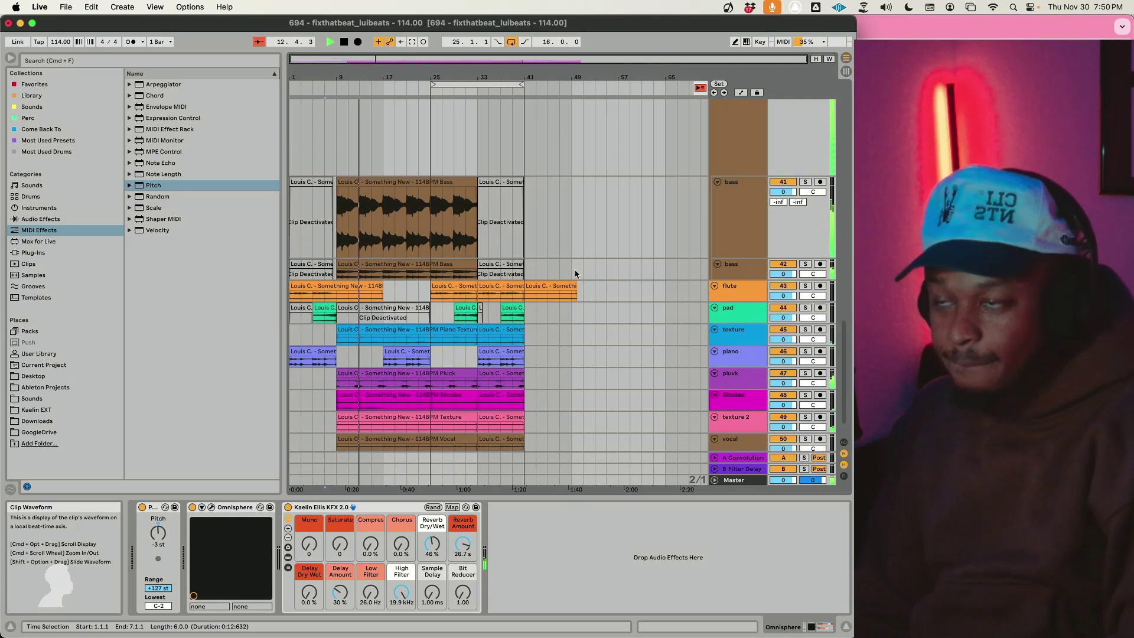
pyautogui.scroll(10, 576, 274)
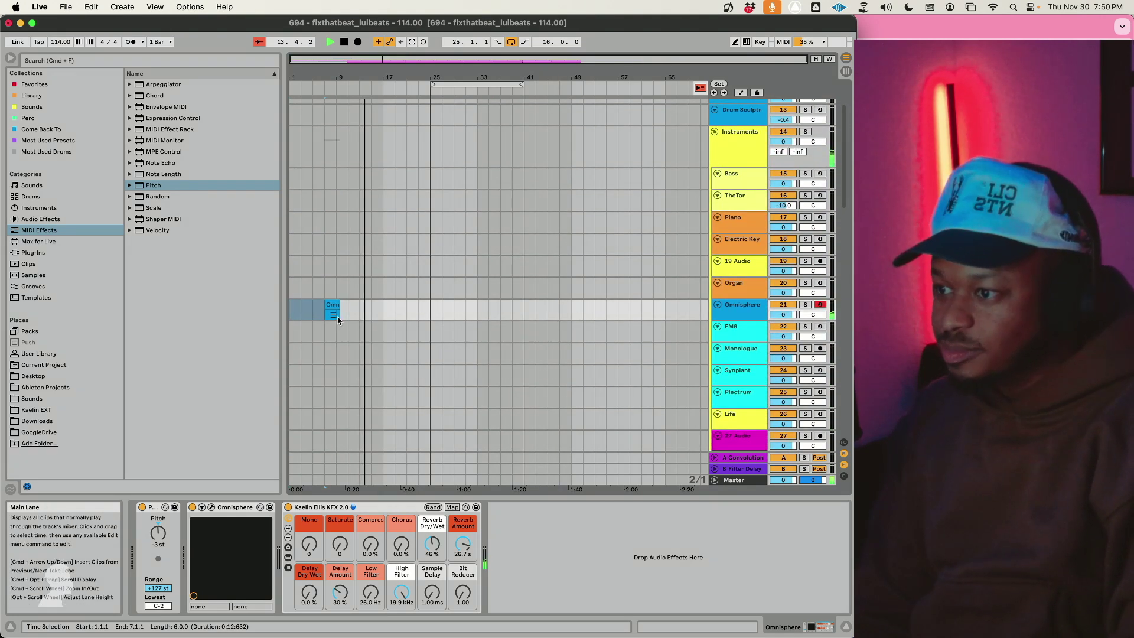
# Step: Duplicate the Omnisphere clip over bars 7–15 right after itself, auditioning it soloed, then stop playback
pyautogui.moveTo(370, 314); pyautogui.dragTo(324, 316)
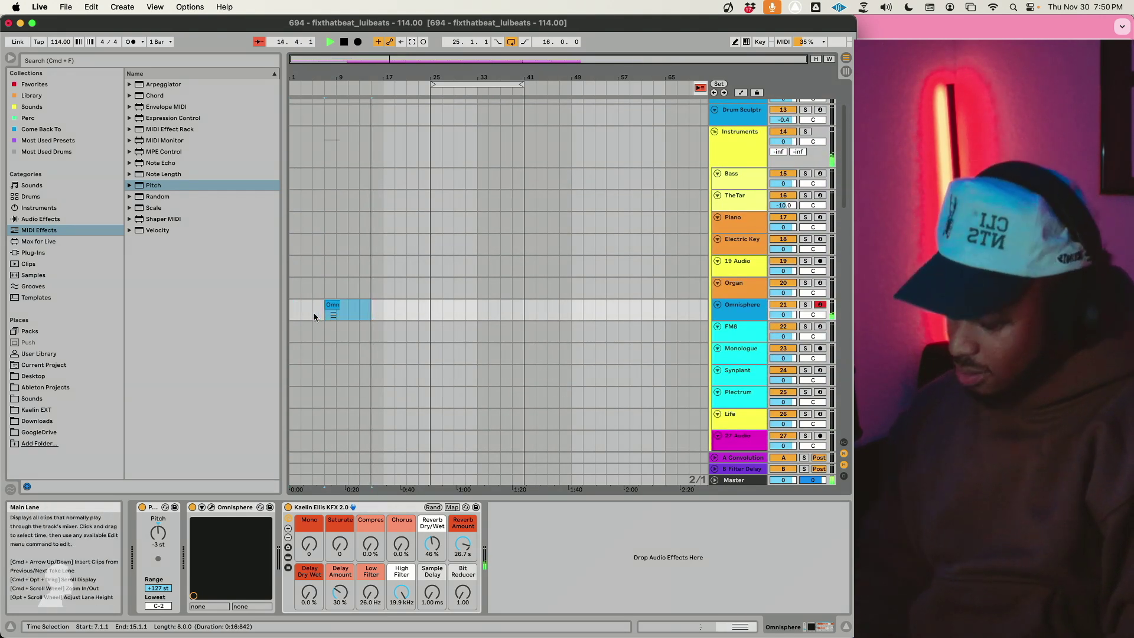
pyautogui.press('super+d')
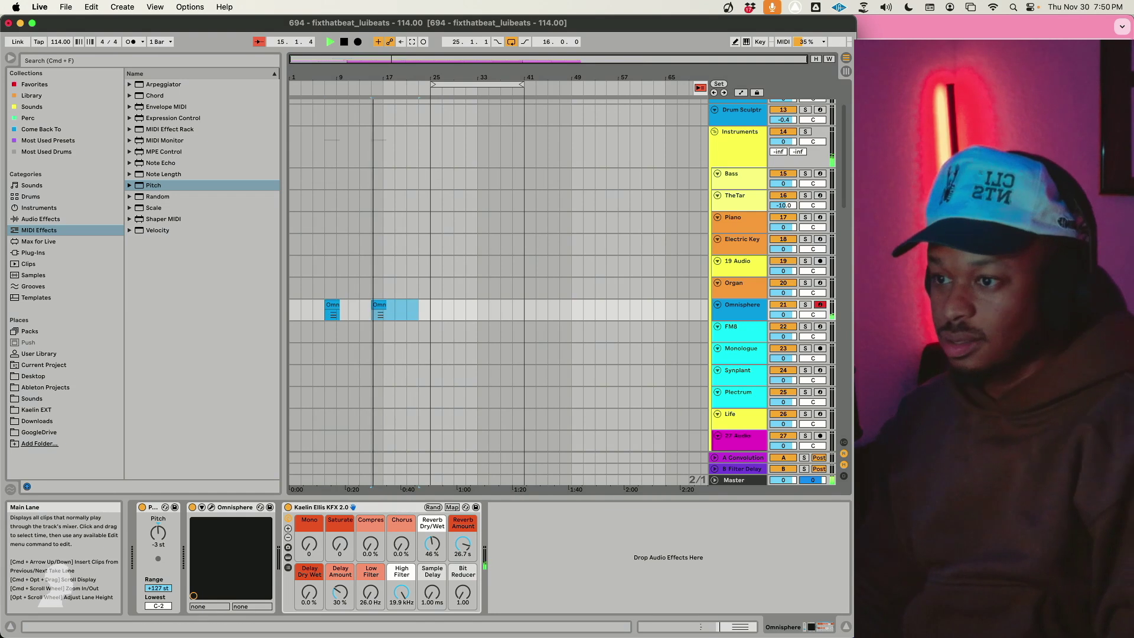
pyautogui.click(805, 304)
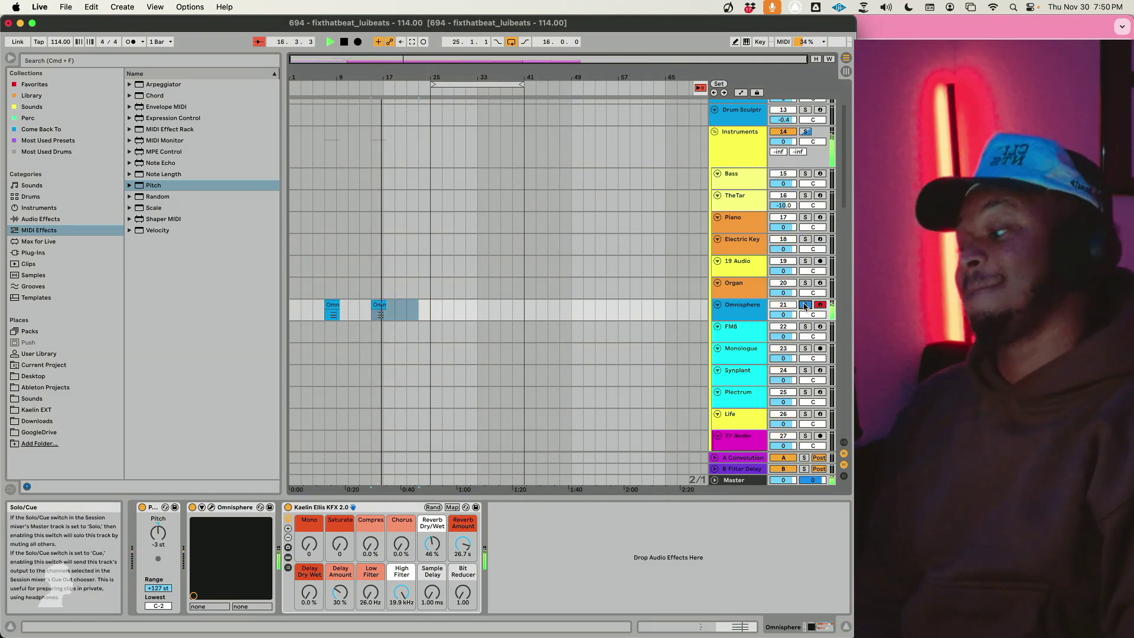
pyautogui.click(804, 306)
pyautogui.scroll(-8, 628, 360)
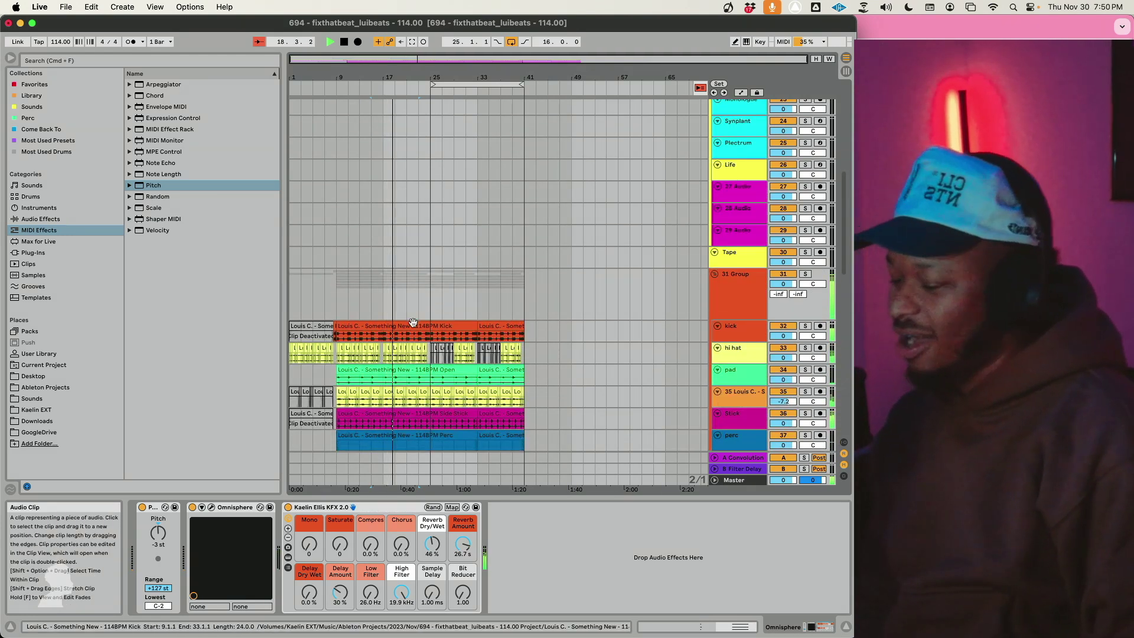
pyautogui.scroll(10, 392, 283)
pyautogui.press('space')
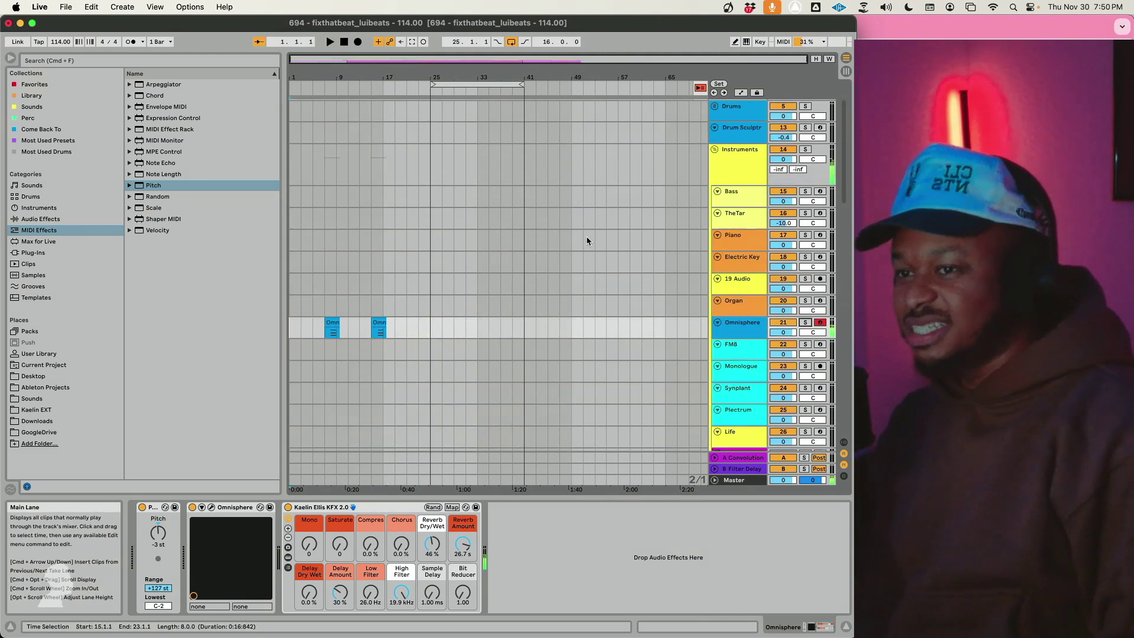
# Step: Delete the old Vocal Recording clip and arm the Vocal Recording track
pyautogui.click(340, 146)
pyautogui.press('Delete')
pyautogui.click(819, 137)
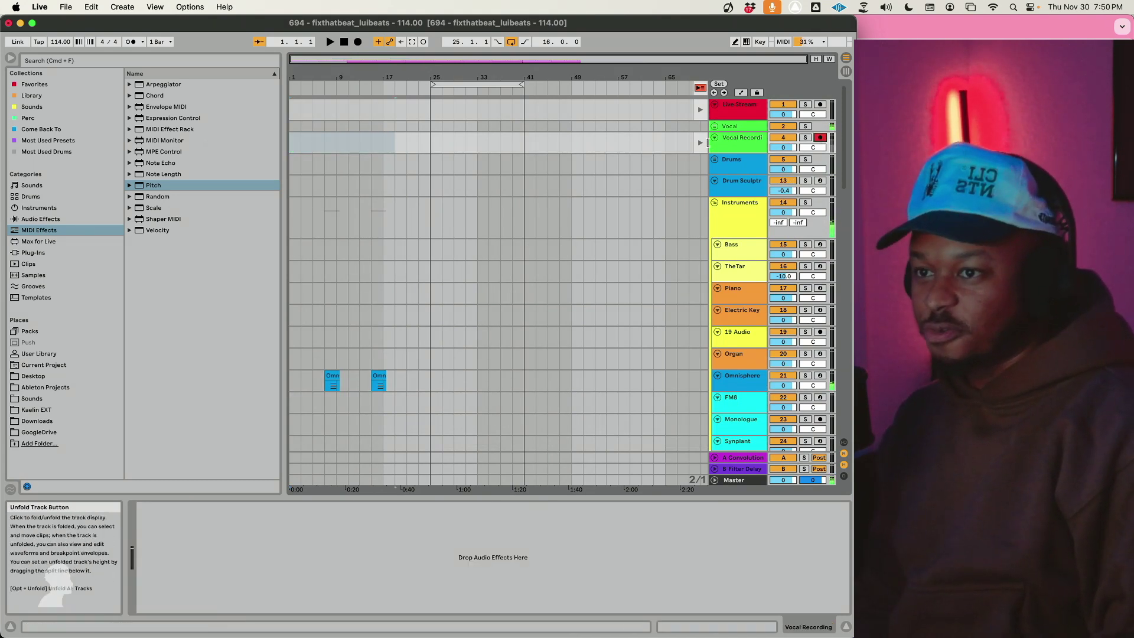
# Step: Record a new vocal take with F9 while the arrangement plays
pyautogui.press('F9')
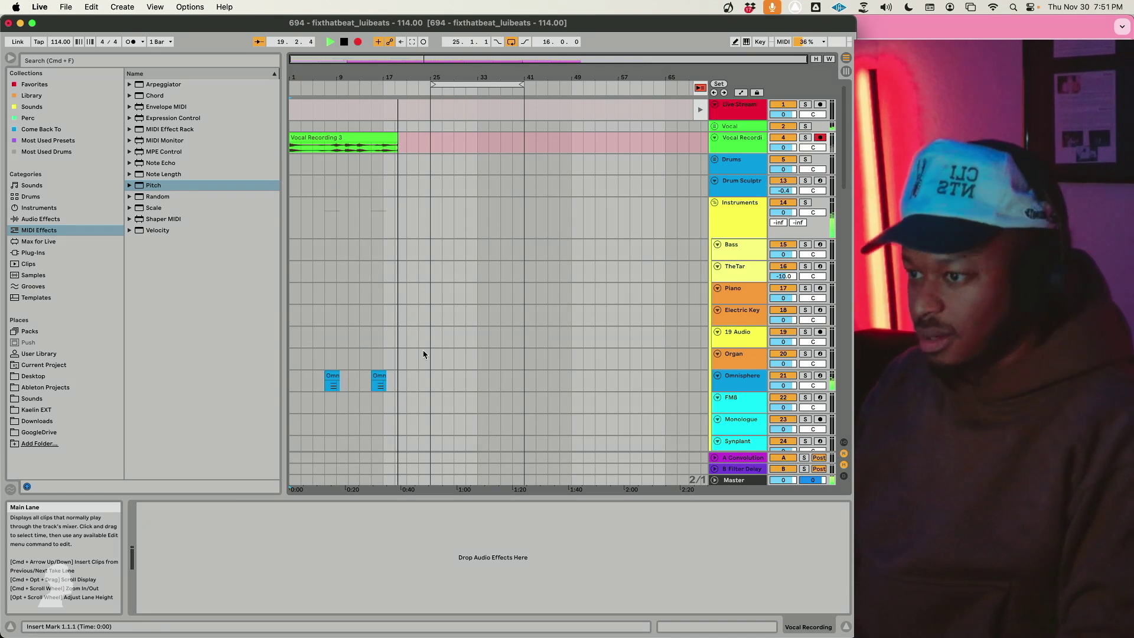
# Step: Deactivate the bass clips over bars 25–35, then reactivate them for bars 33–41
pyautogui.scroll(-15, 423, 369)
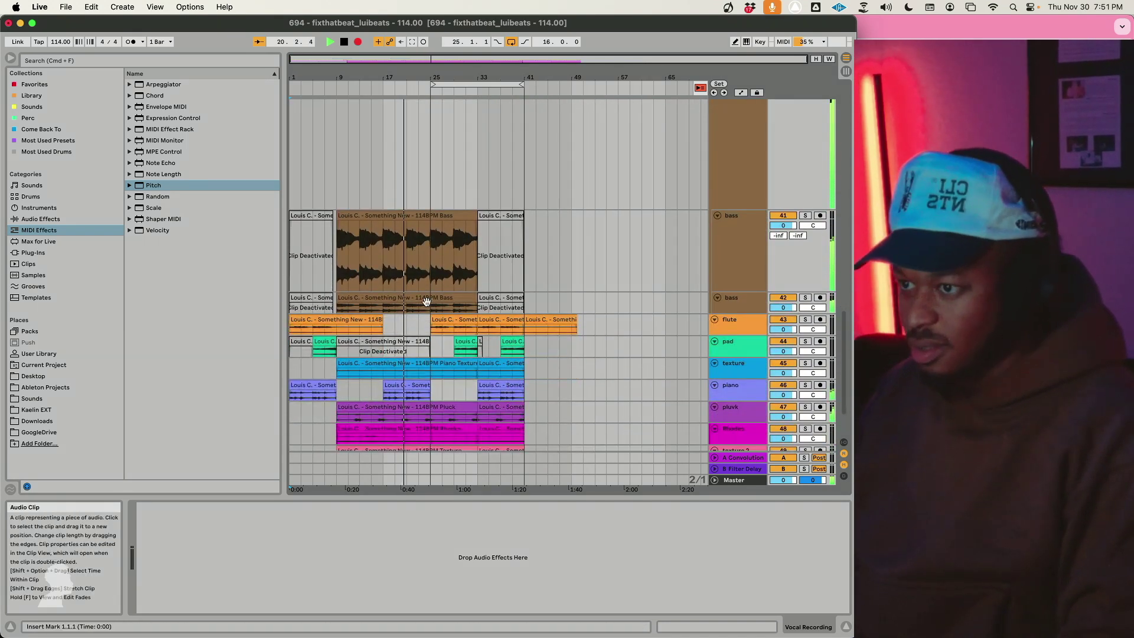
pyautogui.moveTo(431, 269); pyautogui.dragTo(525, 264)
pyautogui.press('0')
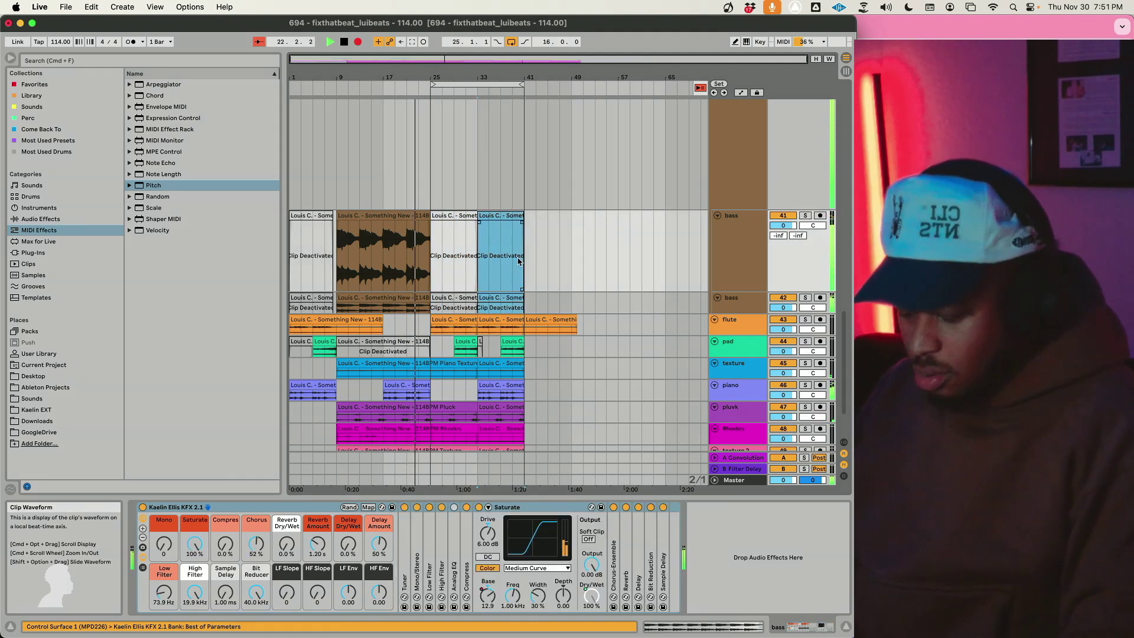
pyautogui.press('0')
# Step: Turn off the 31 Group drum tracks
pyautogui.scroll(10, 494, 260)
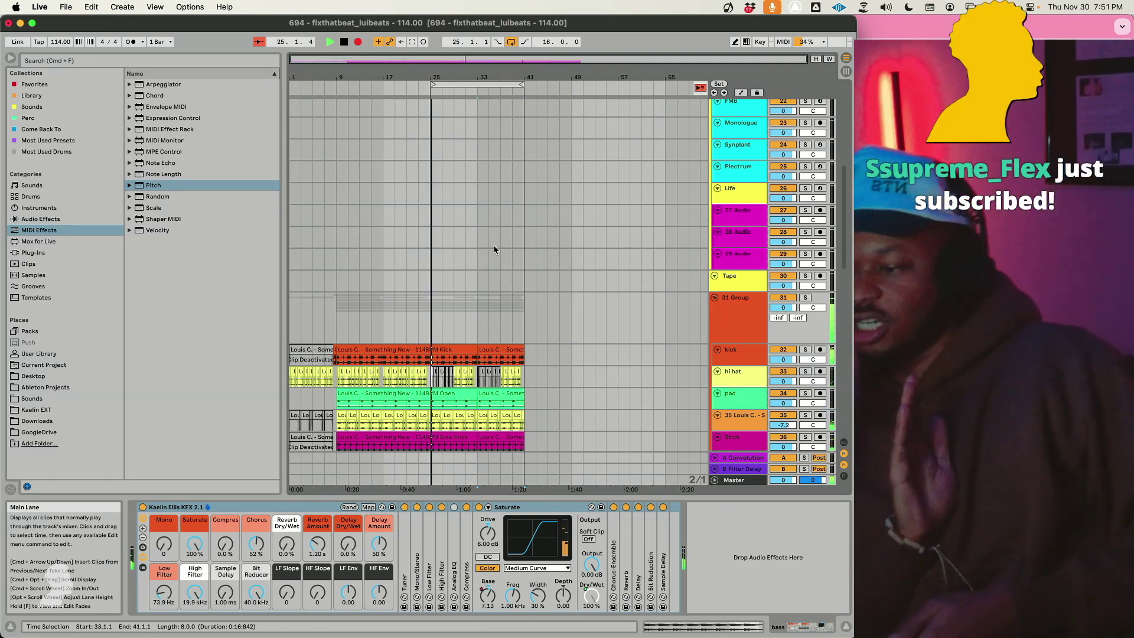
pyautogui.scroll(5, 509, 242)
pyautogui.scroll(1, 507, 222)
pyautogui.scroll(-10, 506, 223)
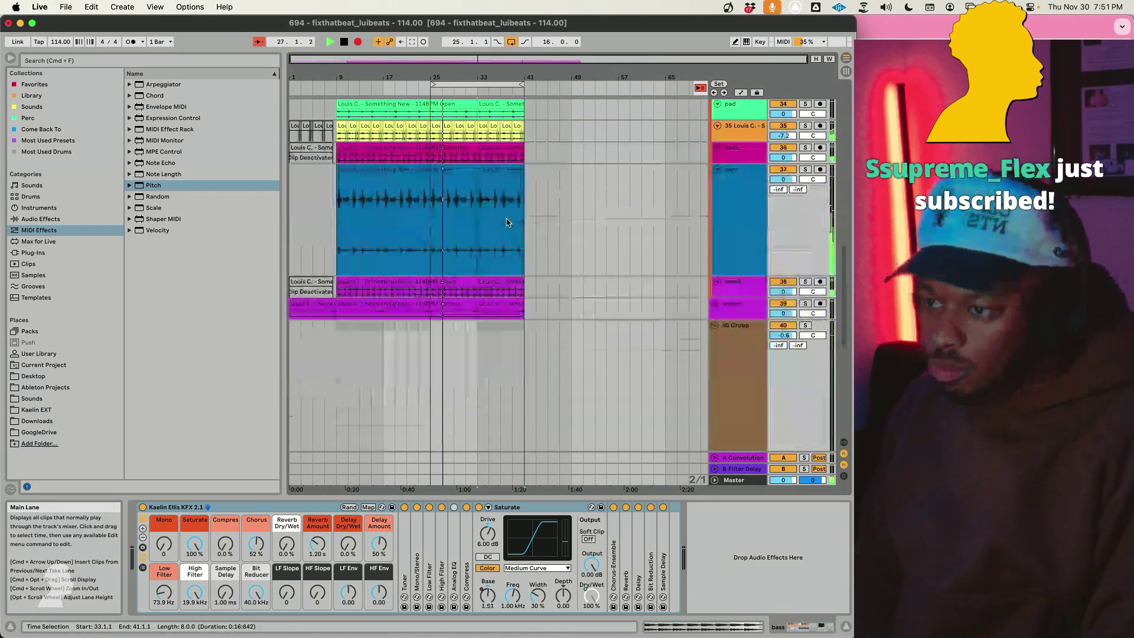
pyautogui.scroll(2, 505, 221)
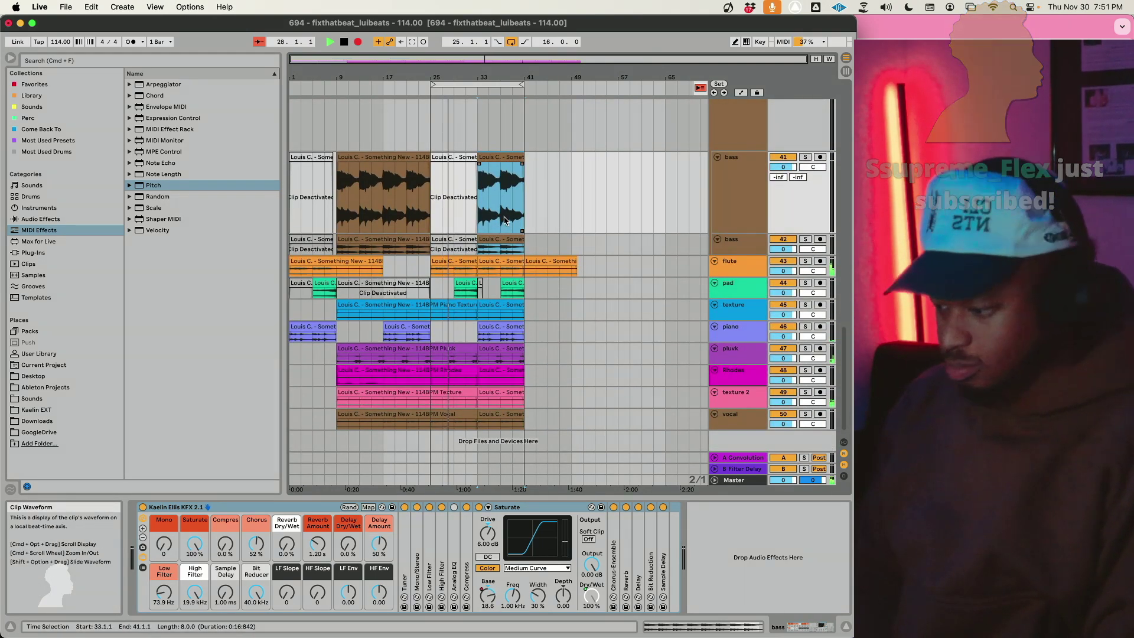
pyautogui.scroll(5, 505, 221)
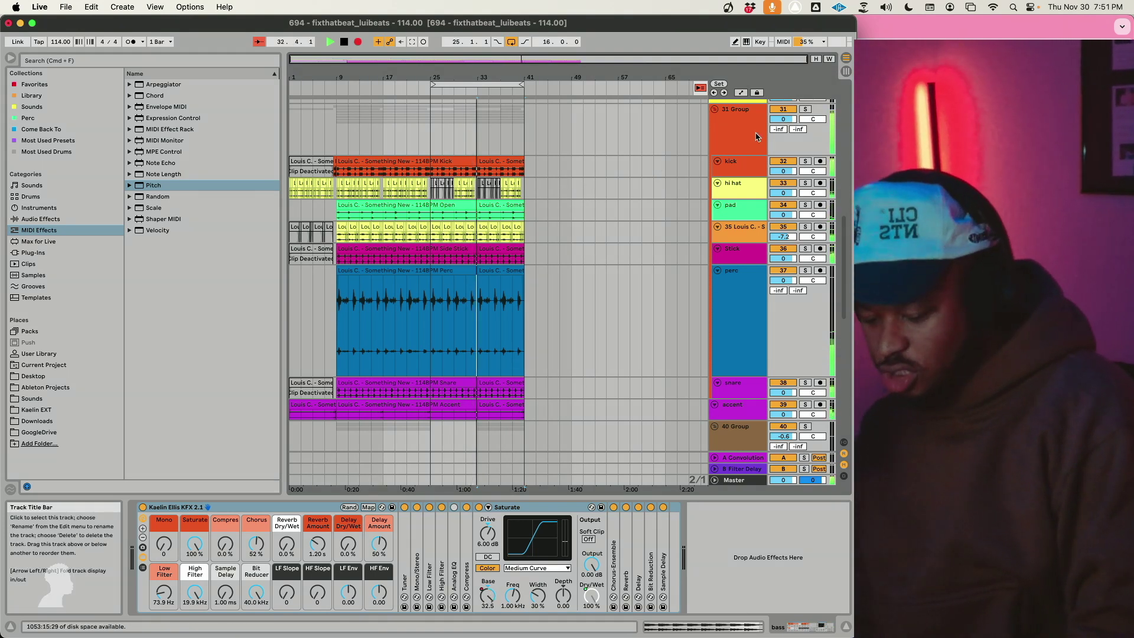
pyautogui.click(793, 111)
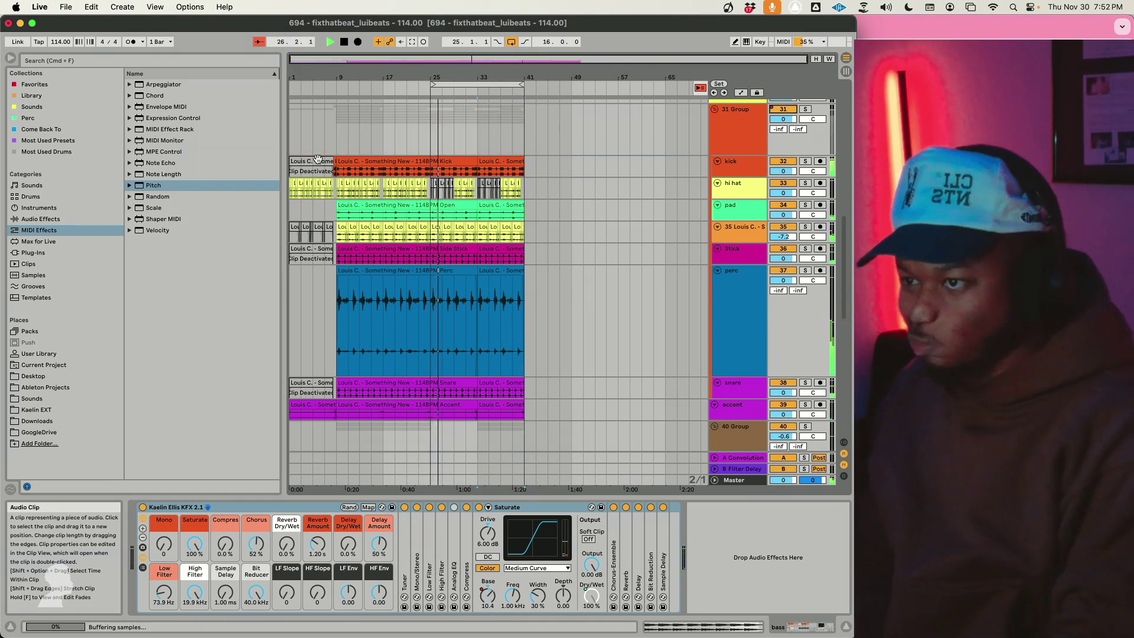
pyautogui.scroll(5, 418, 276)
pyautogui.scroll(5, 418, 276)
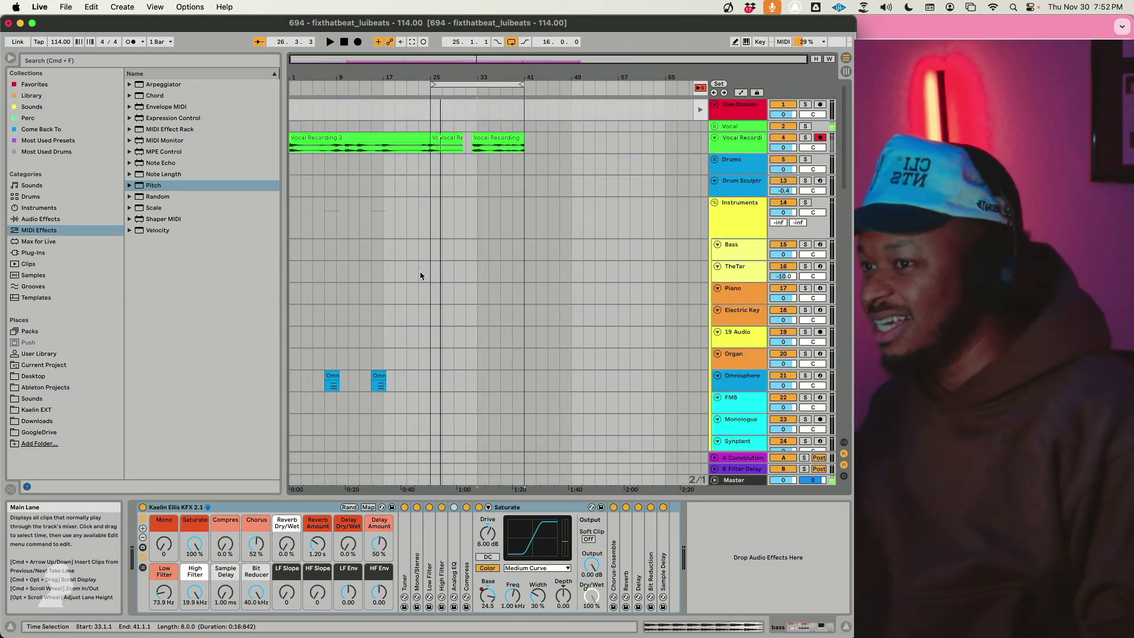
# Step: Lengthen Vocal Recording 3 over the short middle take
pyautogui.click(427, 195)
pyautogui.moveTo(430, 137); pyautogui.dragTo(451, 137)
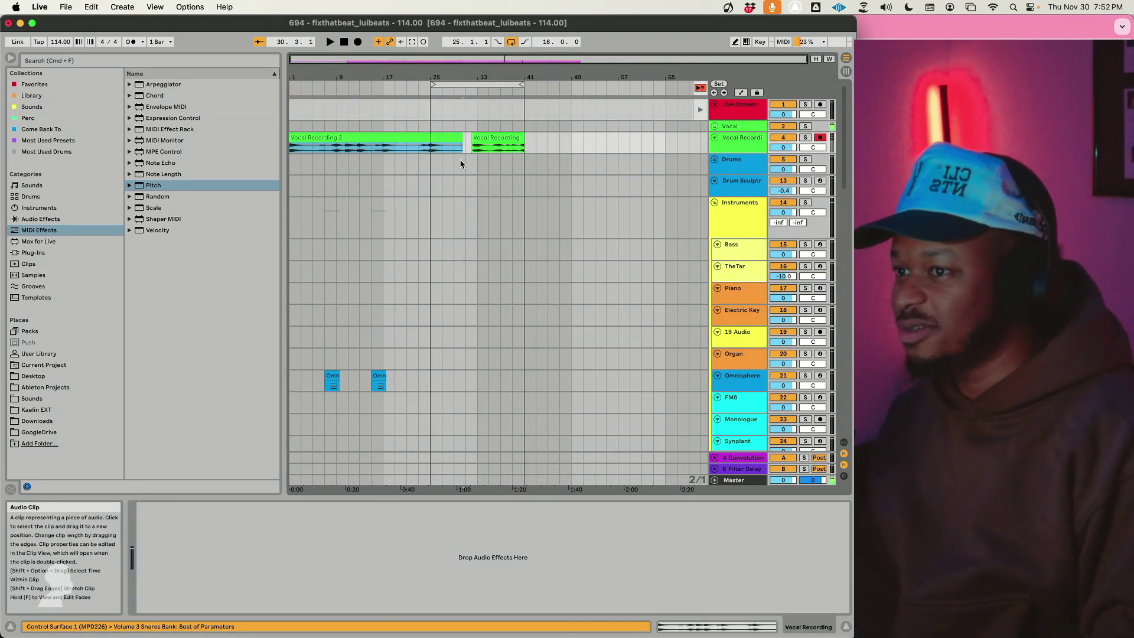
pyautogui.click(395, 163)
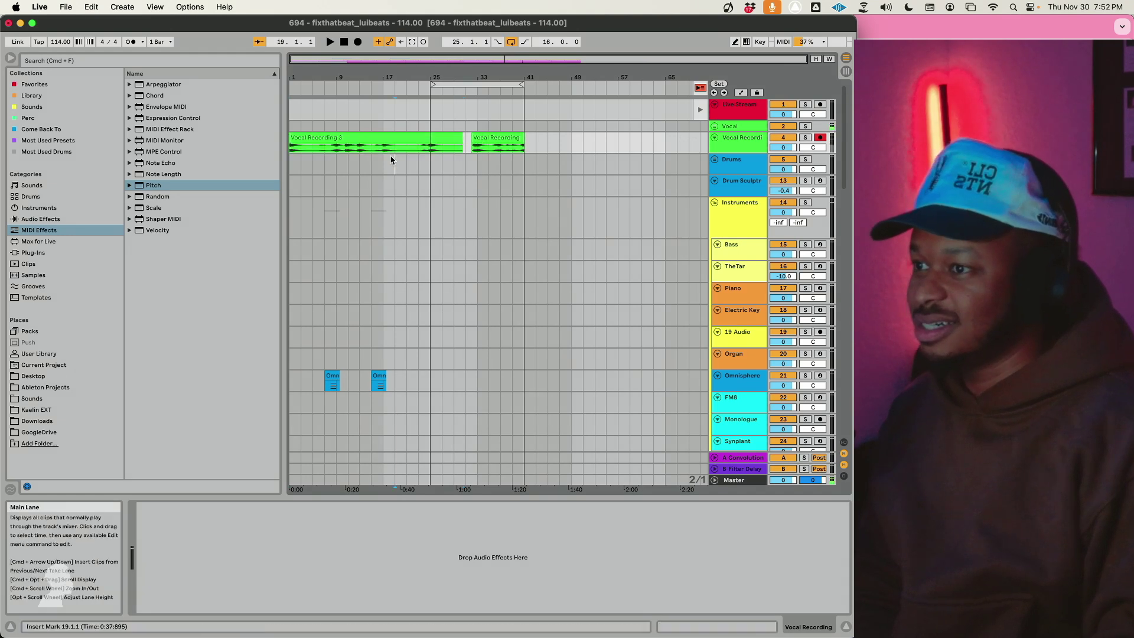
pyautogui.click(517, 139)
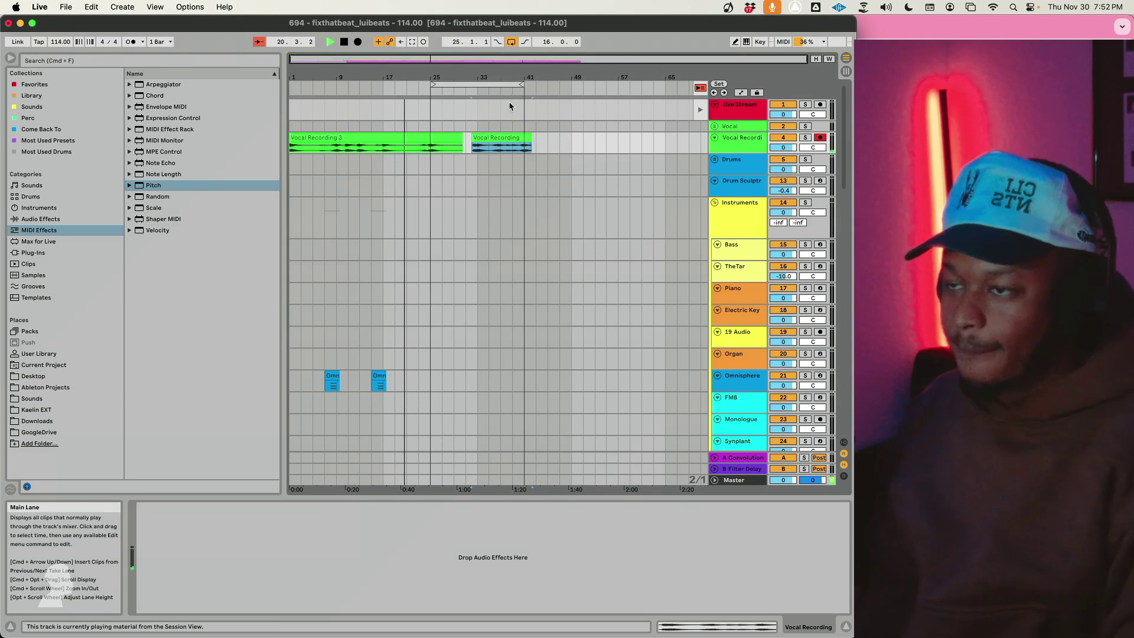
# Step: Inspect the Omnisphere and 31 Group tracks and fit all tracks into the arrangement view
pyautogui.scroll(-15, 479, 216)
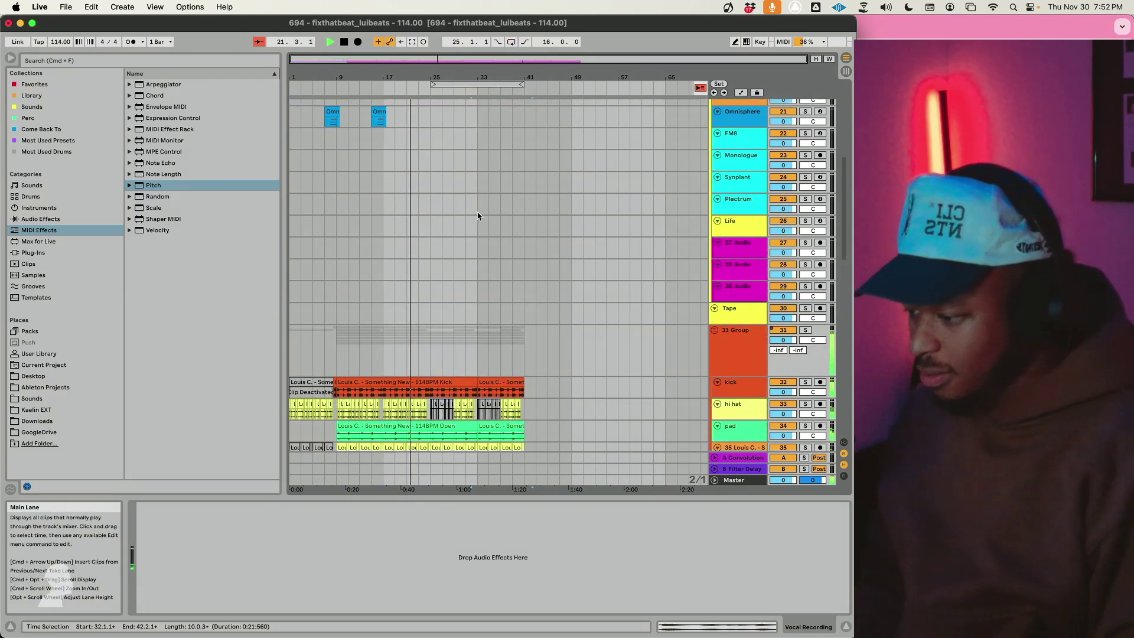
pyautogui.scroll(15, 456, 230)
pyautogui.scroll(-1, 414, 295)
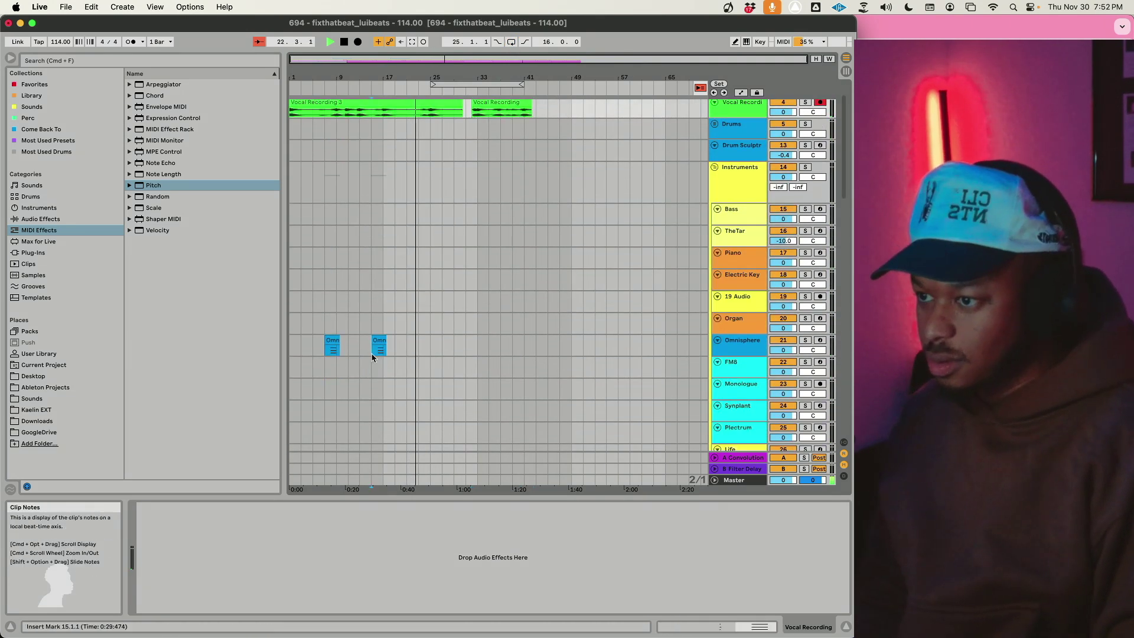
pyautogui.click(423, 353)
pyautogui.scroll(-10, 478, 349)
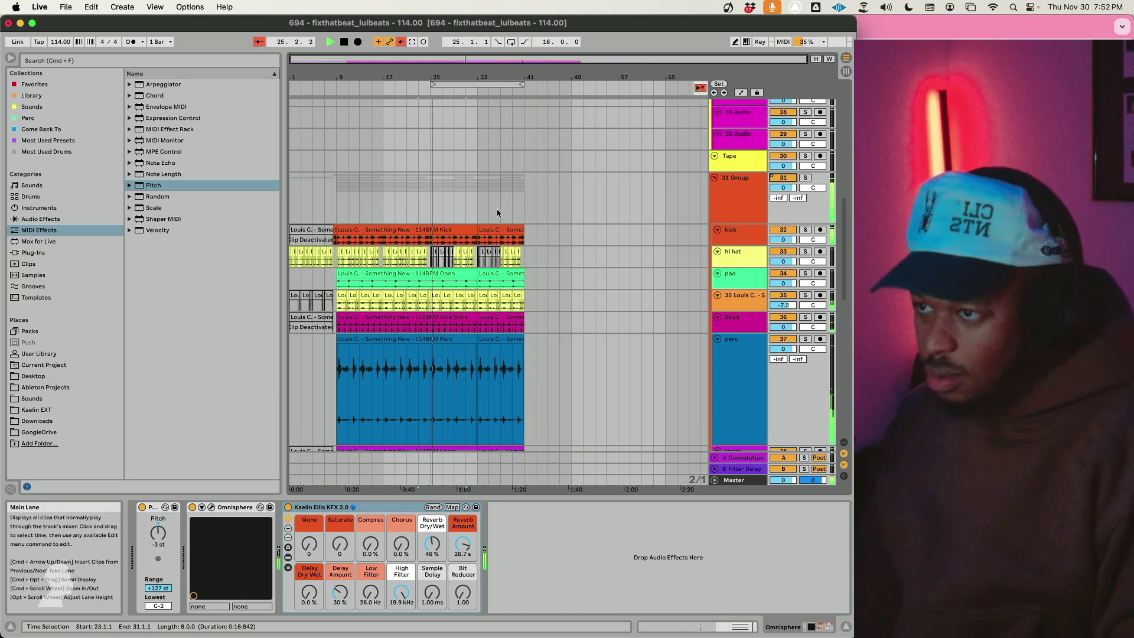
pyautogui.click(426, 216)
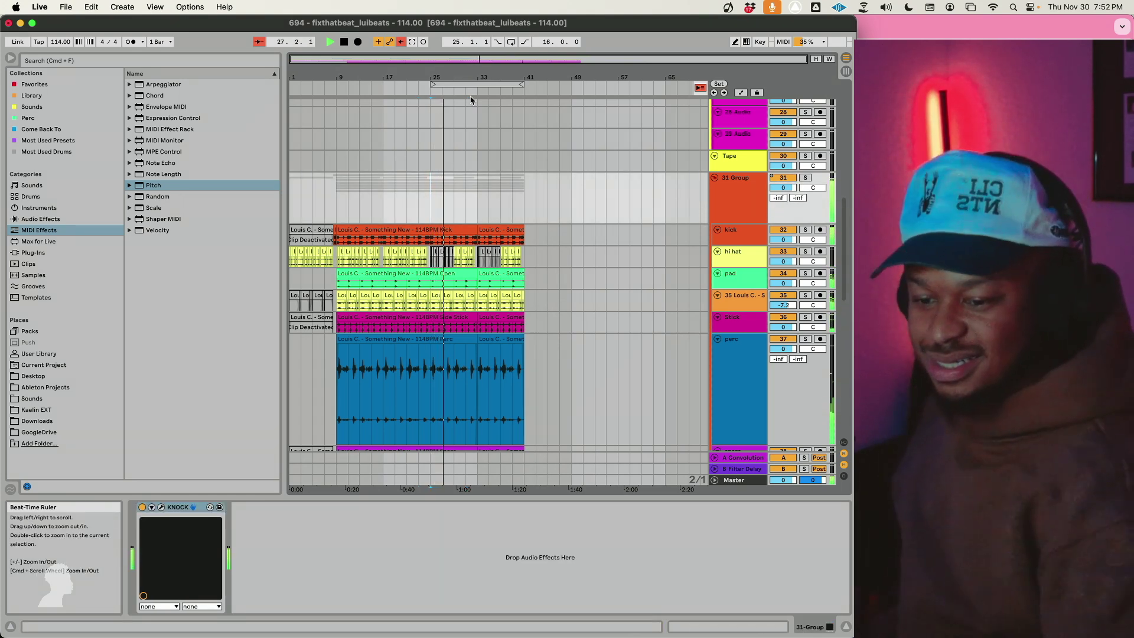
pyautogui.scroll(-5, 501, 246)
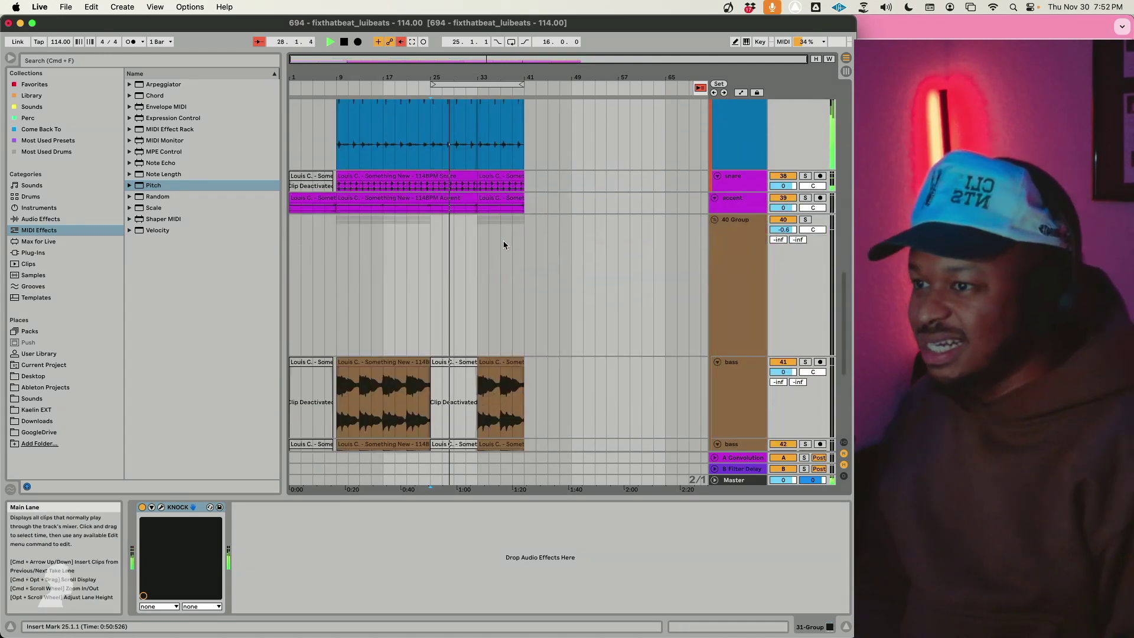
pyautogui.click(815, 60)
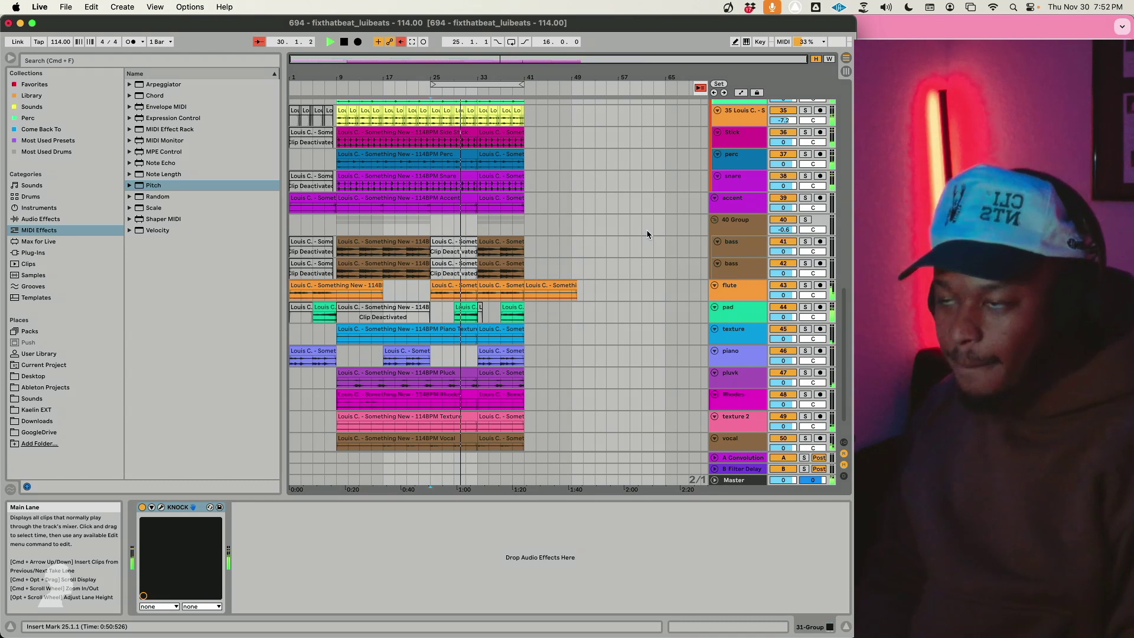
# Step: Make the Vocal Records lane taller and lower its volume to -3.1 dB
pyautogui.scroll(10, 647, 234)
pyautogui.scroll(-5, 428, 276)
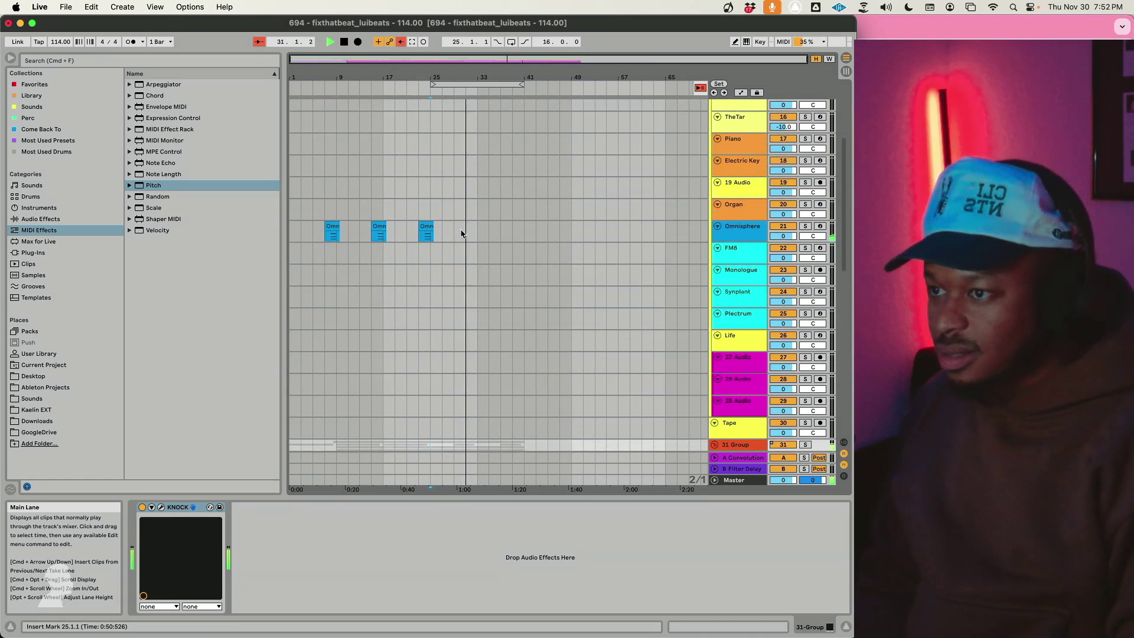
pyautogui.scroll(-15, 467, 240)
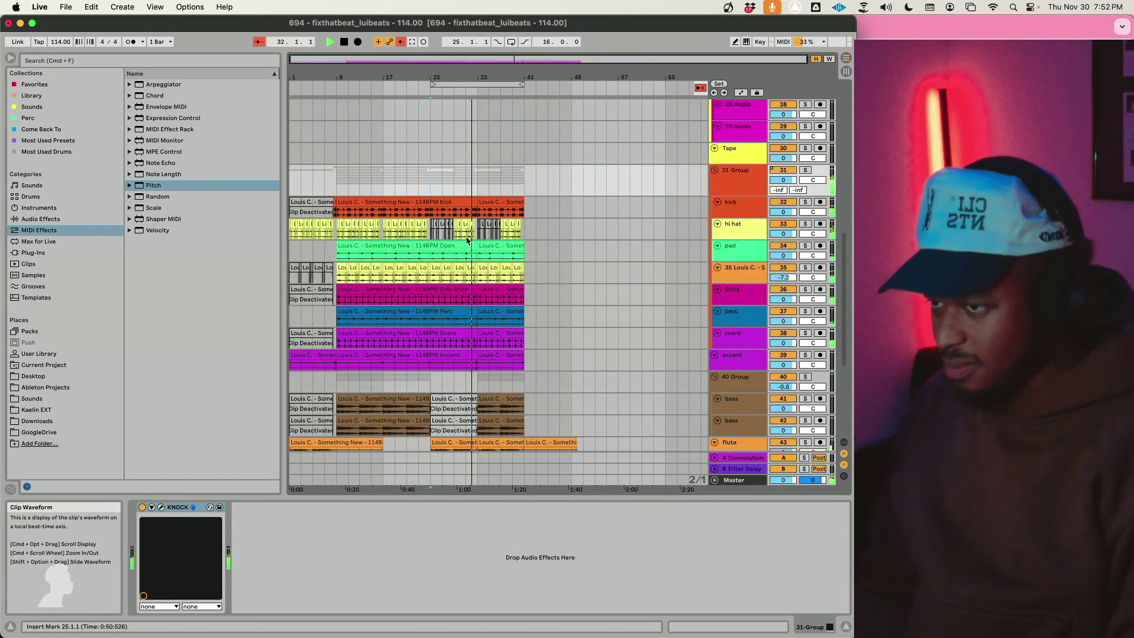
pyautogui.scroll(15, 467, 236)
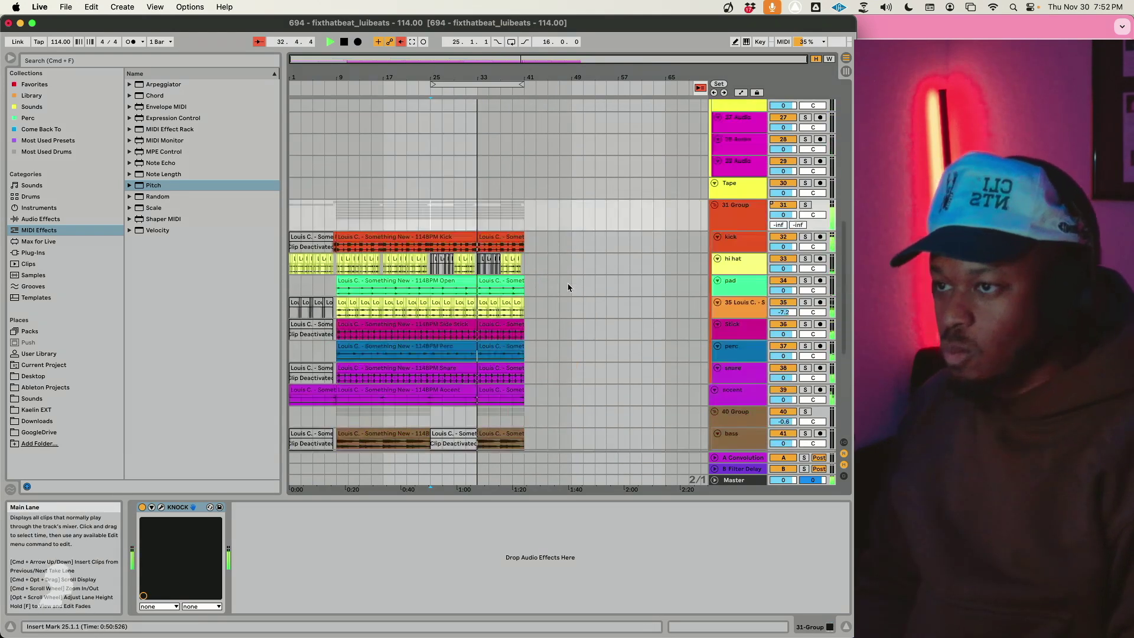
pyautogui.moveTo(734, 153); pyautogui.dragTo(735, 263)
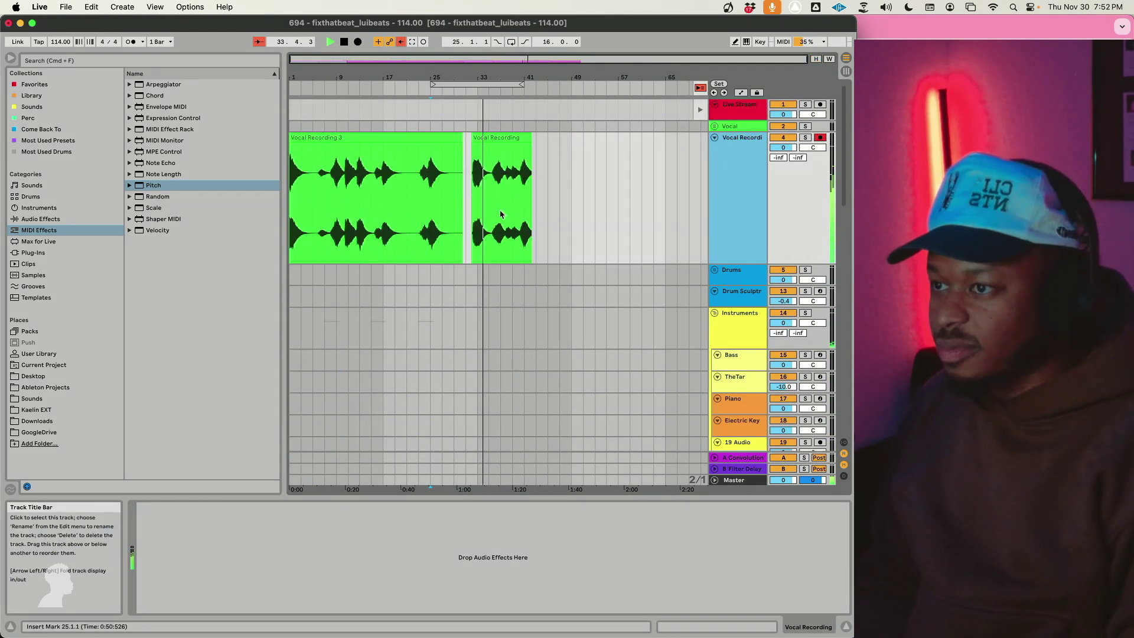
pyautogui.click(500, 192)
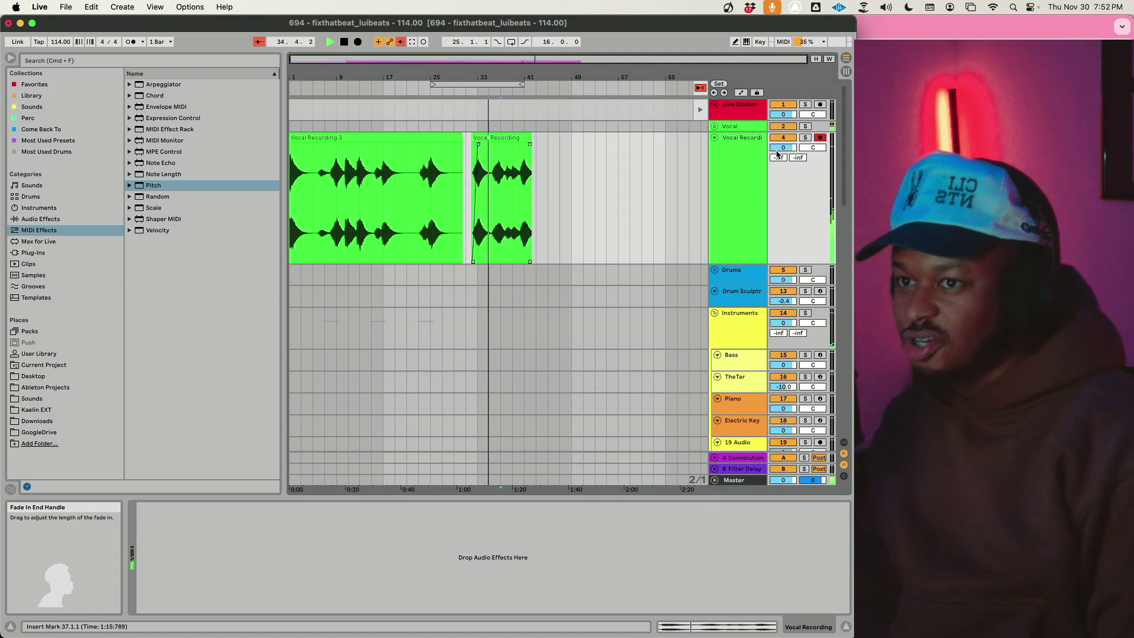
pyautogui.moveTo(783, 147); pyautogui.dragTo(783, 155)
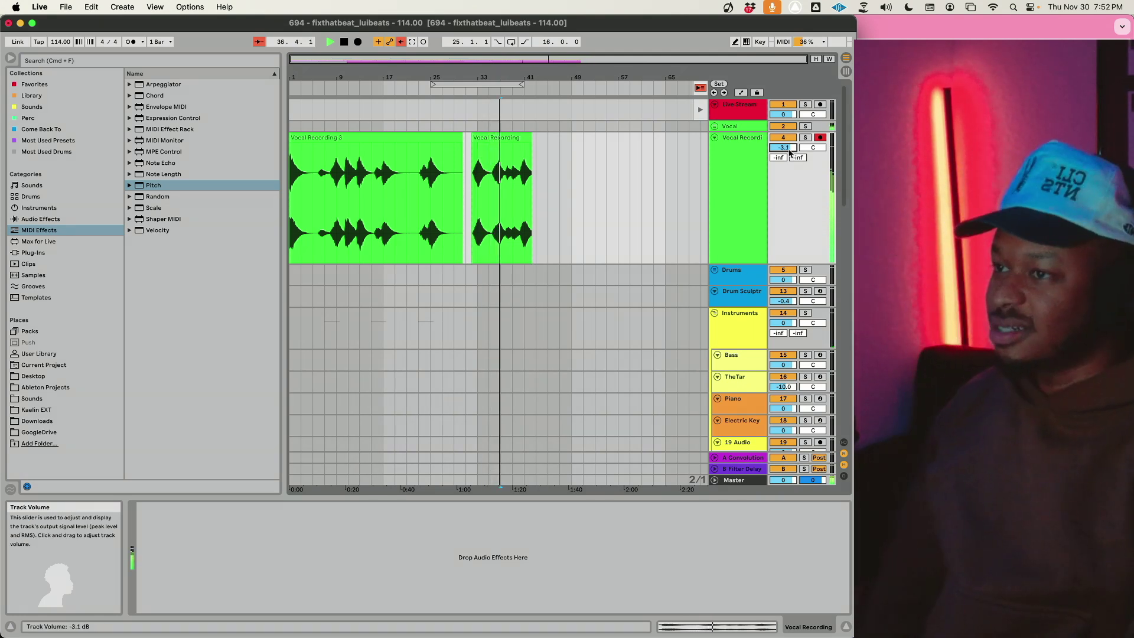
pyautogui.scroll(-10, 485, 232)
# Step: Duplicate bars 23–39 of the Omnisphere lane so a new clip follows at bar 39, then stop playback
pyautogui.scroll(-10, 485, 232)
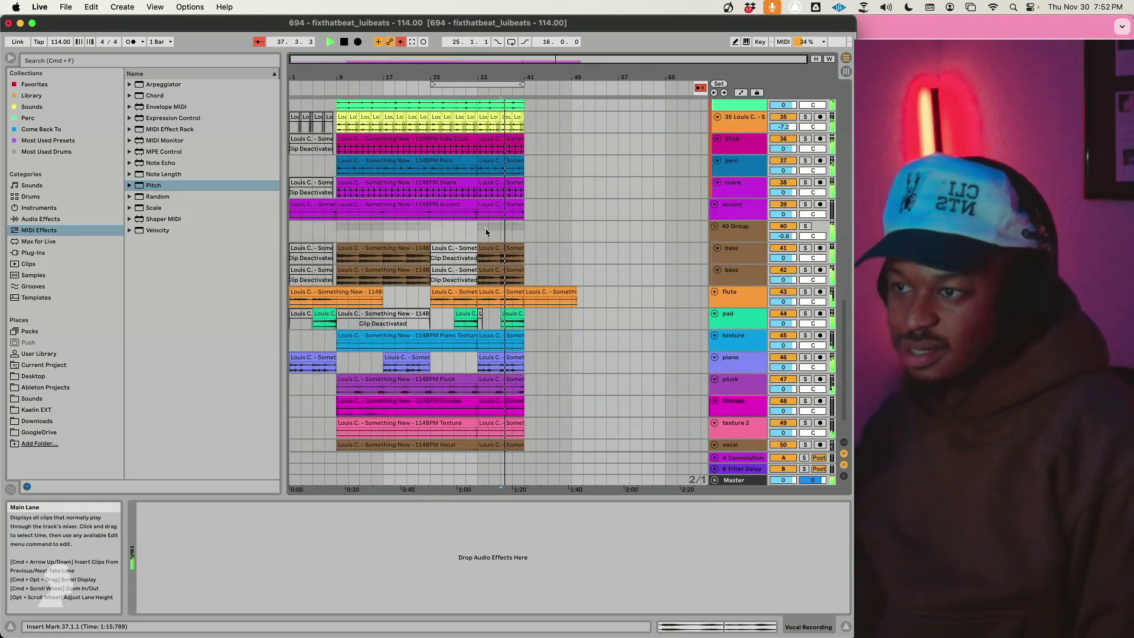
pyautogui.scroll(15, 506, 198)
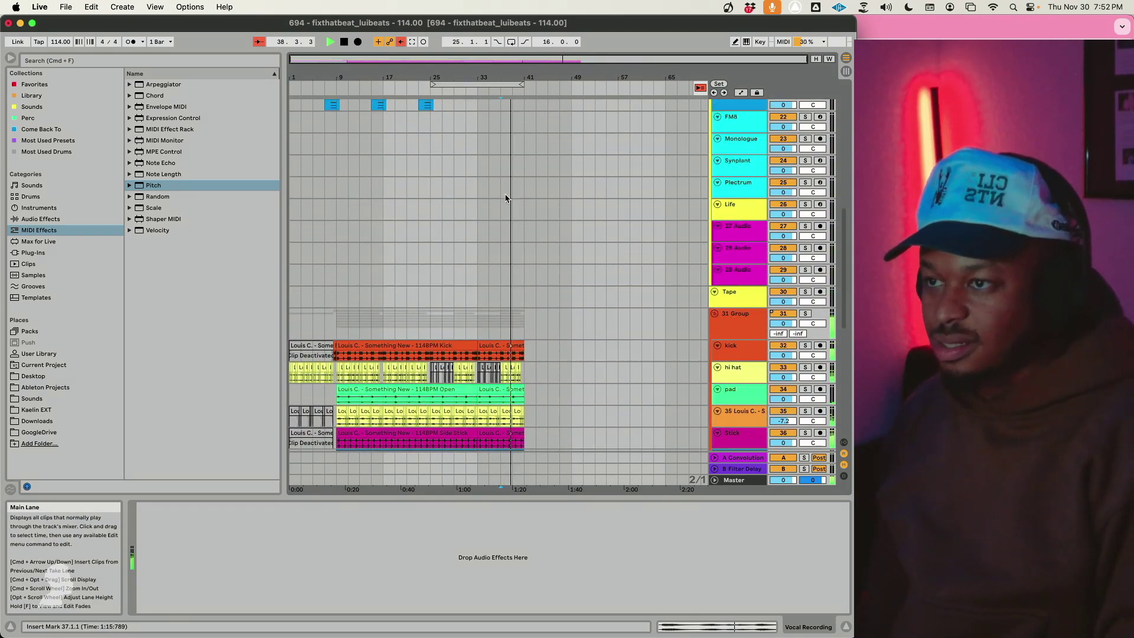
pyautogui.moveTo(418, 325); pyautogui.dragTo(491, 331)
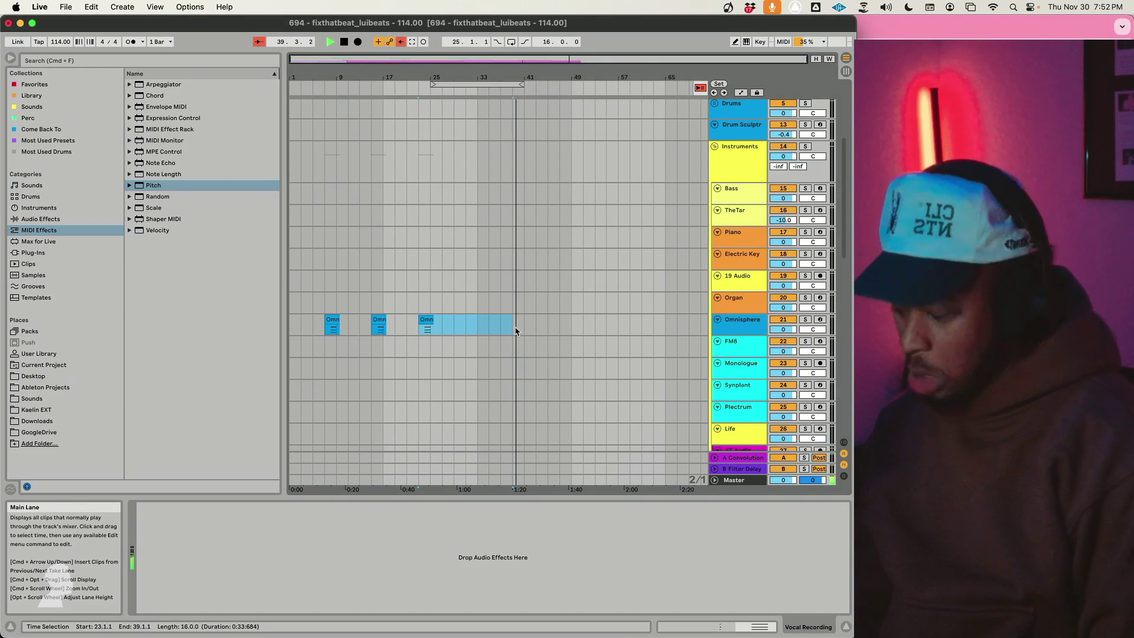
pyautogui.press('super+d')
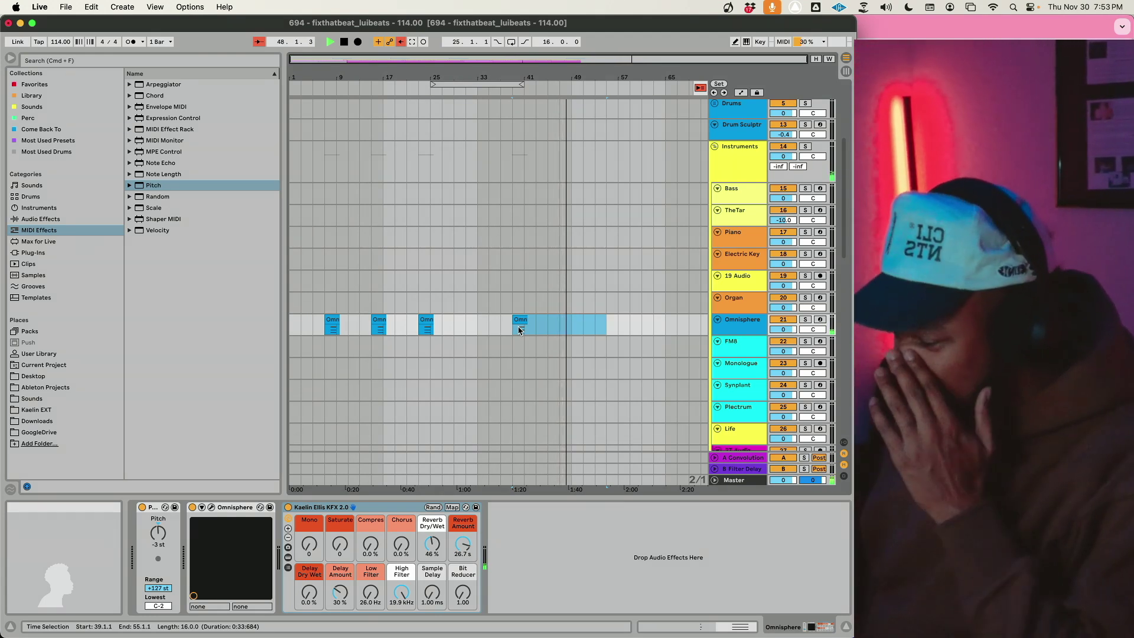
pyautogui.press('space')
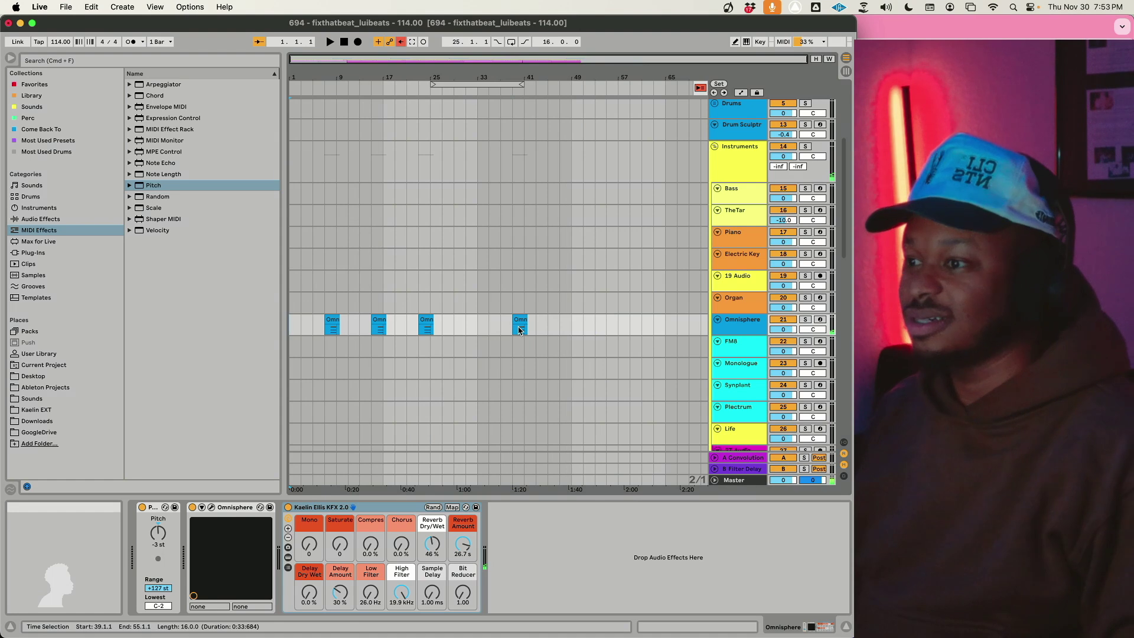
# Step: Delete the Drums and Drum Sculptr tracks and ungroup the Instruments group
pyautogui.scroll(5, 733, 284)
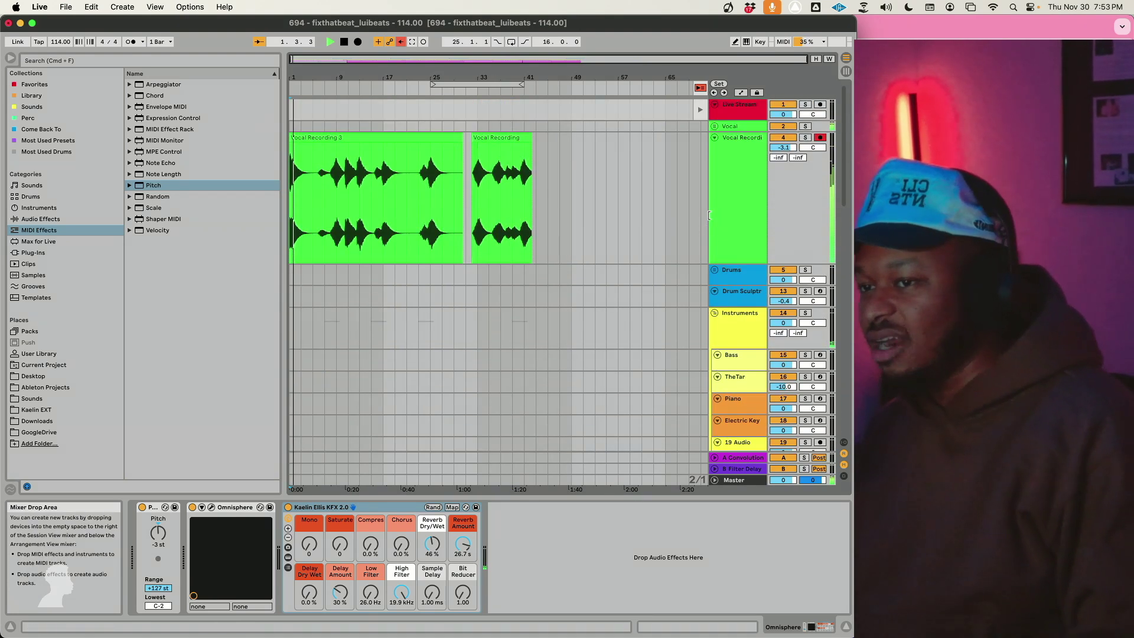
pyautogui.click(734, 279)
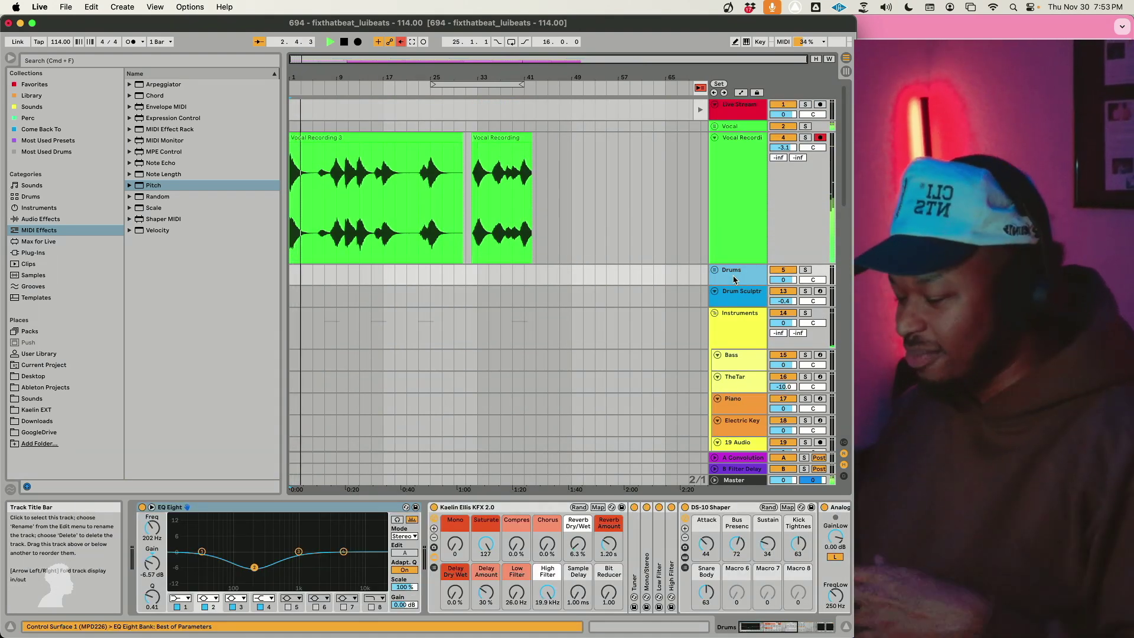
pyautogui.press('Delete')
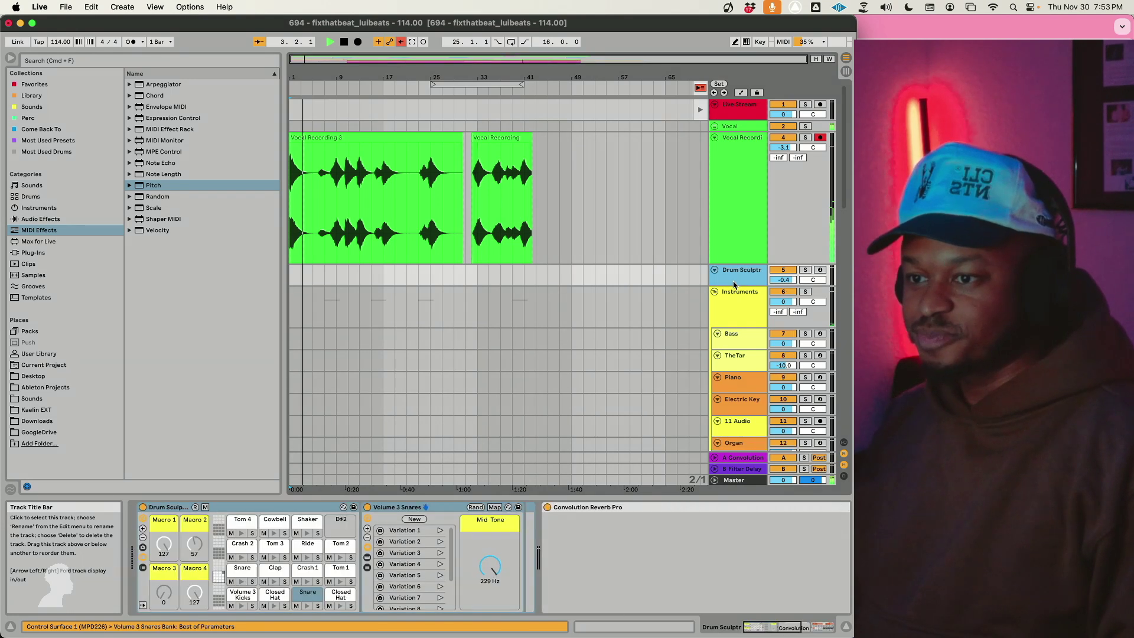
pyautogui.press('Delete')
pyautogui.click(727, 322)
pyautogui.click(733, 295)
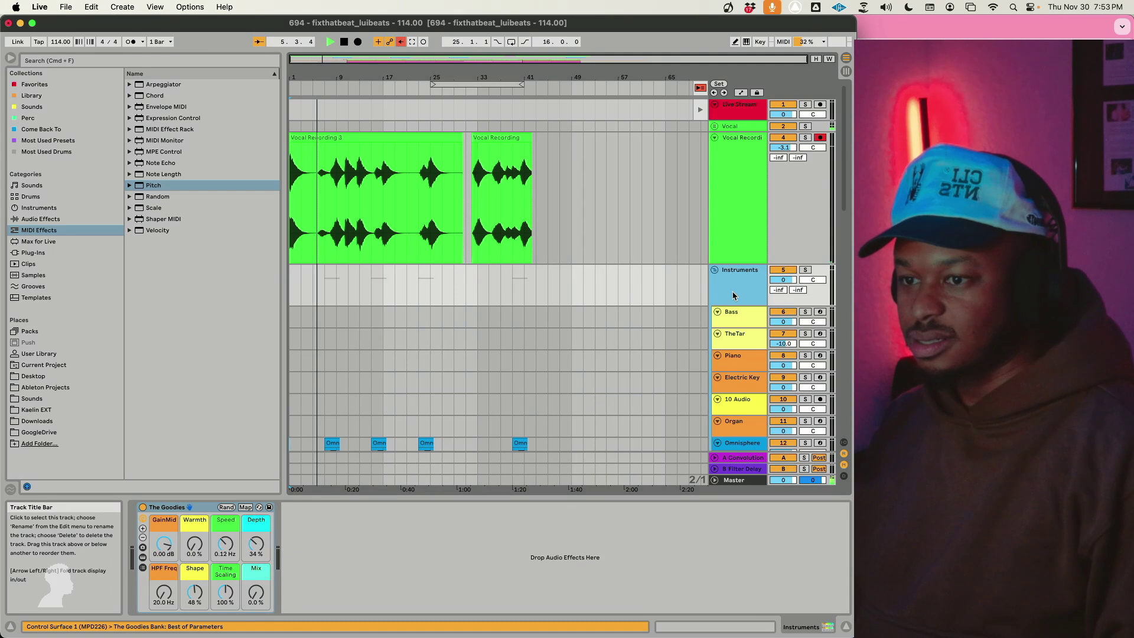
pyautogui.rightClick(732, 304)
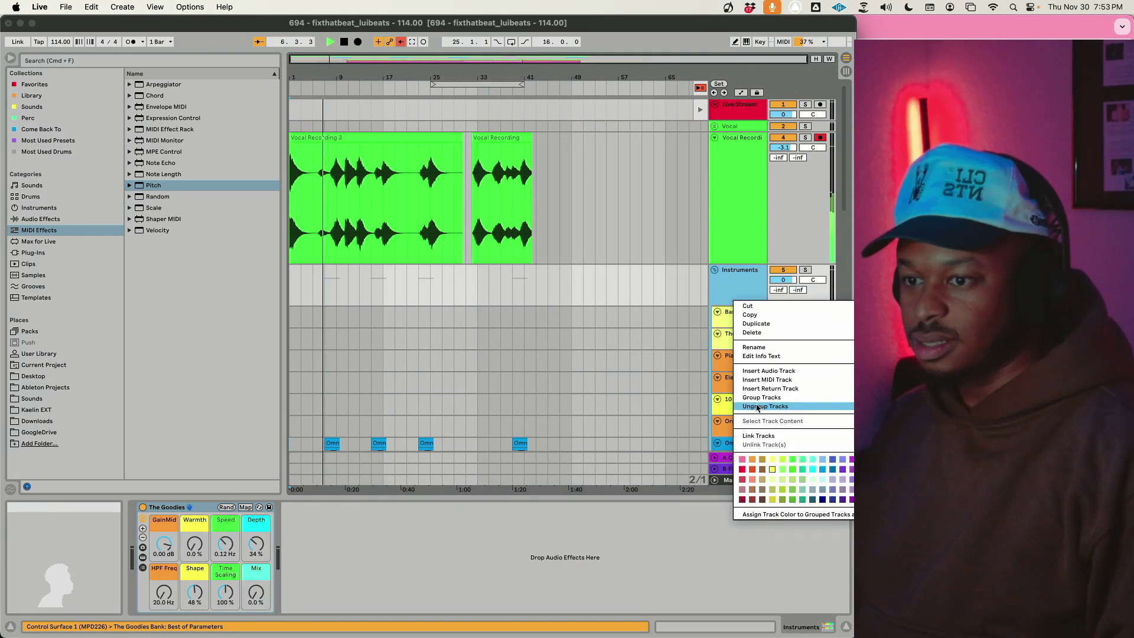
pyautogui.click(761, 406)
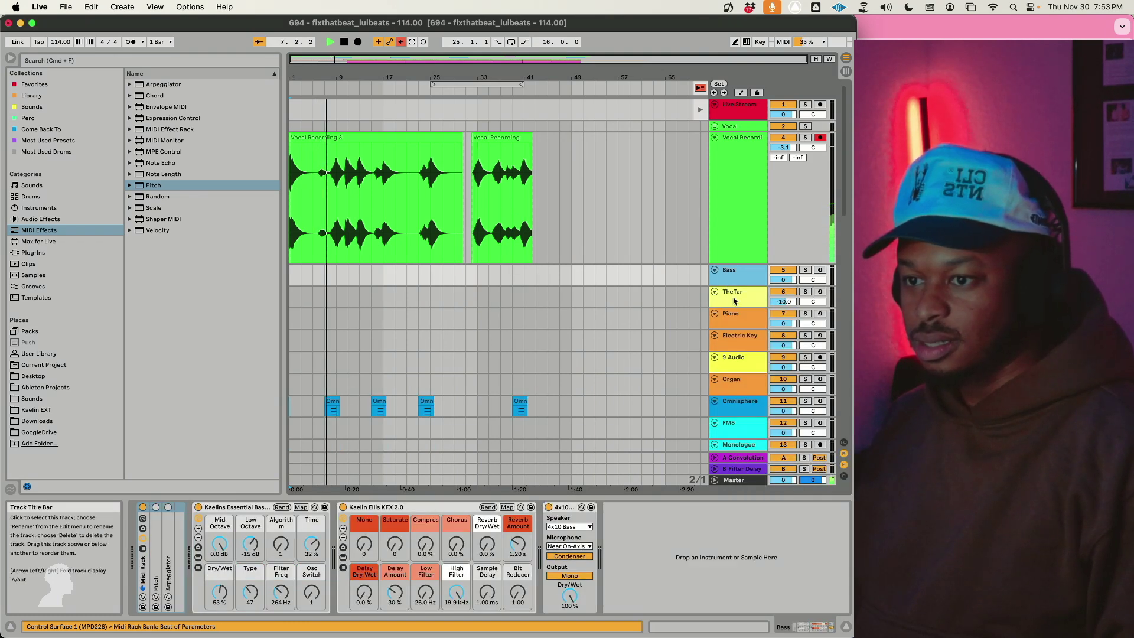
# Step: Delete the unused Bass, TheTar, Piano, Electric Key, 5 Audio and Organ tracks
pyautogui.press('Delete')
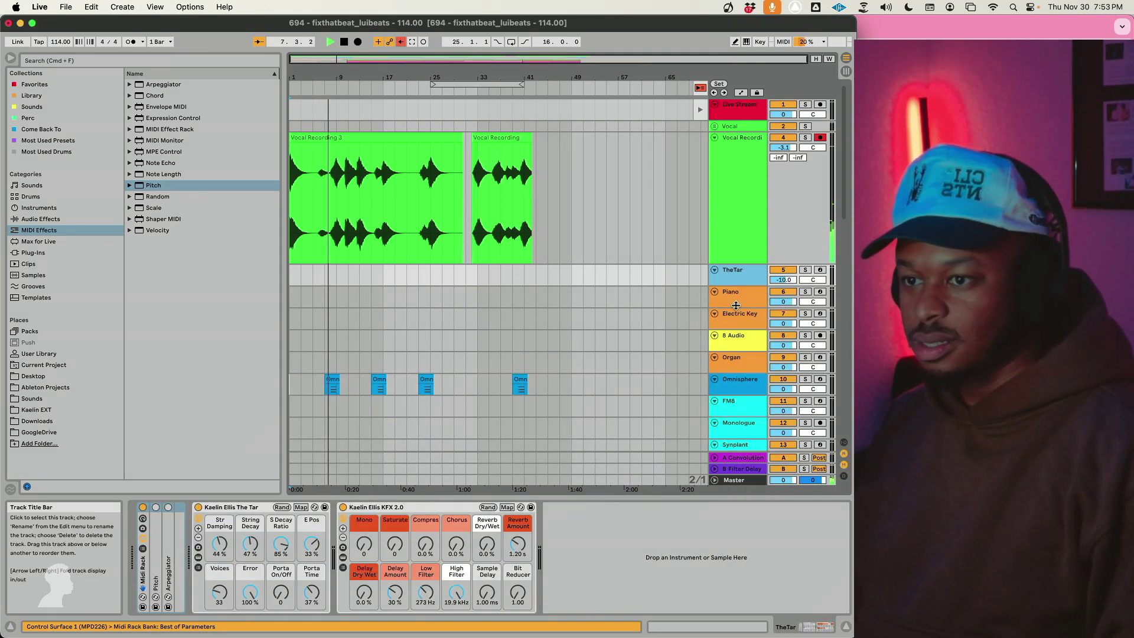
pyautogui.press('Delete')
pyautogui.press('Delete')
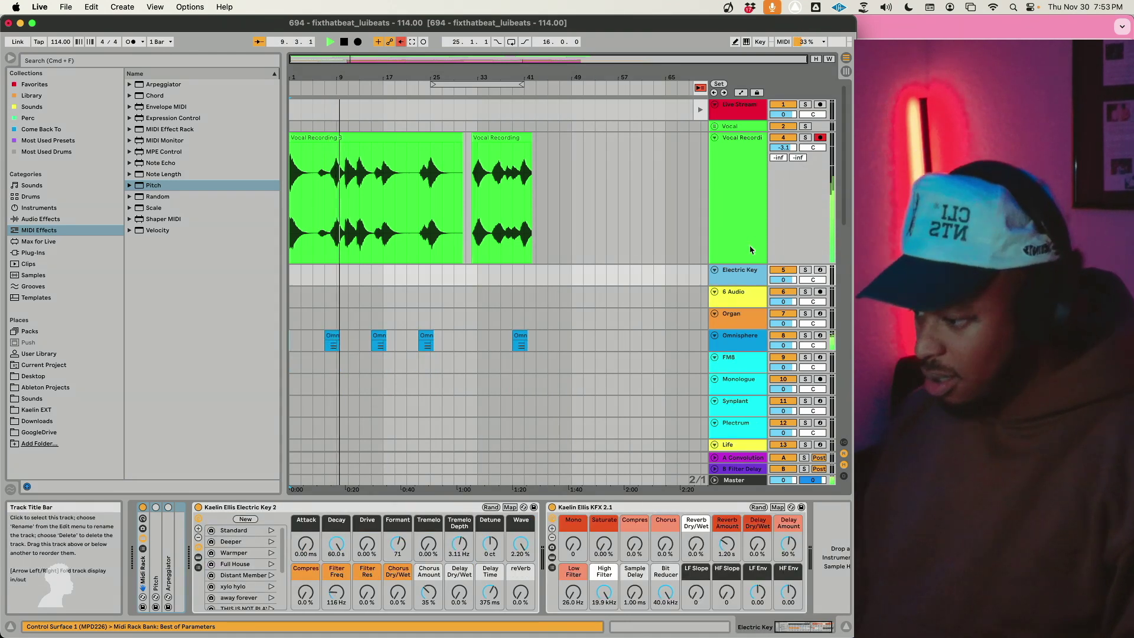
pyautogui.press('Delete')
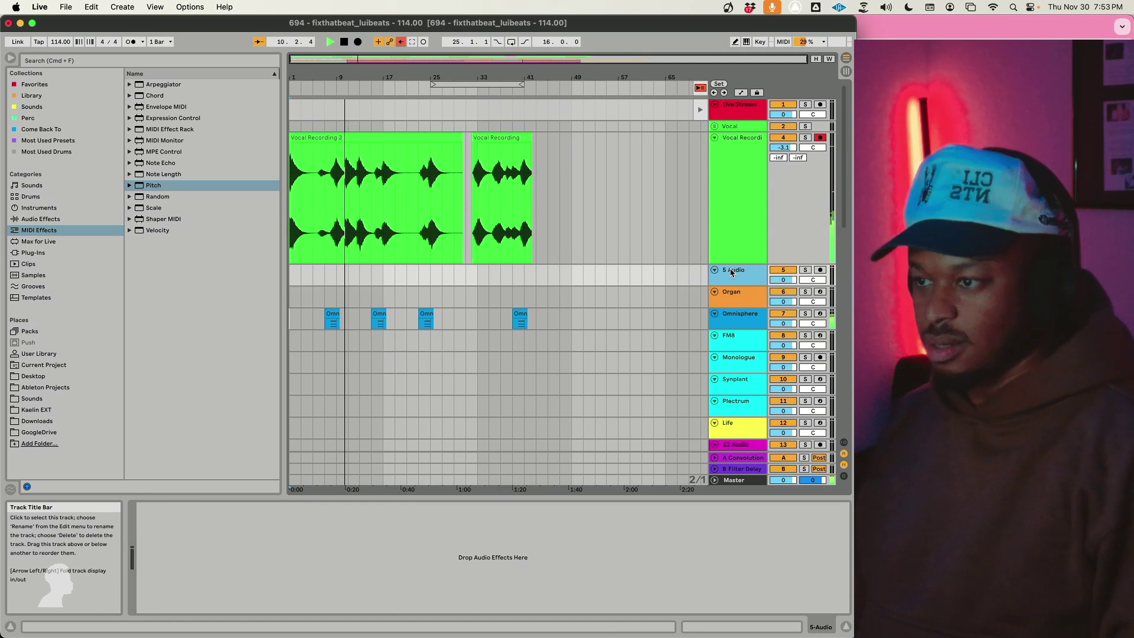
pyautogui.press('Delete')
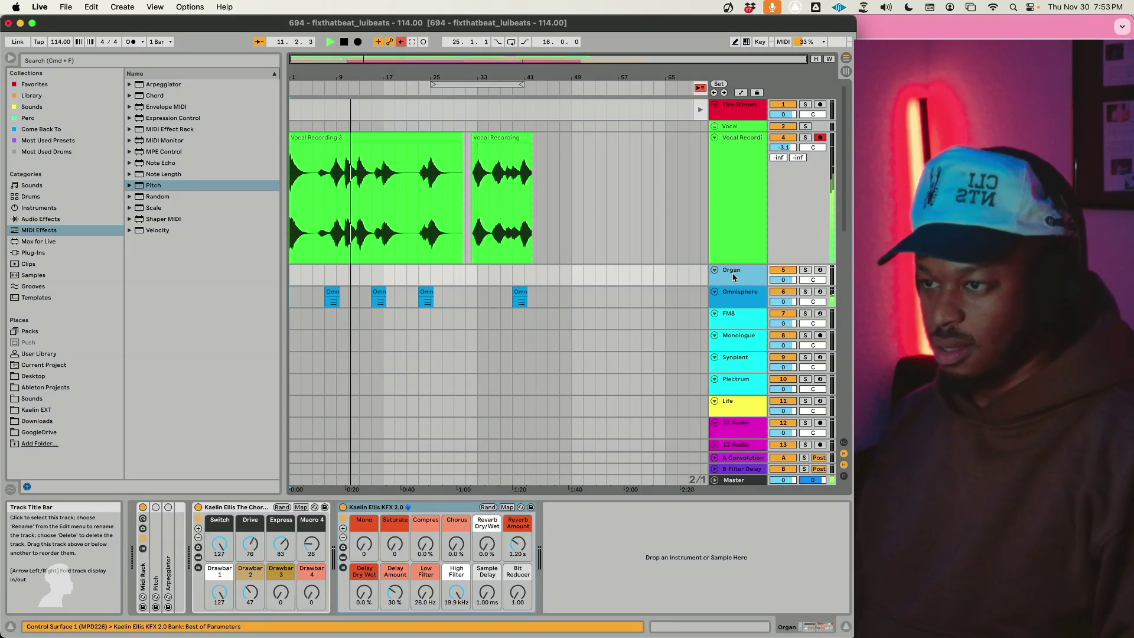
pyautogui.press('Delete')
pyautogui.click(737, 294)
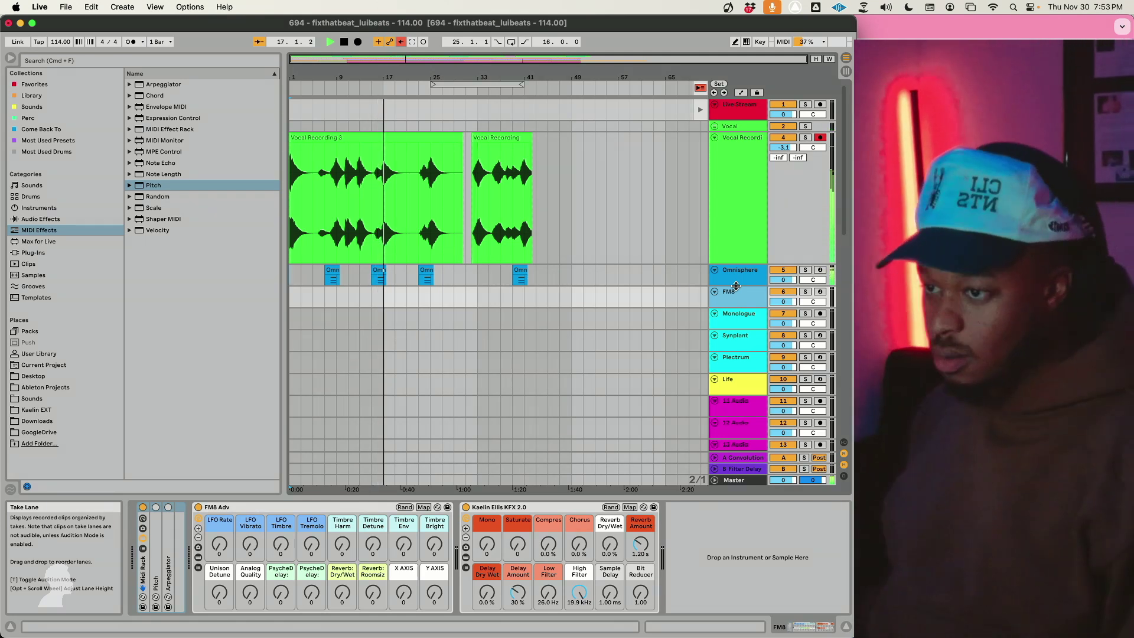
pyautogui.scroll(-5, 604, 317)
# Step: Set the two bass tracks' volumes to about -3.9 dB and -2.6 dB
pyautogui.scroll(-5, 605, 317)
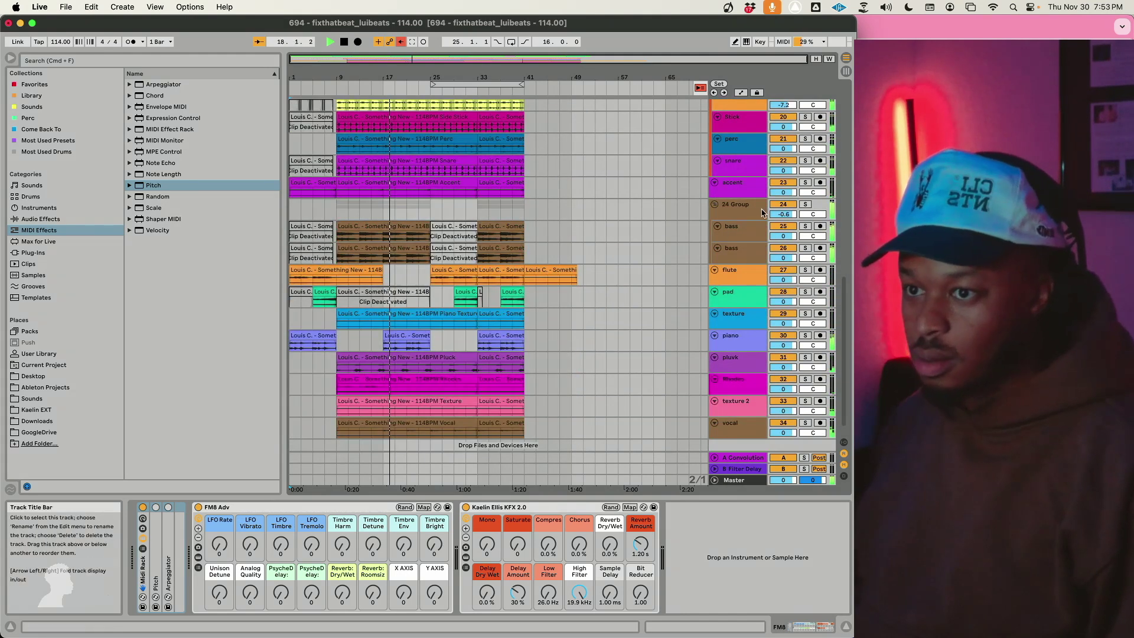
pyautogui.click(746, 248)
pyautogui.click(749, 239)
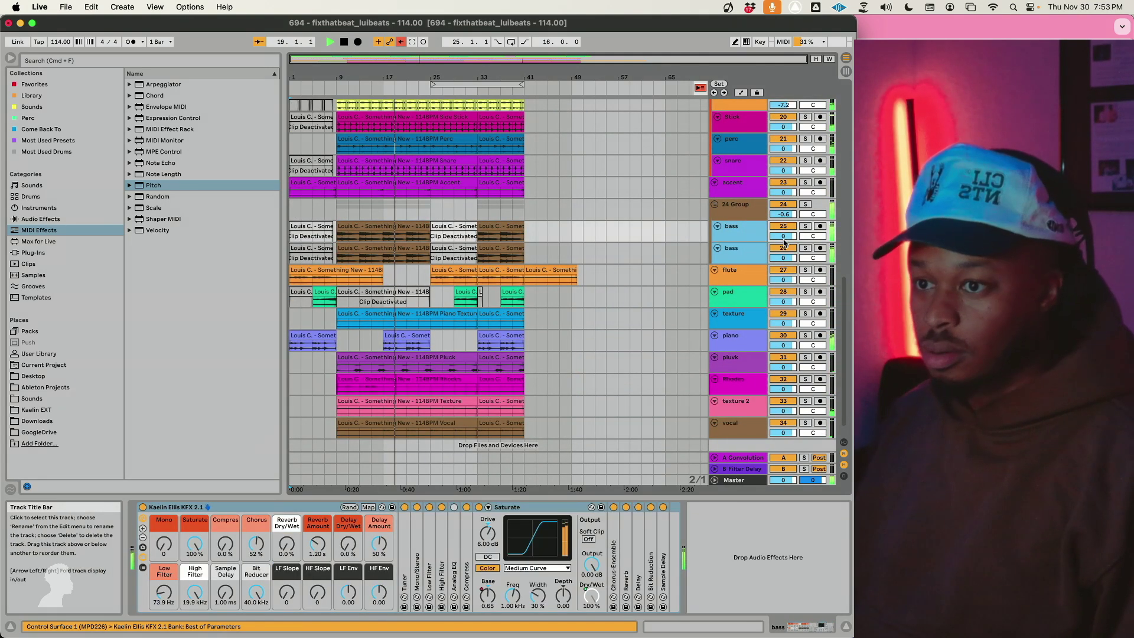
pyautogui.moveTo(786, 238); pyautogui.dragTo(783, 237)
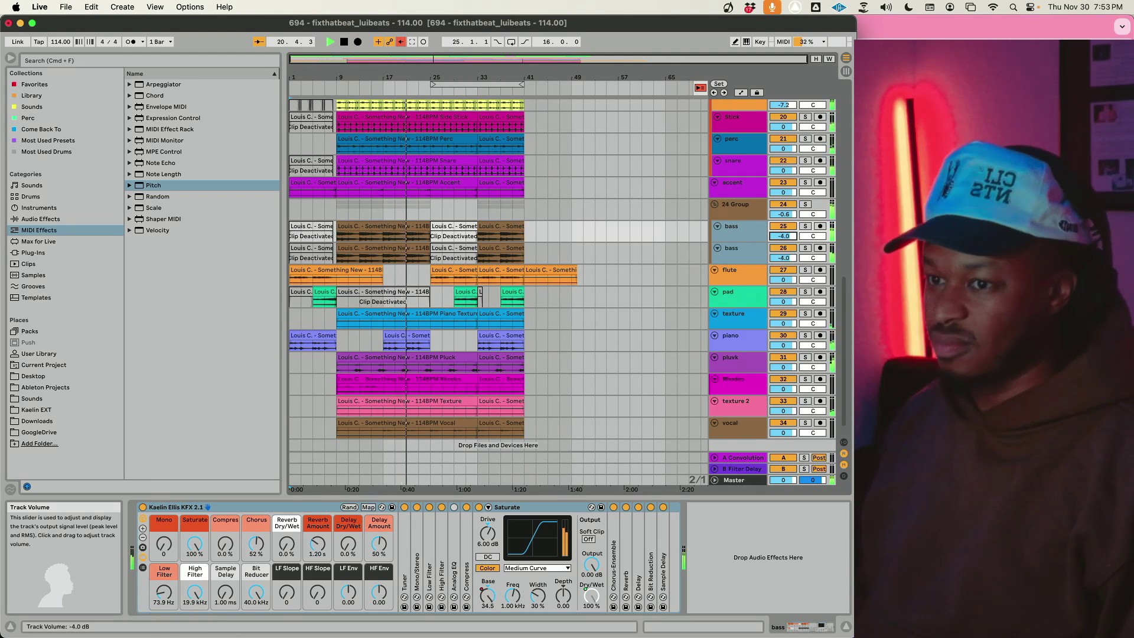
pyautogui.moveTo(777, 256); pyautogui.dragTo(783, 252)
pyautogui.click(744, 257)
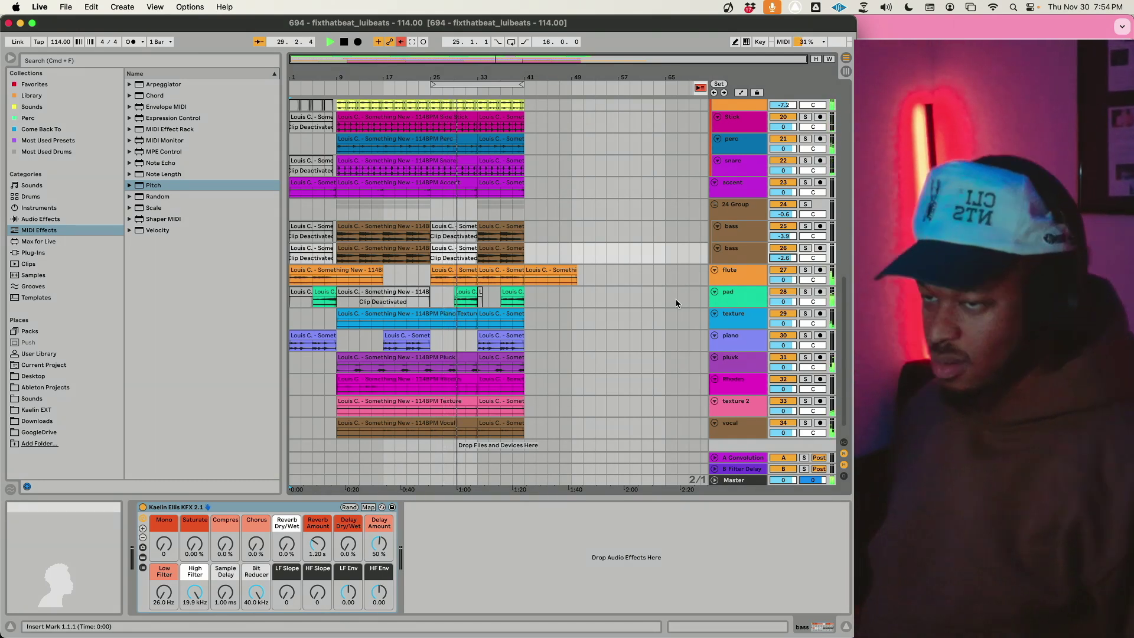
# Step: Cancel the stray volume entry and delete the last flute clip
pyautogui.write('1')
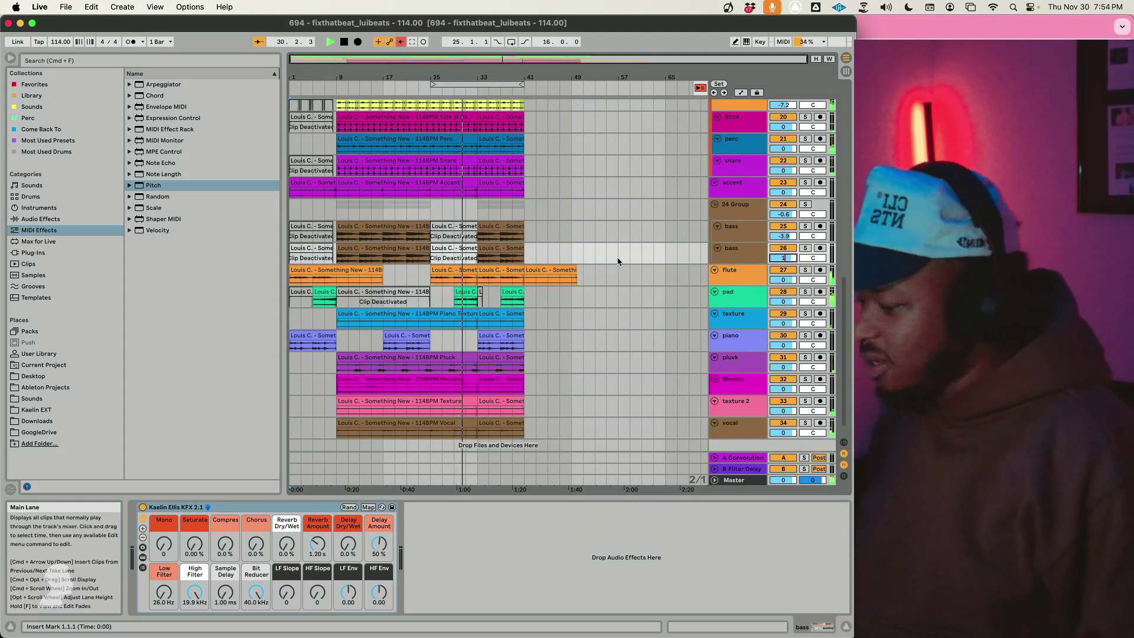
pyautogui.write('1')
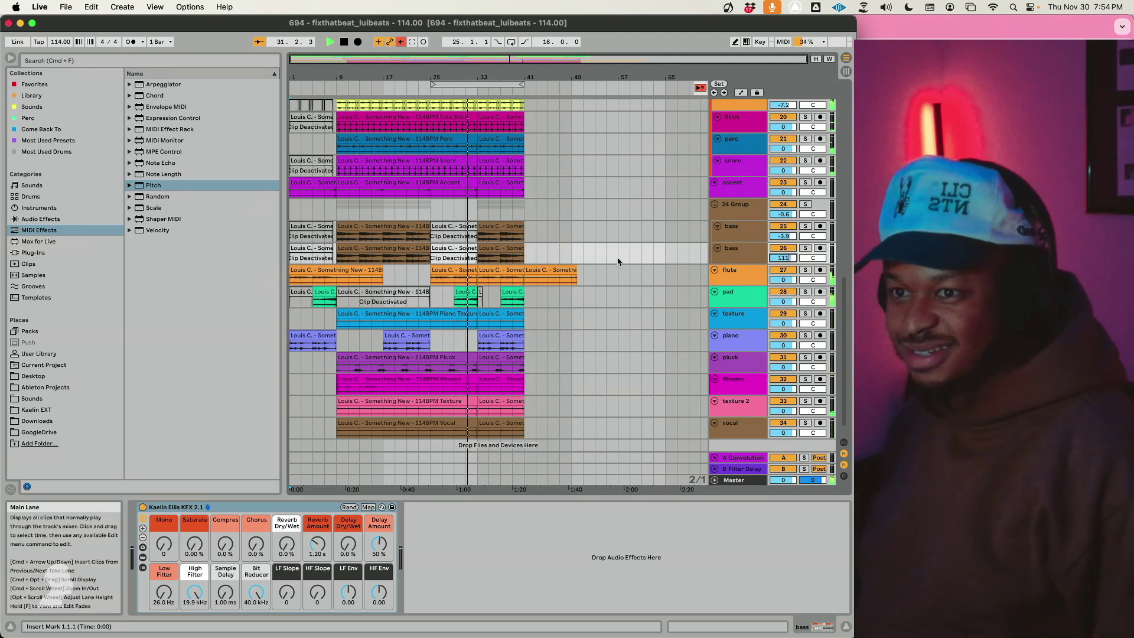
pyautogui.write('1')
pyautogui.press('Escape')
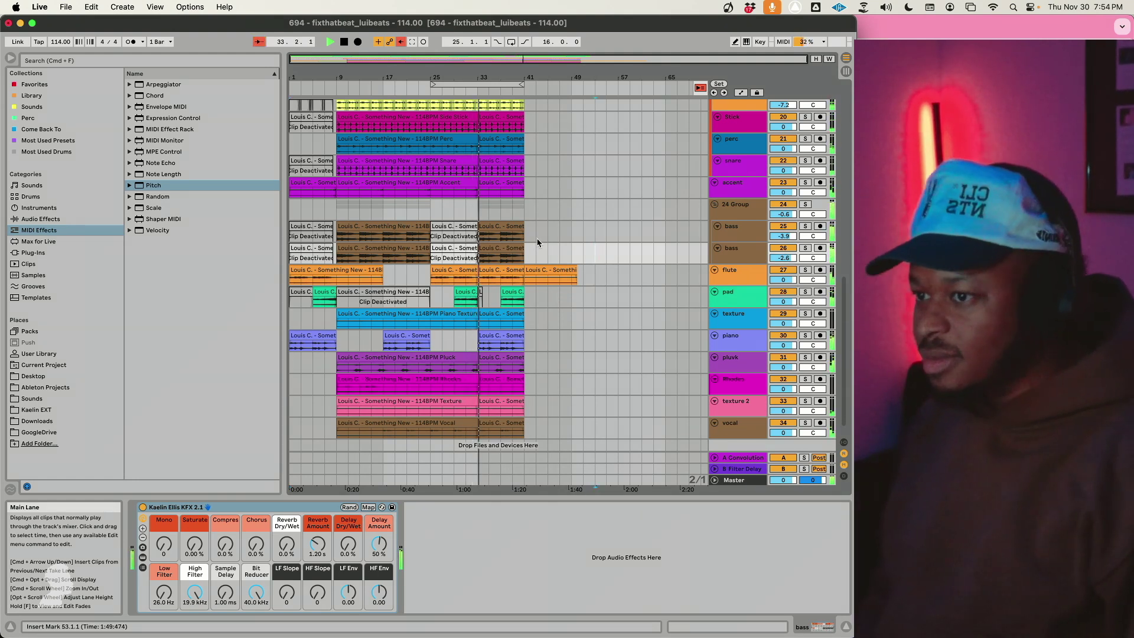
pyautogui.click(552, 273)
pyautogui.press('Delete')
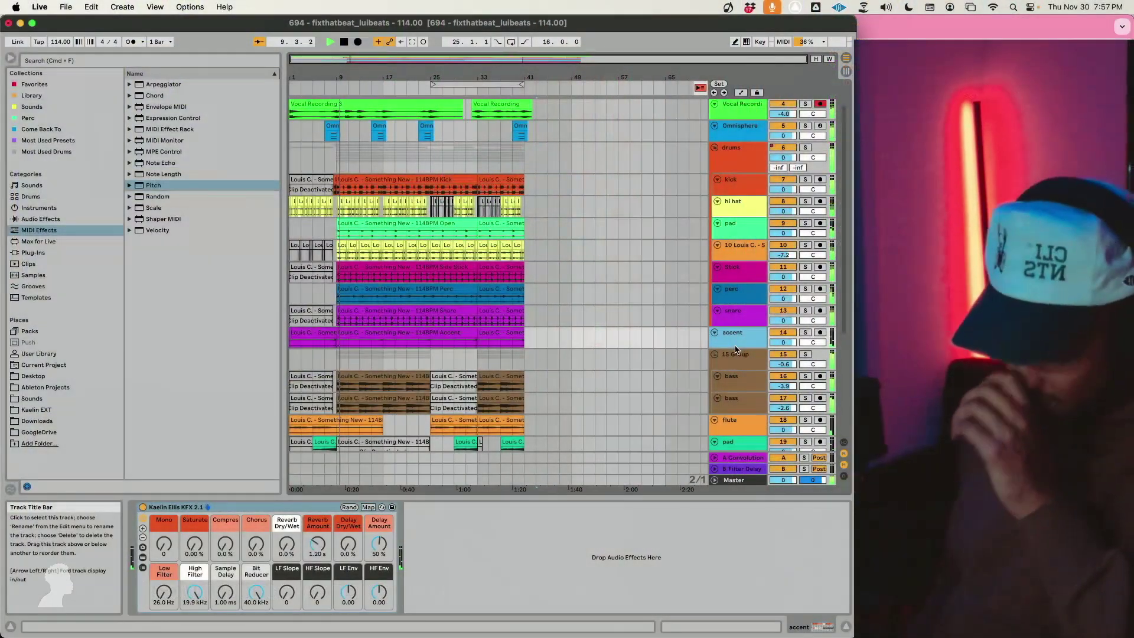
# Step: Append ' layer' to the bass group track's name so it reads 'bass layer'
pyautogui.scroll(-5, 747, 370)
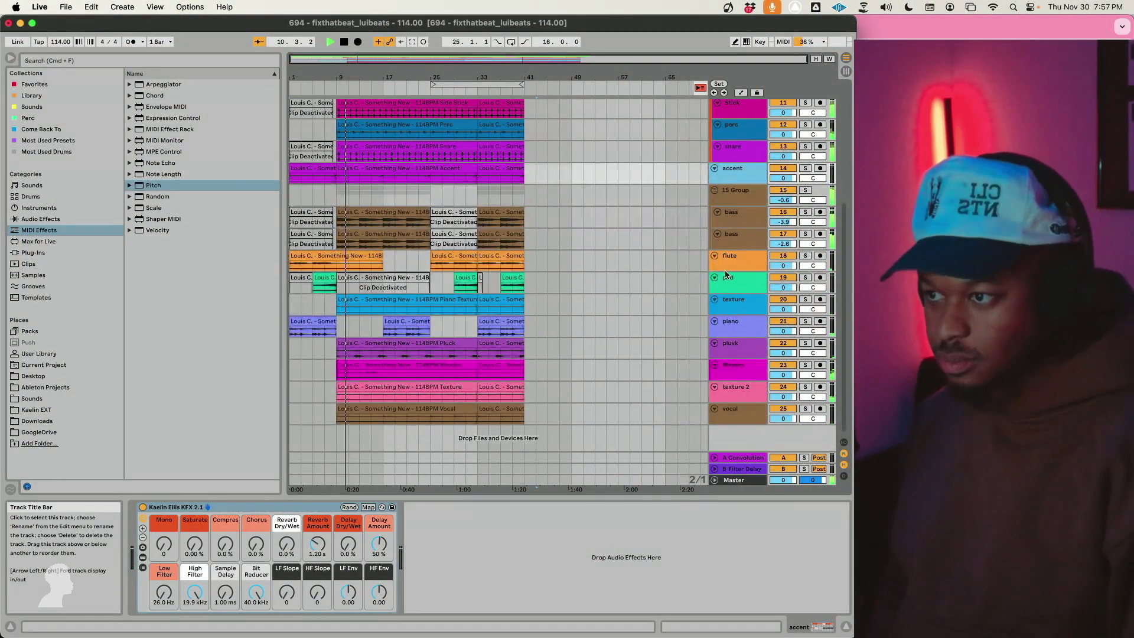
pyautogui.click(749, 203)
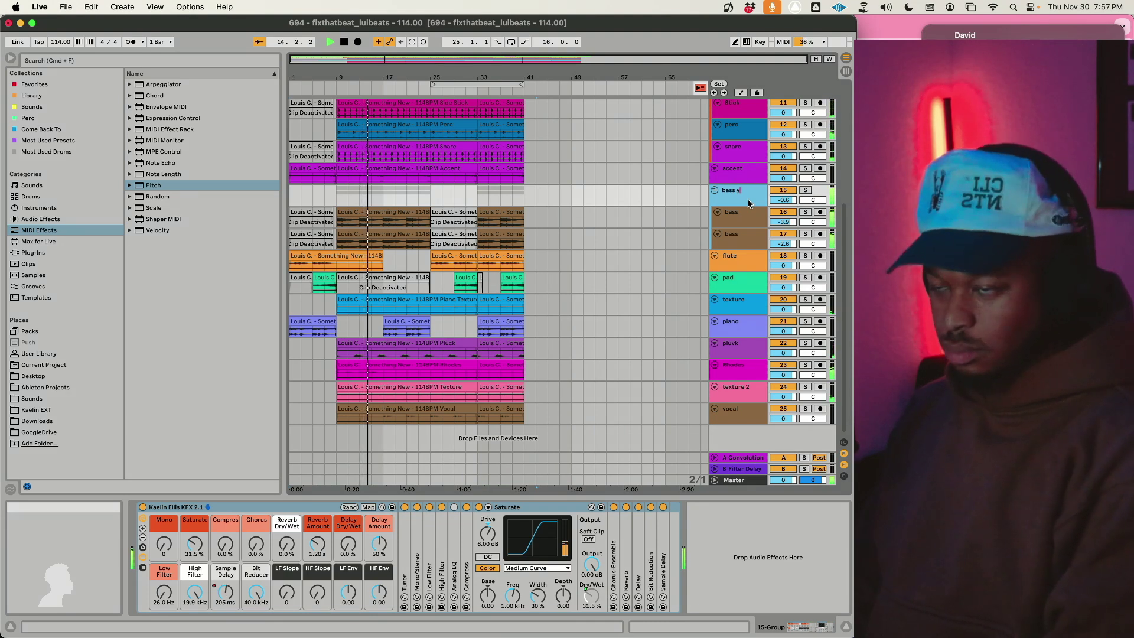
pyautogui.write('layer')
pyautogui.press('Return')
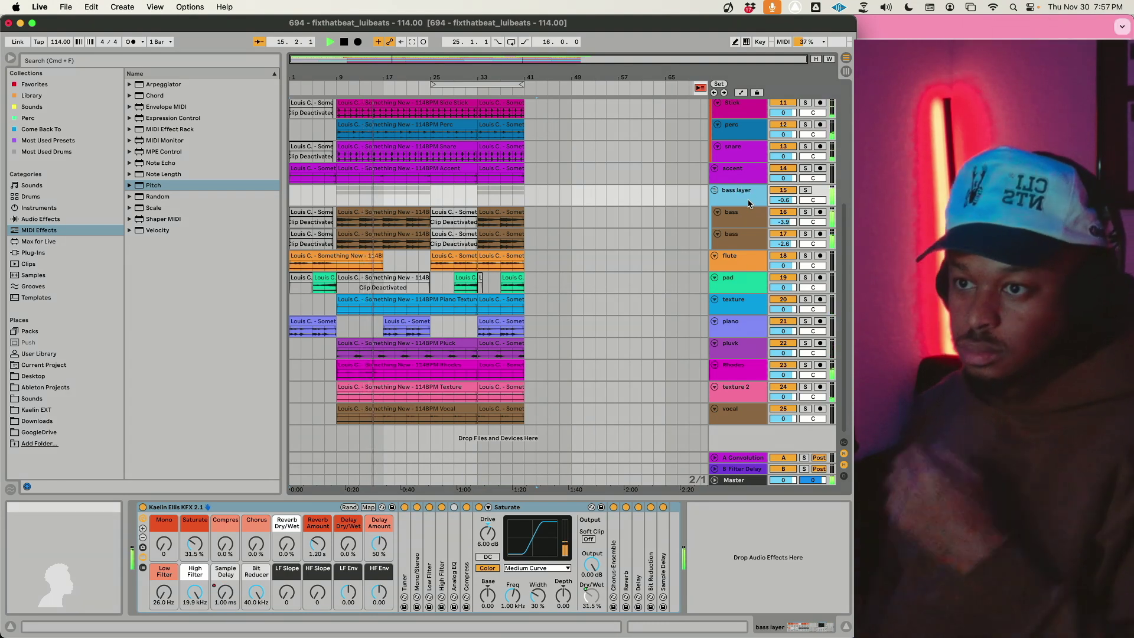
pyautogui.scroll(5, 748, 203)
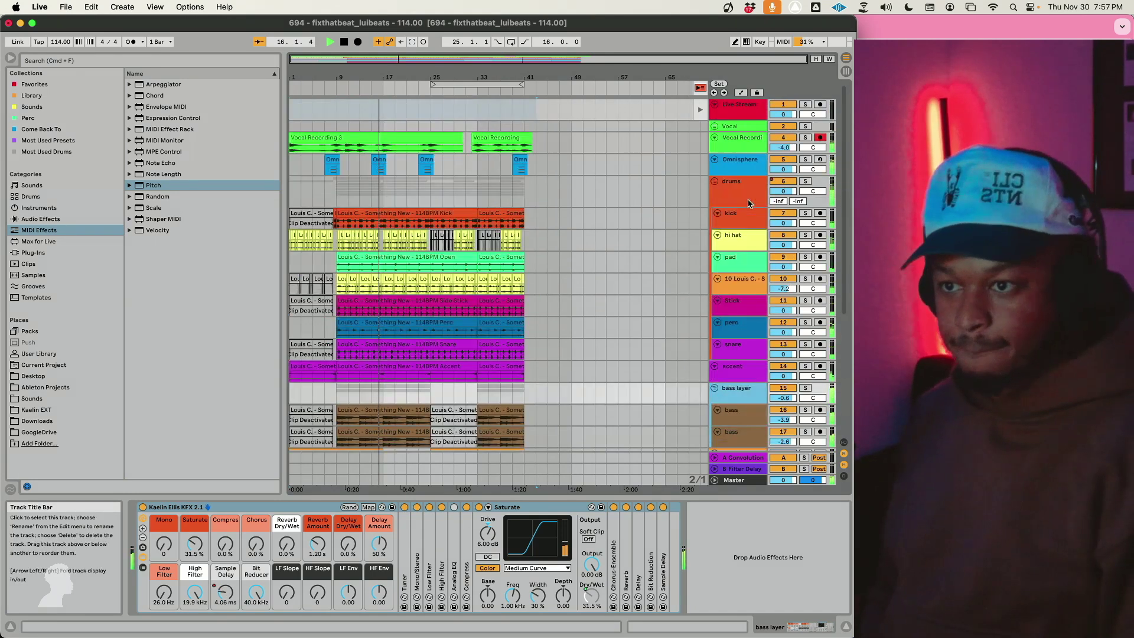
# Step: Select the Live Stream track at the top and switch to Session view with Tab
pyautogui.click(735, 168)
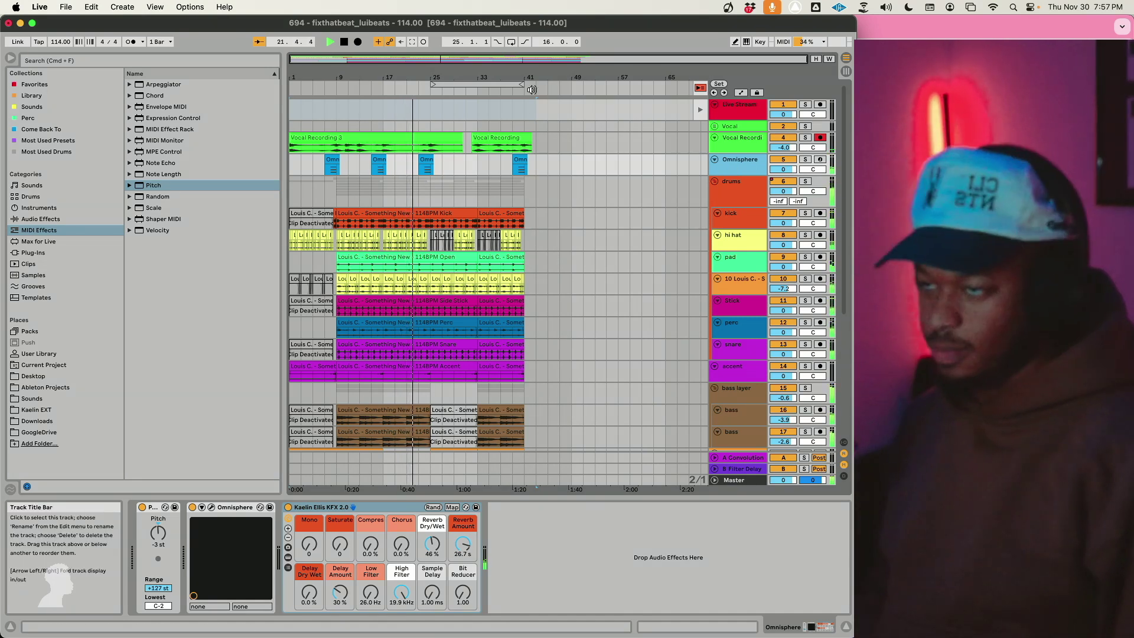
pyautogui.click(726, 107)
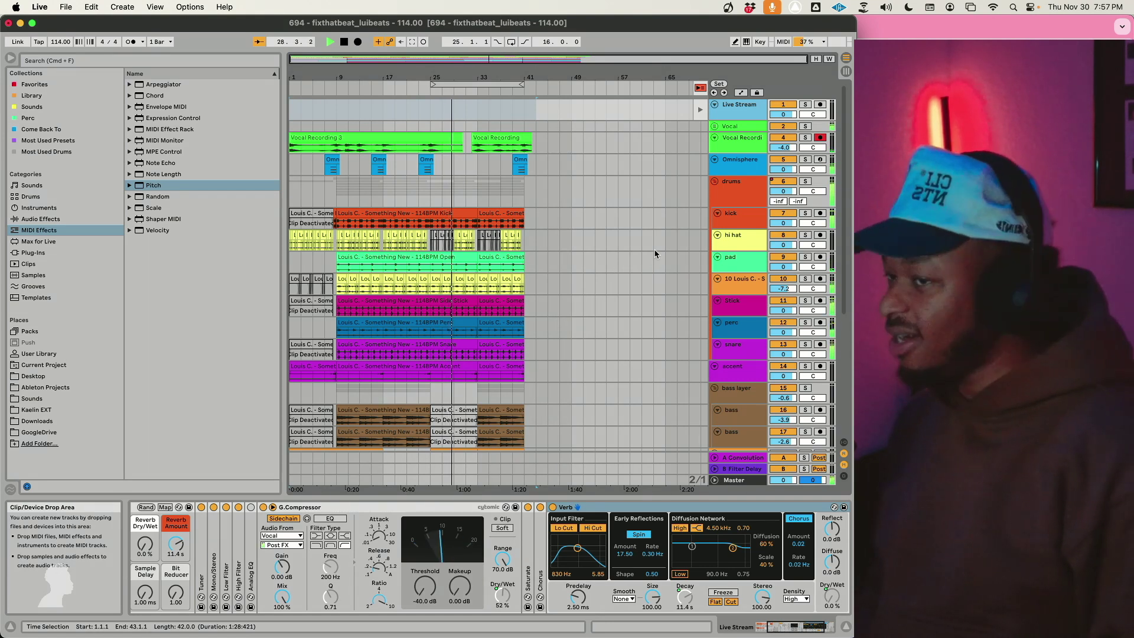
pyautogui.scroll(-1, 725, 114)
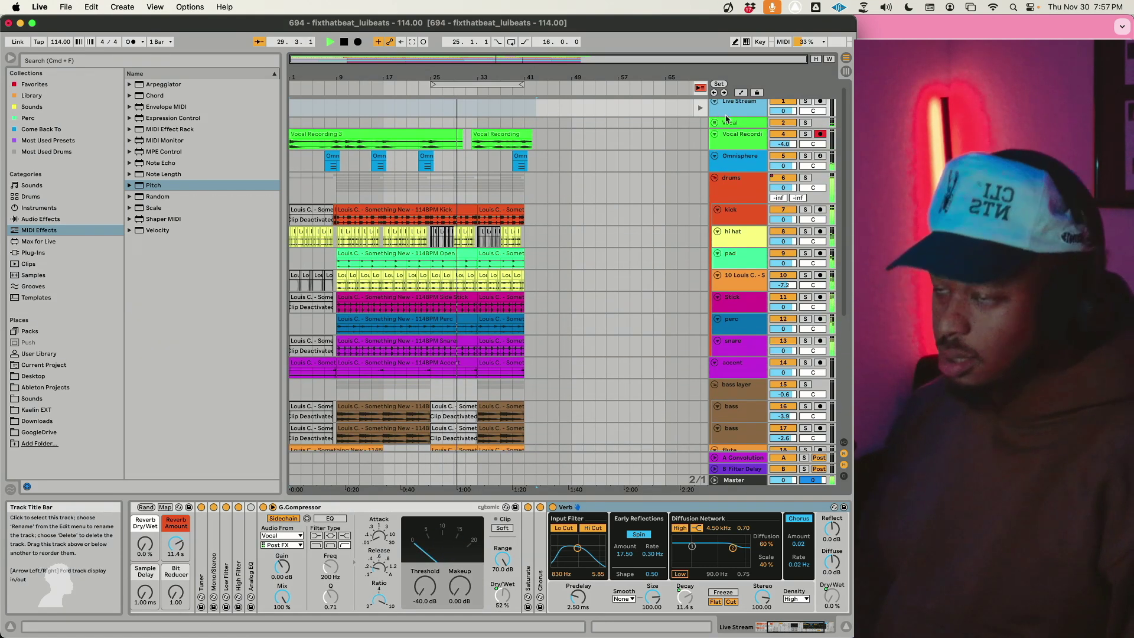
pyautogui.press('Tab')
pyautogui.press('Tab')
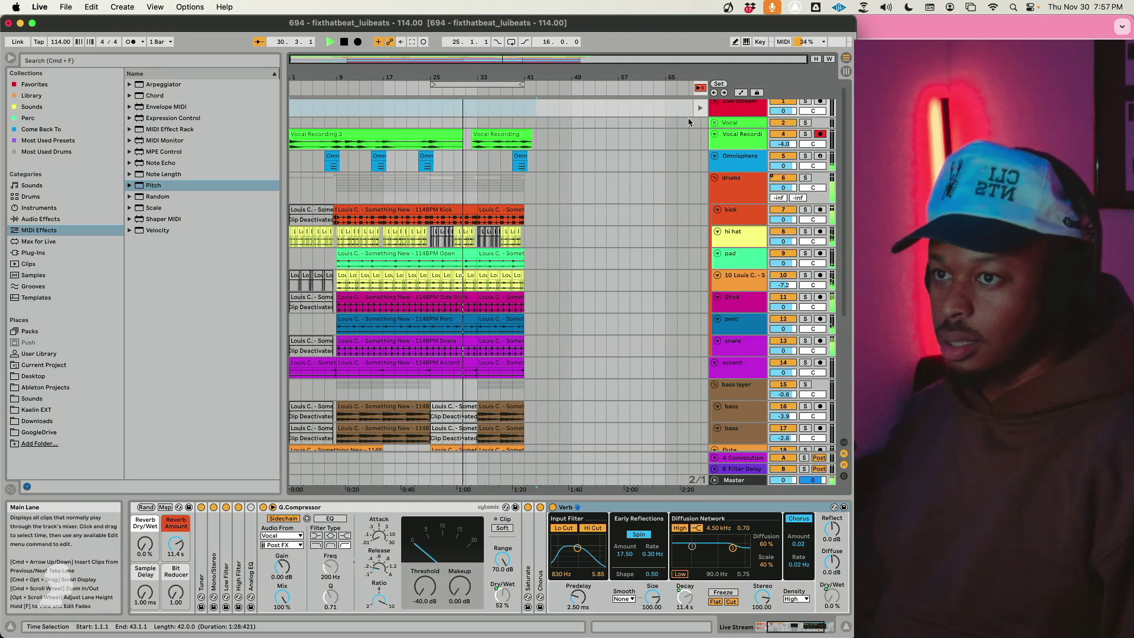
pyautogui.scroll(1, 474, 110)
# Step: In Session view, turn the Live Stream rack's Compres macro down to 0%
pyautogui.press('Tab')
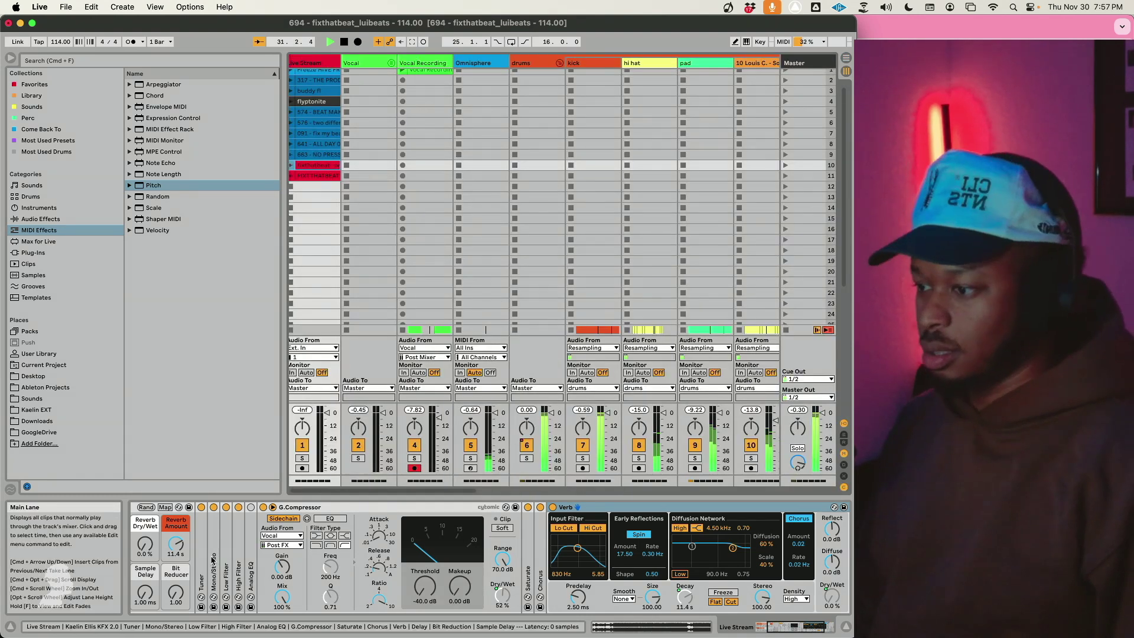
pyautogui.click(319, 61)
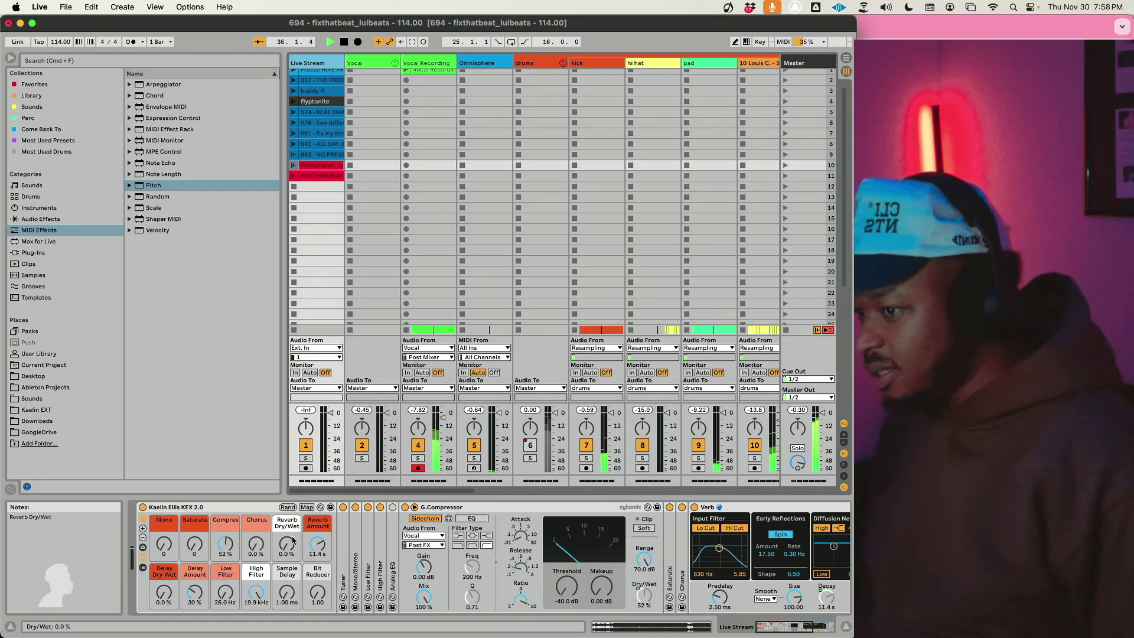
pyautogui.click(227, 546)
pyautogui.moveTo(226, 545); pyautogui.dragTo(227, 605)
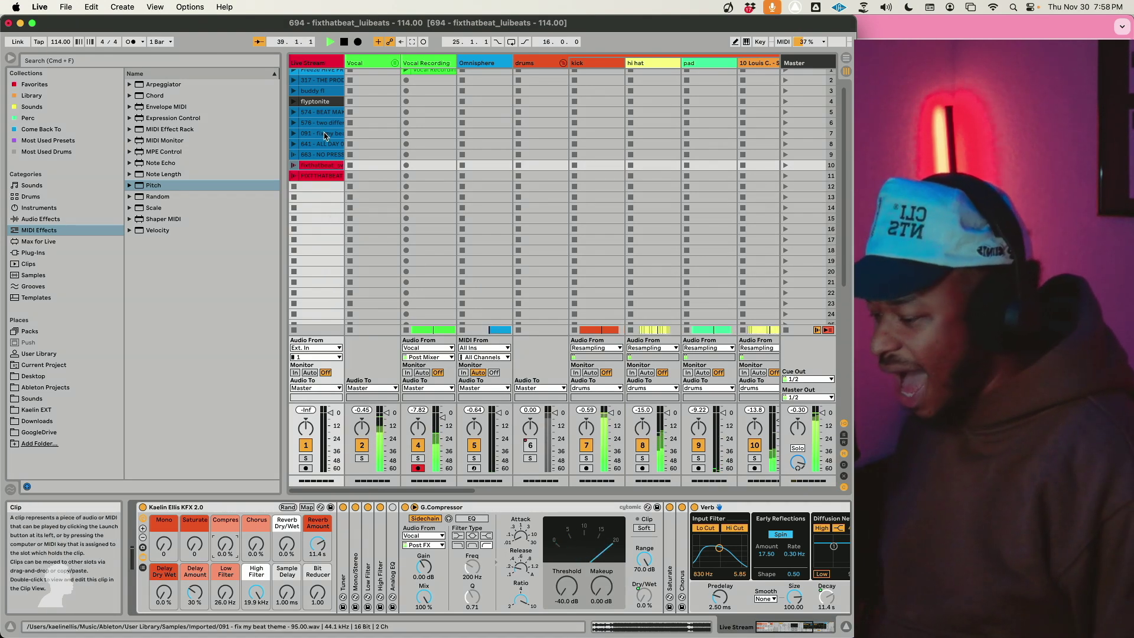
pyautogui.write('7997')
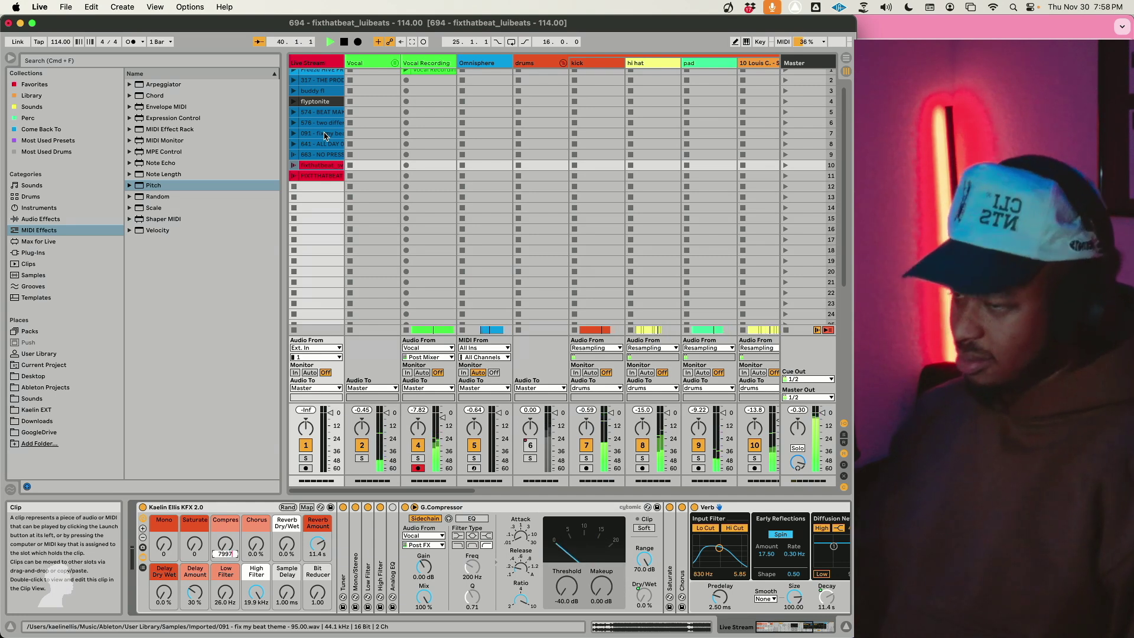
# Step: Open the '091 - Fix my beat theme' clip on Live Stream in the clip editor
pyautogui.click(382, 146)
pyautogui.click(329, 113)
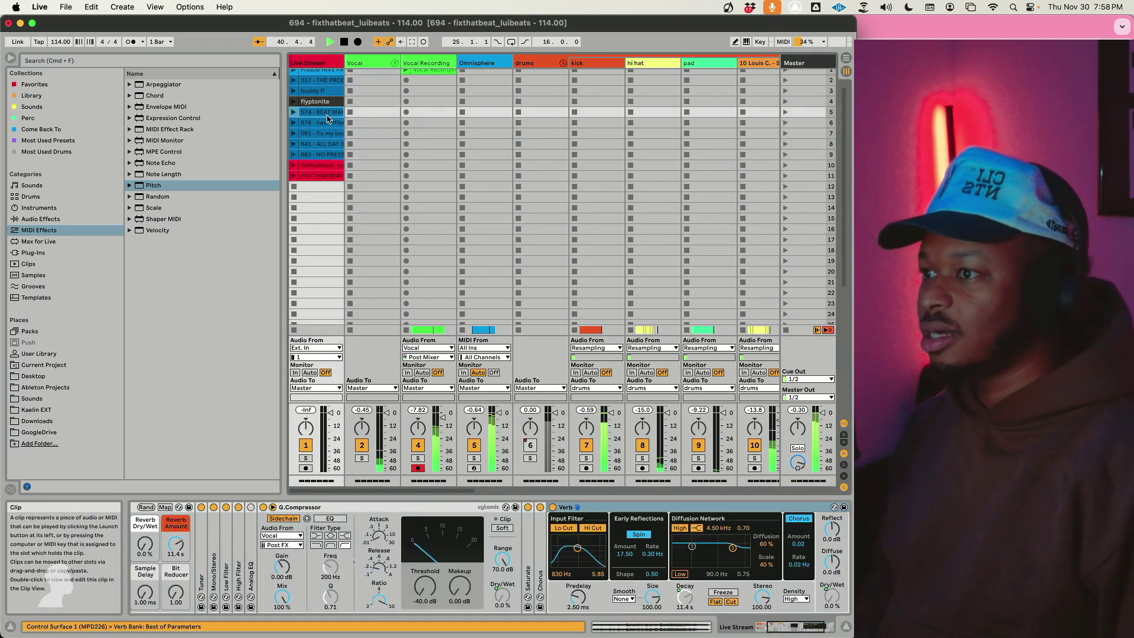
pyautogui.click(326, 134)
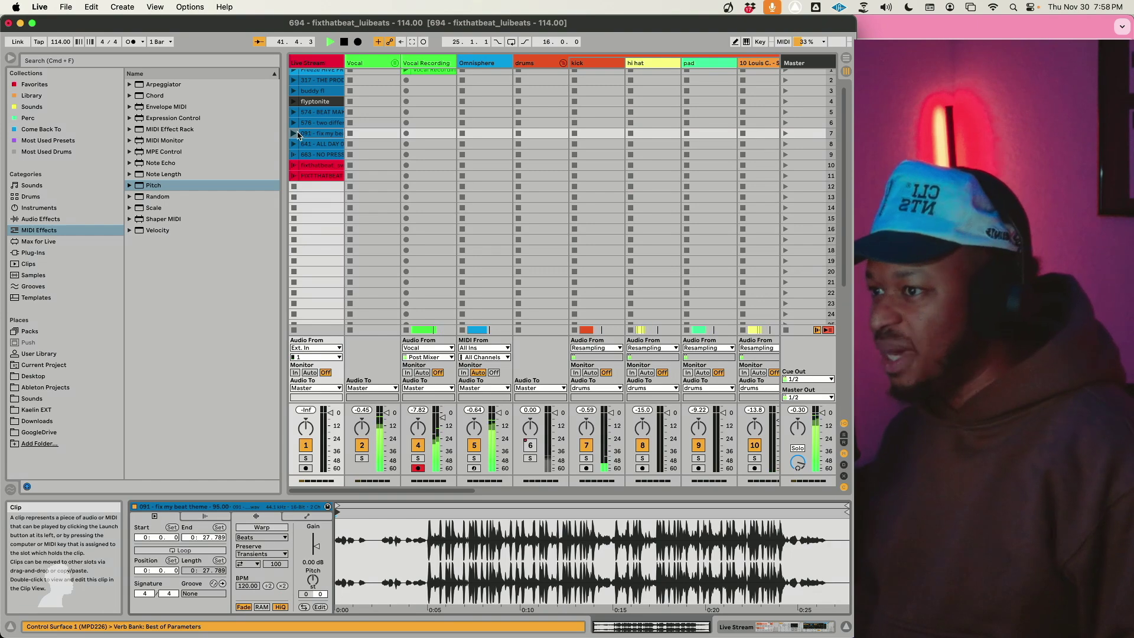